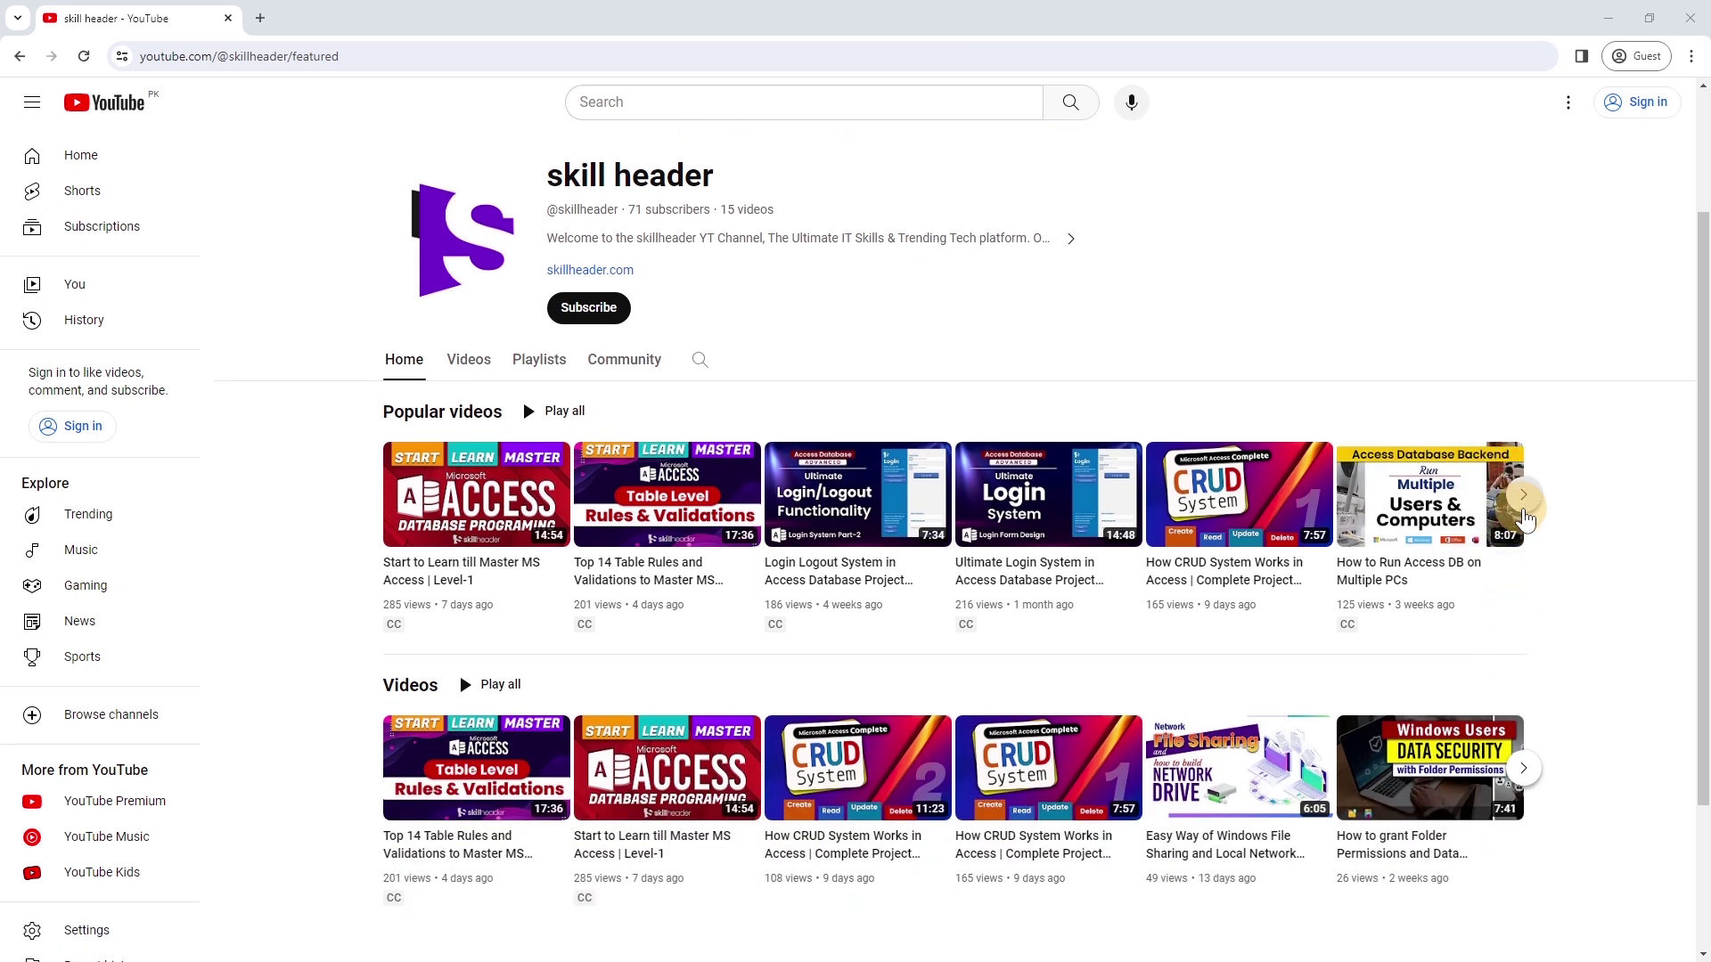
- Browse the channel's popular videos and playlists, then return to the channel home page
left_click(1524, 506)
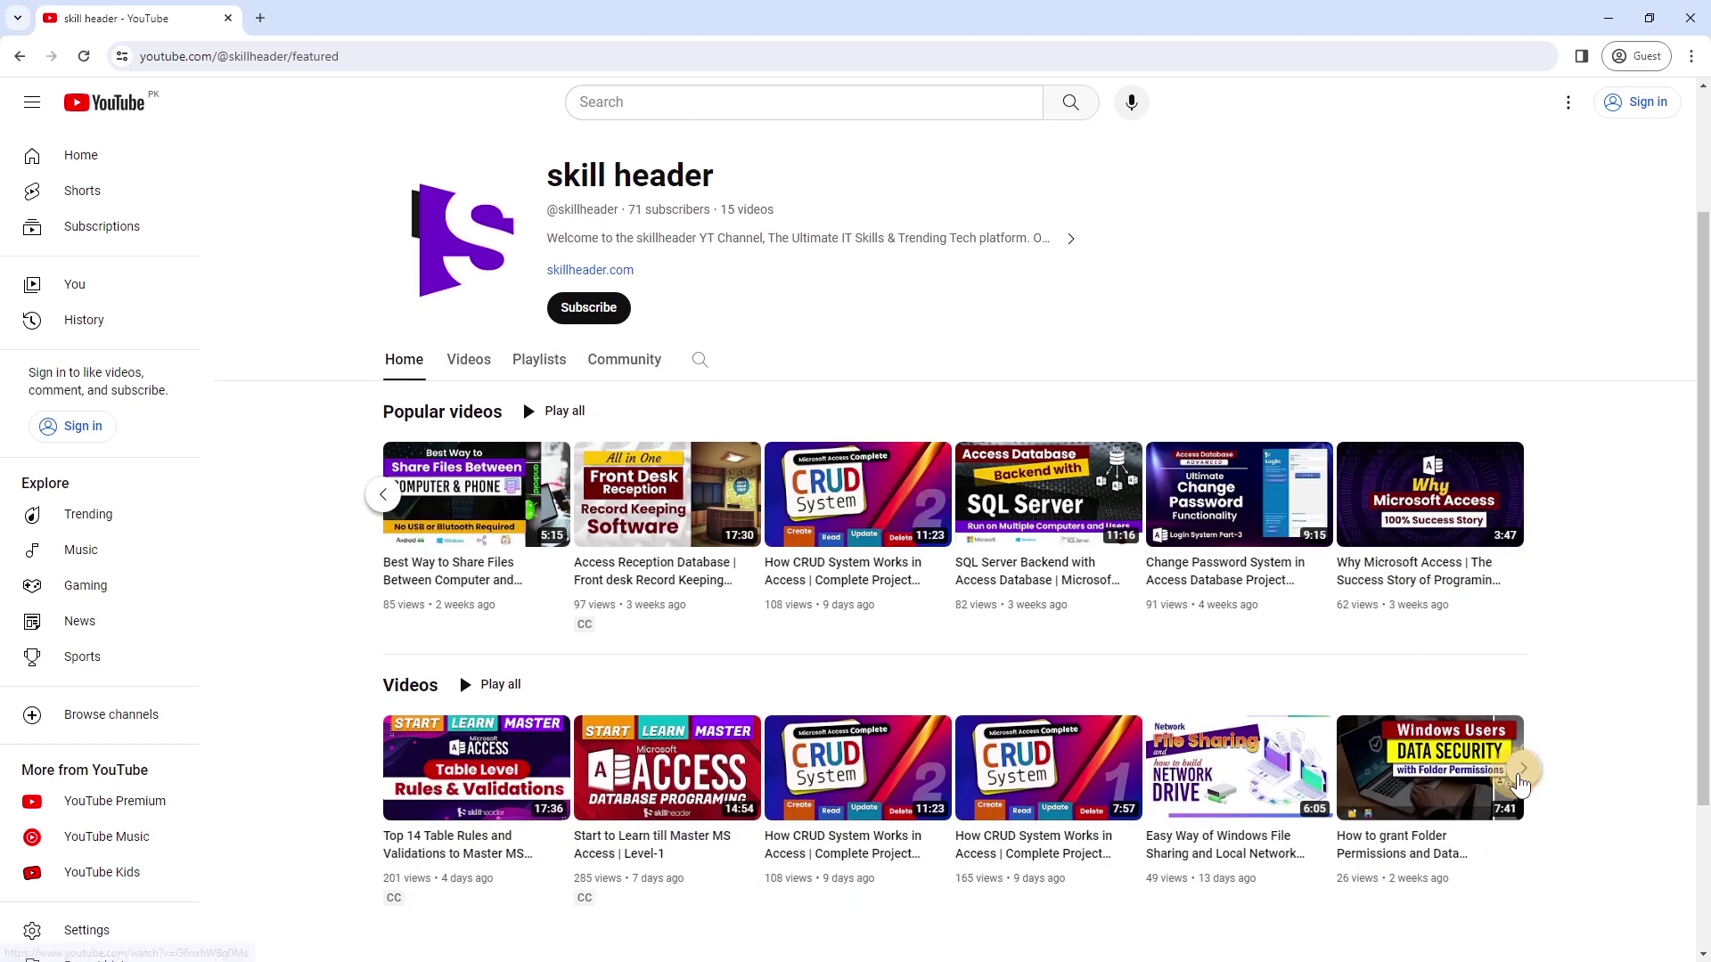
left_click(1522, 771)
scroll(1519, 785, "up", 2)
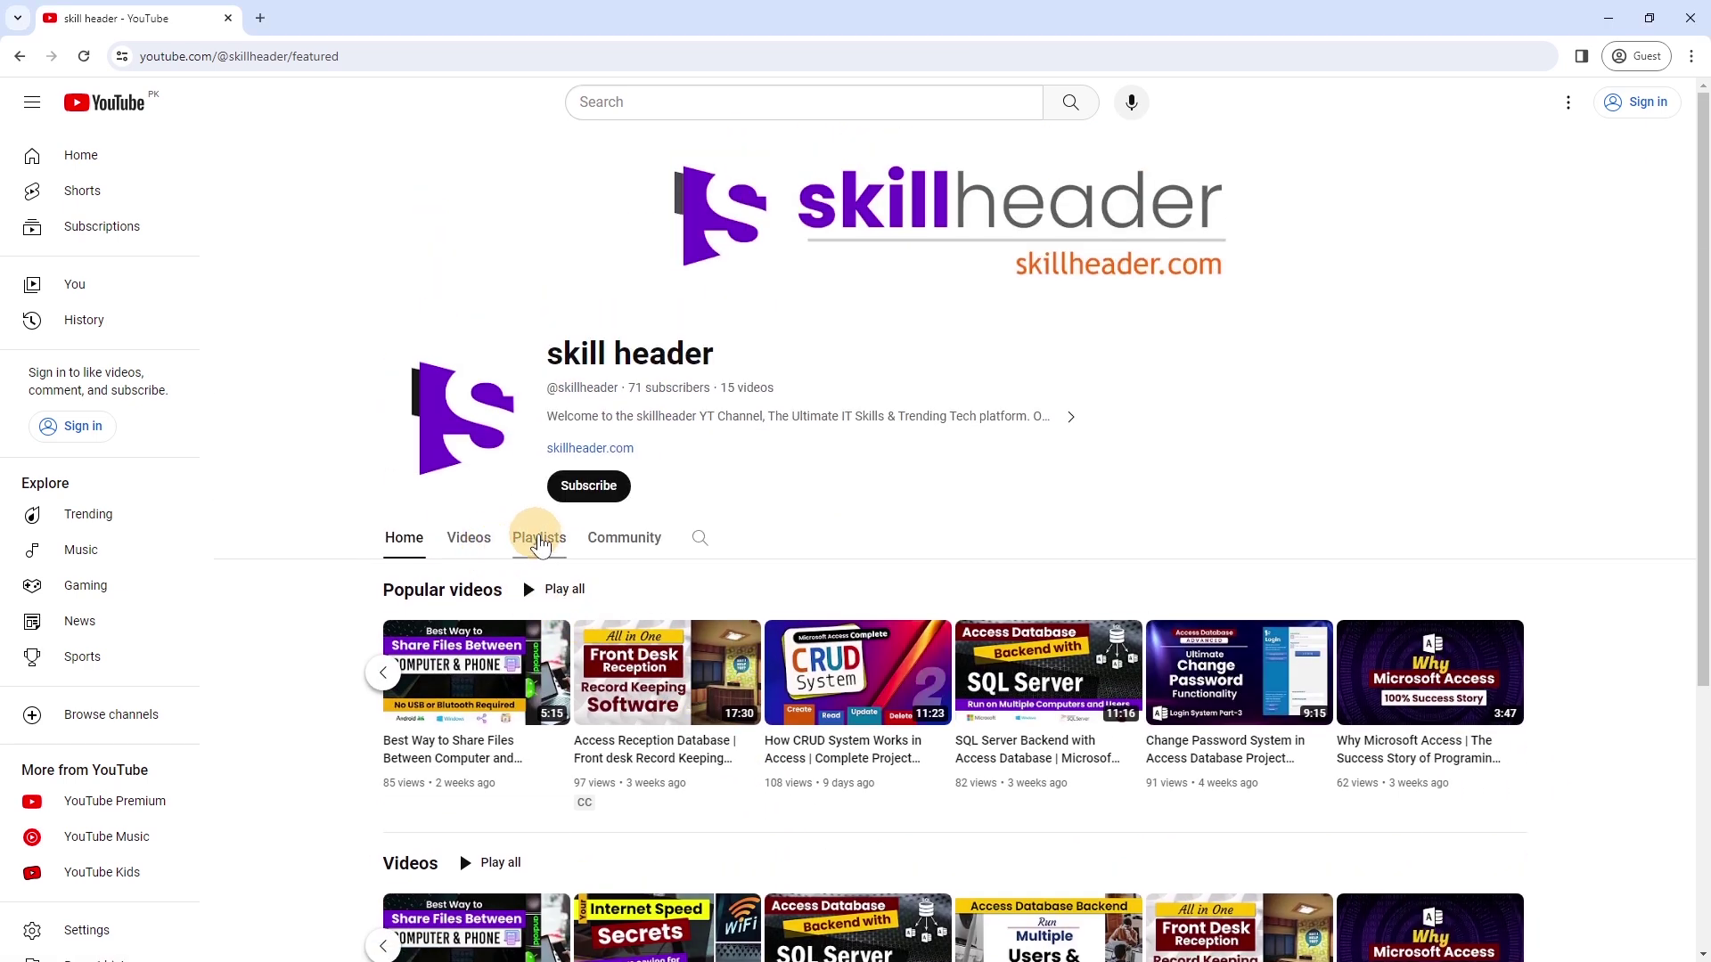
left_click(539, 540)
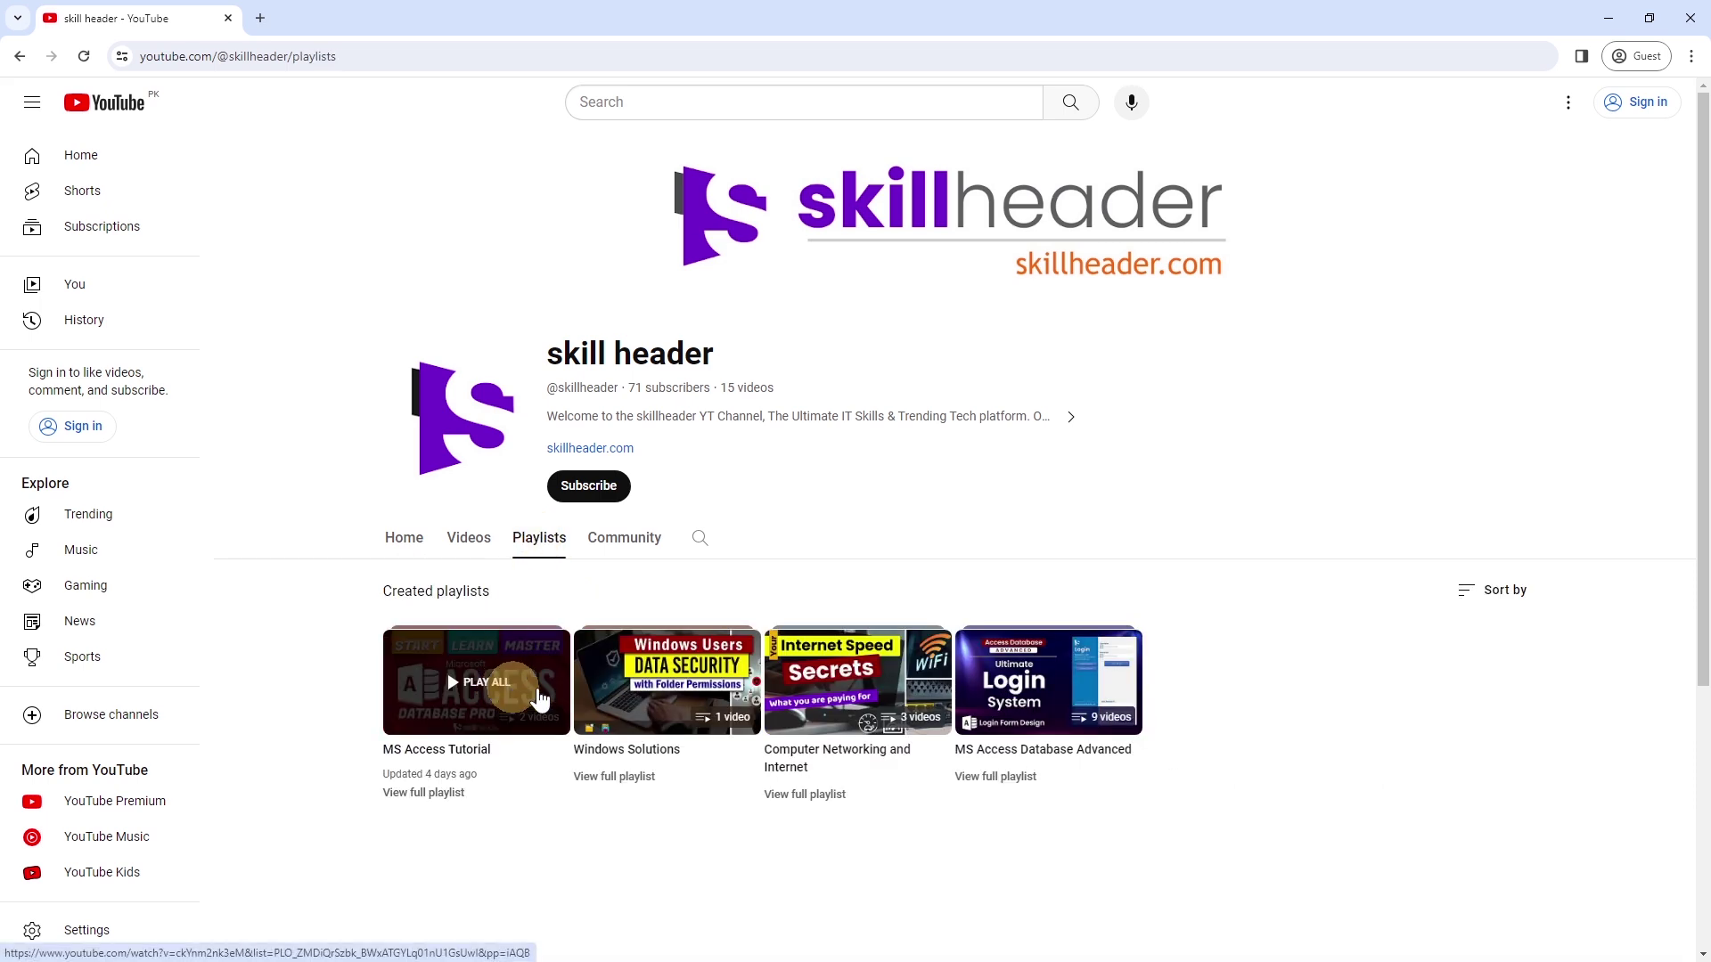
key("alt+Left")
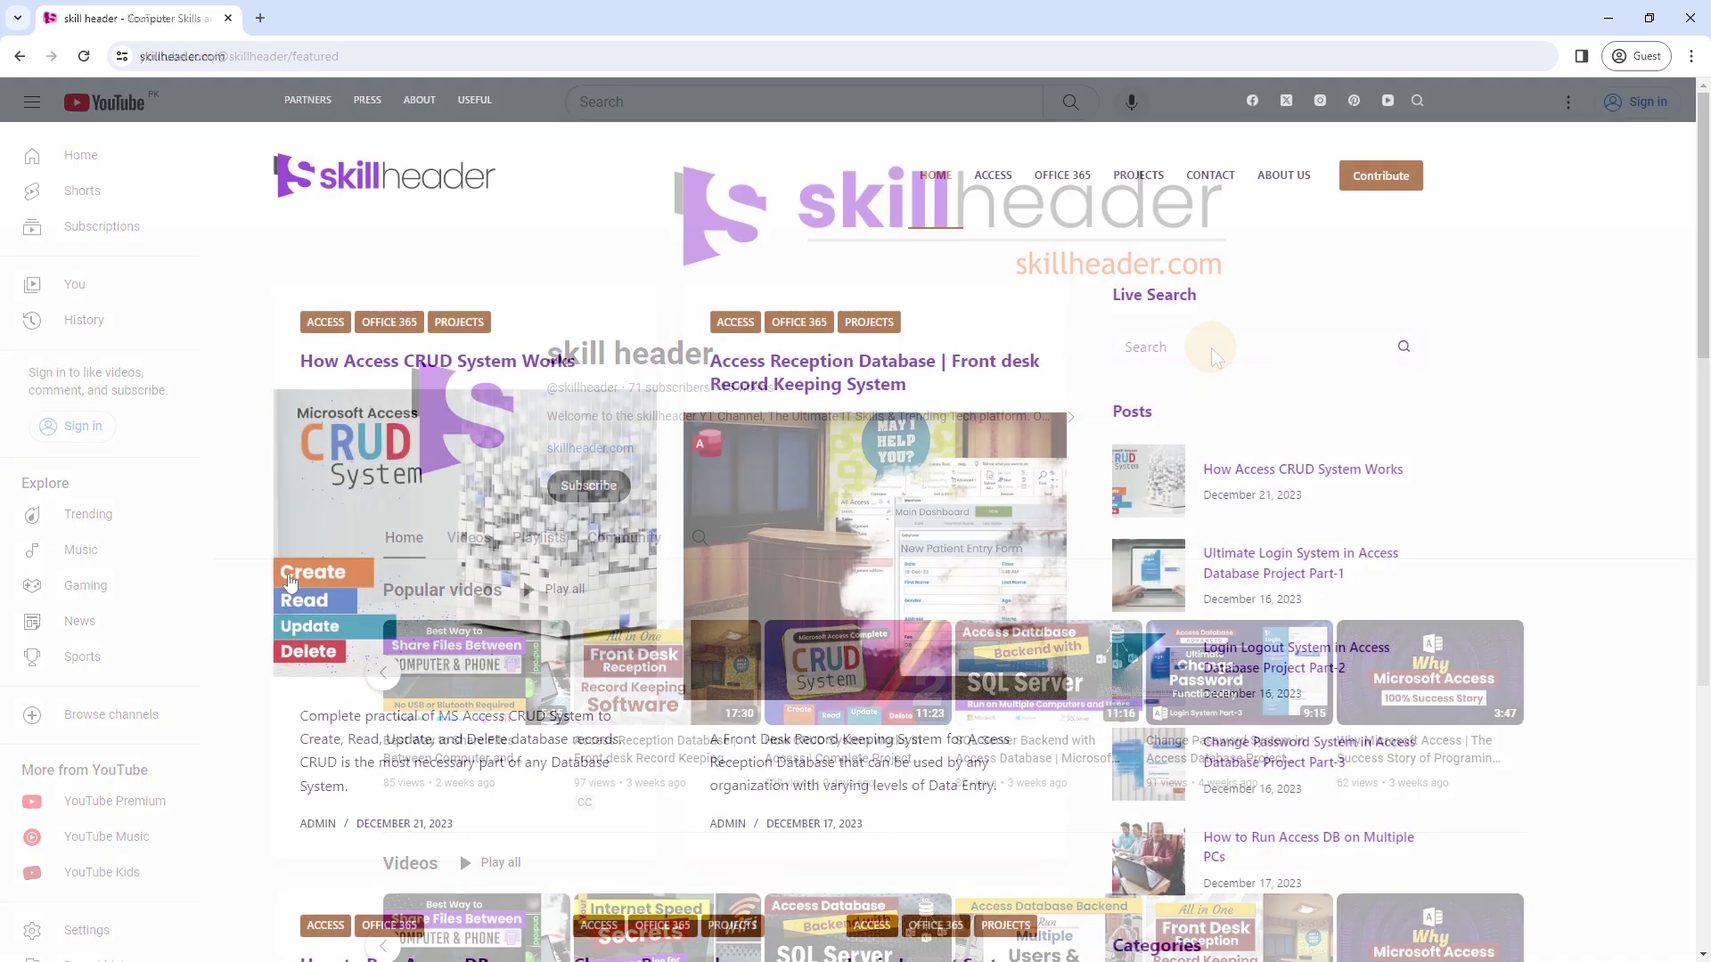
- Read through the How Access CRUD System Works post, then return to the skillheader.com home page
scroll(836, 548, "down", 10)
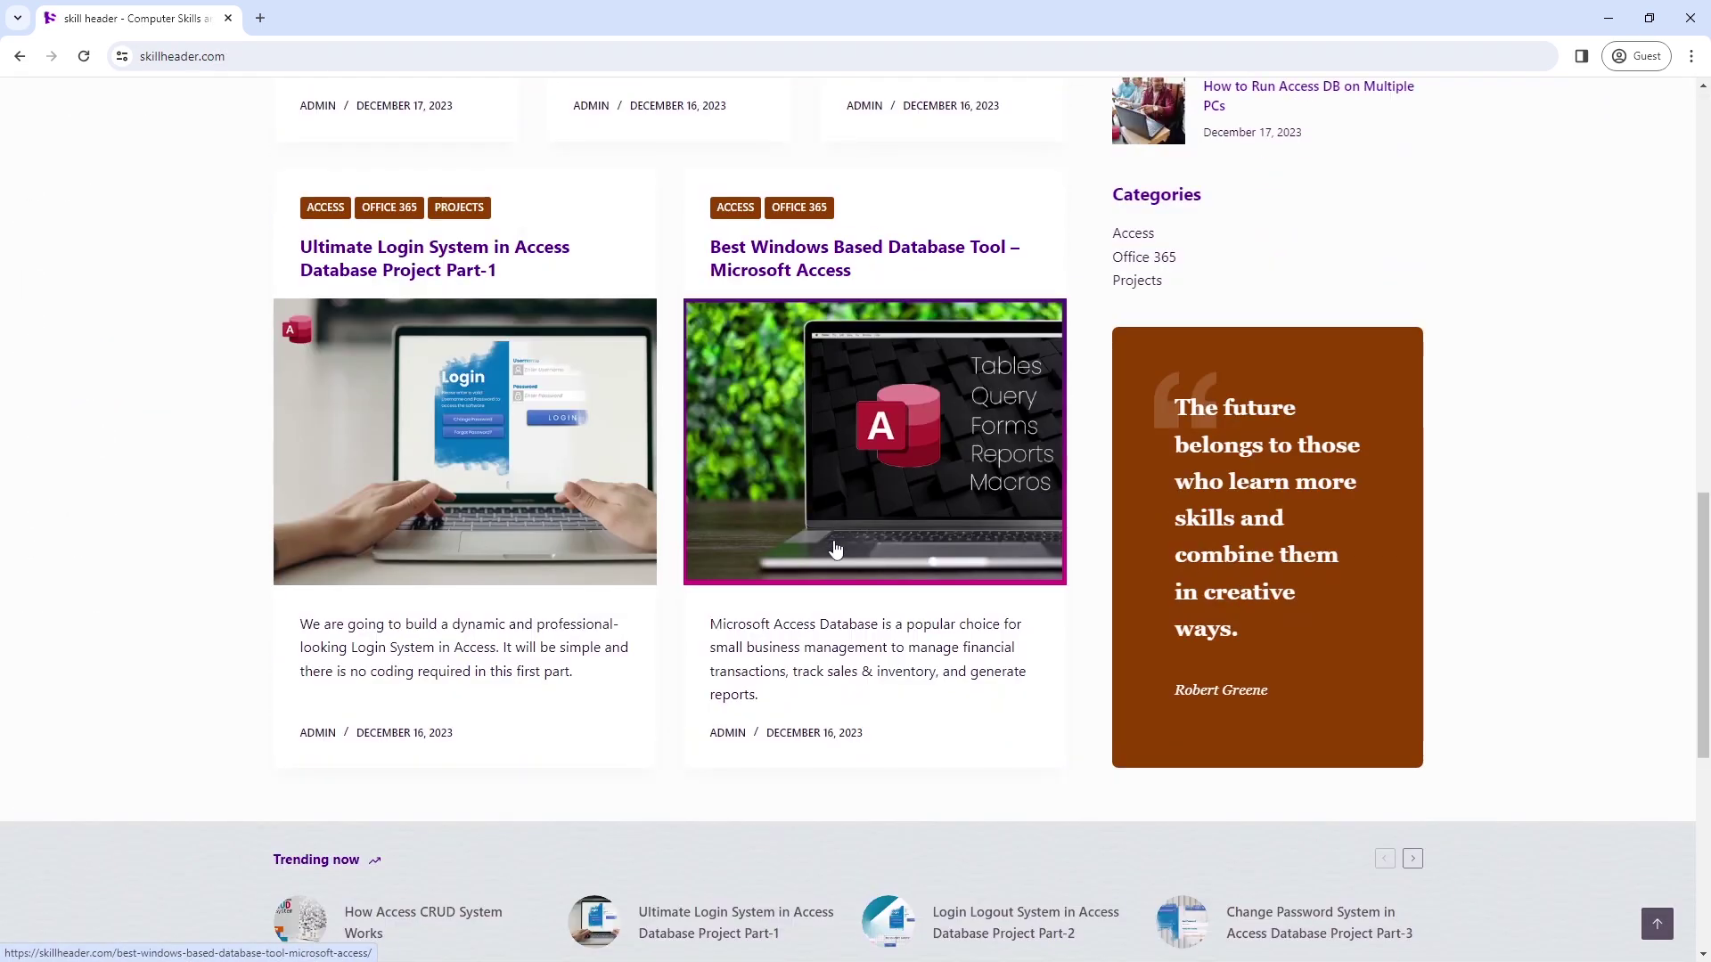
scroll(829, 538, "up", 10)
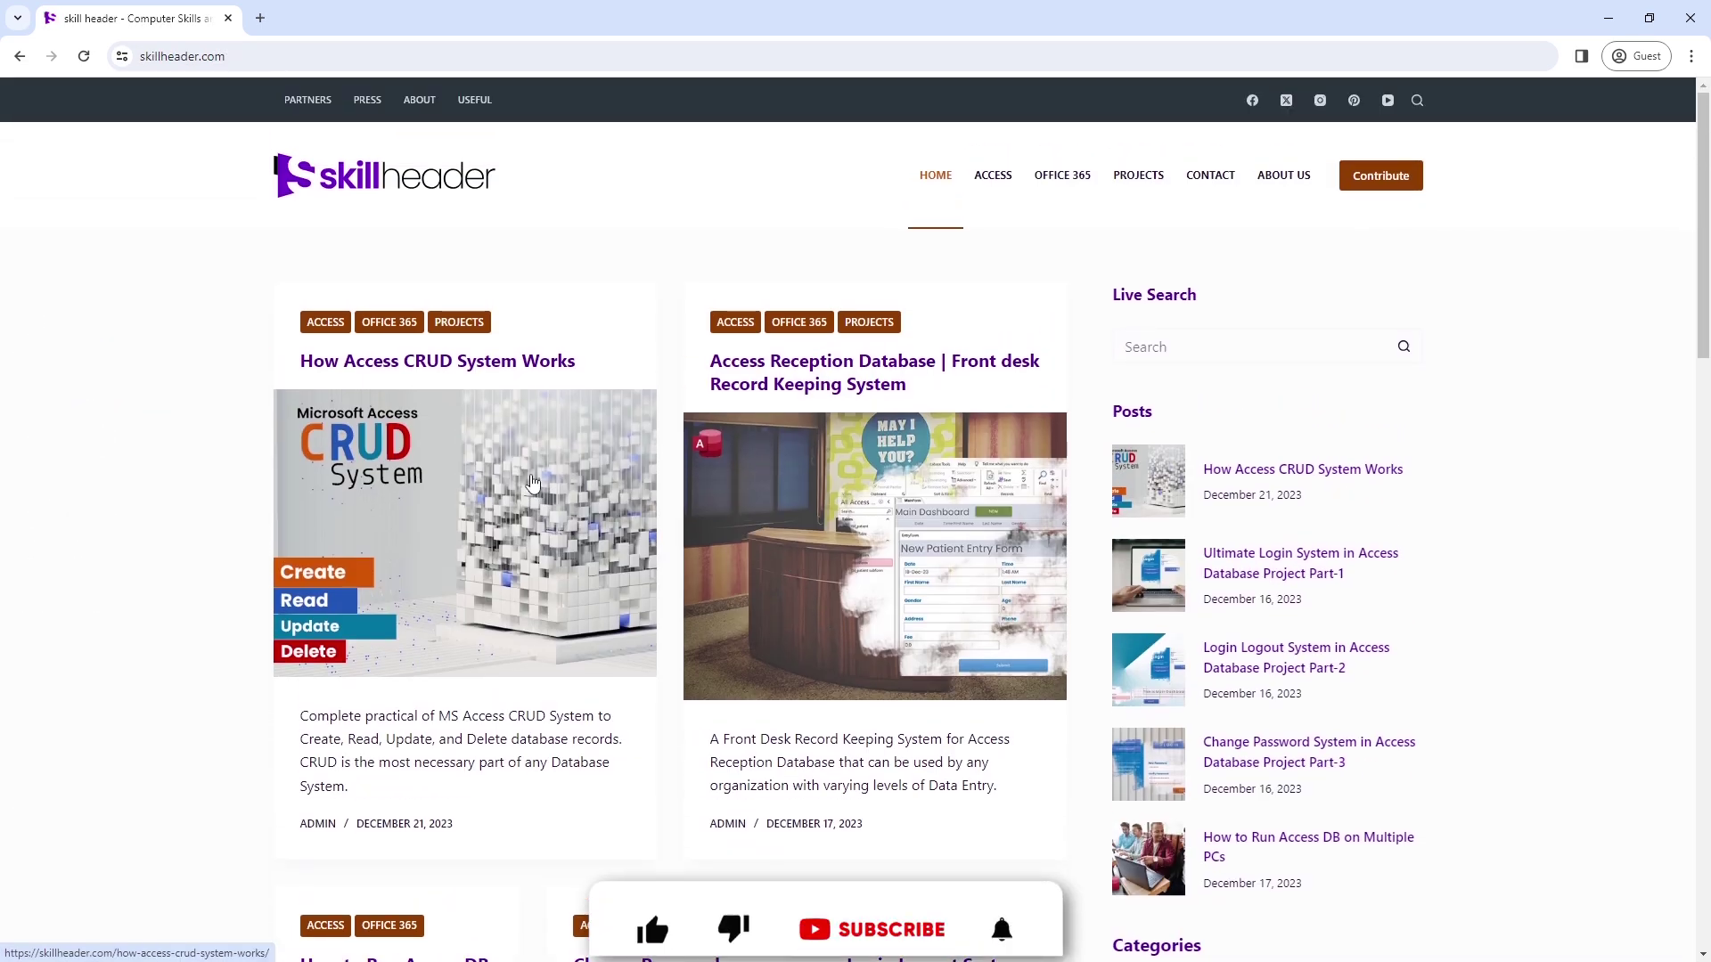
left_click(531, 473)
scroll(747, 526, "down", 15)
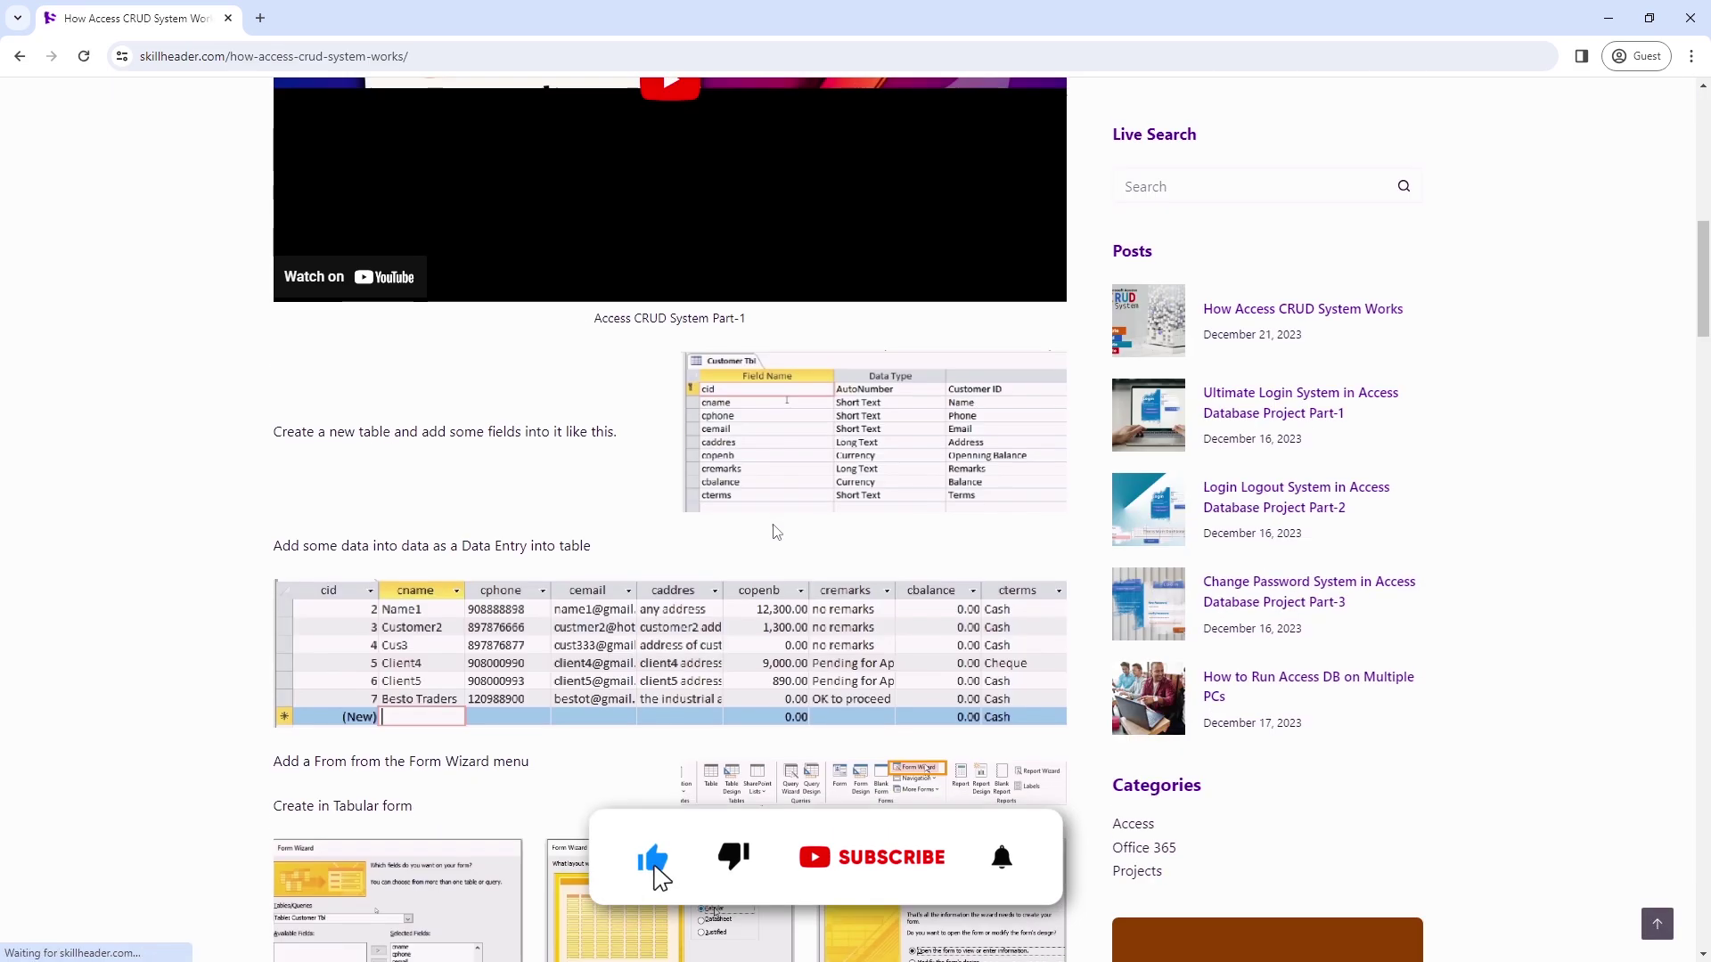
scroll(774, 531, "down", 20)
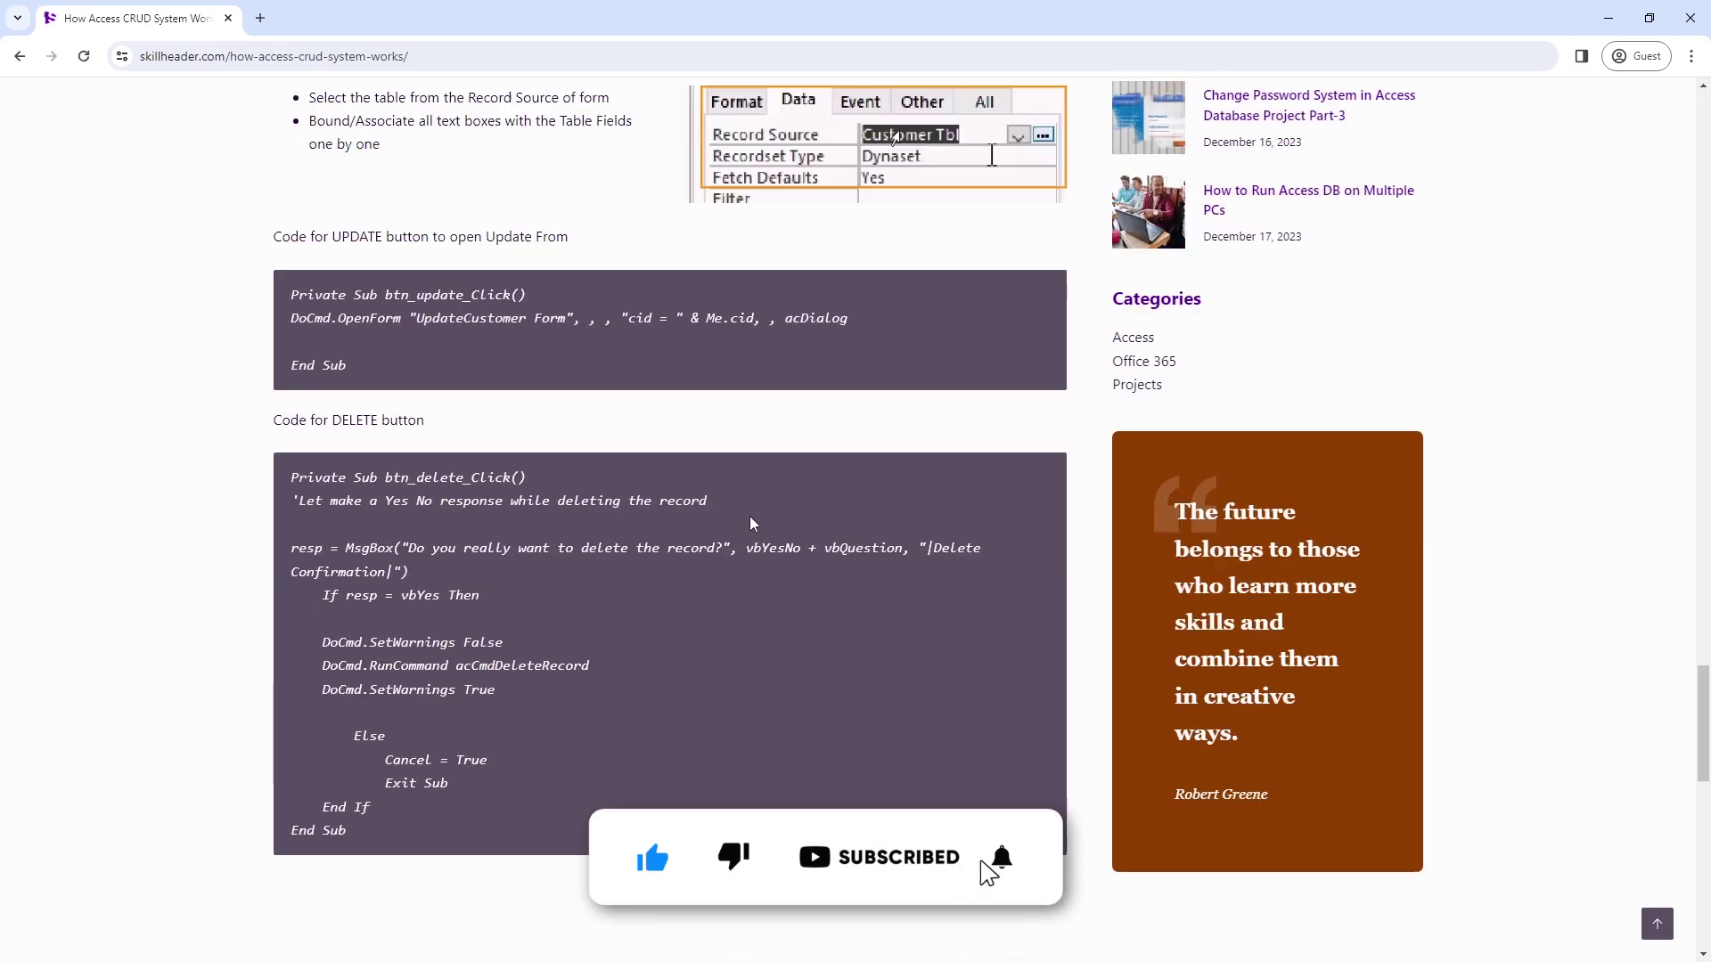
scroll(777, 605, "up", 20)
left_click(936, 175)
- Open and scroll through the Best Windows Based Database Tool – Microsoft Access article
scroll(944, 356, "down", 10)
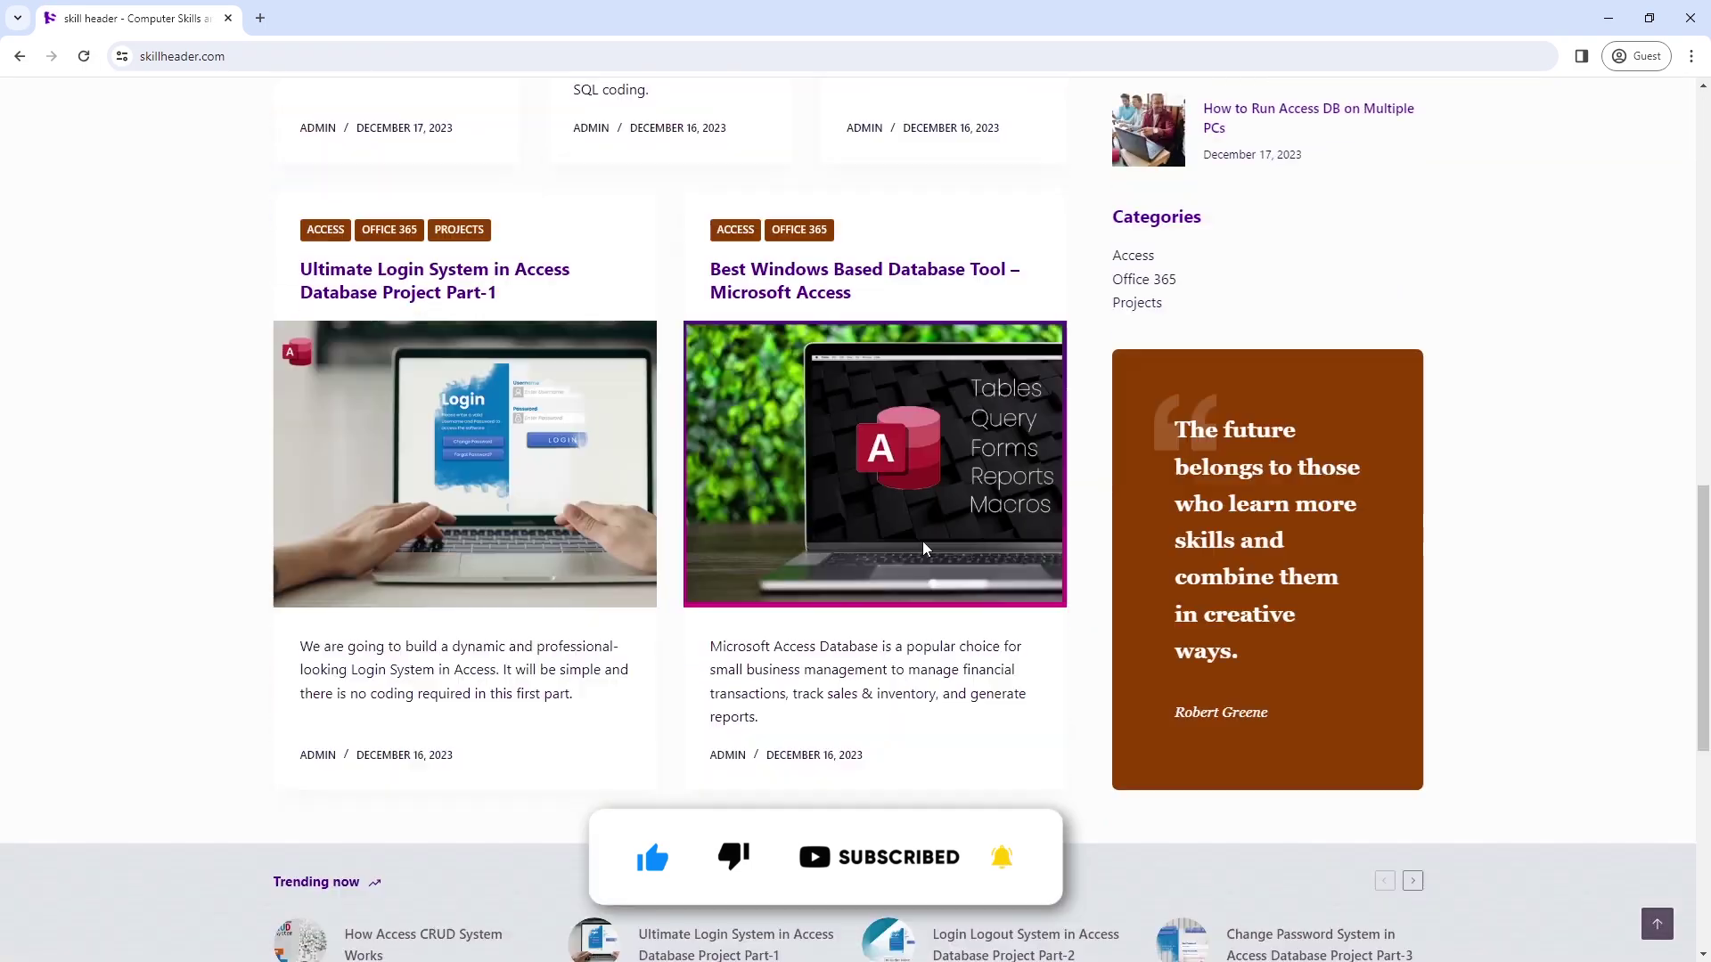
left_click(917, 414)
scroll(535, 574, "down", 20)
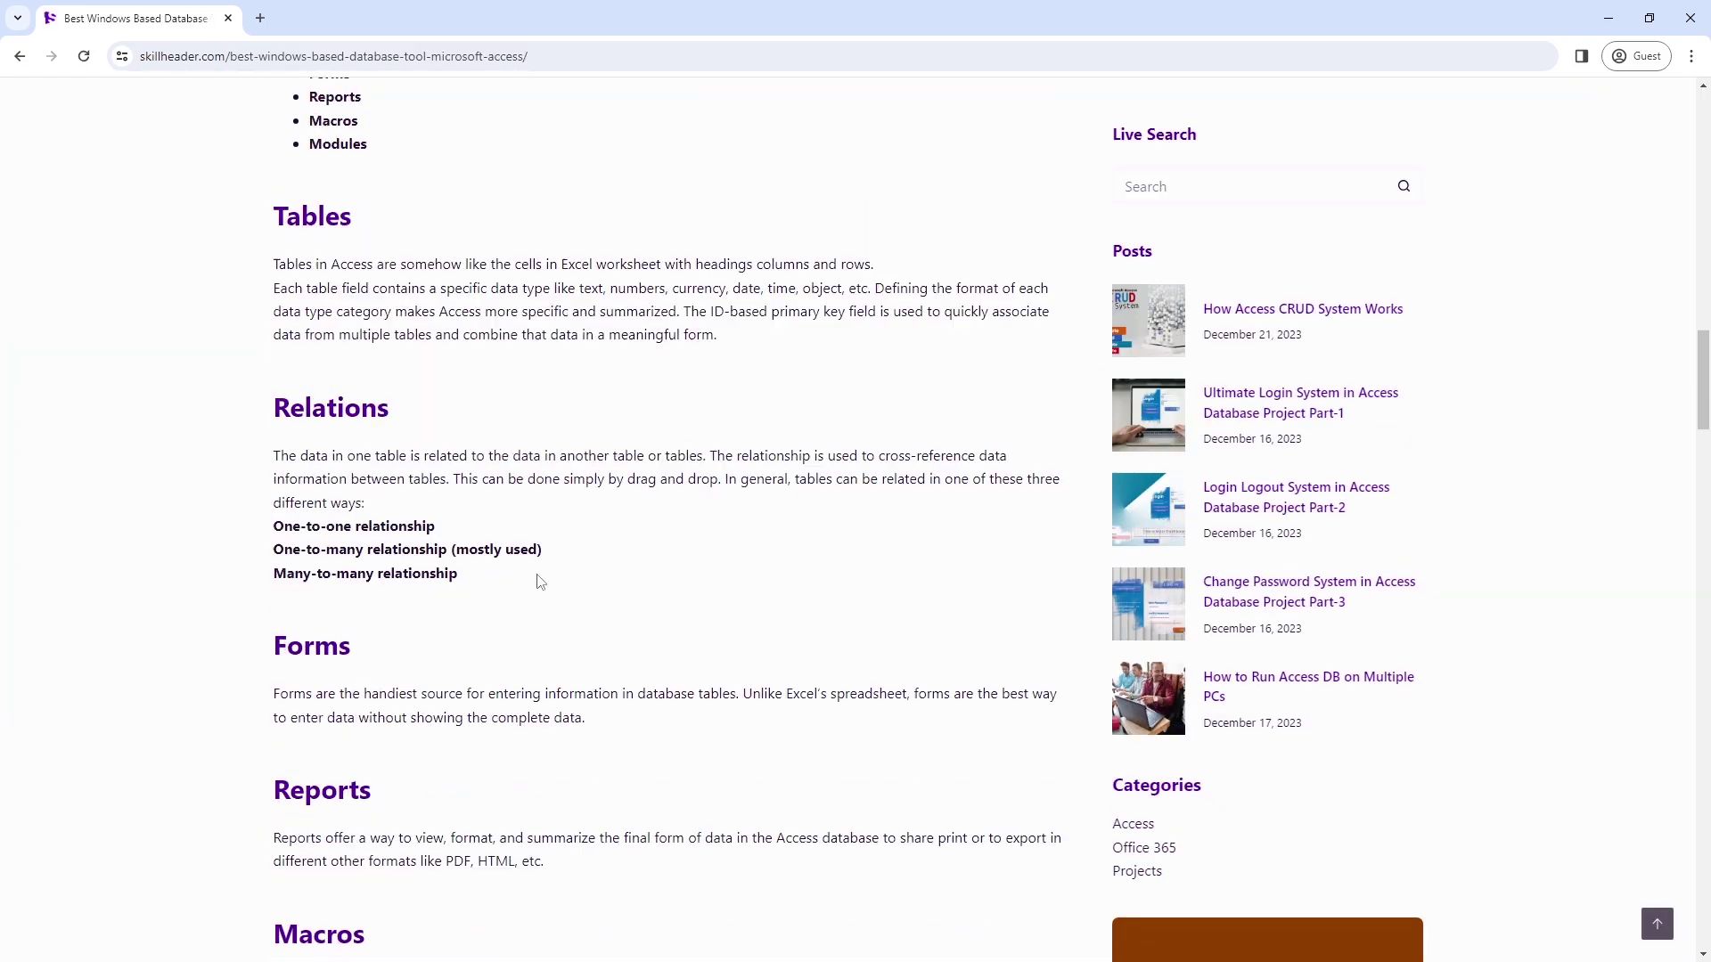
scroll(538, 576, "down", 19)
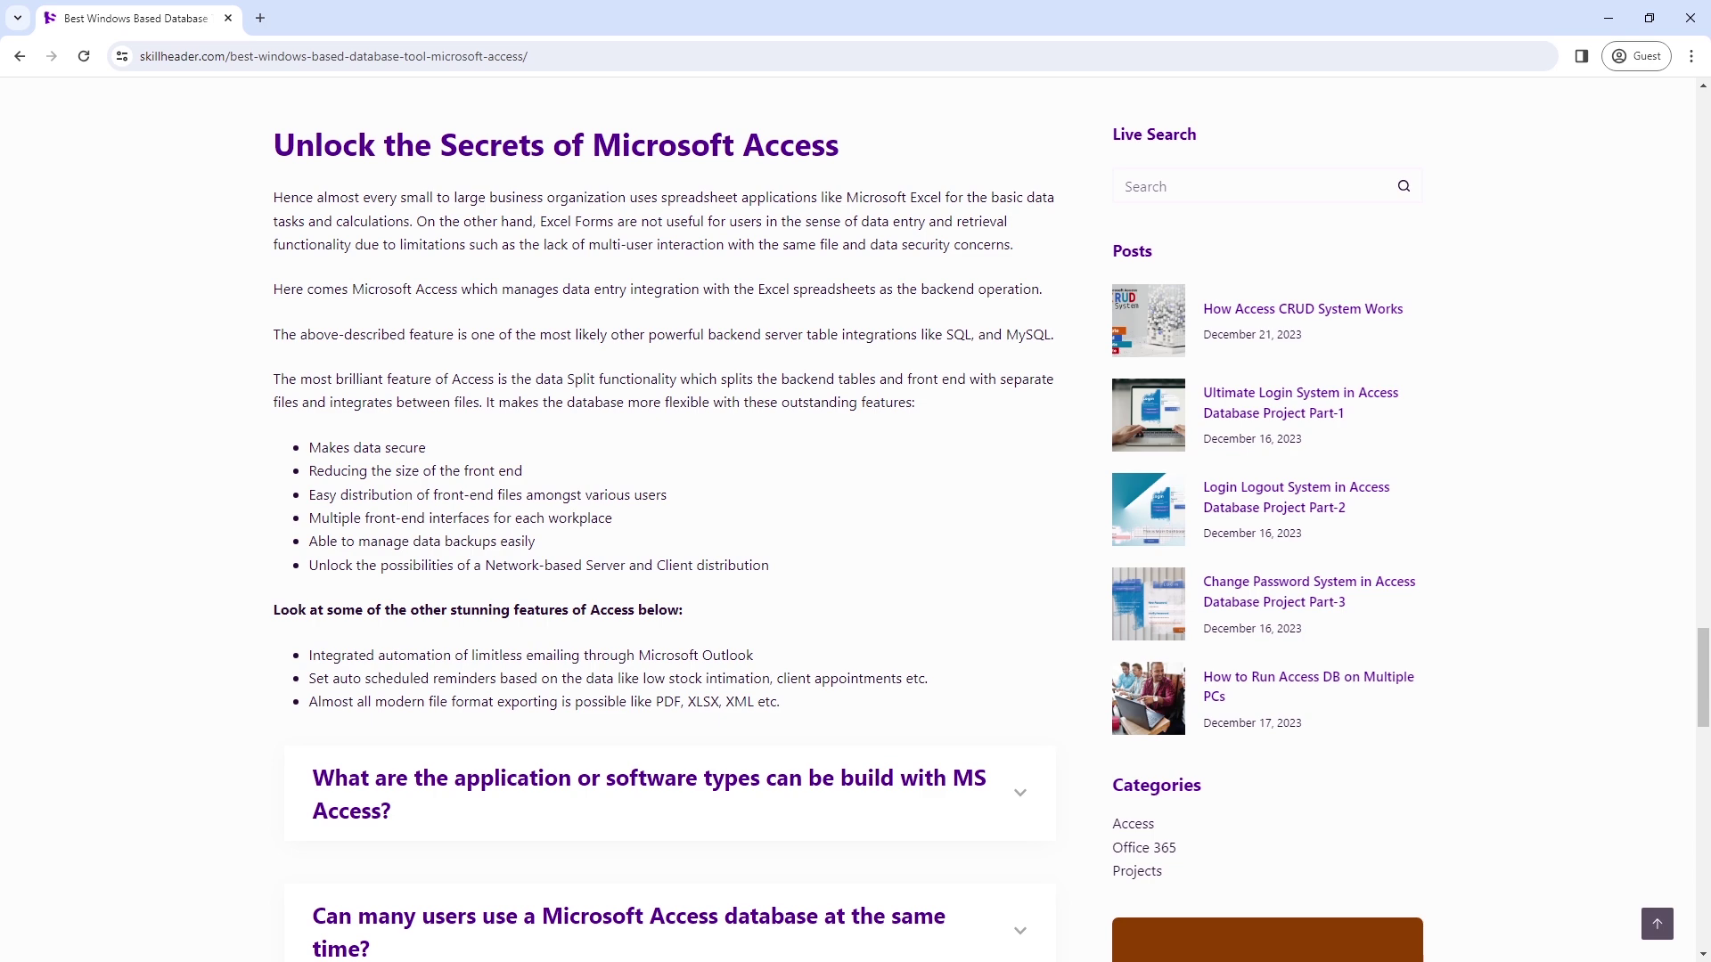
scroll(1094, 660, "down", 20)
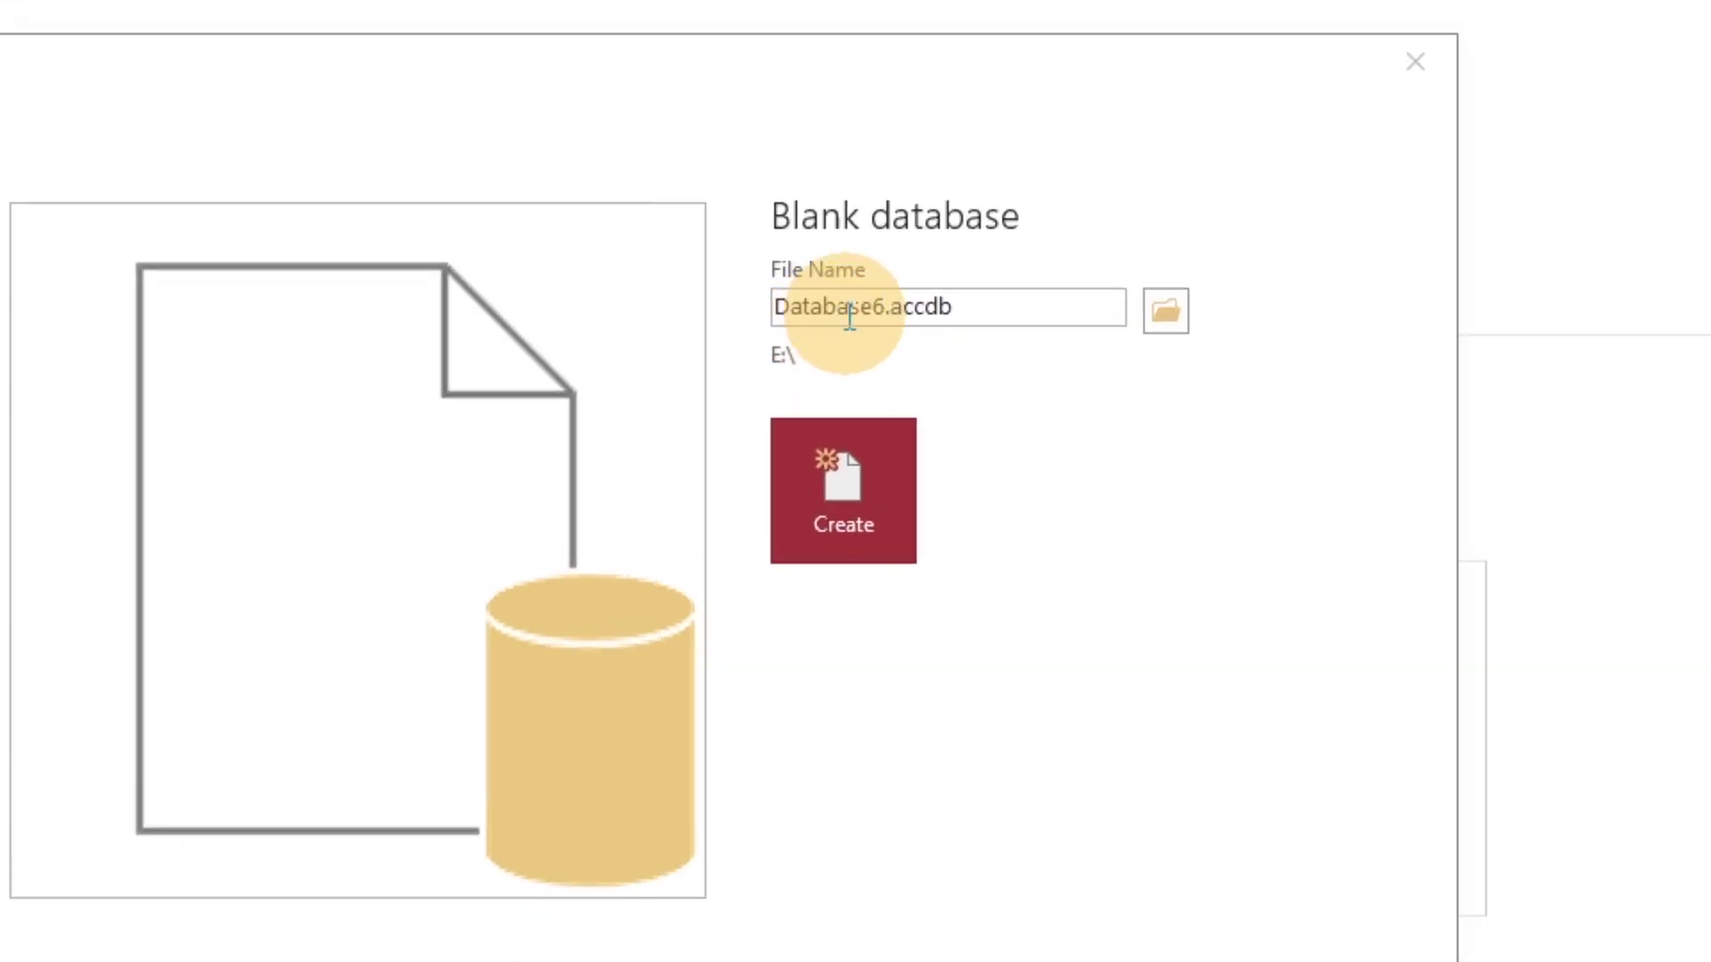
- Create the blank database SimpleQuery_L3 and bring up the new table's view options for Design View
left_click(878, 305)
left_click_drag(1020, 305, 729, 299)
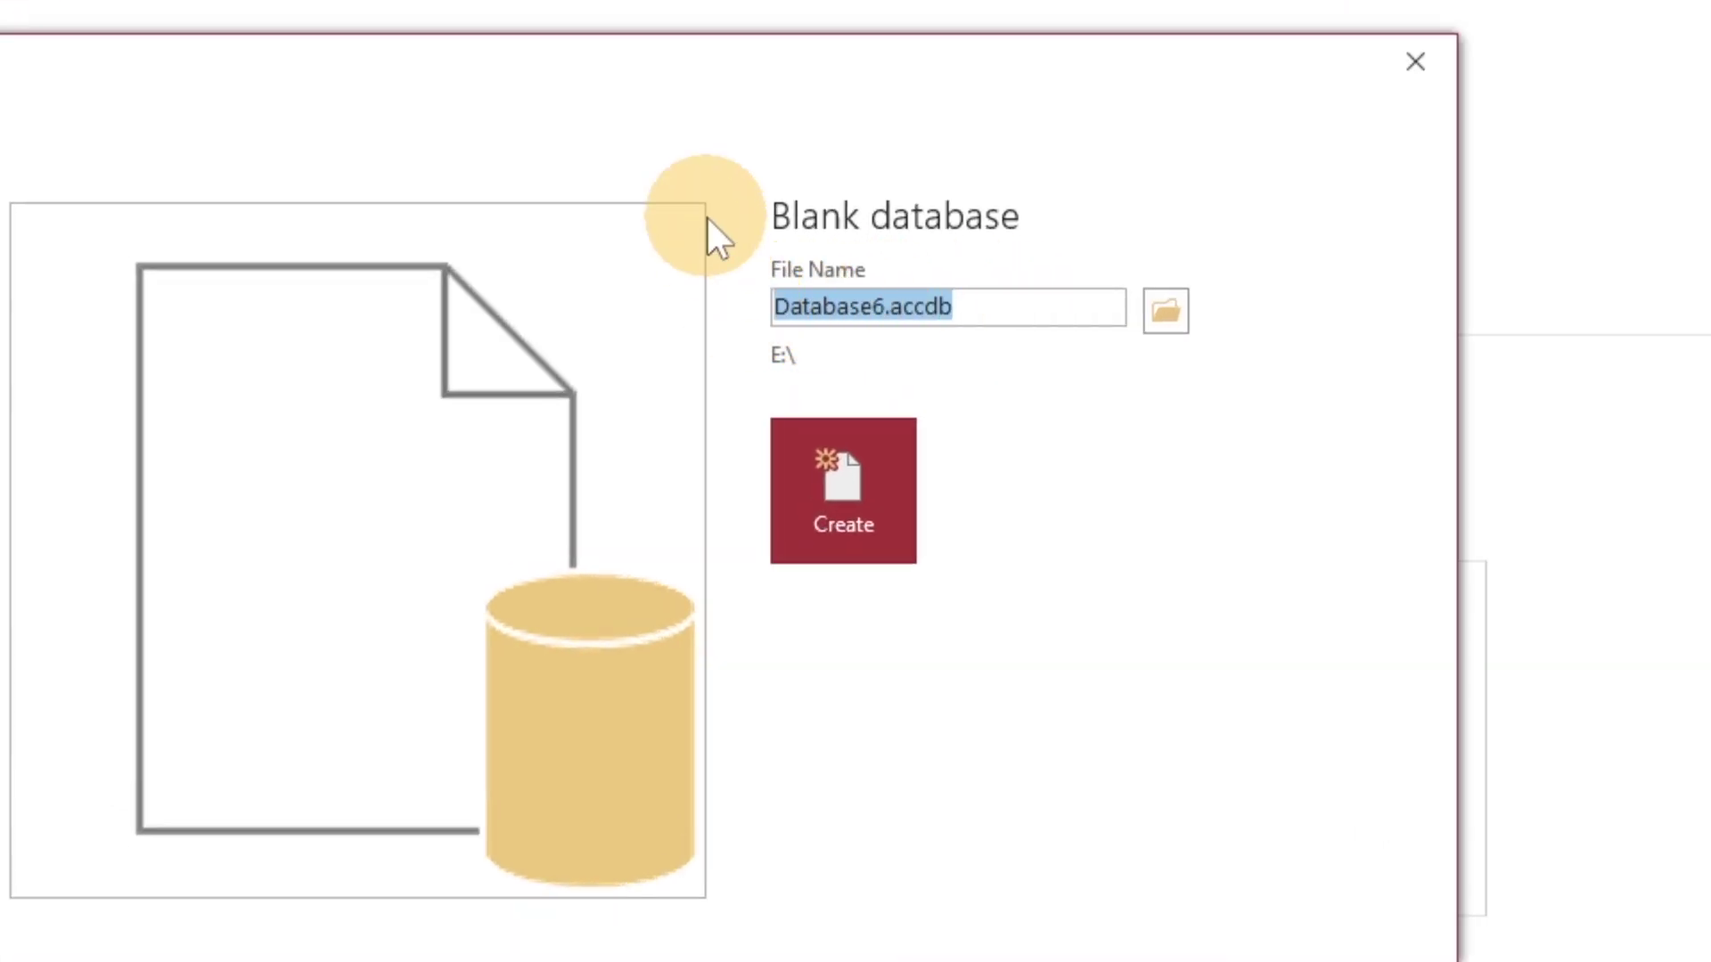
type("SimpleQ")
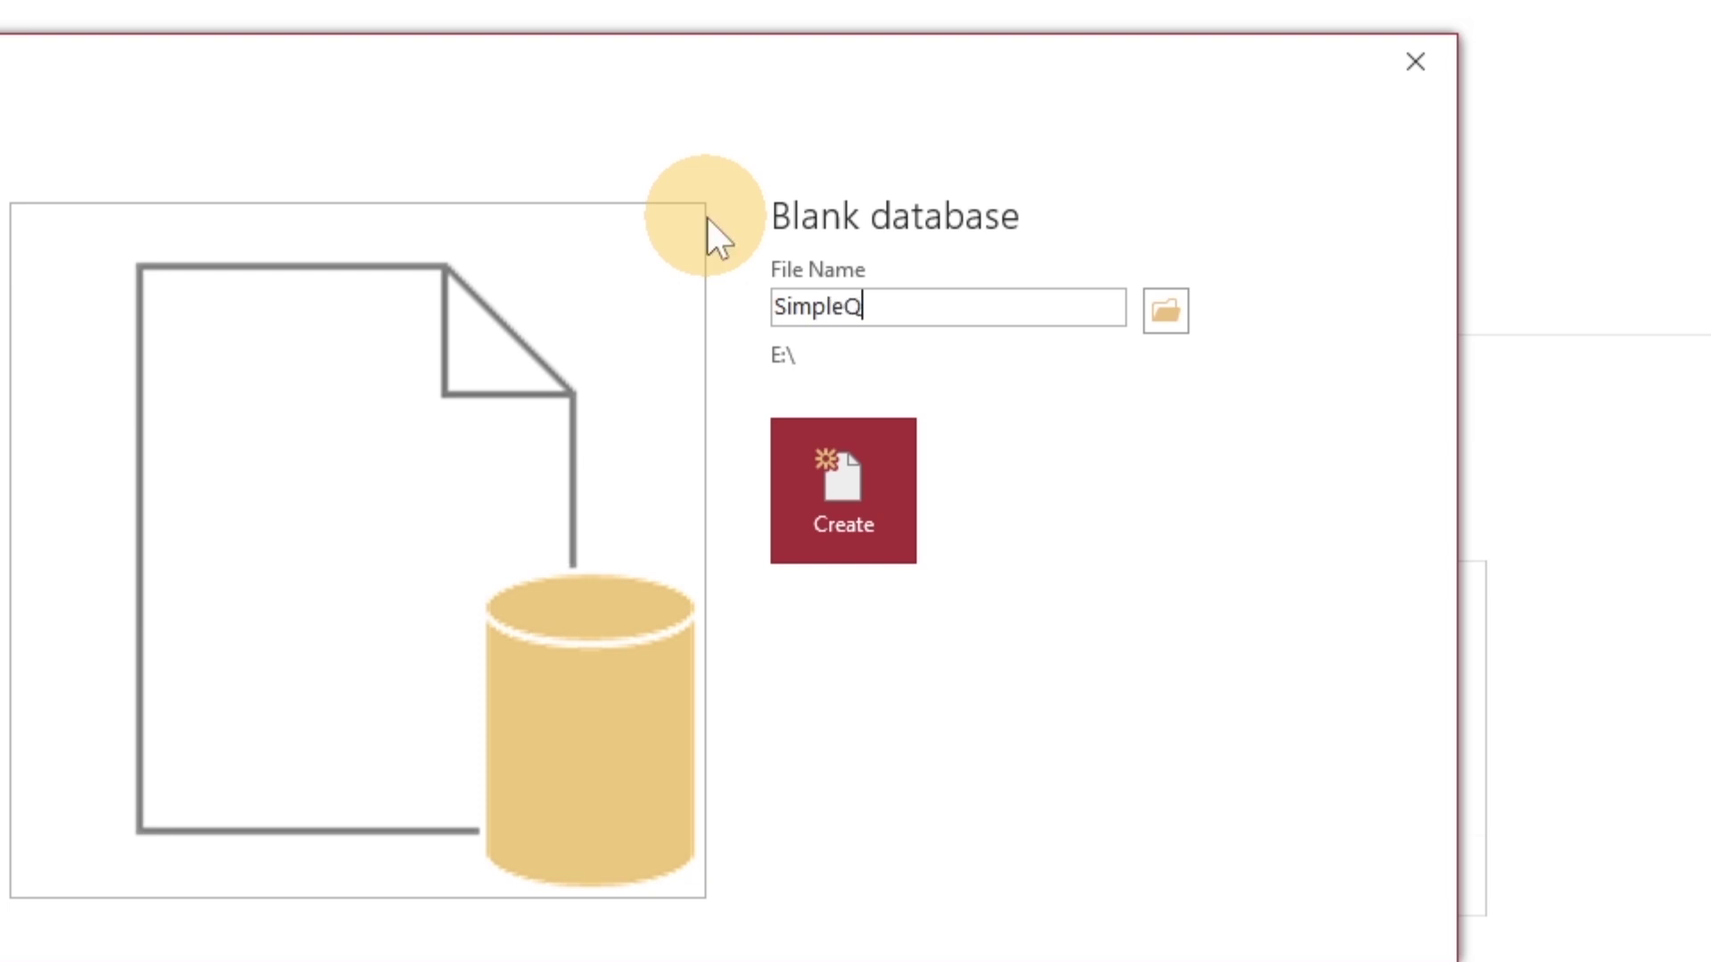
type("uery_L3")
left_click(857, 499)
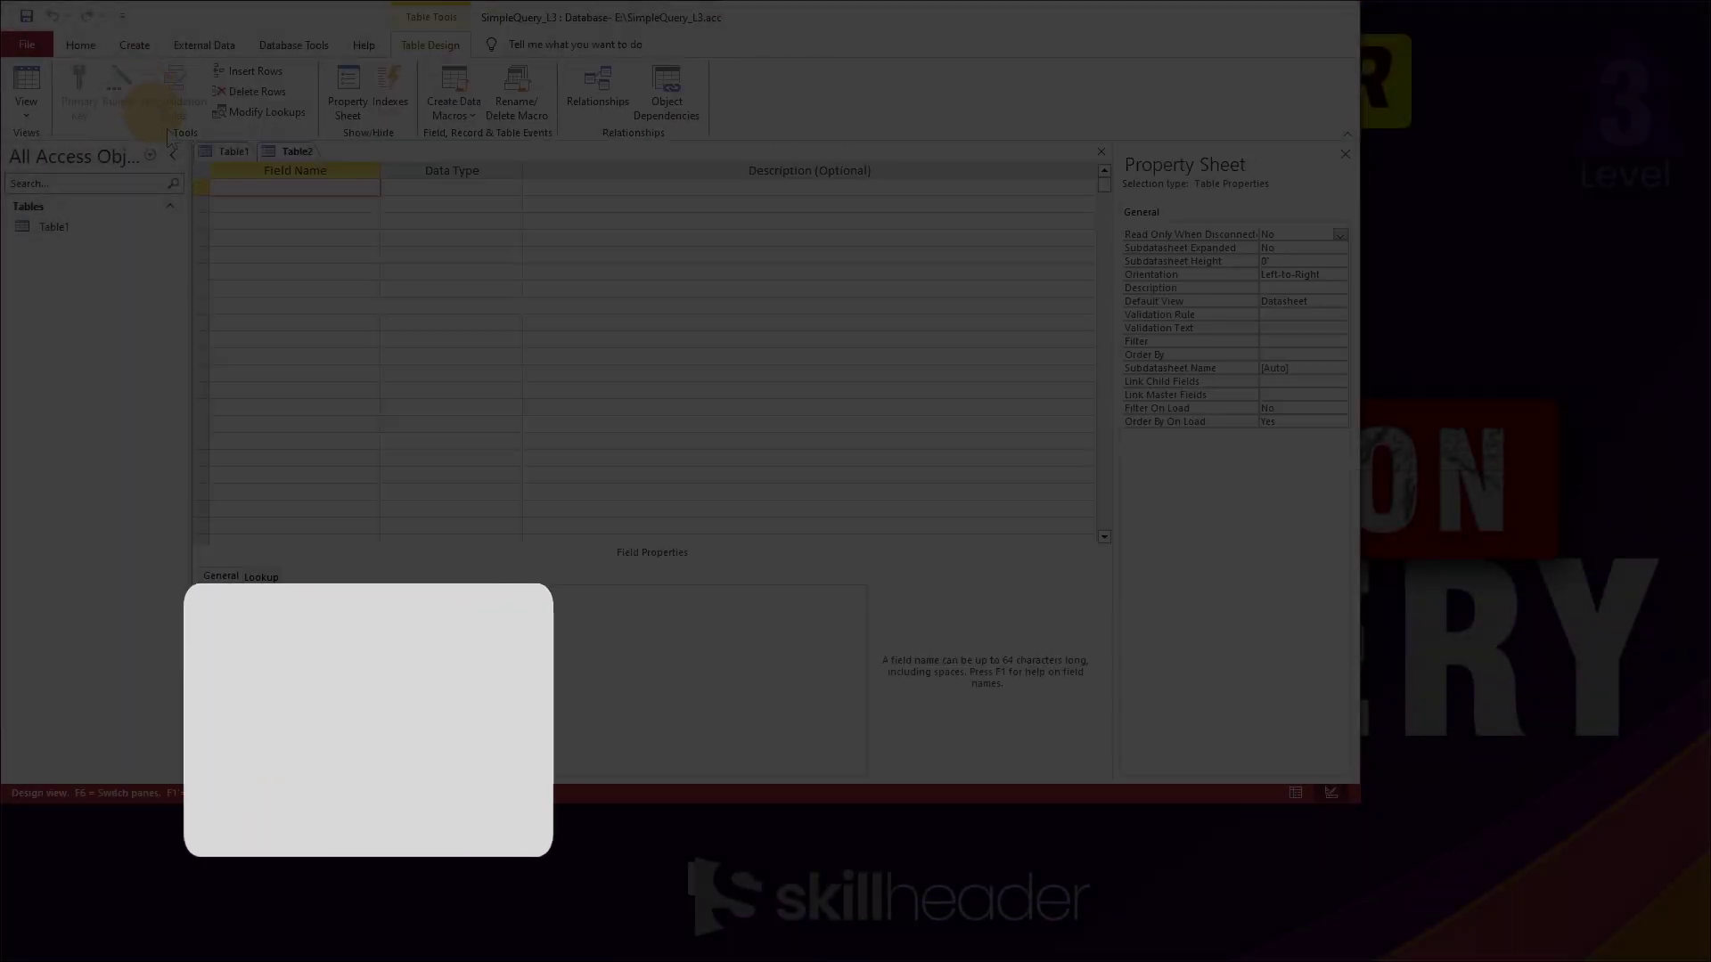
right_click(243, 150)
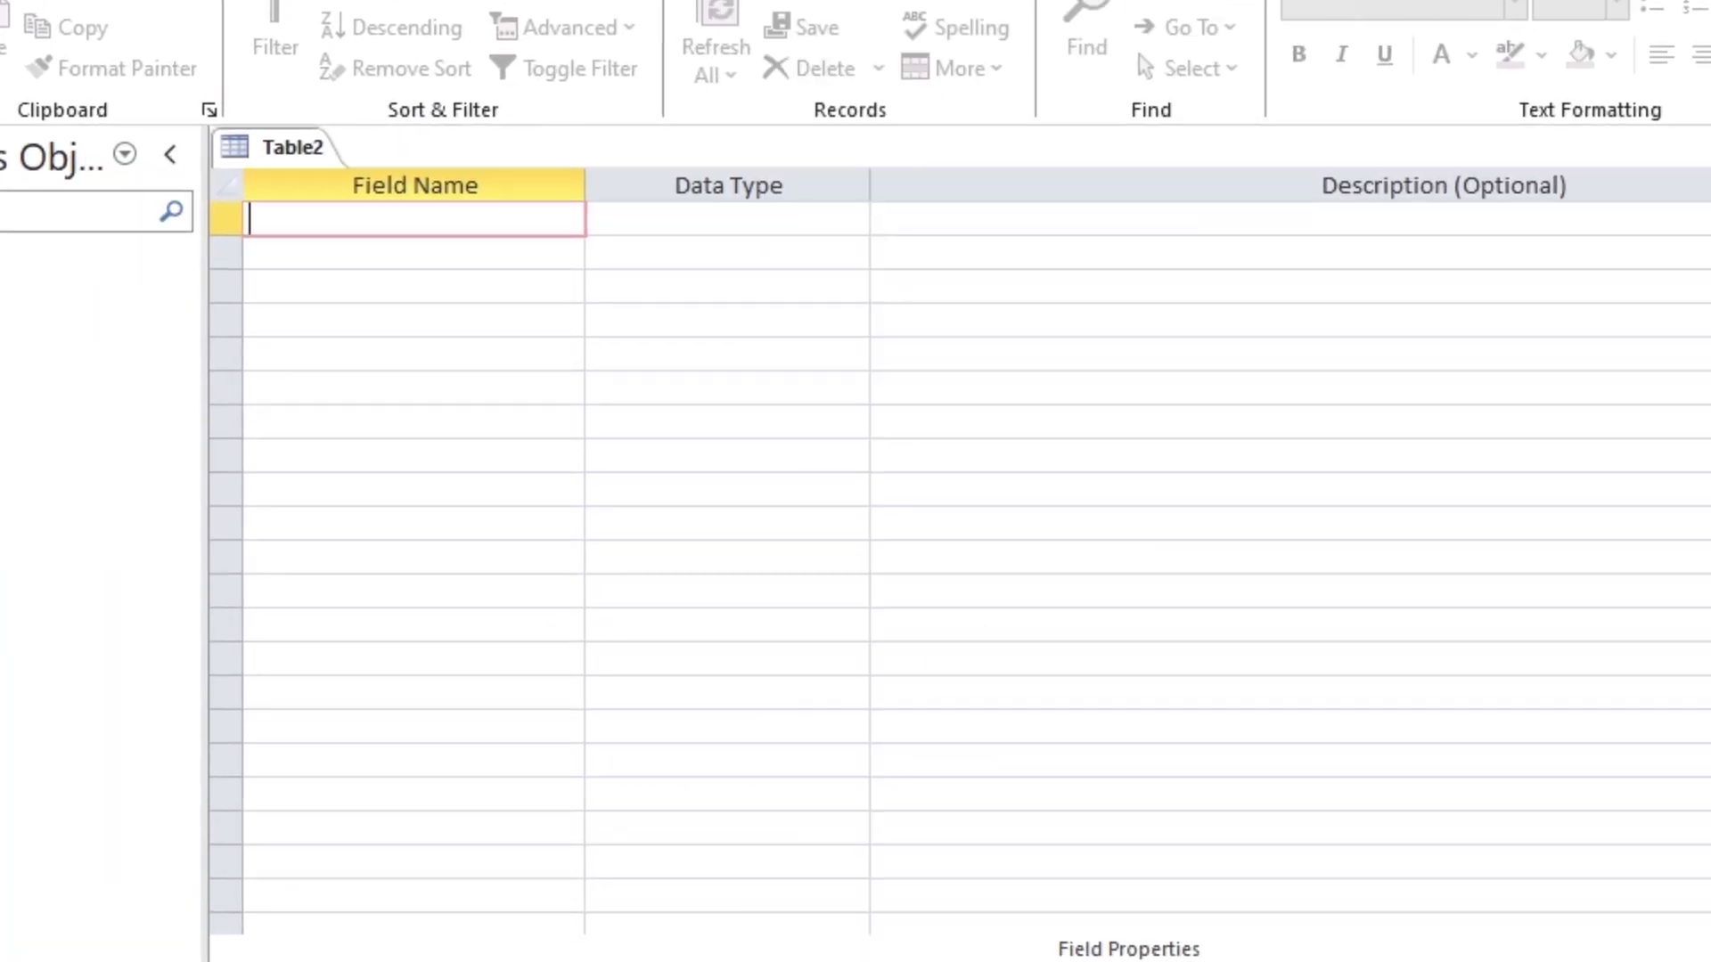
- Enter fields cid, cname and ccompany with descriptions ID, Name and Company
type("cid")
key("Tab")
key("Tab")
type("ID")
key("Return")
type("cname")
key("Tab")
key("Tab")
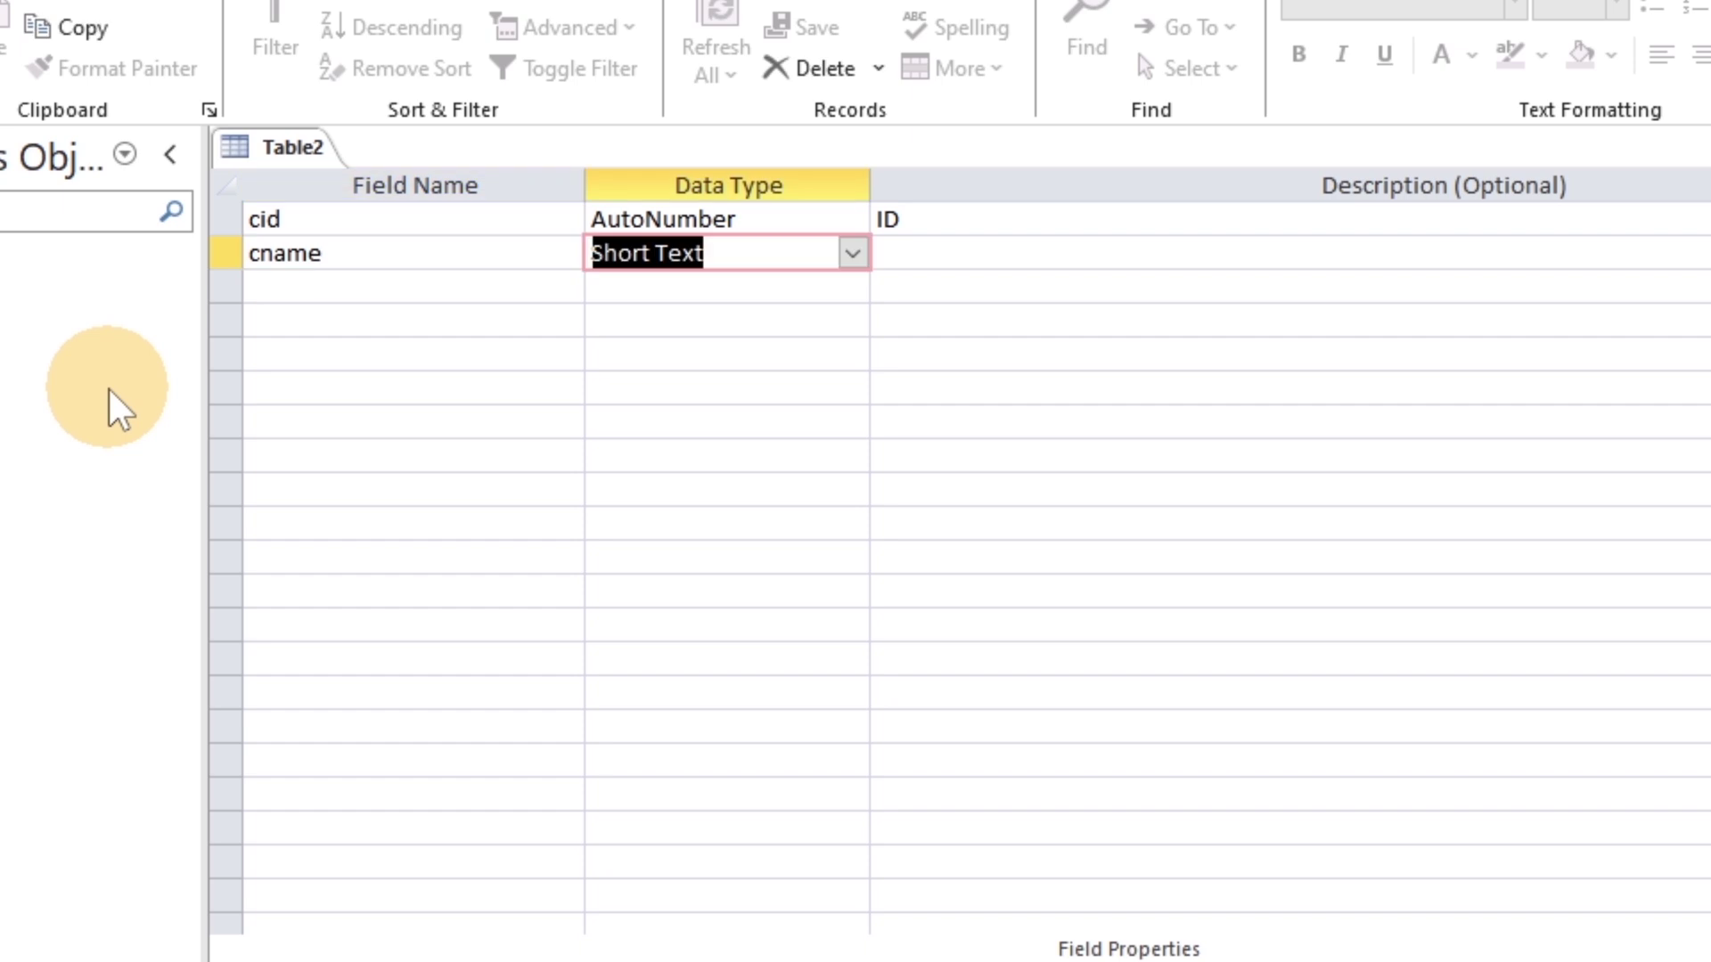
type("Name")
key("Return")
type("ccompany")
key("Tab")
key("Tab")
type("Company")
key("Return")
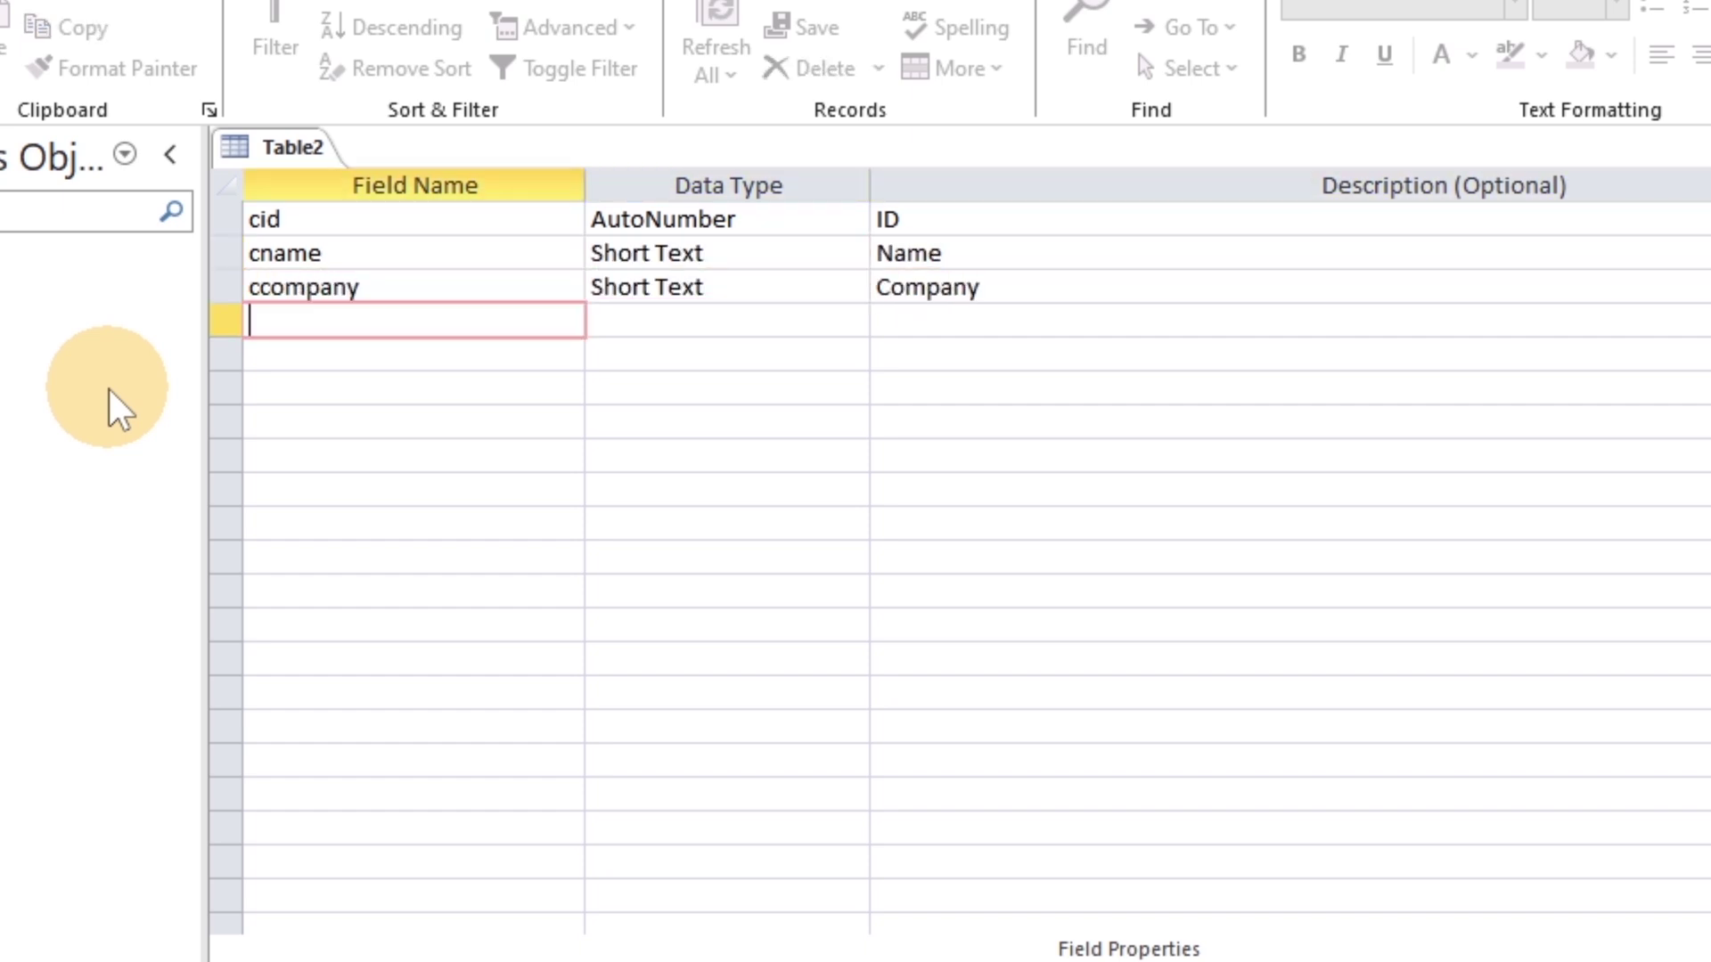
- Add Short Text fields cphone, cemail and caddress described as Phone, Email and Address
type("cphone")
key("Tab")
key("Tab")
type("Phone")
key("Return")
type("cemail")
key("Tab")
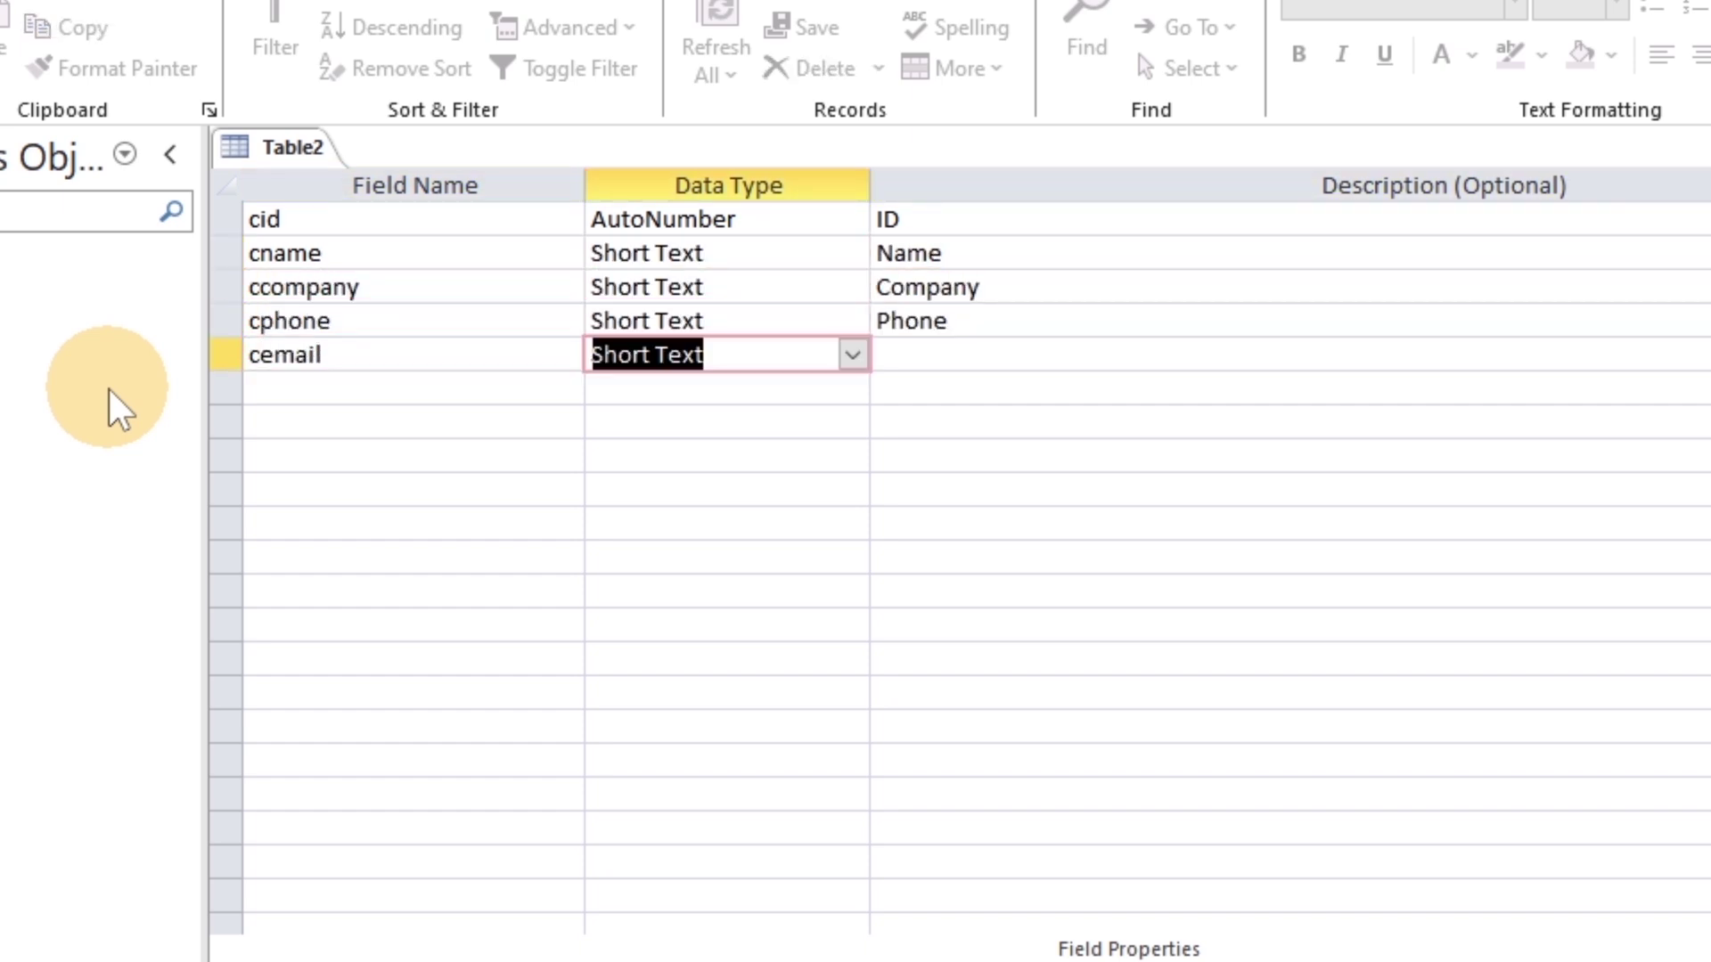
key("Tab")
type("Email")
key("Return")
type("caddress")
key("Tab")
key("Tab")
type("Address")
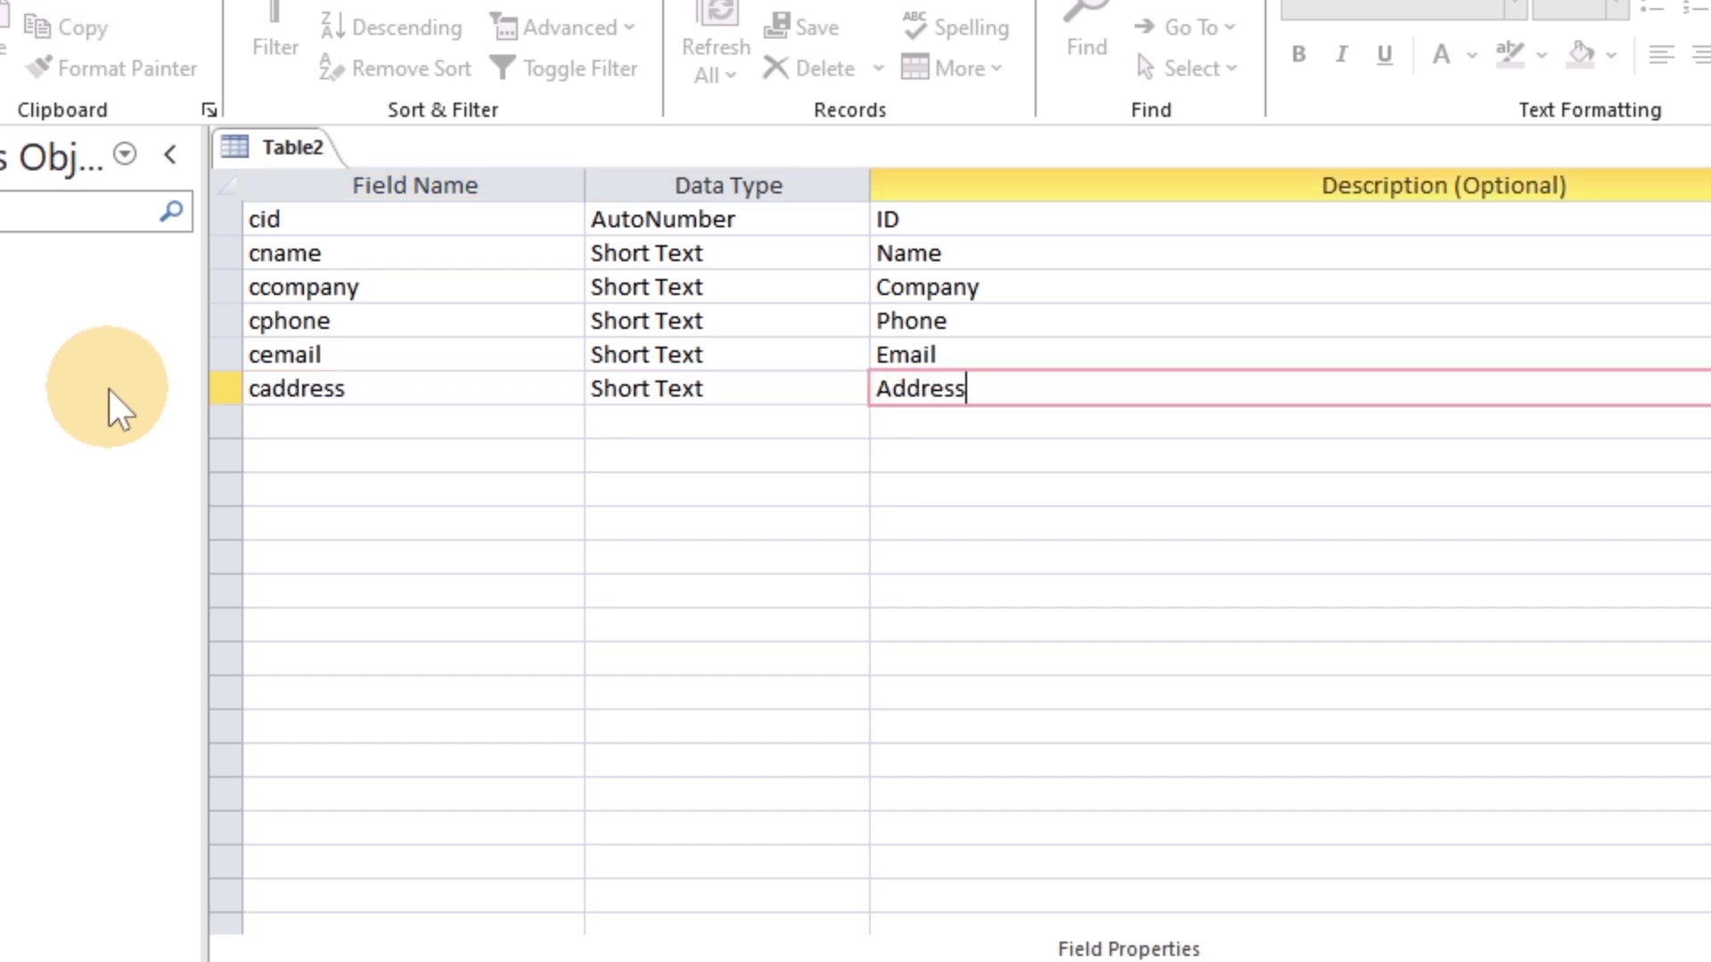
key("Return")
- Add Currency fields copening and ccbalance (Opening Balance, Current Balance), then start the ctbalance field
type("copening")
key("Tab")
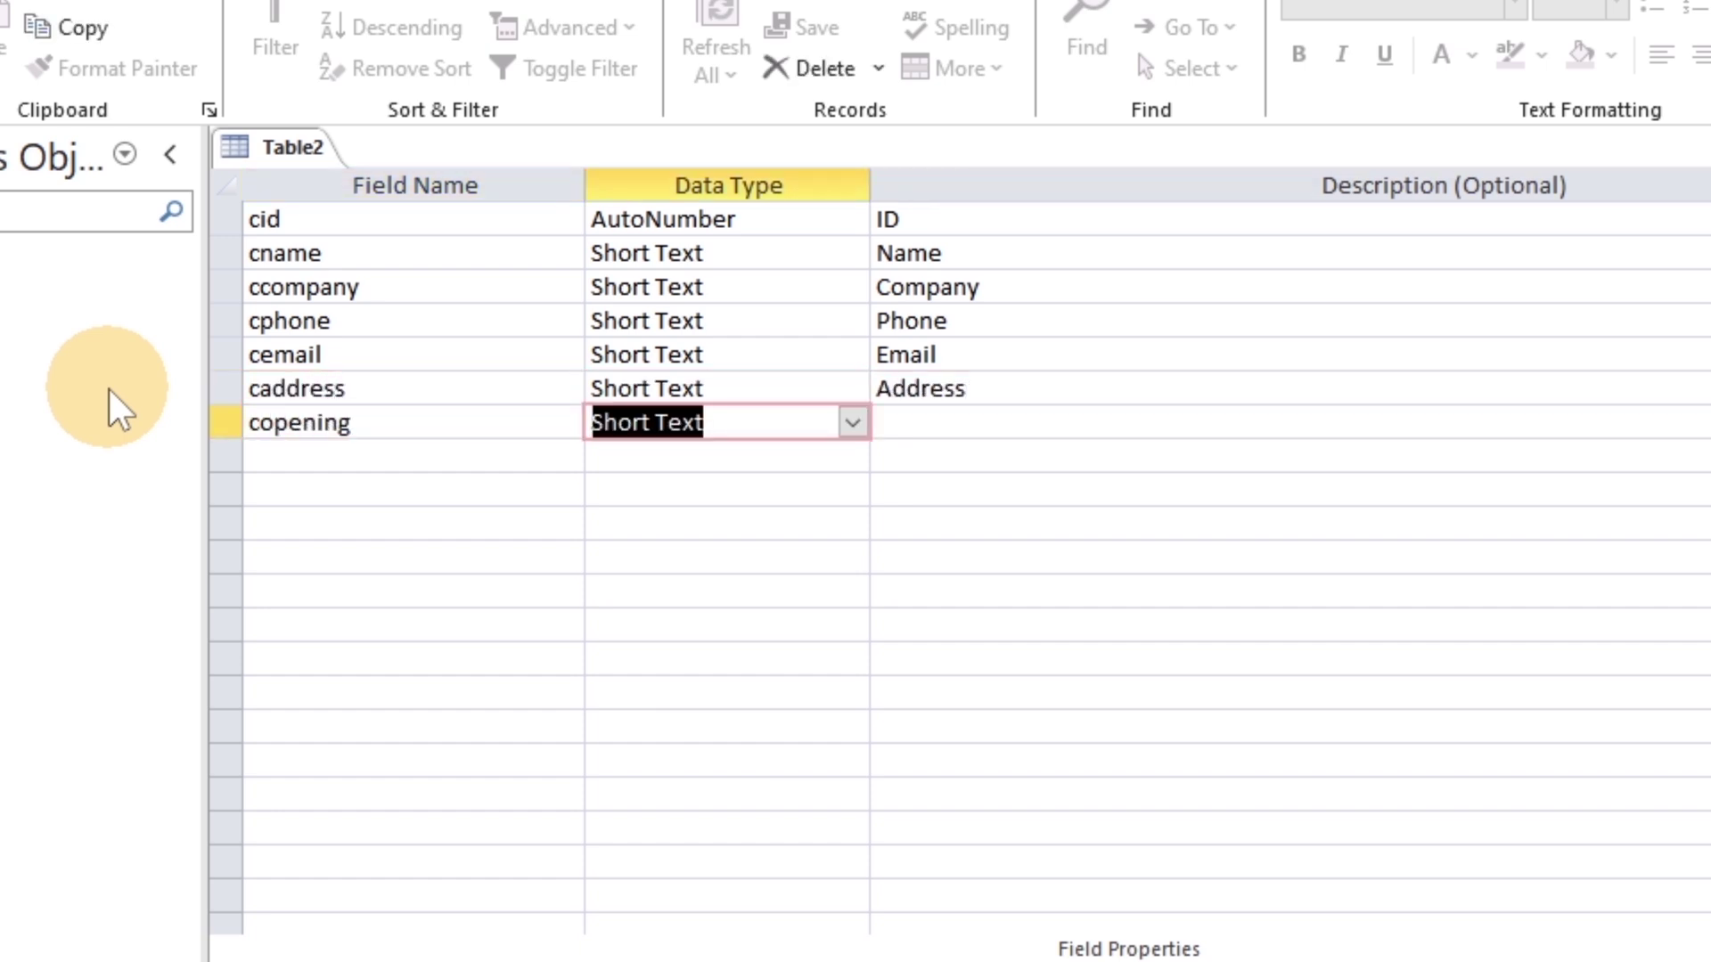
type("c")
key("Tab")
type("Opening Balance")
key("Return")
type("ccbalance")
key("Tab")
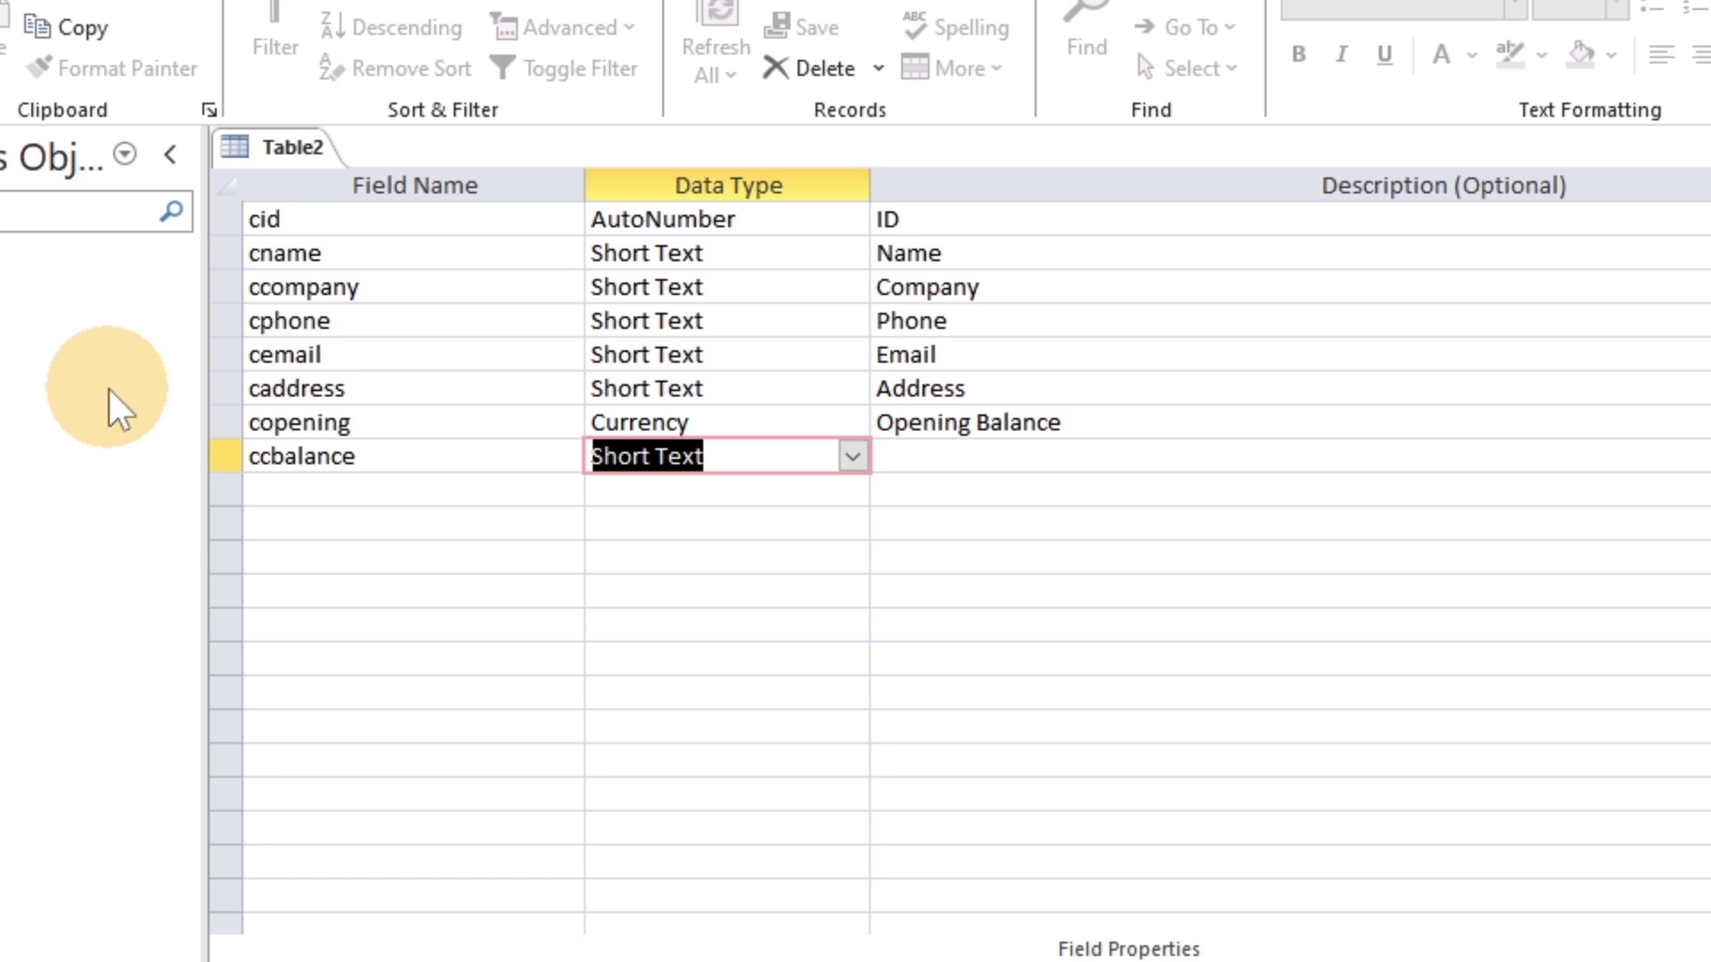
type("c")
key("Tab")
type("Current Bala")
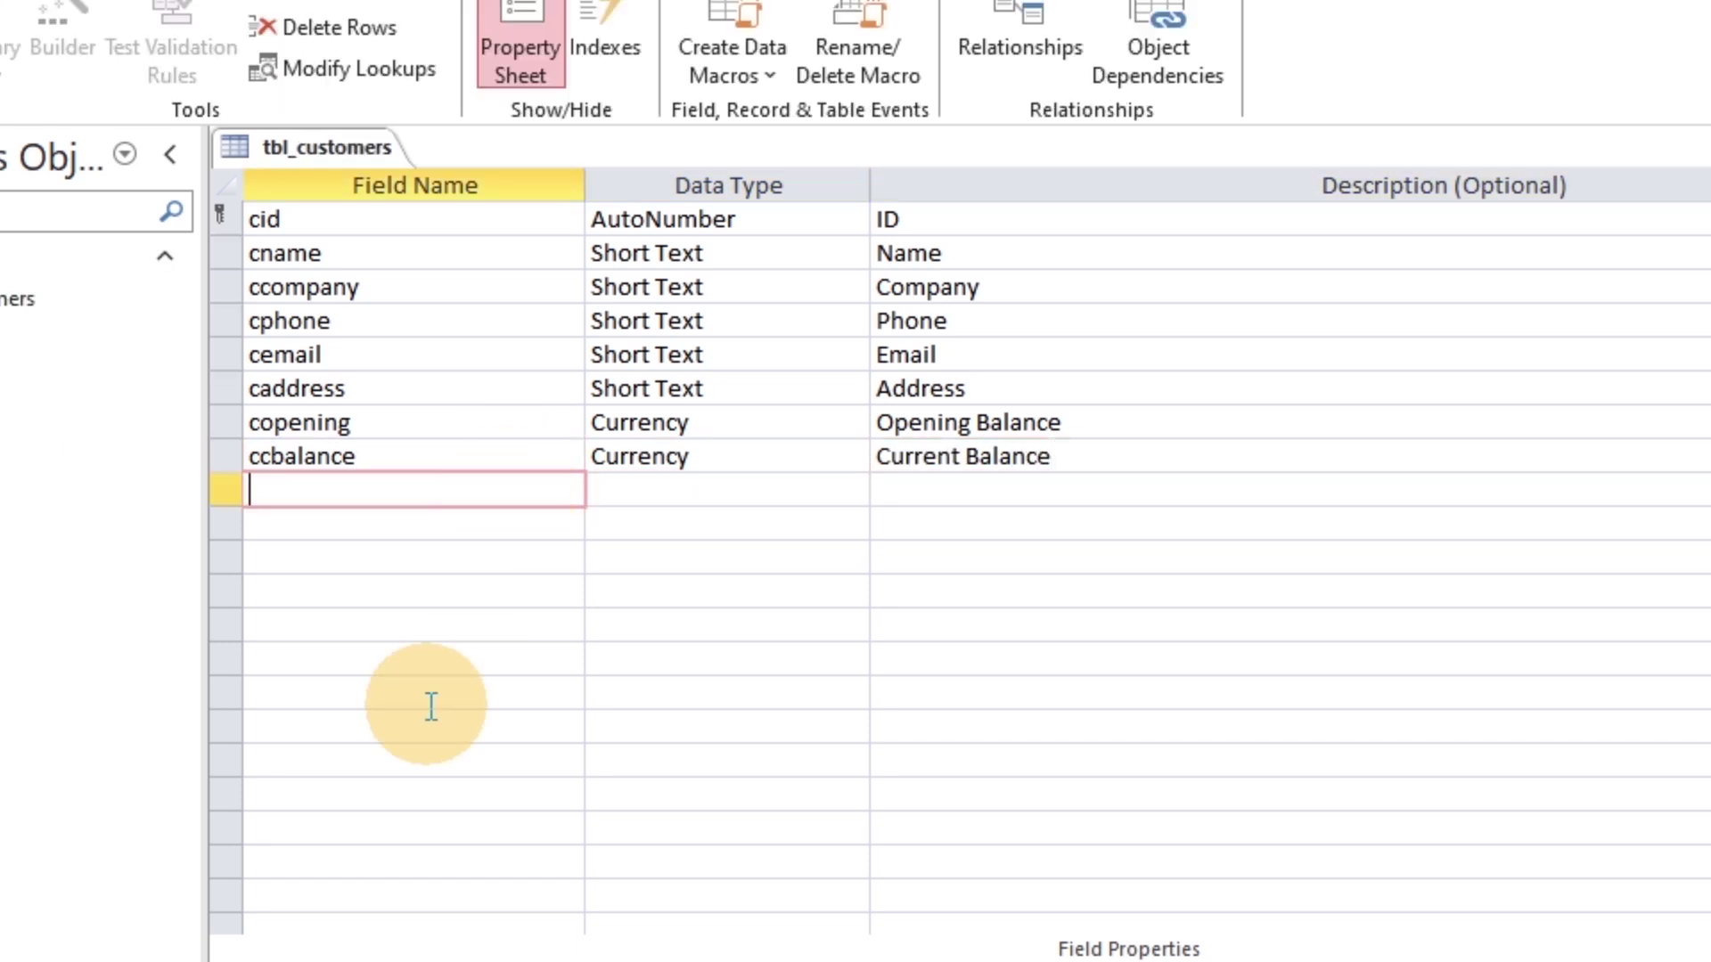
type("ctbalance")
key("Tab")
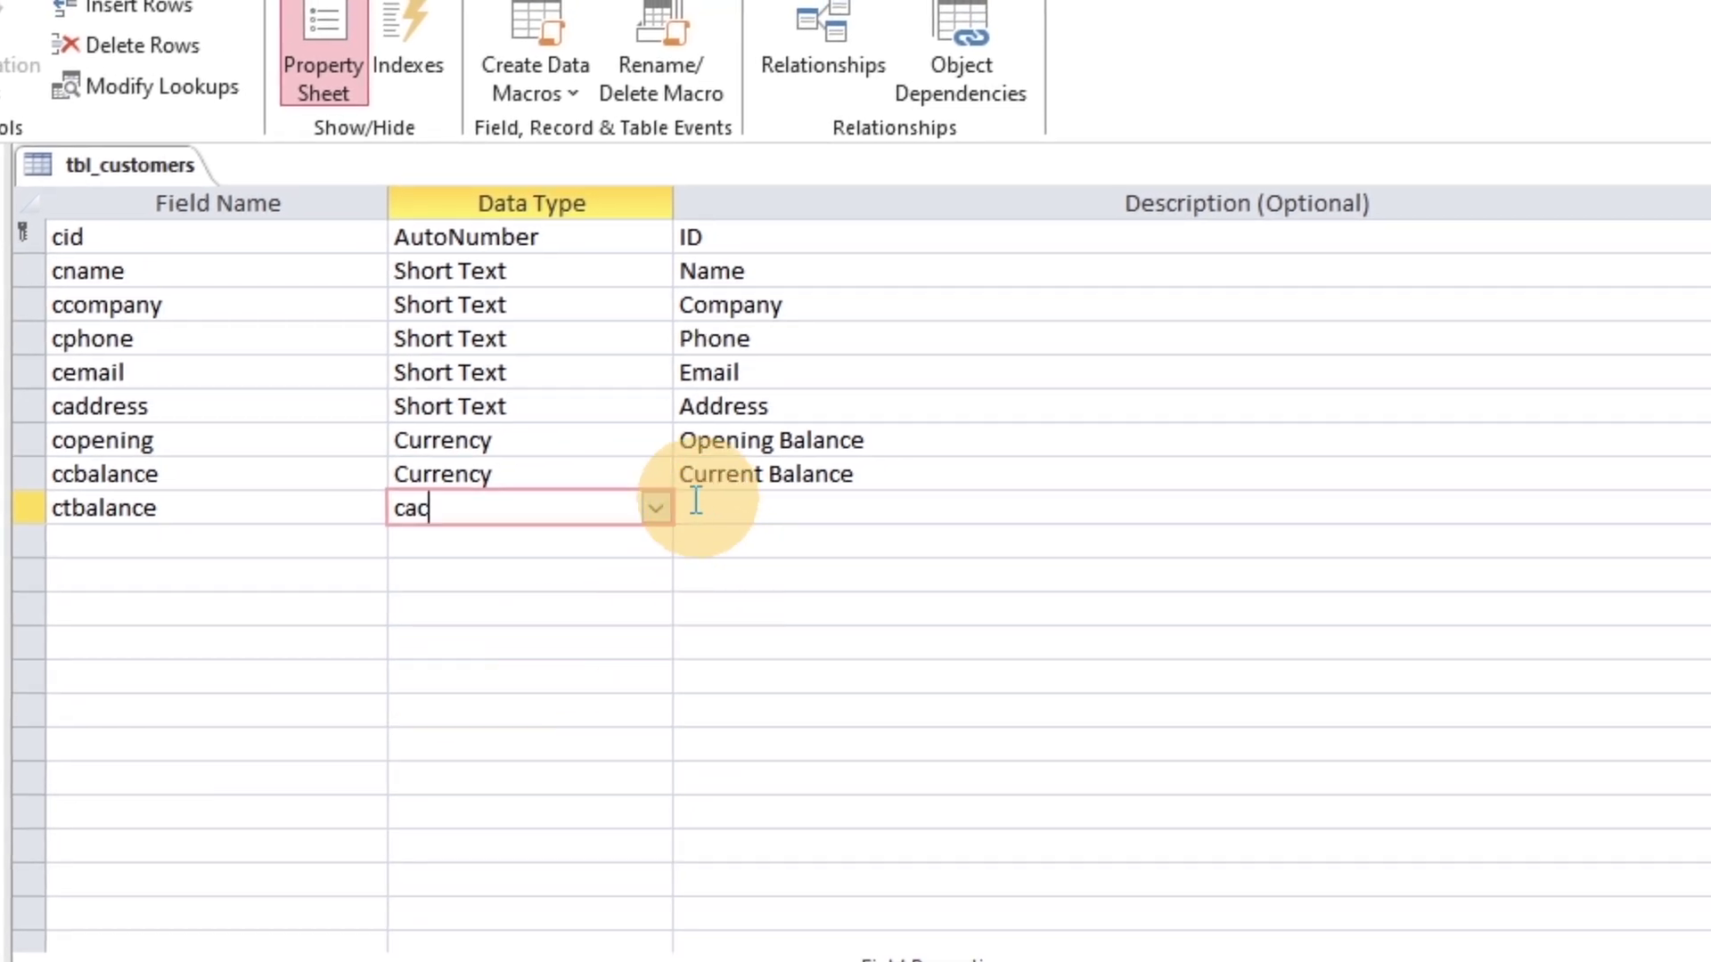
- Make ctbalance a Calculated field of copening plus ccbalance, described as Total Balance
left_click(663, 510)
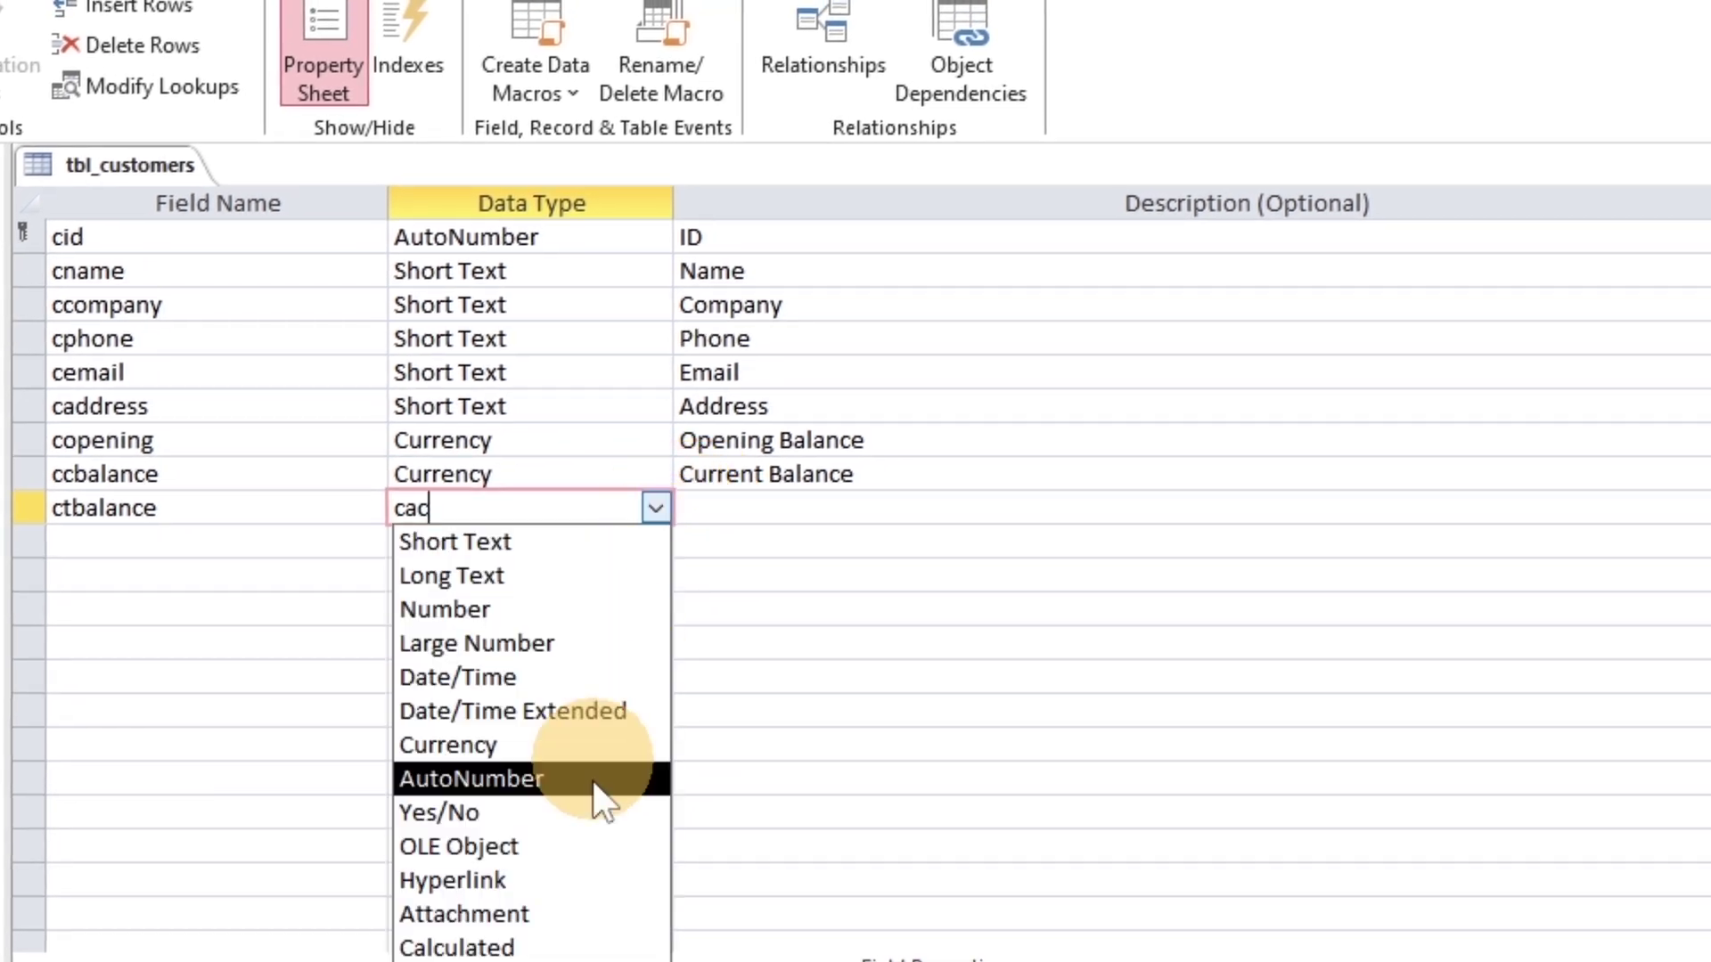
left_click(585, 941)
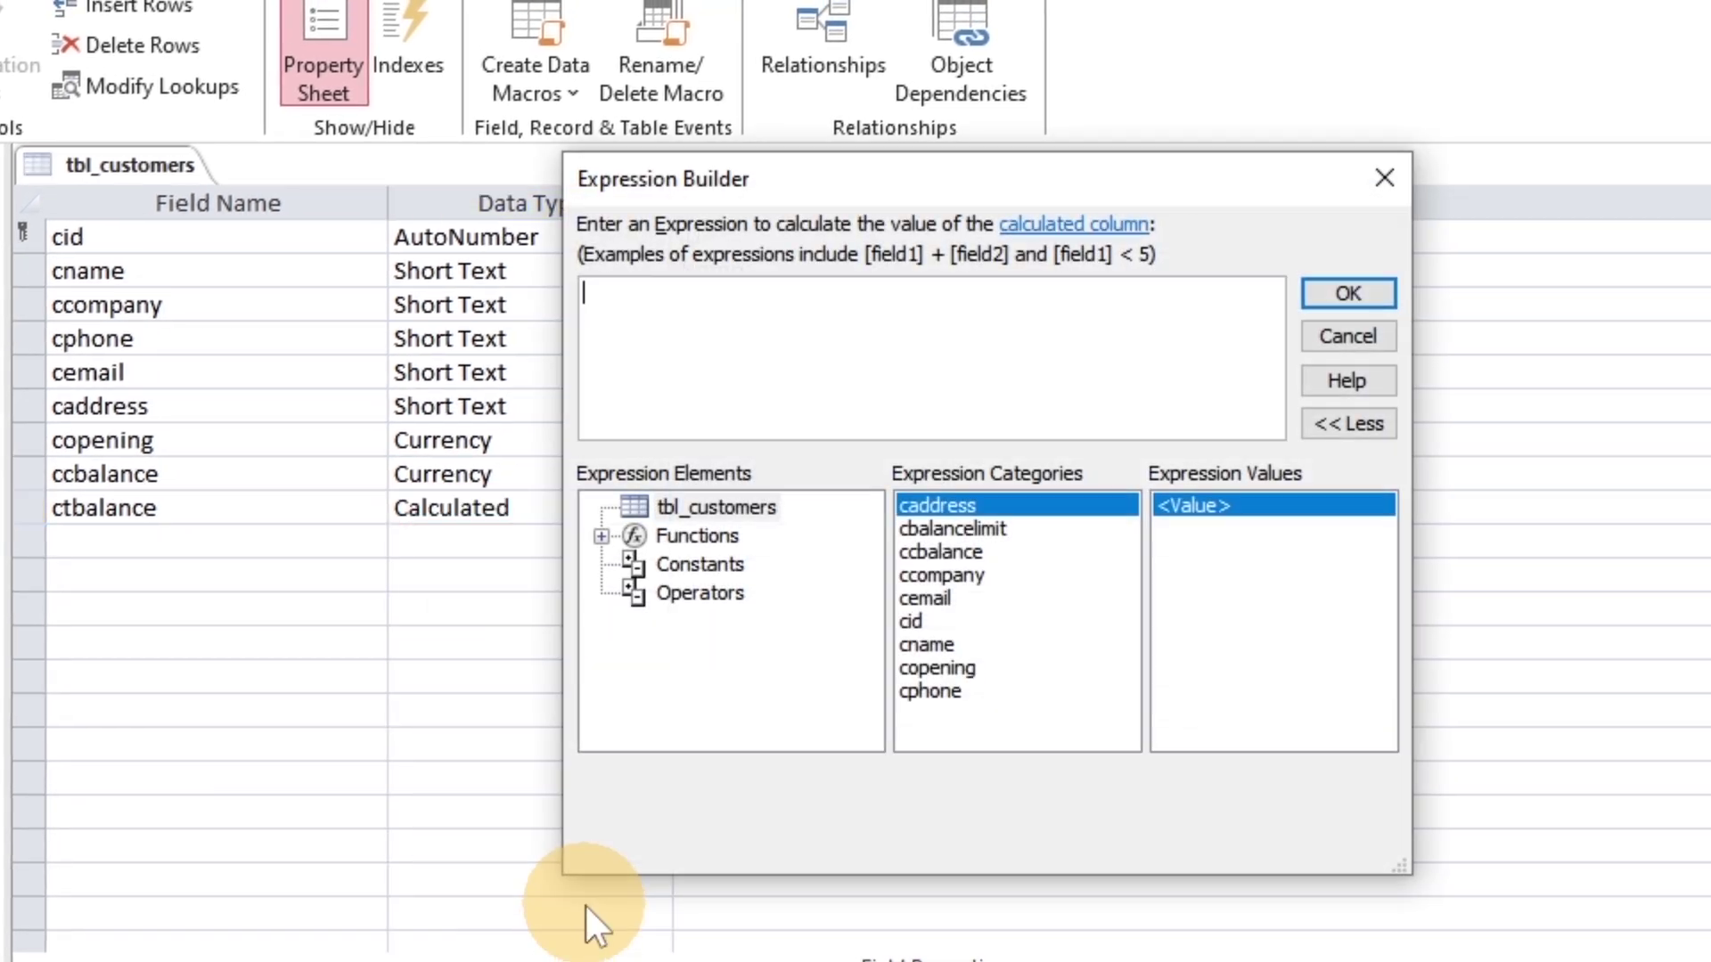
double_click(930, 662)
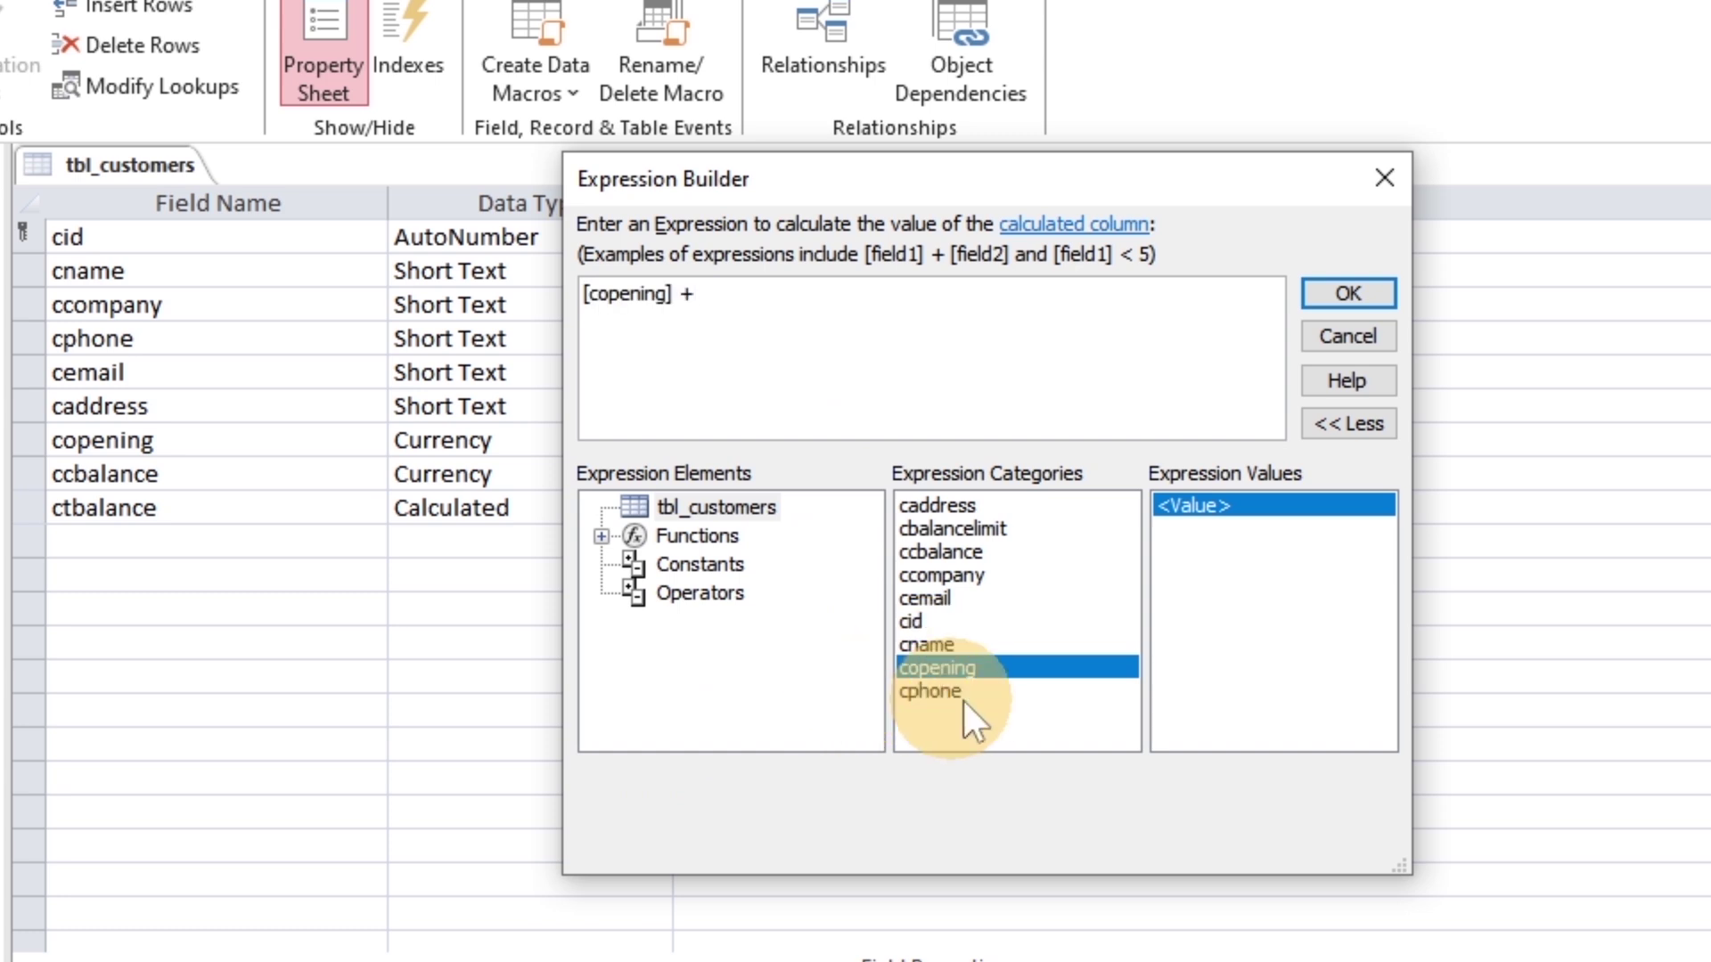
double_click(938, 550)
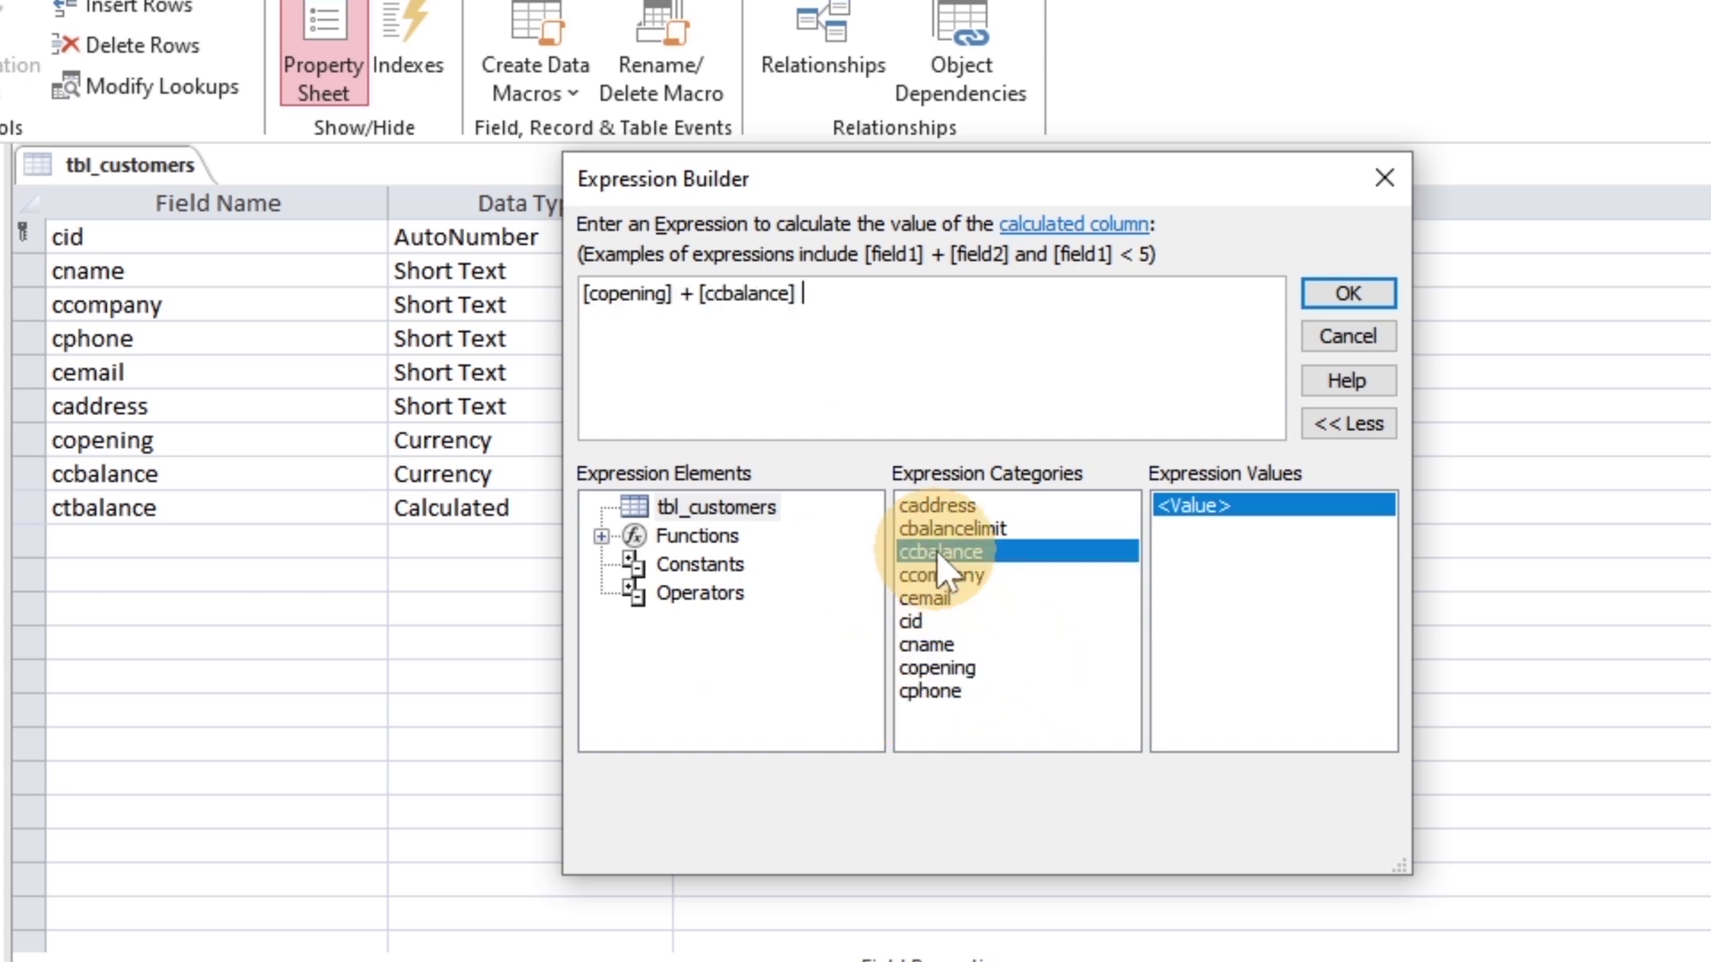
double_click(624, 295)
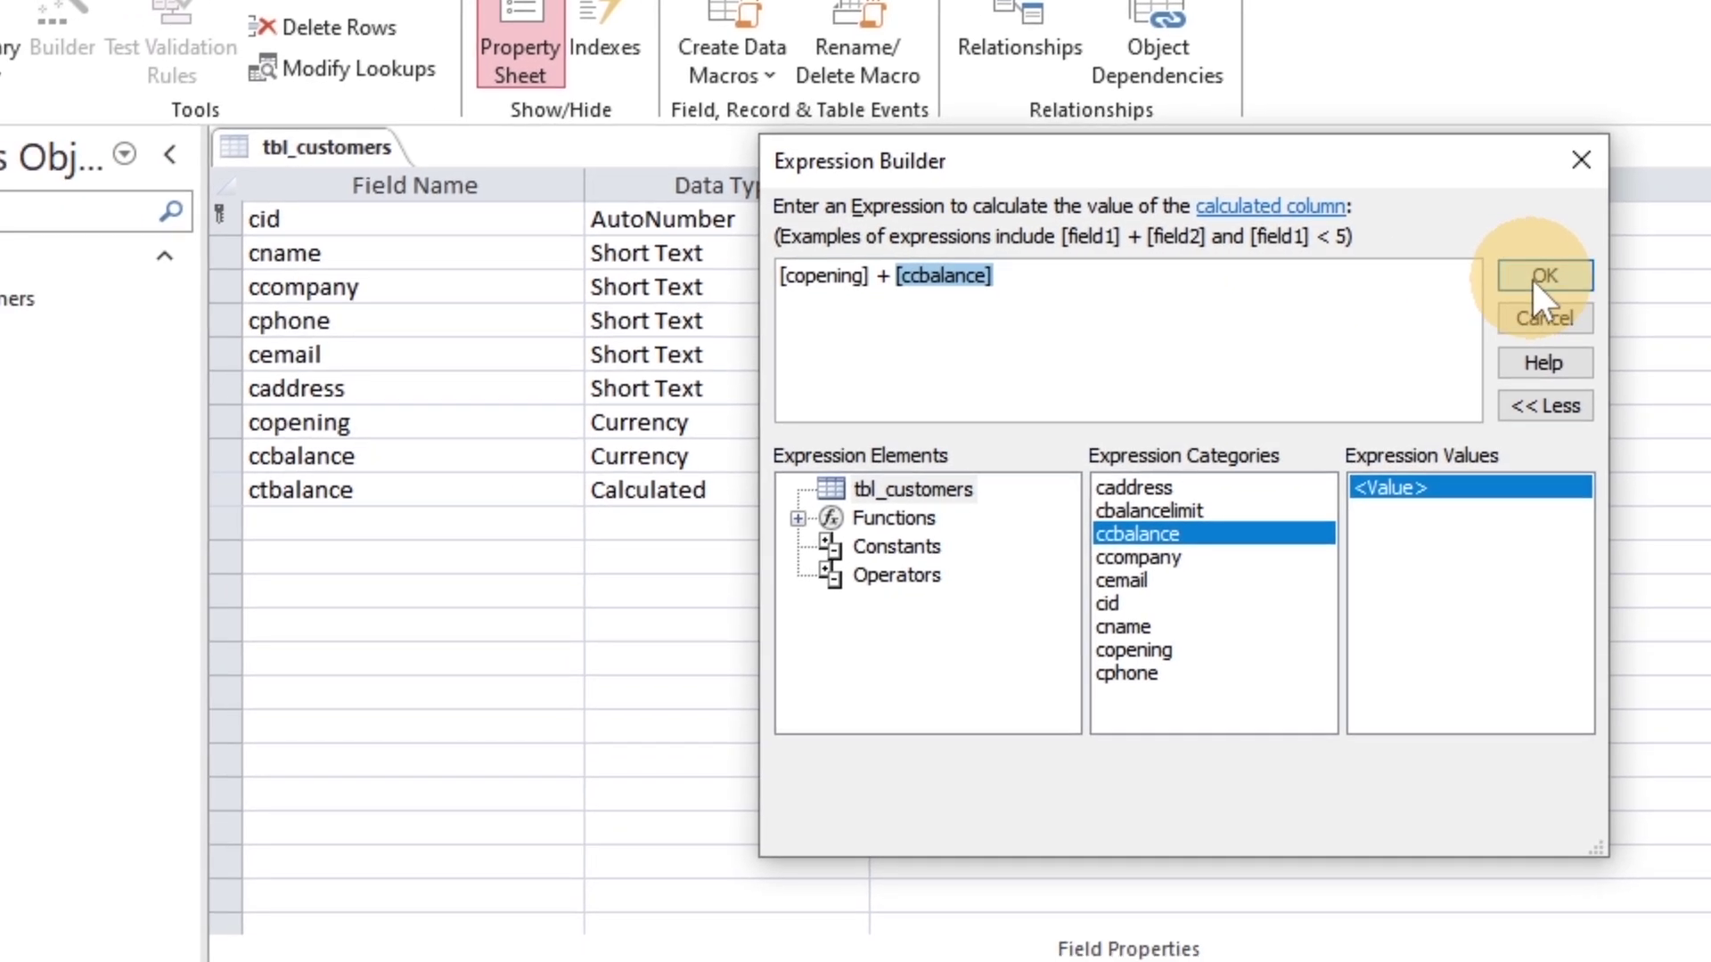
left_click(1348, 293)
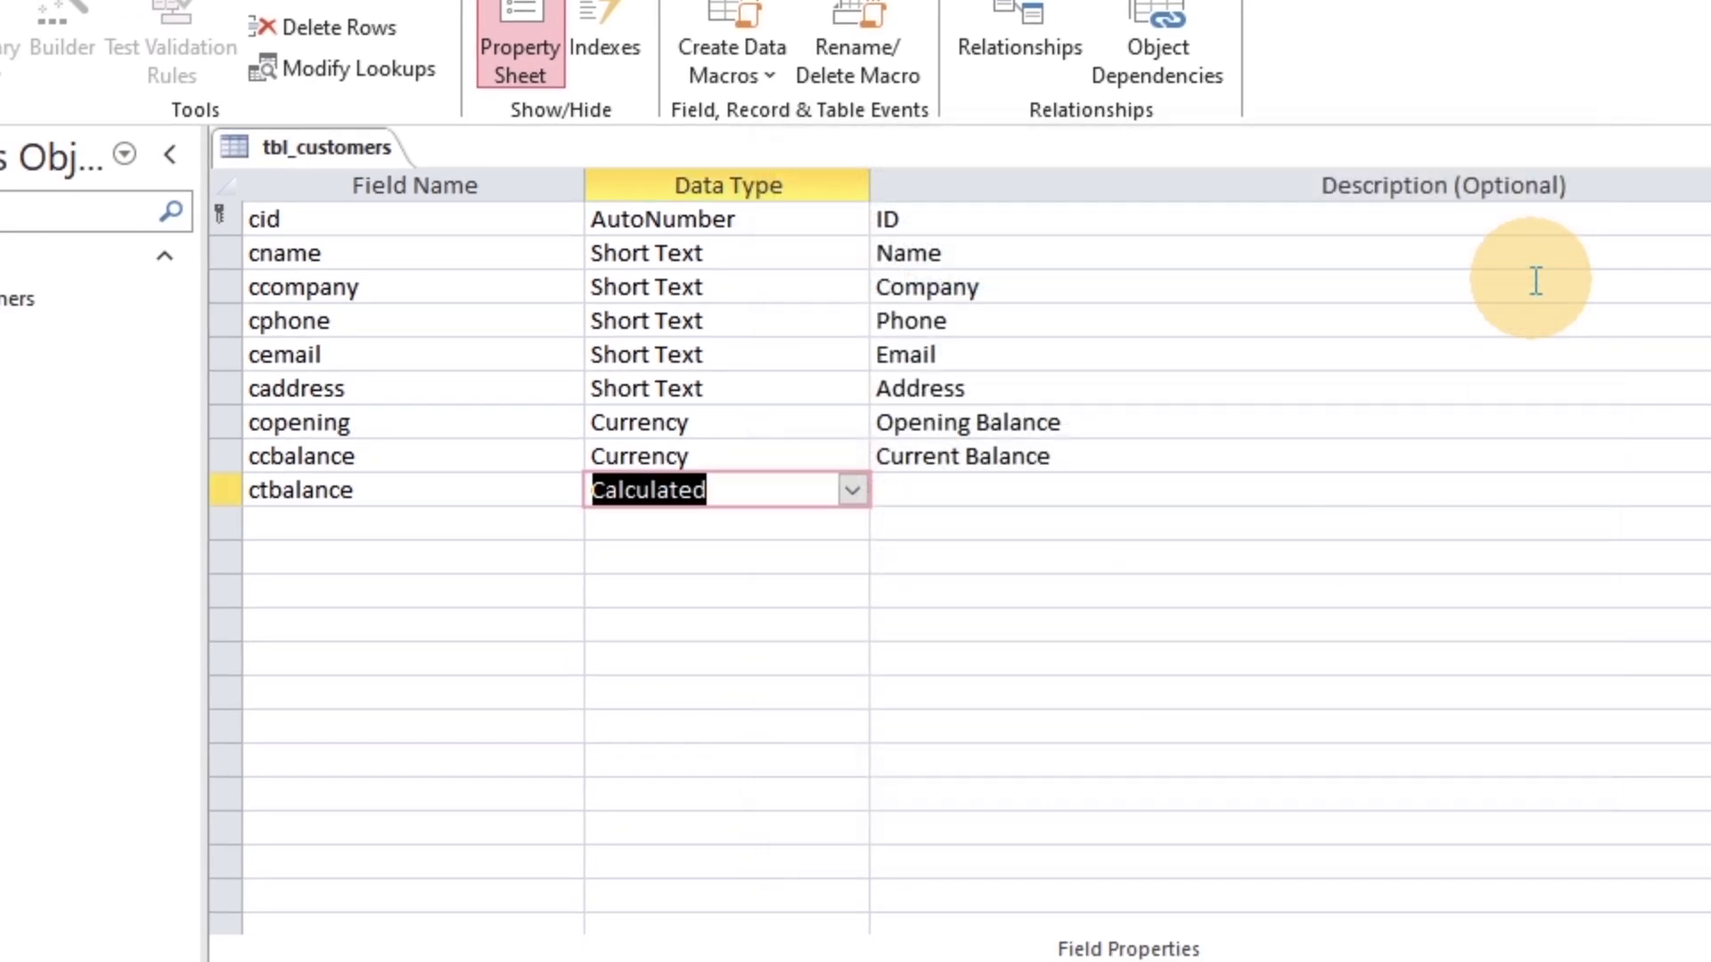
key("Tab")
type("Total Balance")
key("Return")
- Add the Currency field cbalancelimit described as Balance Limit
type("cbalan")
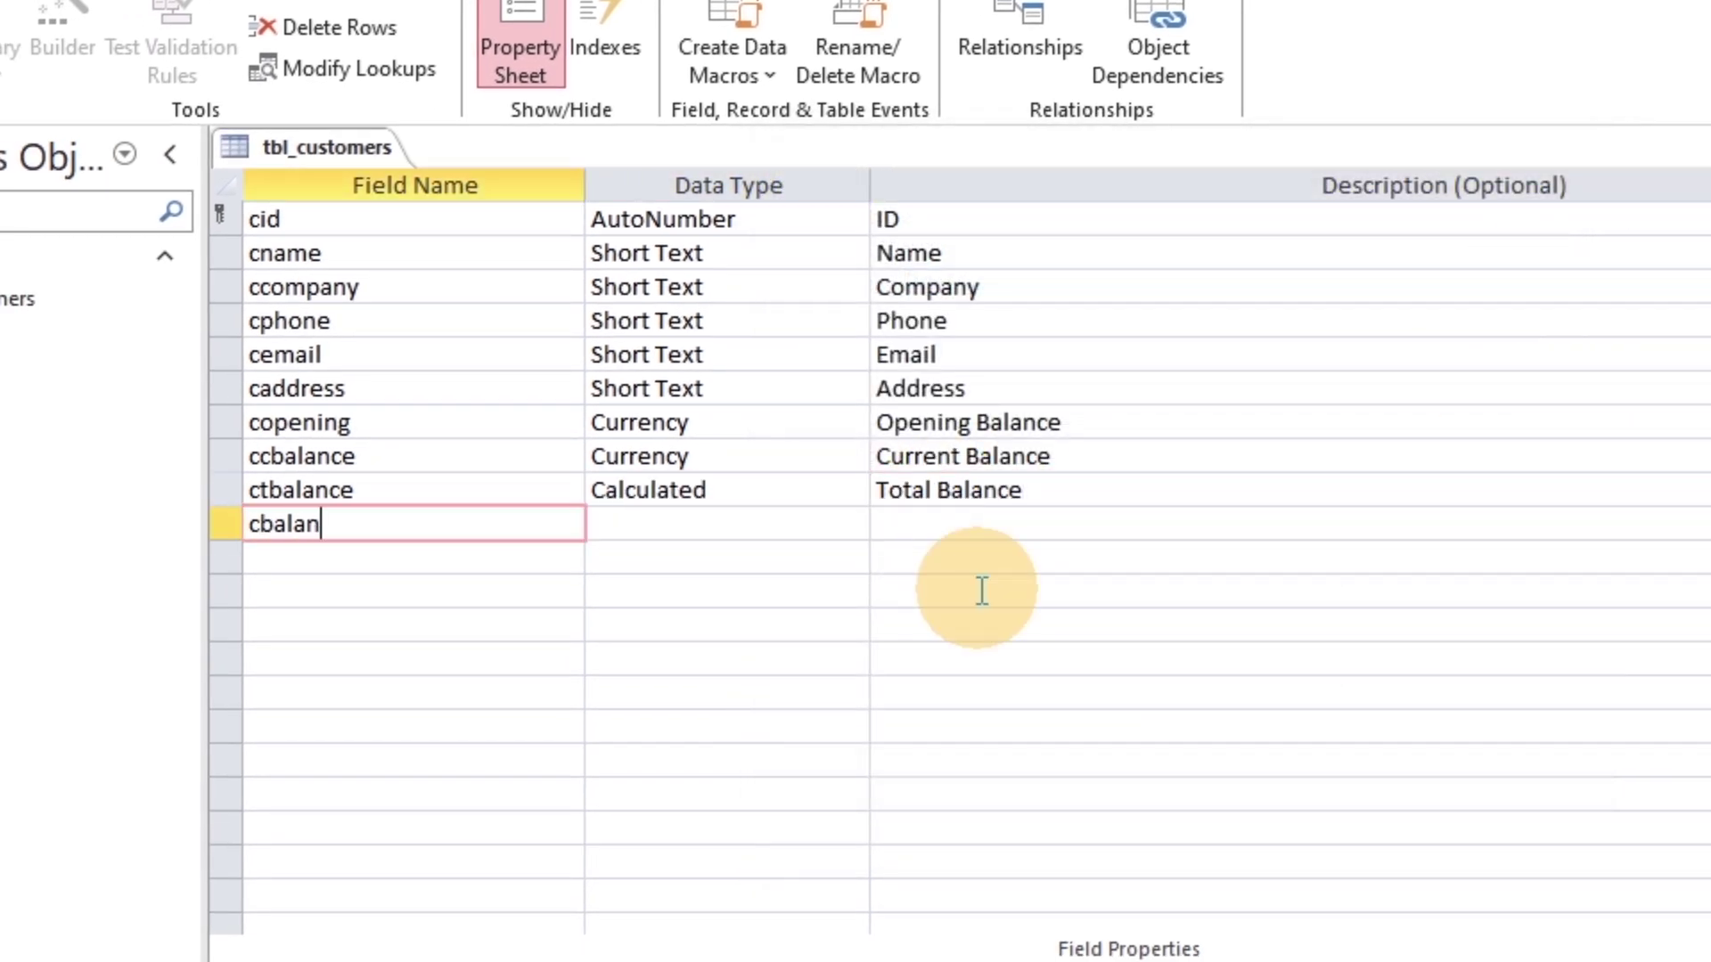
type("celimit")
key("Tab")
type("Currency")
key("Tab")
type("B")
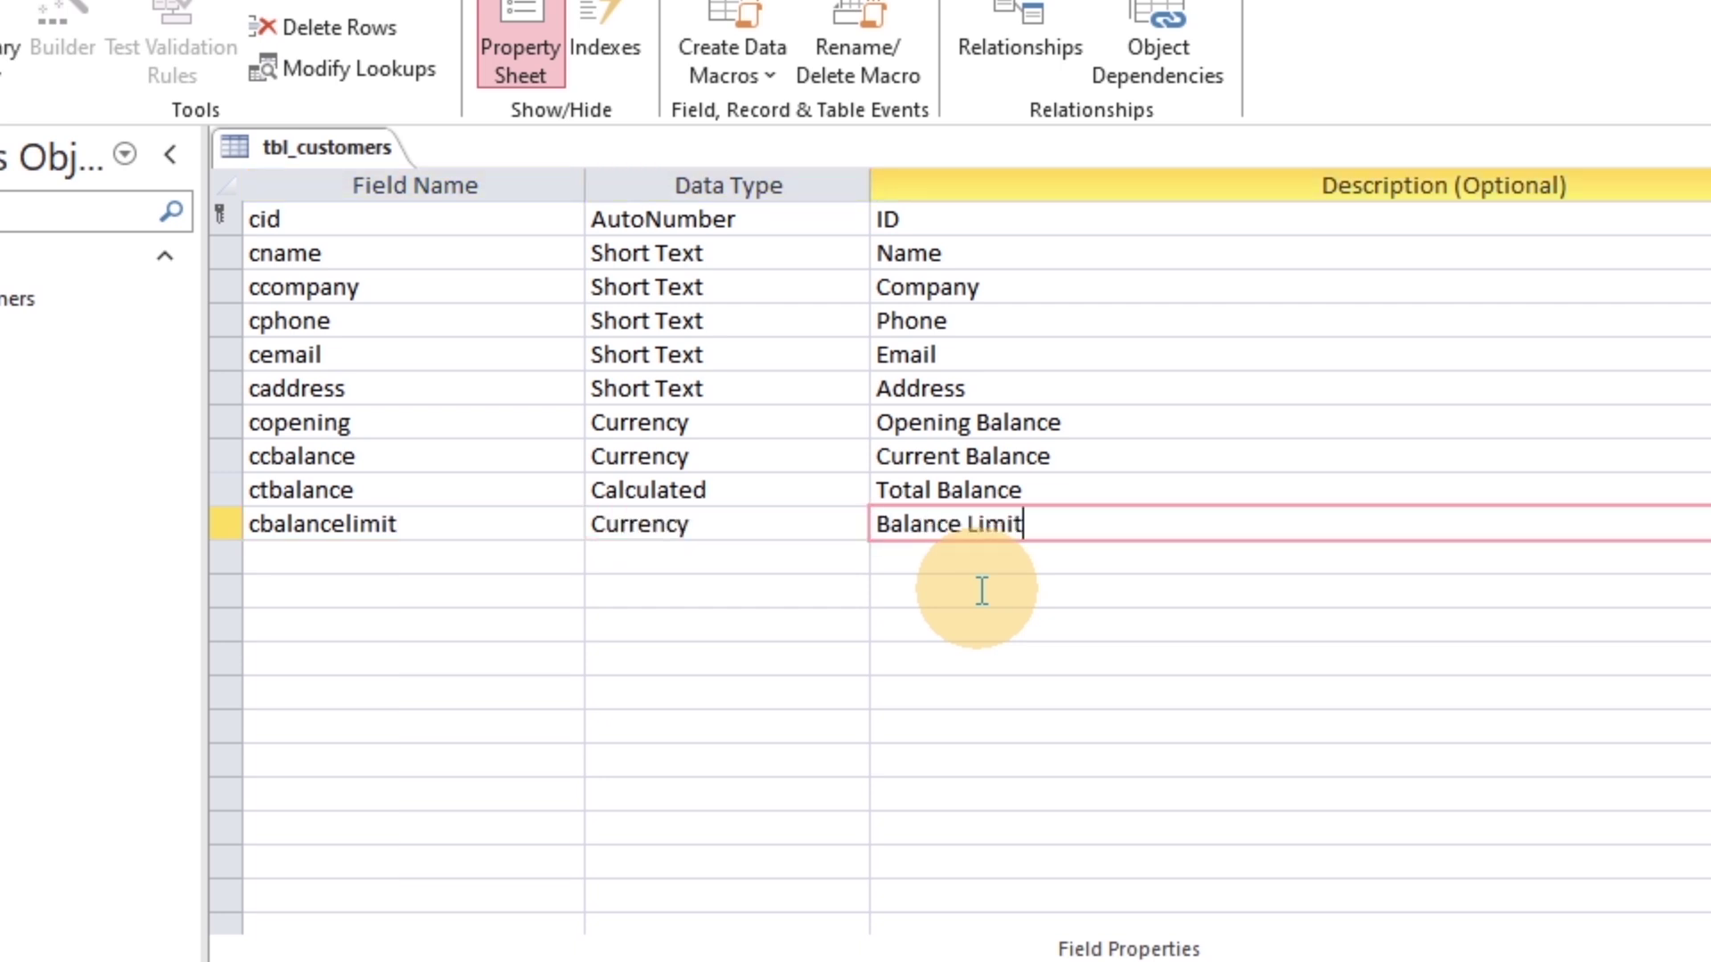
key("Return")
- Add the Number field cpaymentdays described as Payment Terms in Days
type("cpaymentdays")
key("Tab")
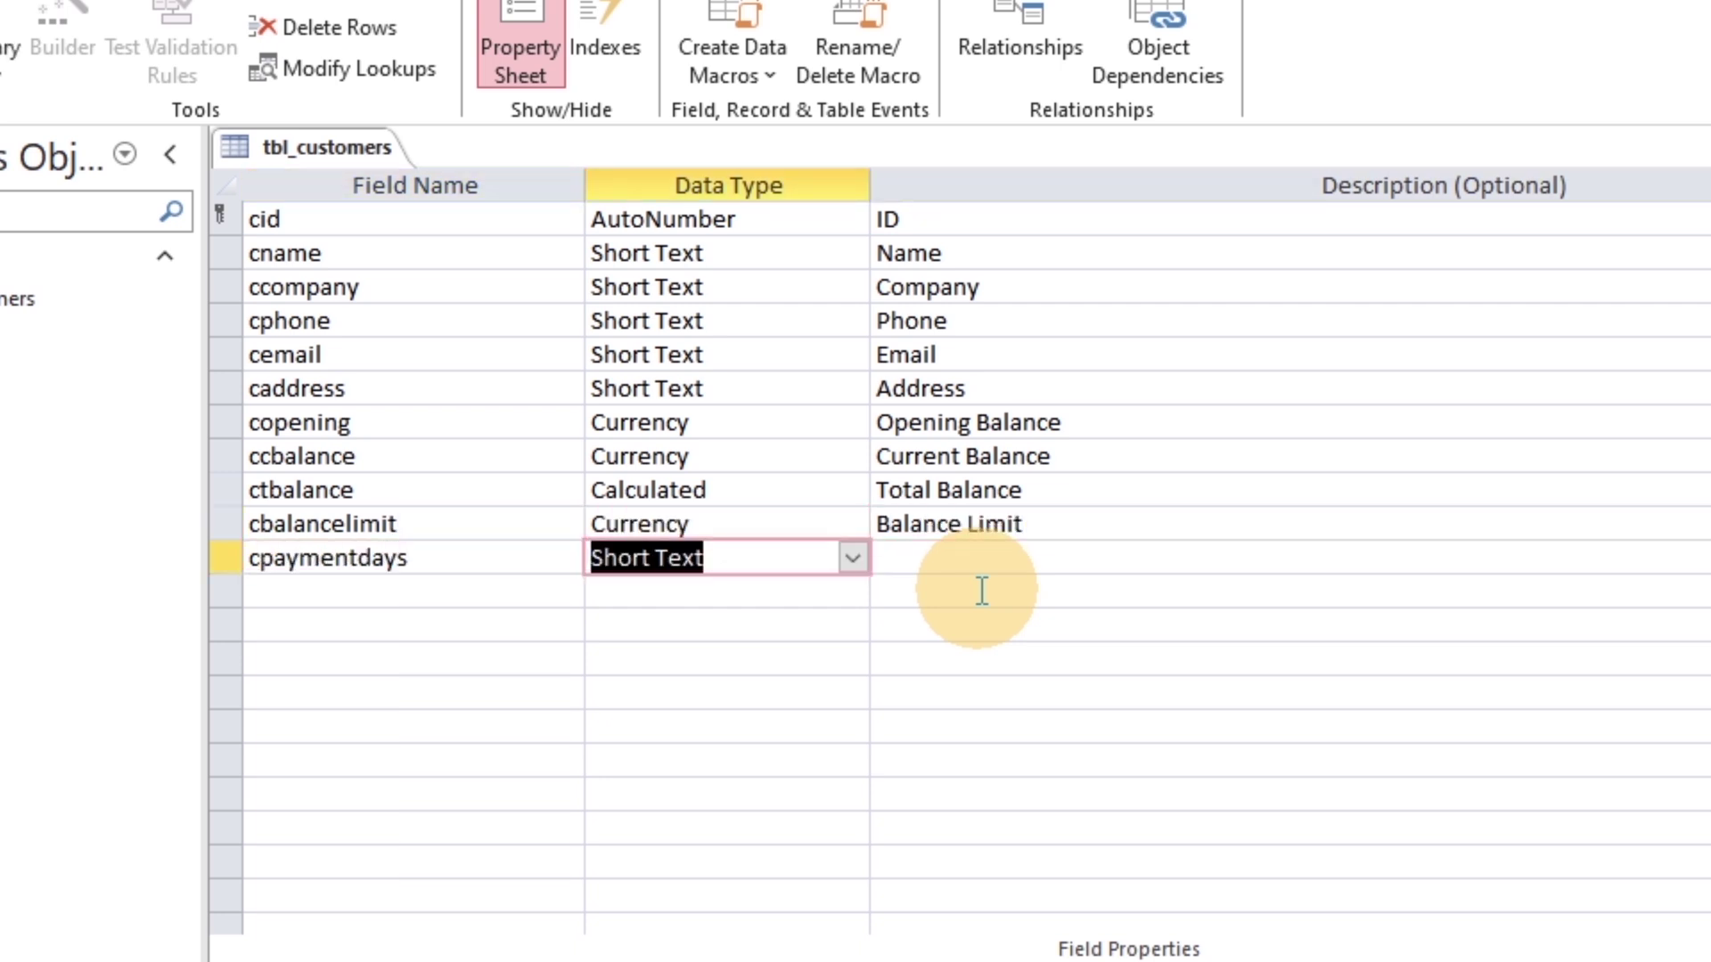
type("Number")
key("Tab")
type("Payment Terms in Days")
key("Return")
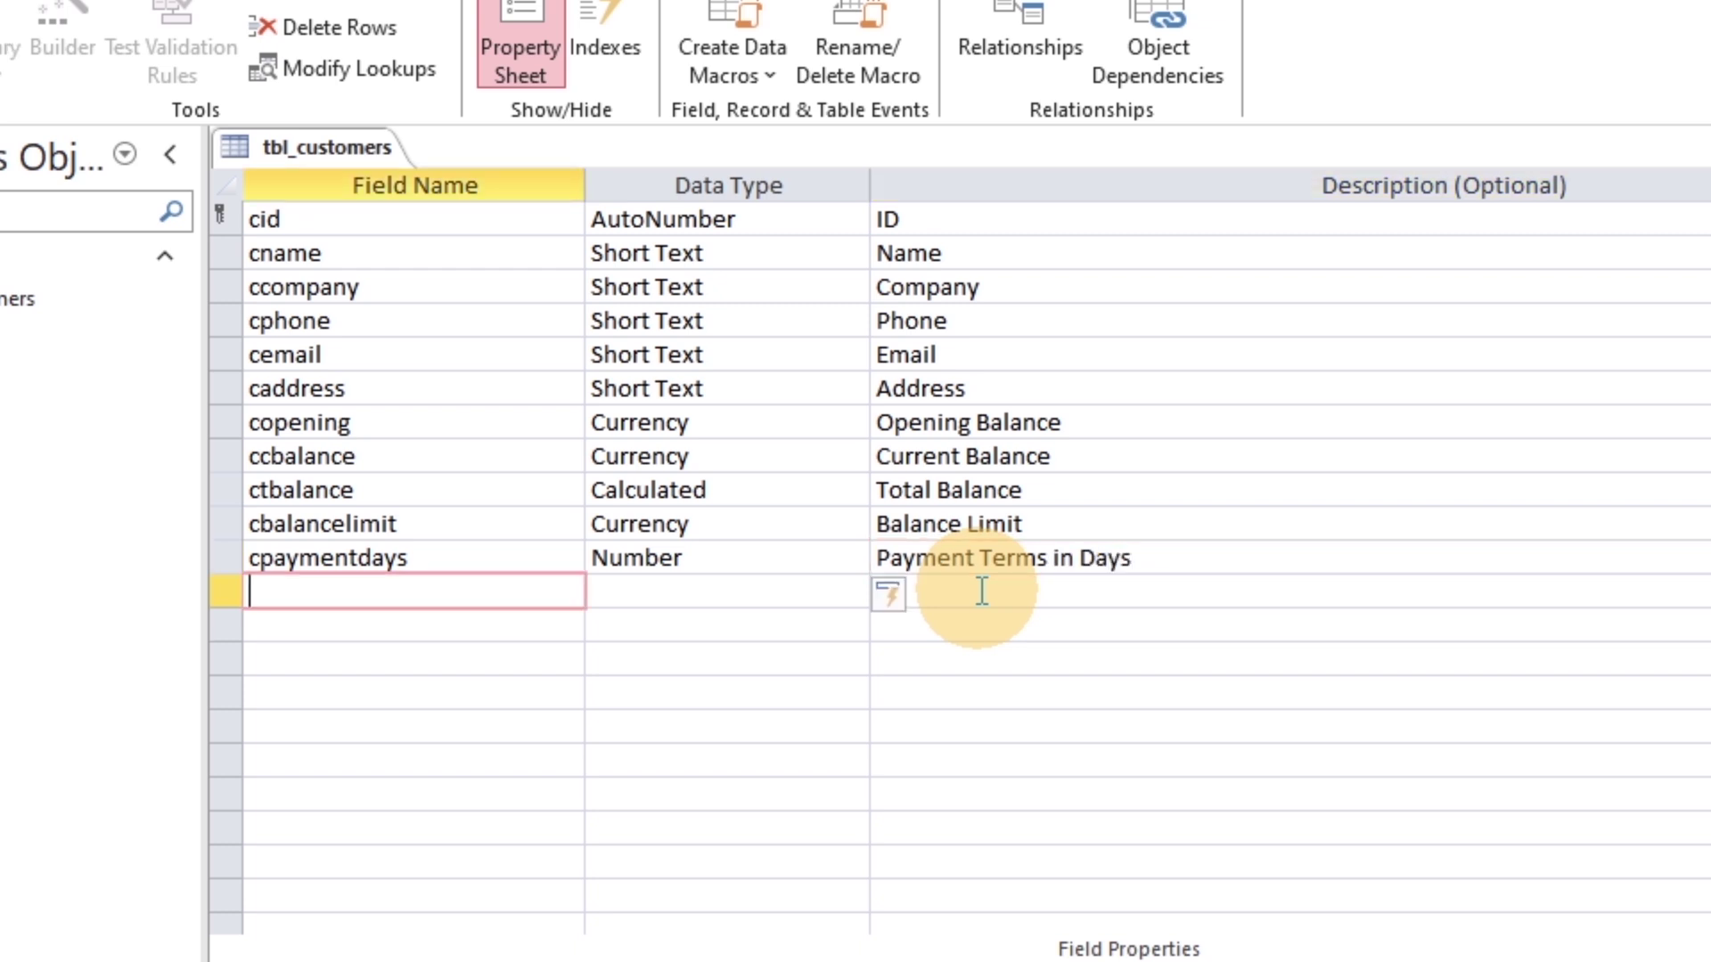
- Add the Date/Time field cduedt described as Next Due Date
type("cduedt")
key("Tab")
type("Date/Time")
key("Tab")
type("Next ")
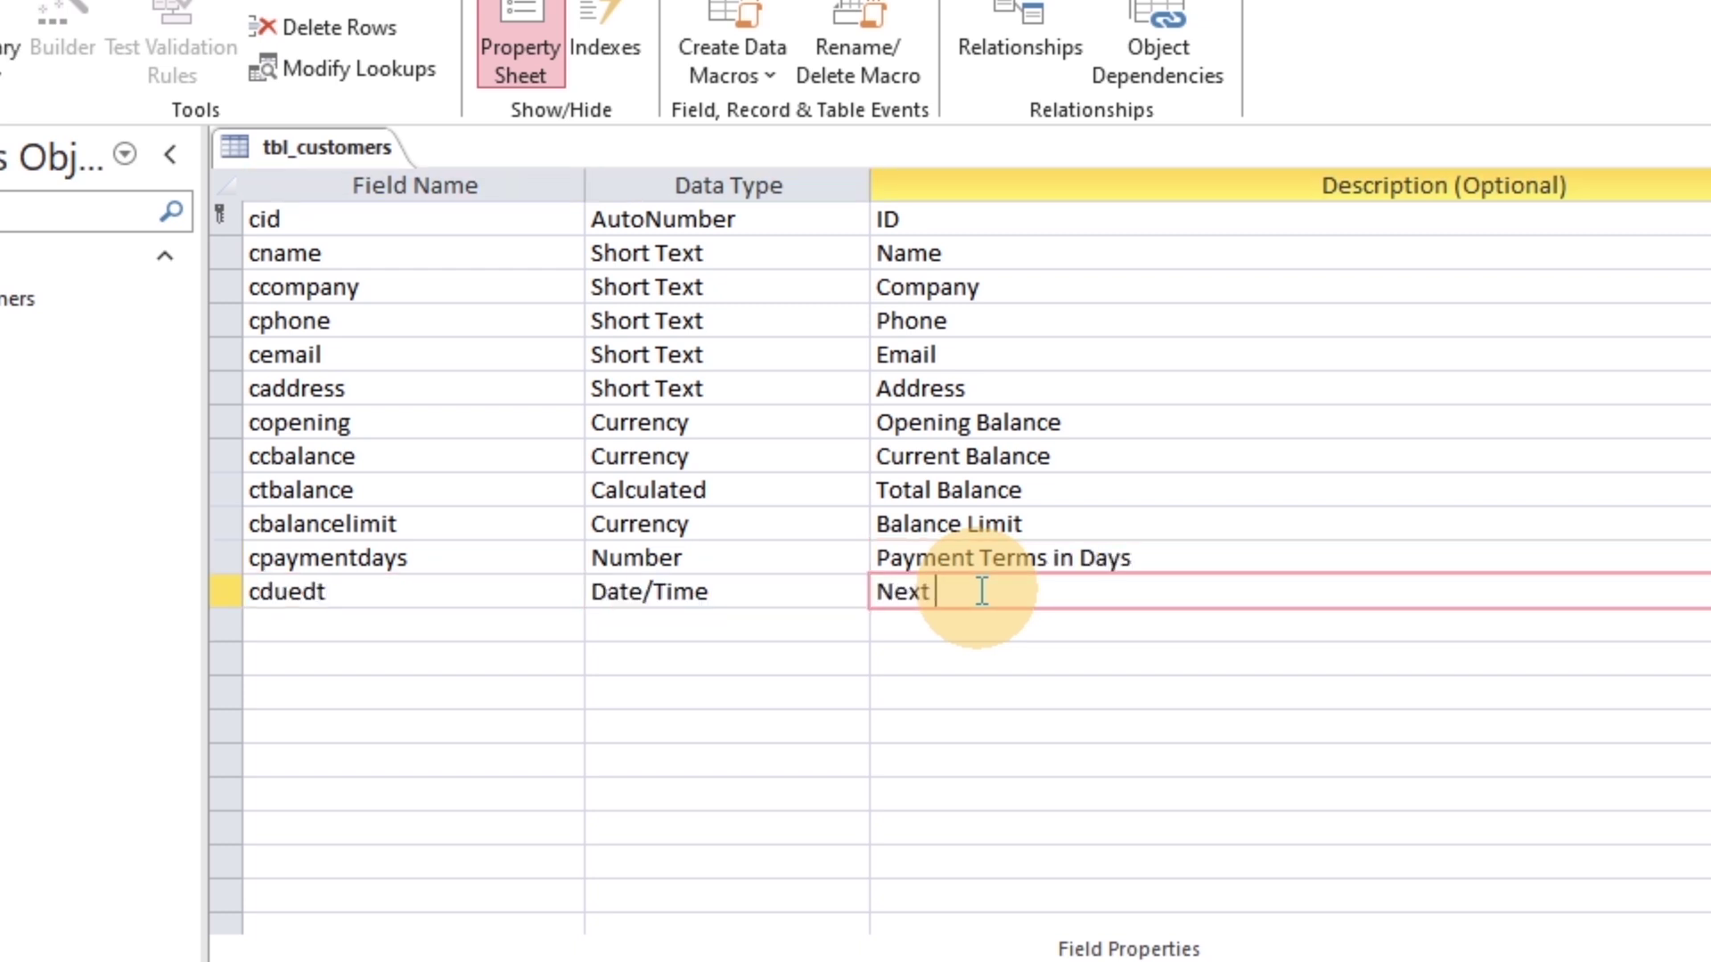
type("Due Date")
key("Return")
left_click(700, 591)
left_click(378, 355)
right_click(296, 150)
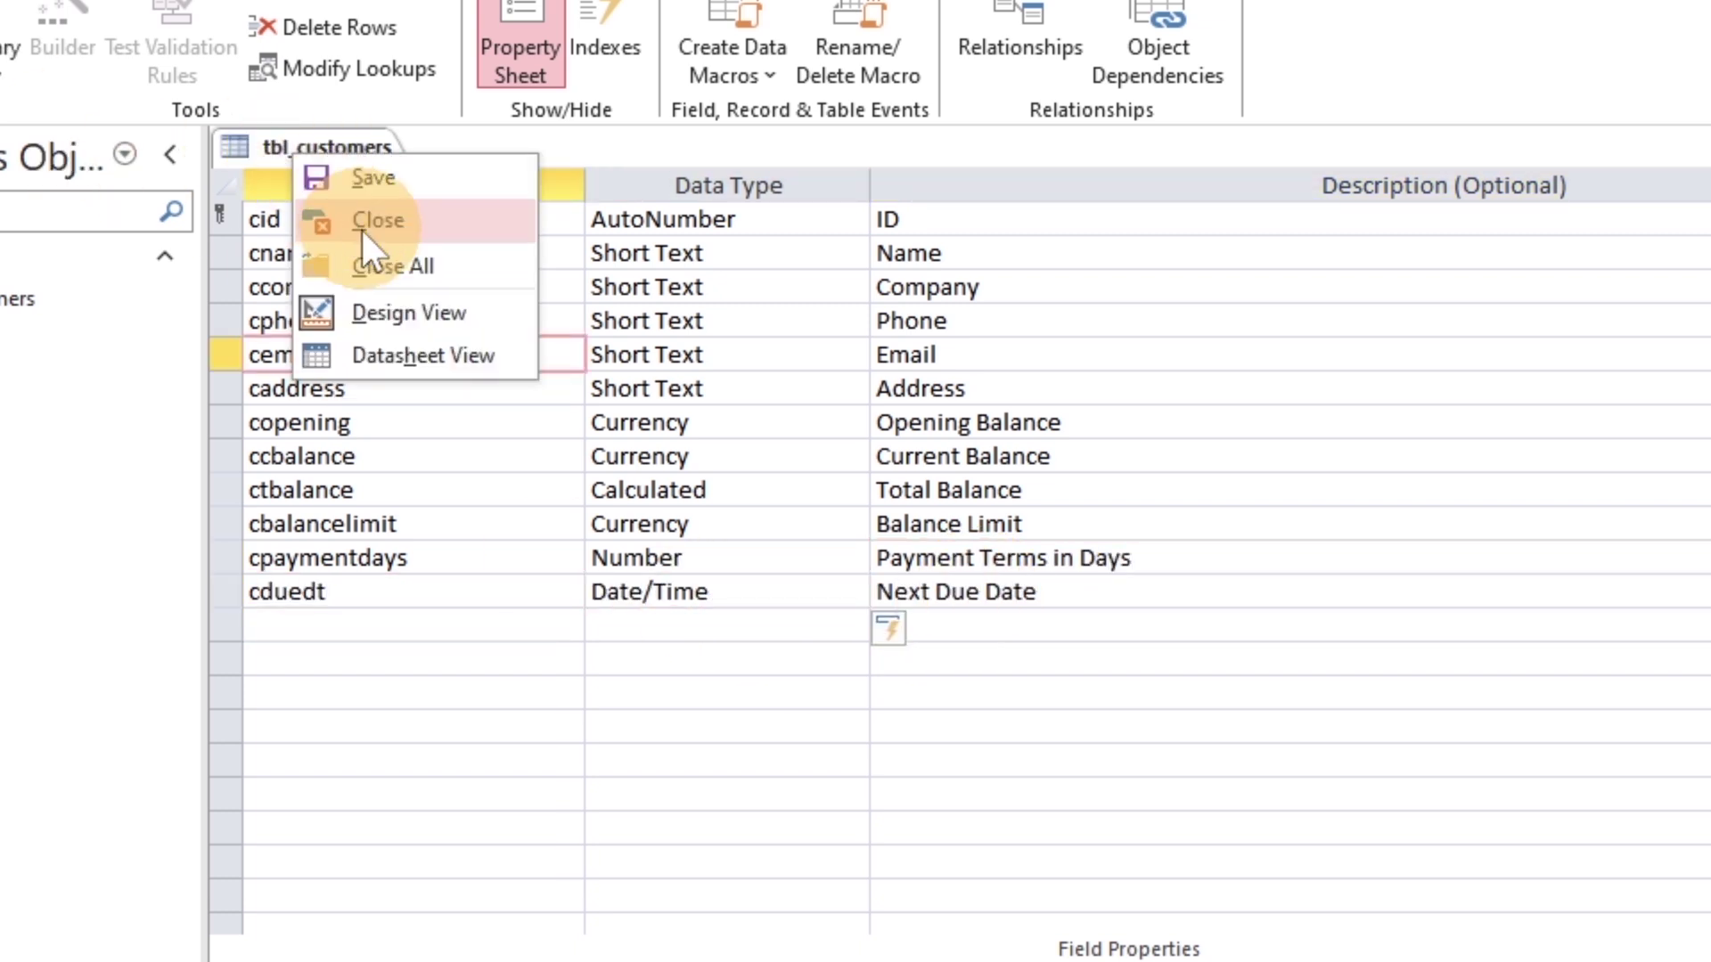
- Switch tbl_customers to Datasheet View and review the opening balance, total balance and due date columns
left_click(414, 353)
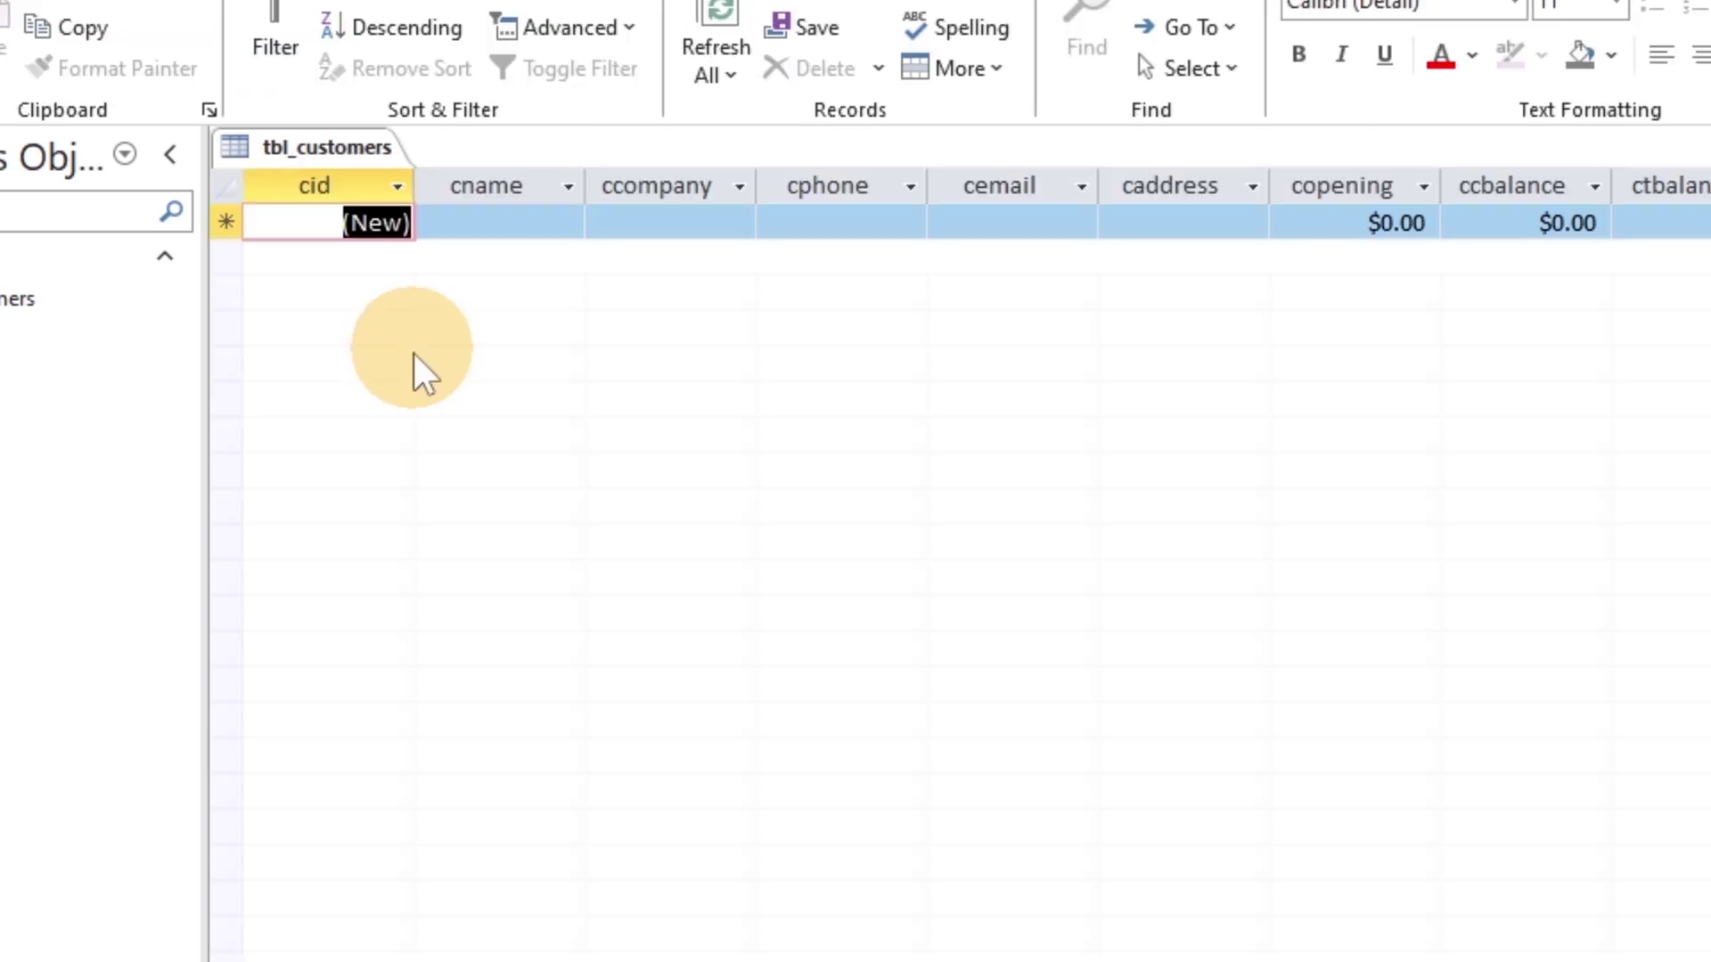
left_click(525, 223)
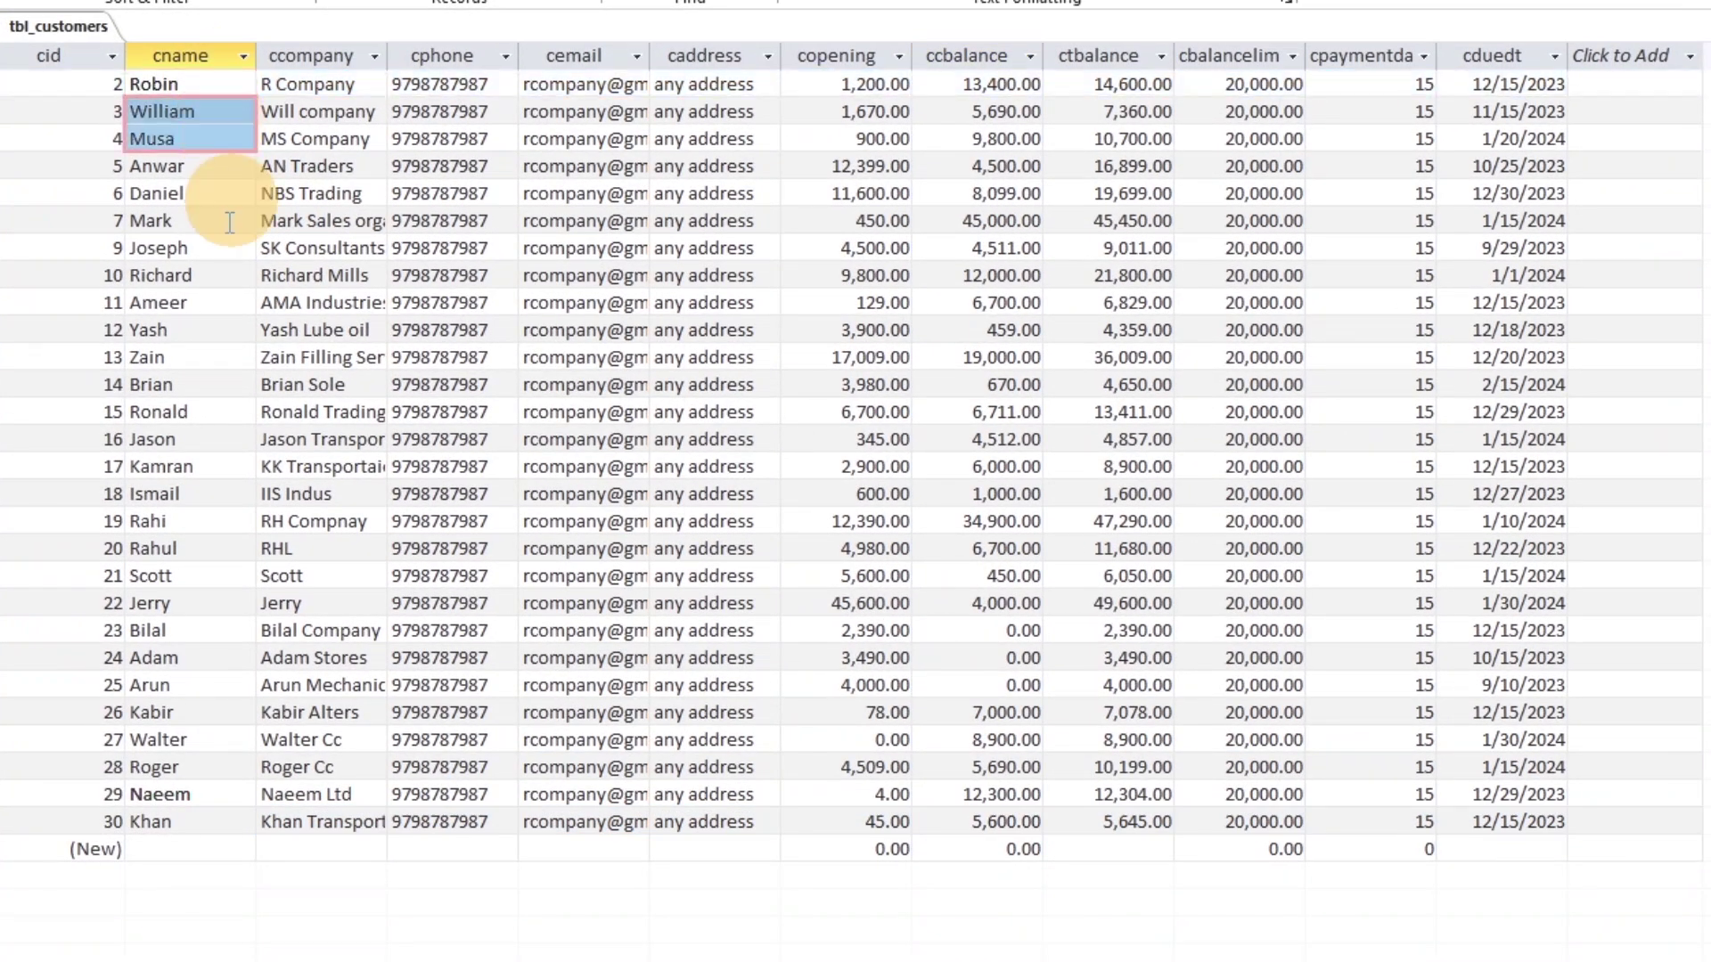
left_click(333, 497)
left_click(846, 466)
left_click(891, 84)
left_click(1131, 84)
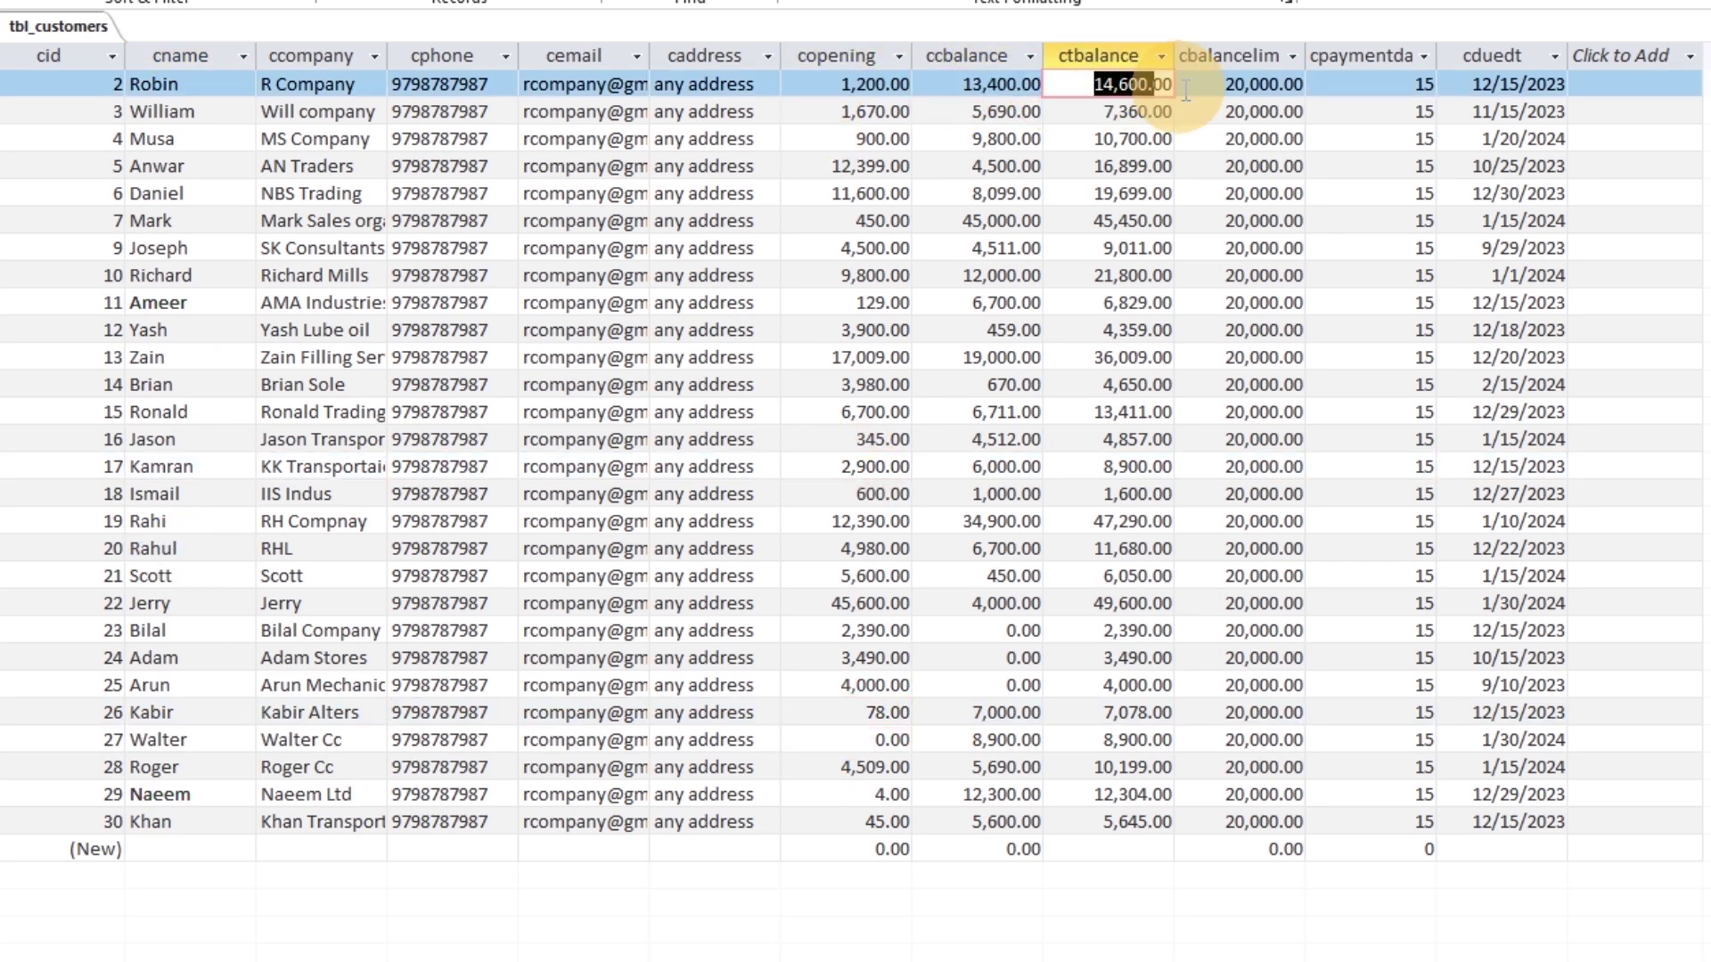
left_click(1501, 84)
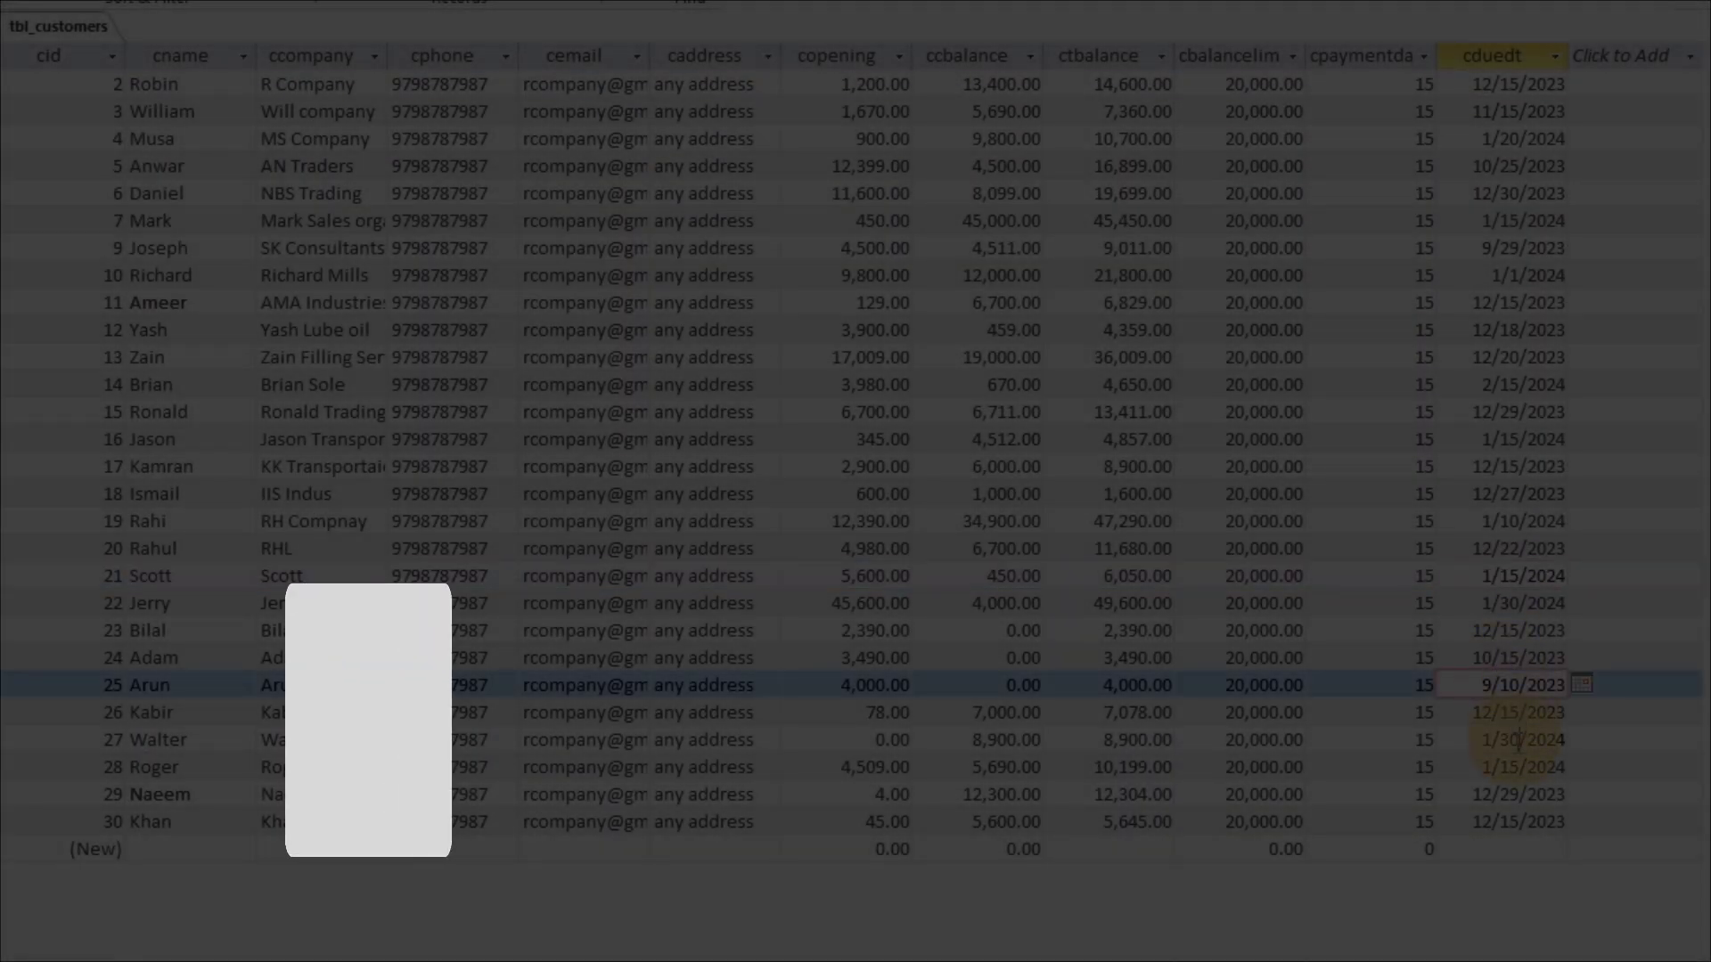
- Add tbl_customers to a trial query design, then select zero-balance records 11, 23 and 24
left_click(1507, 813)
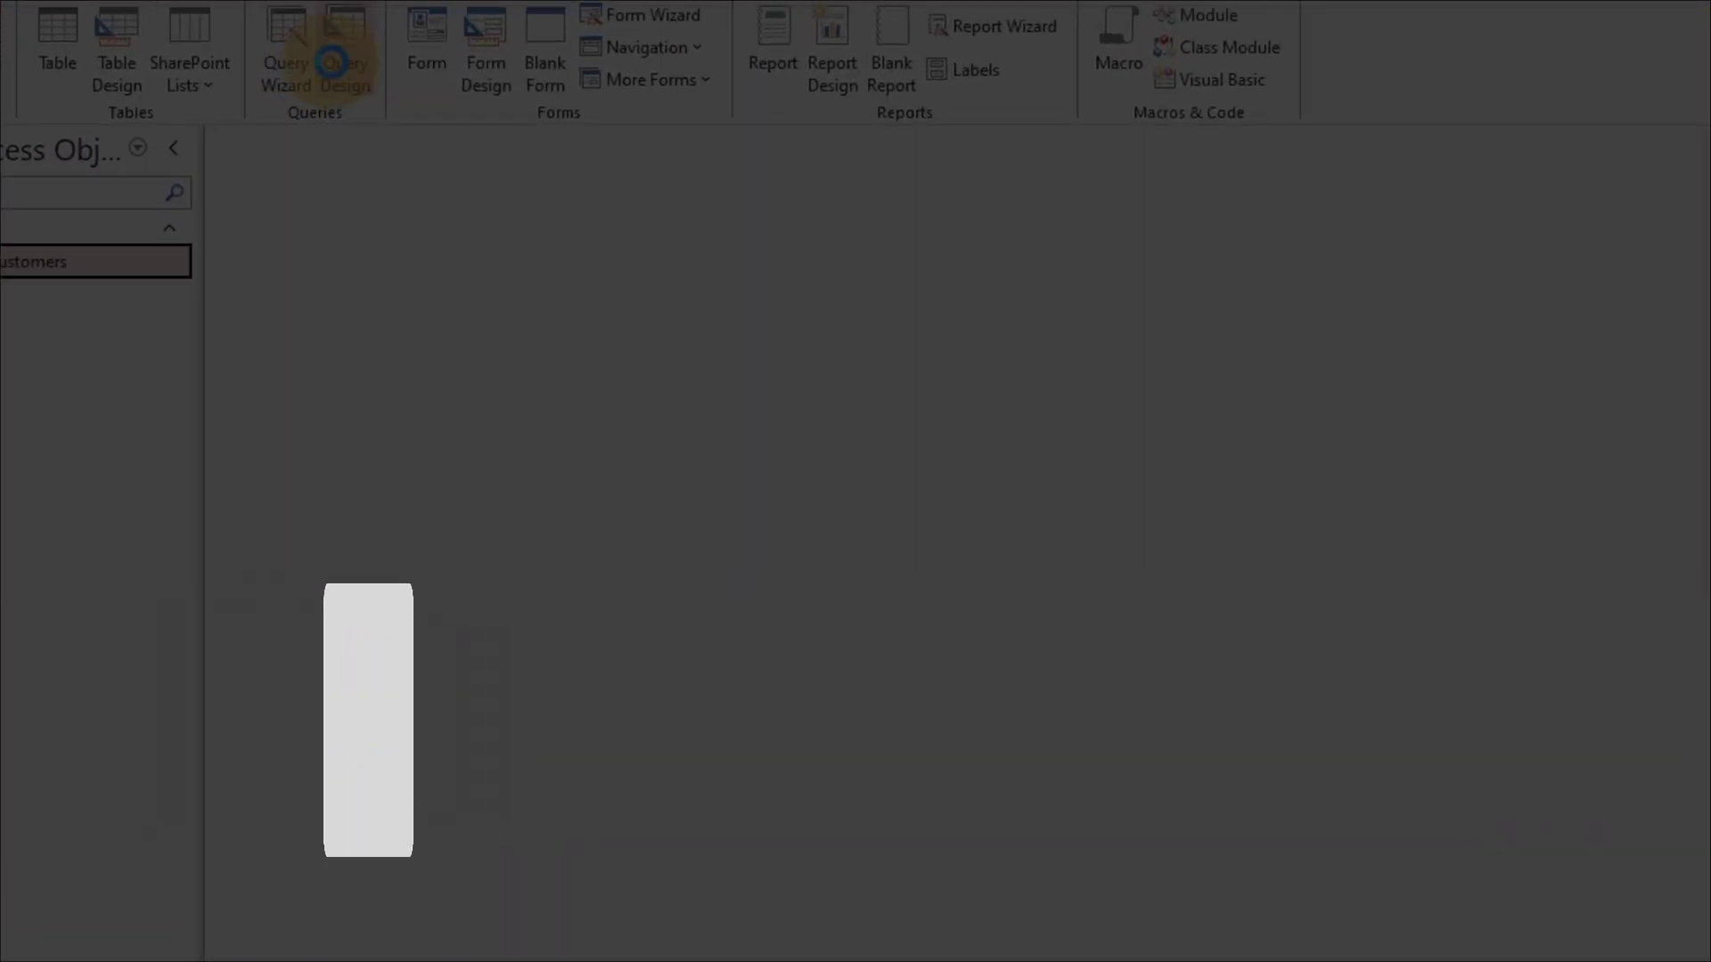
left_click(257, 96)
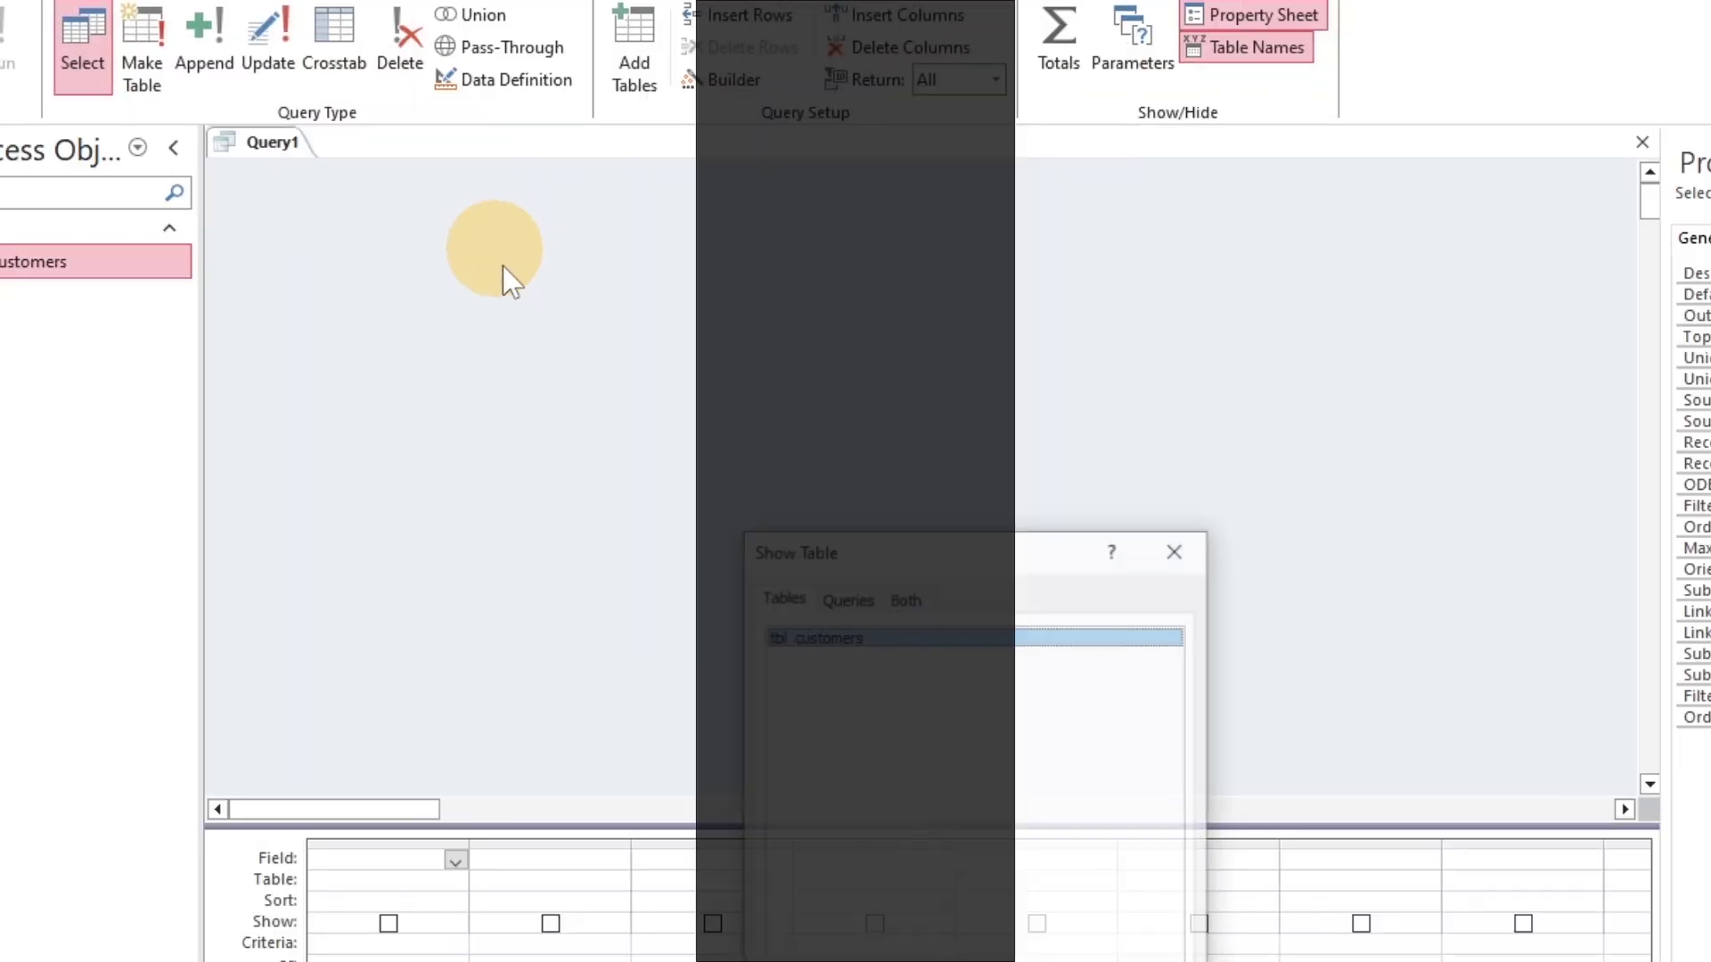
double_click(820, 634)
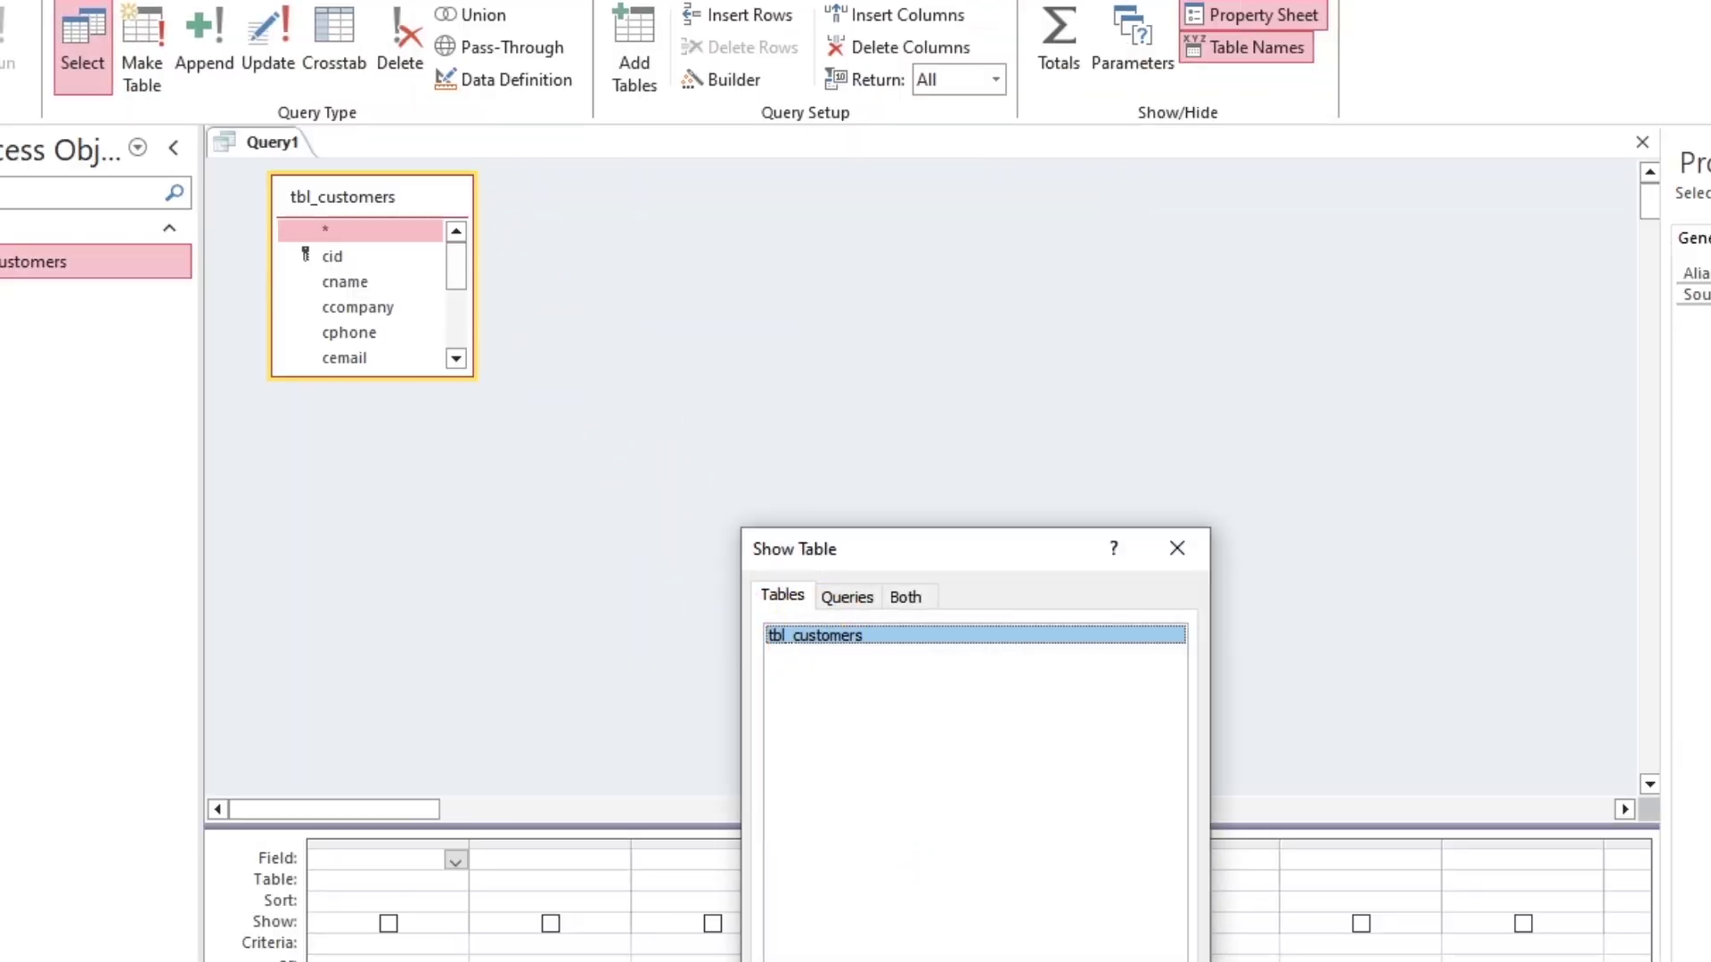
left_click(630, 840)
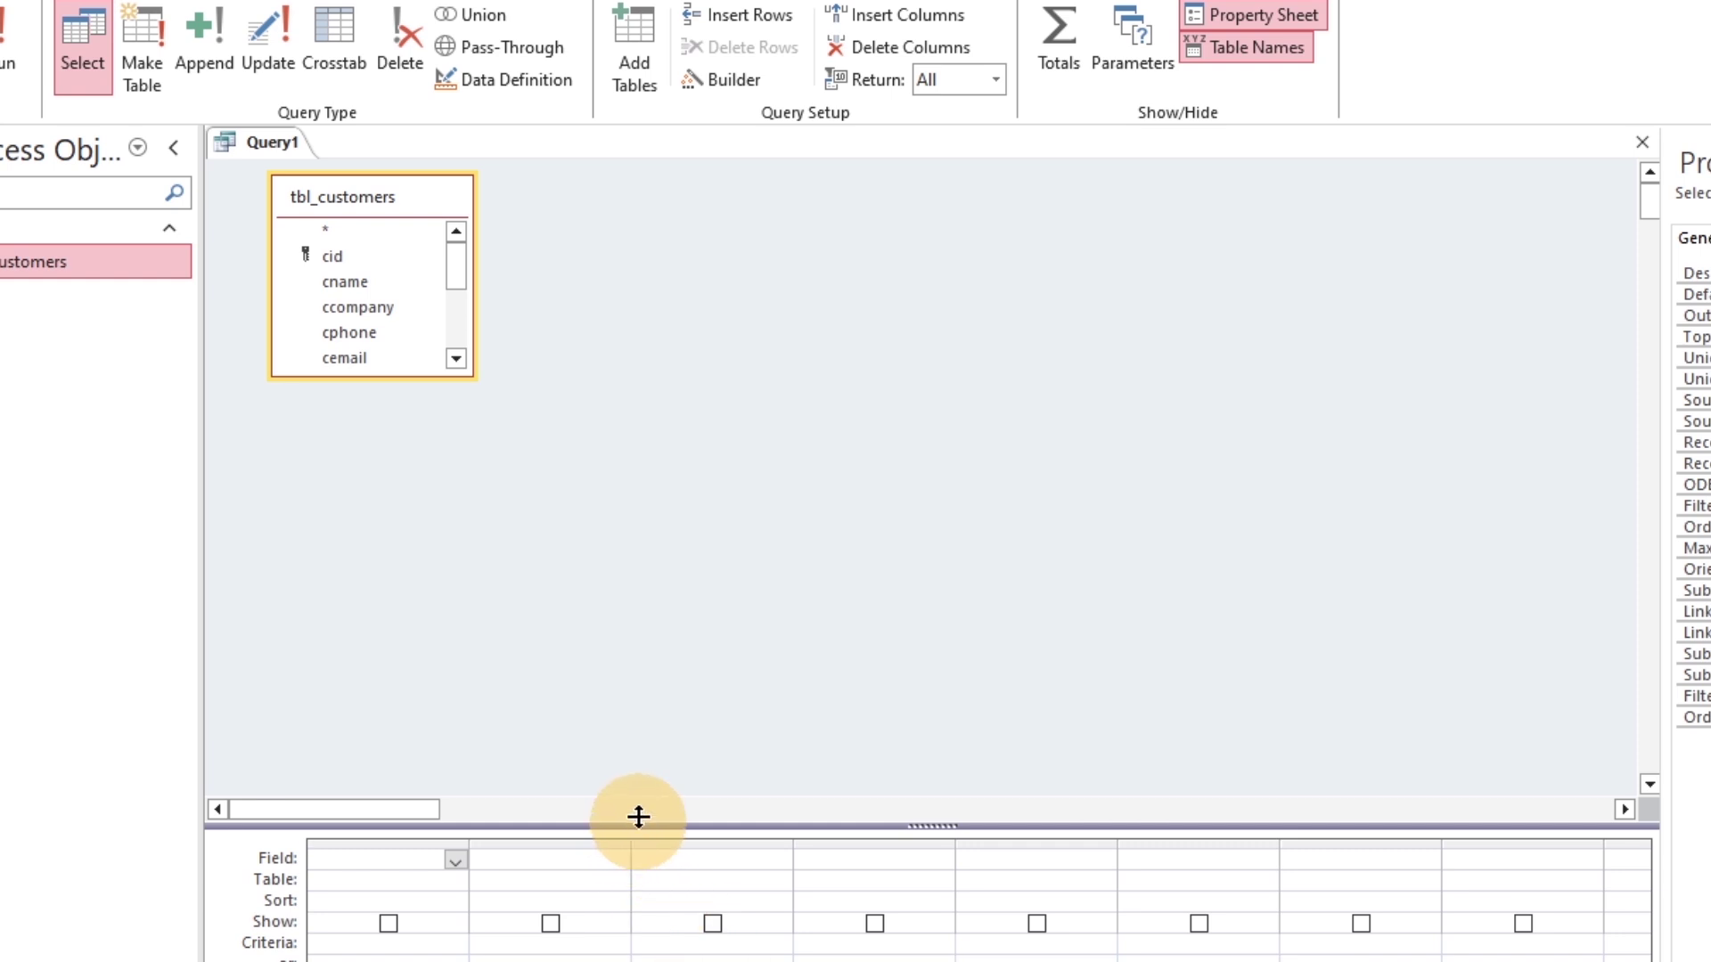
left_click_drag(638, 816, 623, 543)
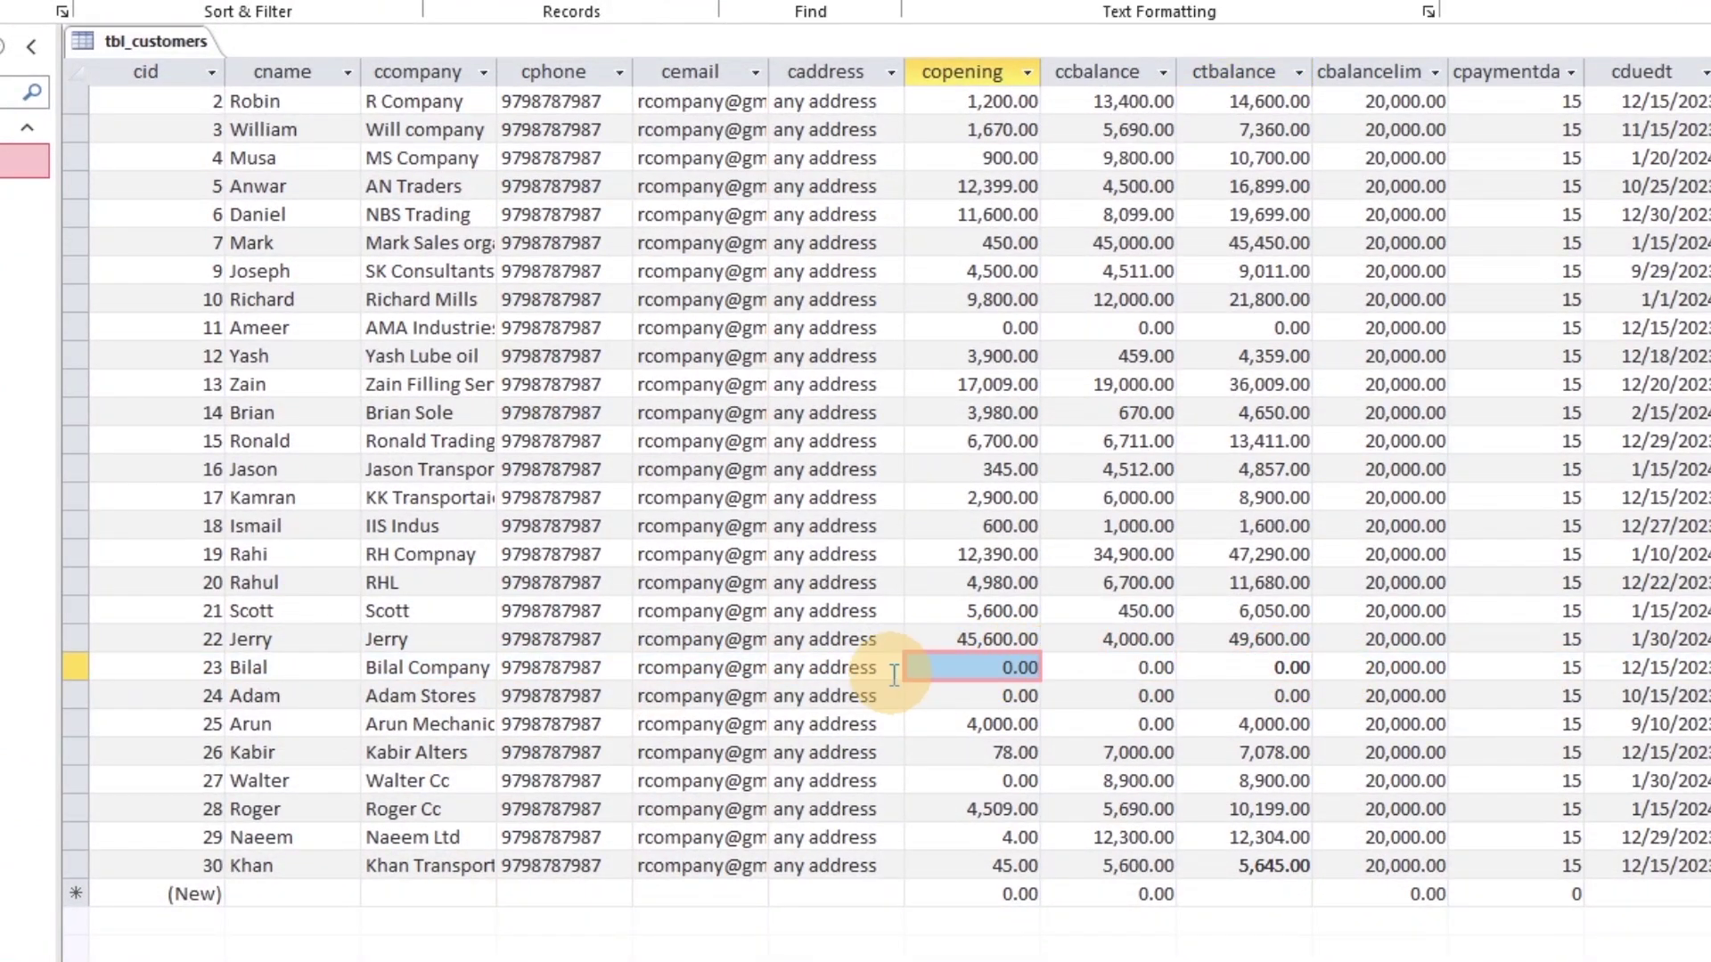
left_click_drag(71, 665, 71, 699)
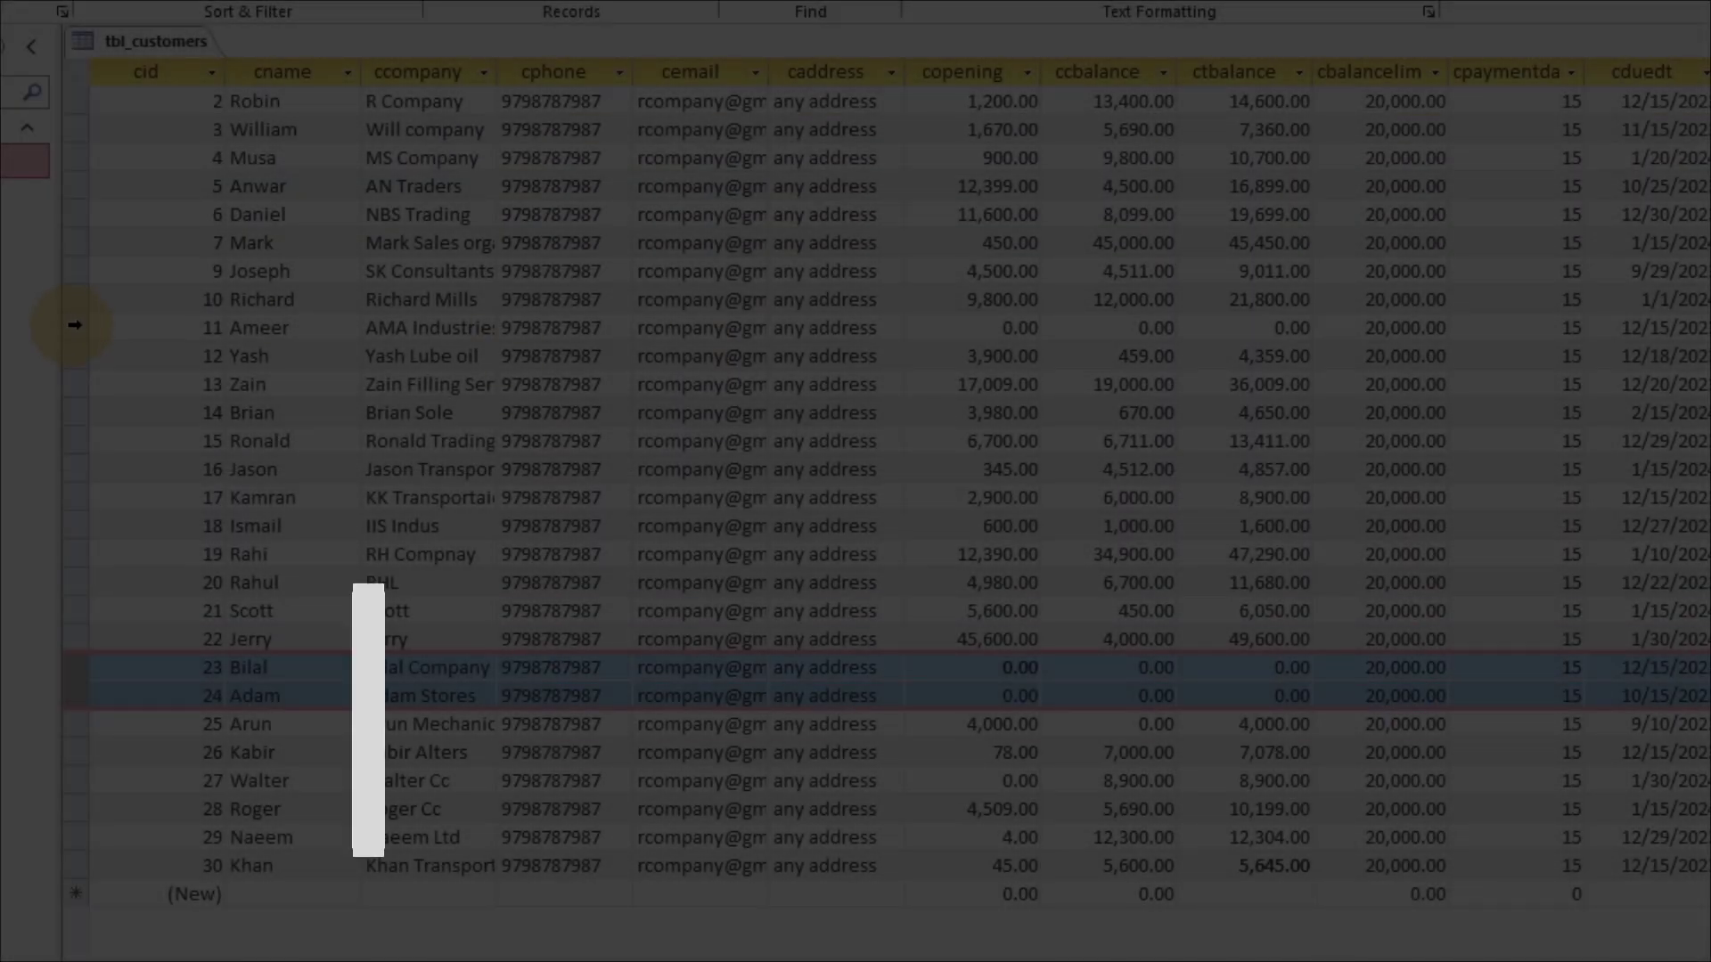
left_click(75, 325)
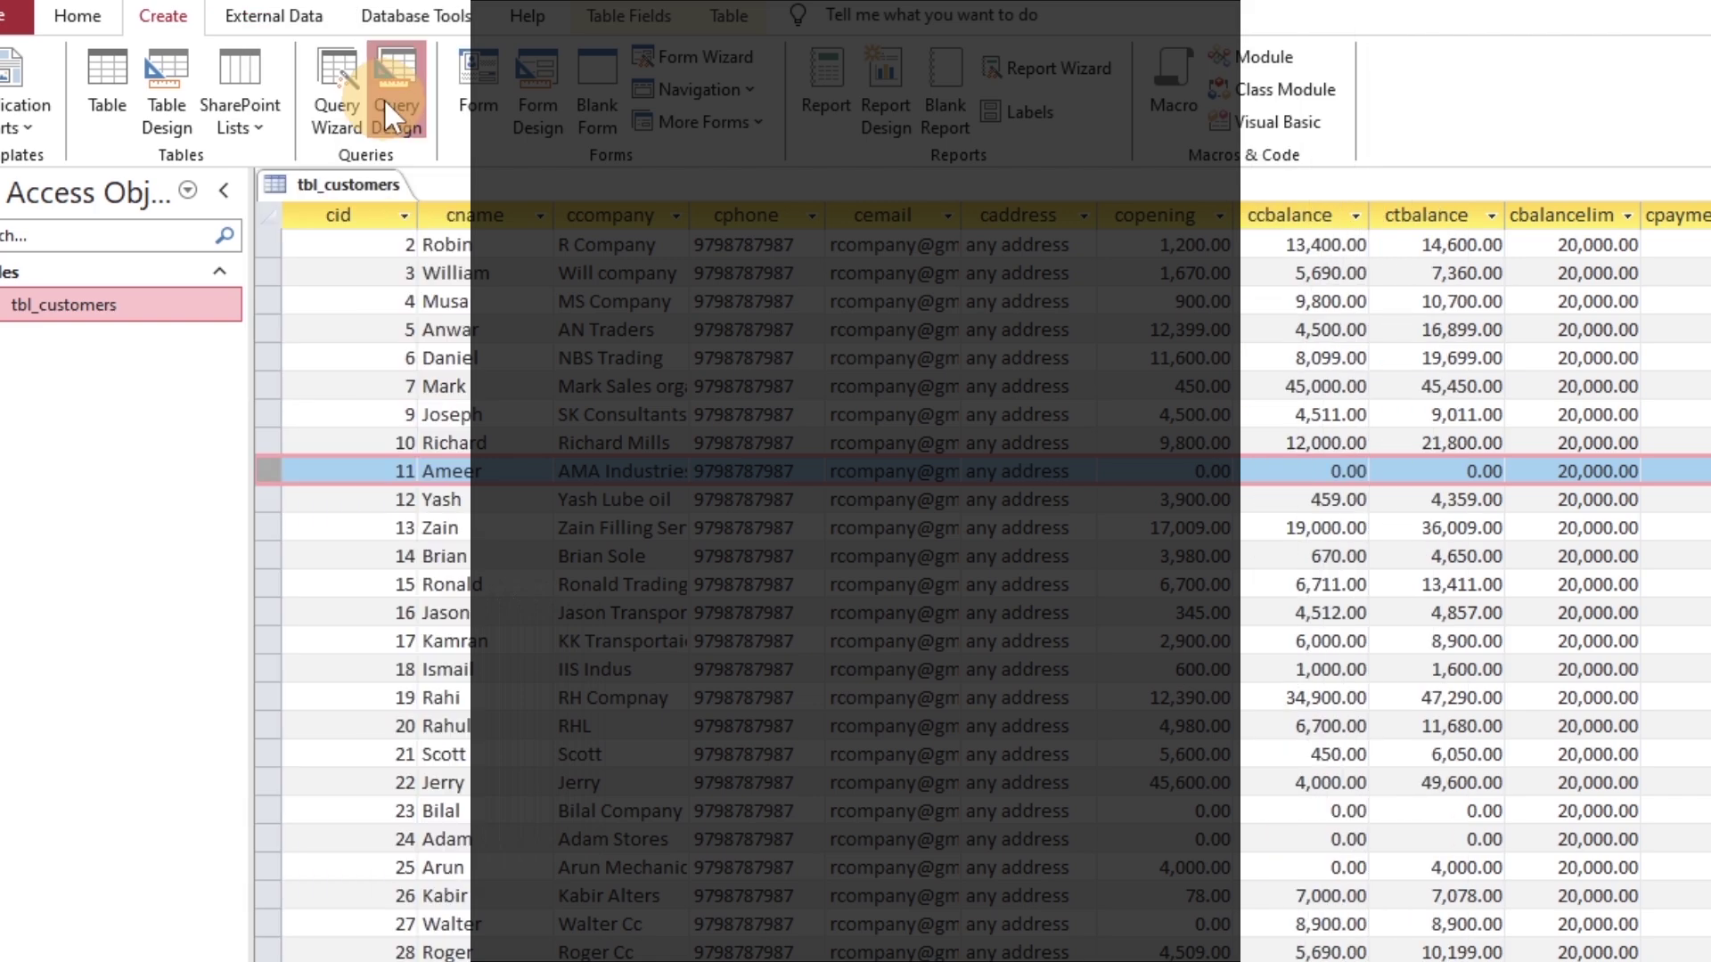
- Start a new query on tbl_customers and drag all its fields into the design grid
left_click(386, 103)
double_click(882, 679)
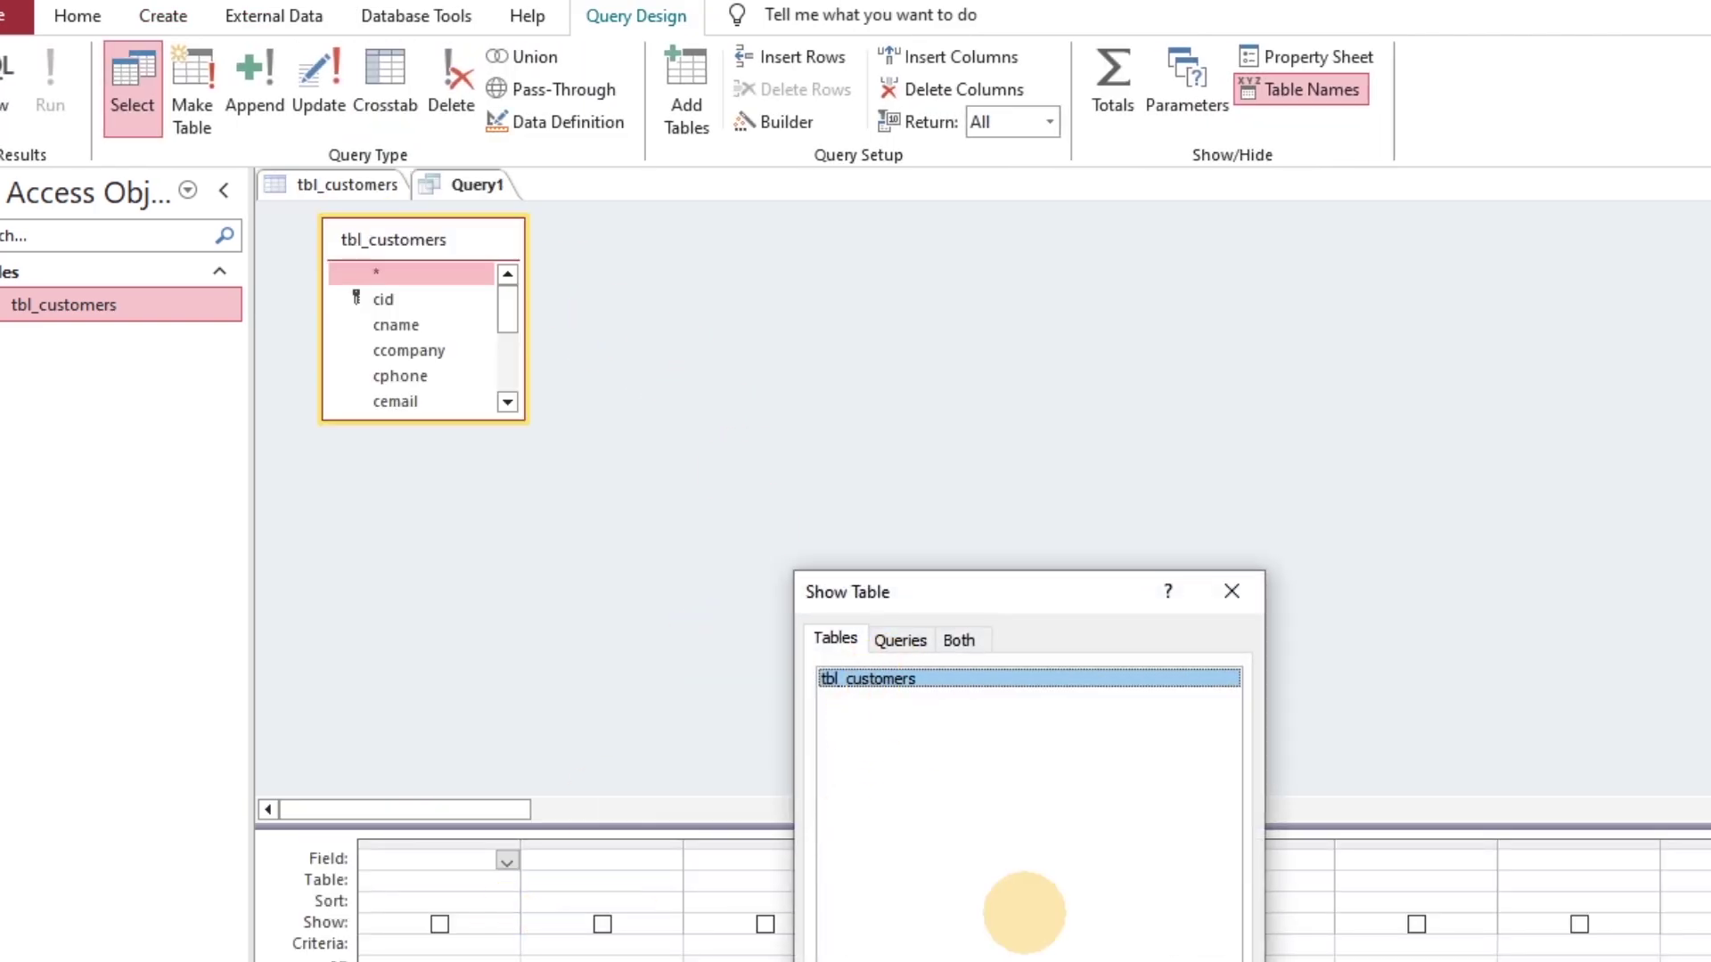
key("Escape")
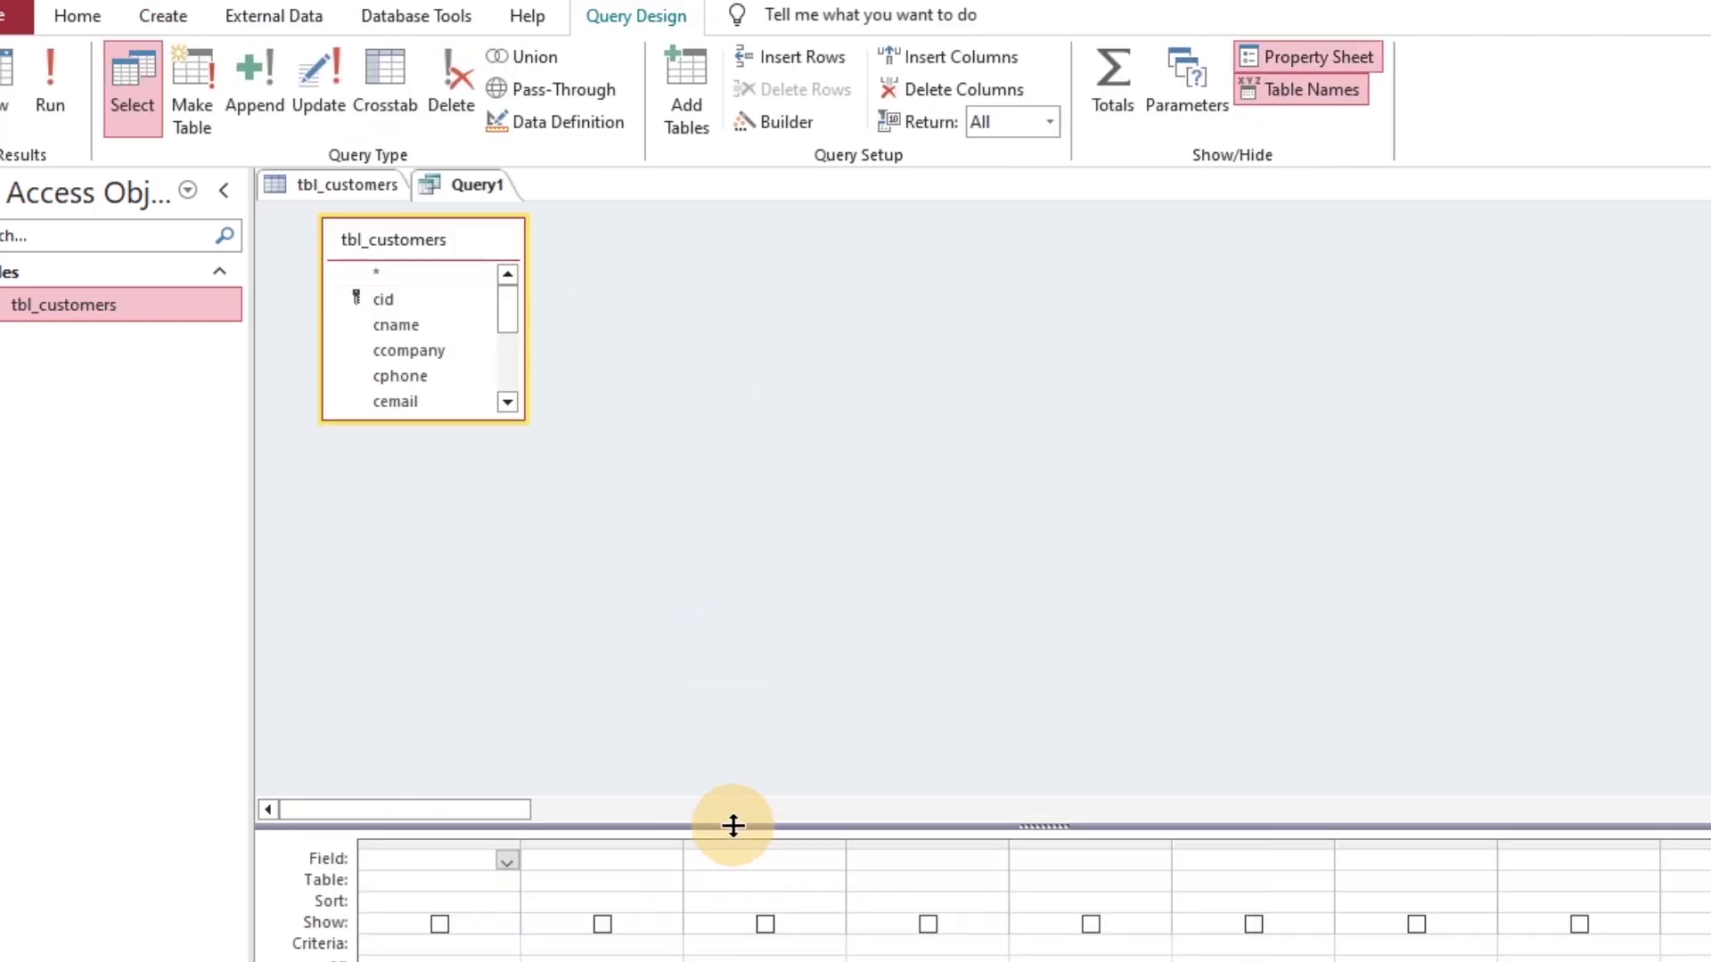
left_click_drag(732, 826, 725, 634)
left_click_drag(493, 451, 491, 514)
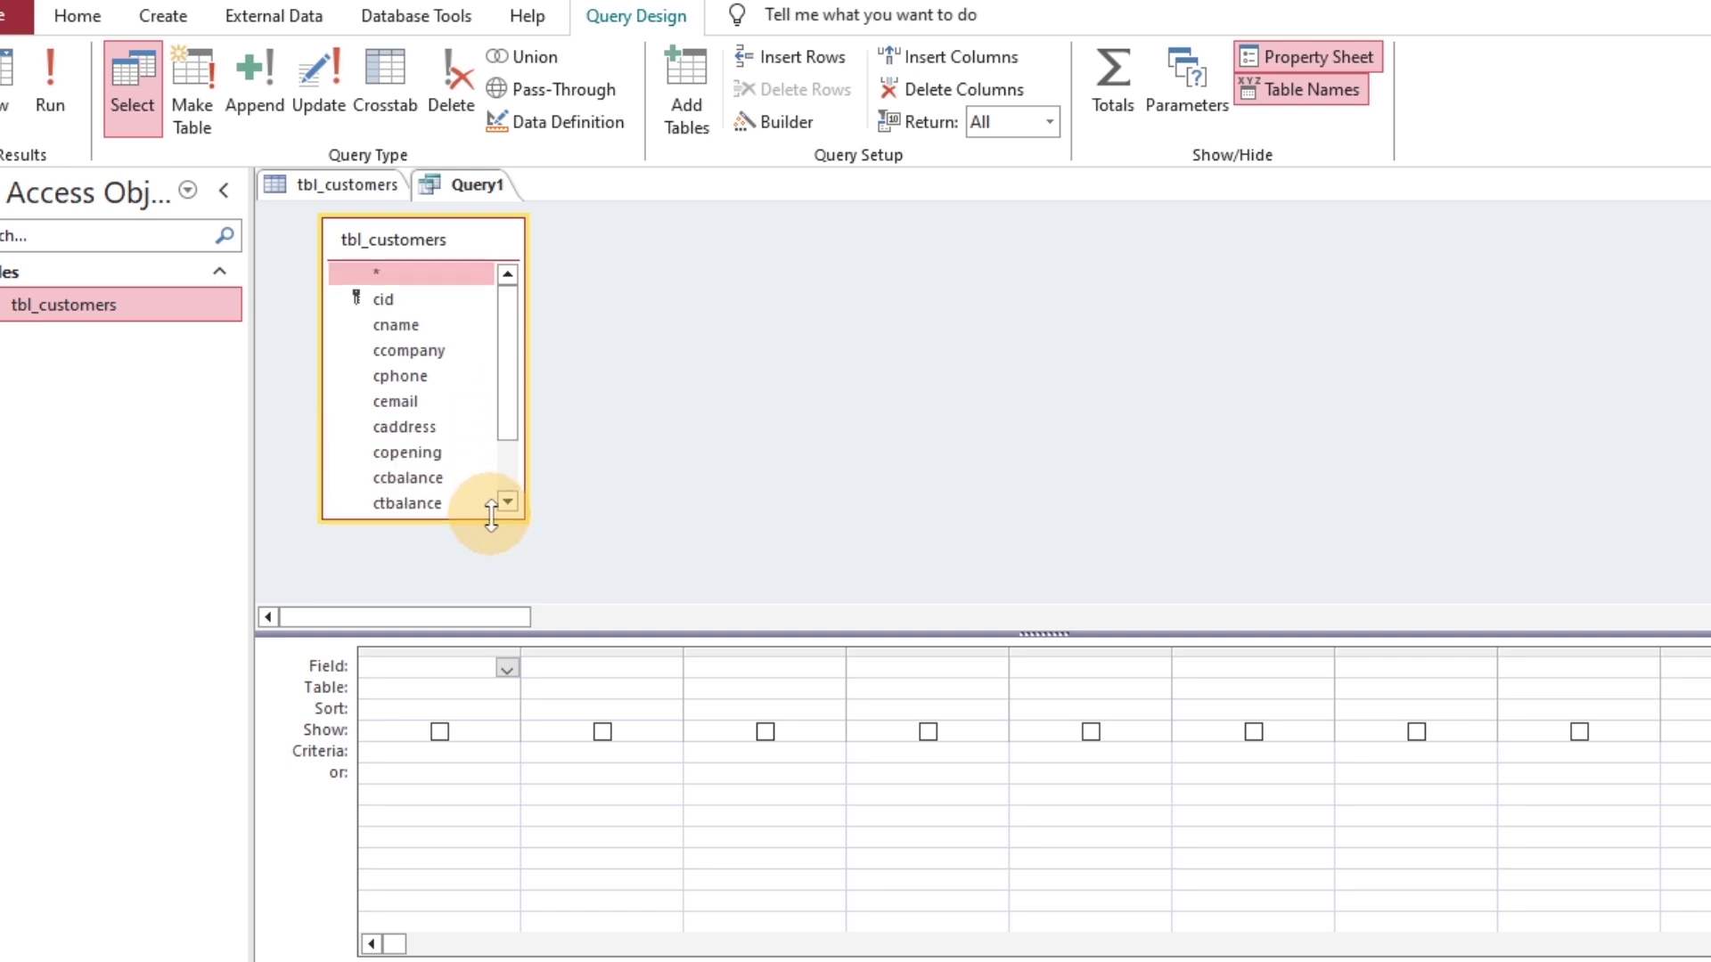
left_click(429, 301)
left_click_drag(509, 354, 513, 396)
left_click(424, 499, "shift")
scroll(427, 494, "up", 2)
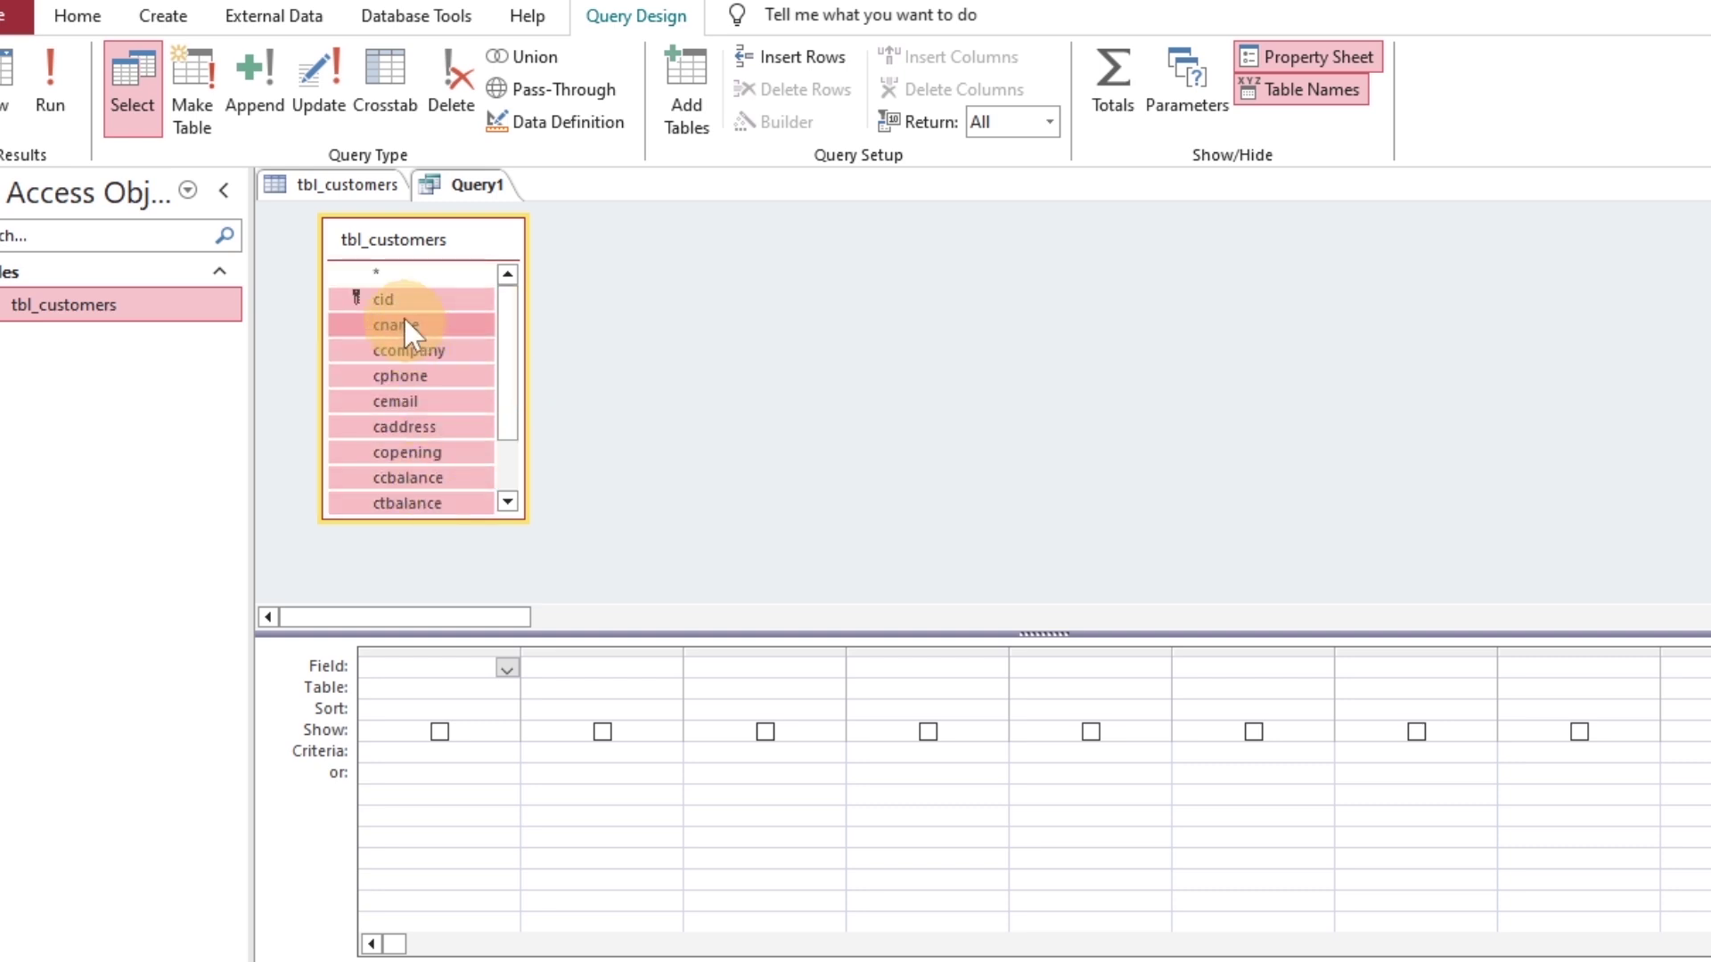
left_click_drag(404, 317, 429, 670)
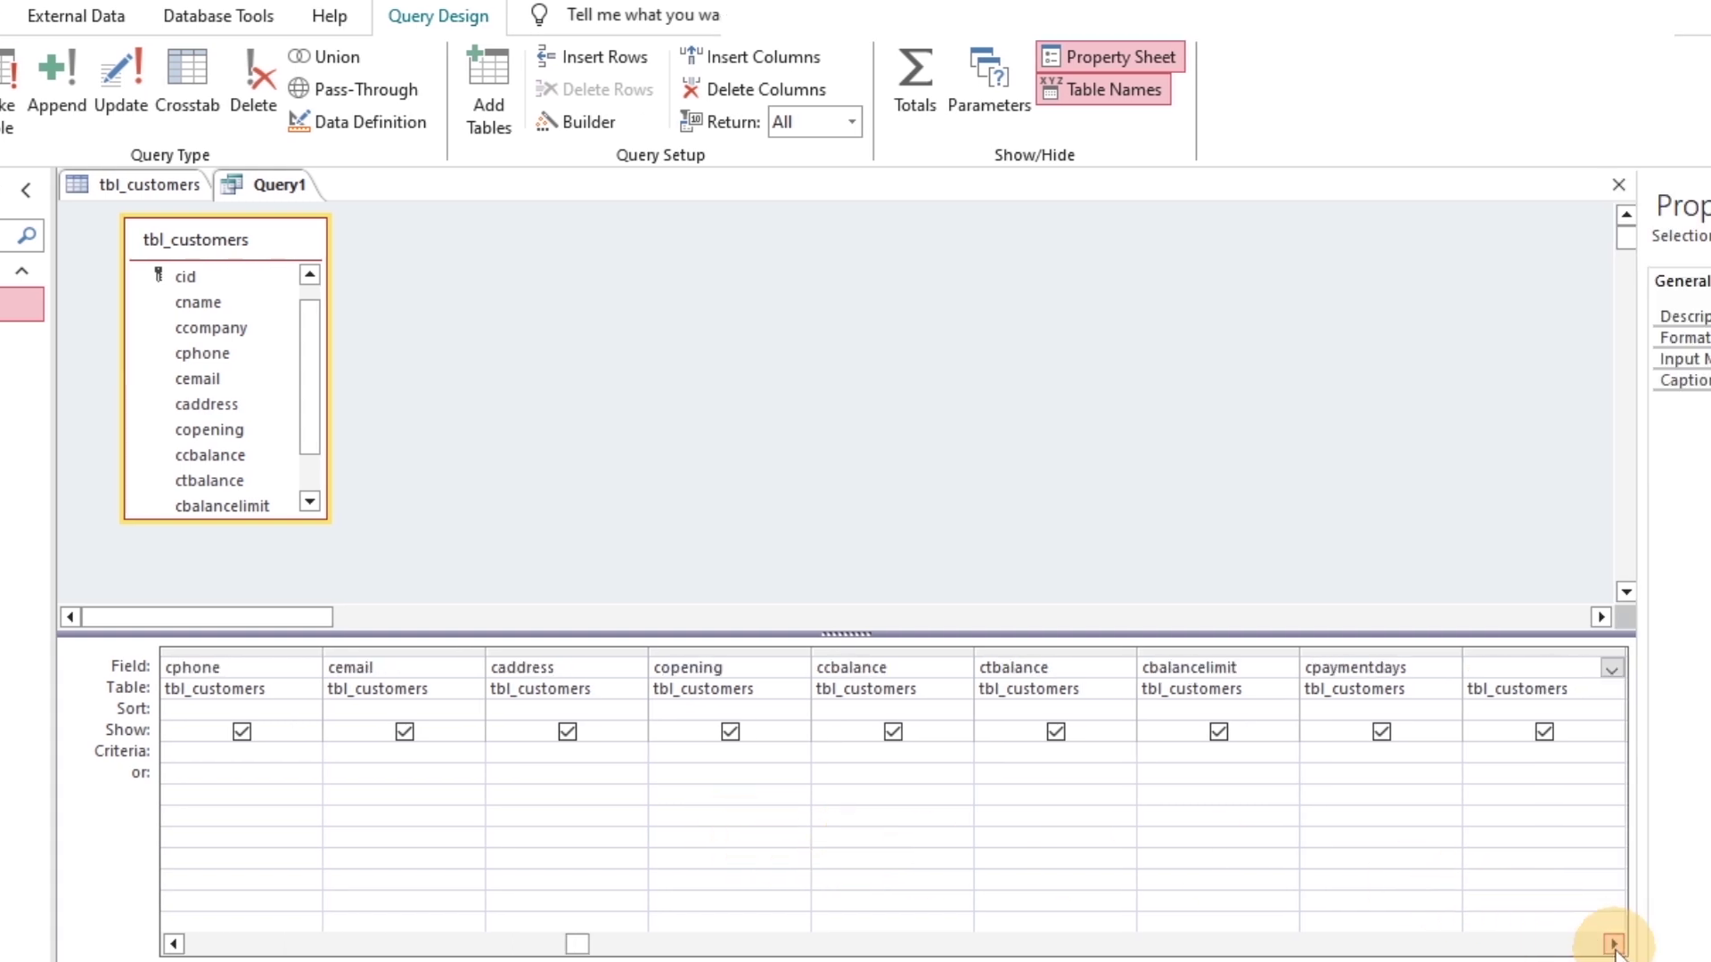
- Set the ctbalance criterion to >0 and save the query as Balances
left_click(998, 750)
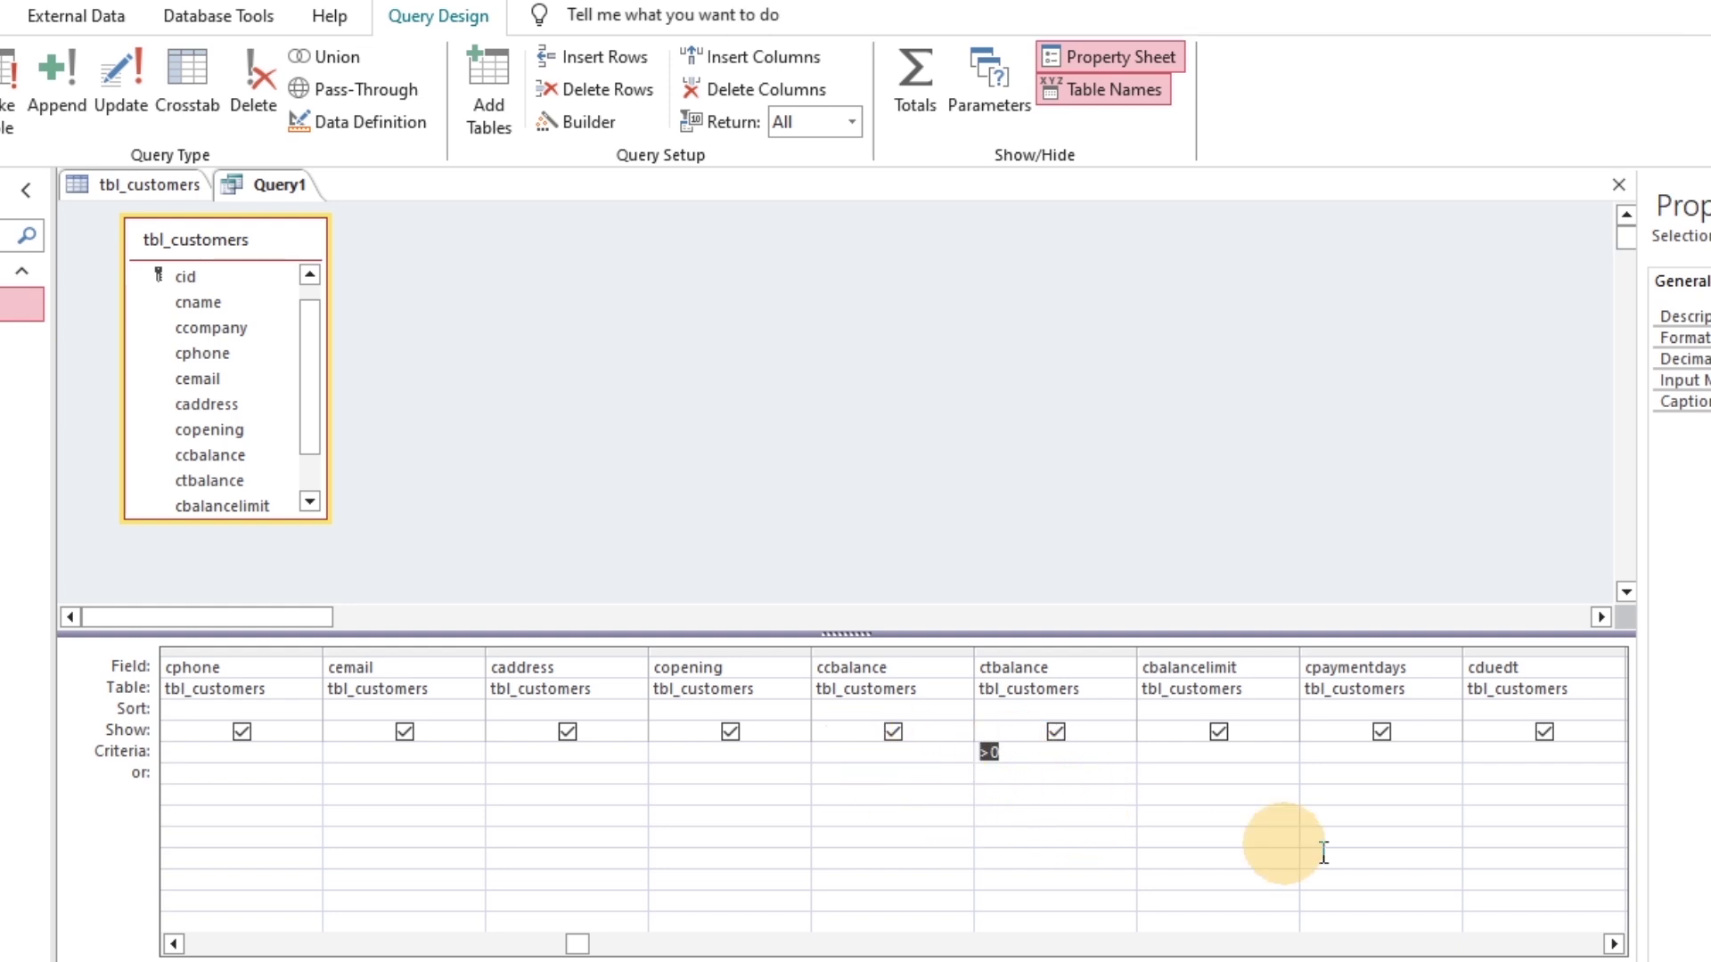
left_click(1612, 944)
left_click(1613, 944)
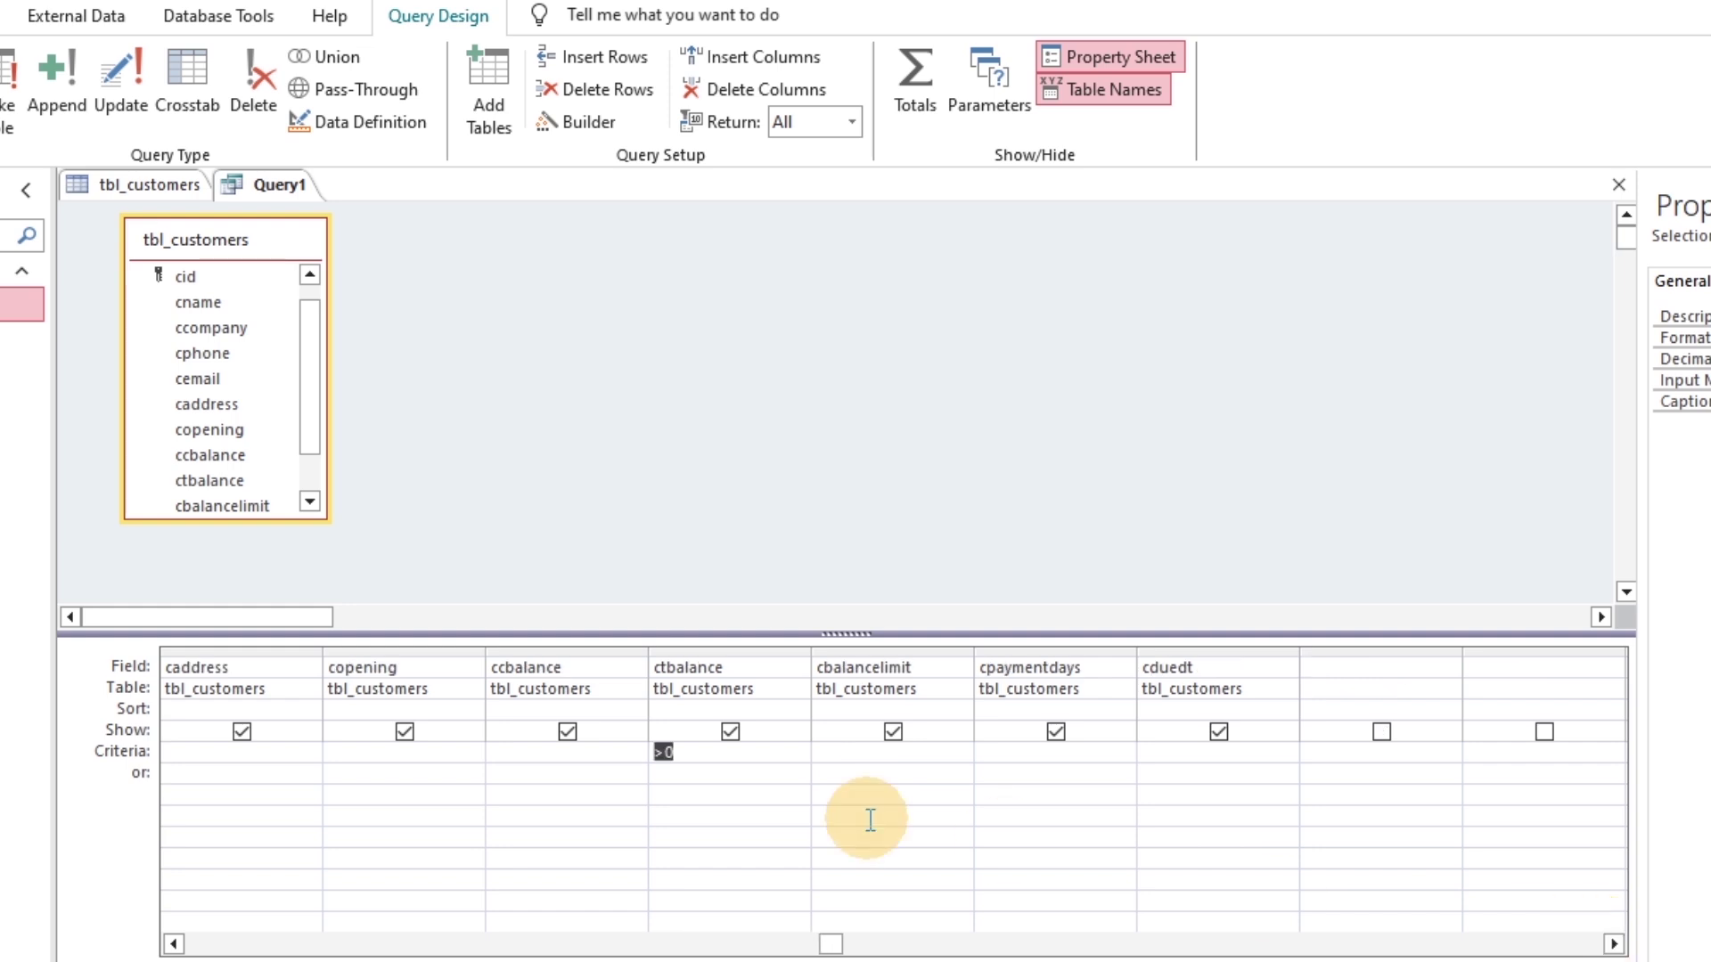
left_click(695, 754)
key("ctrl+s")
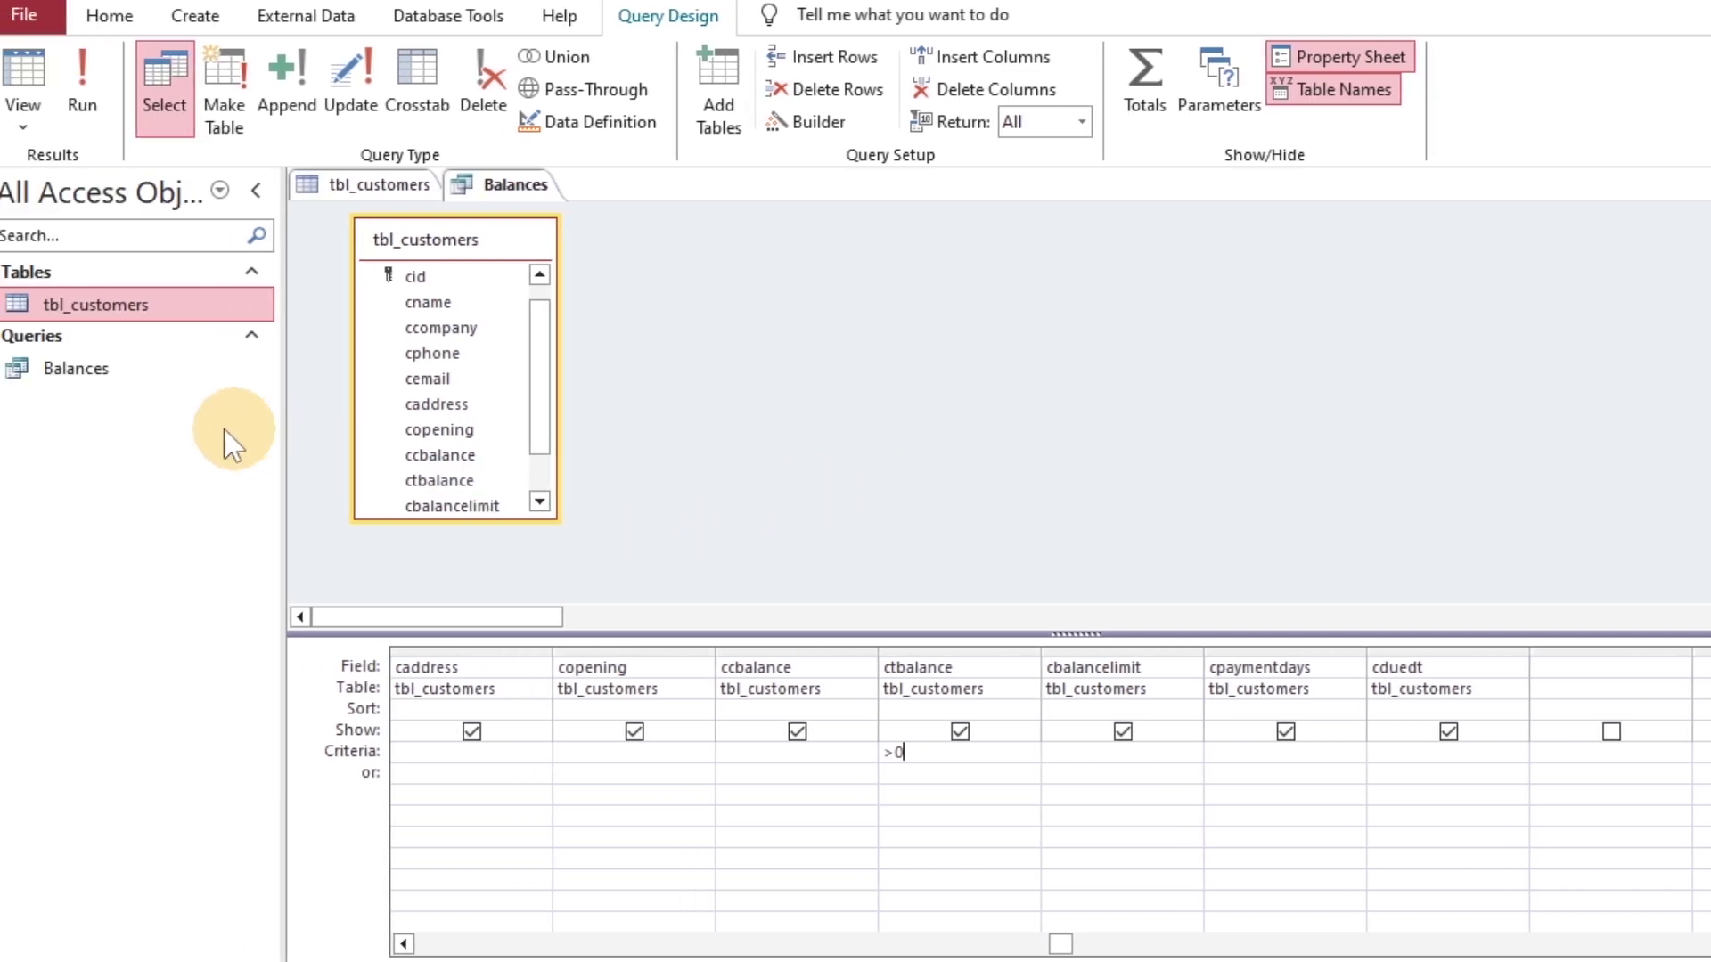
- Close the open Balances query and tbl_customers table tabs
left_click(138, 372)
right_click(494, 182)
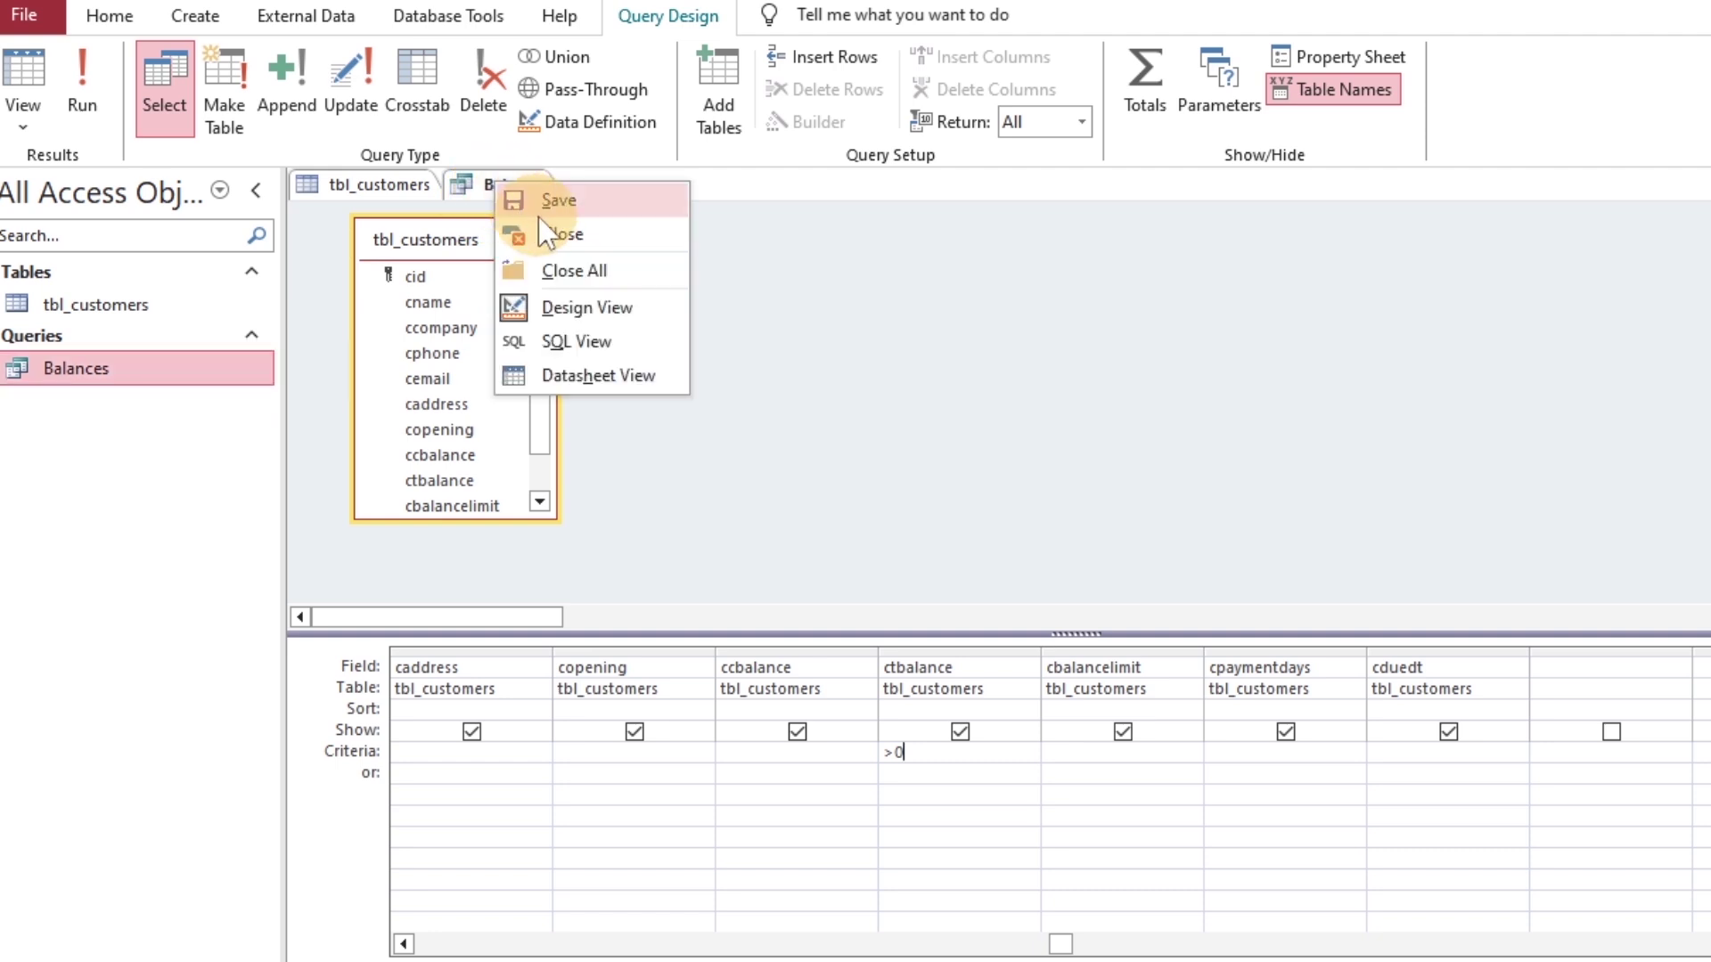
left_click(539, 198)
right_click(527, 195)
left_click(563, 239)
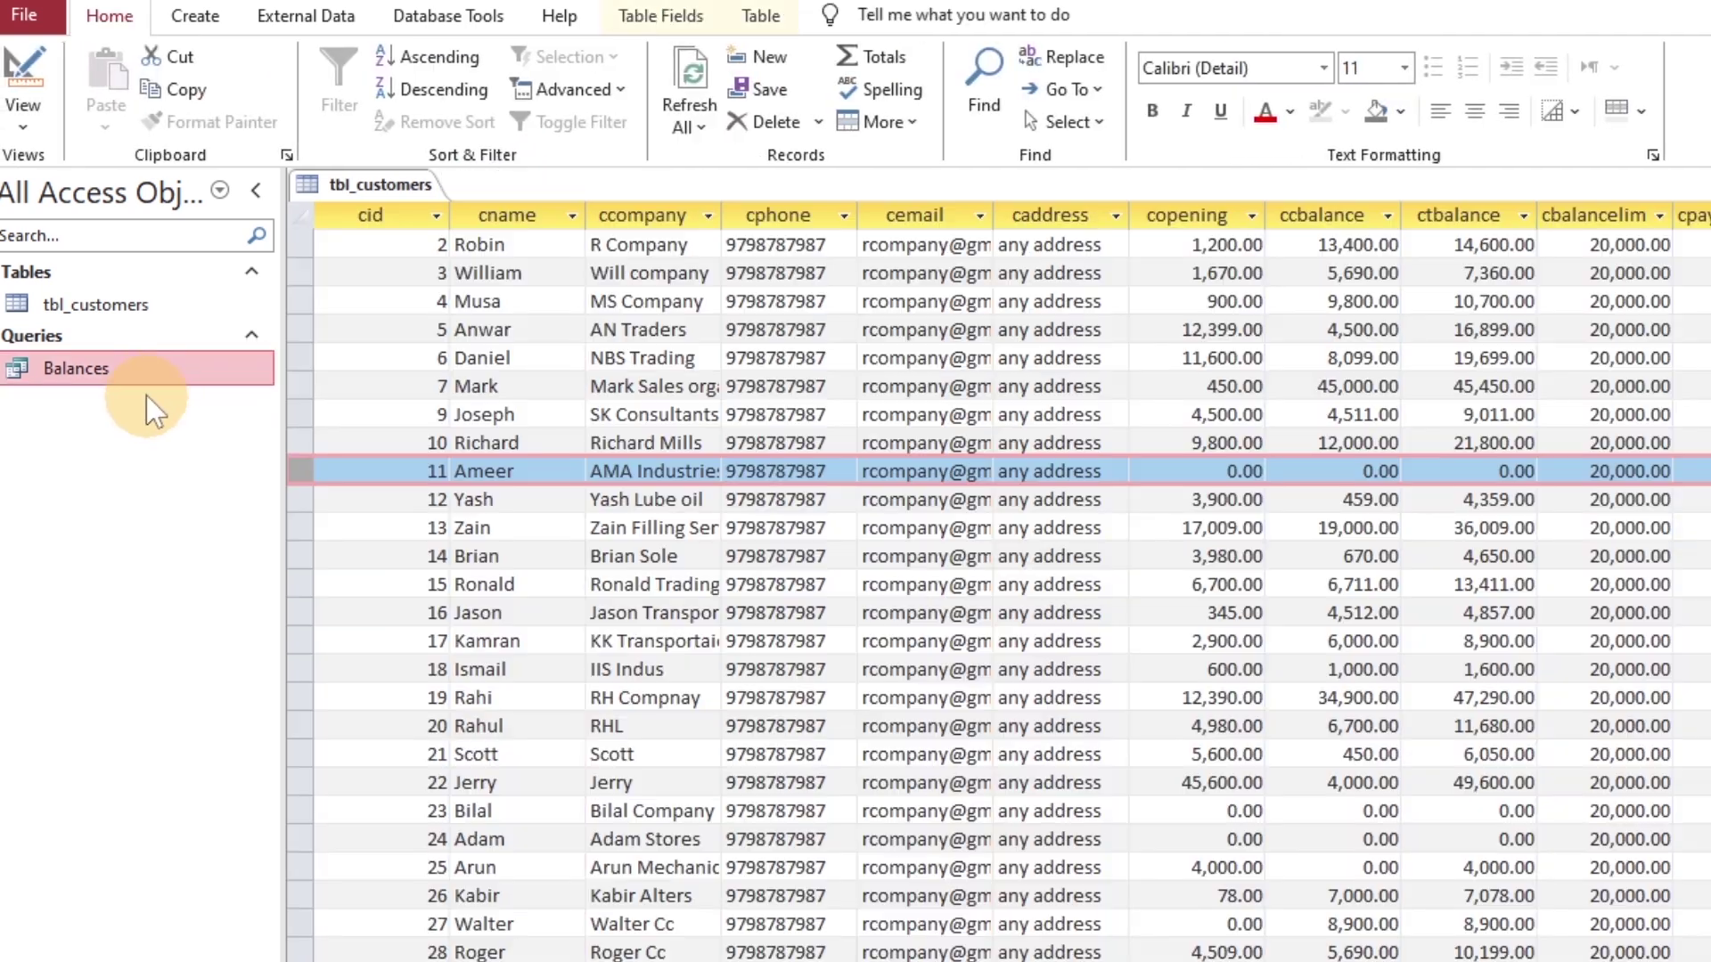
right_click(354, 185)
left_click(419, 242)
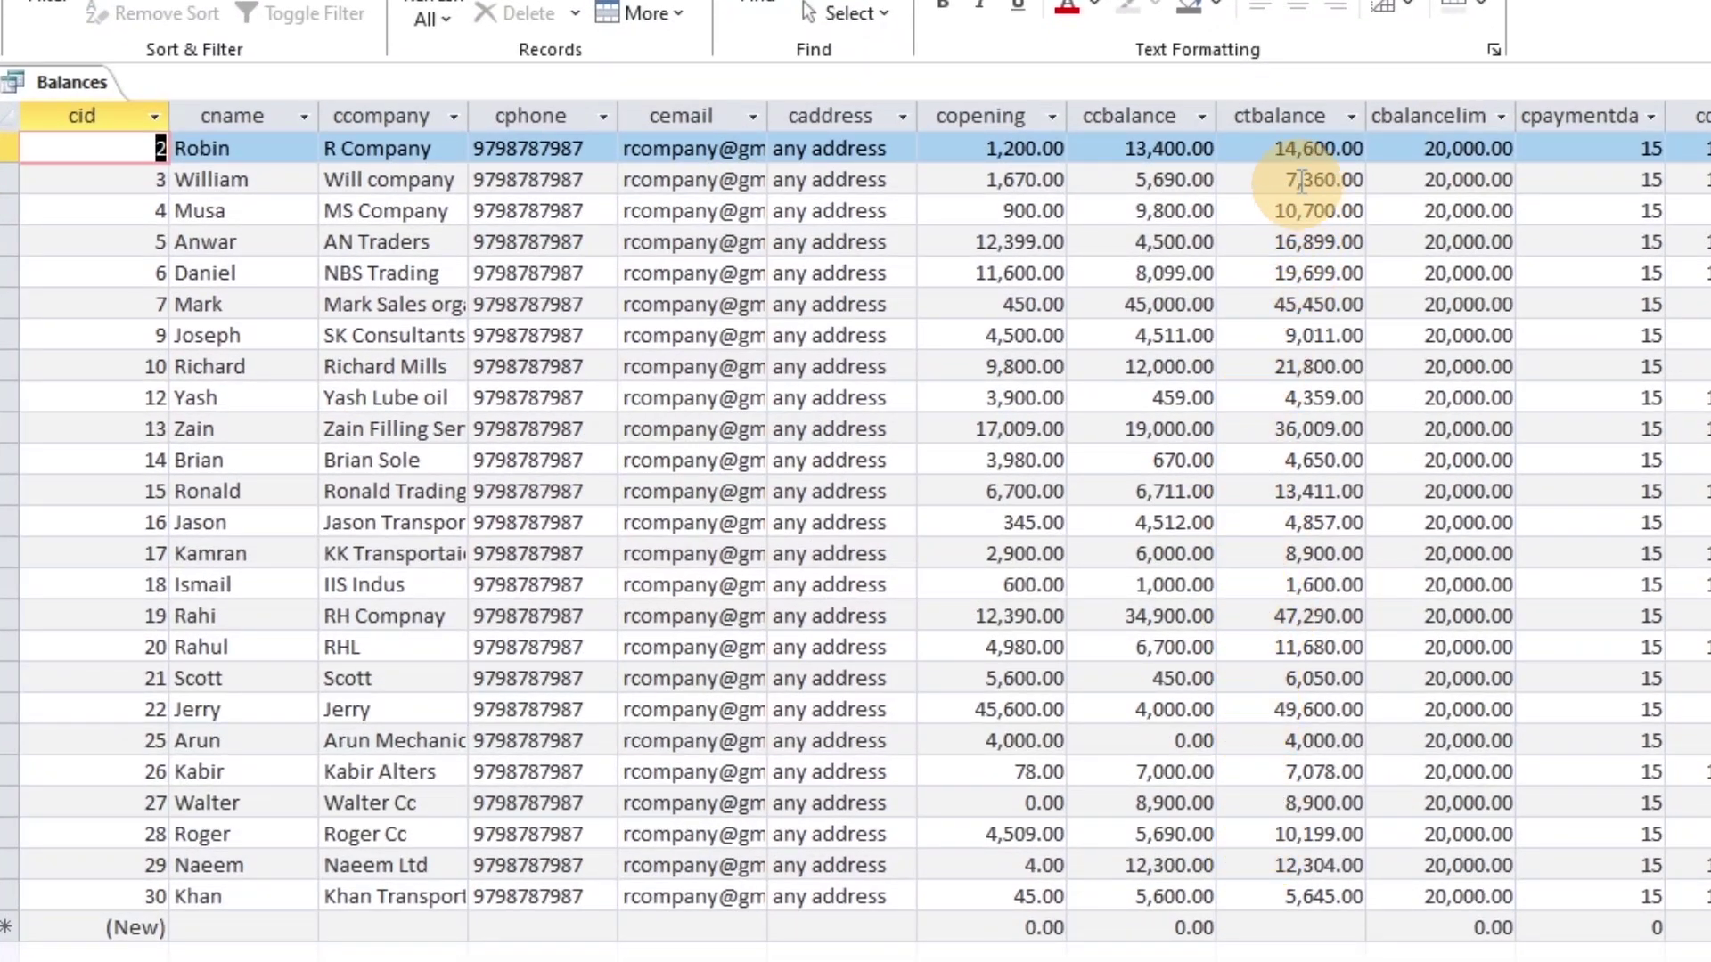
- Check Balances shows only positive ctbalance values, then switch to Design view and select all grid columns
left_click(1288, 118)
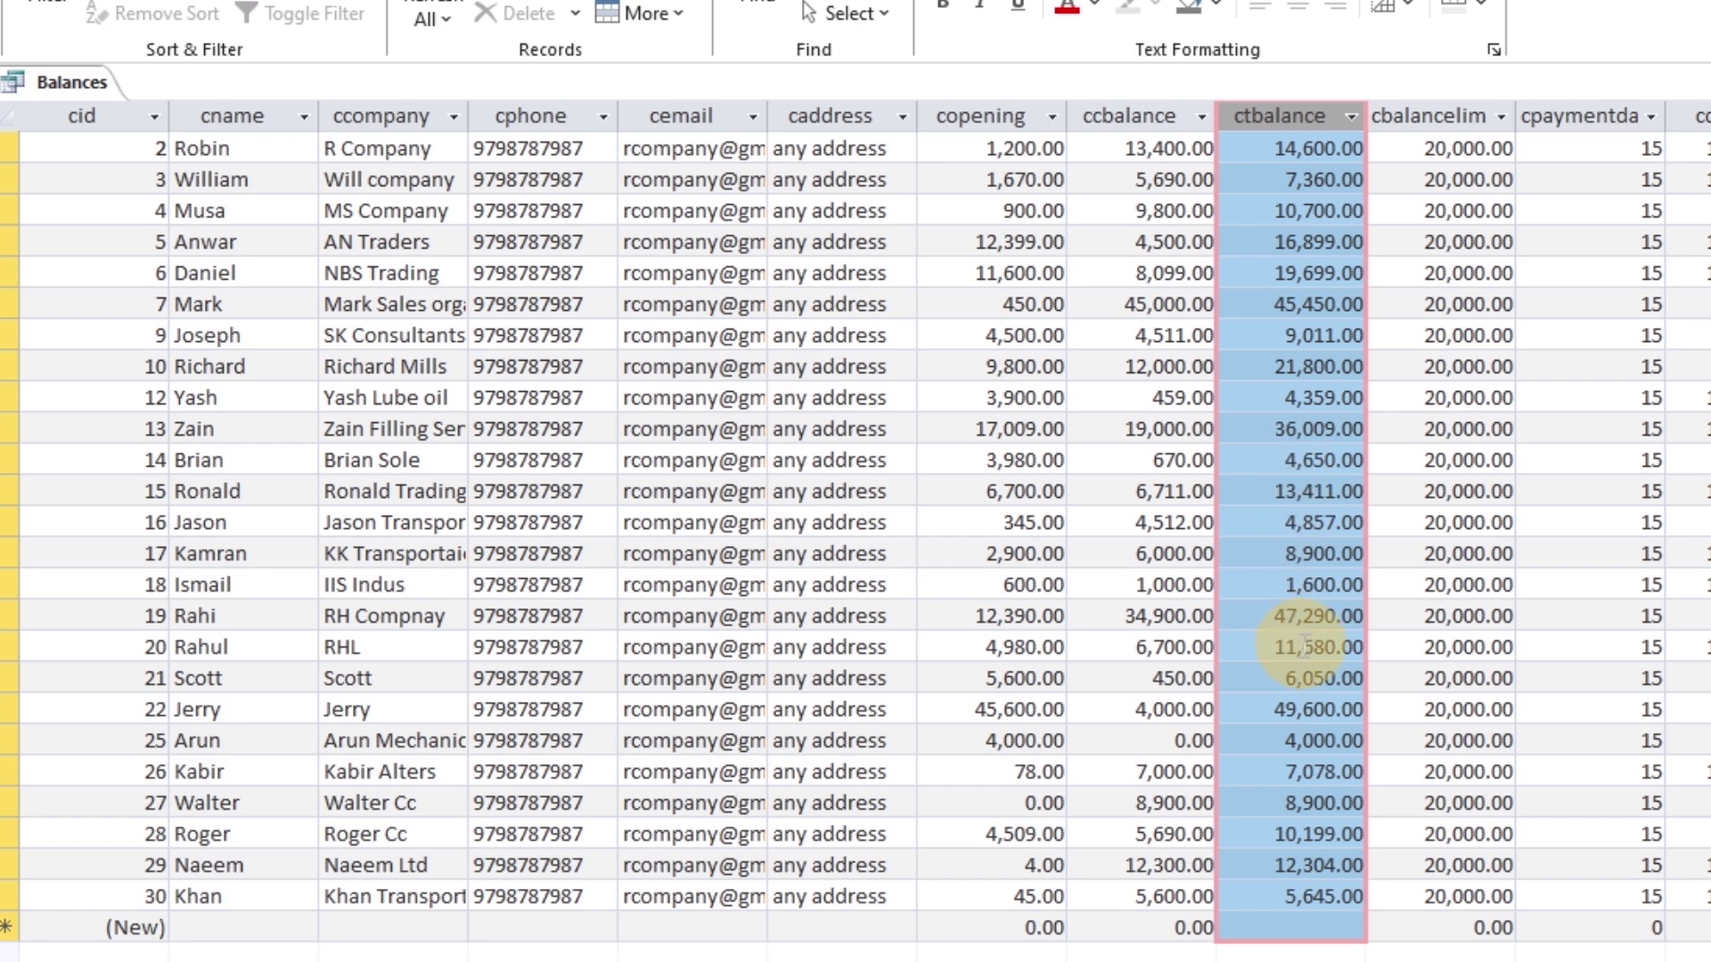
left_click(1297, 886)
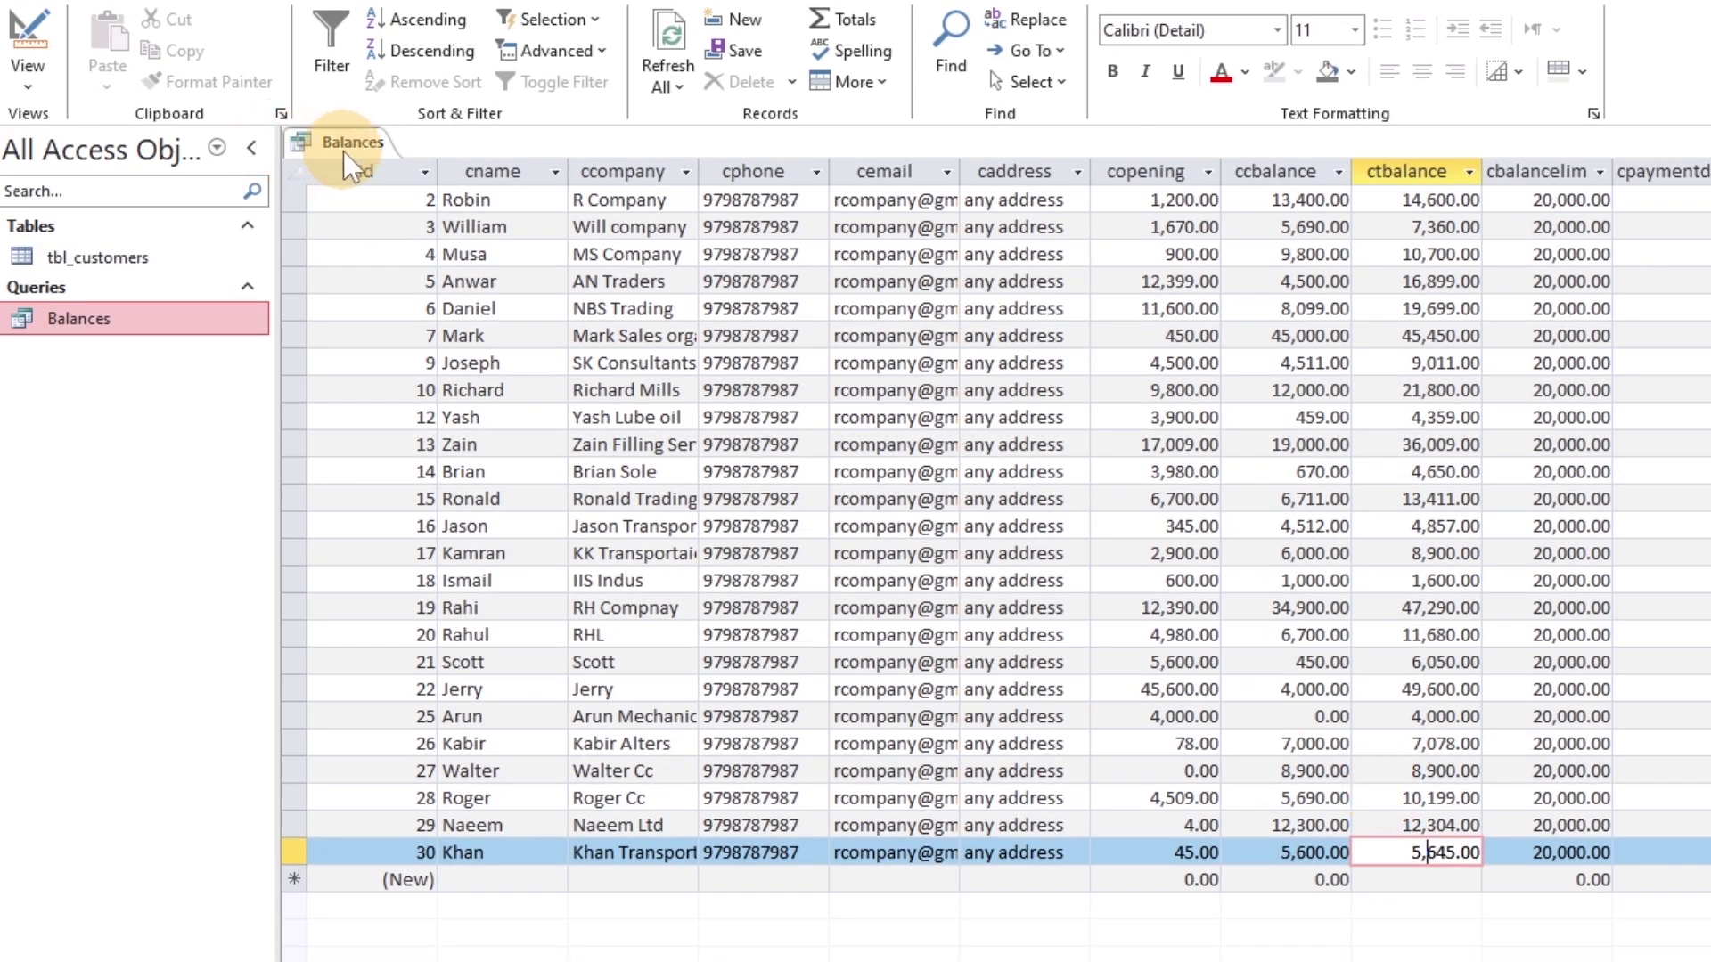
left_click(29, 44)
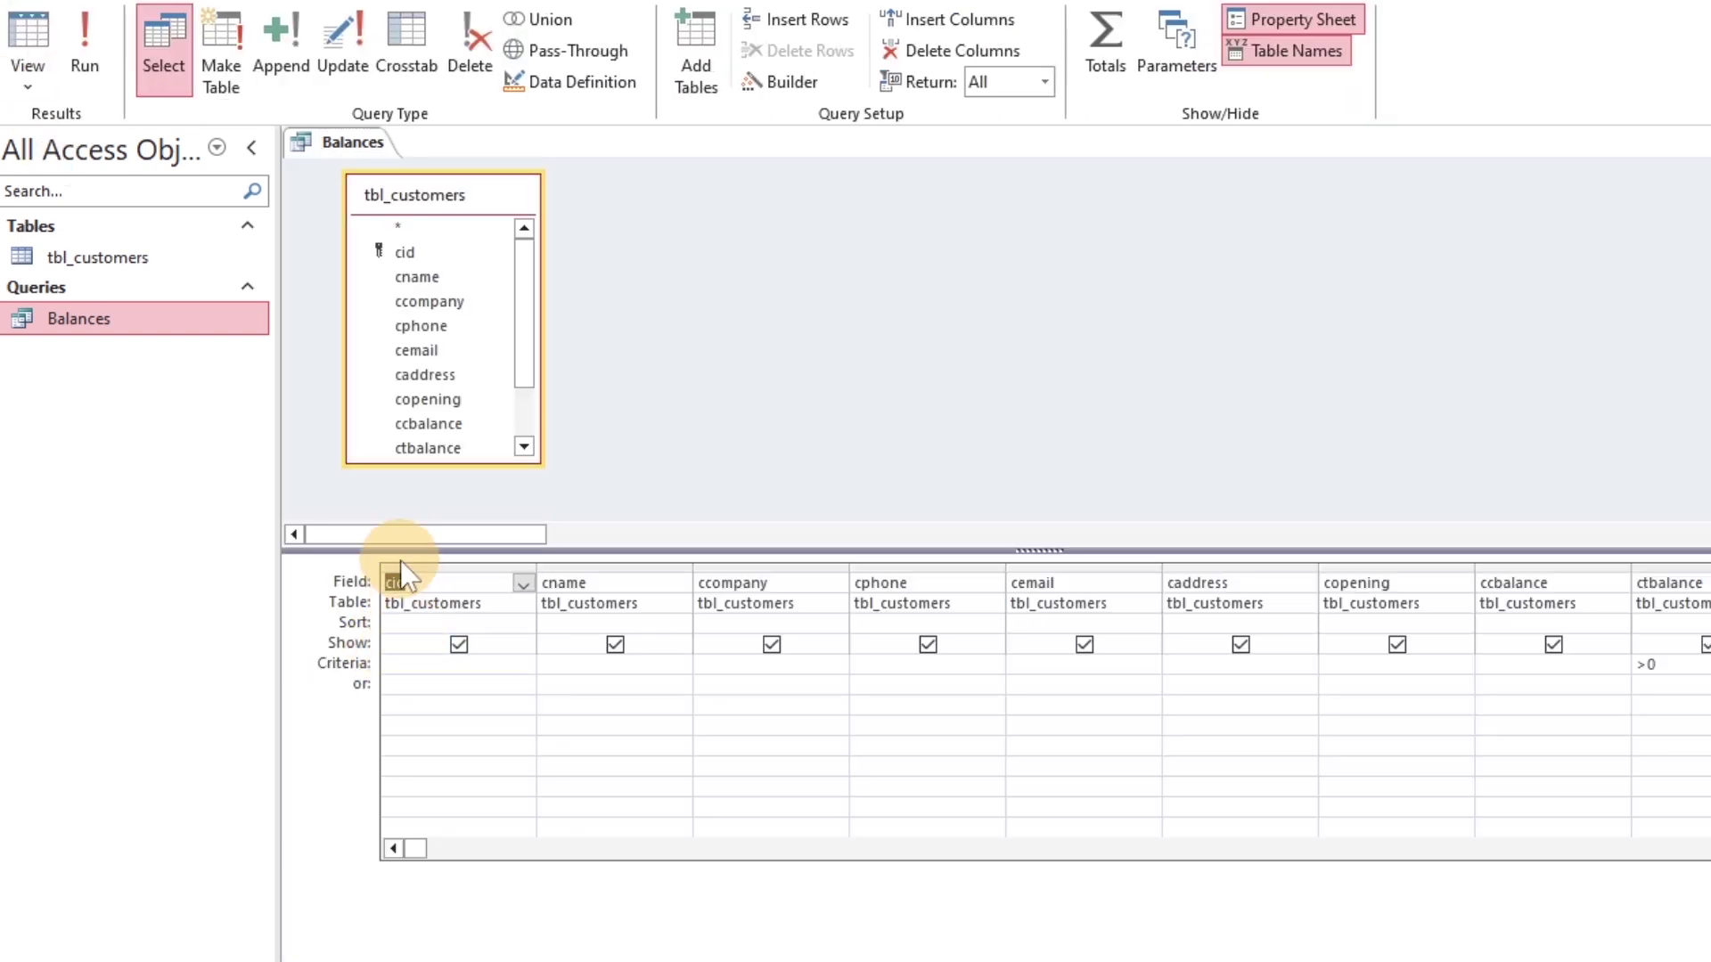
left_click_drag(408, 558, 1704, 556)
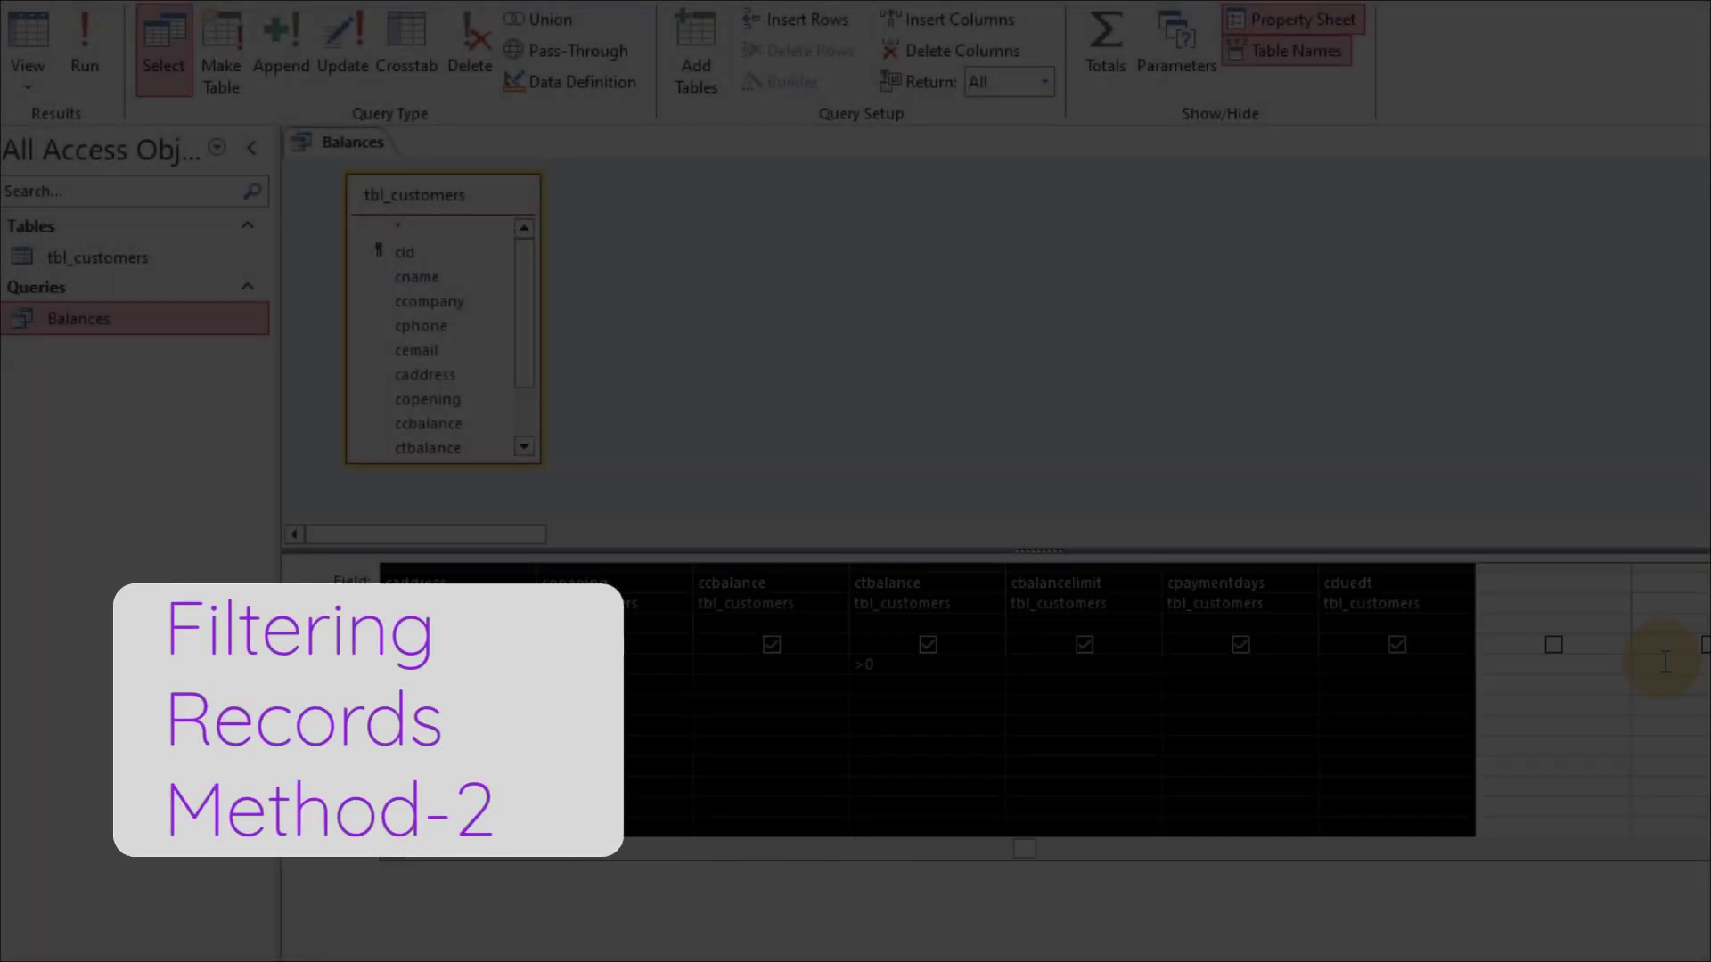
- Replace the grid columns with tbl_customers.* plus the ctbalance field
key("Delete")
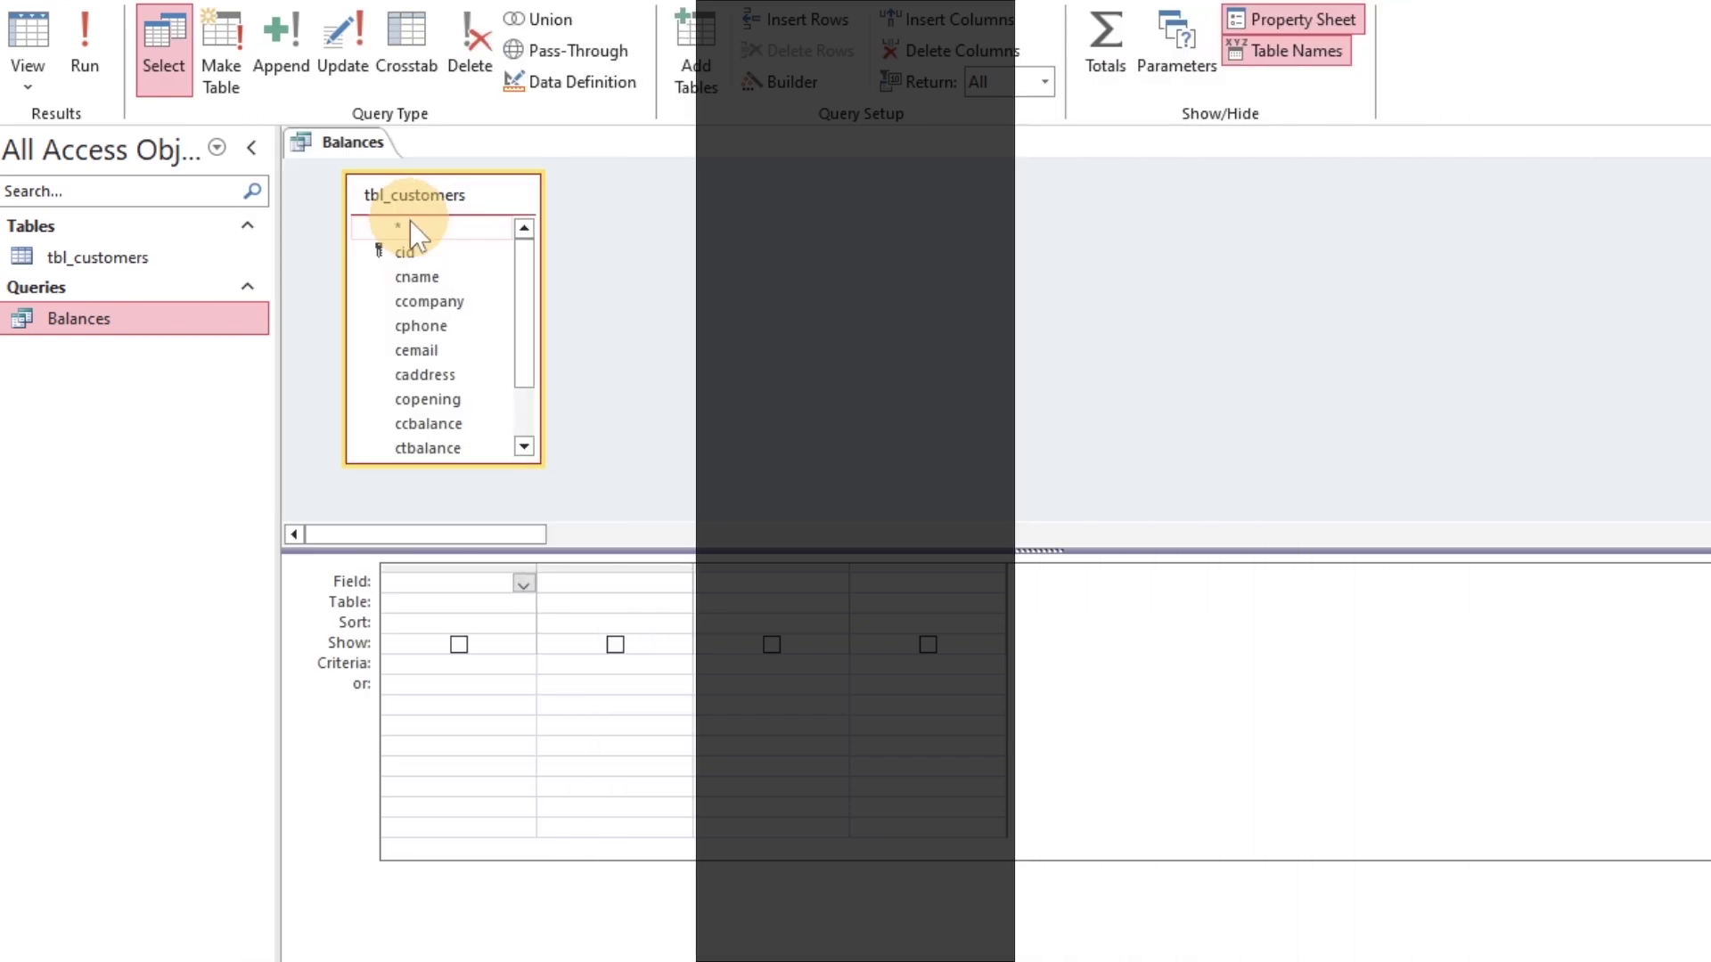
left_click_drag(409, 225, 419, 580)
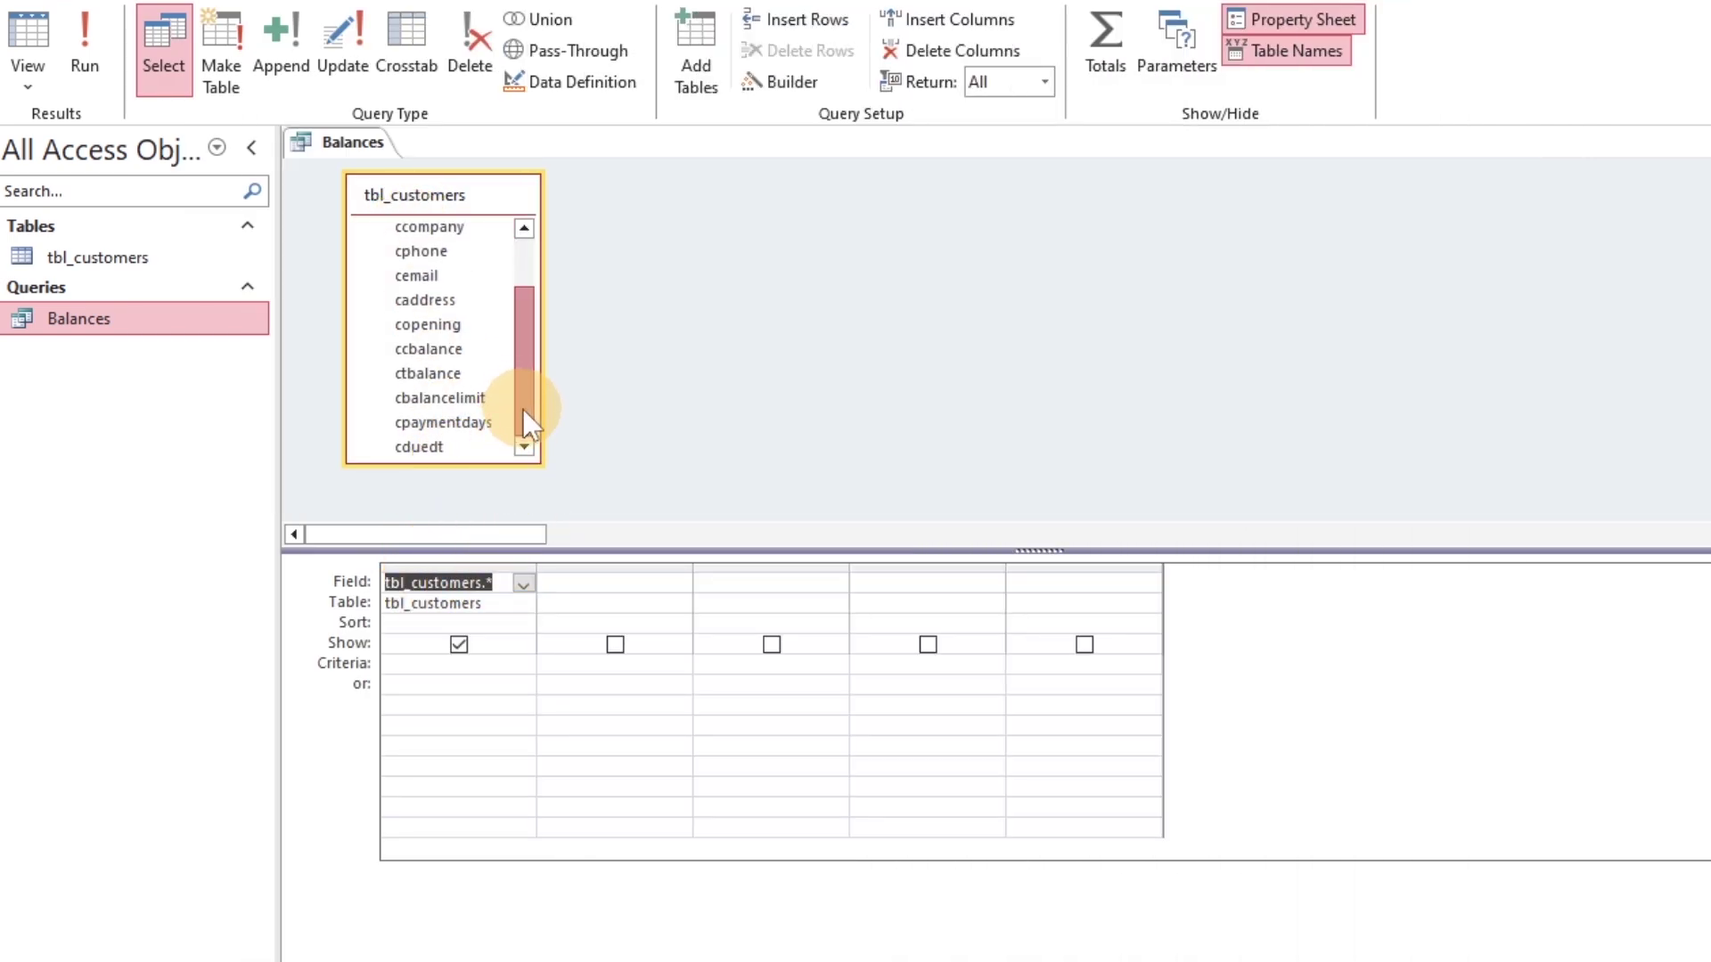
left_click(414, 371)
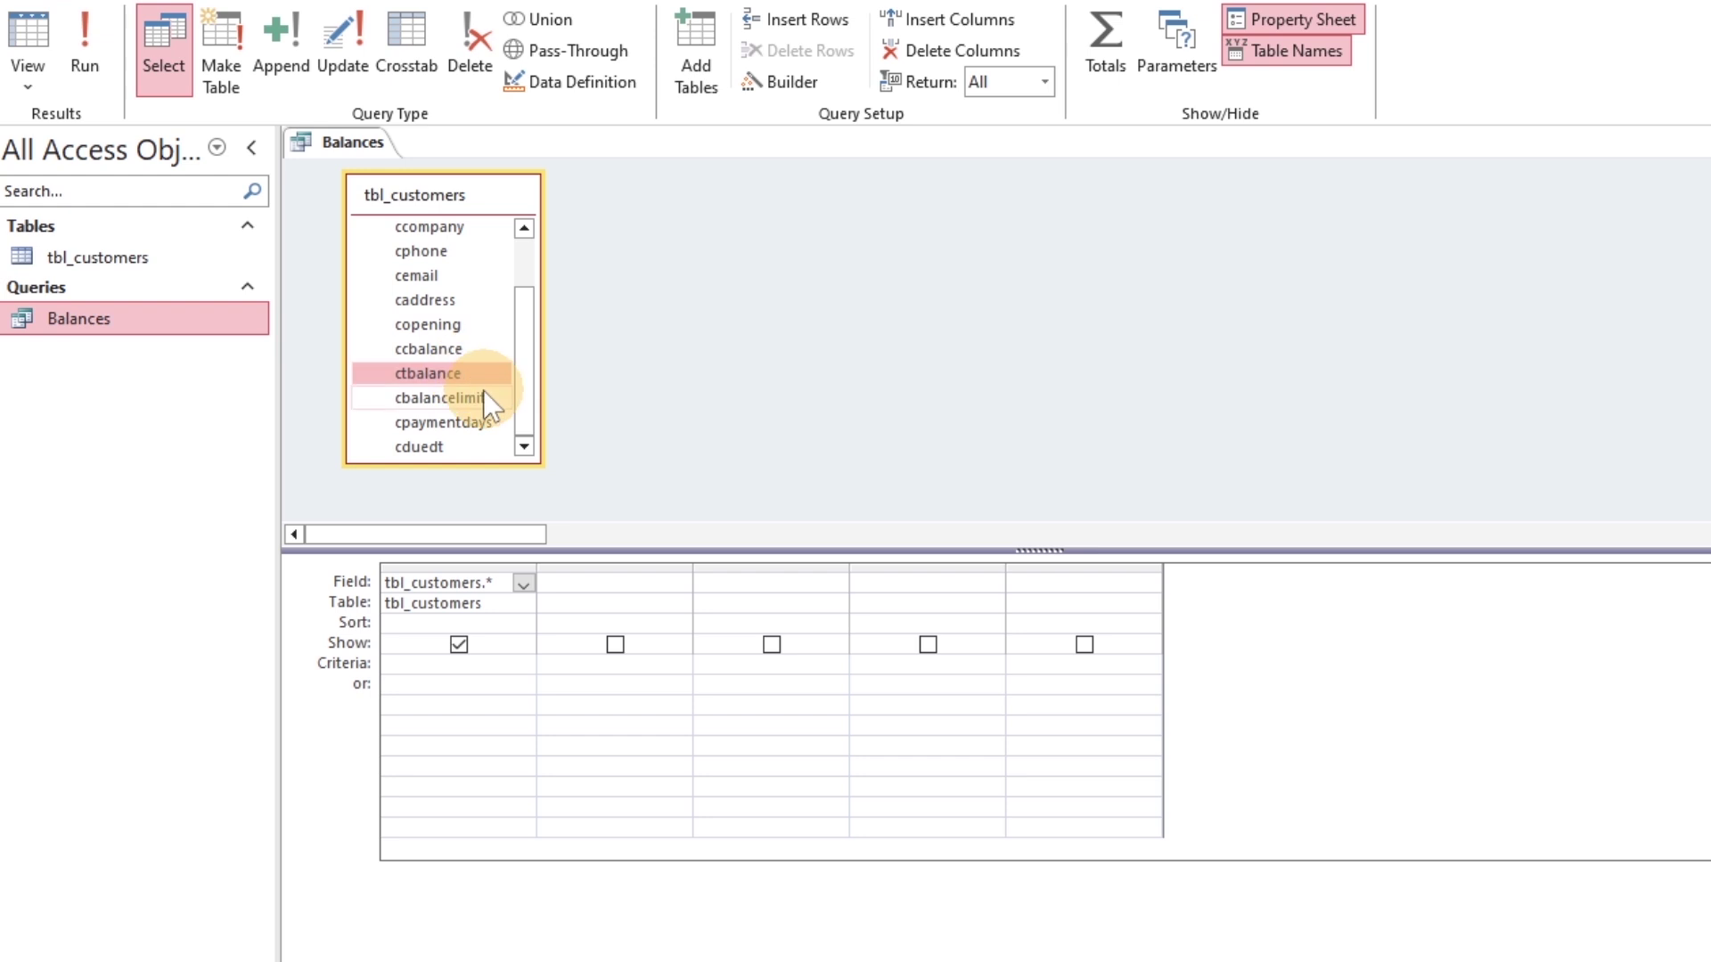
left_click_drag(527, 574, 574, 585)
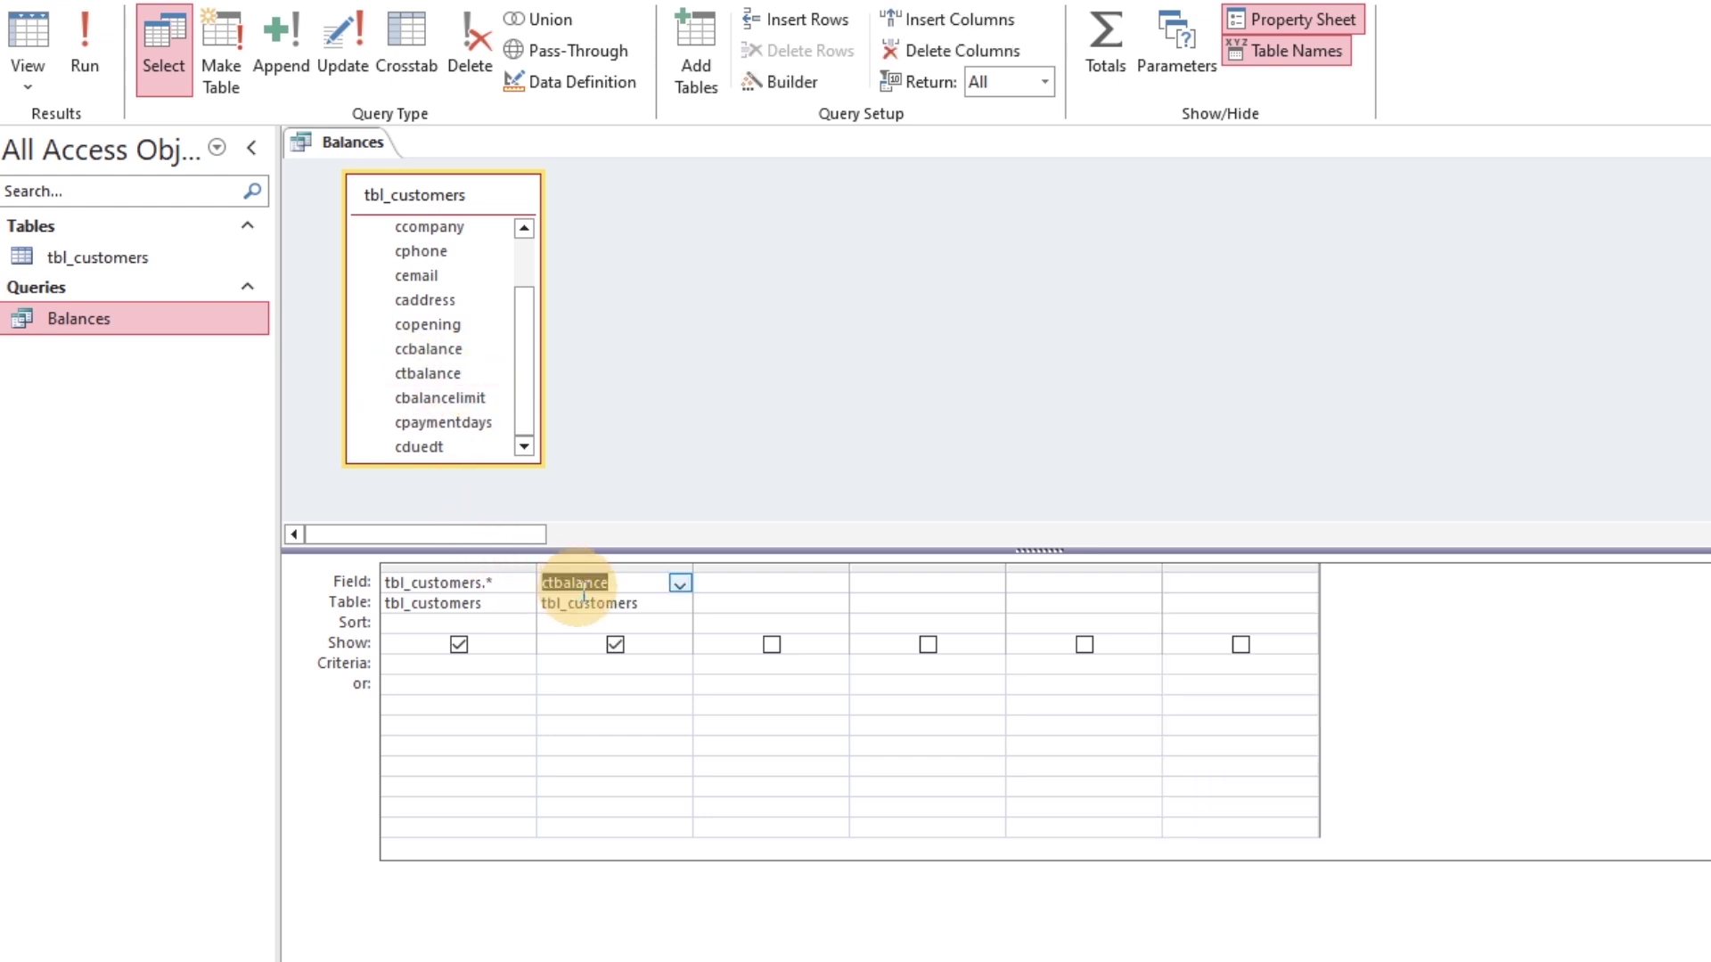
- Give ctbalance the criterion >0, hide it from output, and close the Balances query
left_click(601, 665)
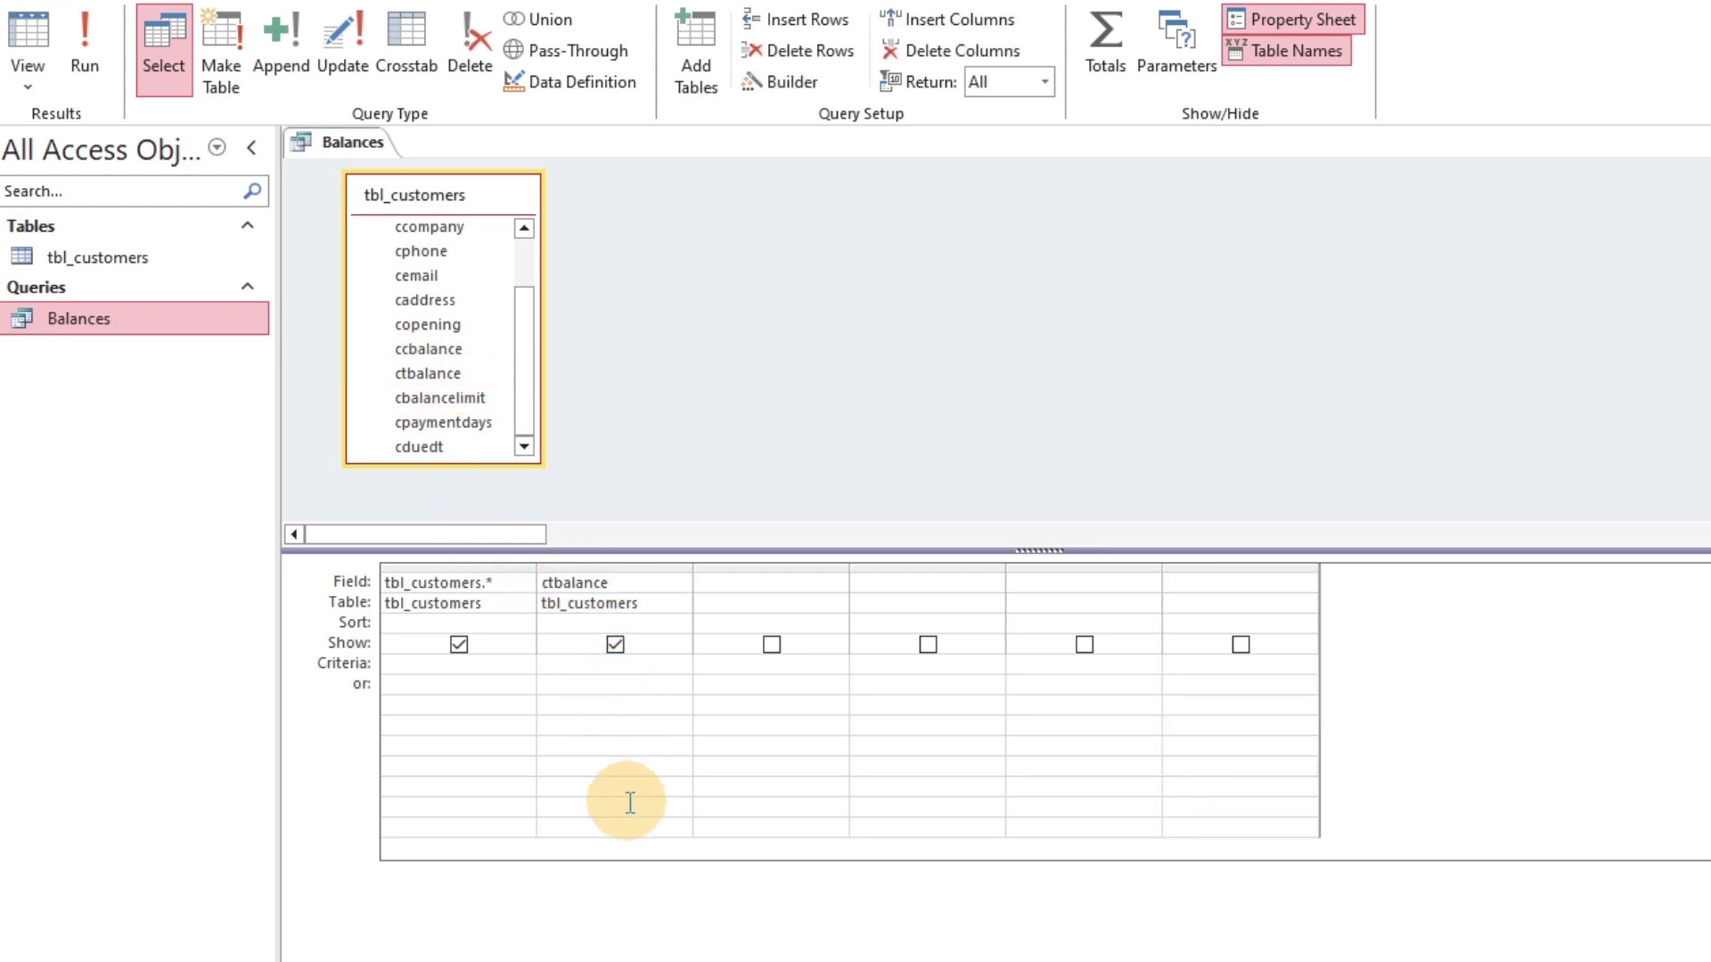
left_click(614, 644)
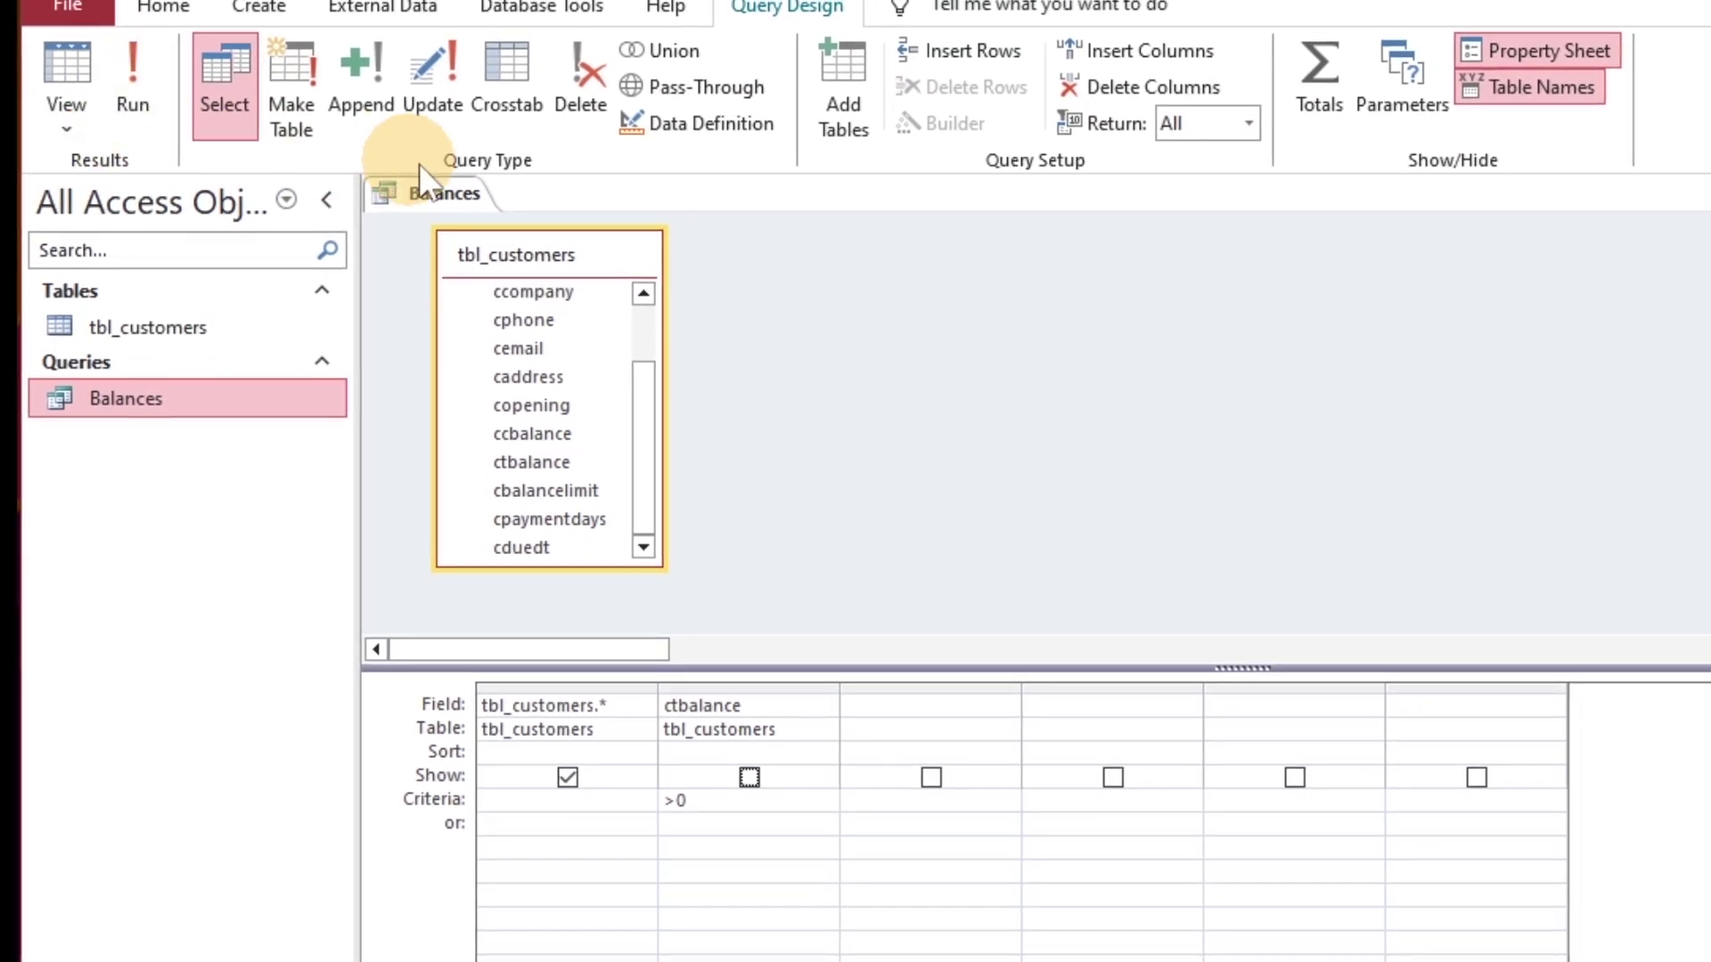
right_click(405, 200)
left_click(436, 261)
- Reopen the Balances query, inspect its ctbalance column, then start closing tbl_customers
double_click(172, 392)
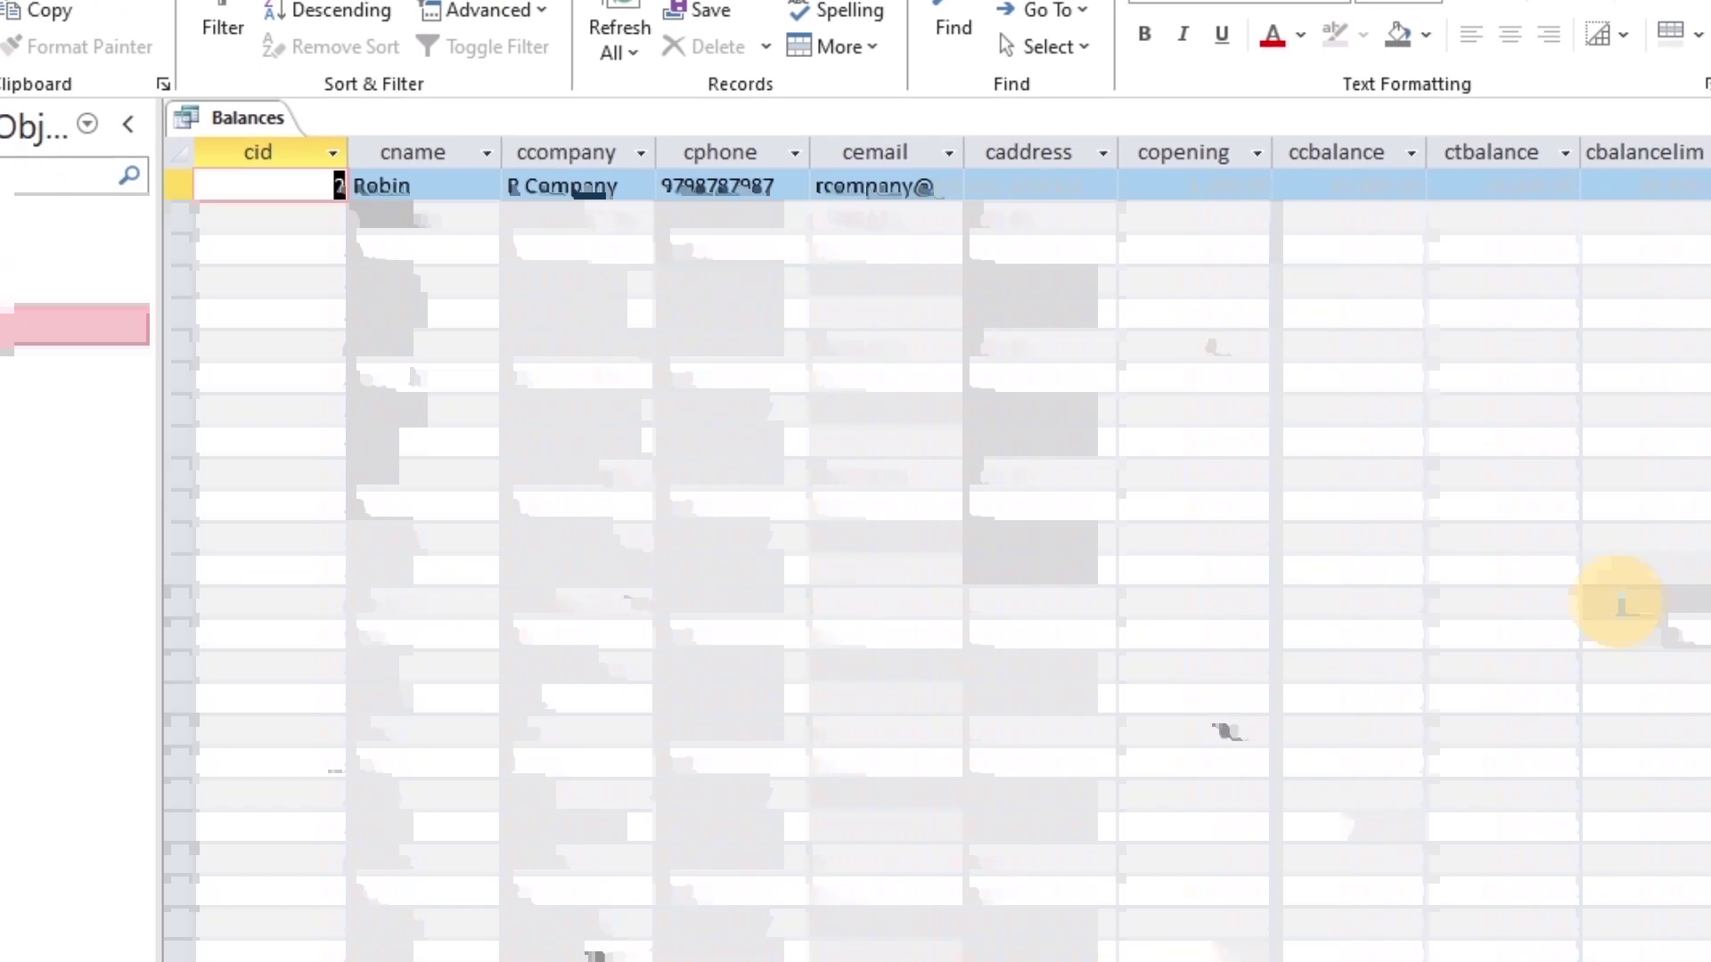
left_click(1698, 768)
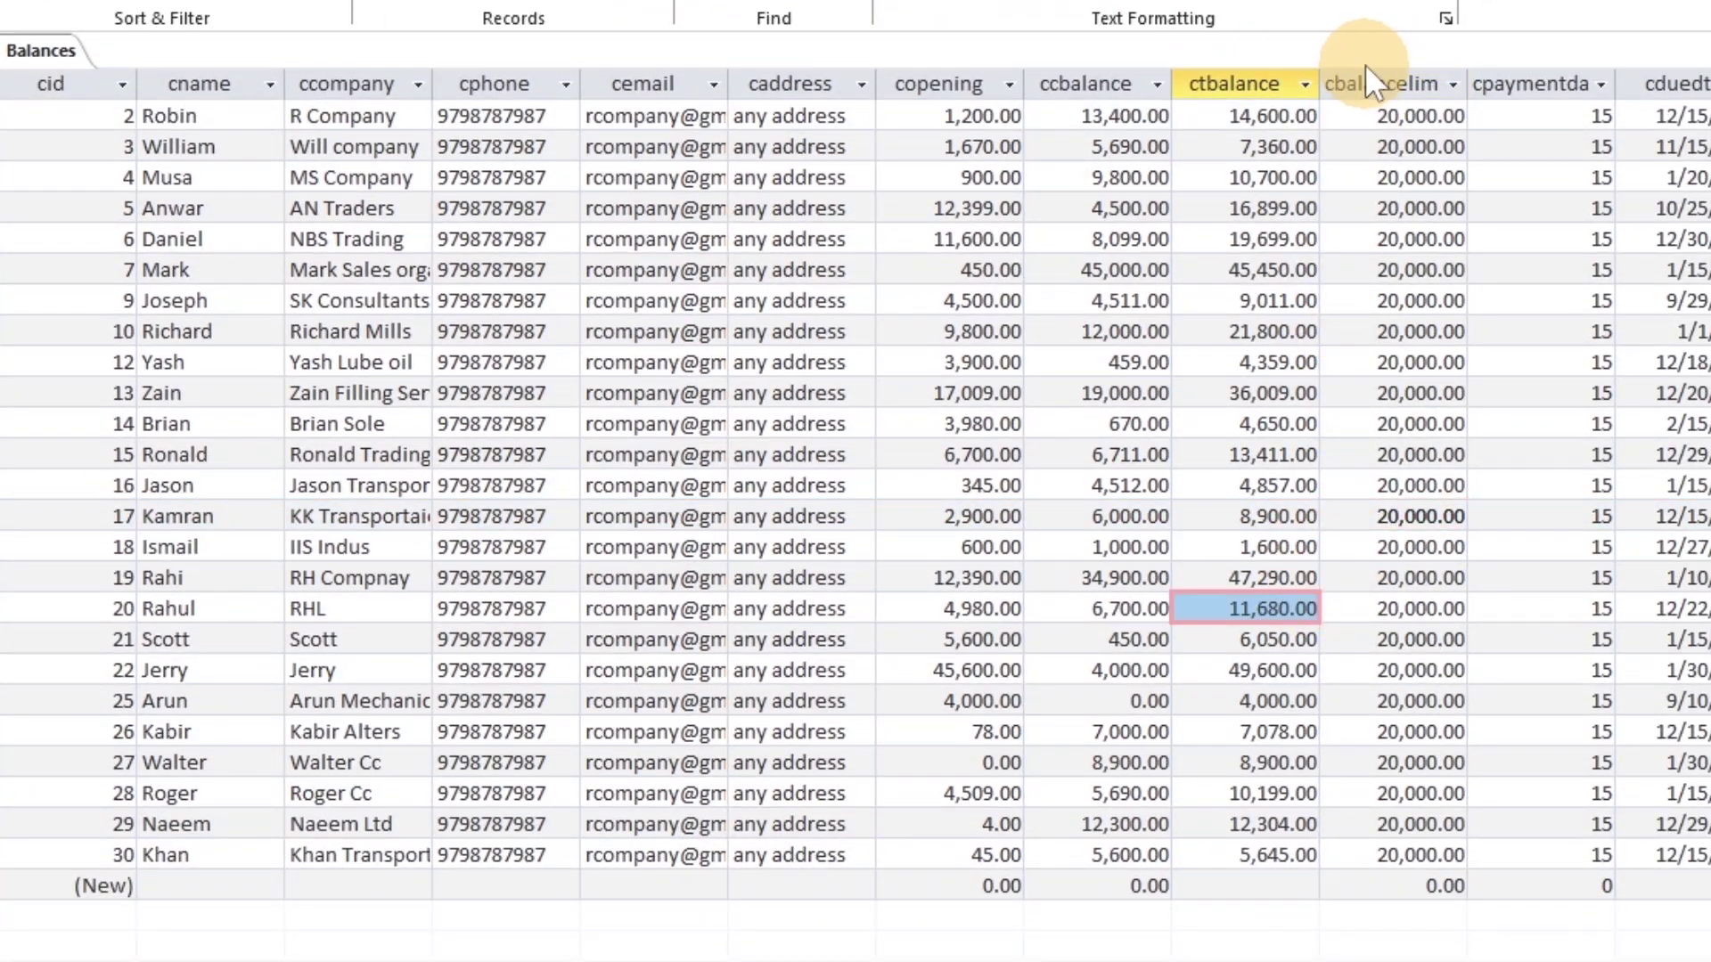
left_click(1228, 82)
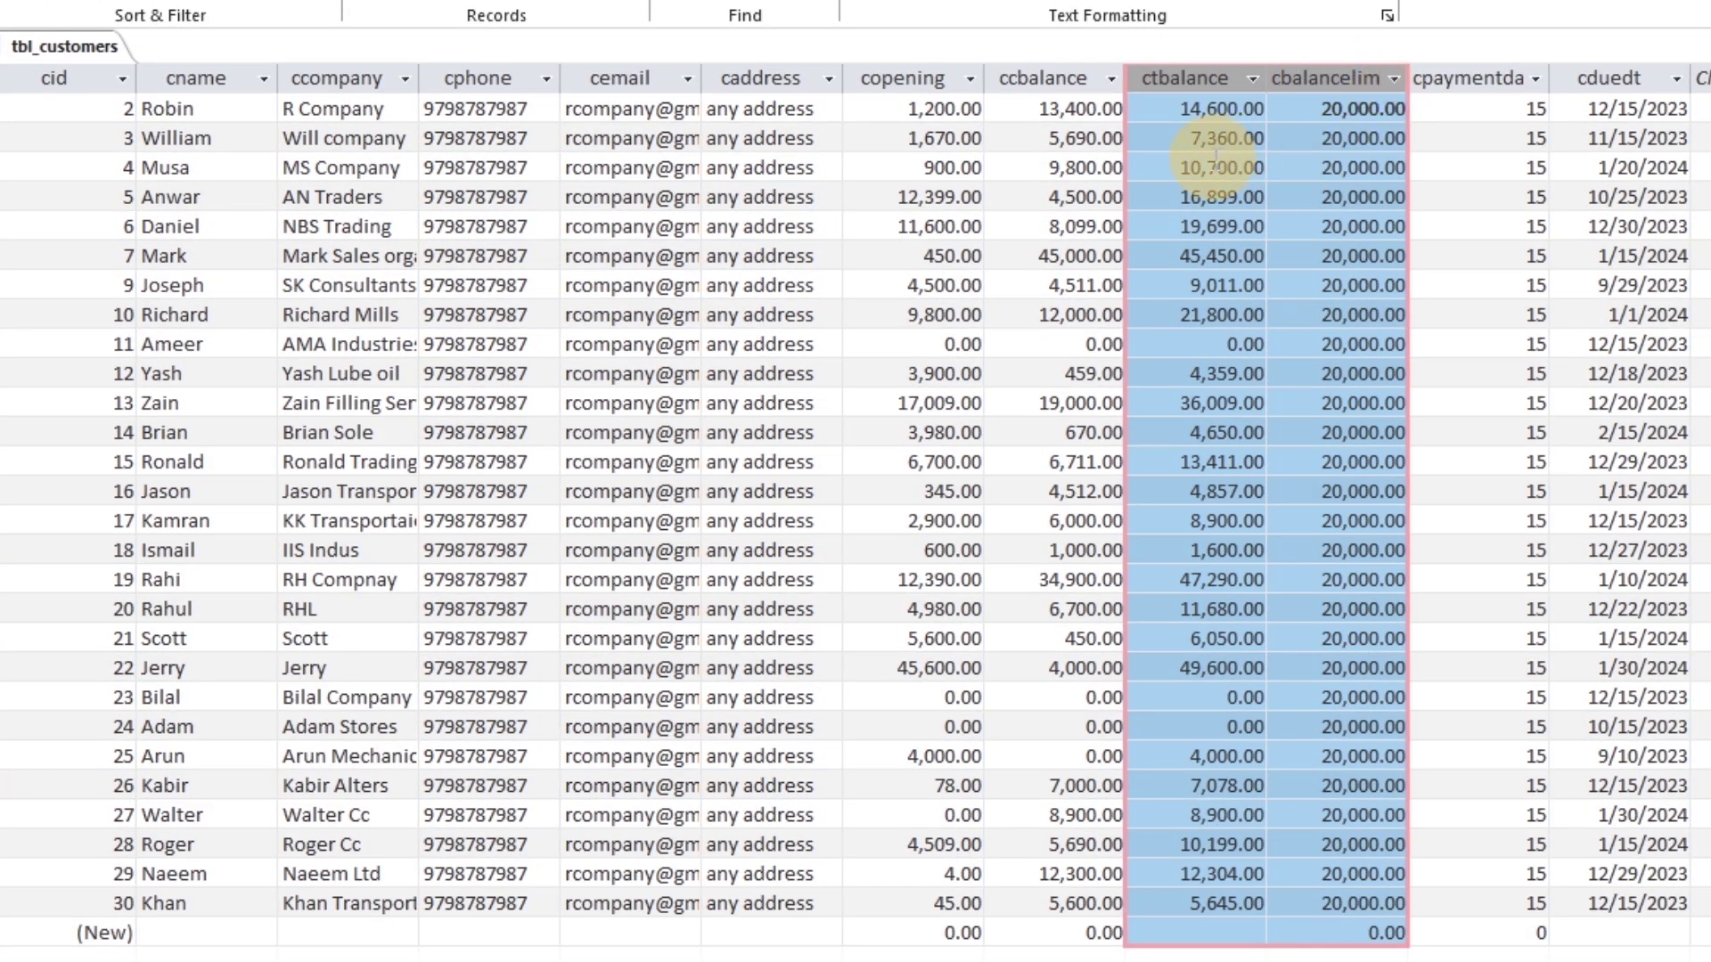
right_click(63, 44)
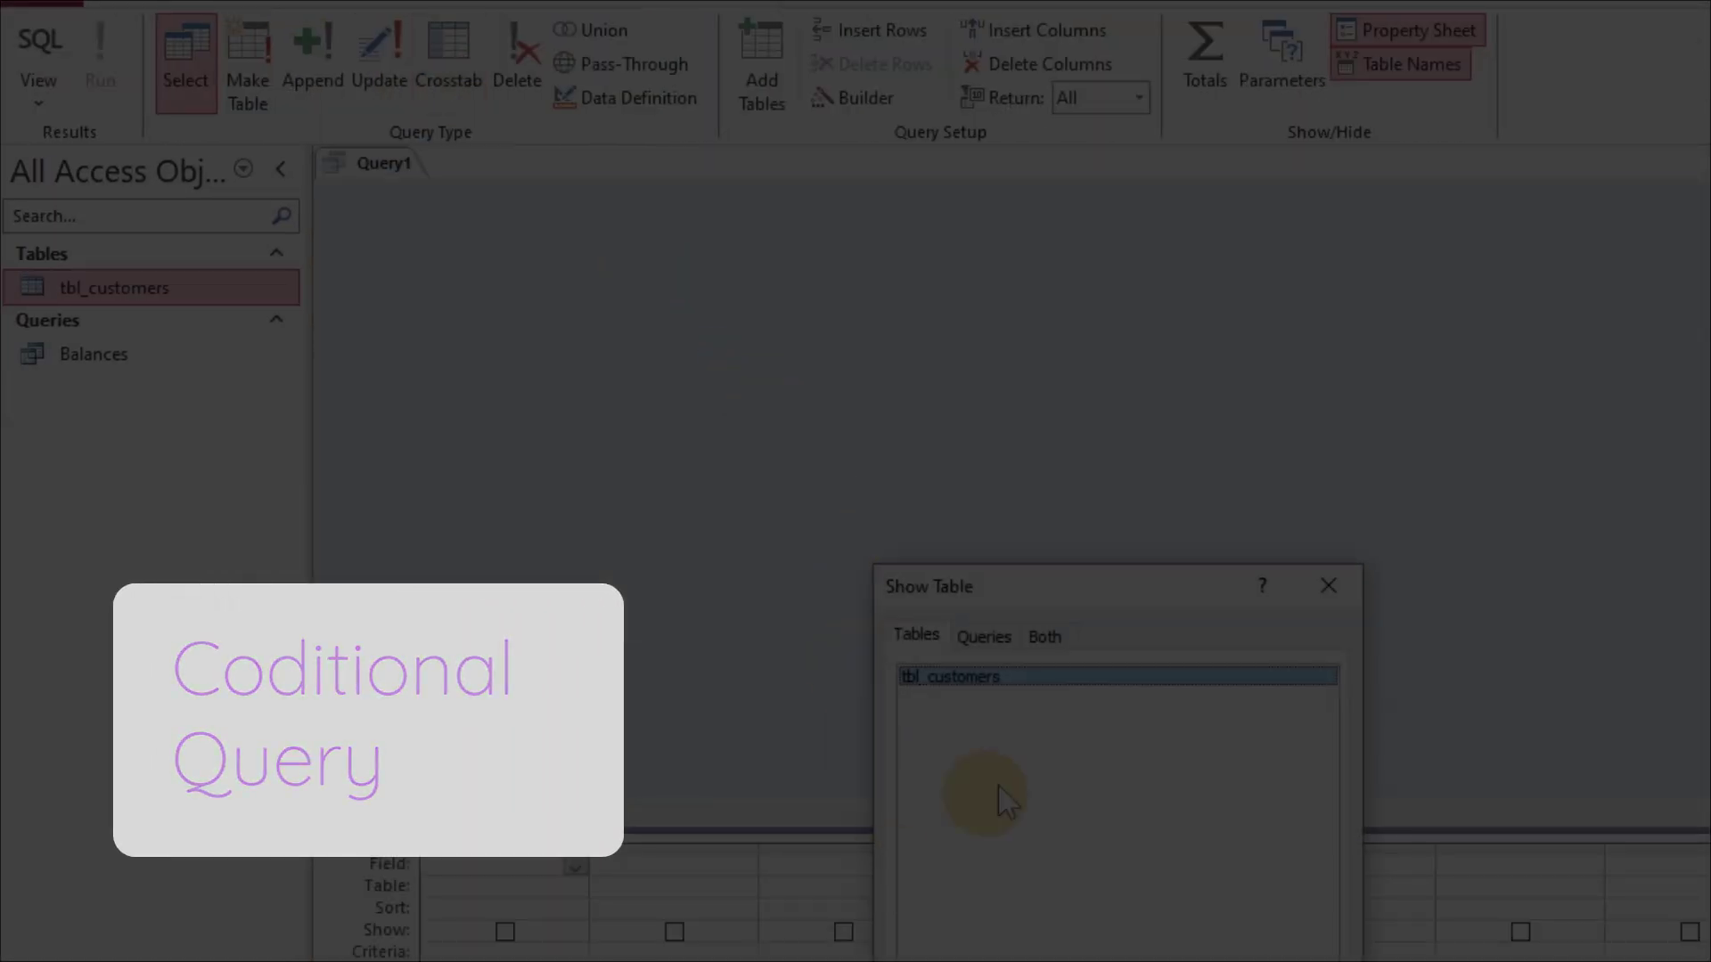
- Add tbl_customers to the new query and enlarge its field list to show every field
double_click(973, 679)
left_click(1327, 586)
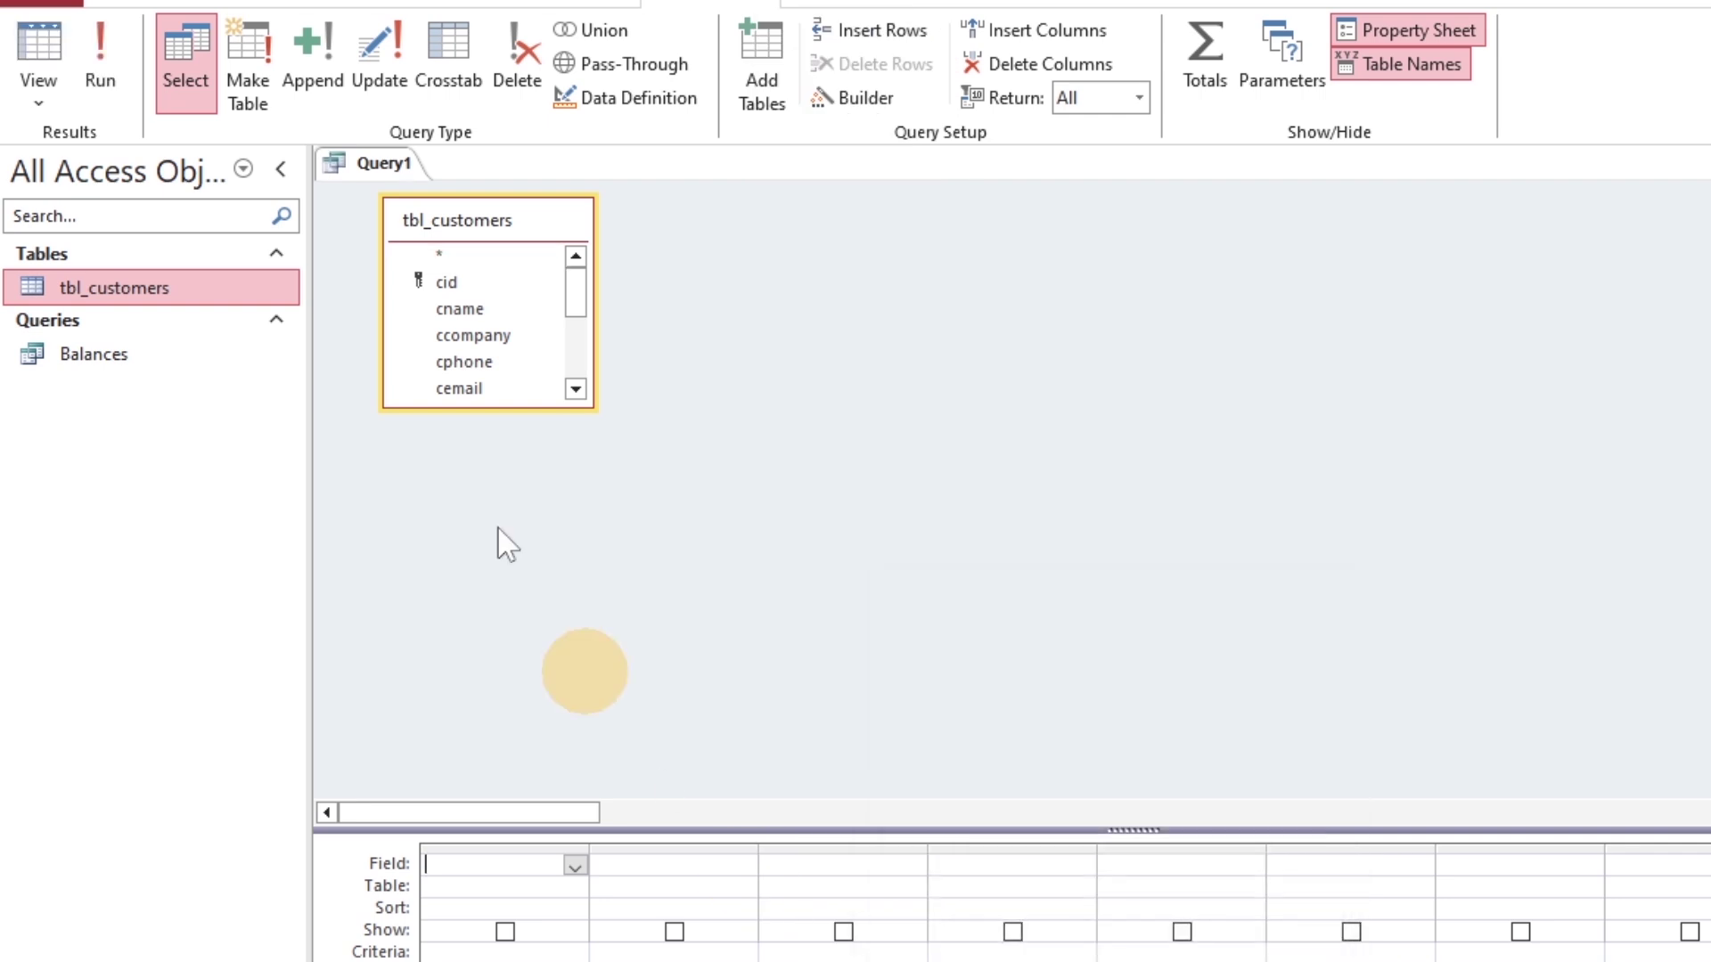
left_click_drag(473, 408, 473, 640)
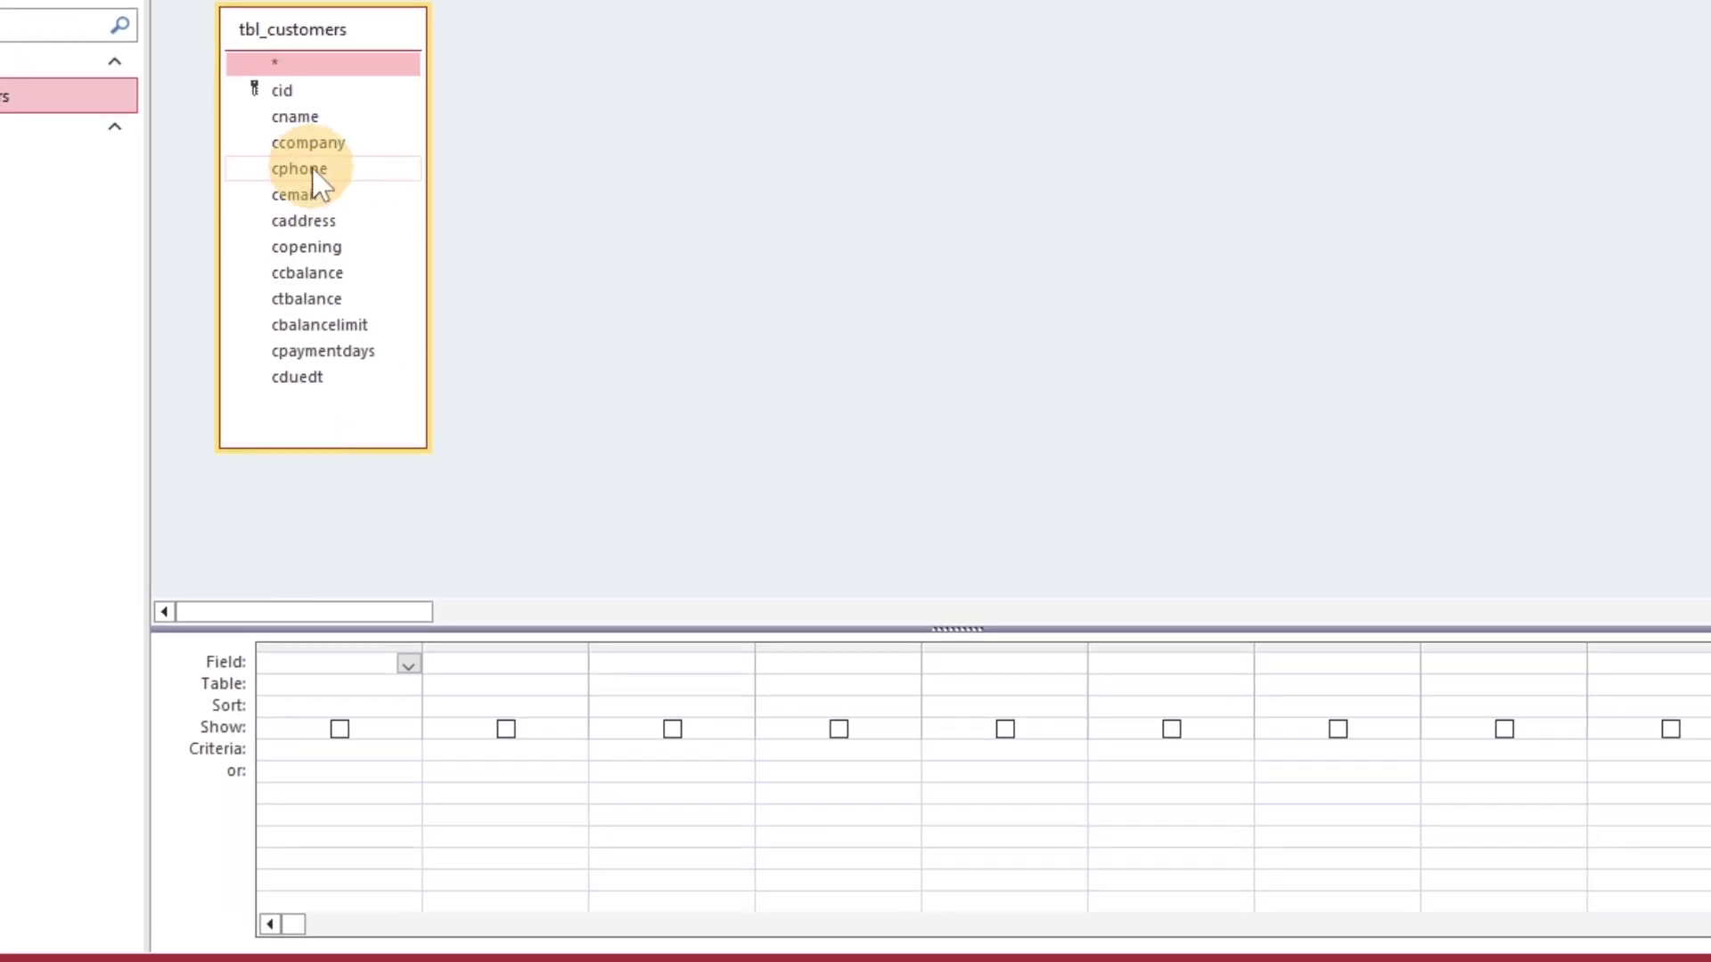
- Place cname, ccompany, ctbalance and cbalancelimit as the first four query columns
left_click(325, 124)
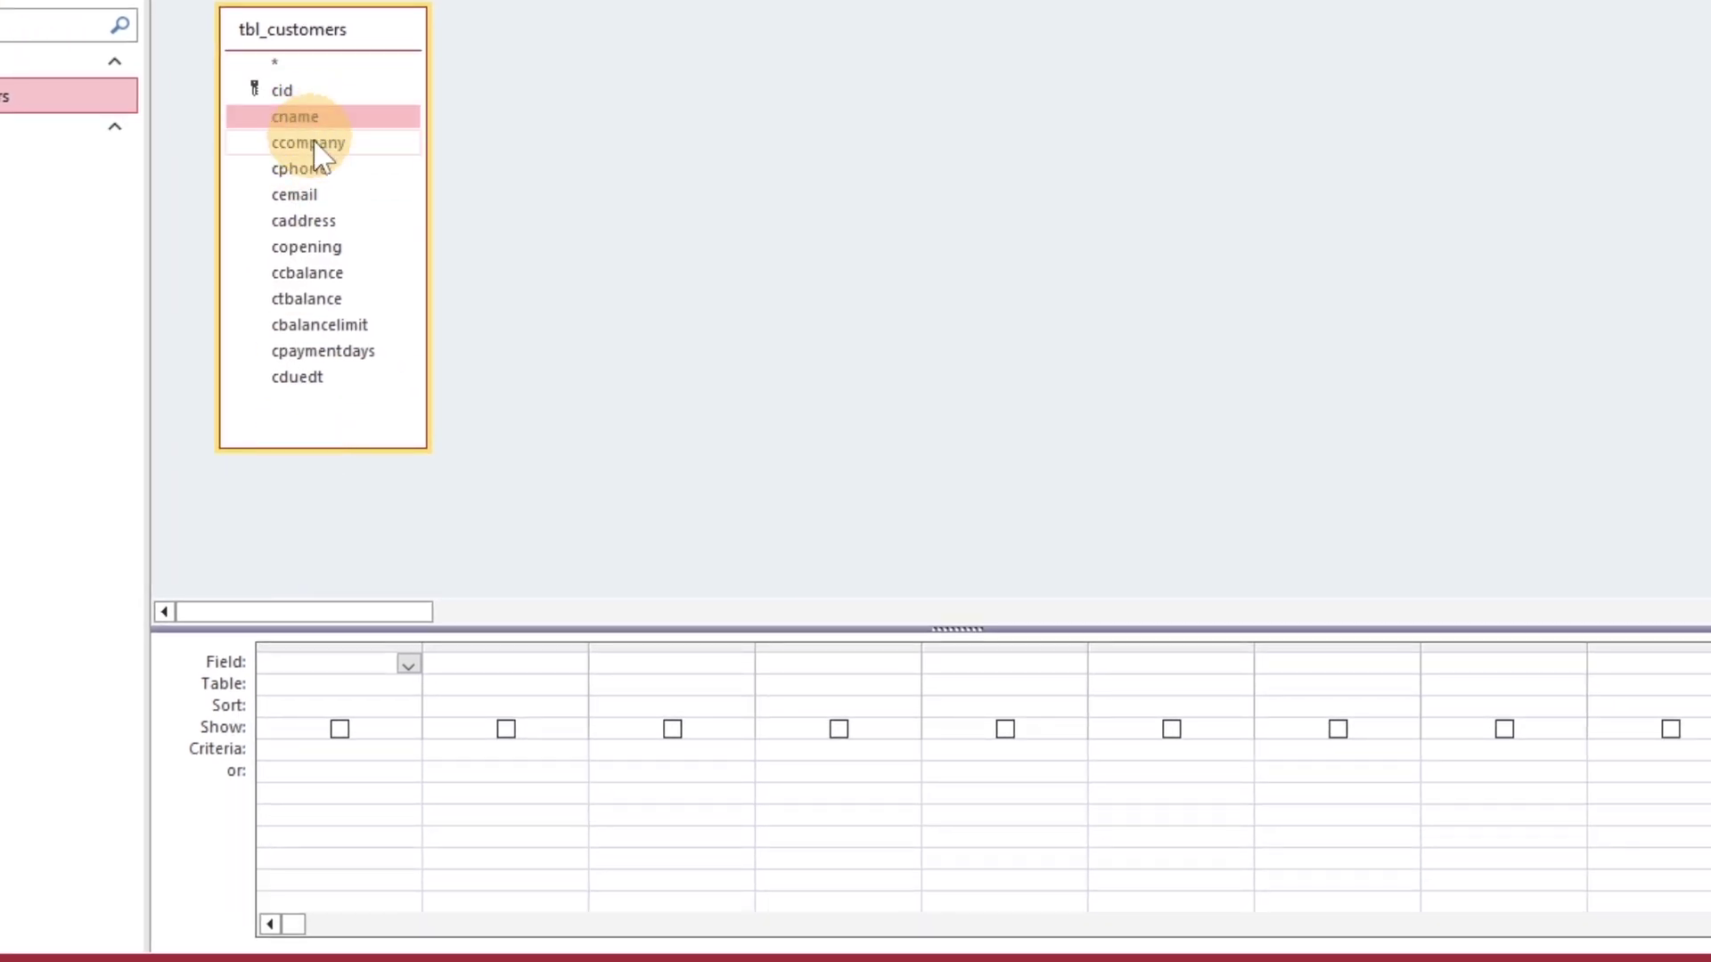
left_click(322, 143, "shift")
left_click_drag(294, 114, 318, 665)
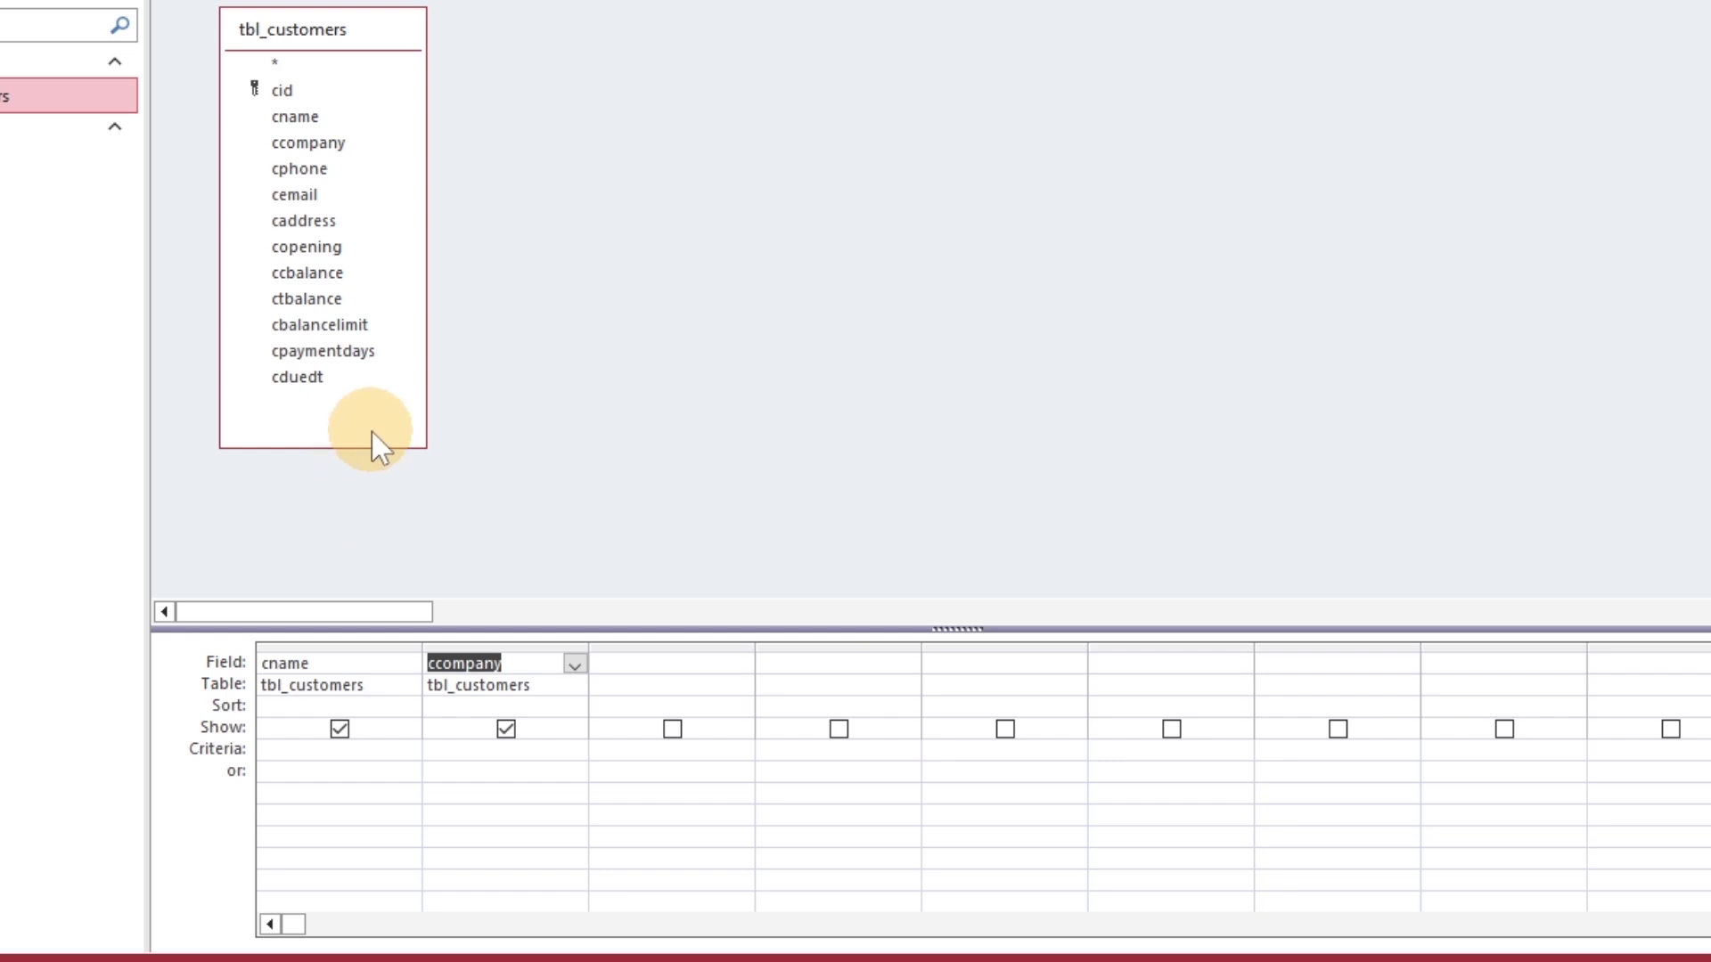
left_click(330, 171)
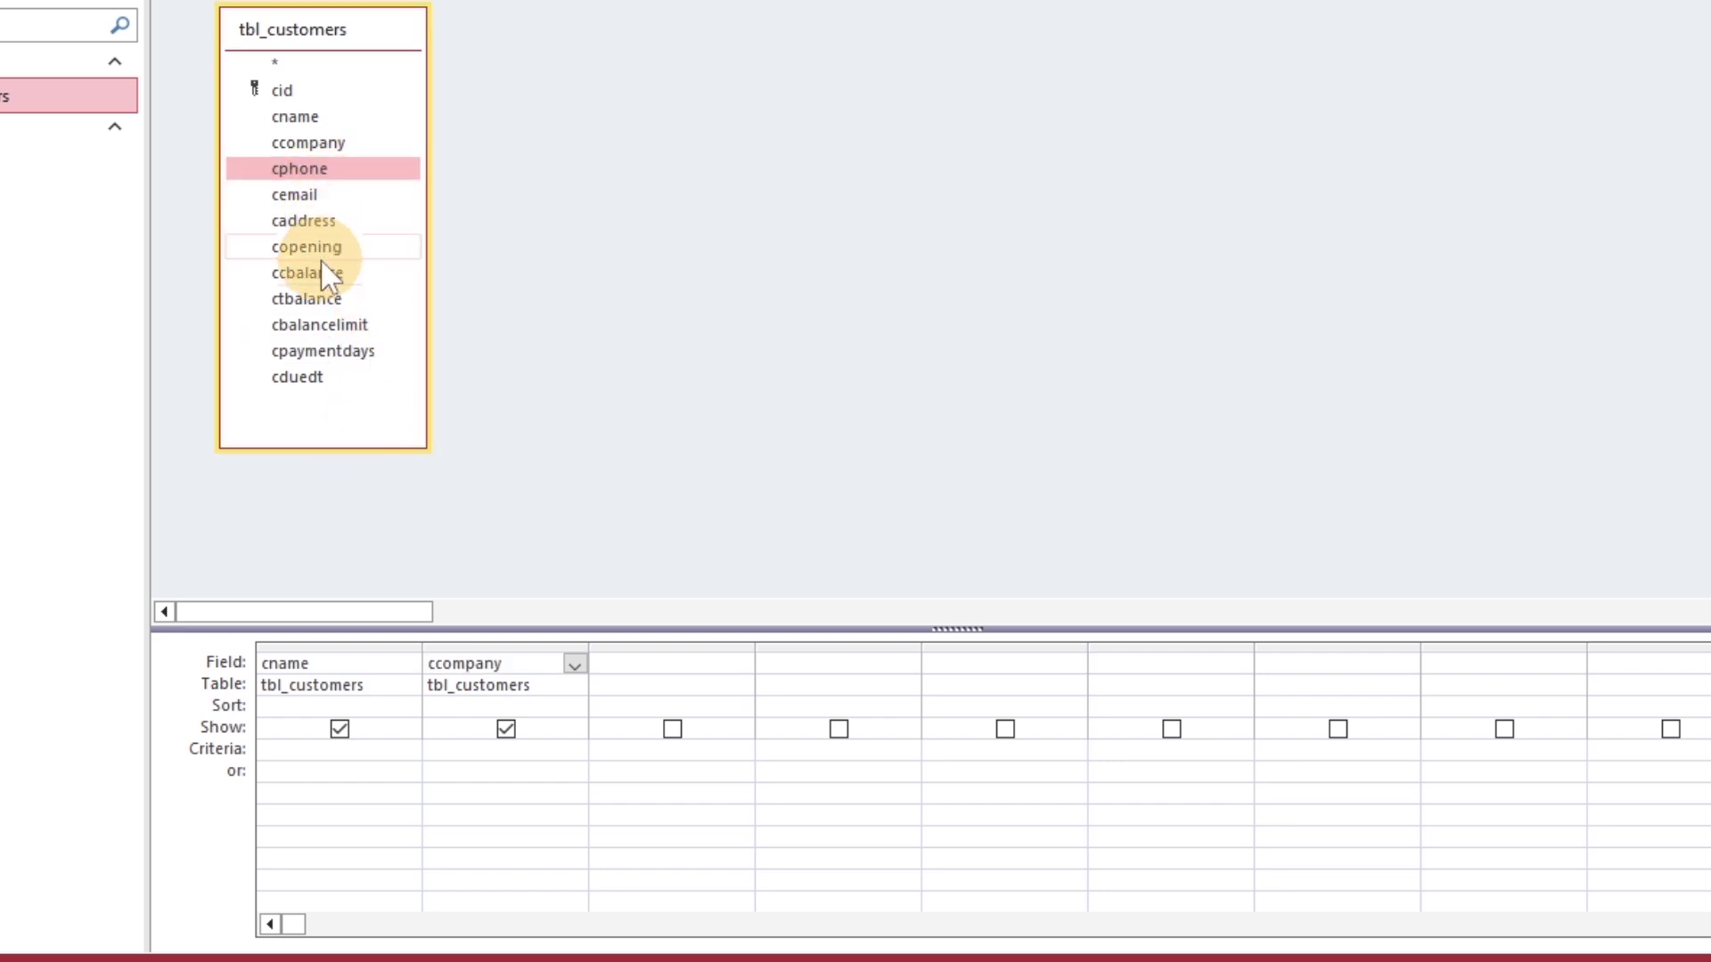
left_click(322, 298)
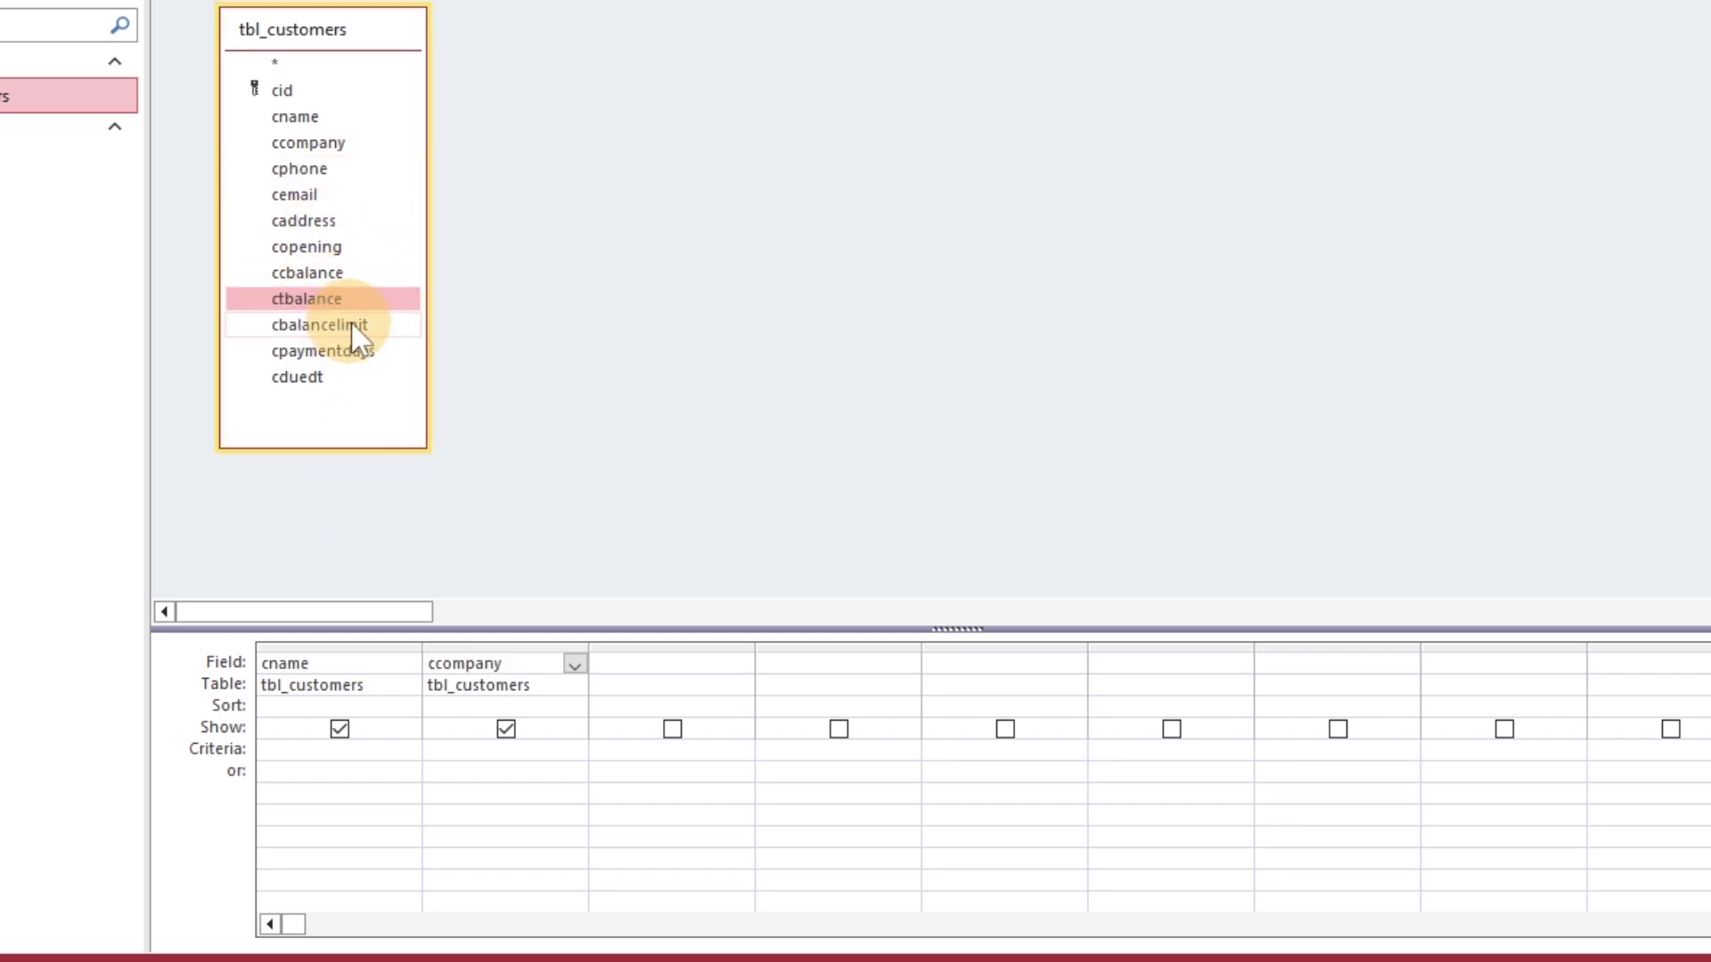
left_click_drag(369, 375, 646, 670)
left_click(955, 661)
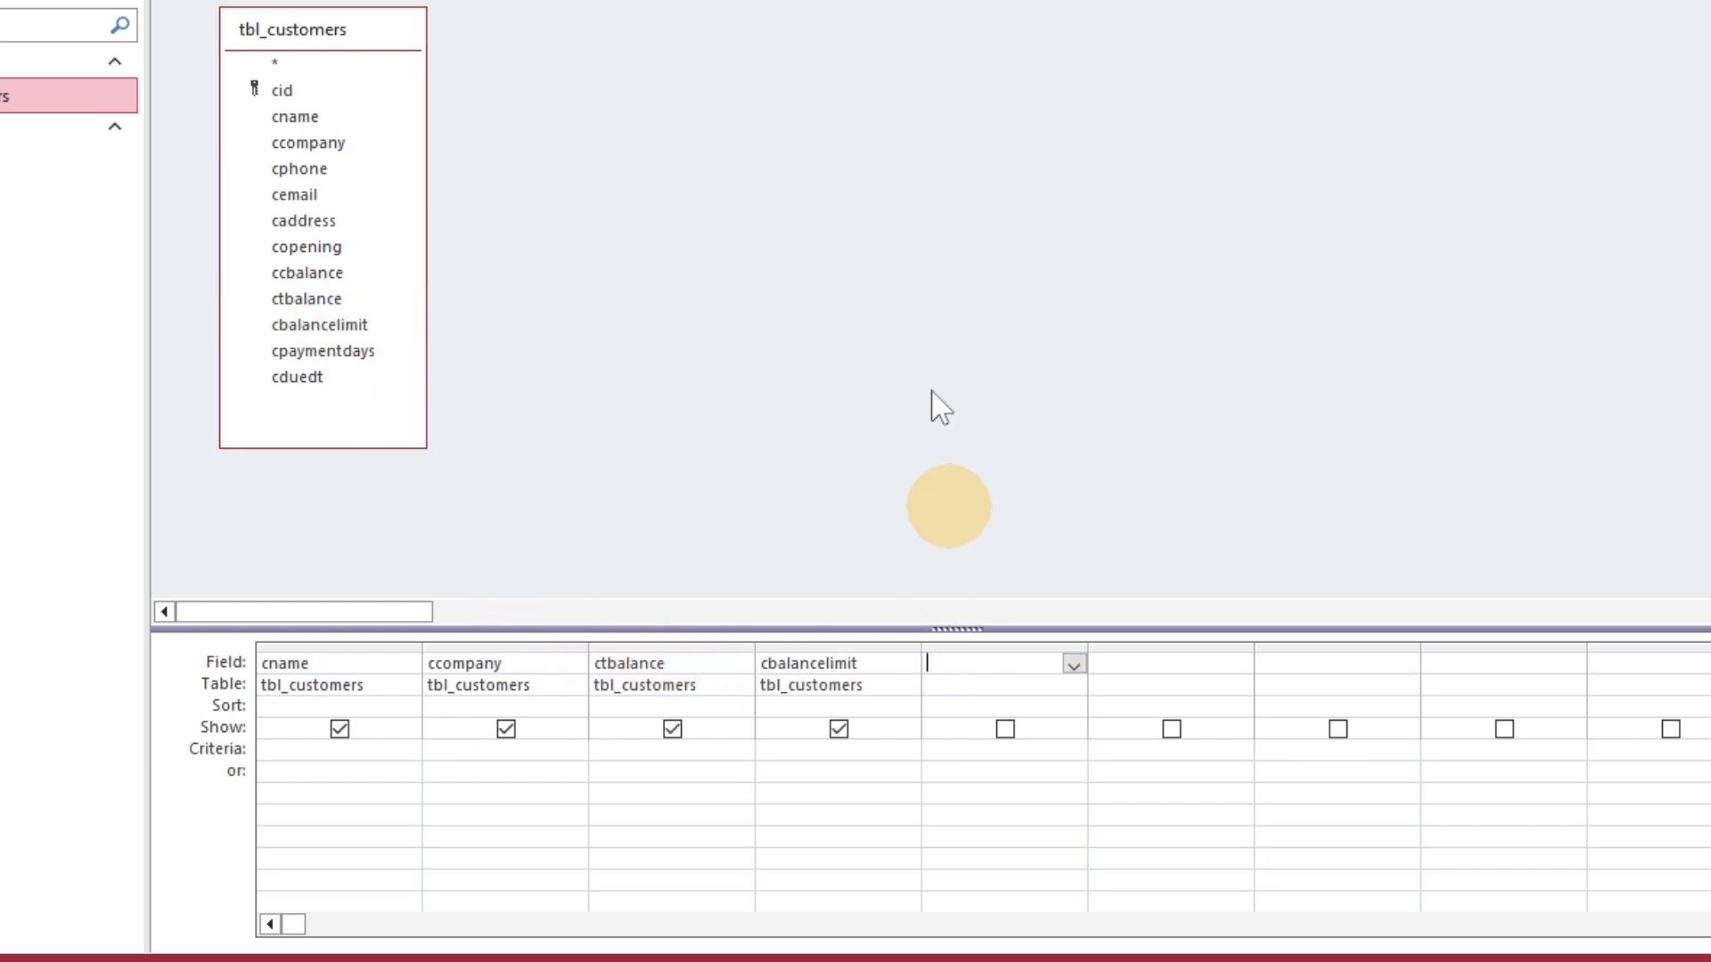
left_click(677, 114)
left_click_drag(775, 188, 668, 254)
type("iif(")
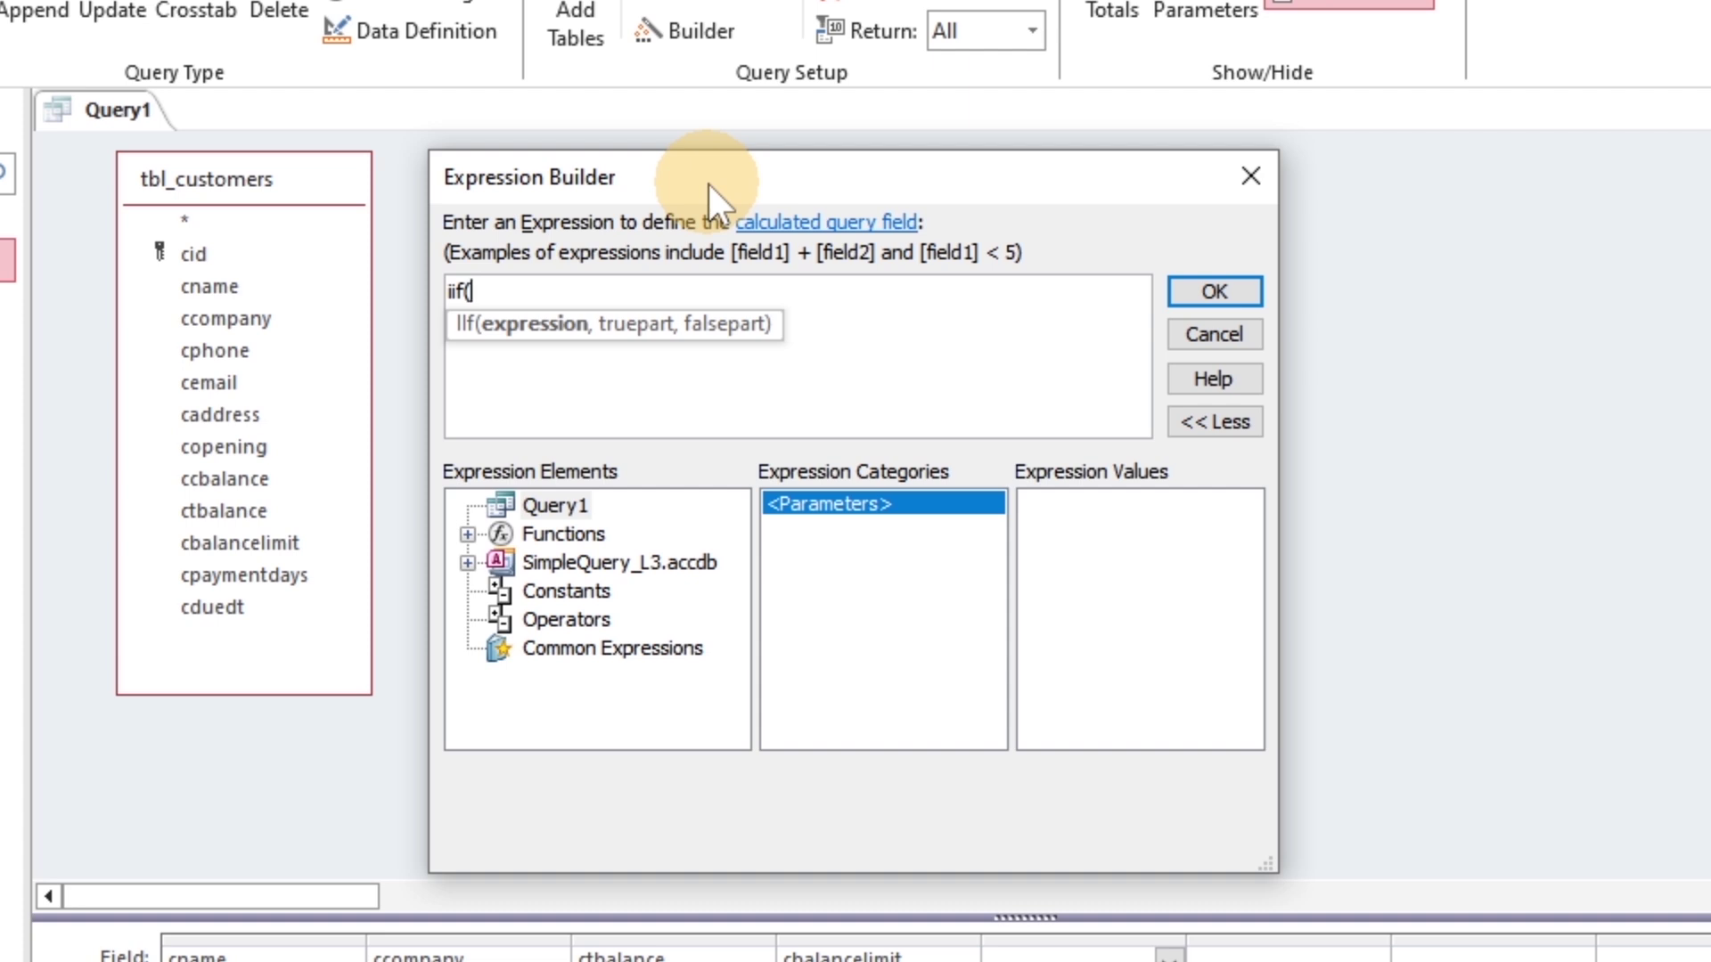
type("ctvak===")
key("BackSpace")
key("BackSpace")
key("BackSpace")
key("BackSpace")
key("BackSpace")
key("BackSpace")
key("BackSpace")
key("BackSpace")
type("ctba")
key("Escape")
key("Escape")
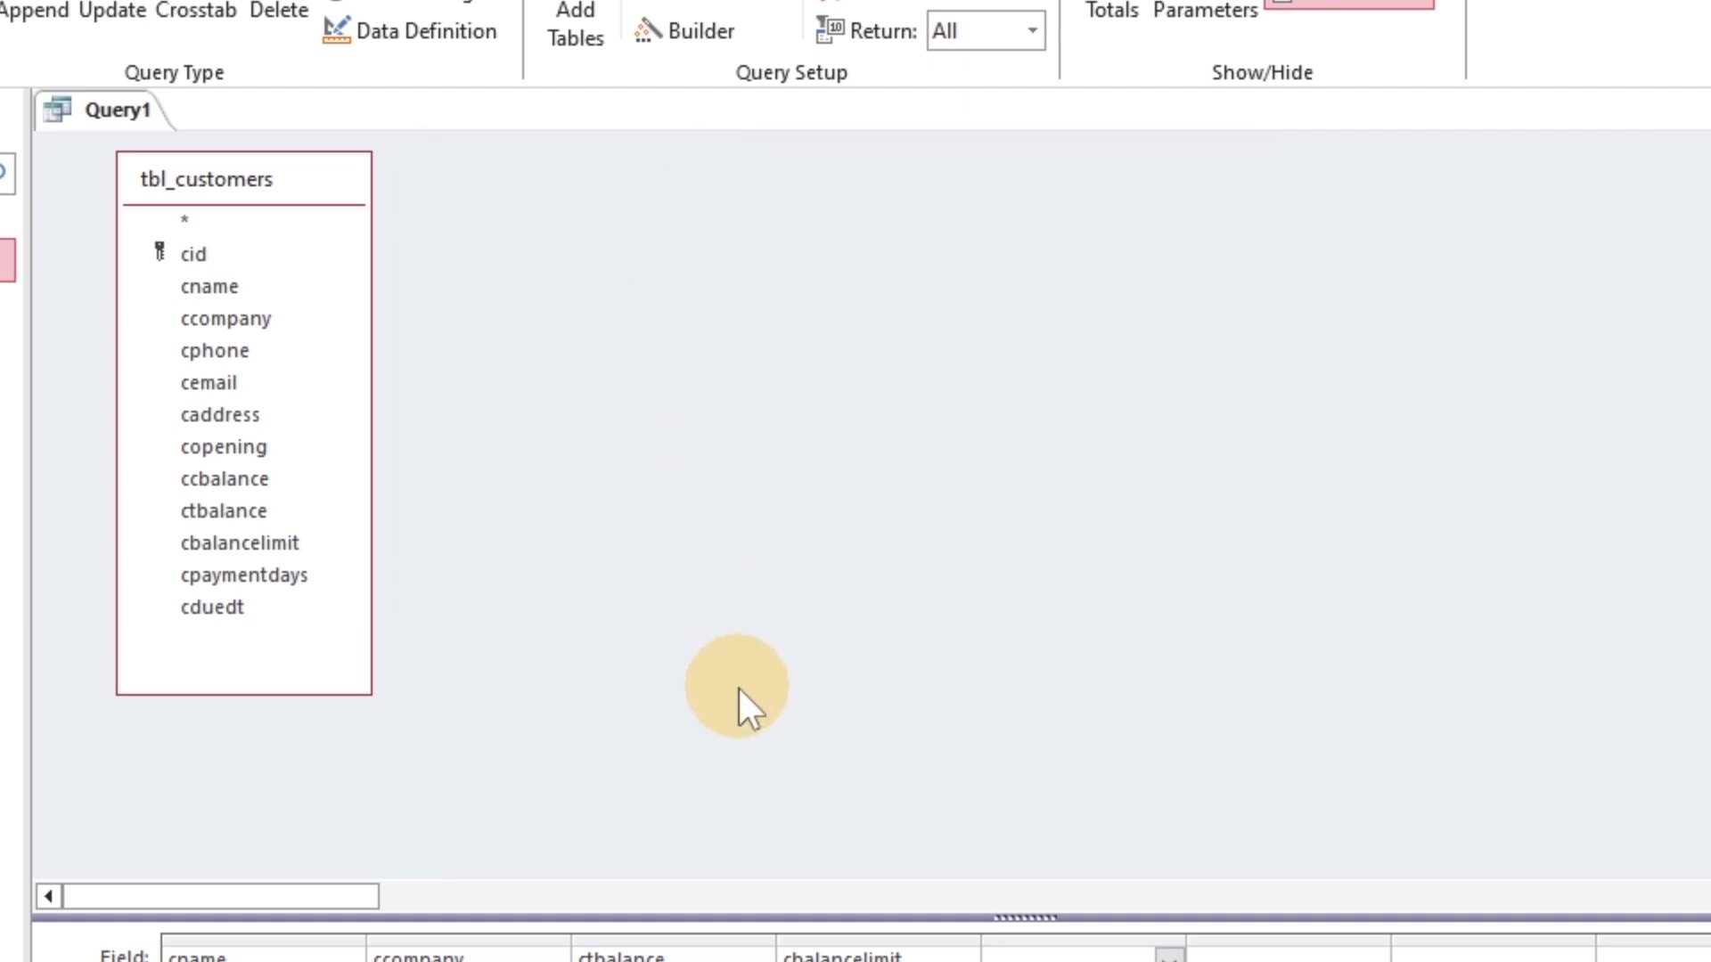
- Save the new query as Balance Status
key("ctrl+s")
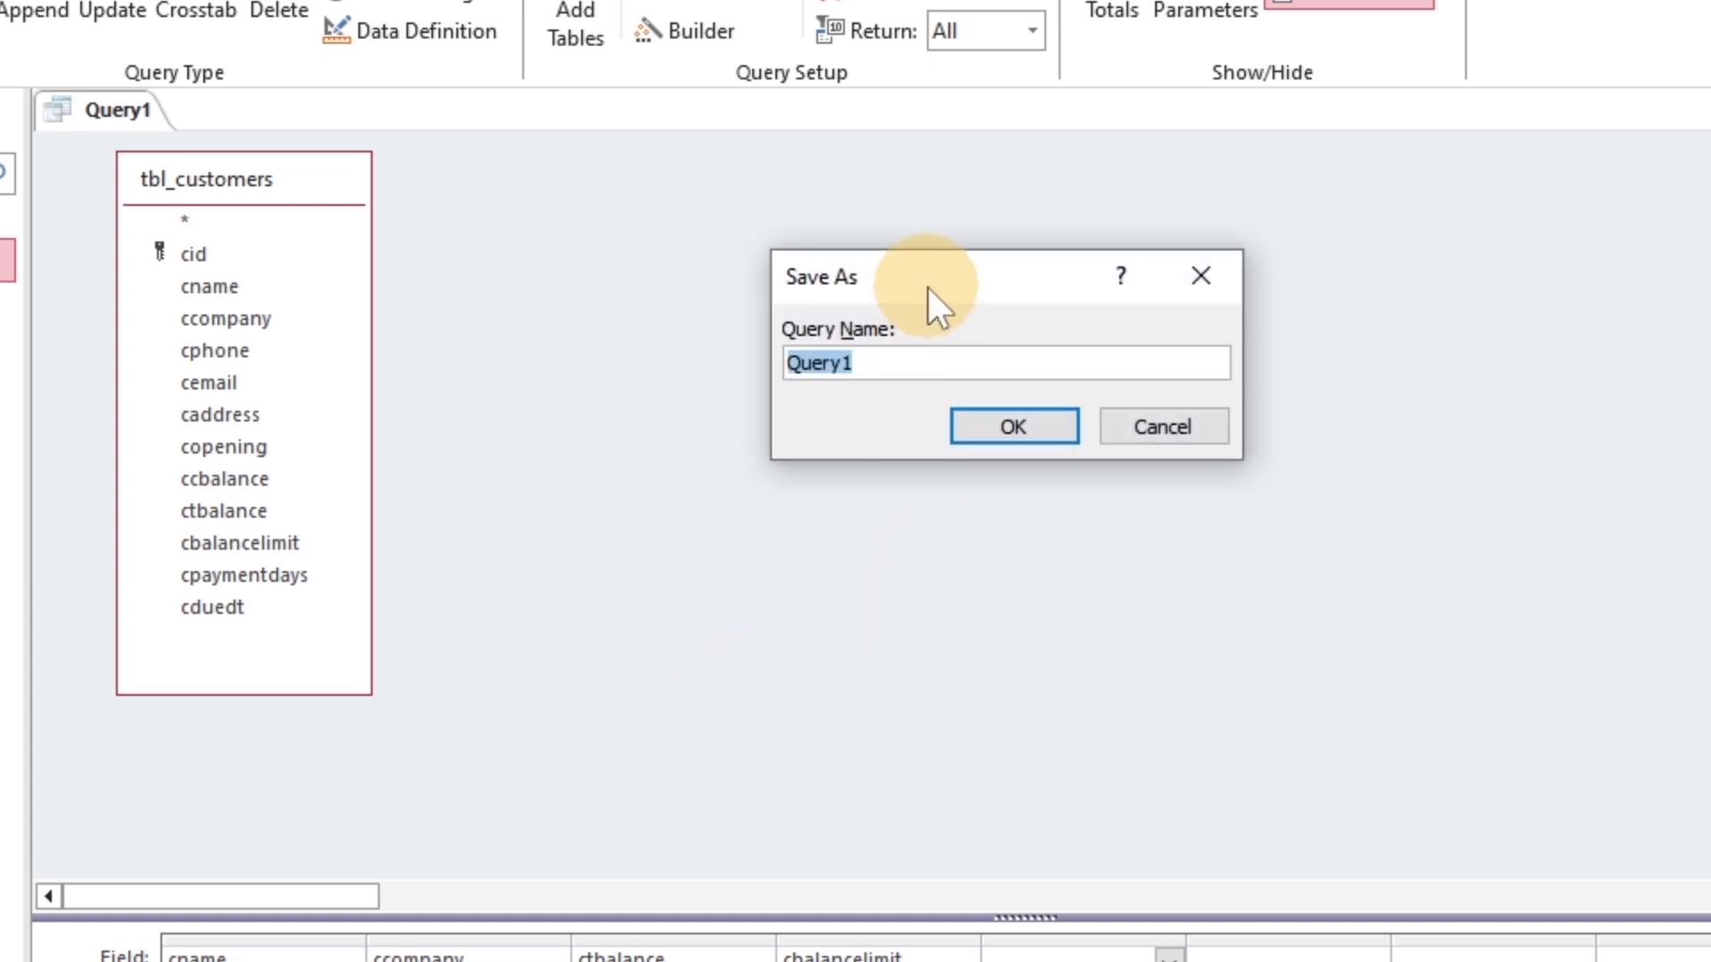
left_click_drag(926, 290, 595, 436)
type("Balance Status")
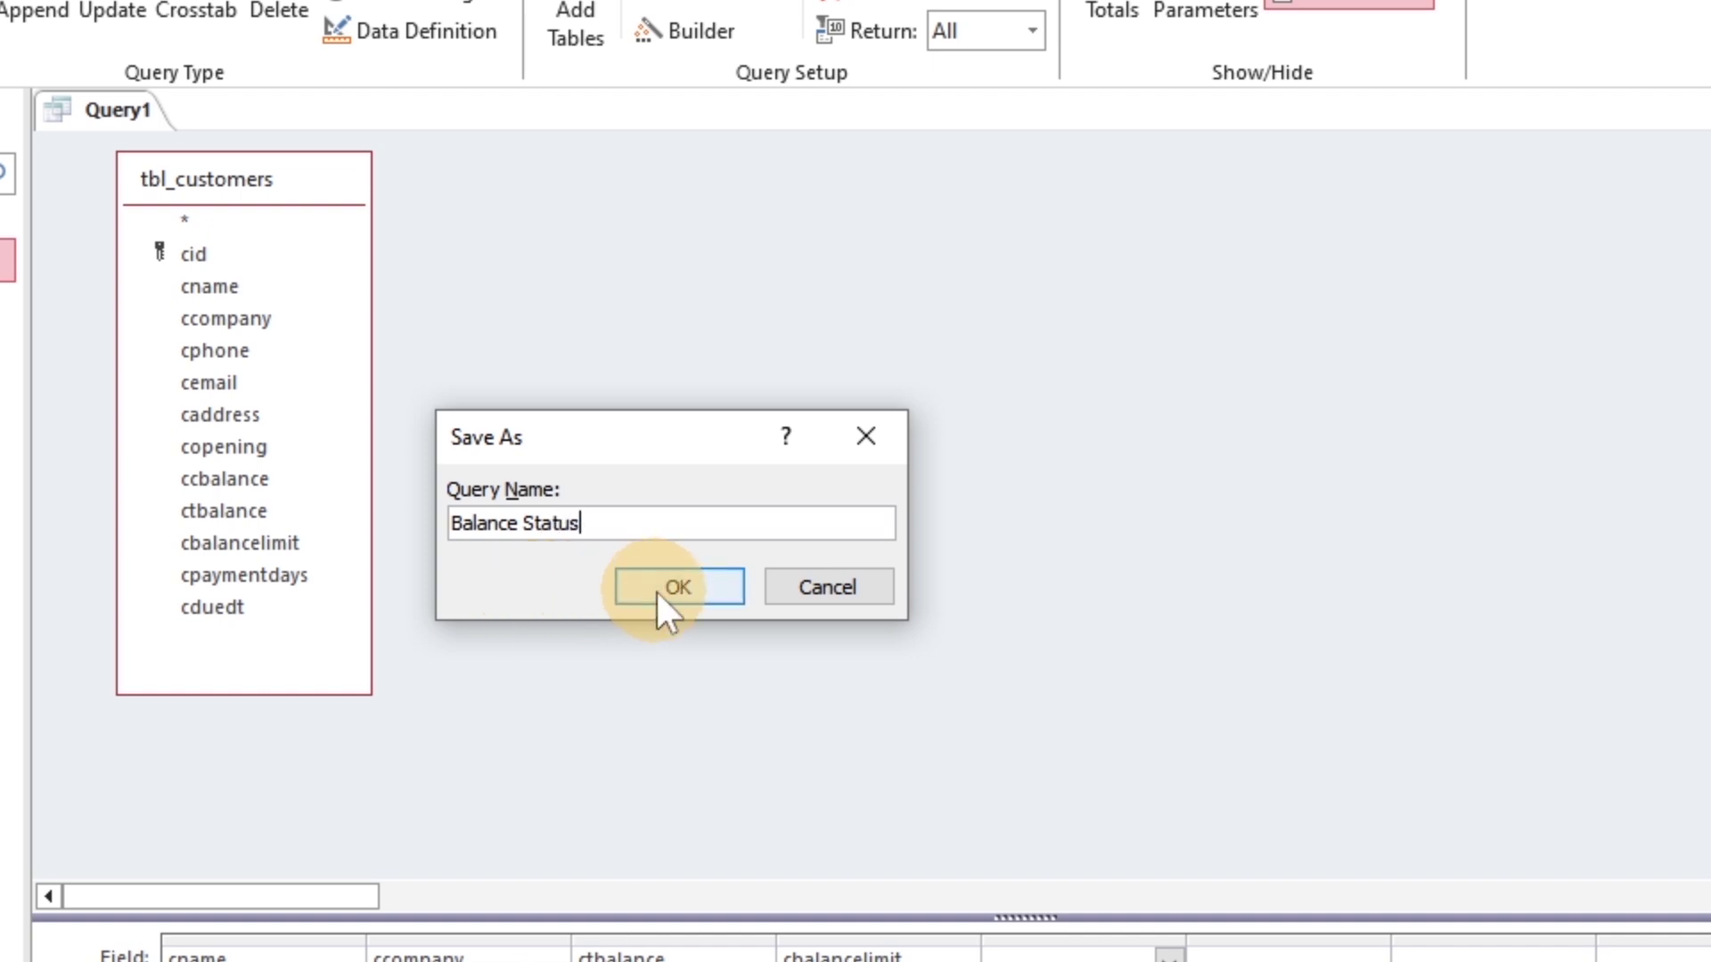
left_click(662, 585)
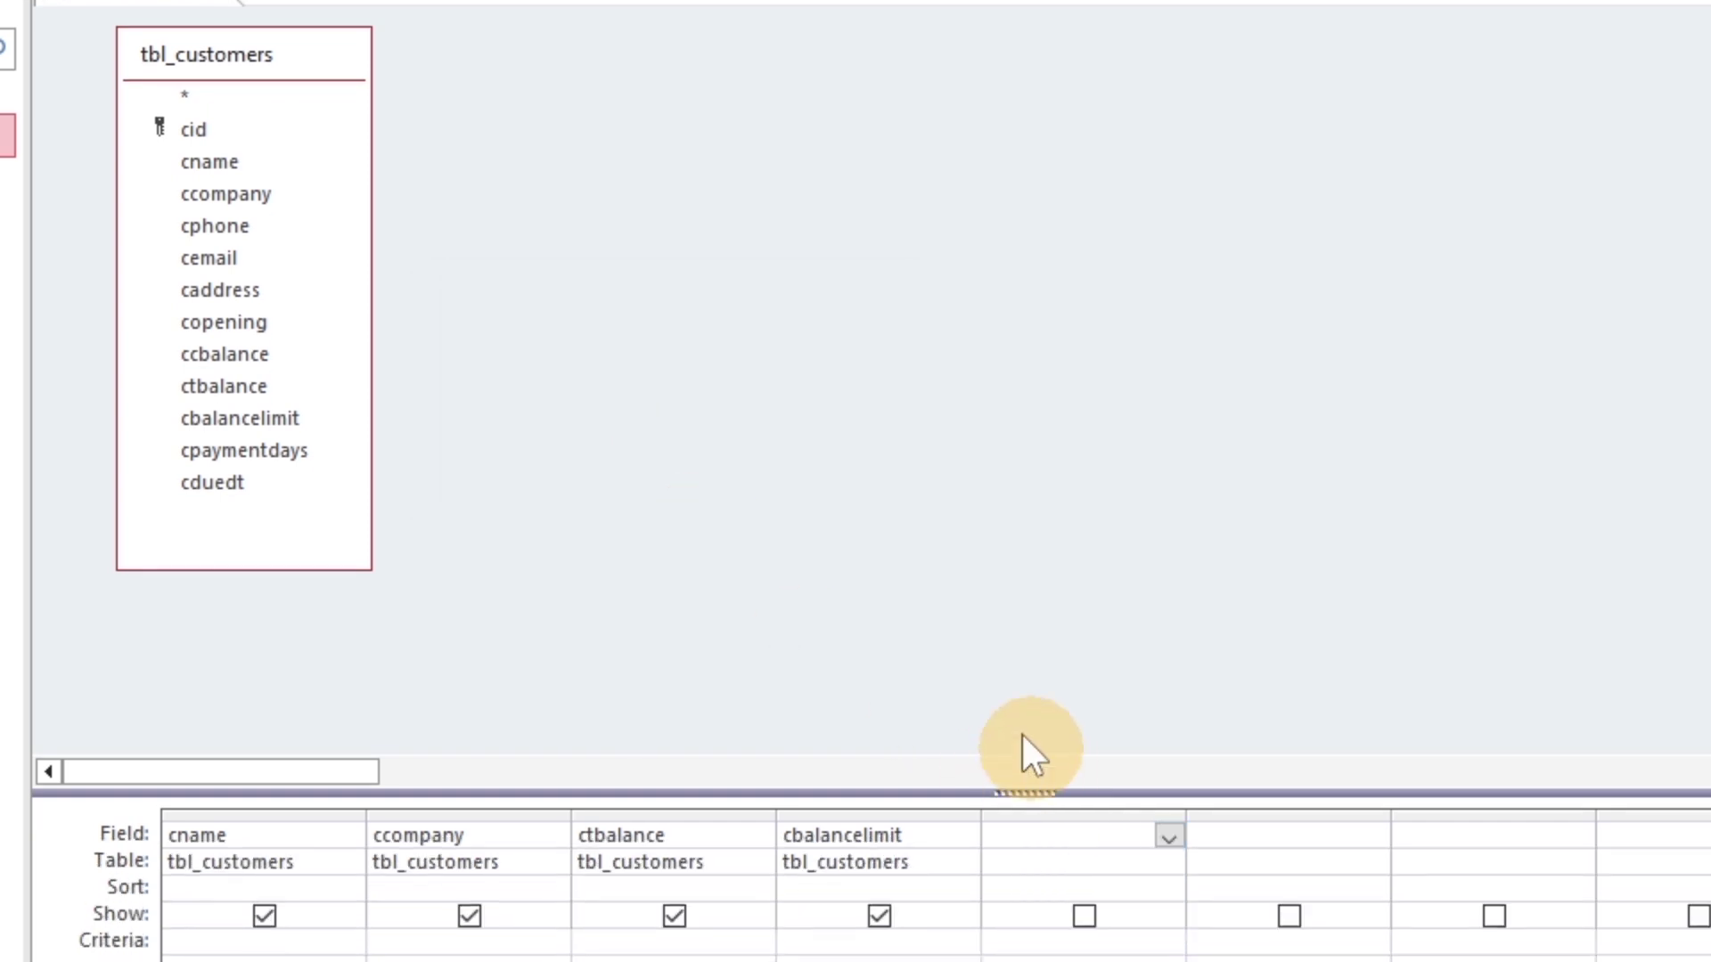
- Add a fifth column starus: IIf([ctbalance]>[cbalancelimit],"Over","Ok") via the Expression Builder
left_click(641, 107)
type("sta")
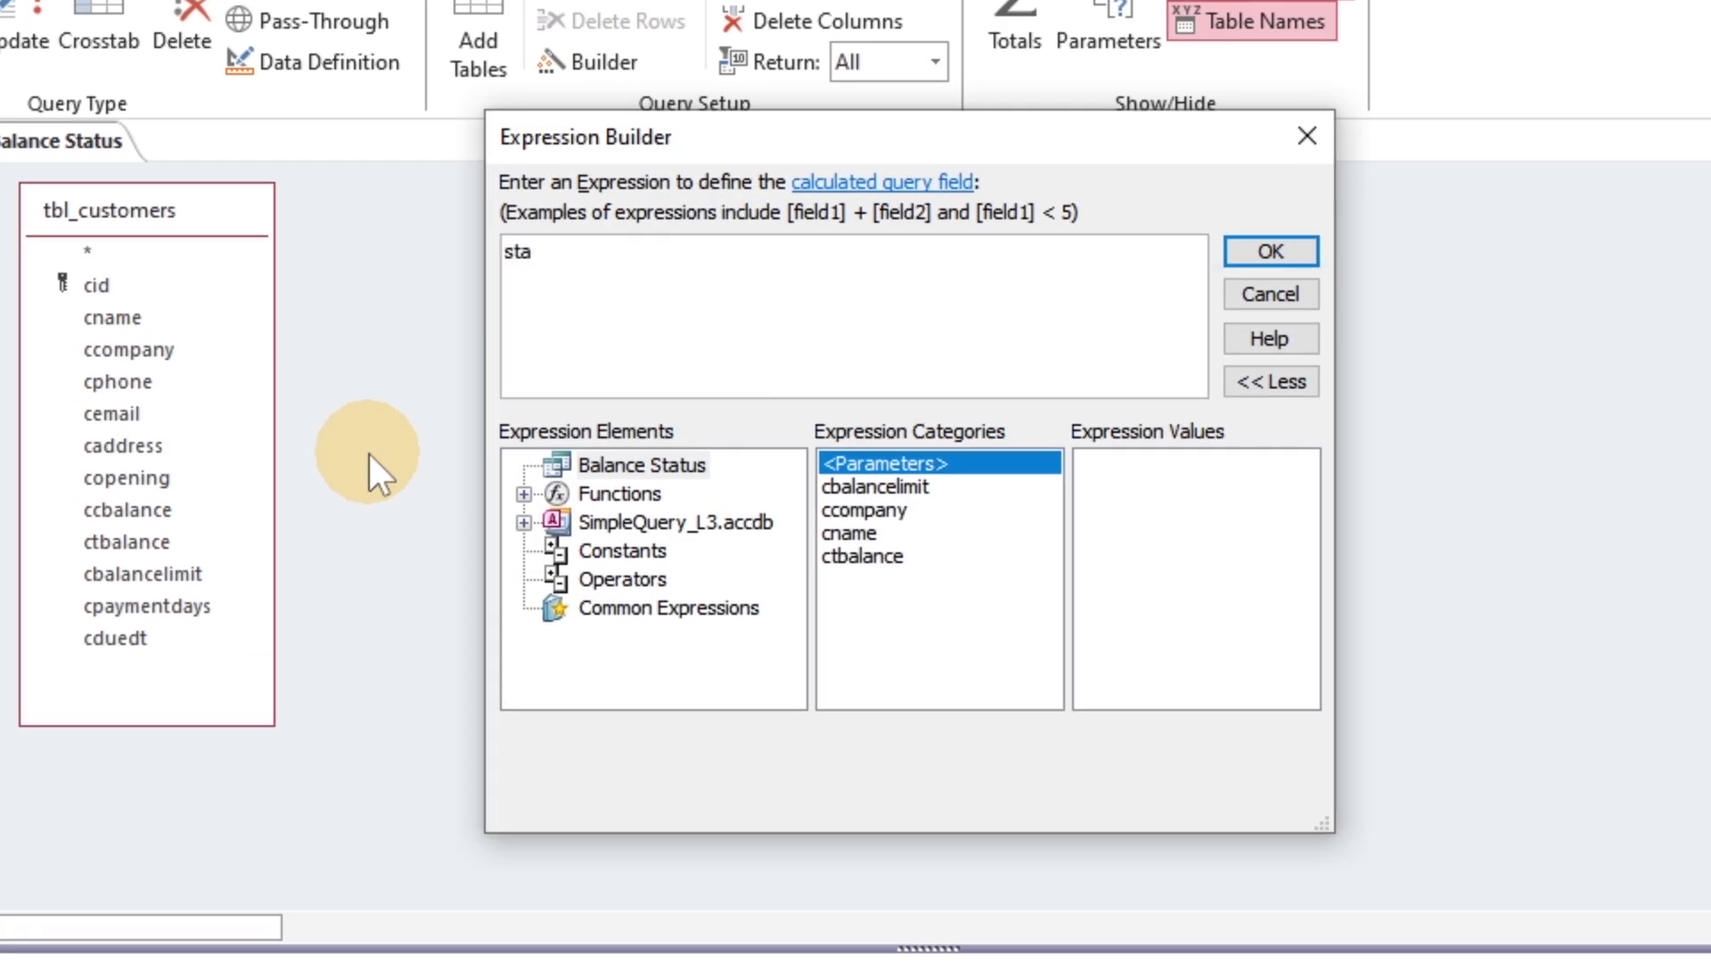
type("rus: ")
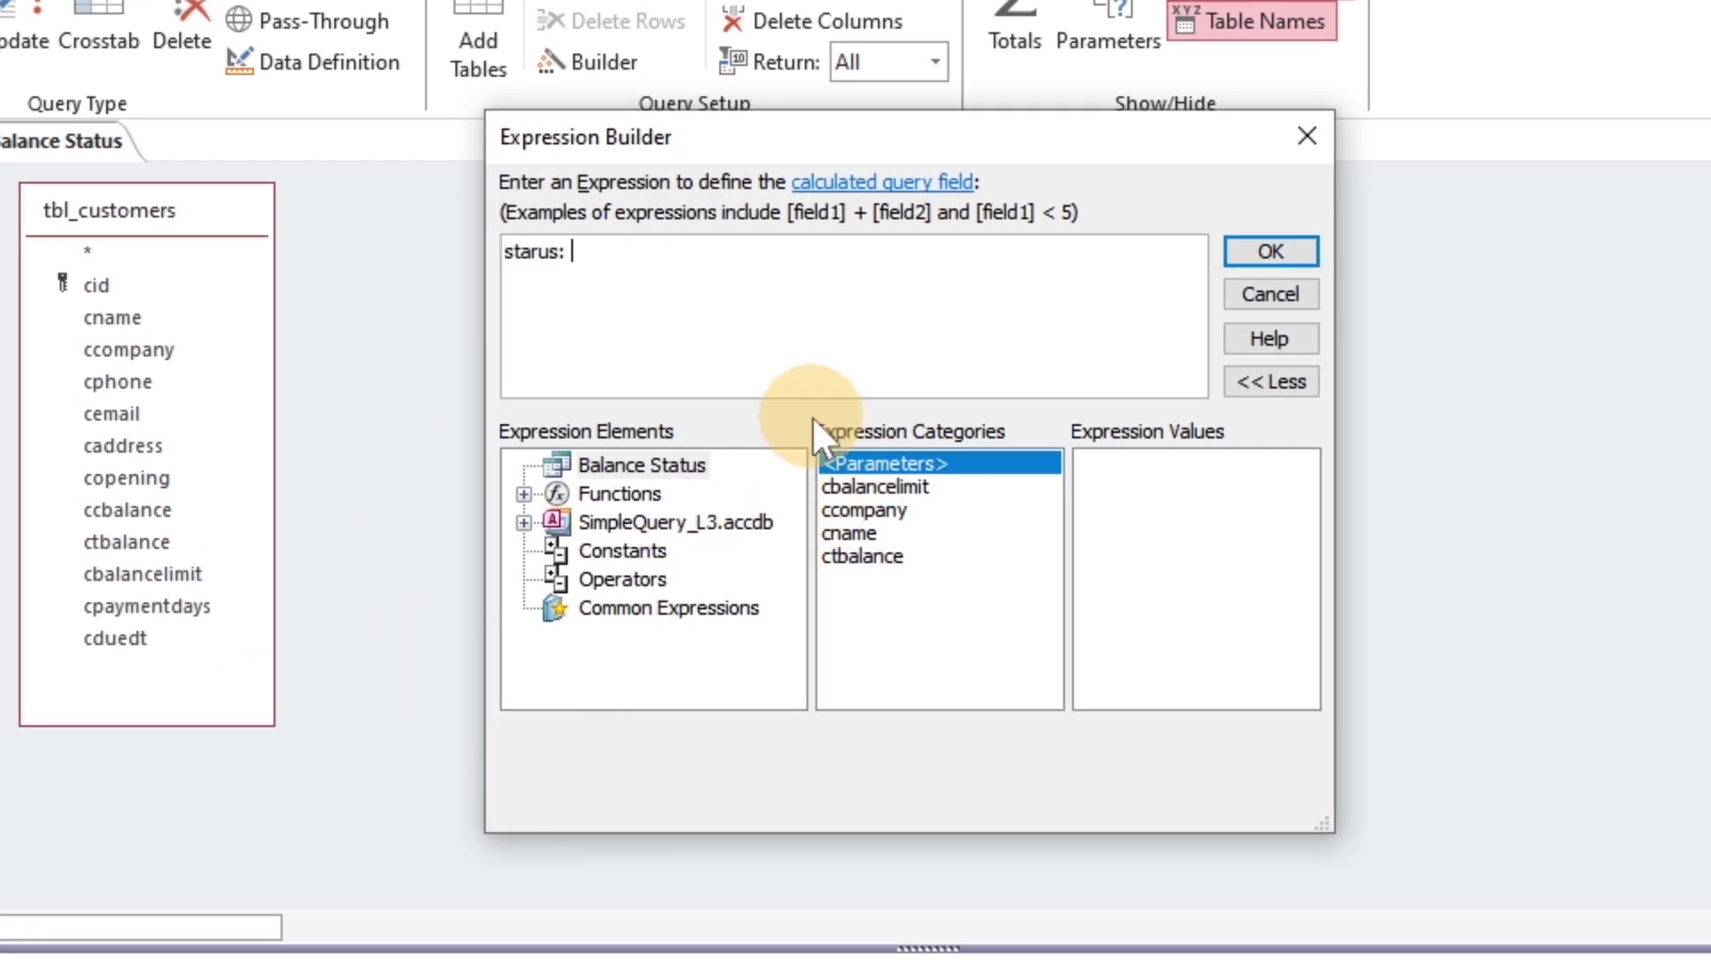
type("iif([ctbalance]>")
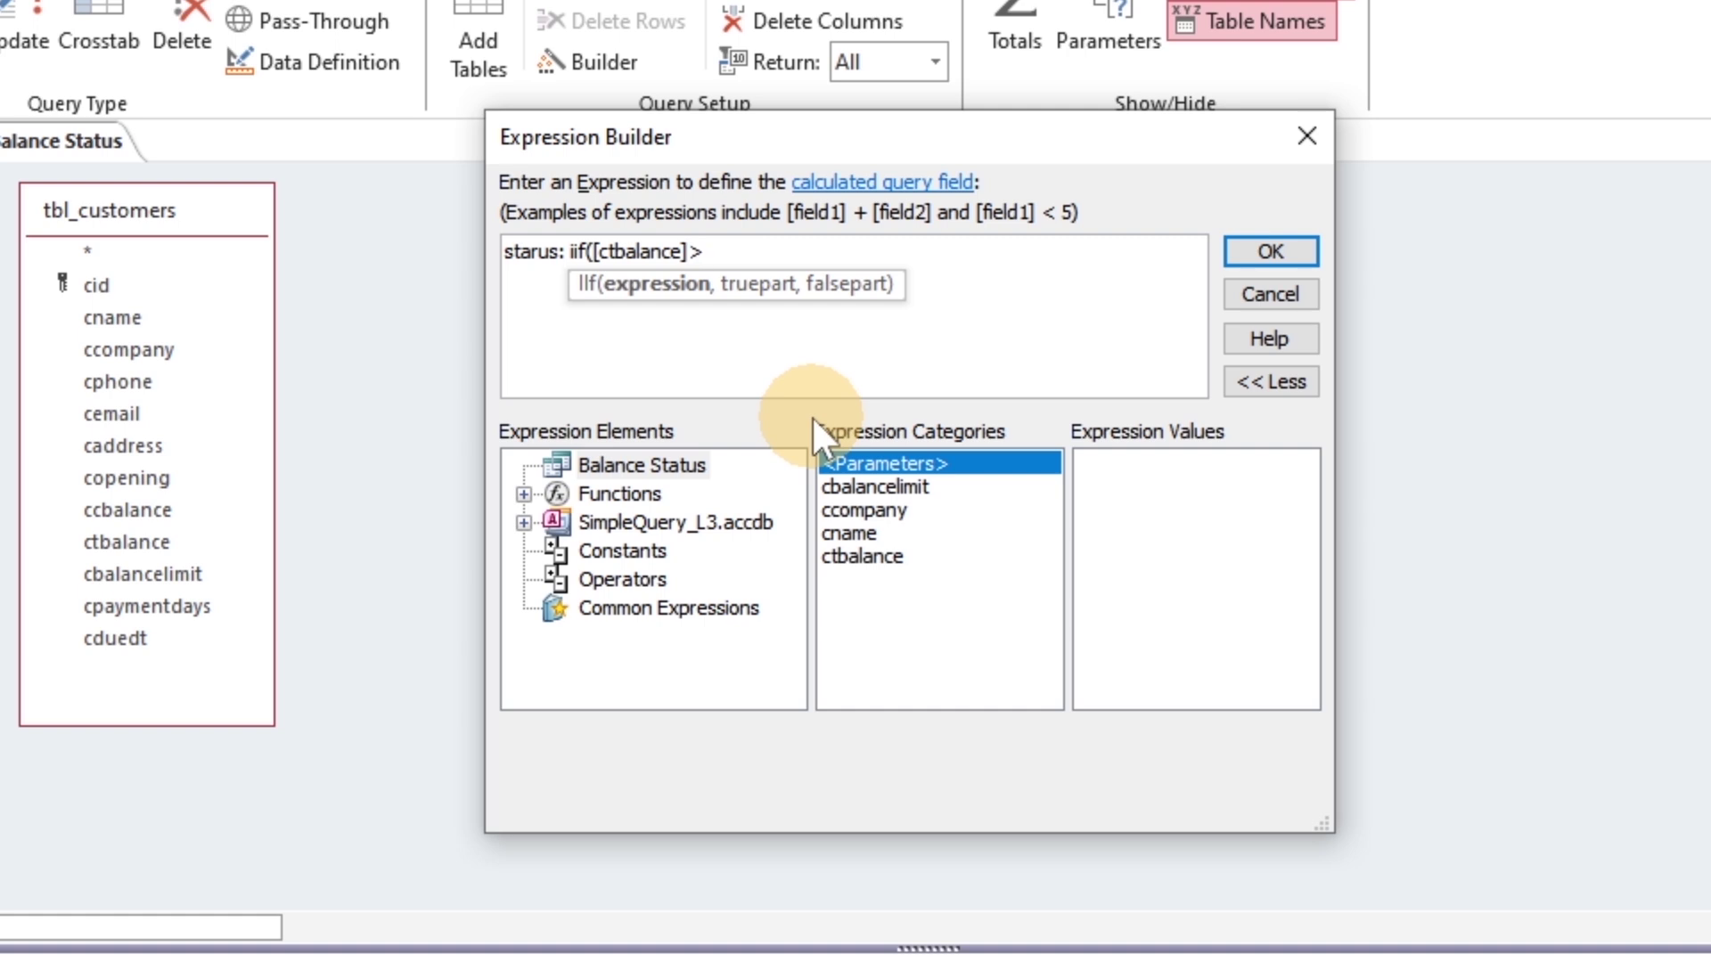
double_click(903, 484)
type(",\"Over")
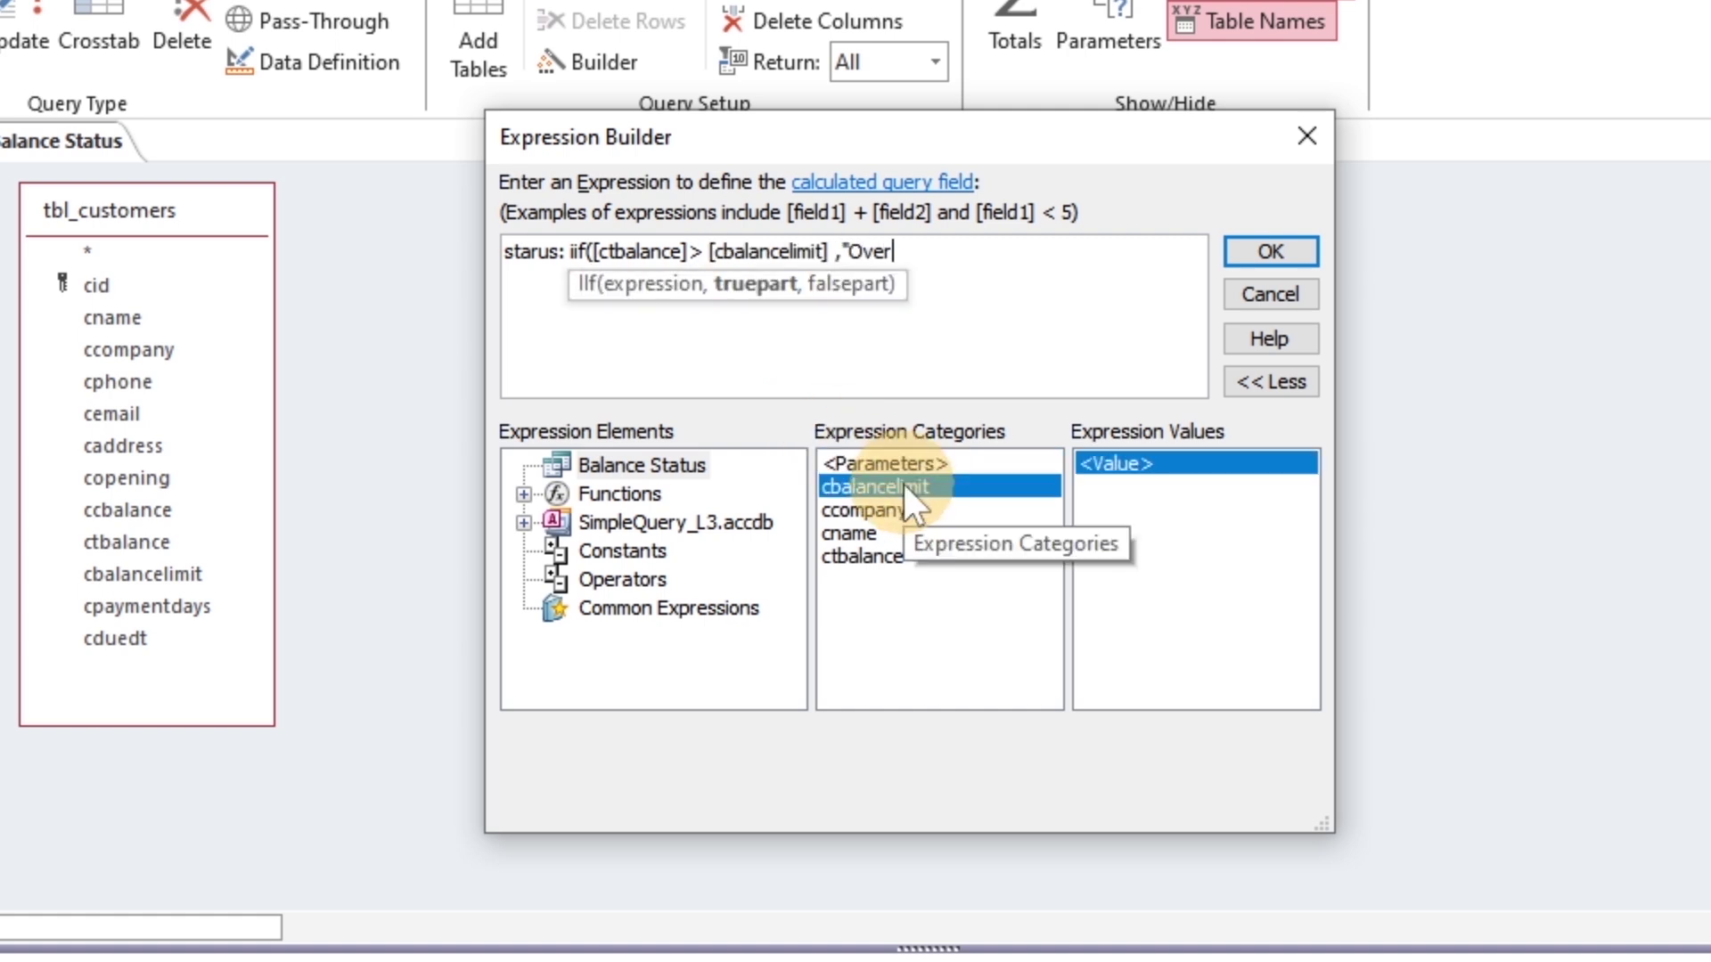
type("\",\"Ok\"")
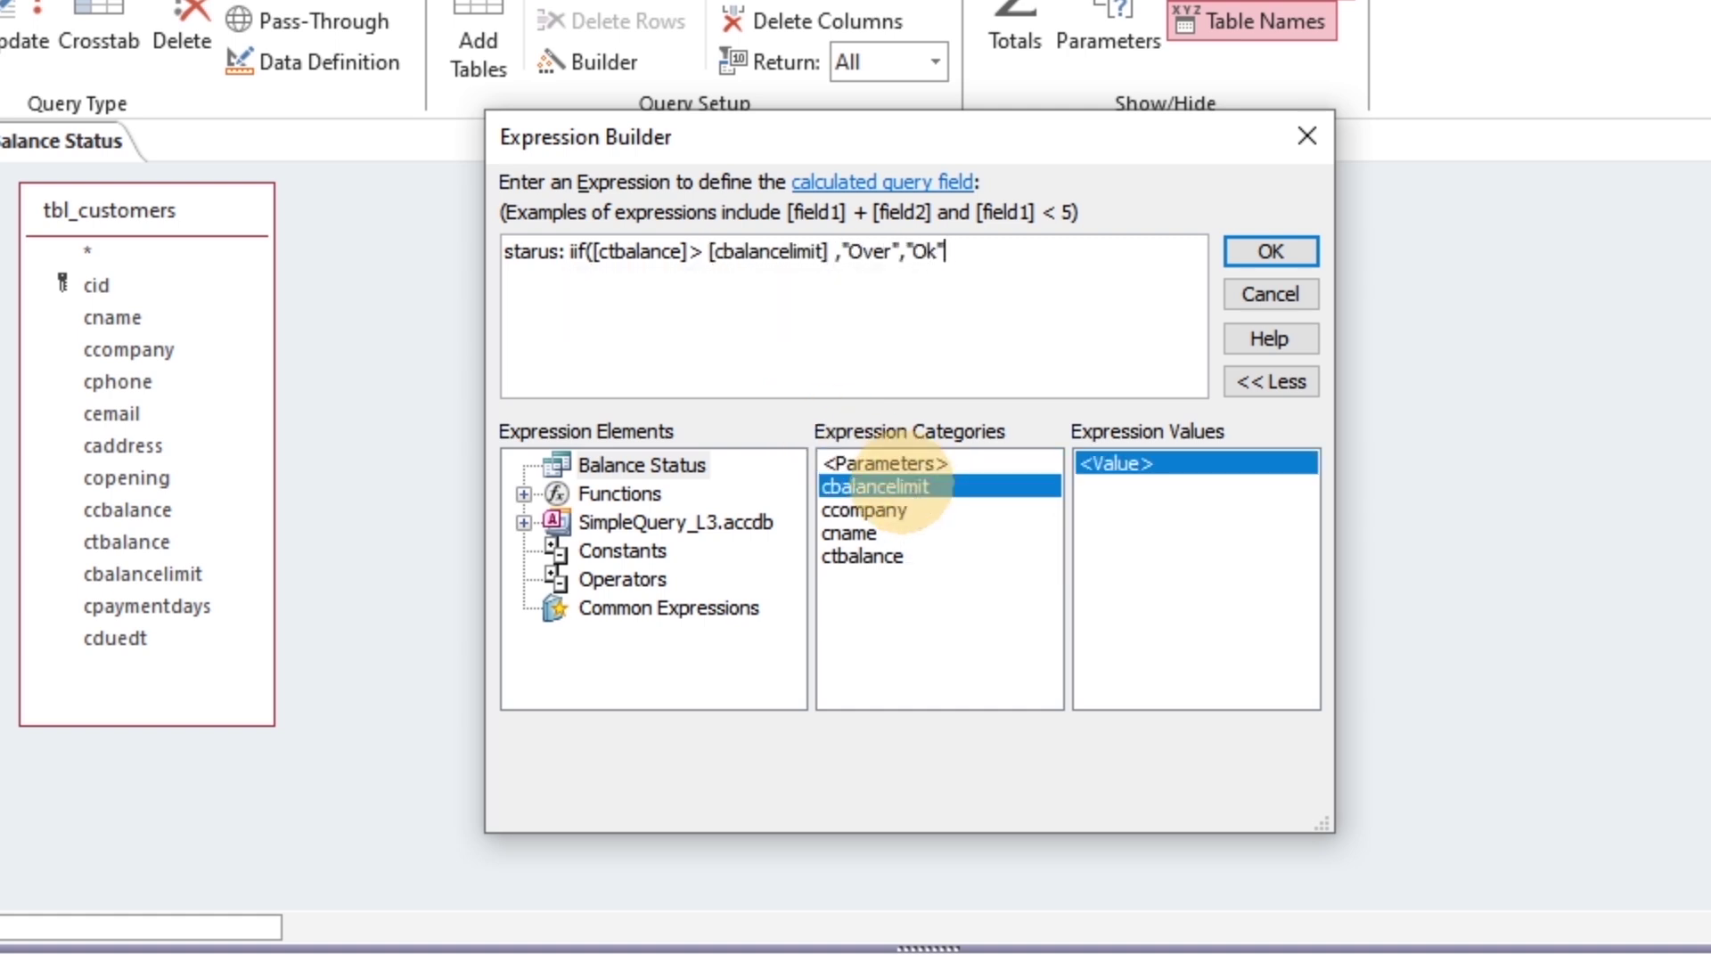
type(")")
left_click(1265, 251)
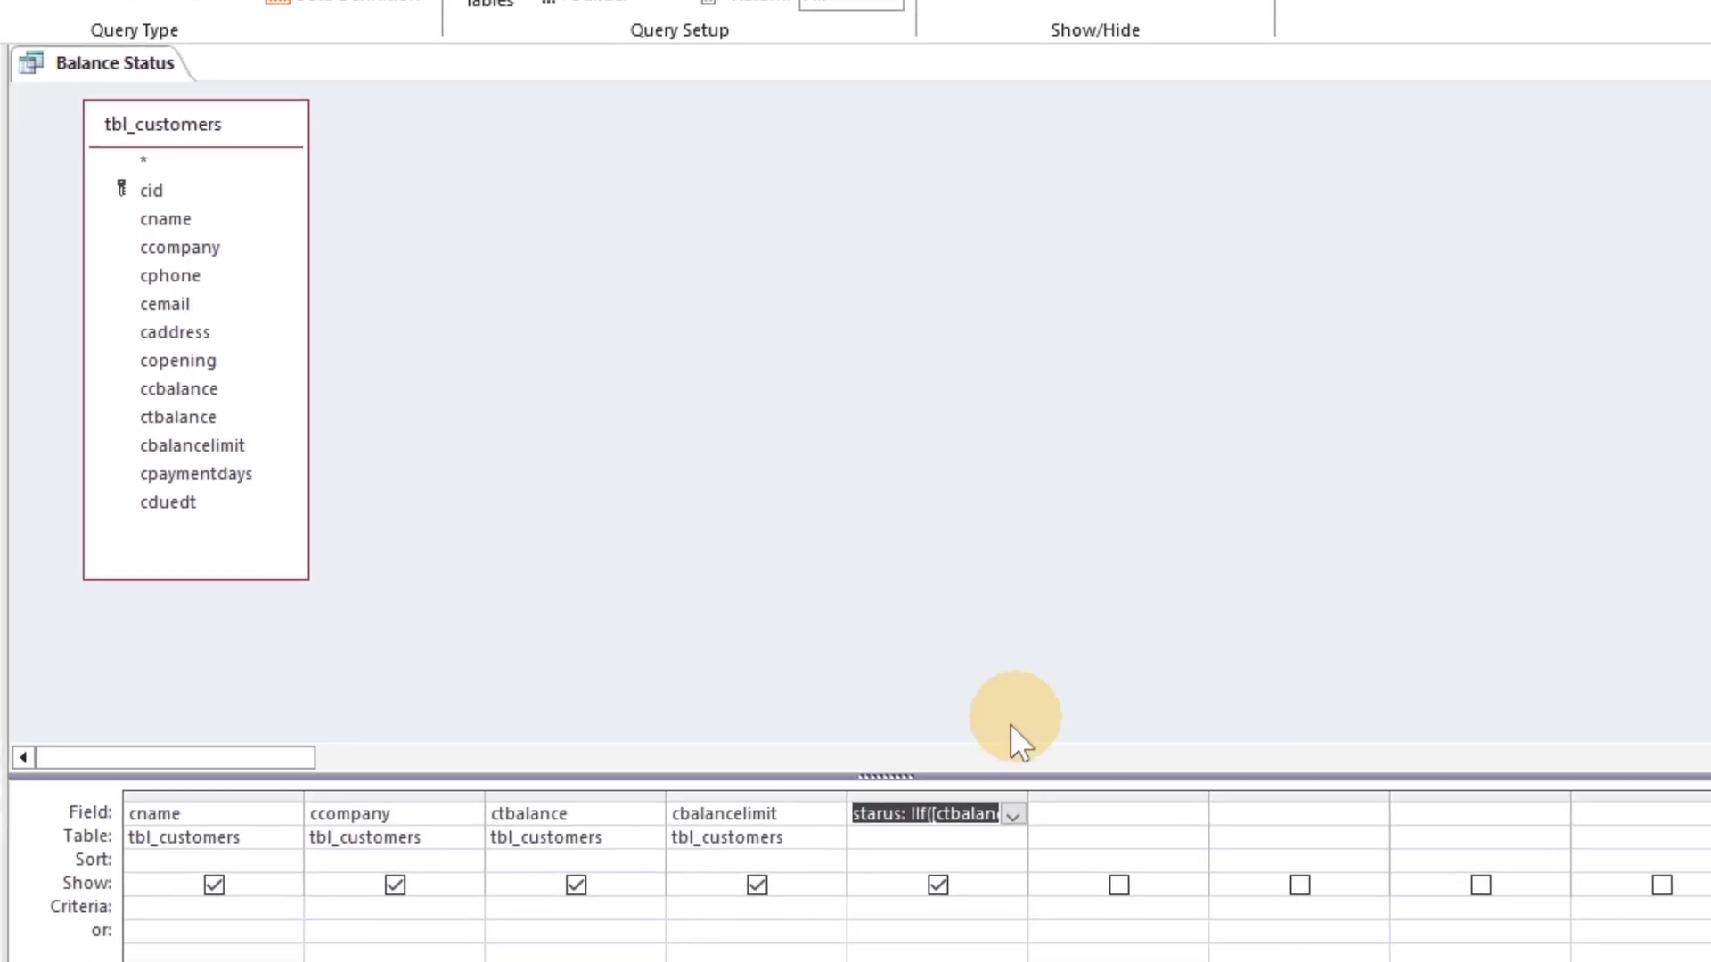
- Run the query and review the starus values for Mark, Anwar, William and Robin
left_click(961, 814)
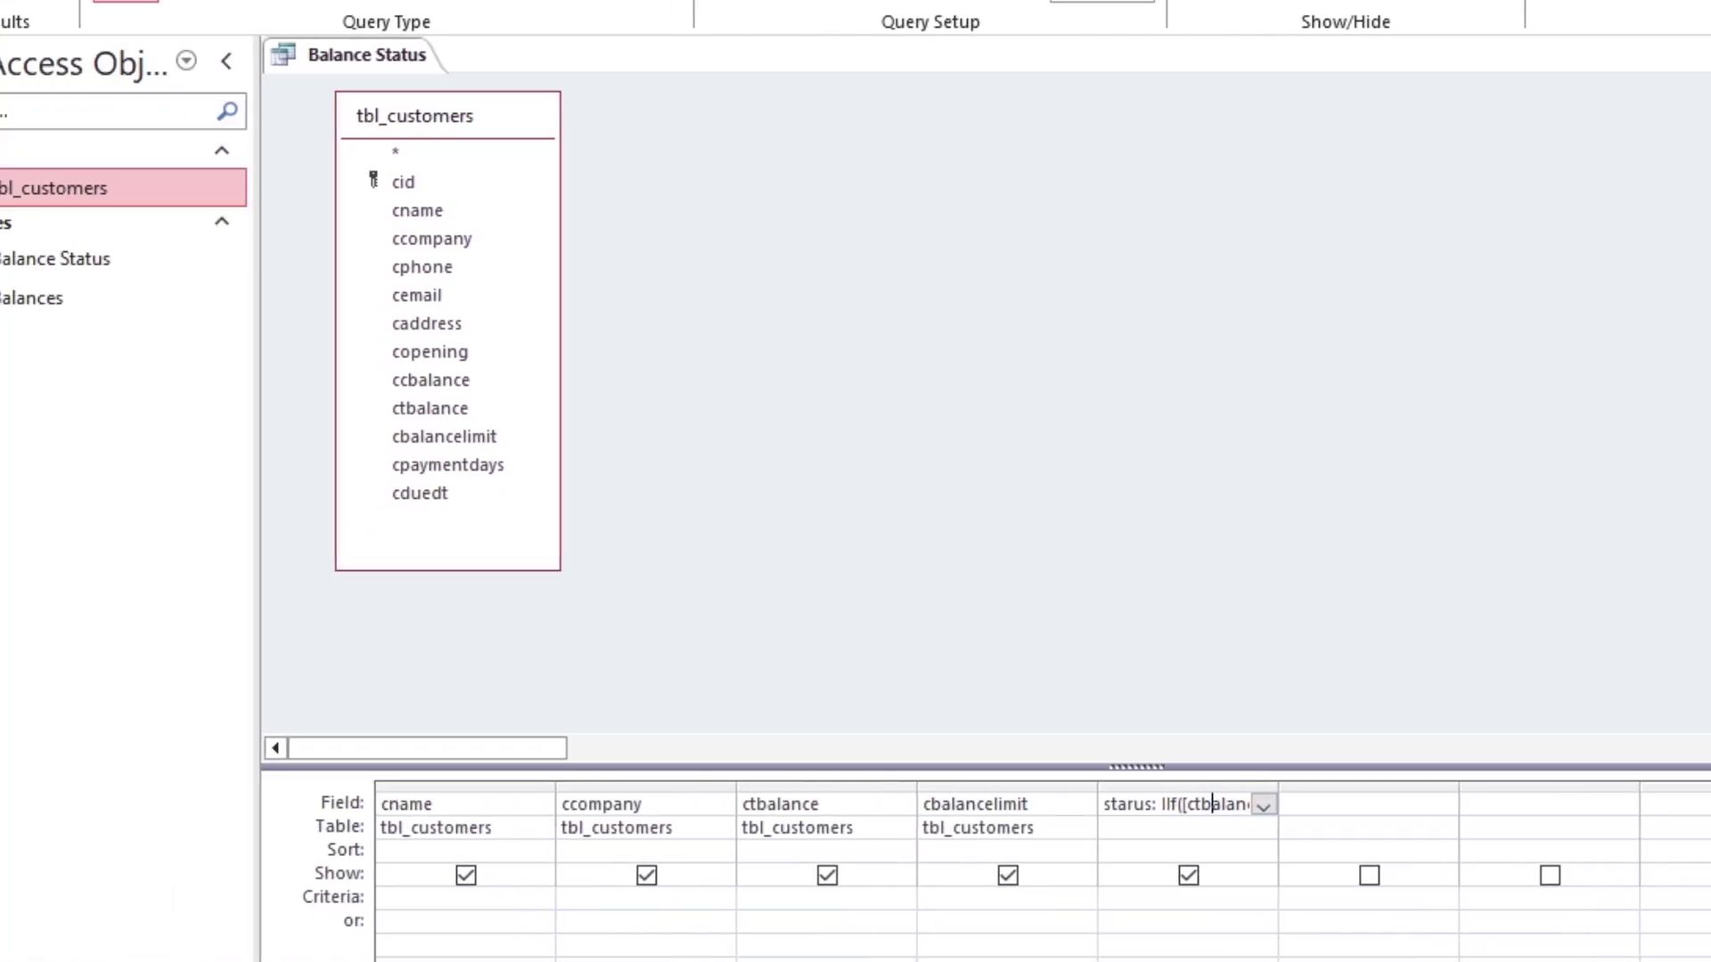
left_click(1104, 804)
left_click(53, 2)
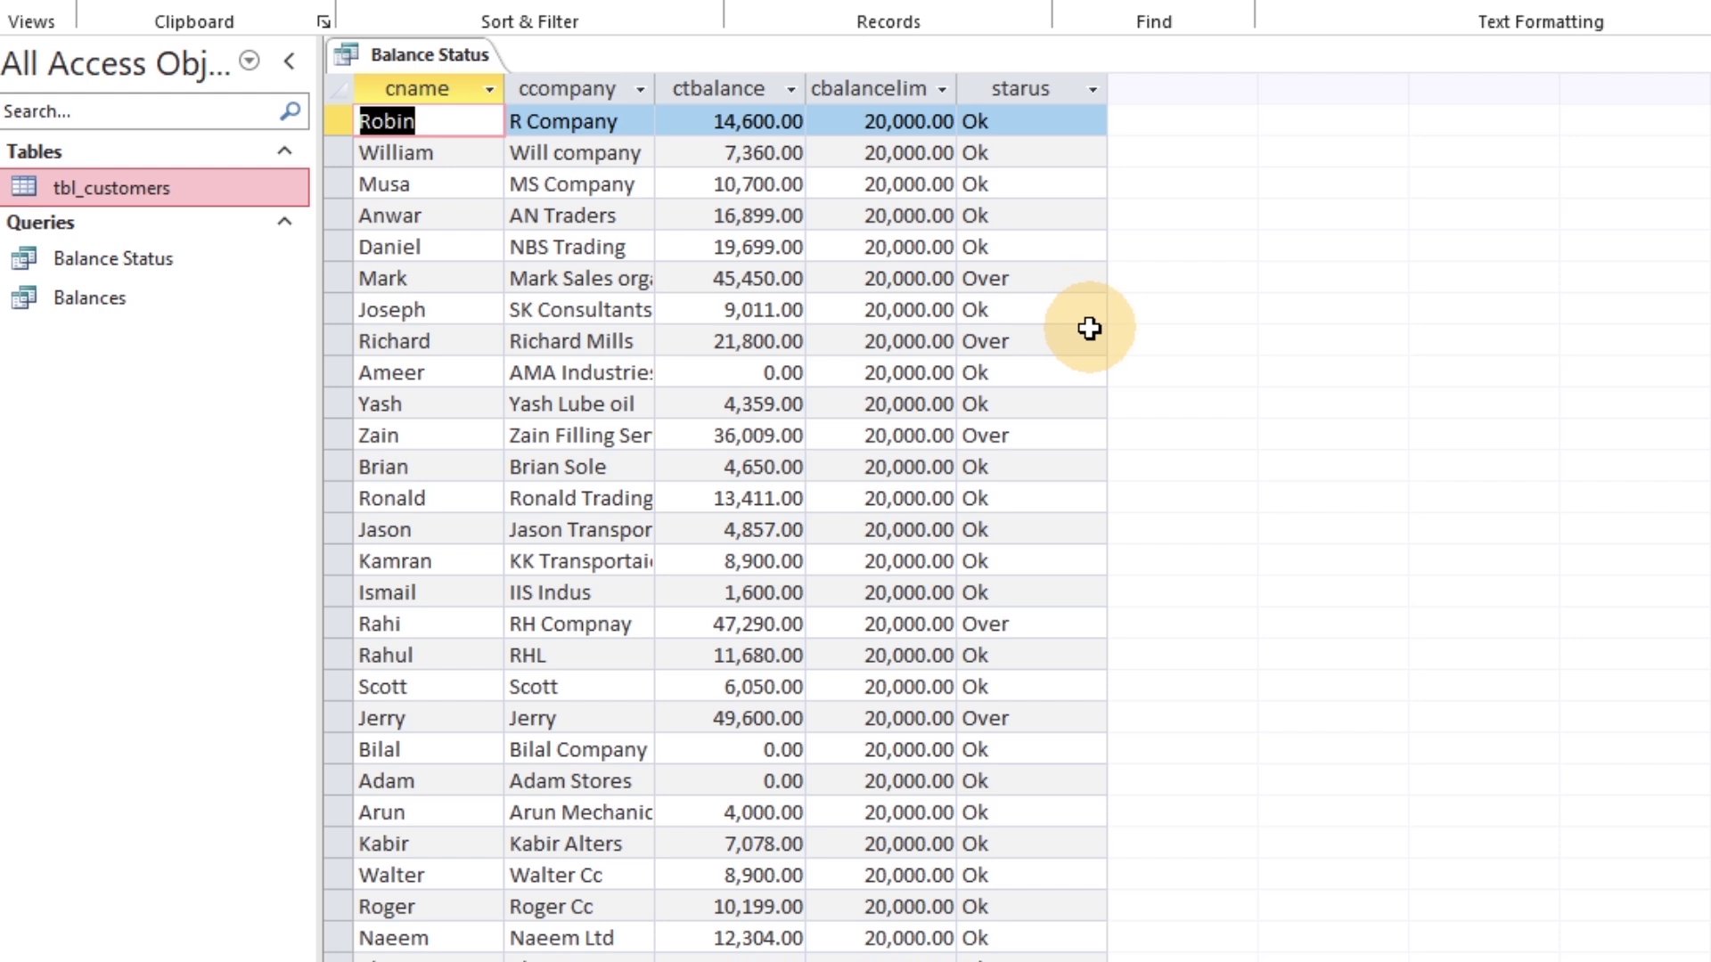
left_click(1051, 278)
left_click(1024, 214)
left_click(1024, 152)
left_click(1024, 121)
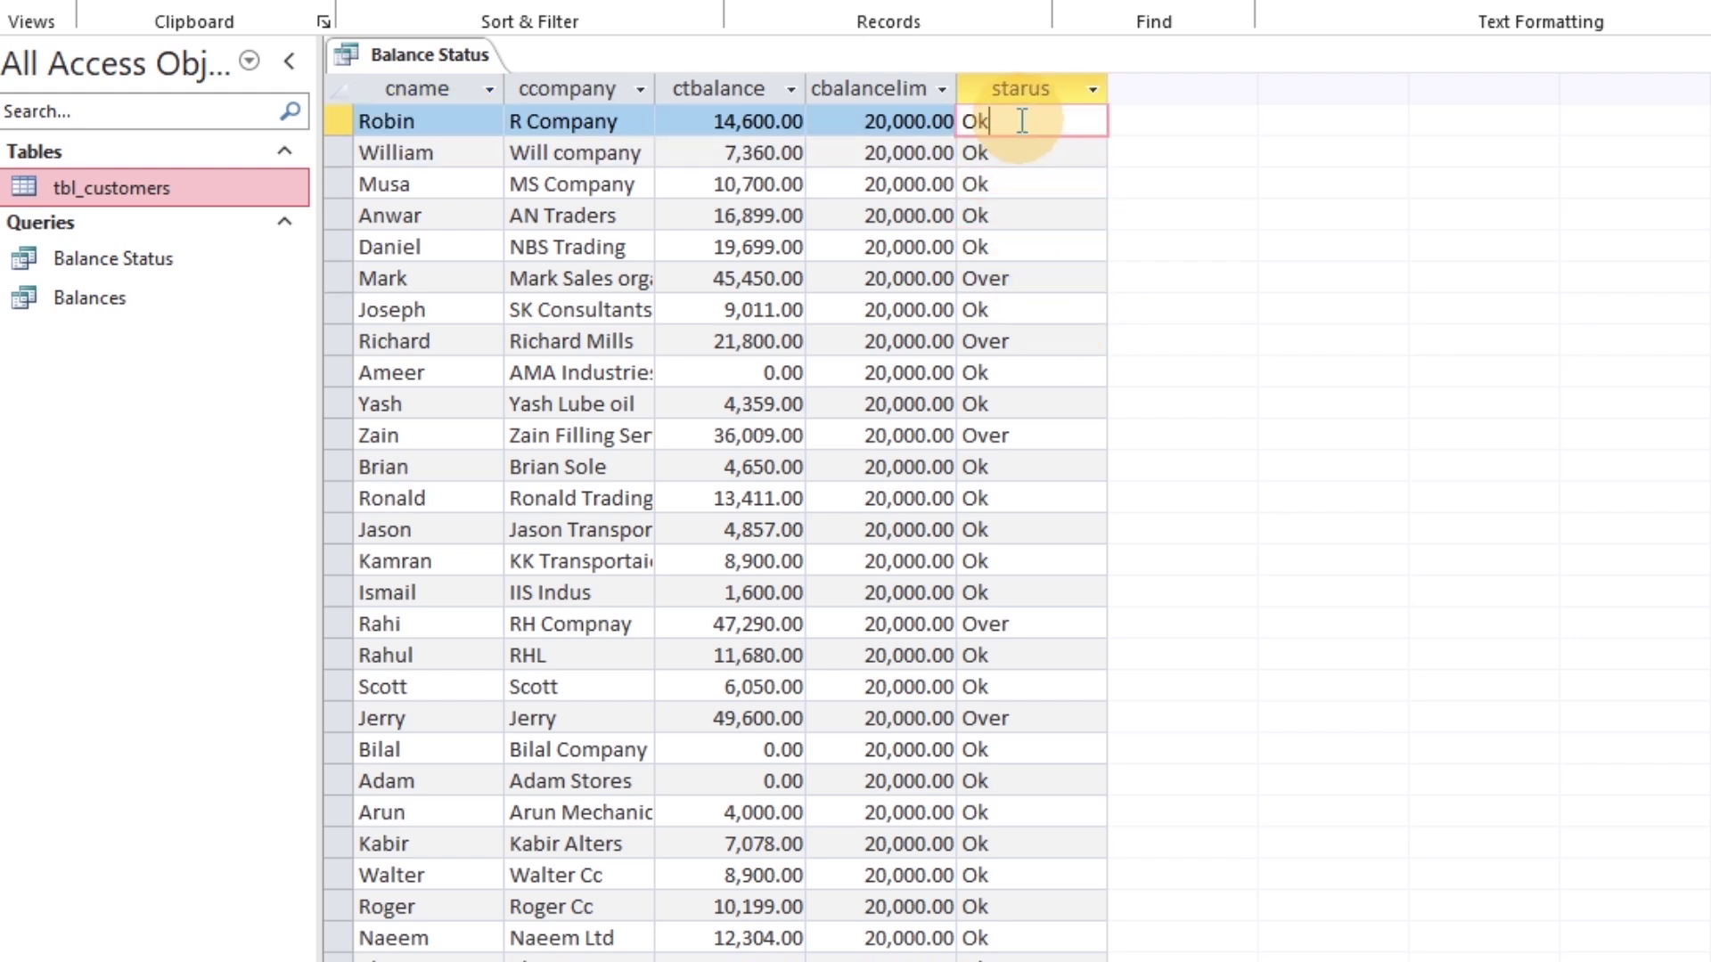
- Add an "Over" criterion on starus and rerun to show only over-limit customers
right_click(485, 53)
left_click(558, 191)
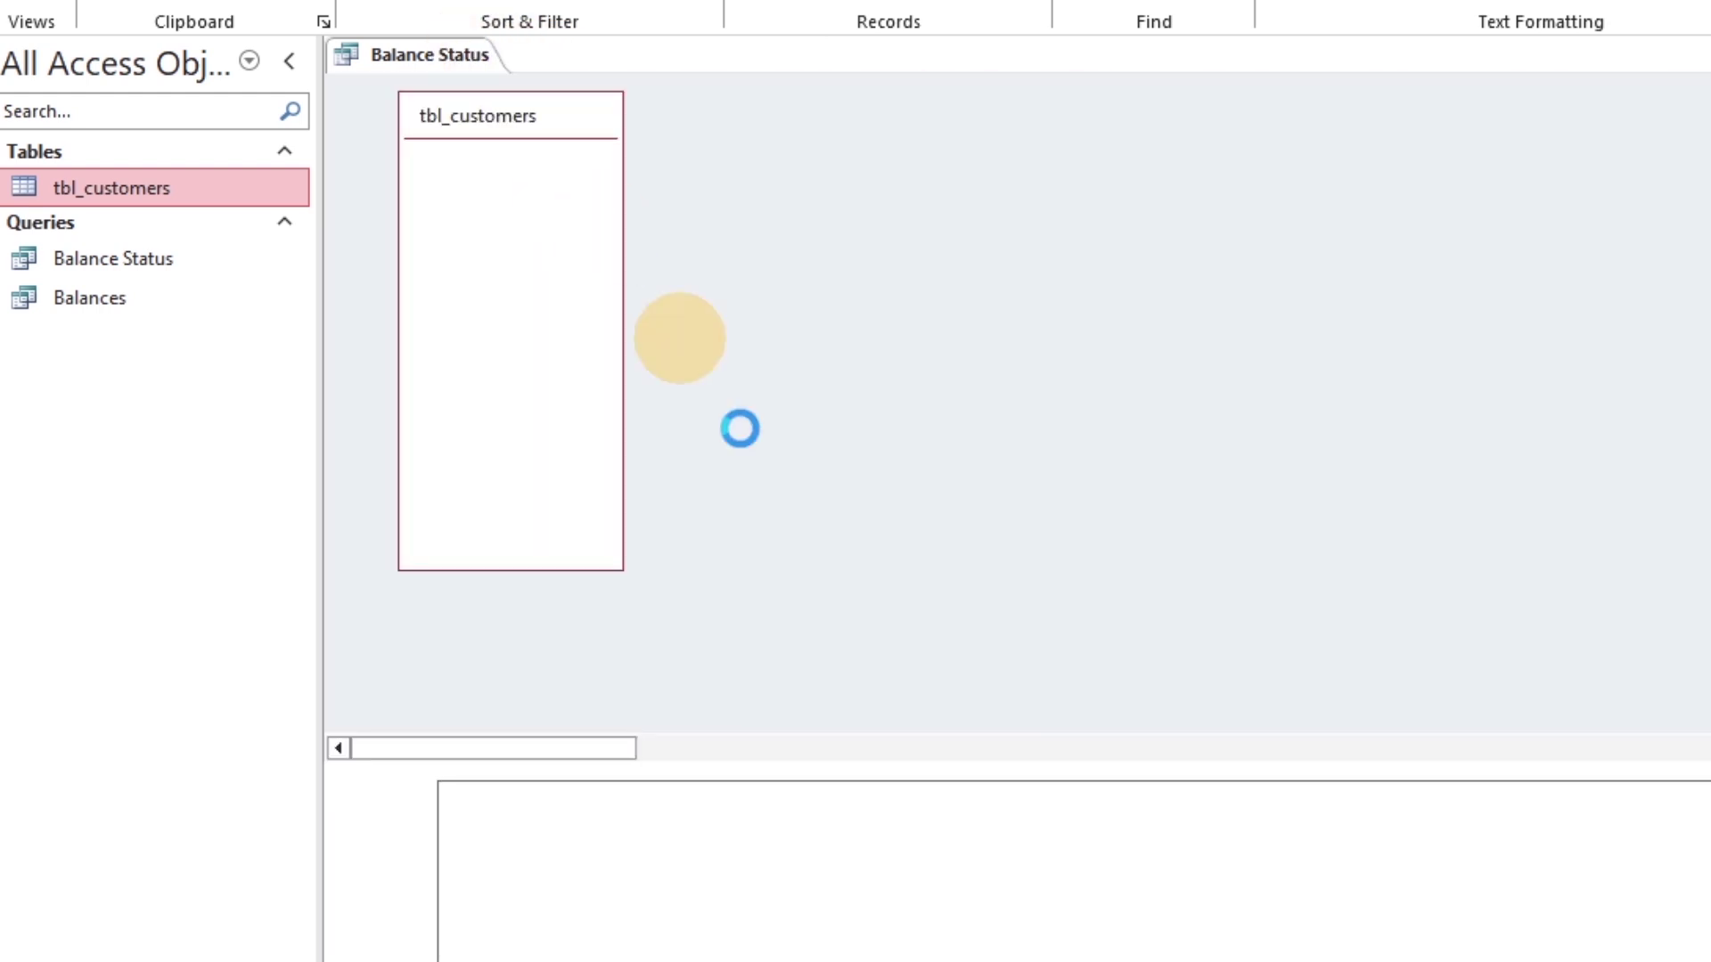
left_click(1213, 900)
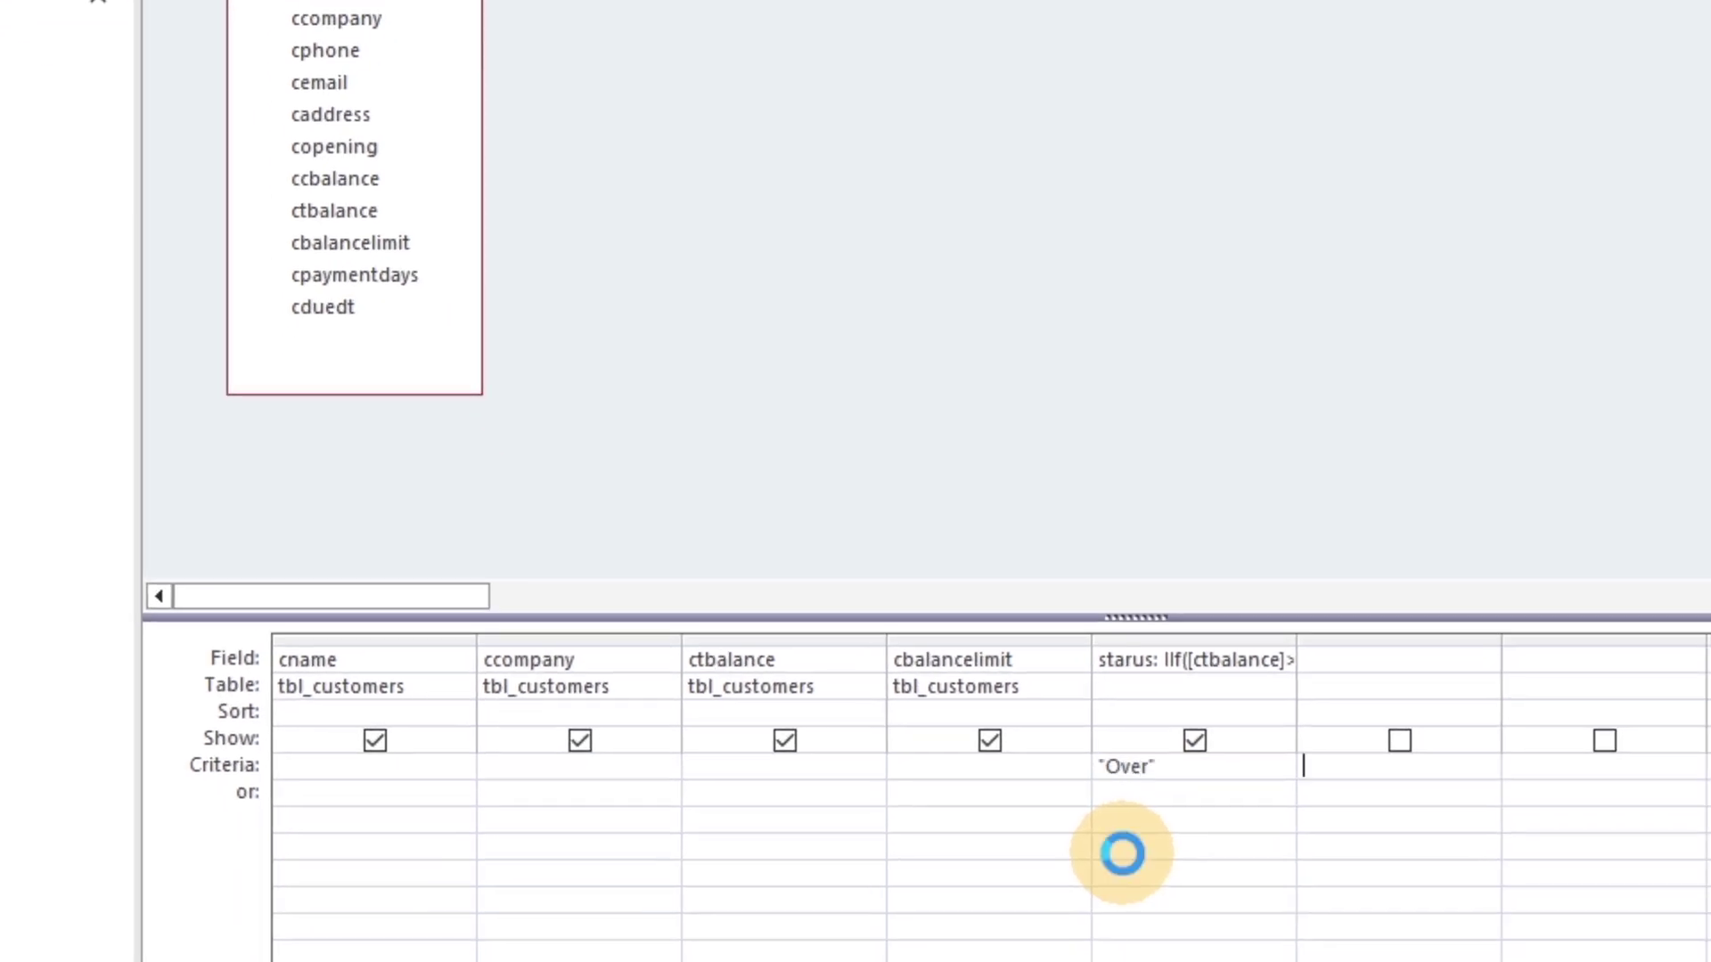
left_click(27, 2)
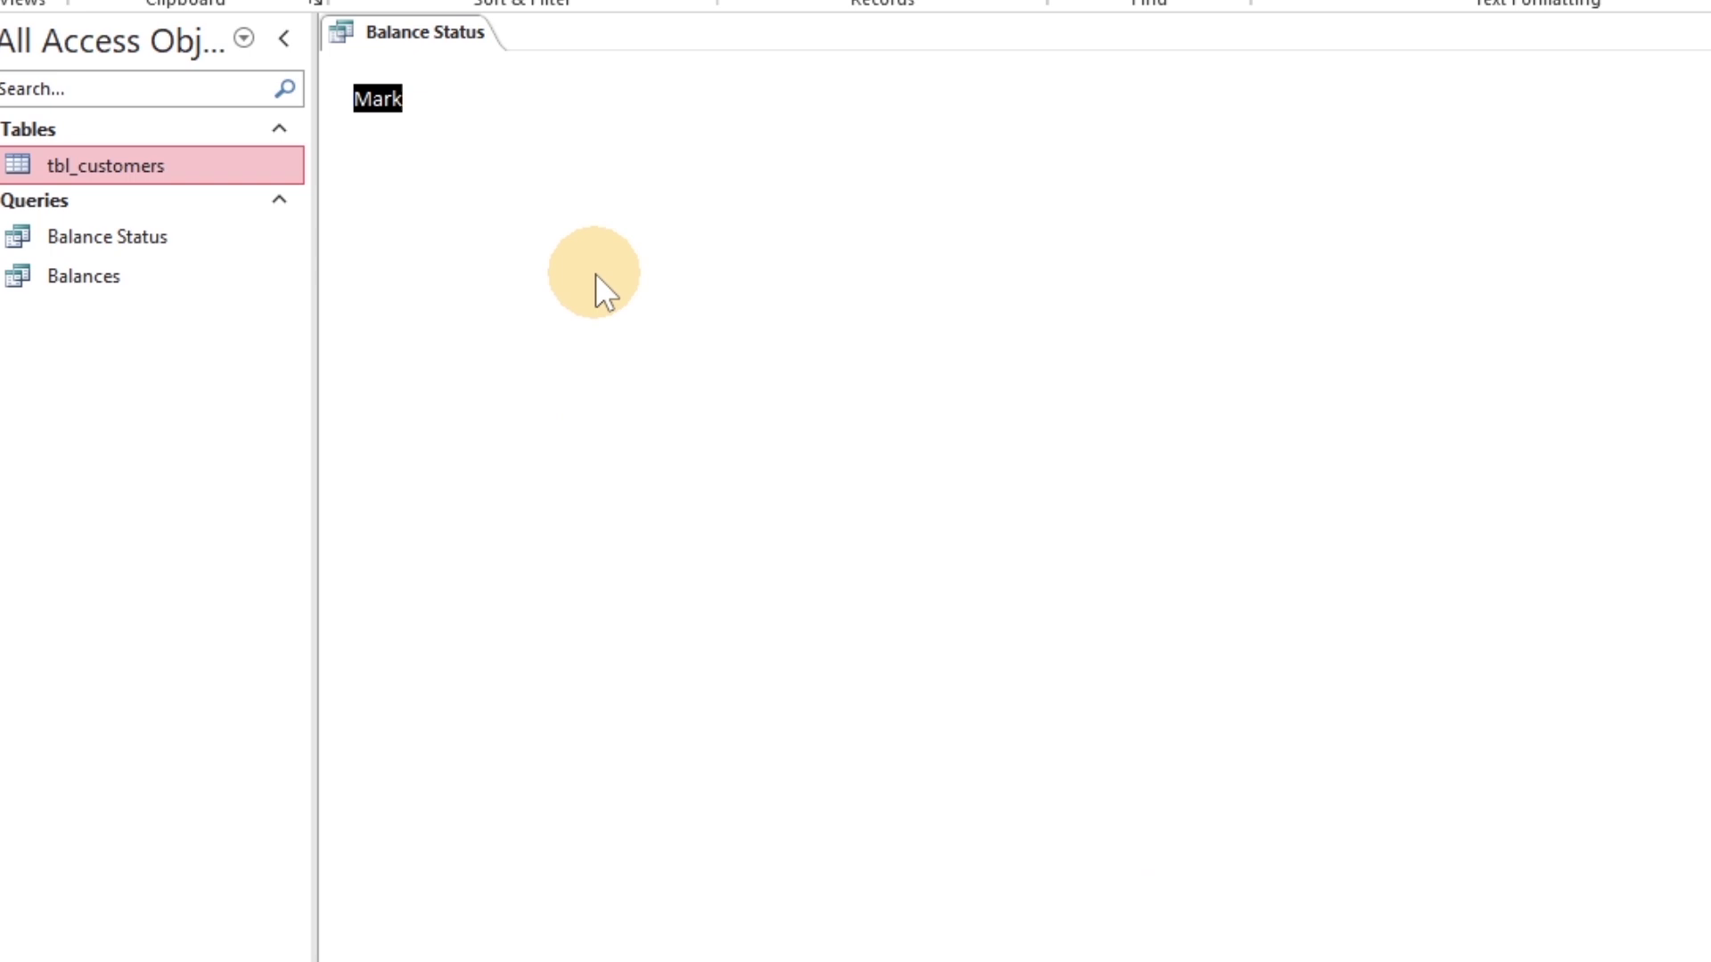
left_click(1043, 195)
left_click(1029, 130)
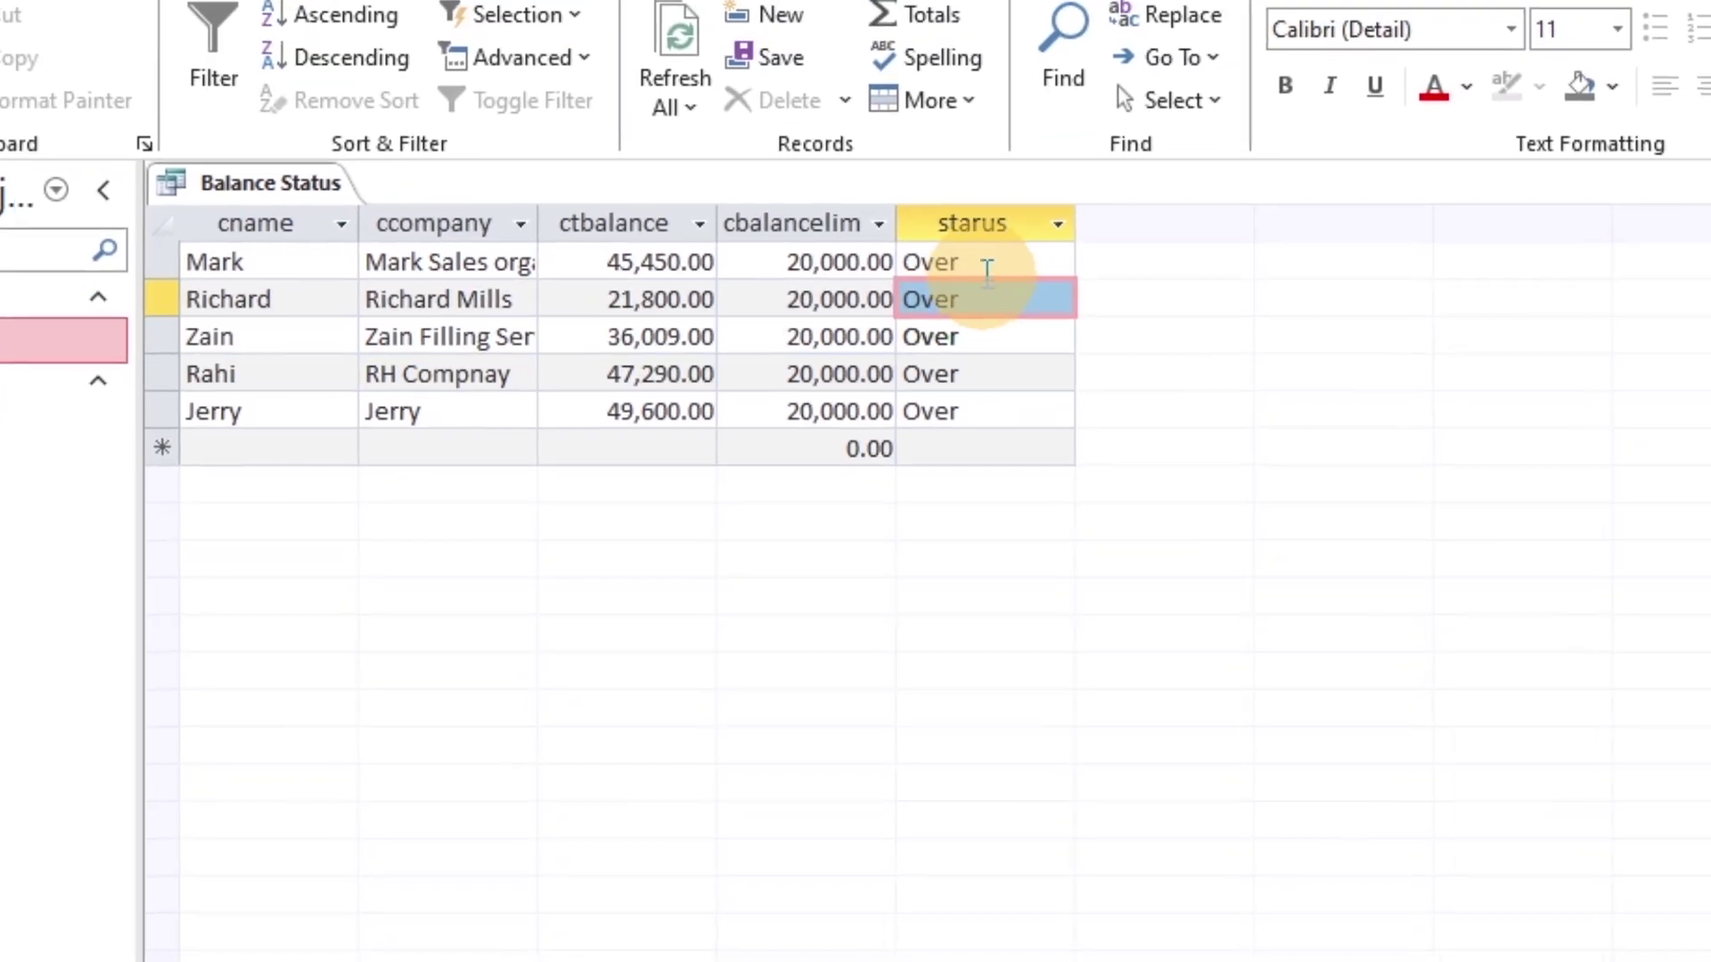
left_click(1028, 99)
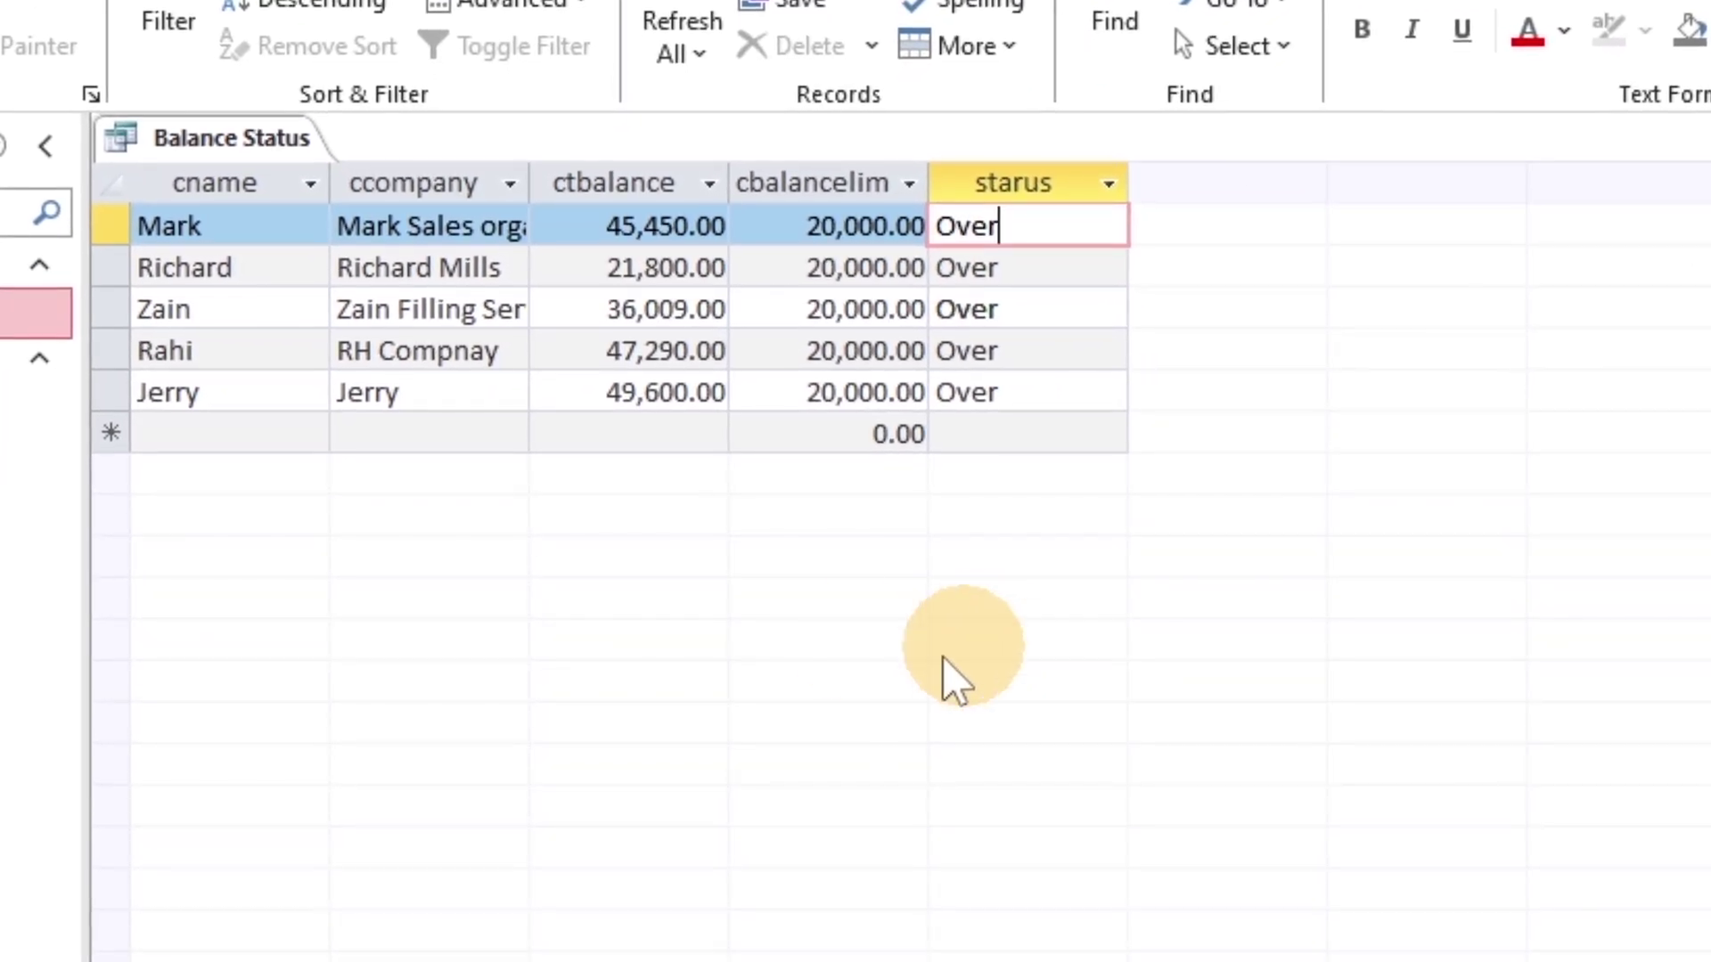
- In Design view, add the cduedt field as the sixth query column
right_click(227, 142)
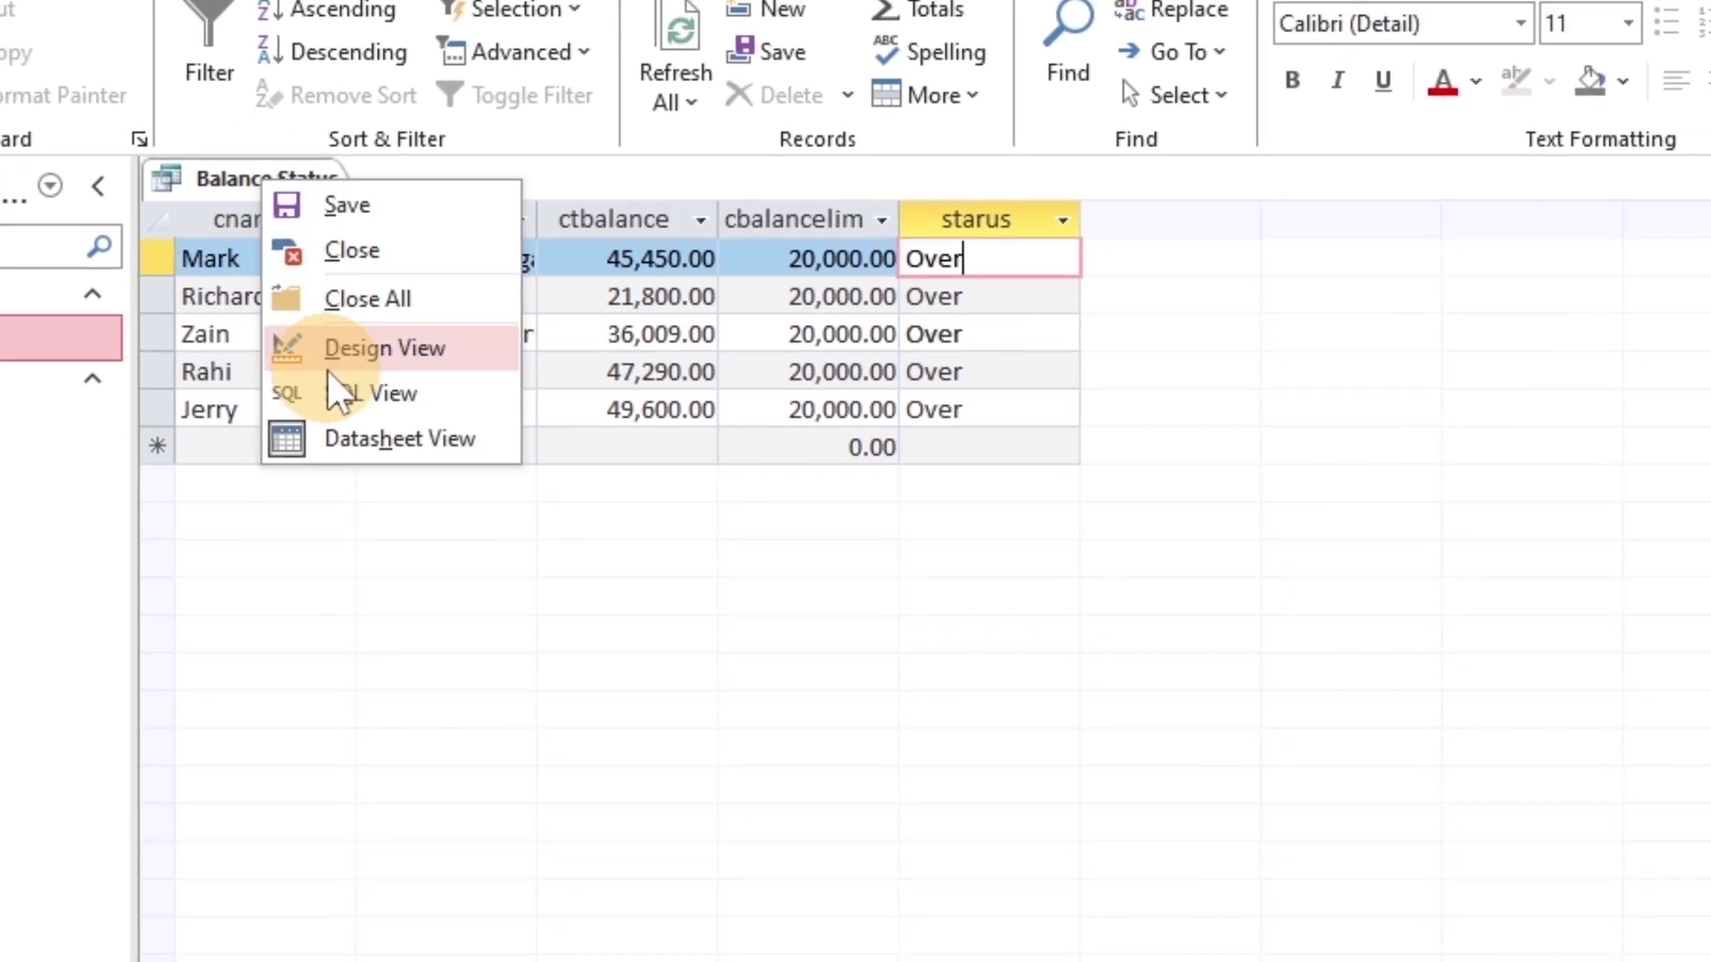
left_click(334, 357)
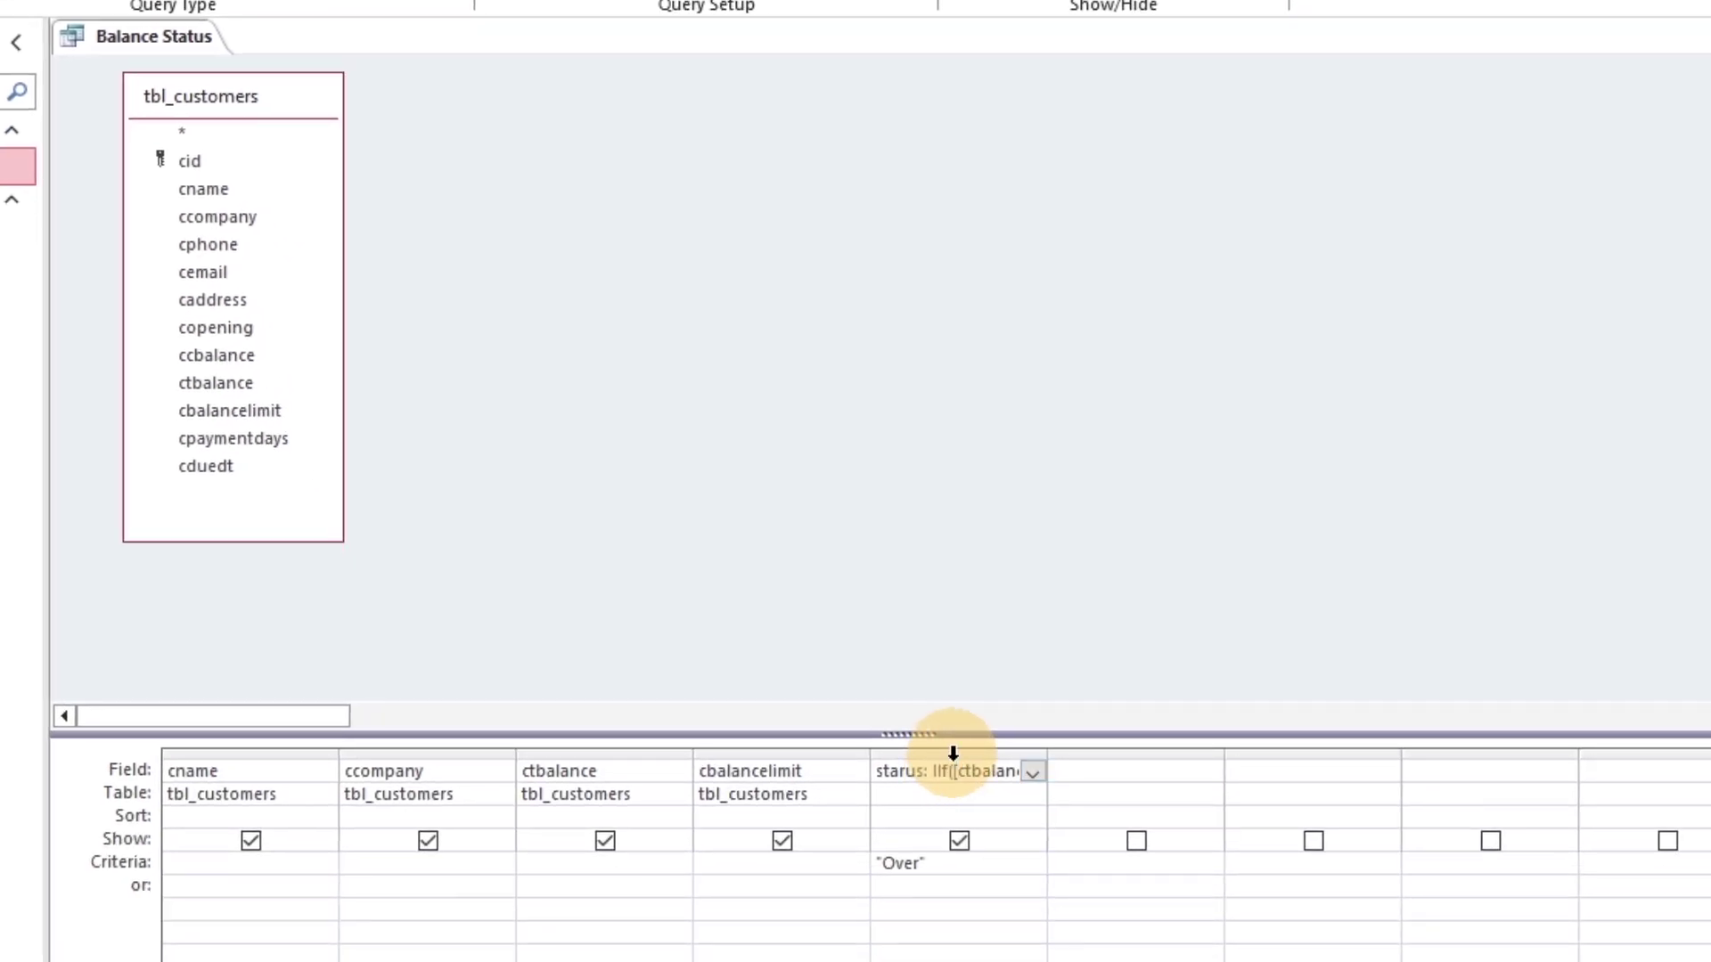
left_click(1069, 882)
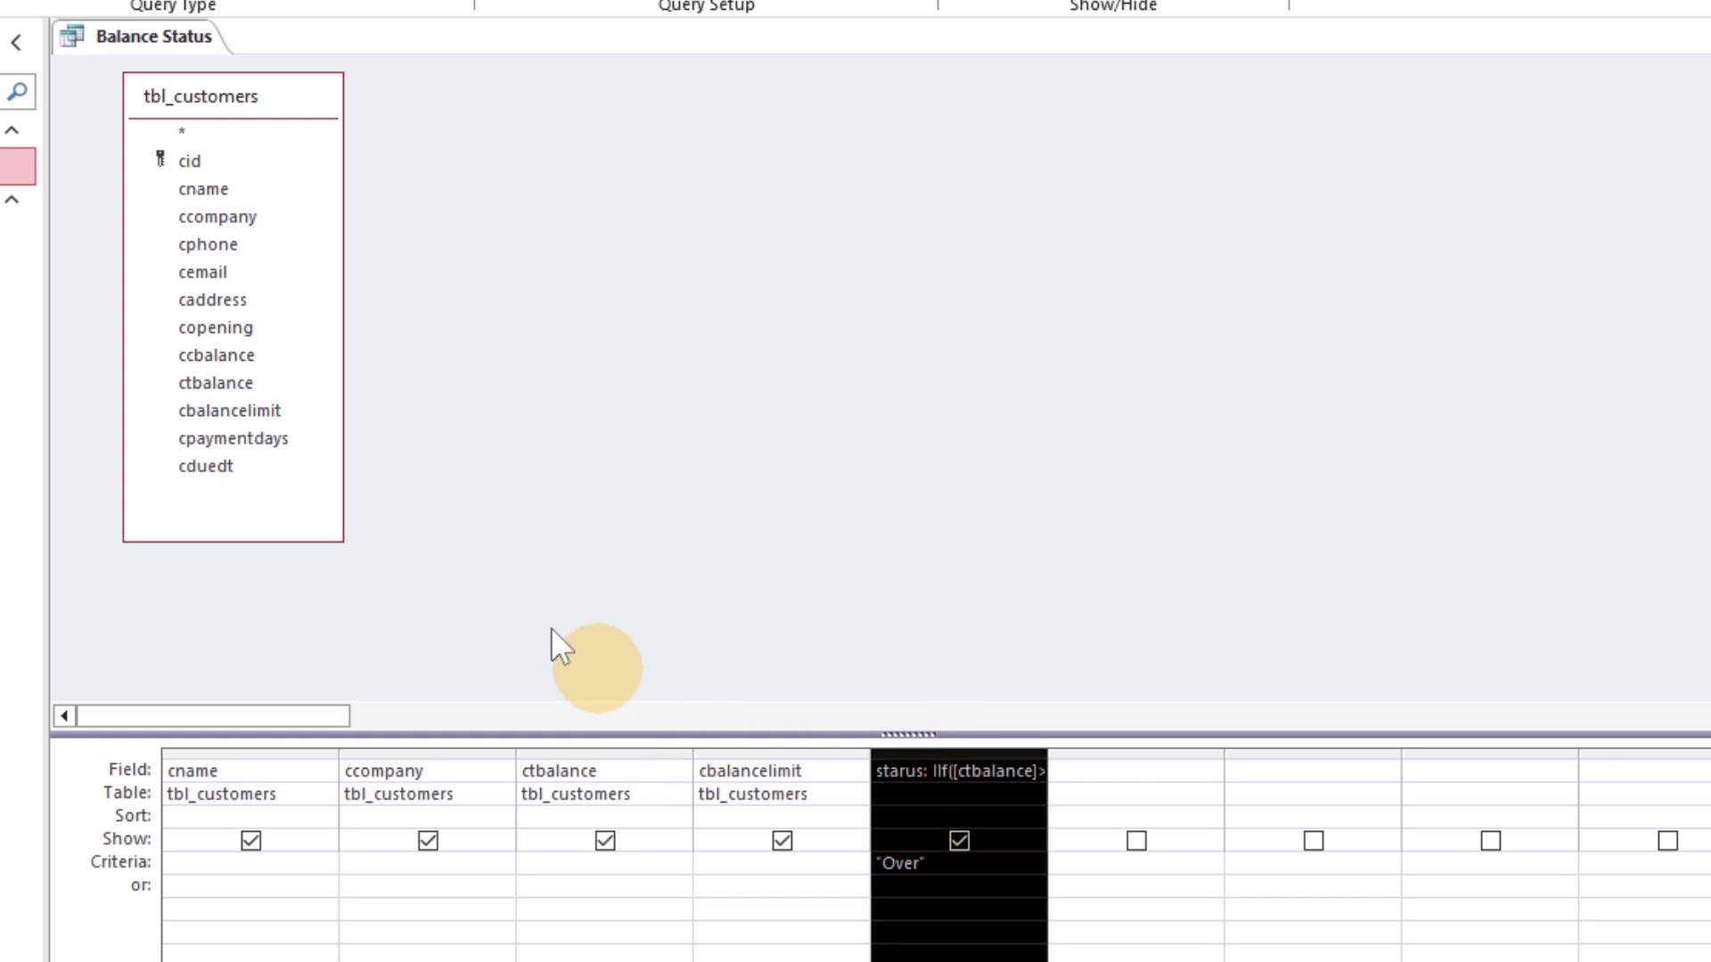
left_click(254, 299)
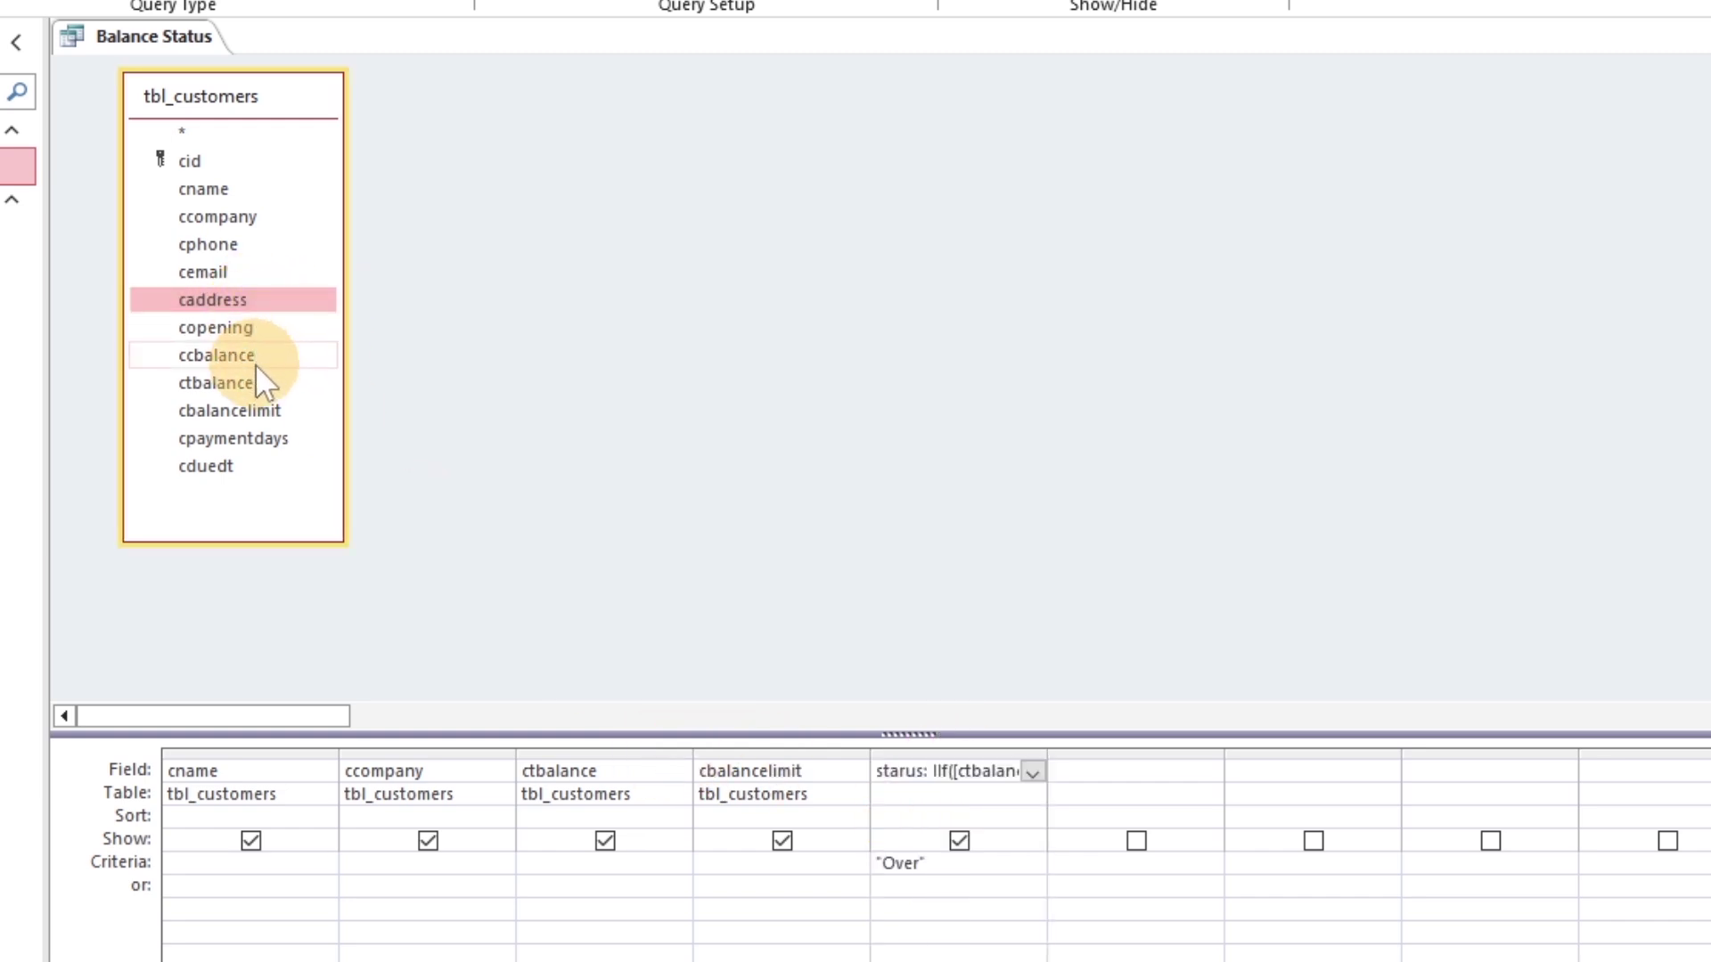
left_click(249, 442)
left_click(233, 469)
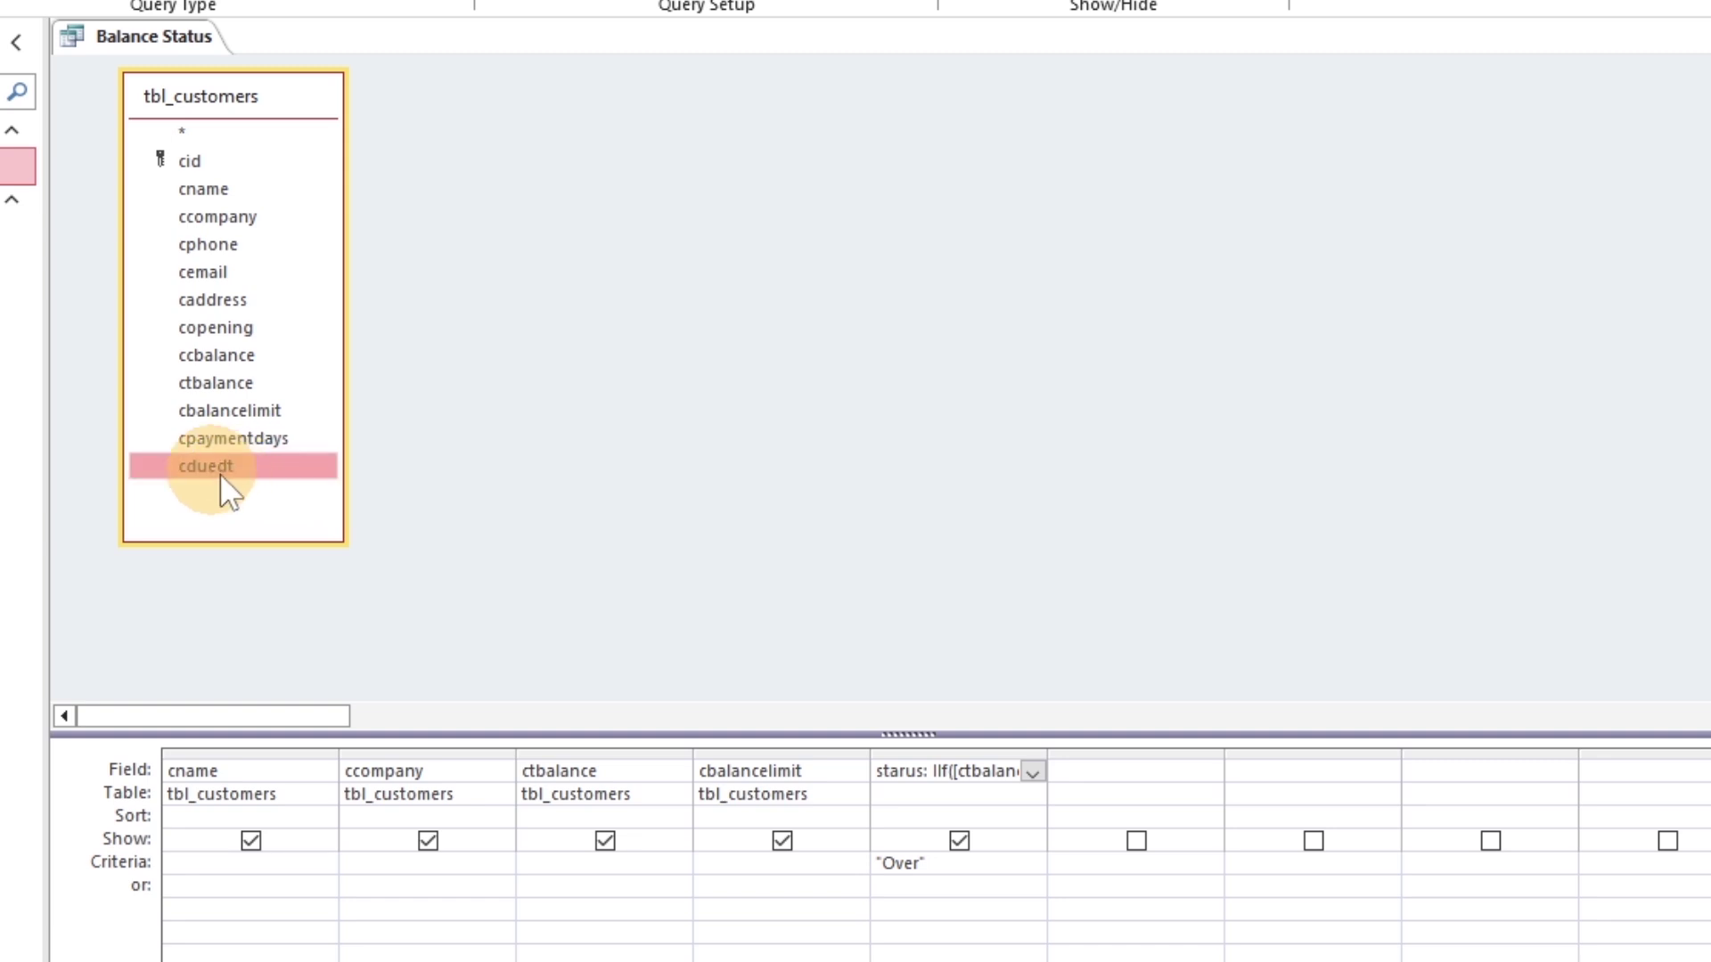
left_click_drag(220, 477, 1137, 783)
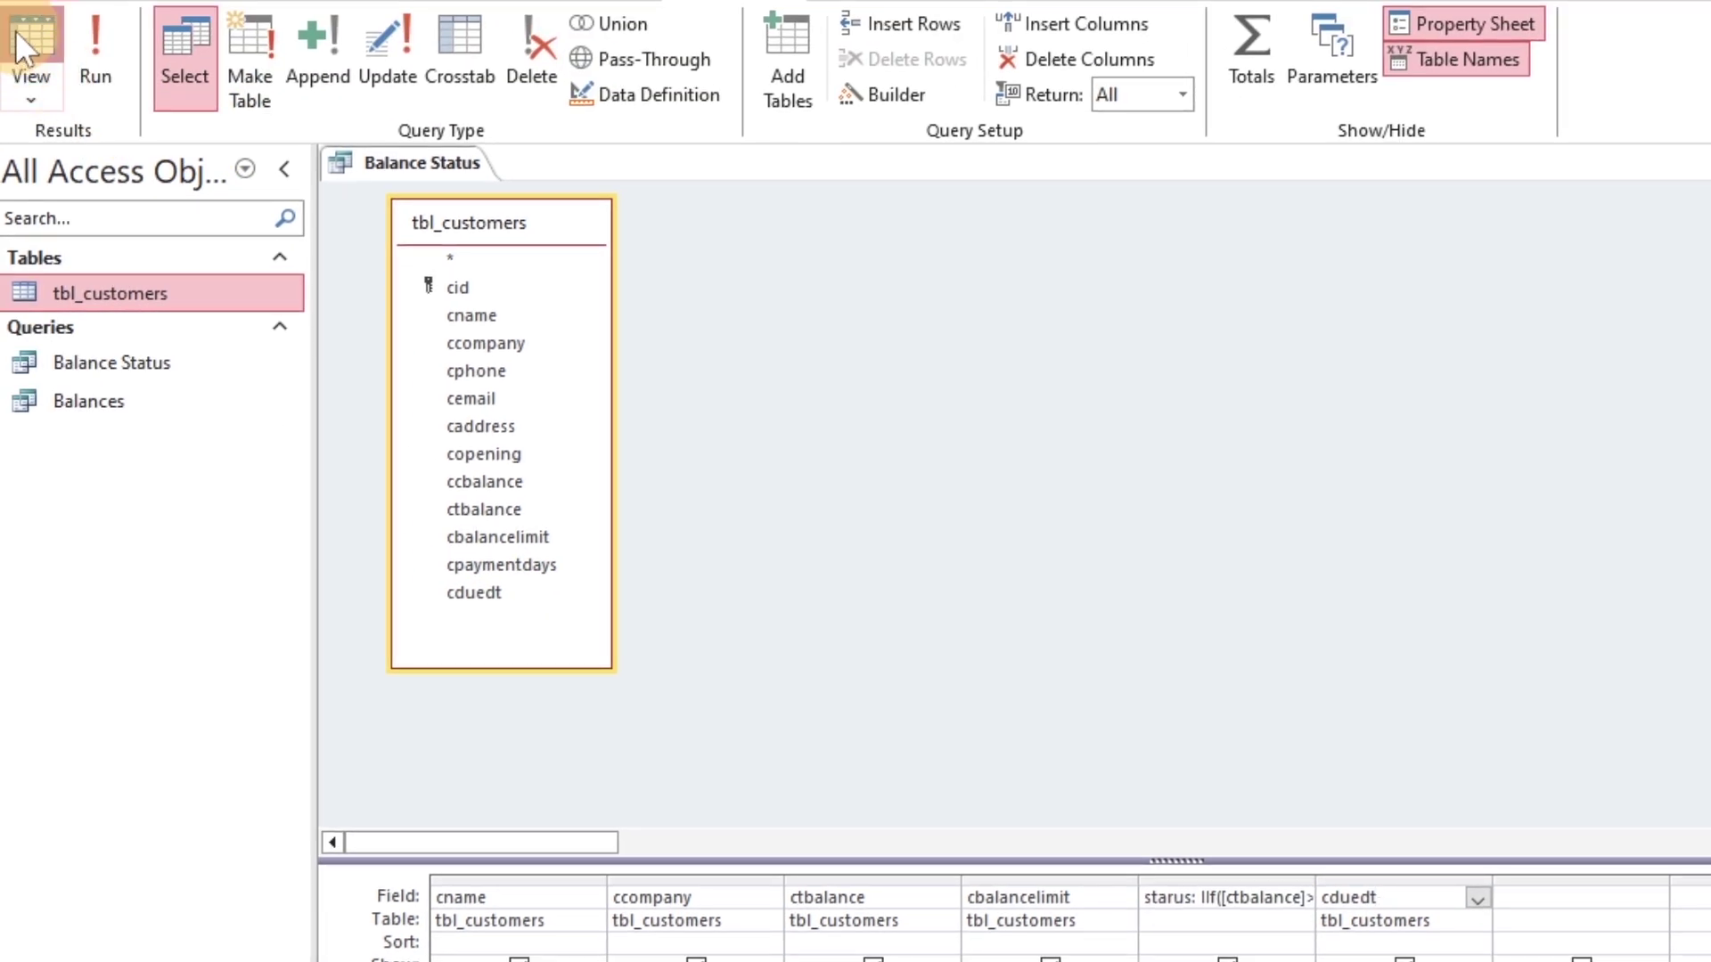
- Run to check the due dates, then rerun without the Over criterion listing every customer
left_click(29, 40)
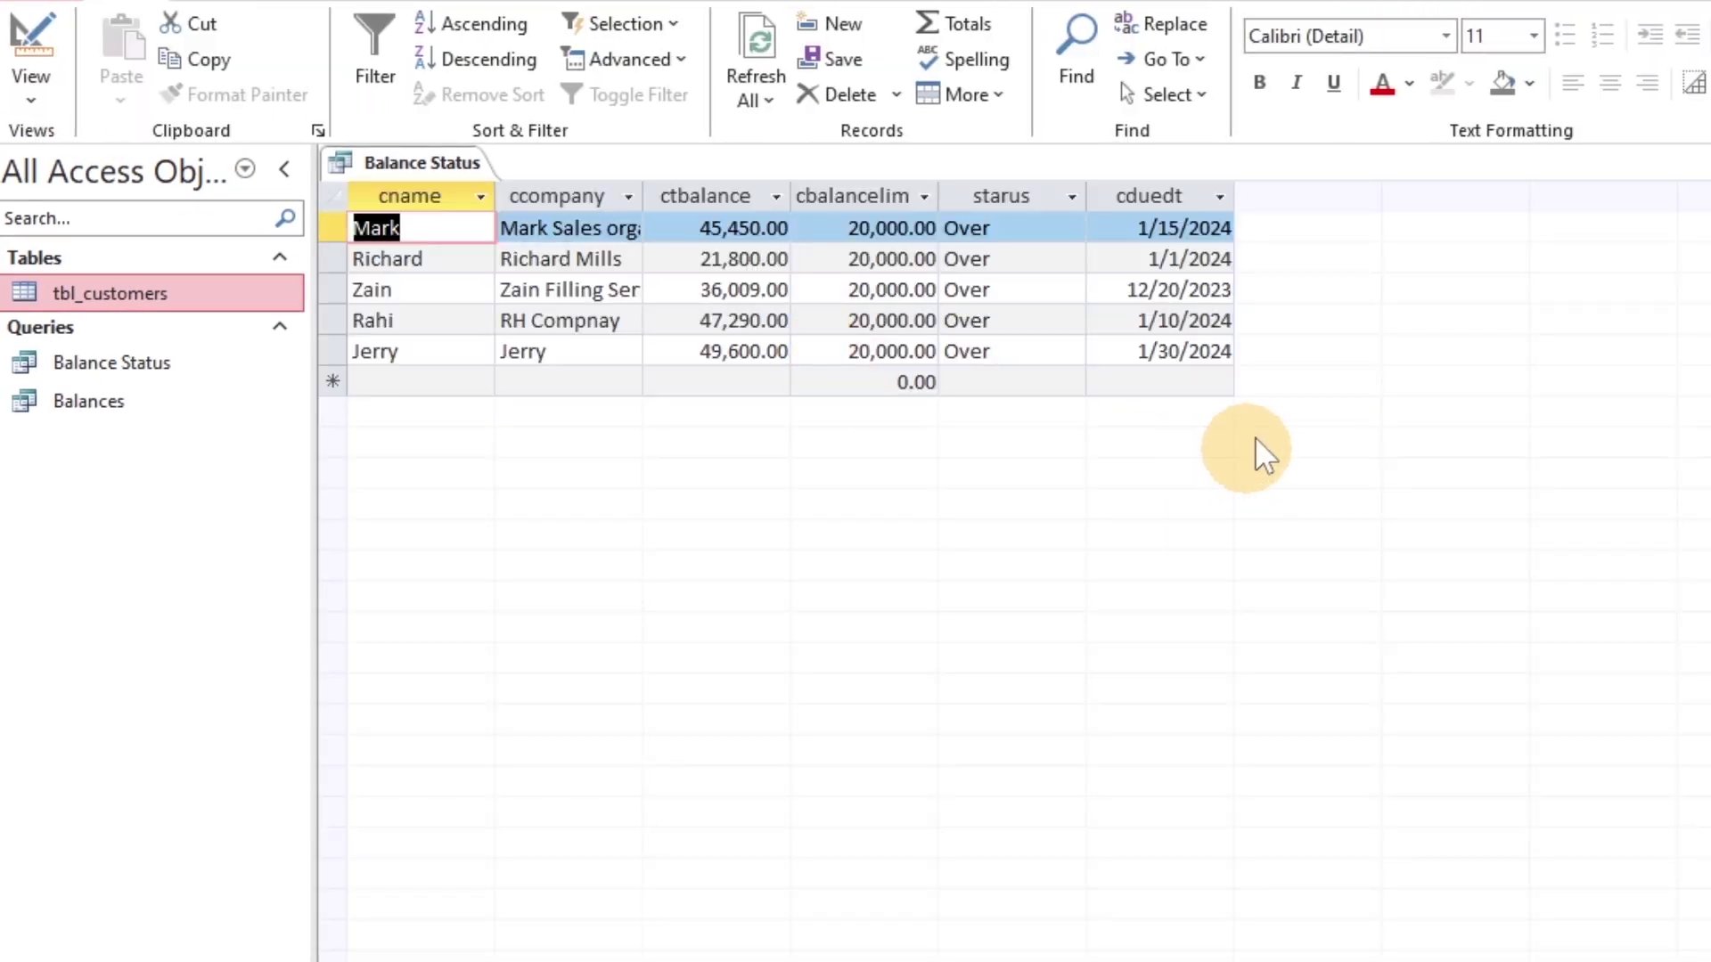
left_click(1212, 290)
left_click(1207, 259)
left_click(31, 53)
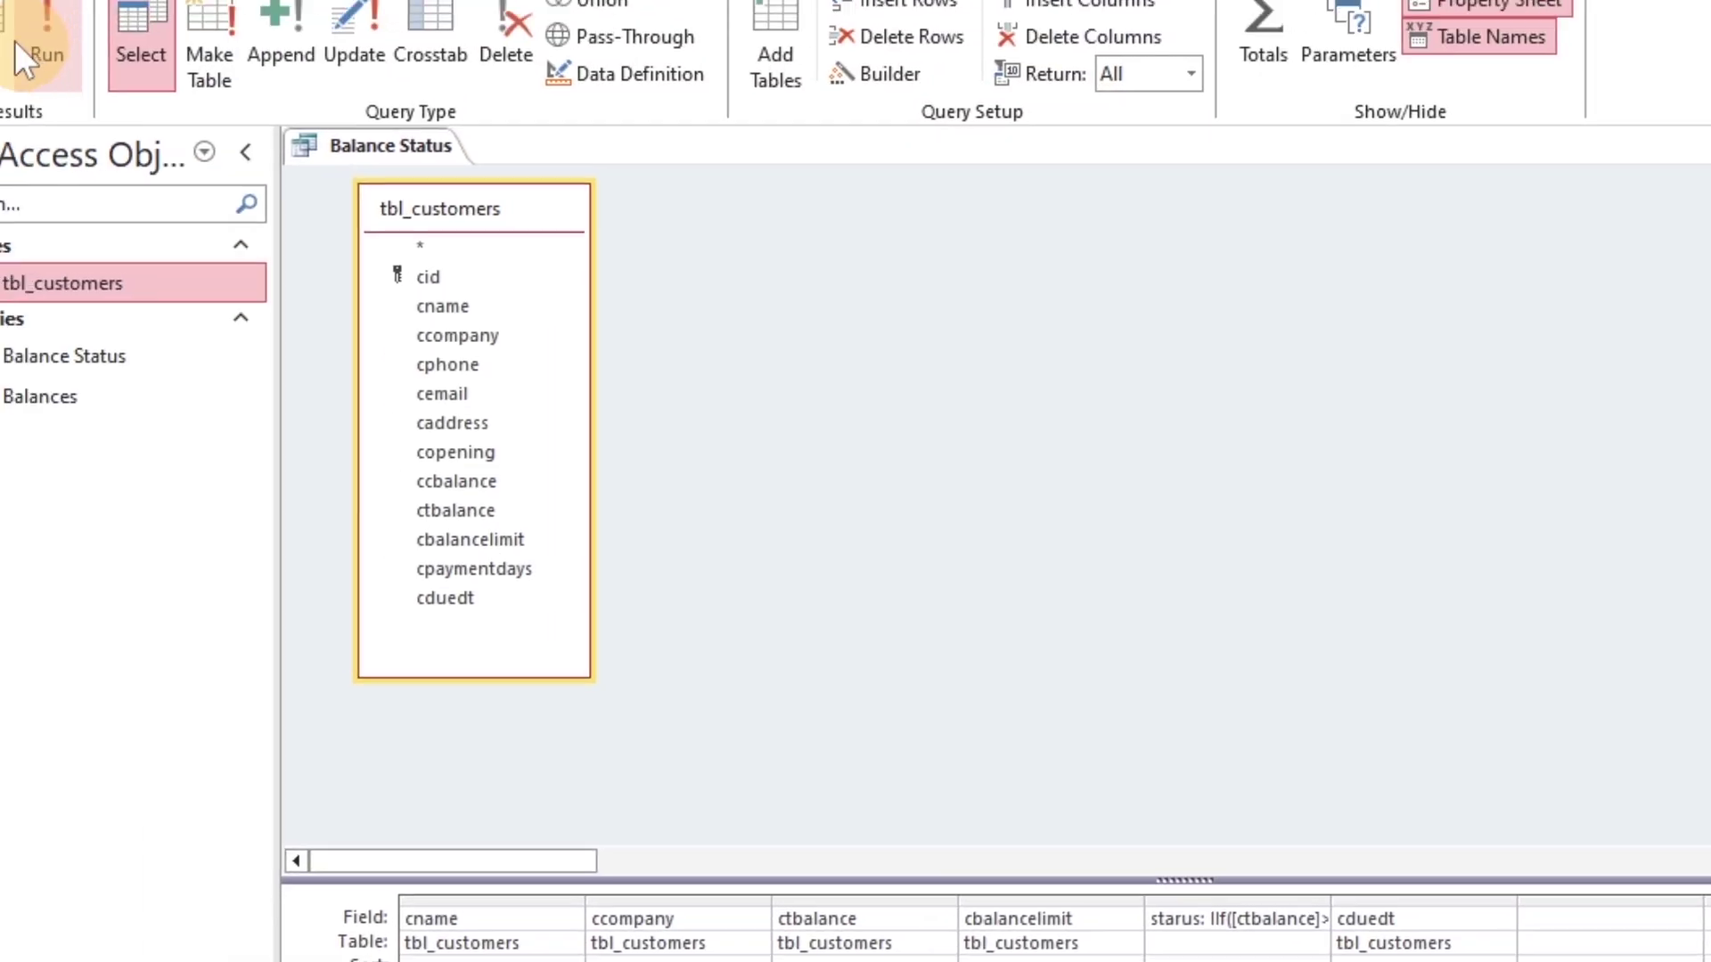
left_click(40, 49)
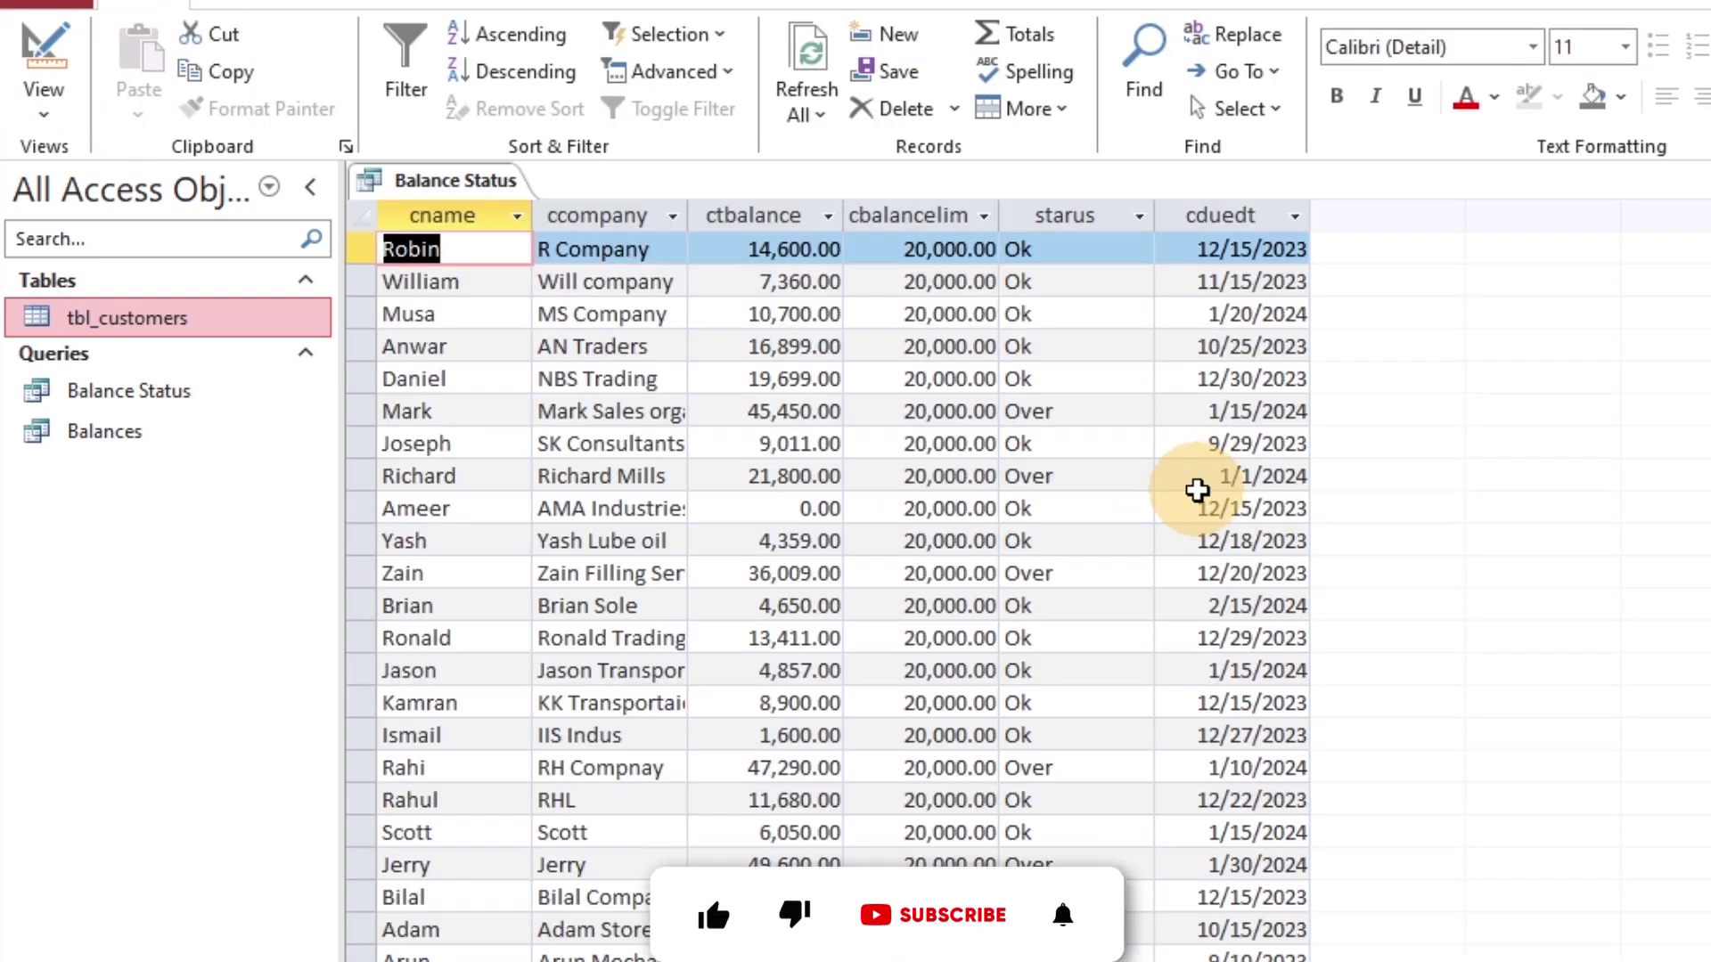
left_click(25, 75)
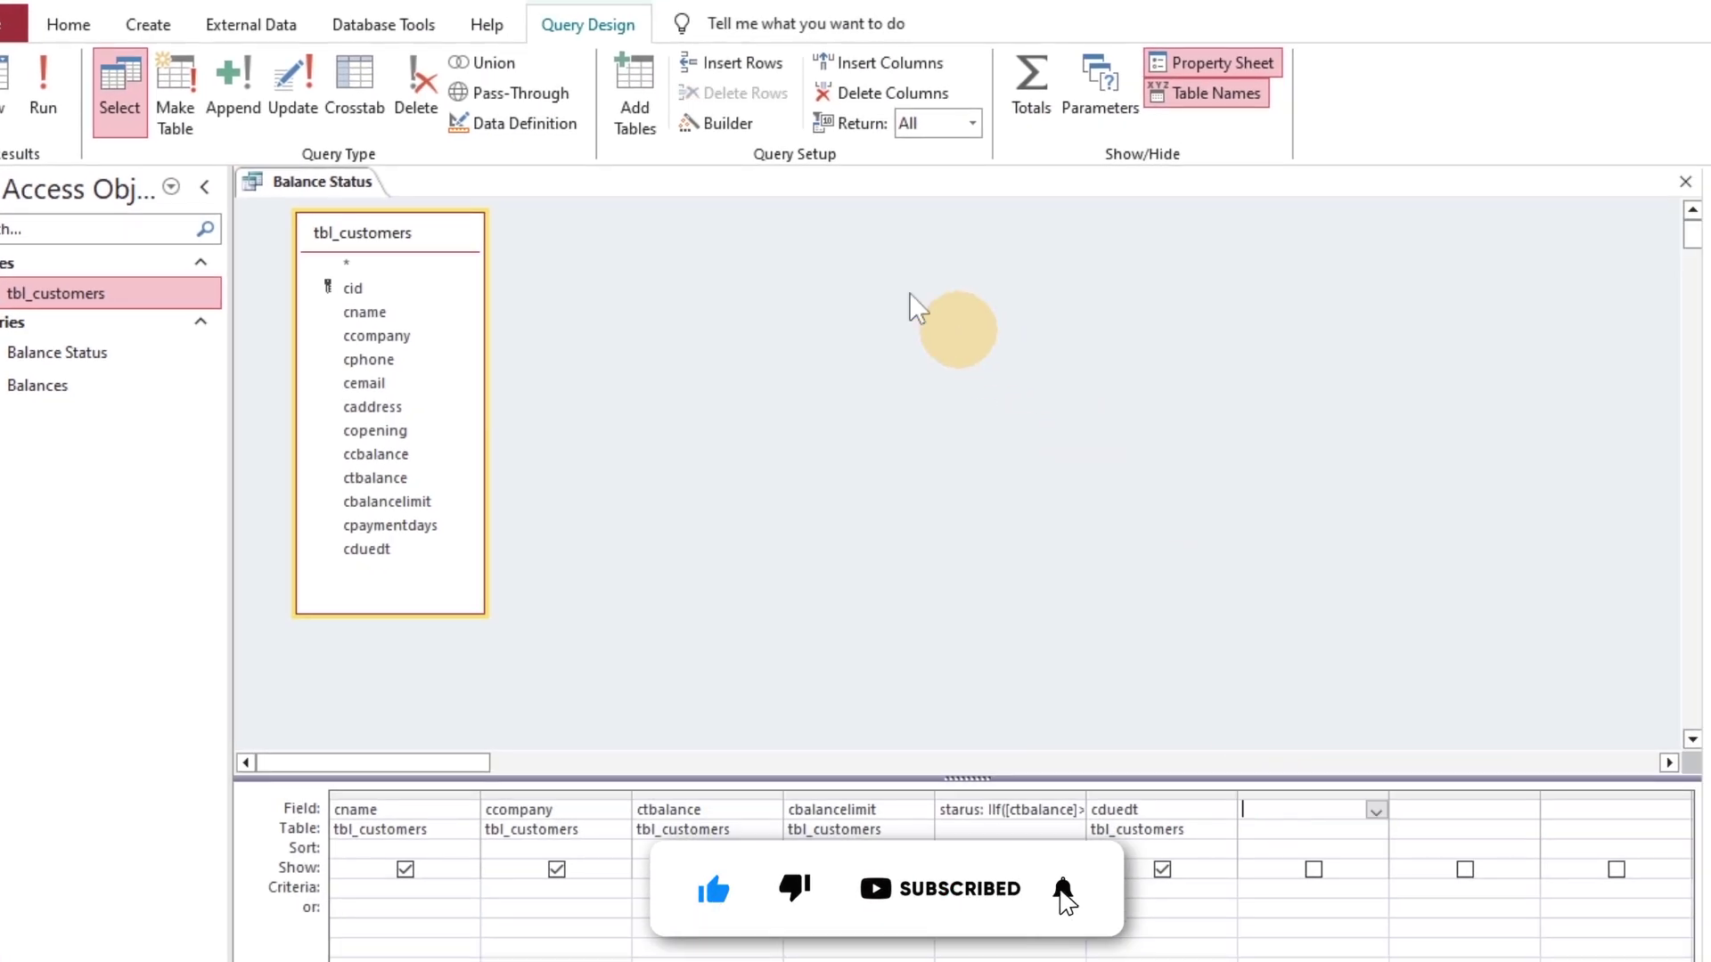
- Start a Due Statement expression in the Builder, then discard the mistyped attempt
left_click(727, 131)
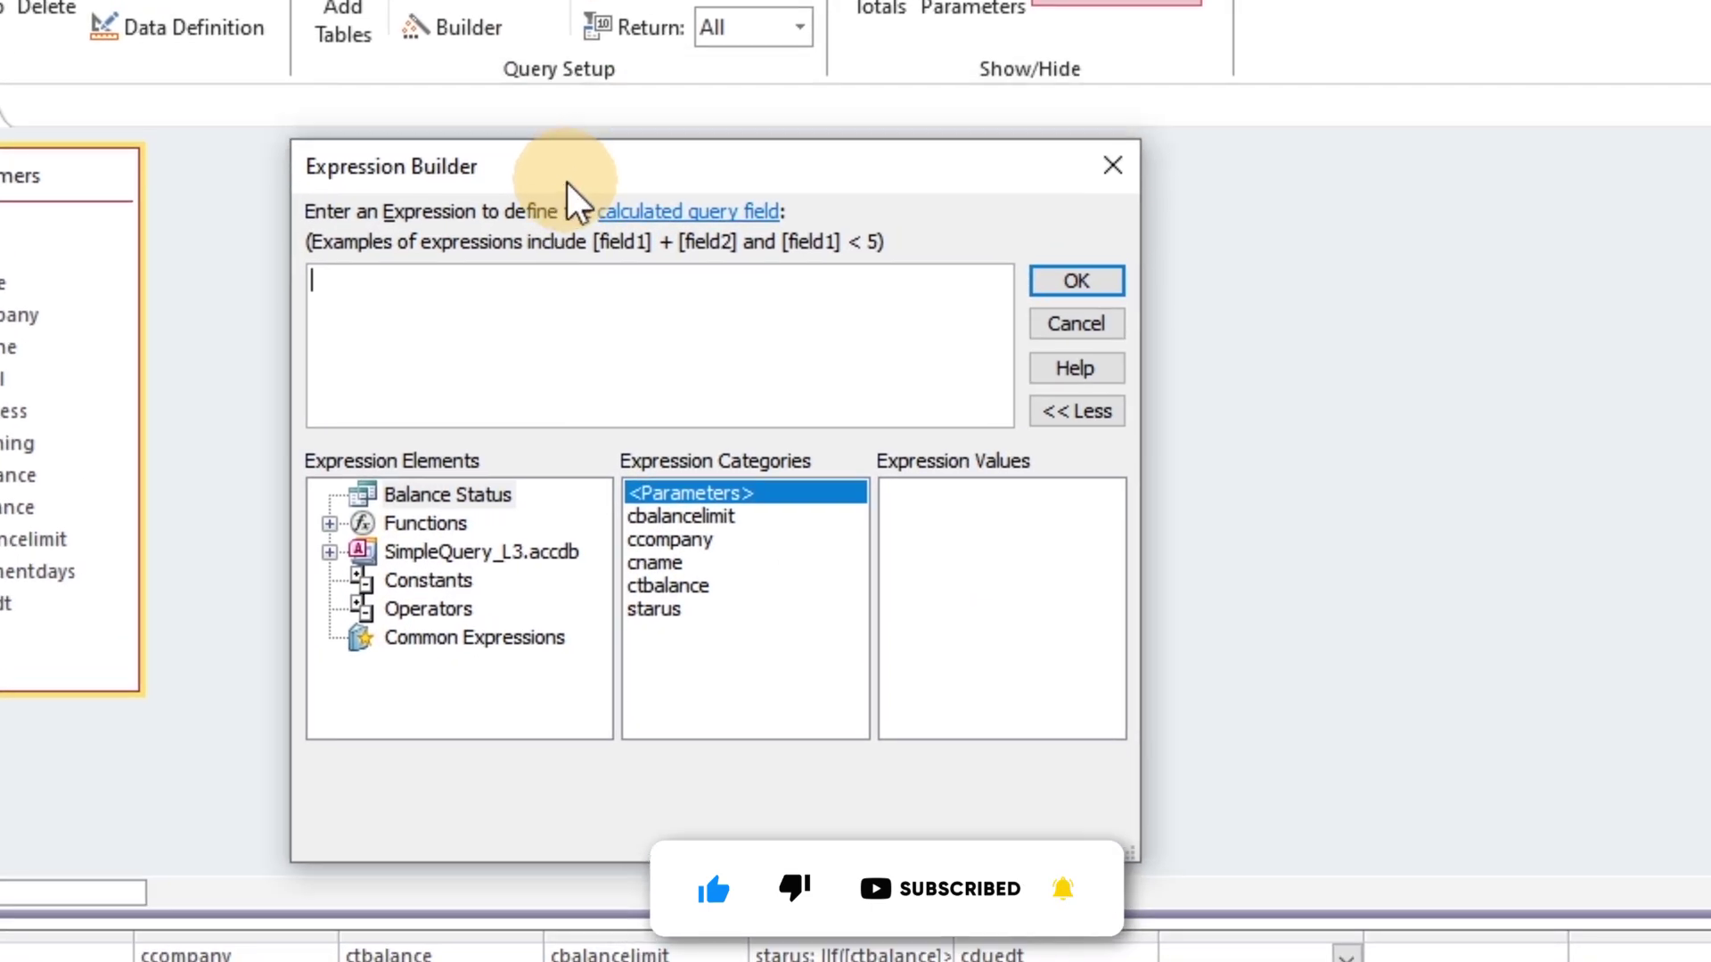
type("Due:")
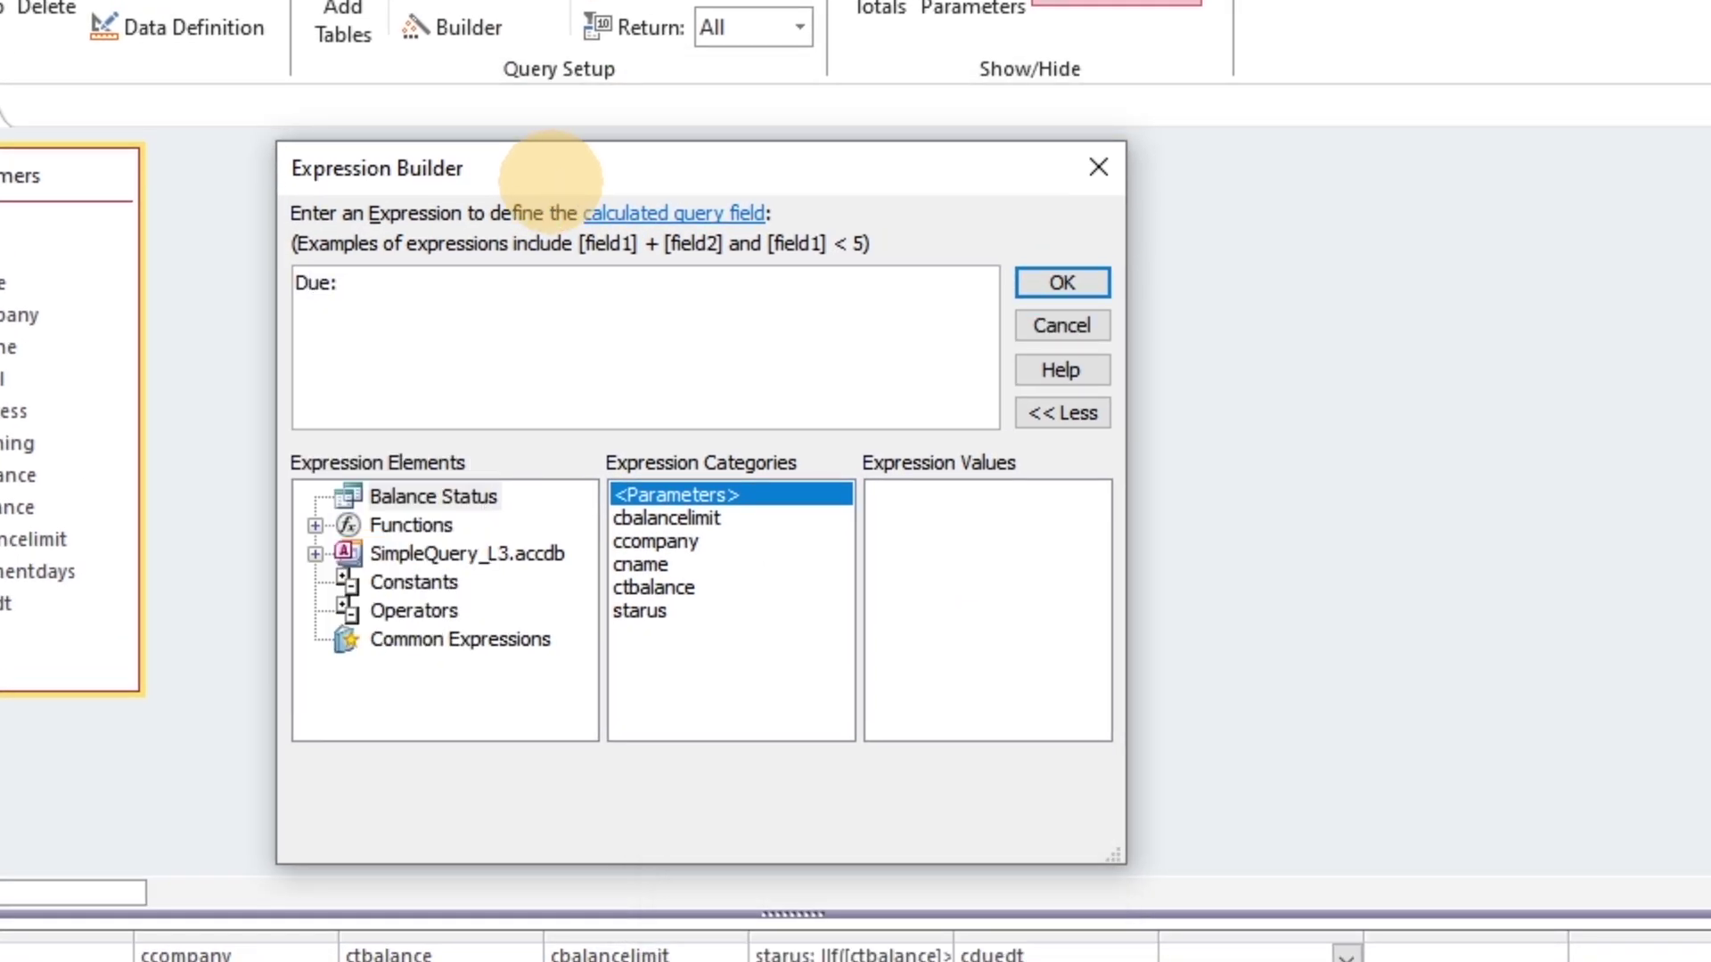
type("Date:")
key("BackSpace")
key("BackSpace")
key("BackSpace")
key("BackSpace")
key("BackSpace")
key("BackSpace")
key("BackSpace")
key("BackSpace")
key("BackSpace")
type("Due Cond")
key("BackSpace")
key("BackSpace")
key("BackSpace")
key("BackSpace")
type("Statement: iif(cduedt")
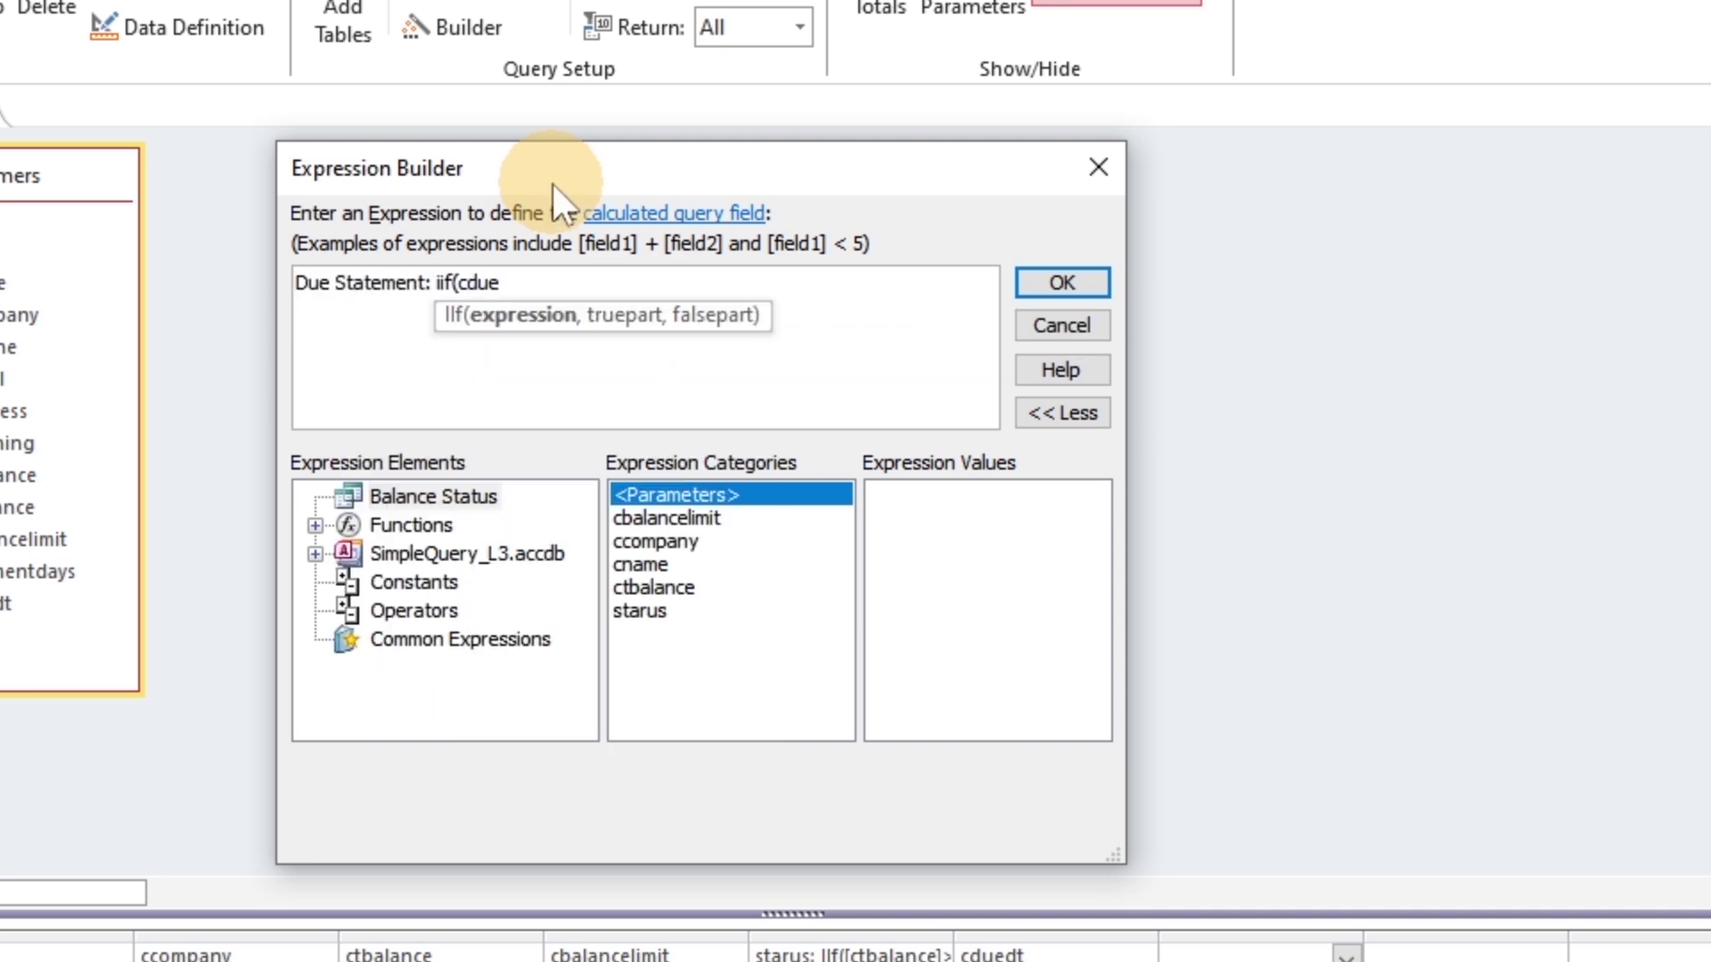
key("BackSpace")
key("BackSpace")
key("BackSpace")
key("BackSpace")
key("BackSpace")
key("BackSpace")
key("BackSpace")
key("Escape")
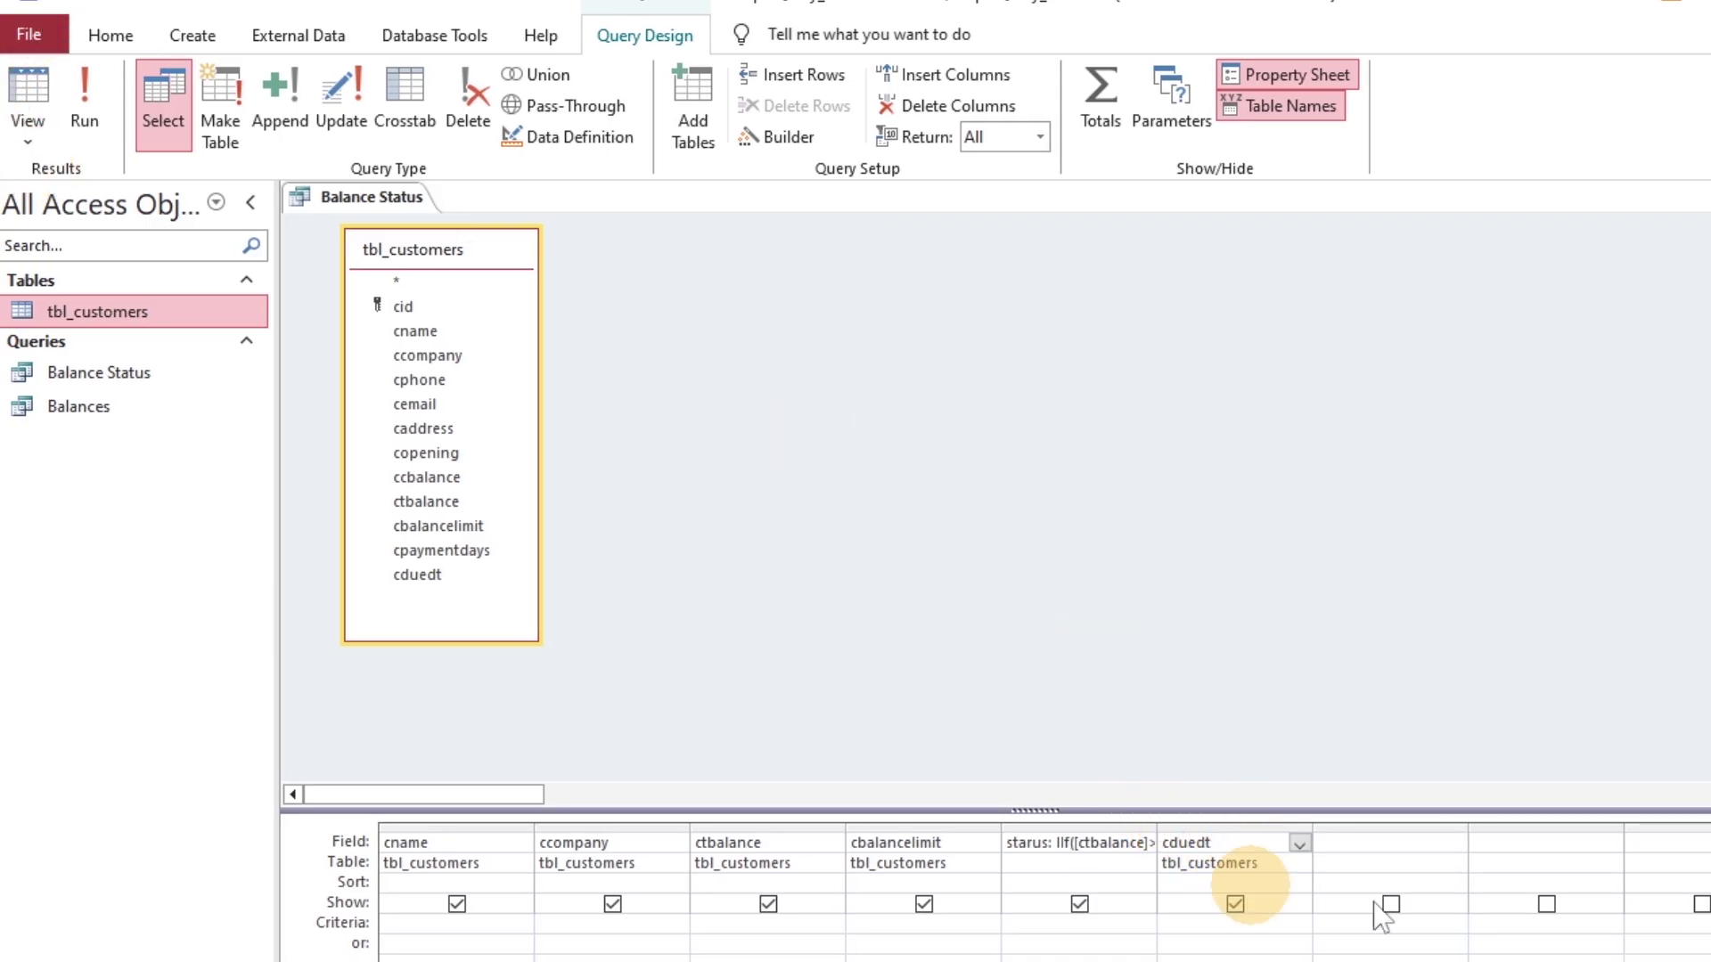
- Add Due Statement: IIf([cduedt]>Now(),"Over","OK"), run the query, and begin renaming it
left_click(771, 138)
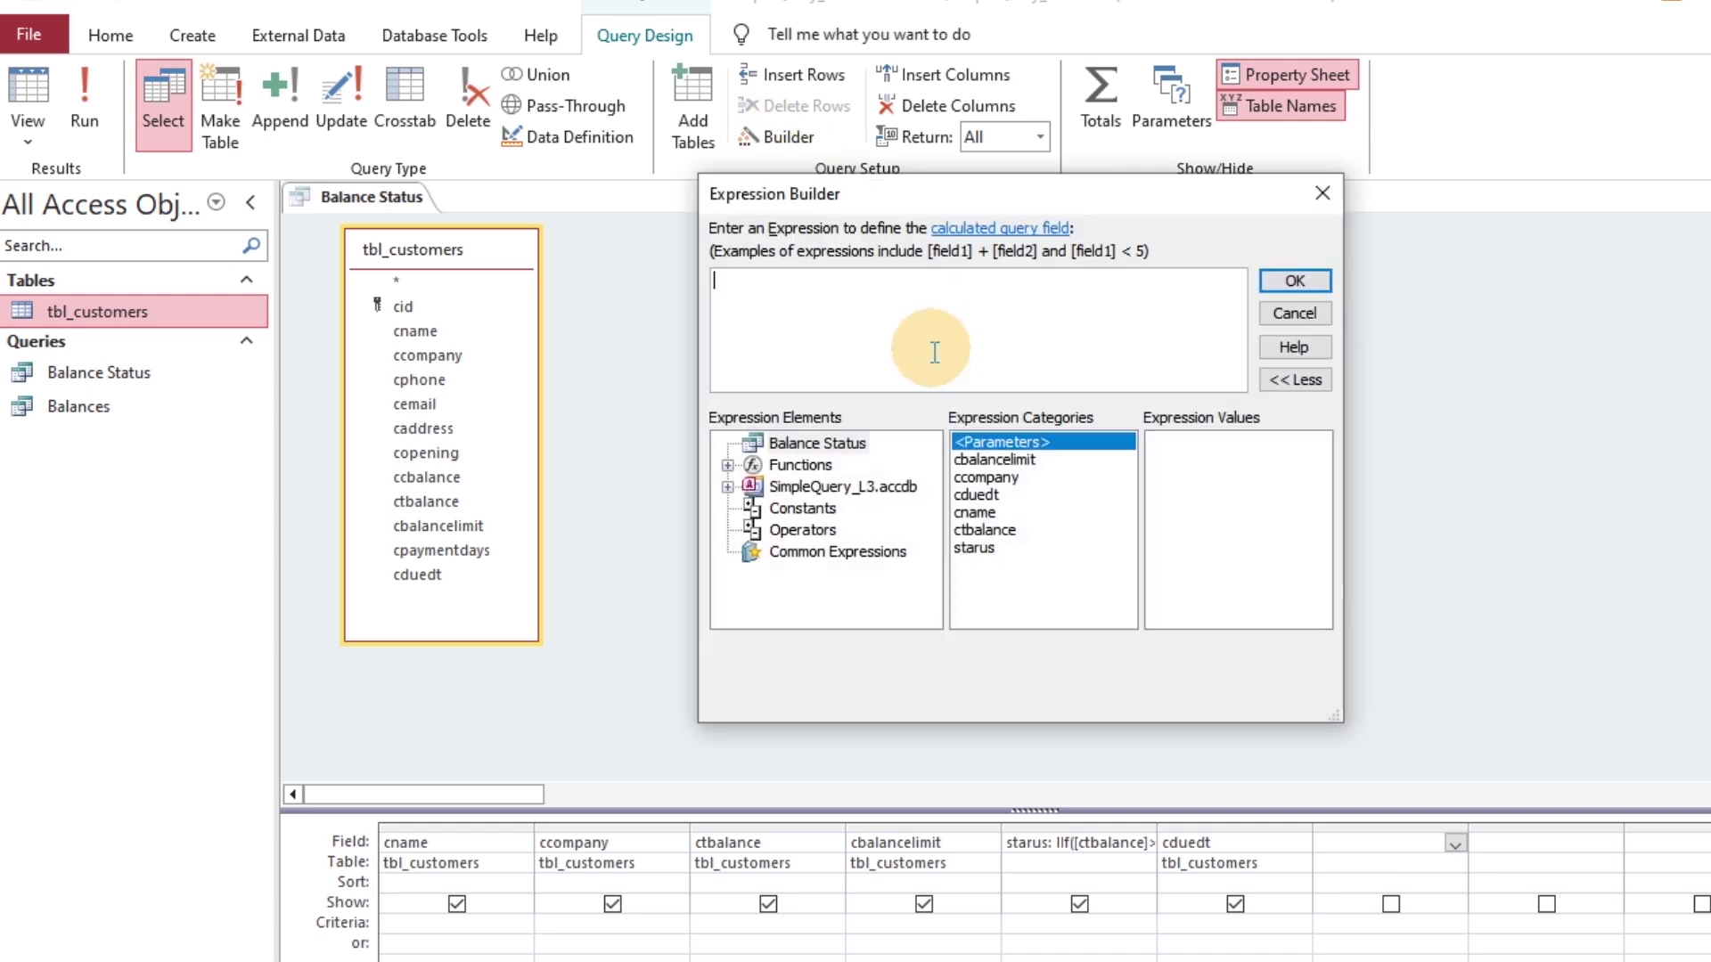
type("Due")
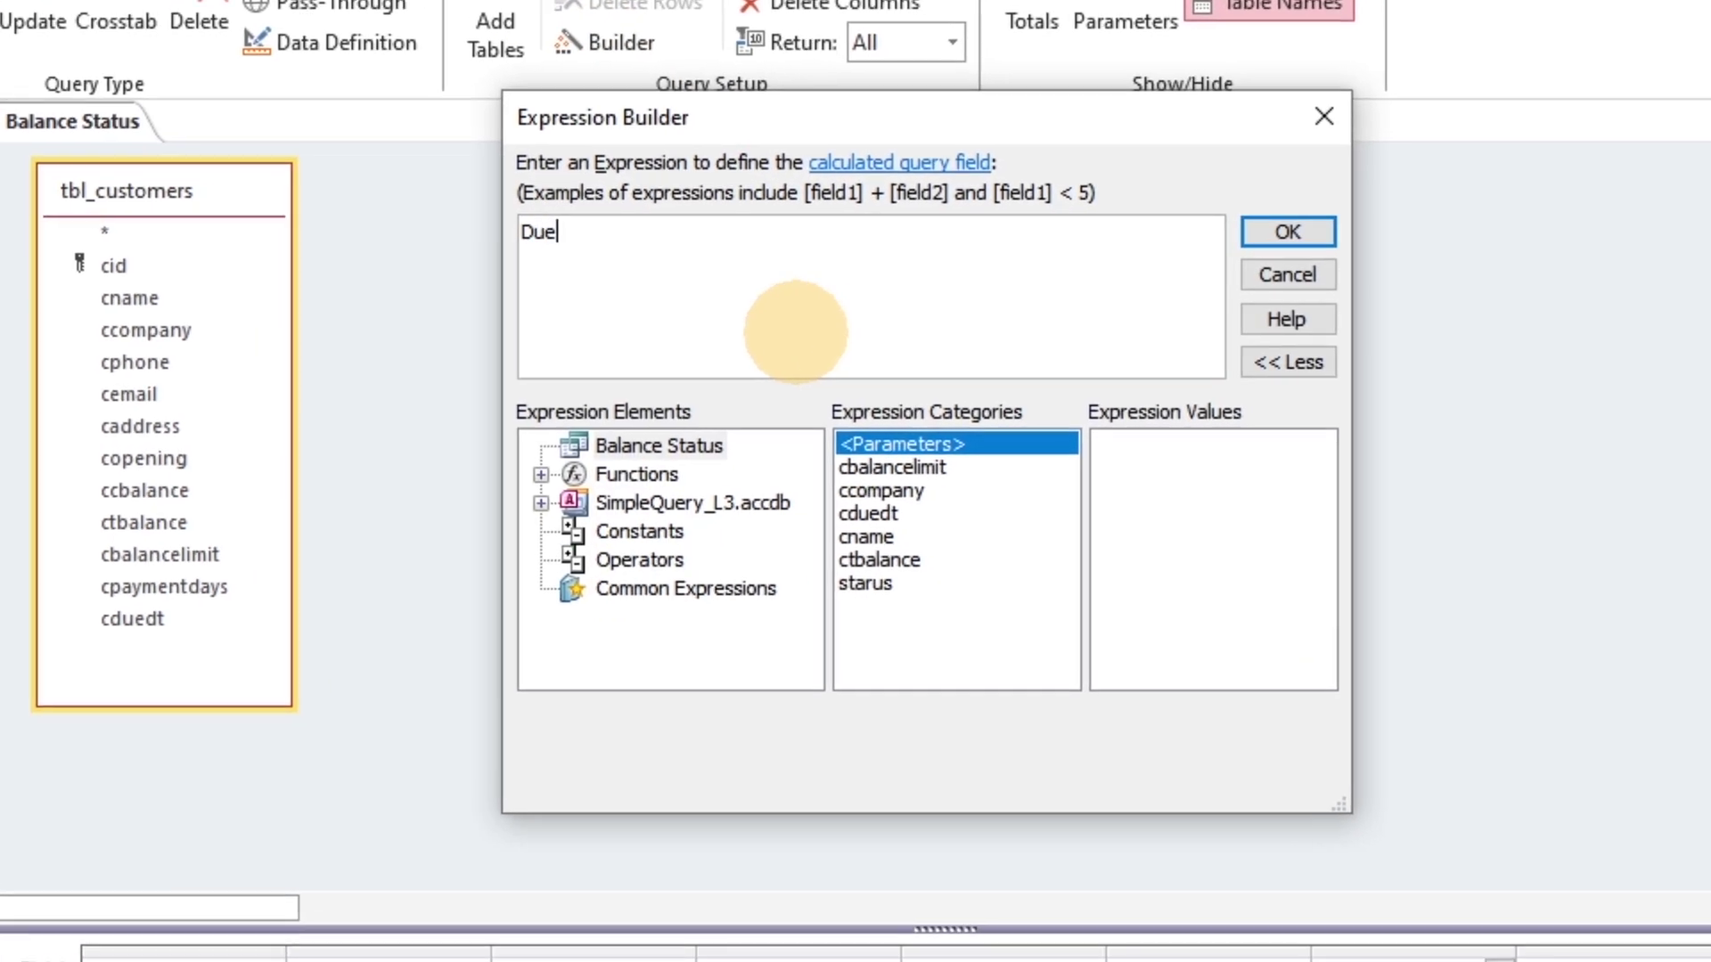
type(" Statement: iif([cduedt]")
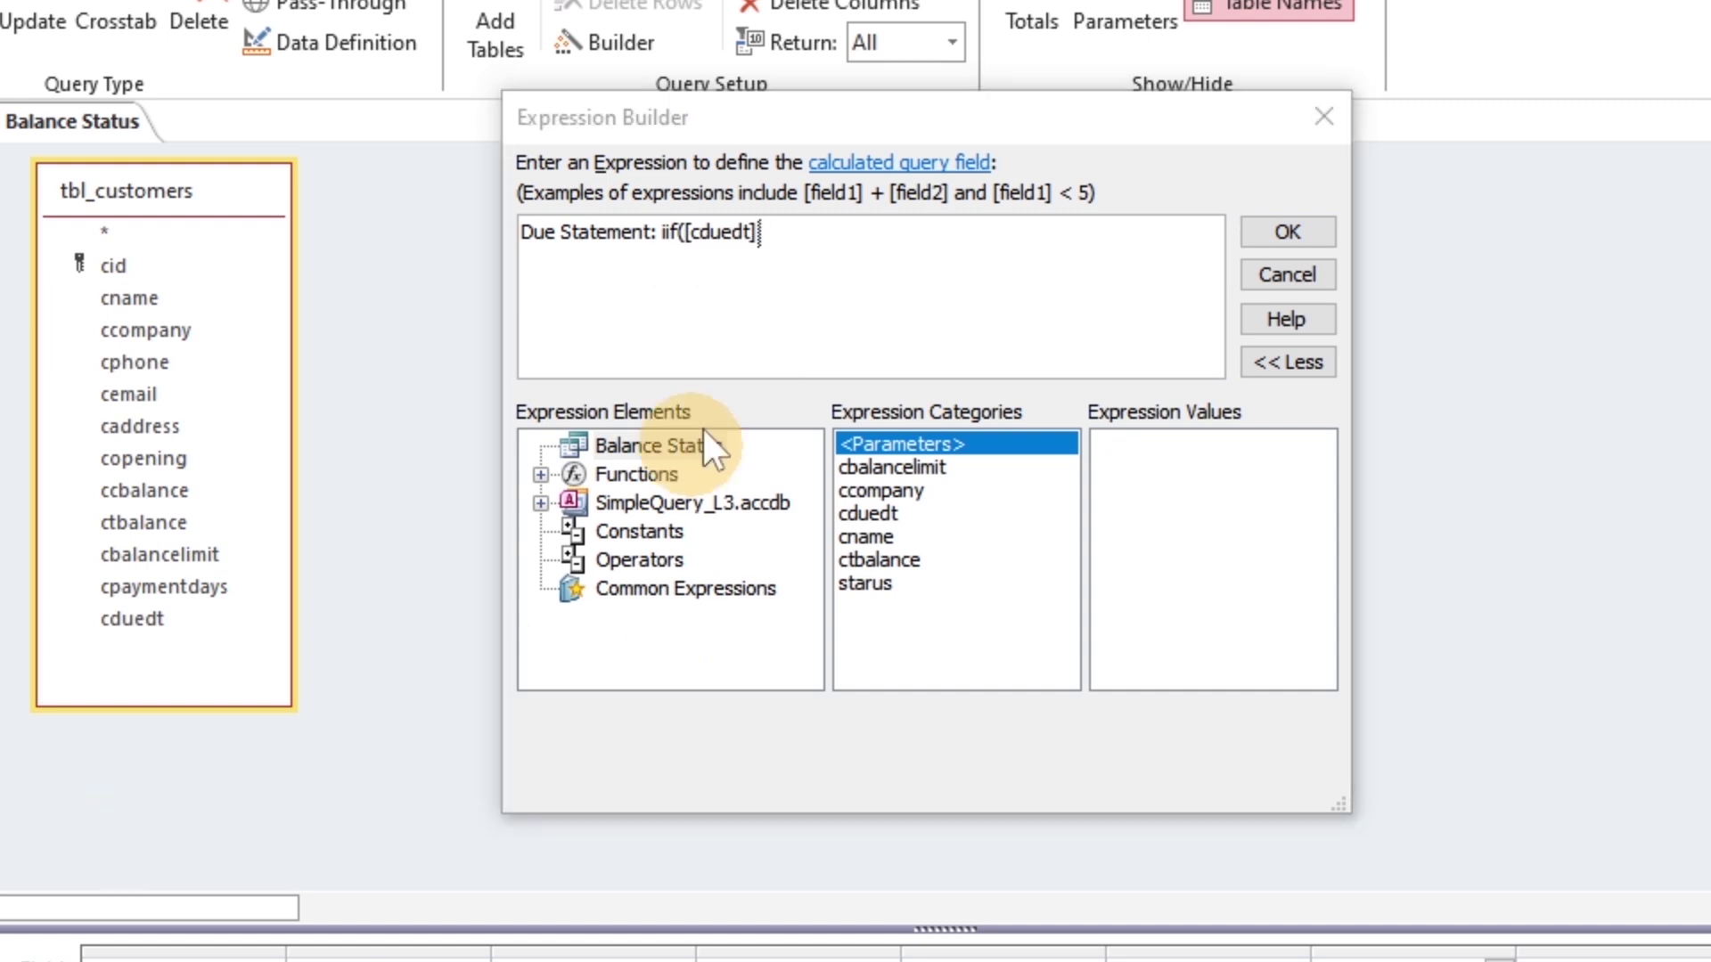
type(">Now(),\"Over\"")
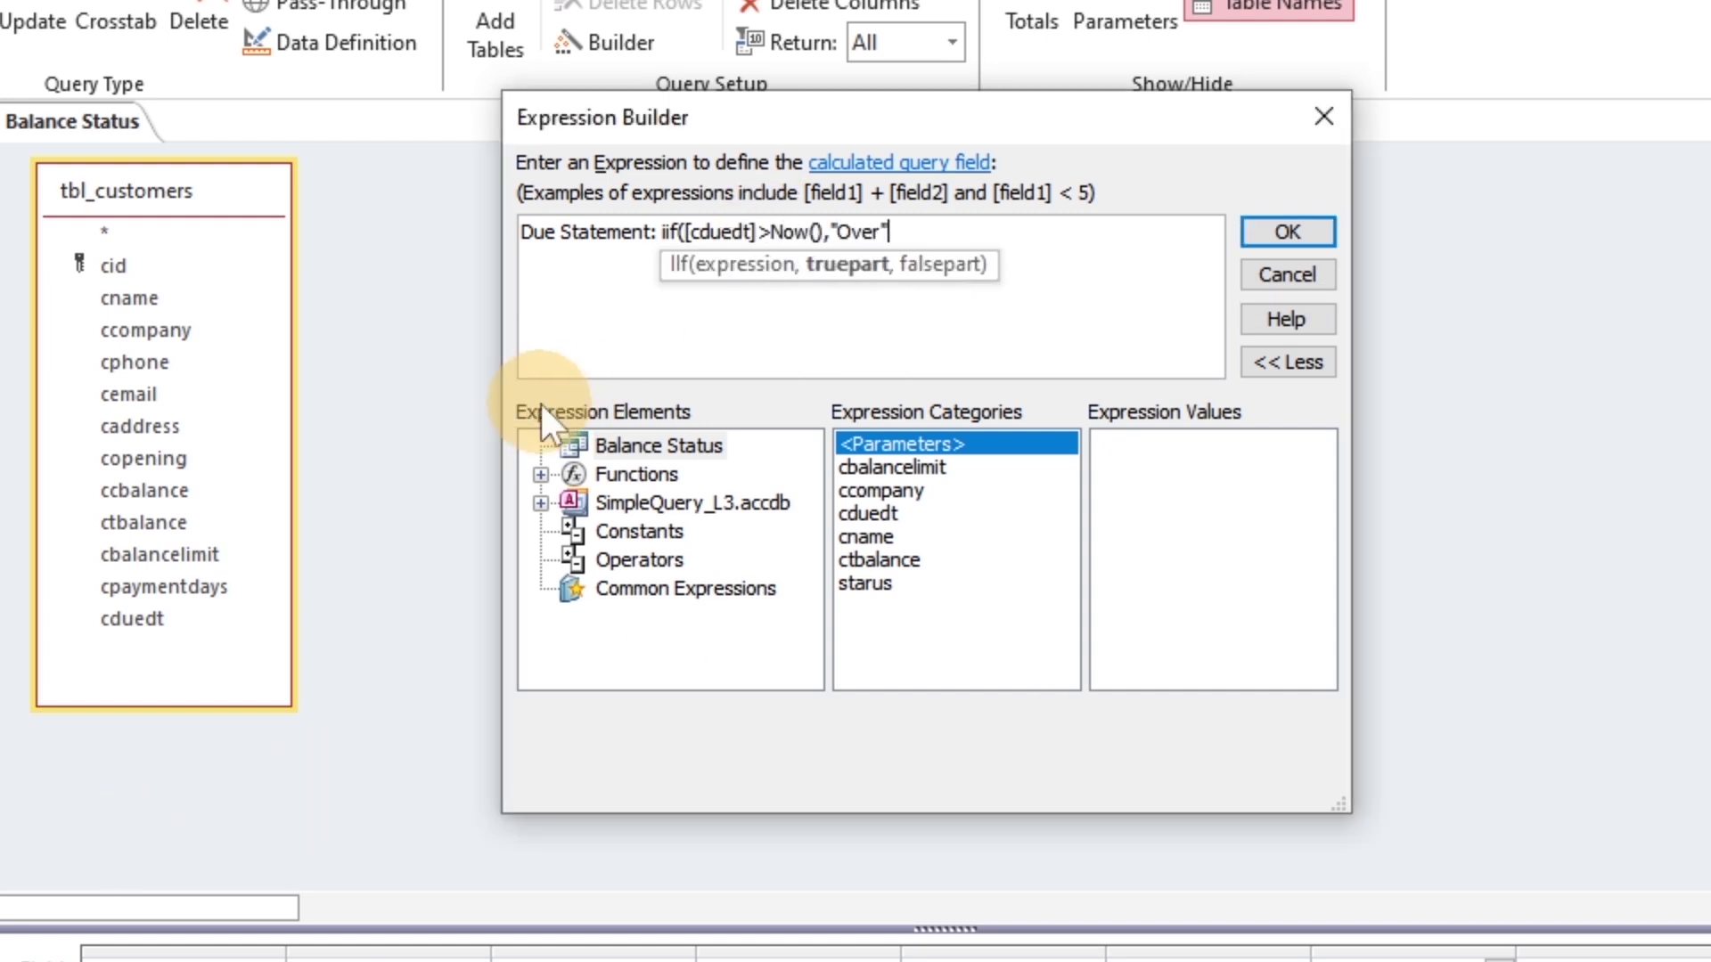
type(",\"OK\")")
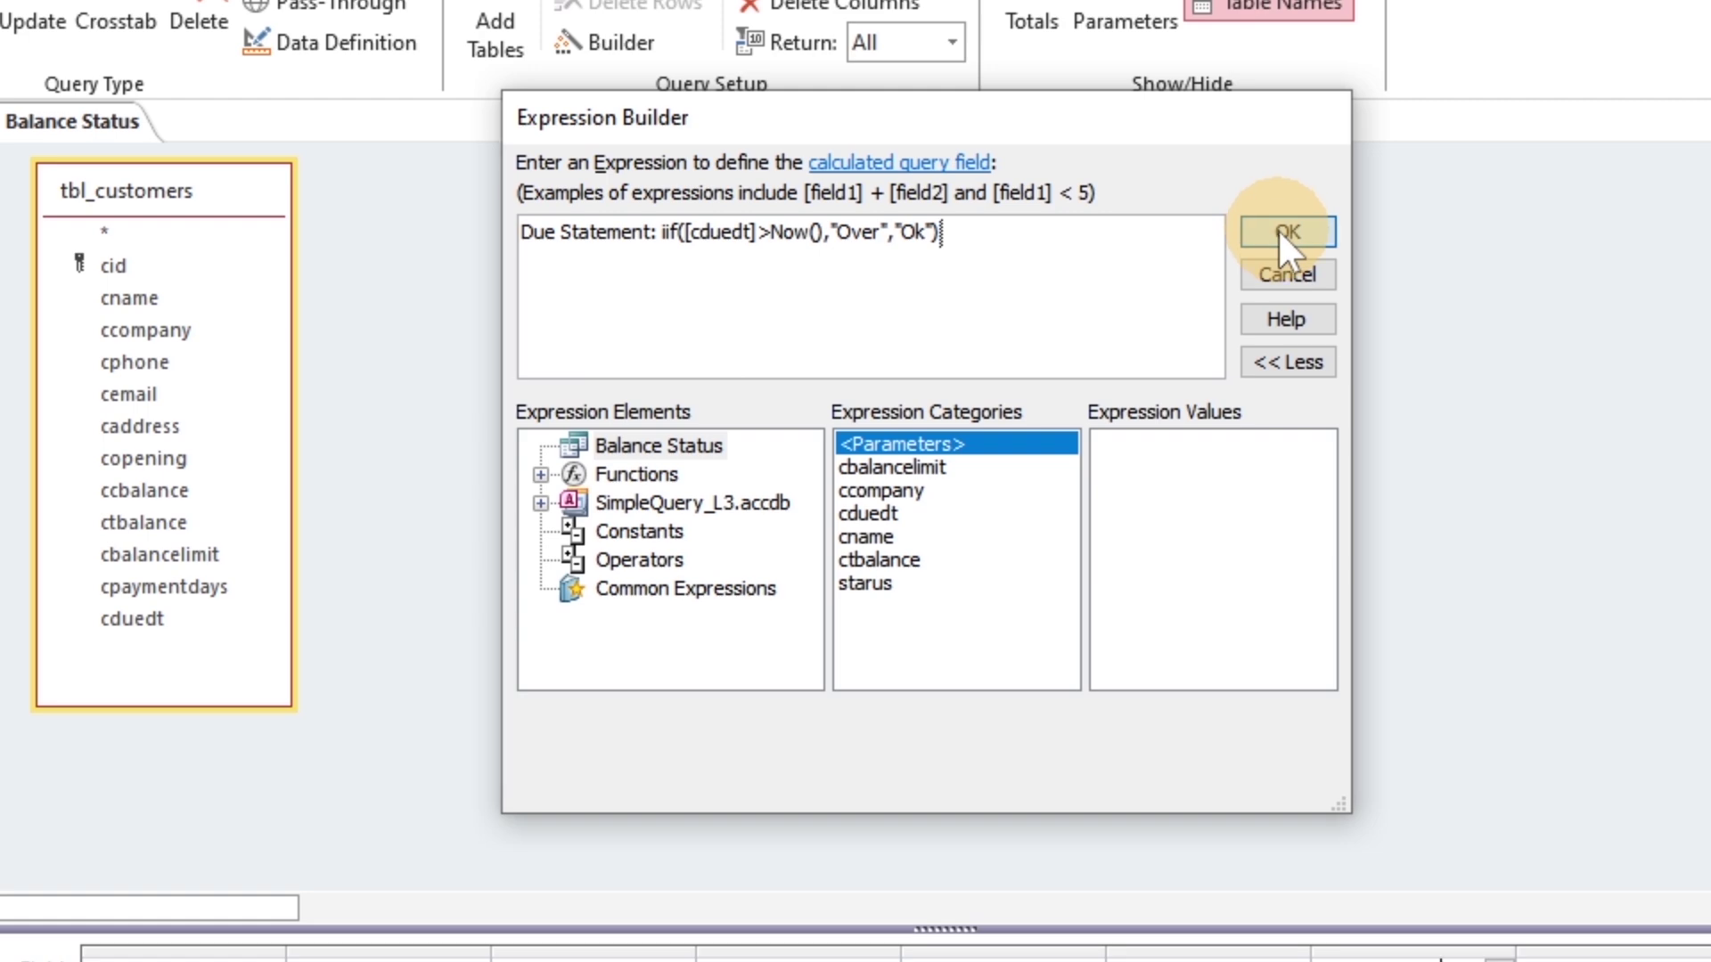
left_click(1286, 232)
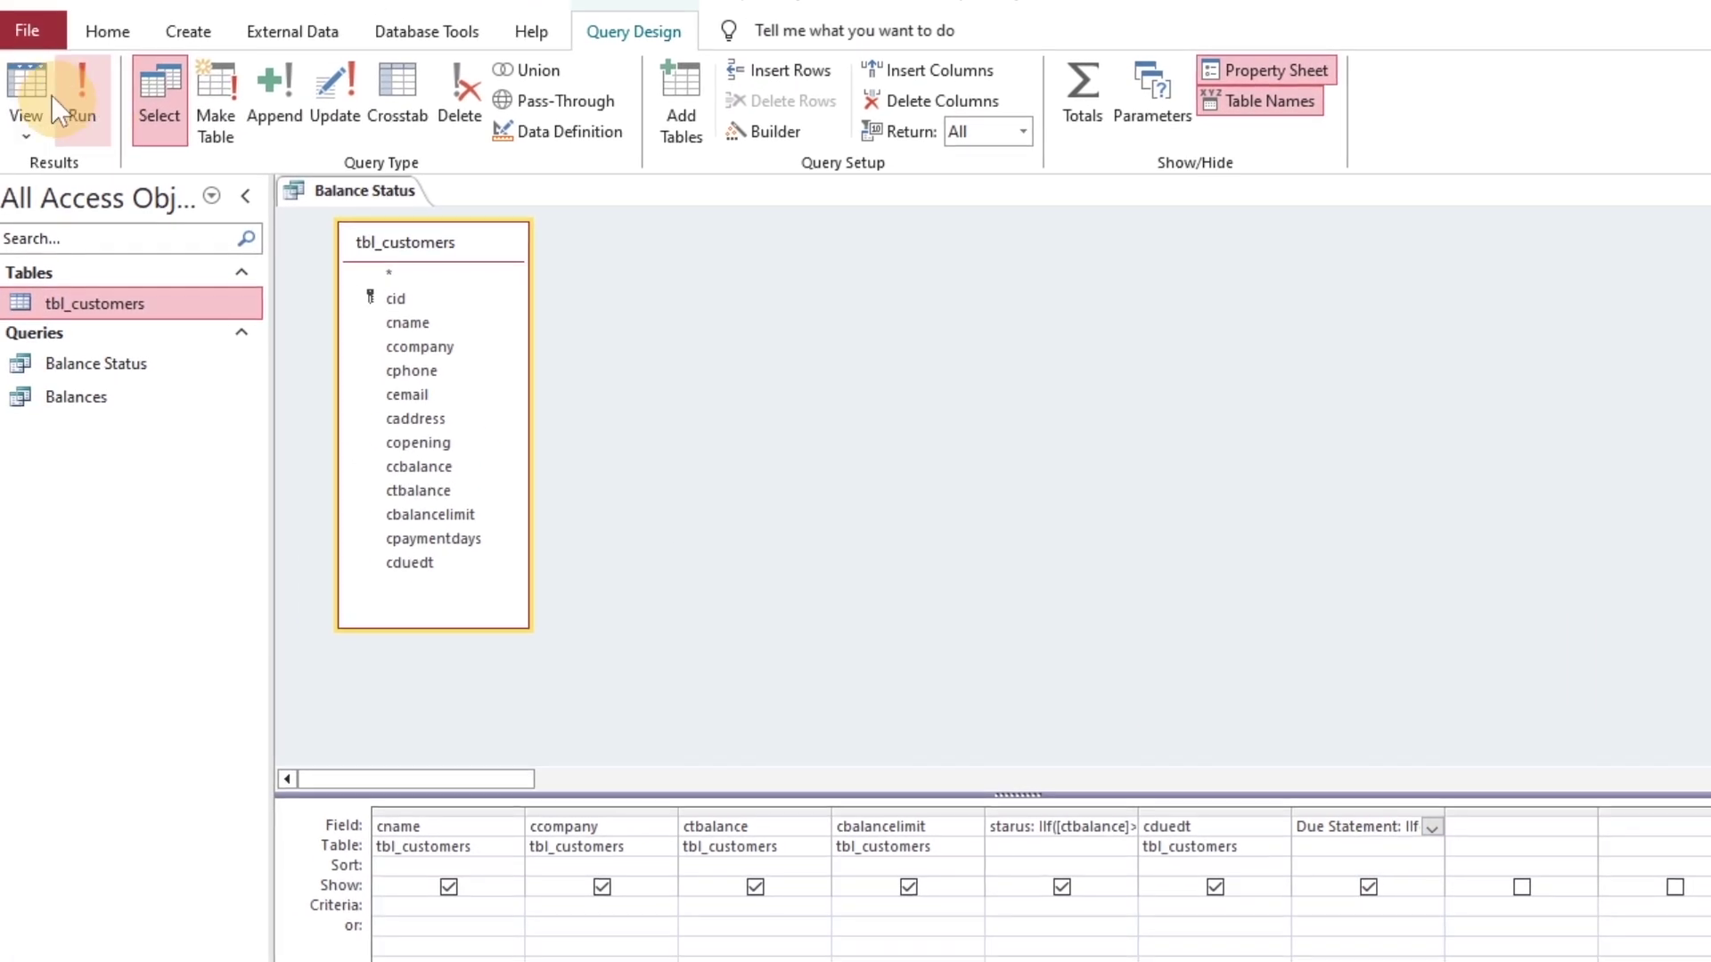
left_click(25, 82)
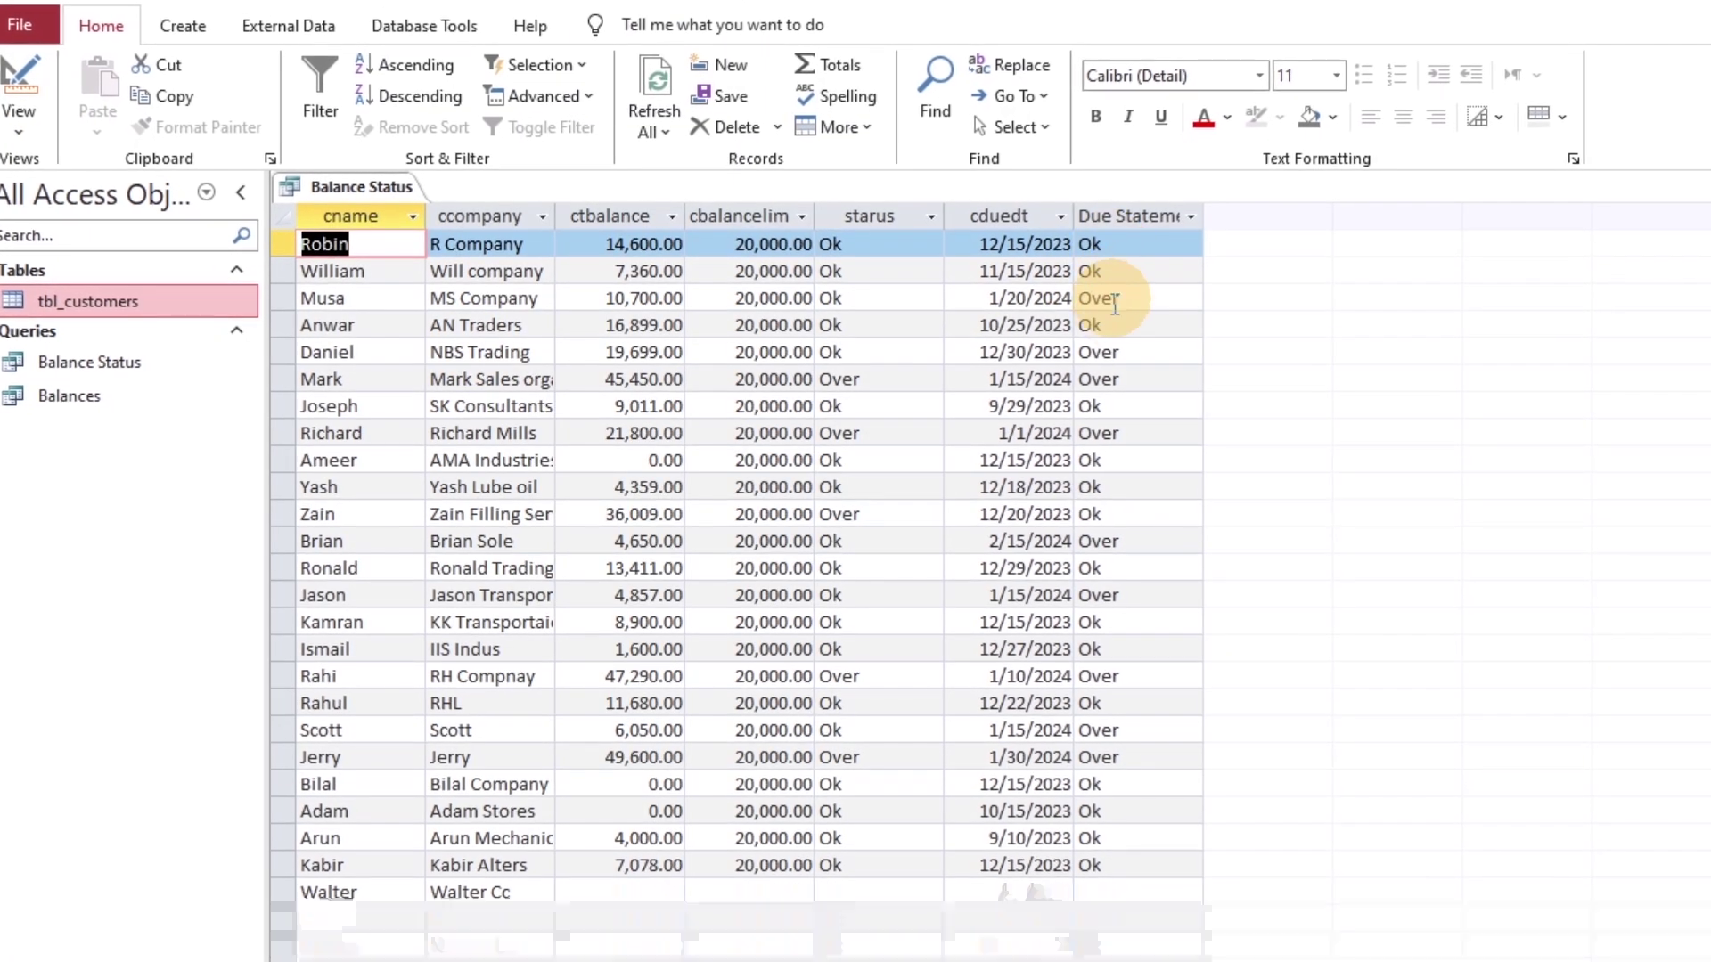
left_click(1134, 217)
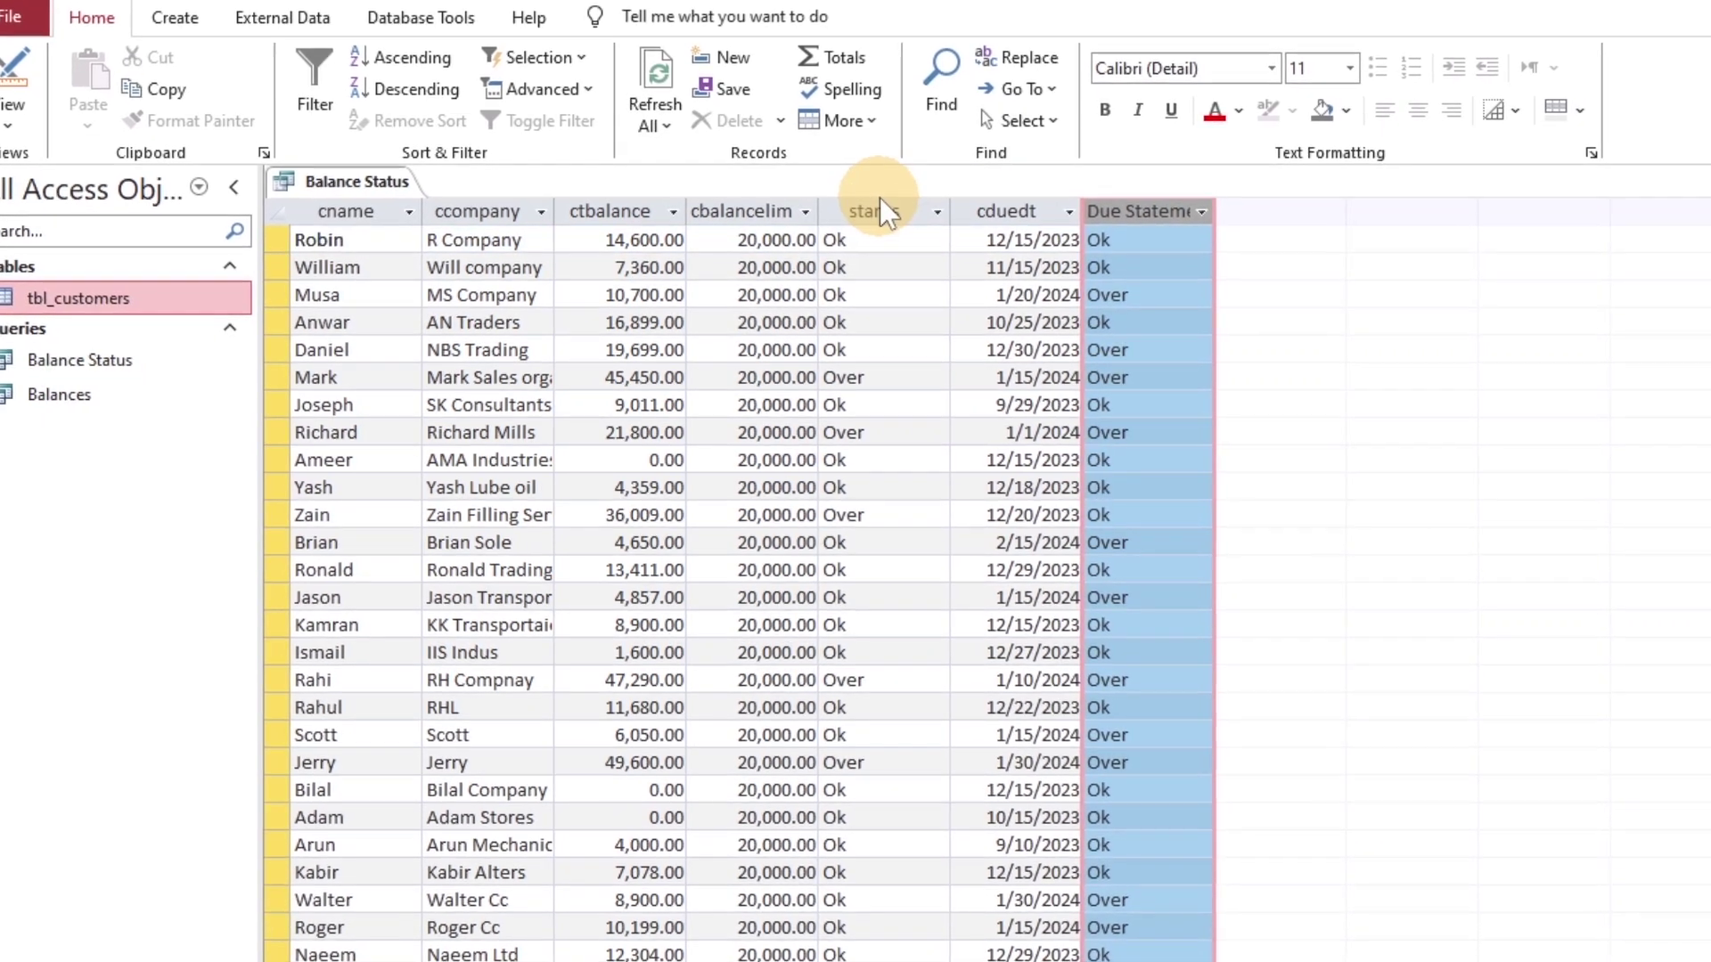
left_click(878, 212)
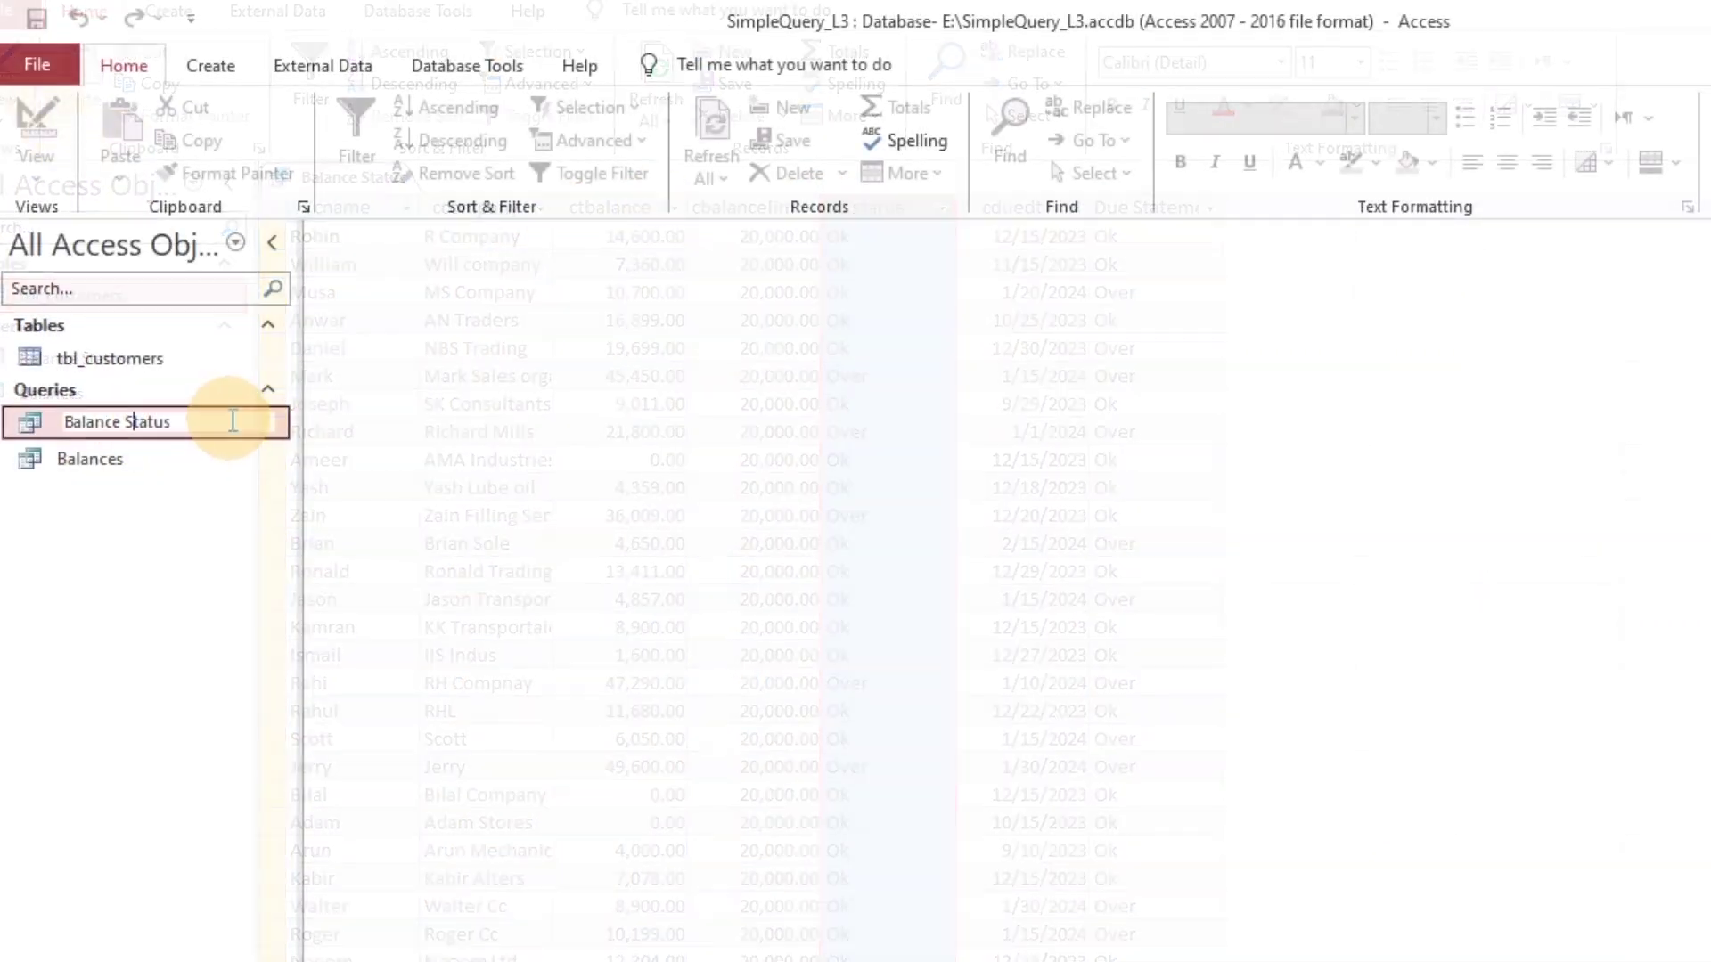
left_click(228, 421)
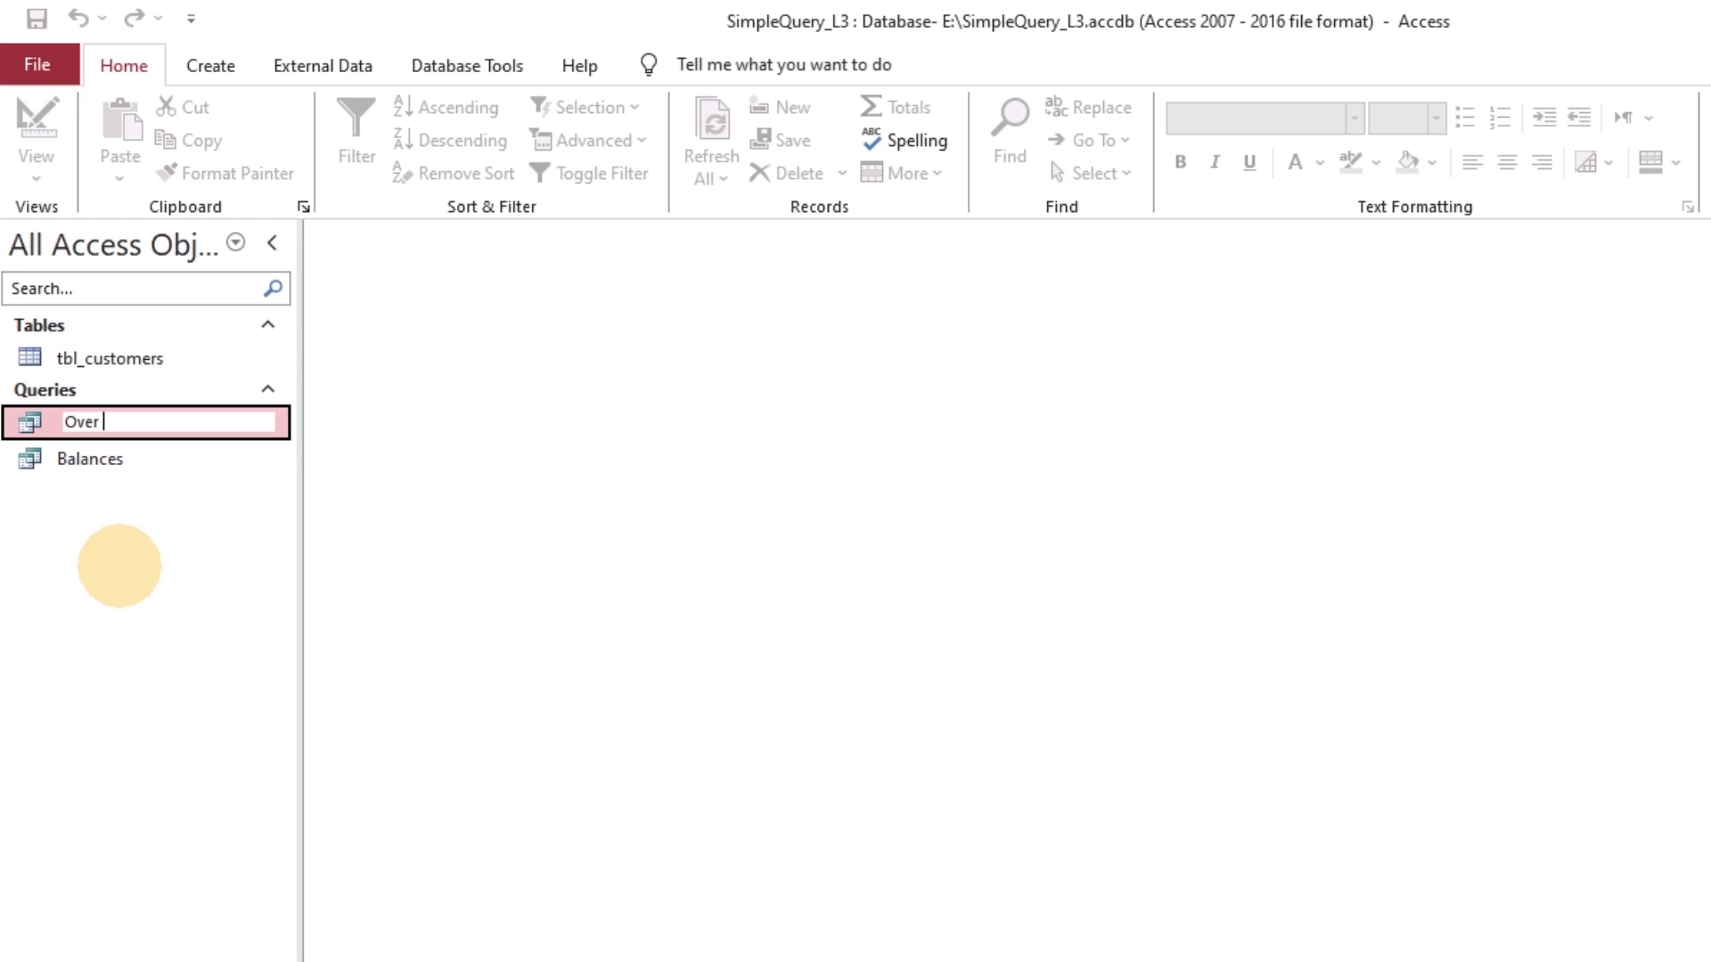
- Rename the Balance Status query to Over Limit Customers
type("Over Limit Customers")
key("Return")
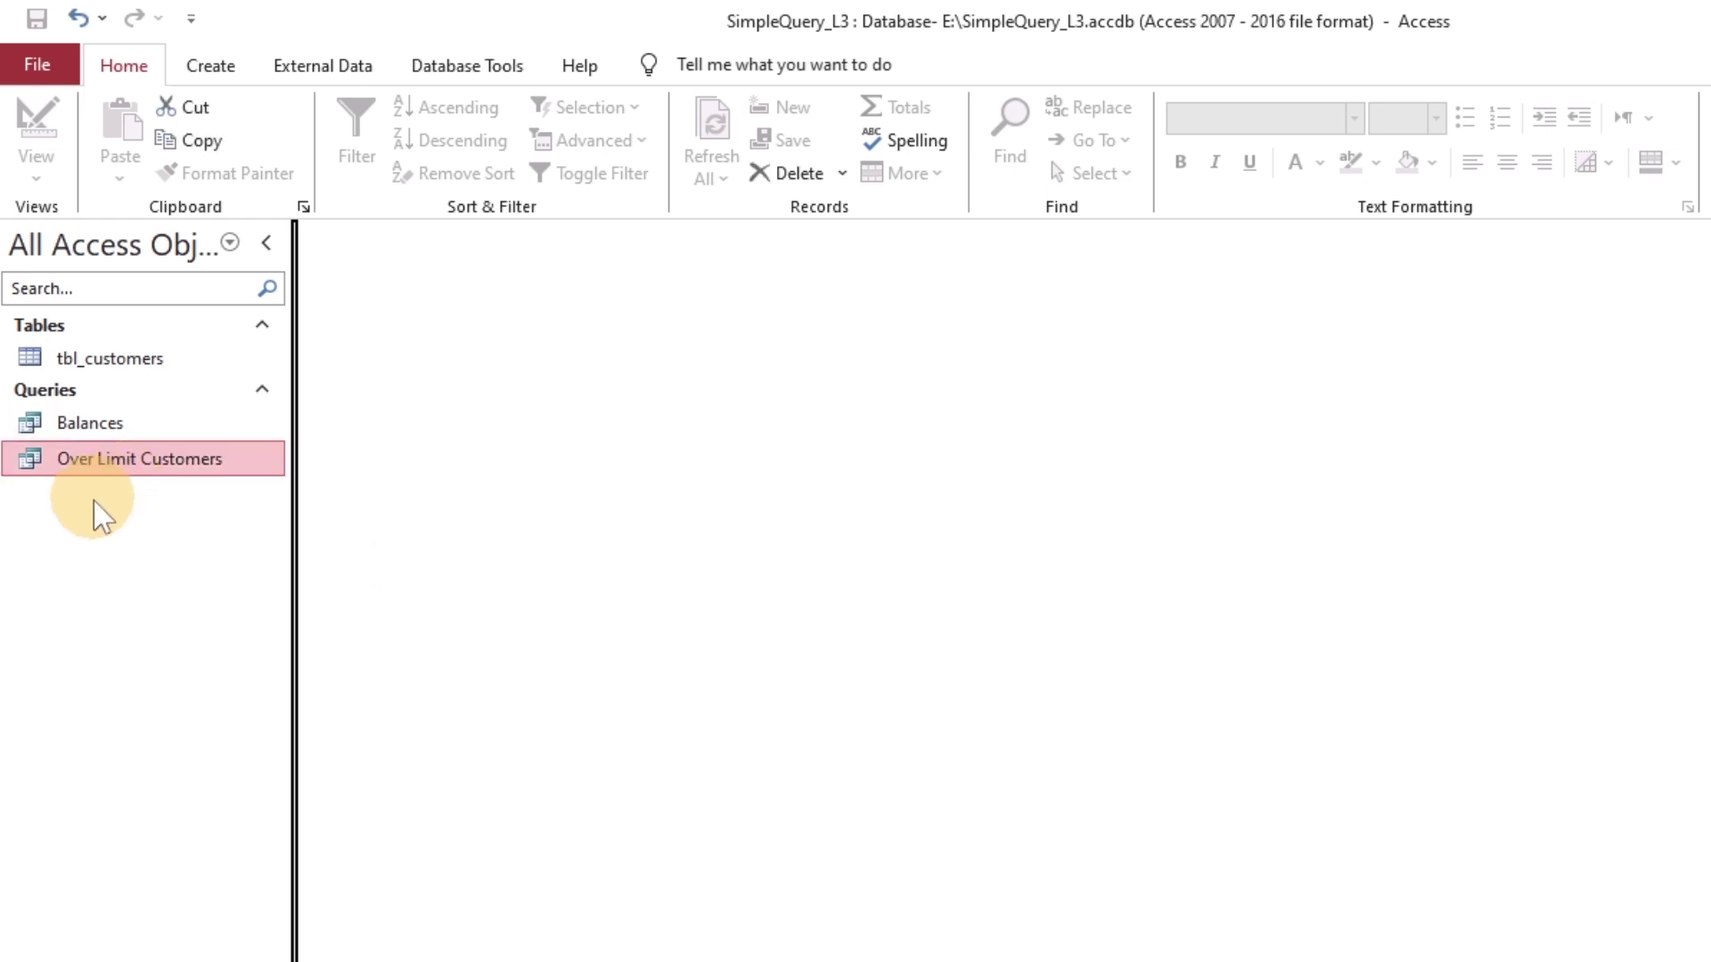
key("ctrl+c")
key("ctrl+v")
left_click(1225, 498)
- Paste a copy of the query named Over Due Customers, then reselect Over Limit Customers
right_click(253, 467)
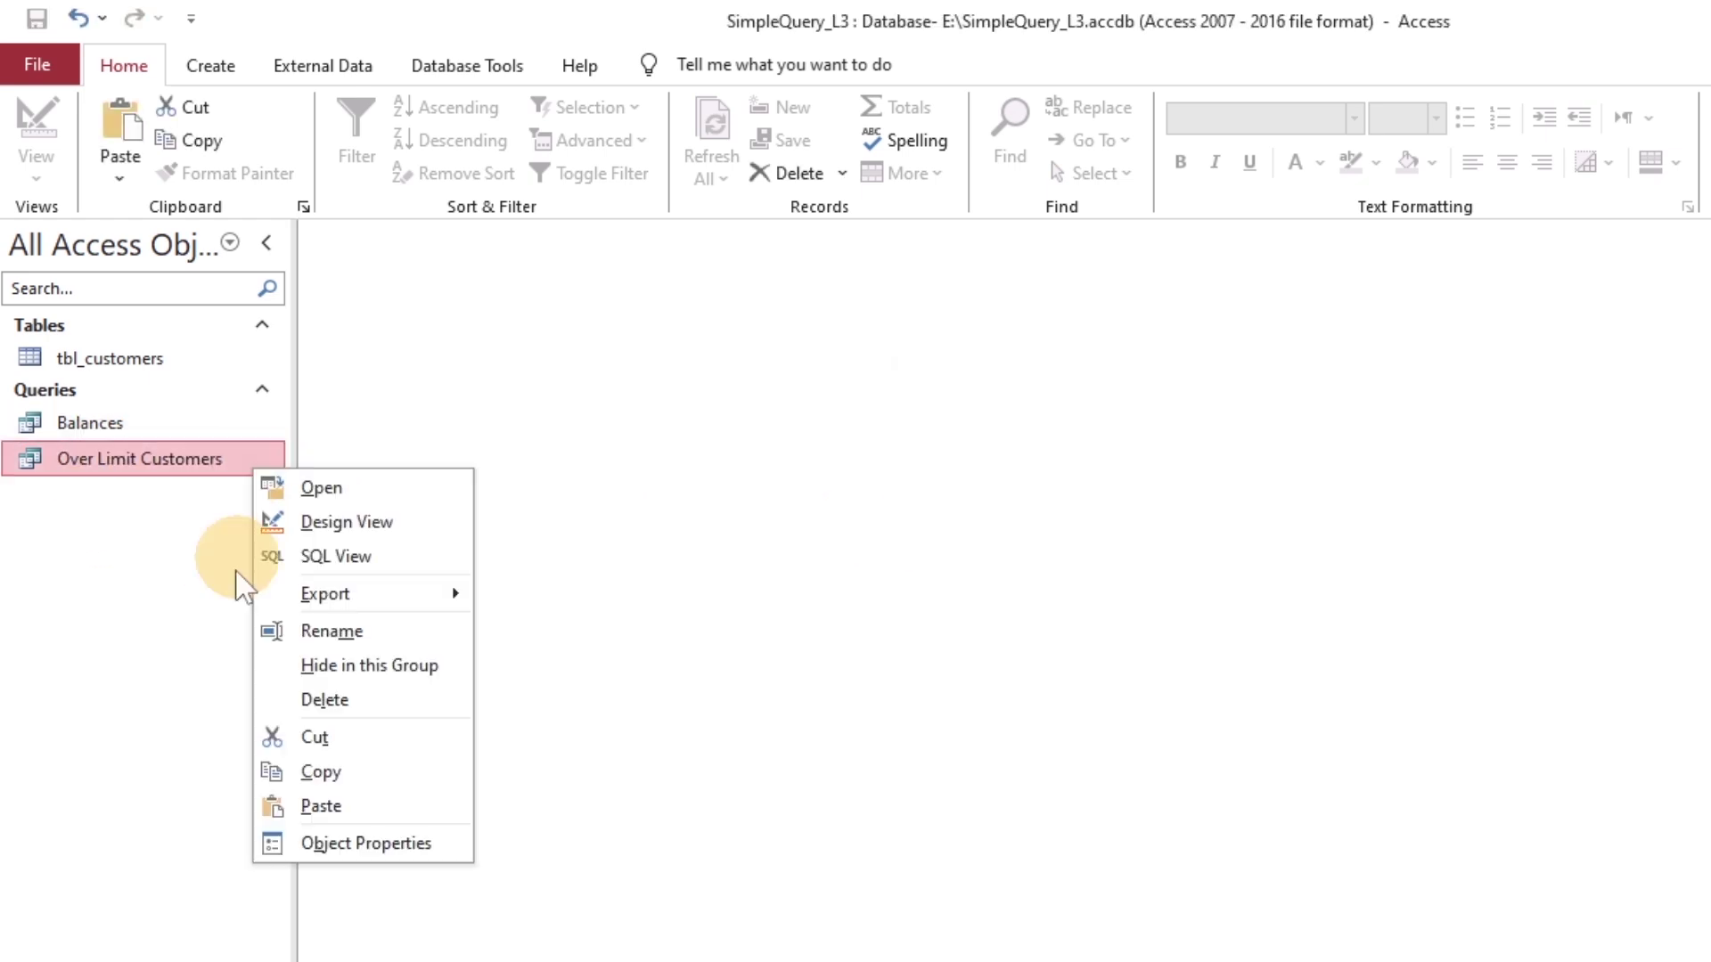
left_click(337, 779)
right_click(135, 583)
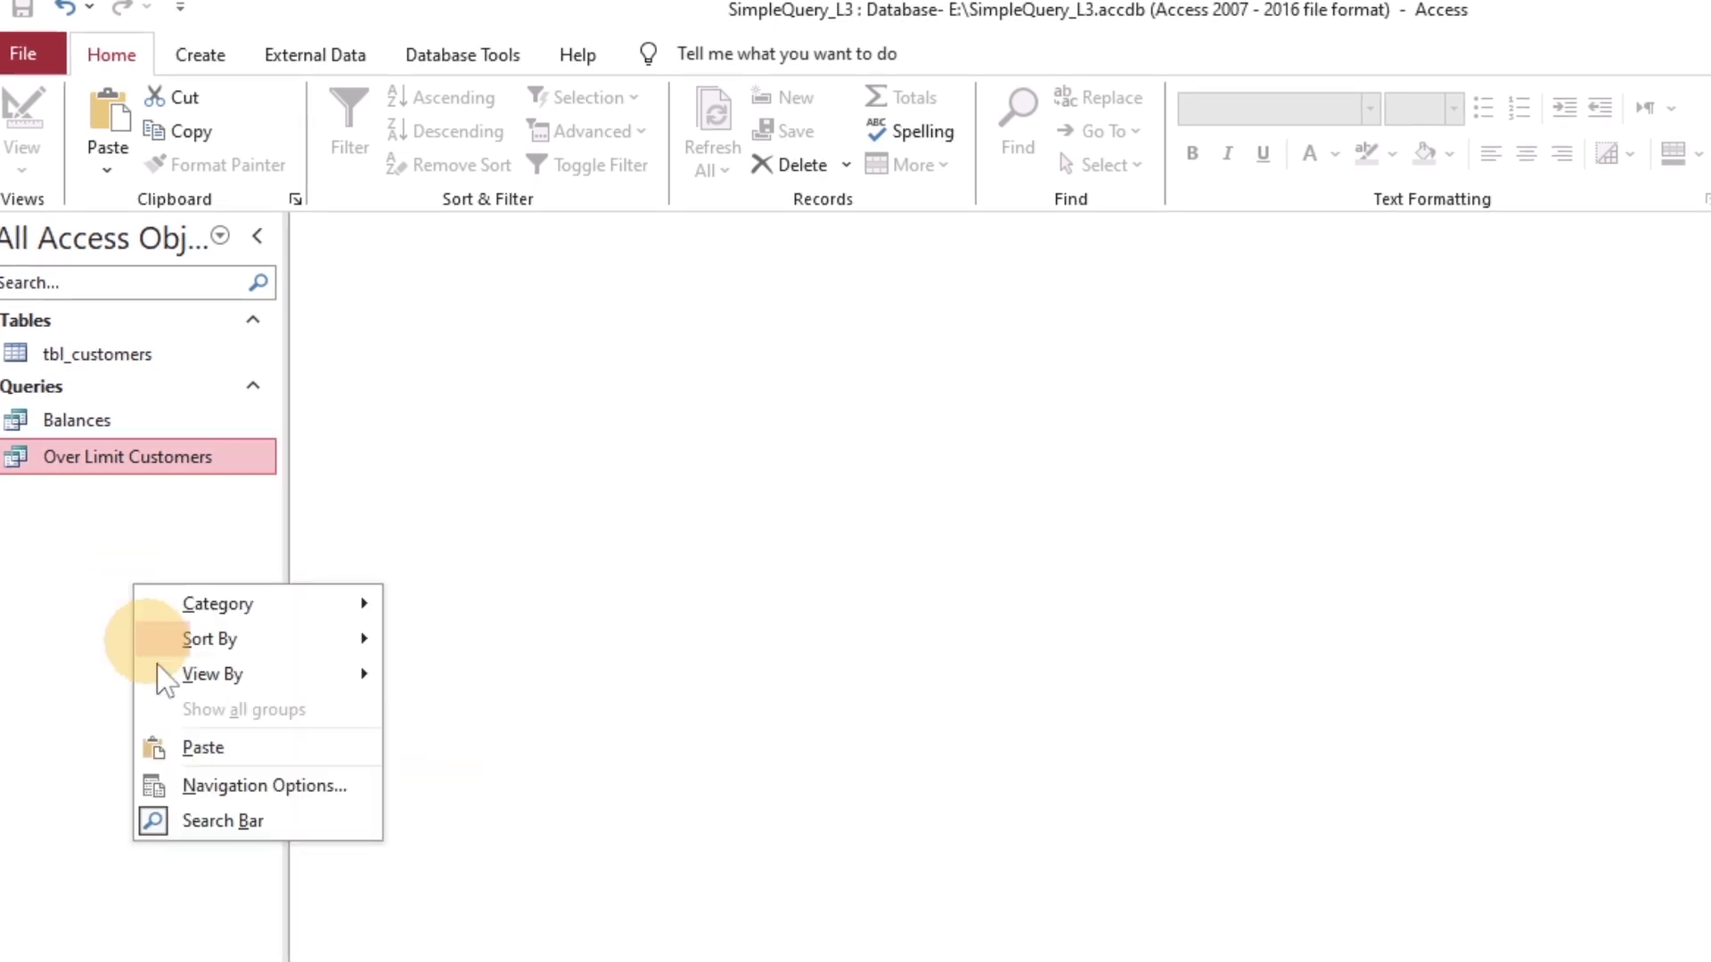
left_click(164, 745)
left_click(1048, 439)
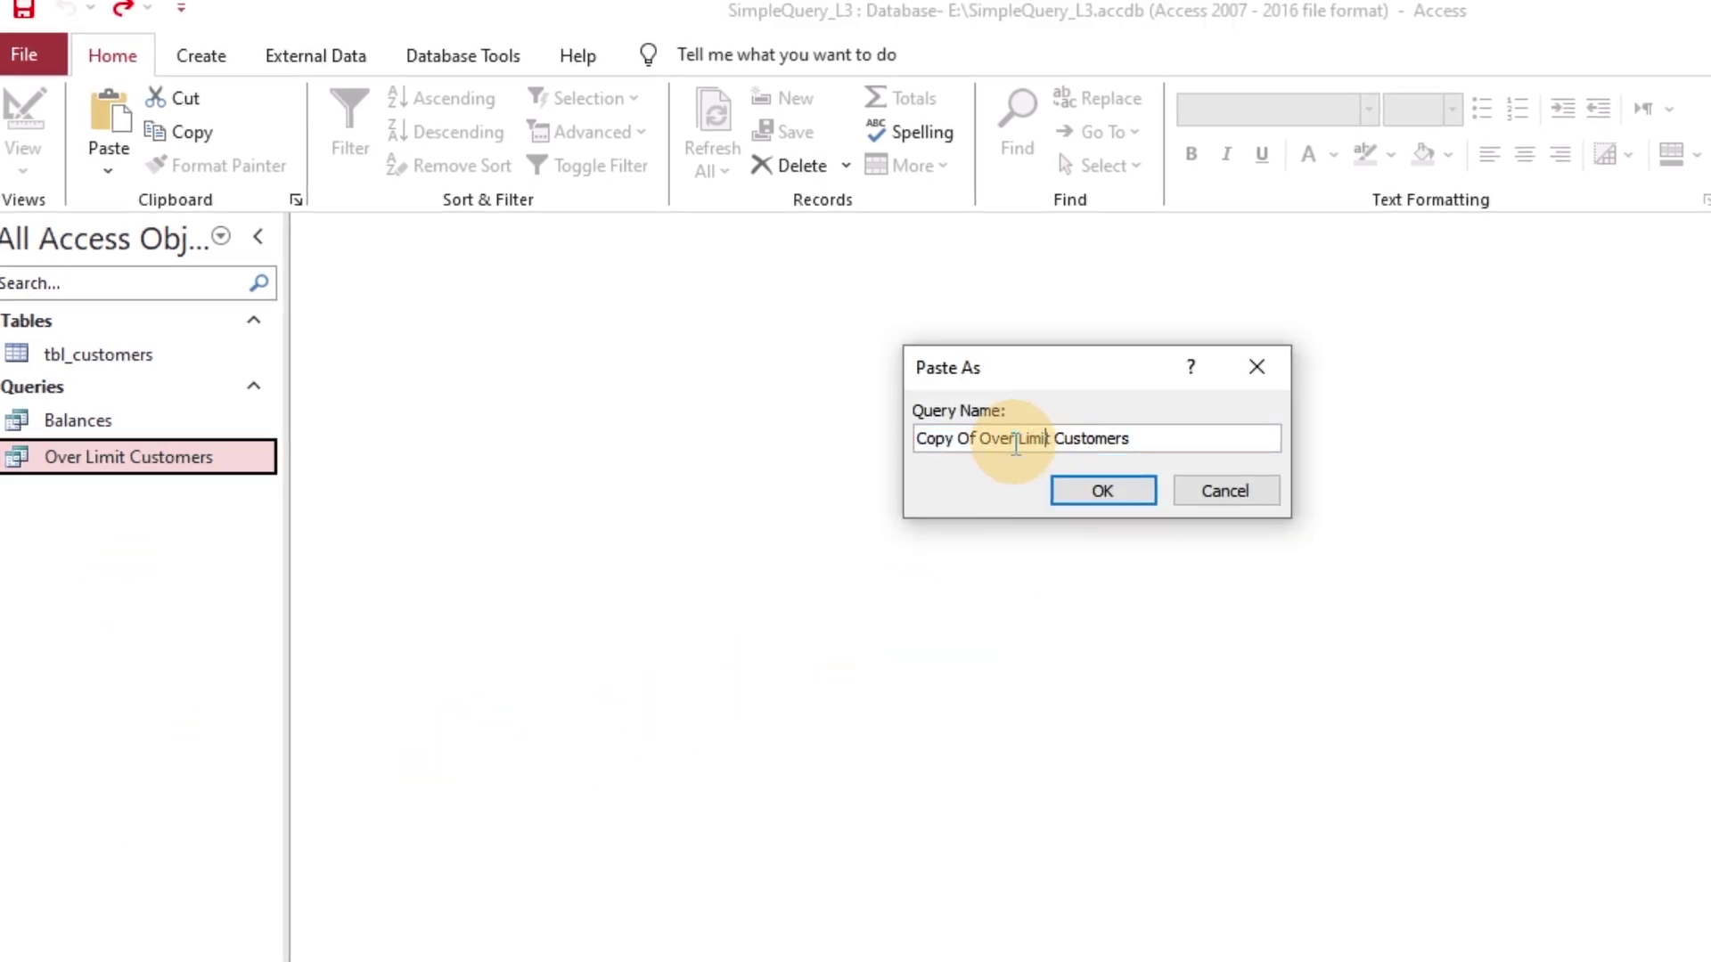
left_click_drag(980, 439, 791, 428)
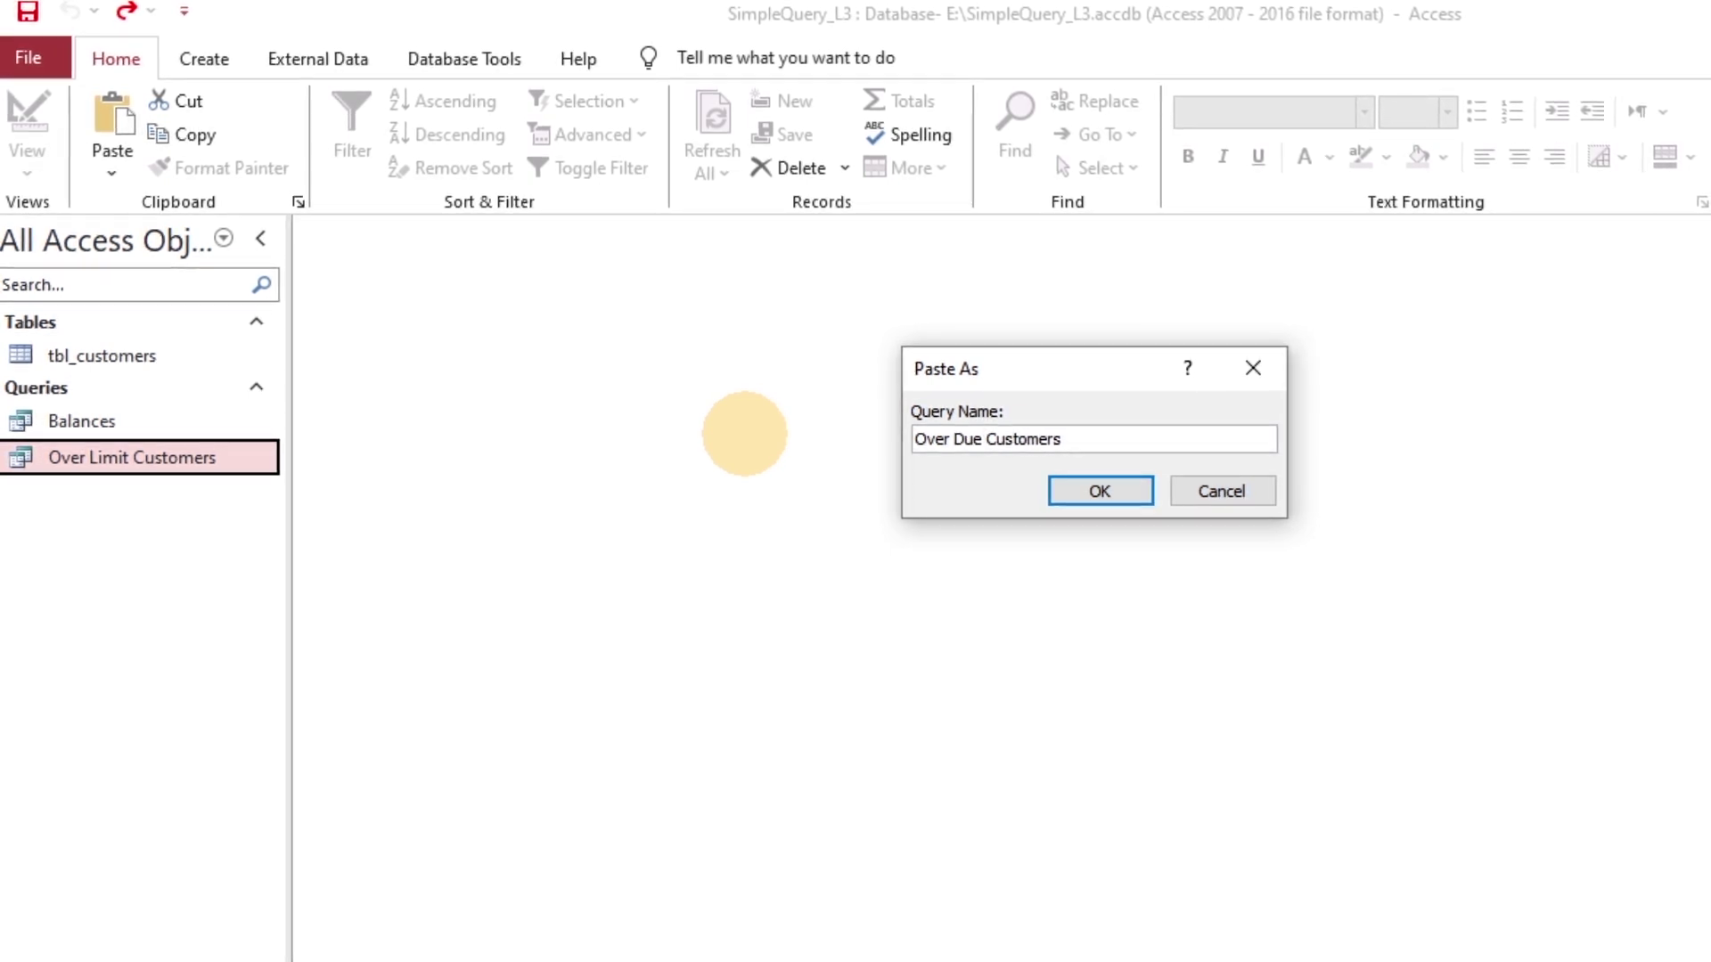
left_click(1099, 491)
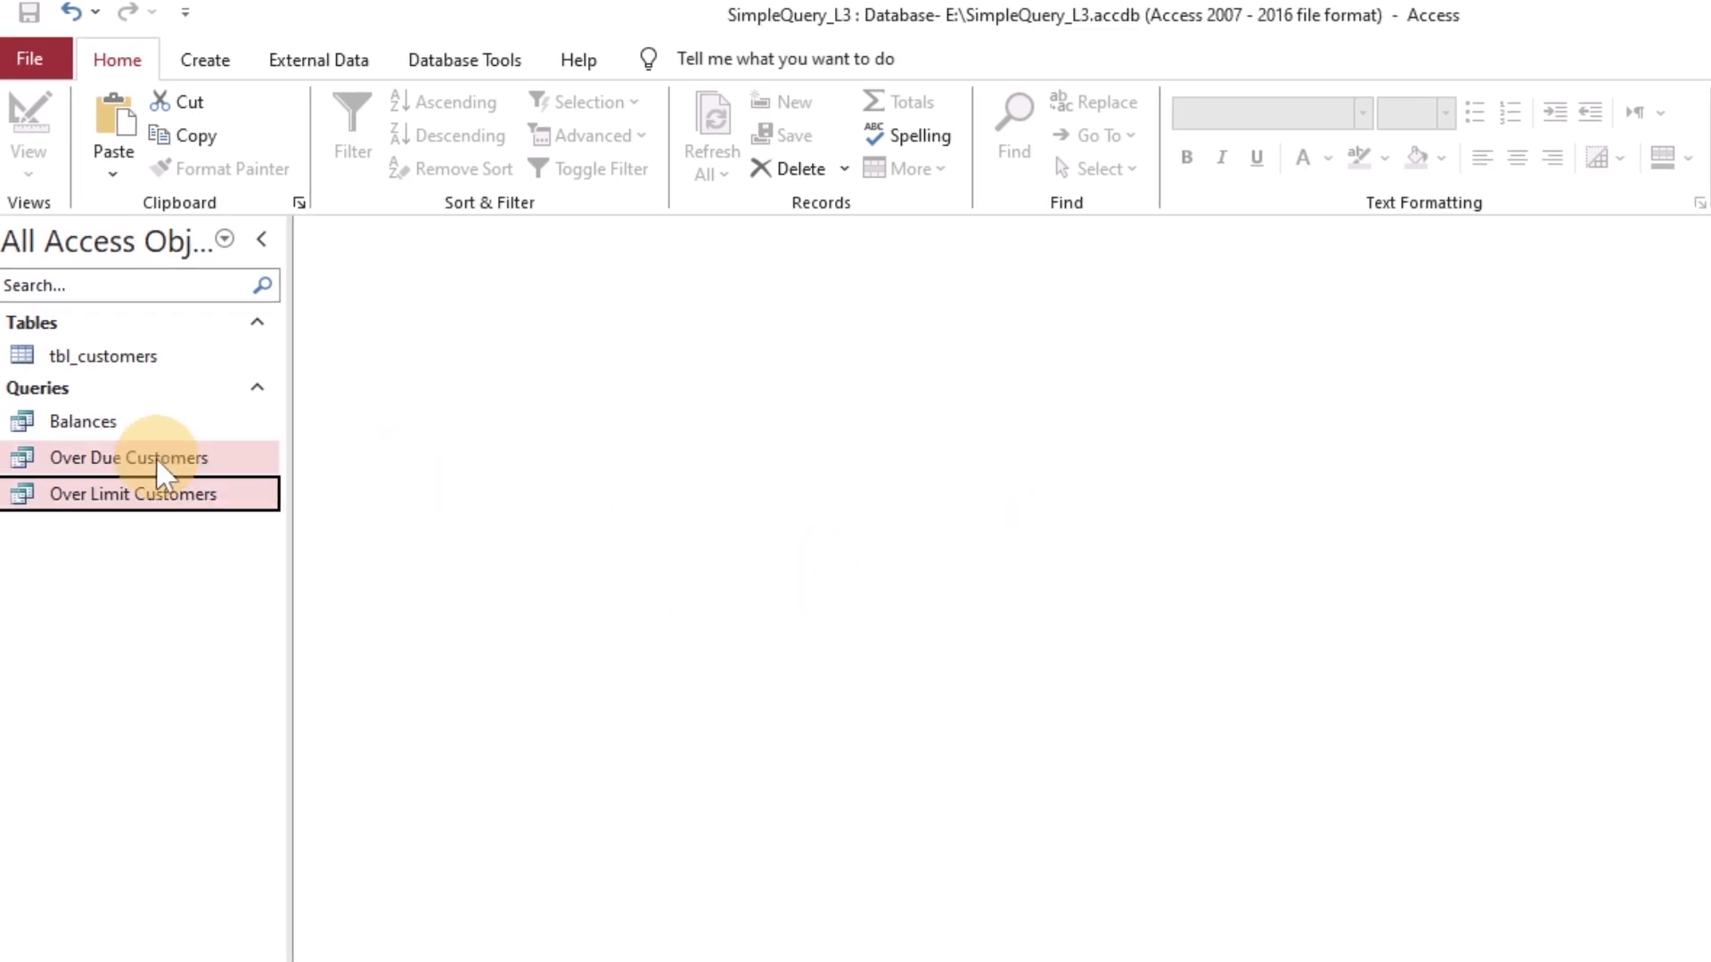
left_click(157, 457)
left_click(145, 490)
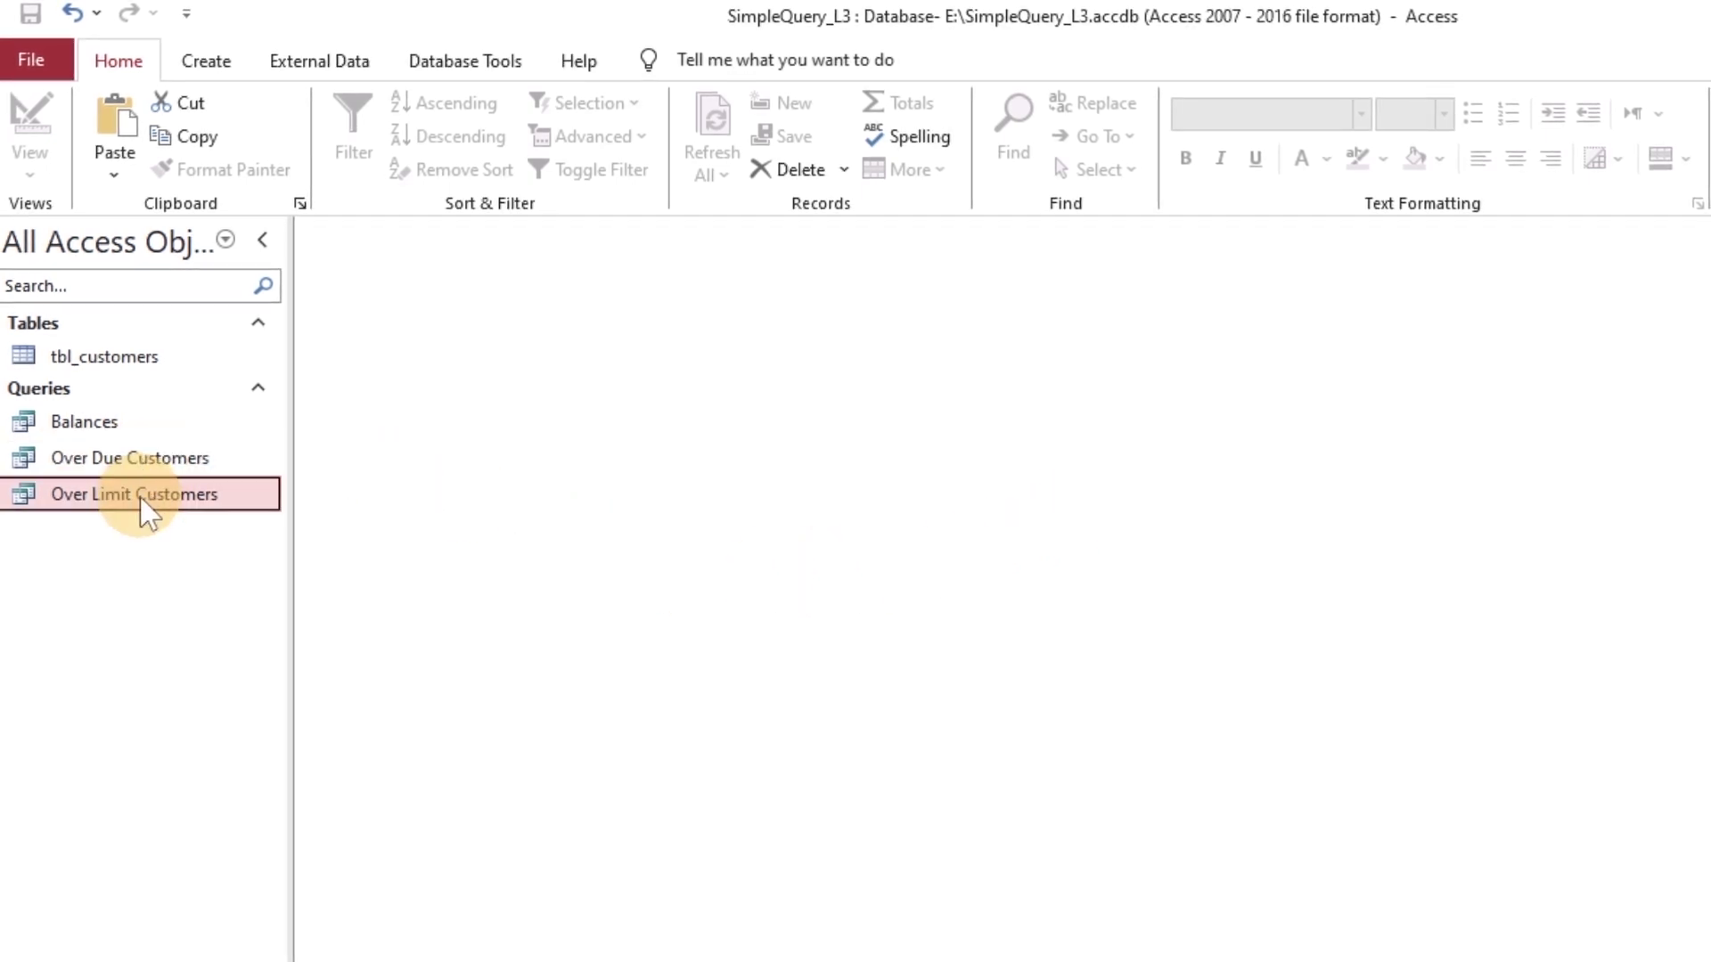
right_click(144, 492)
- Give Over Limit Customers a starus criterion of "Over", close it, and check its results
left_click(234, 551)
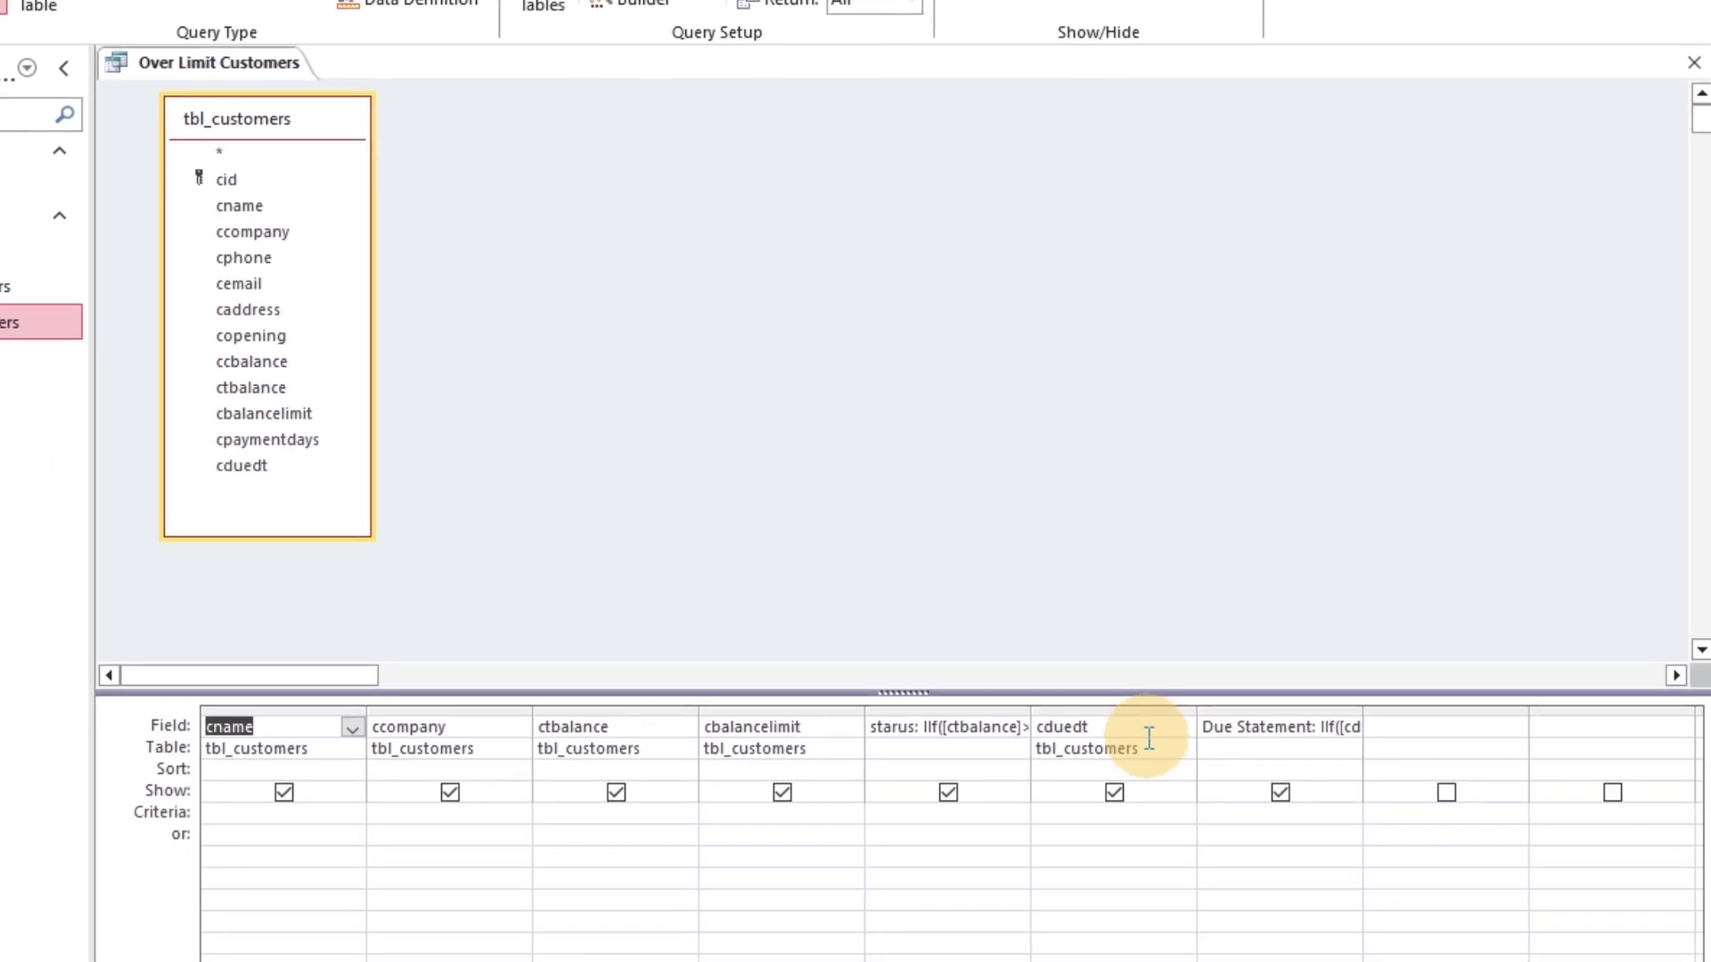
left_click(1300, 864)
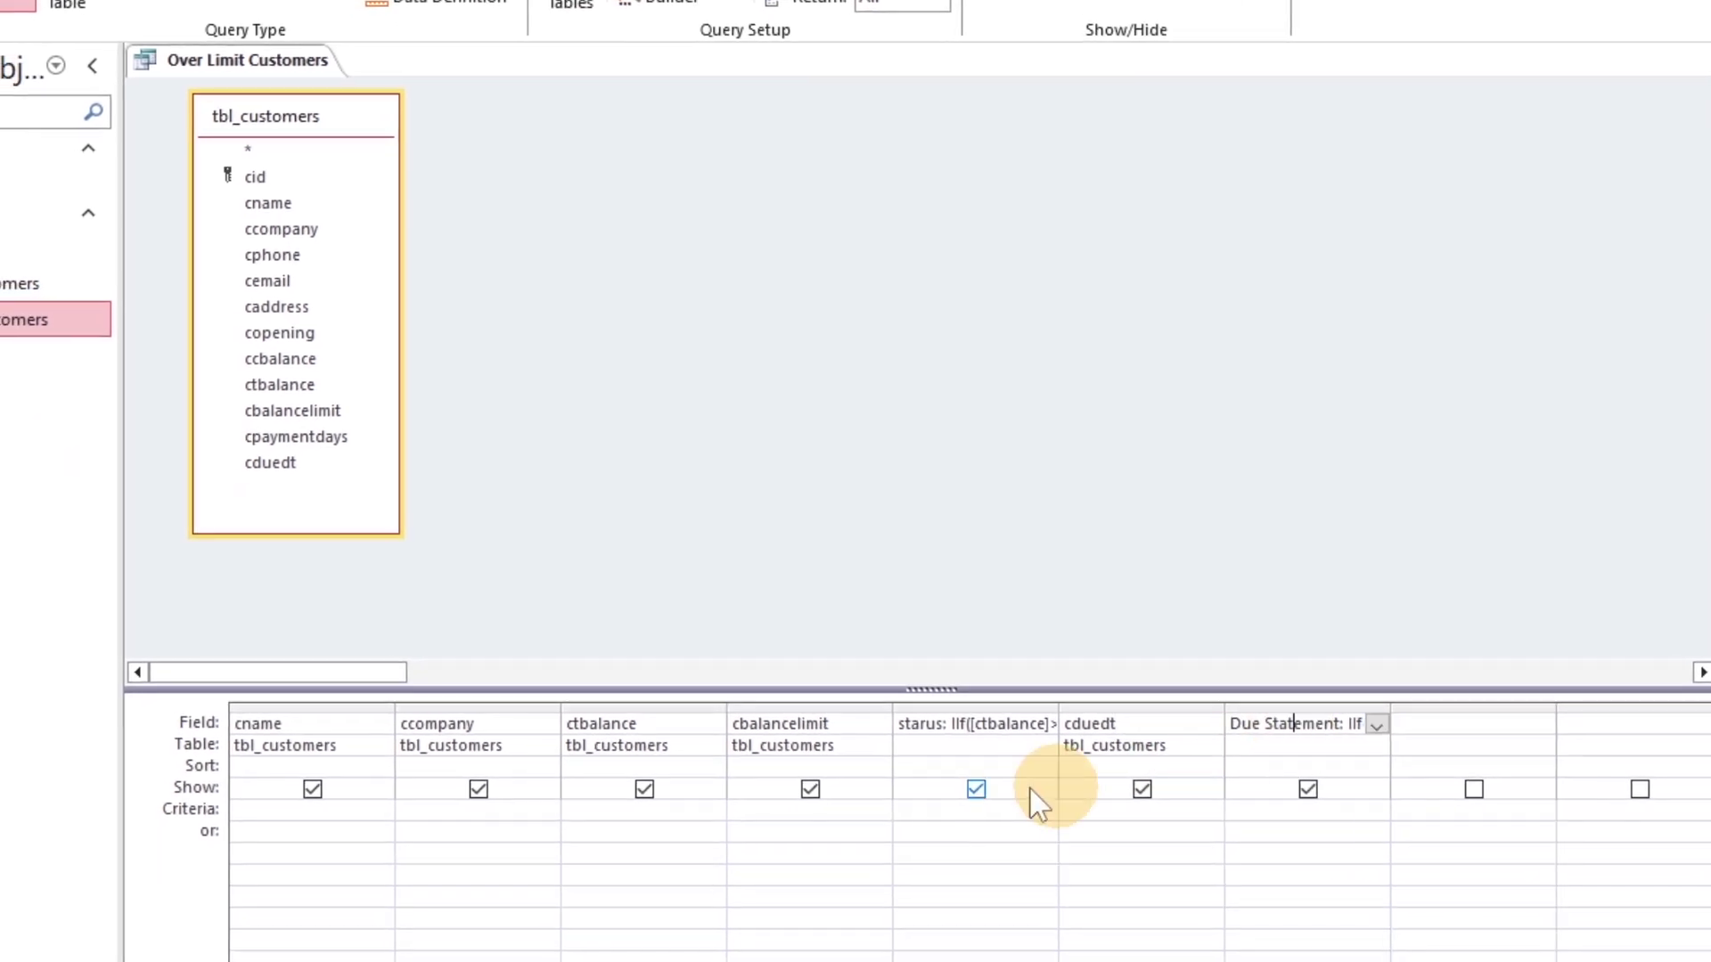
left_click(949, 723)
left_click(993, 812)
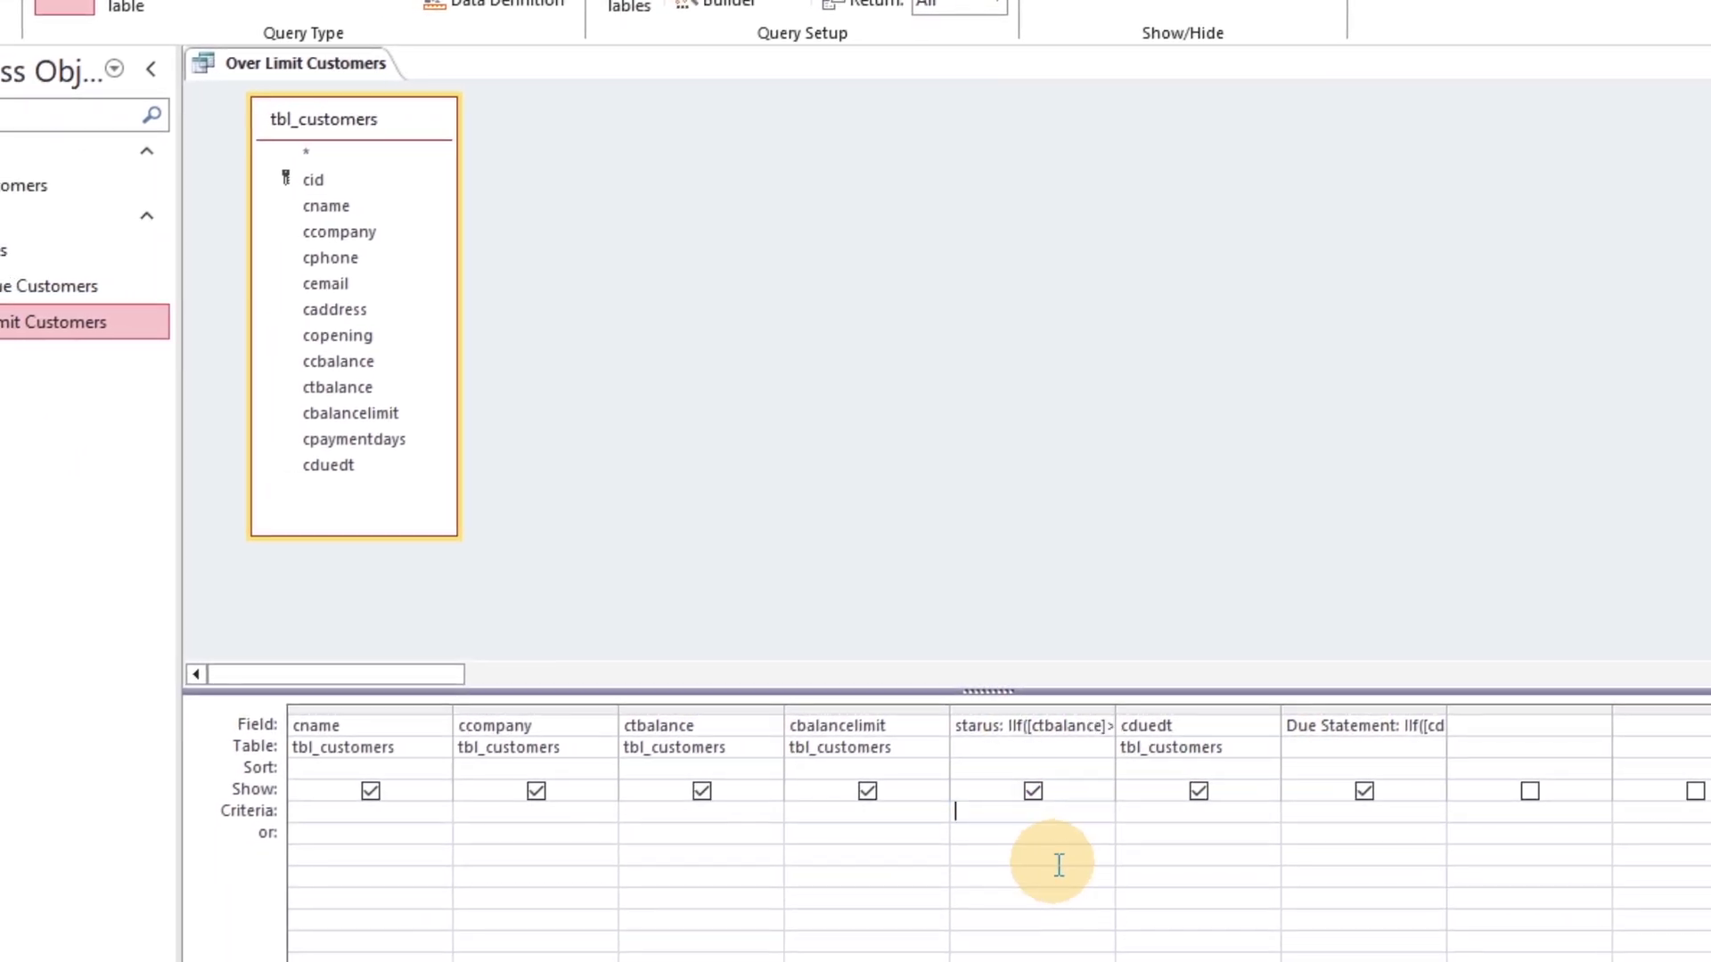
type("\"Over\"")
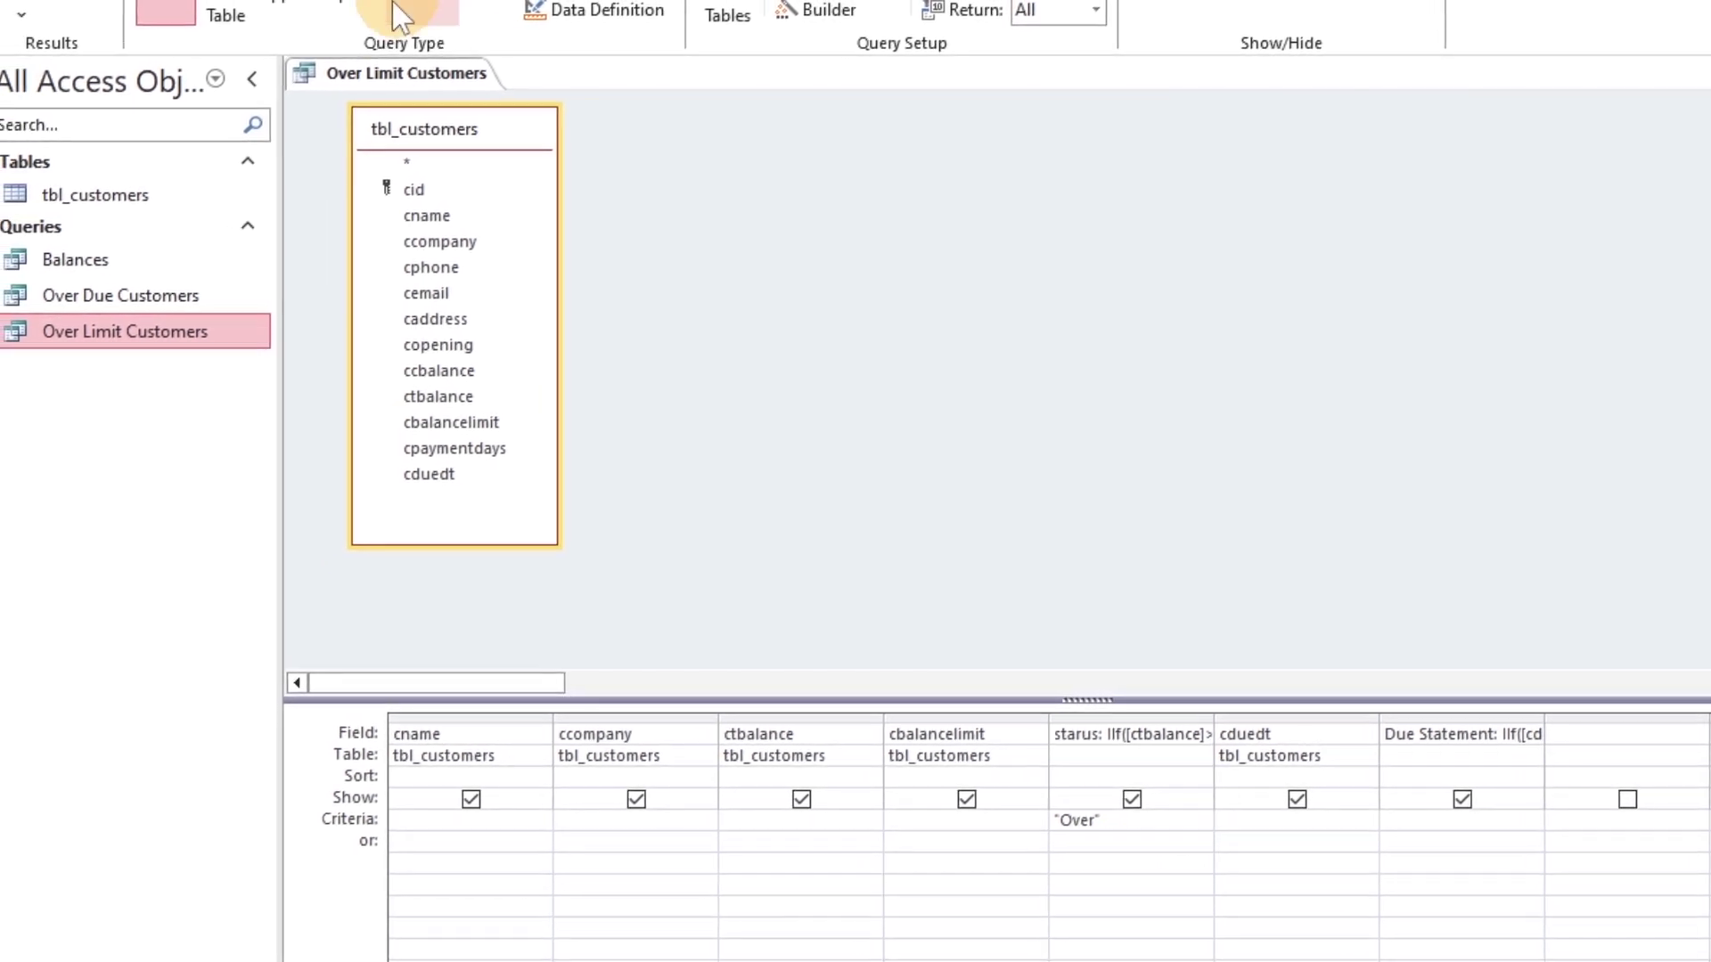
right_click(428, 75)
left_click(481, 125)
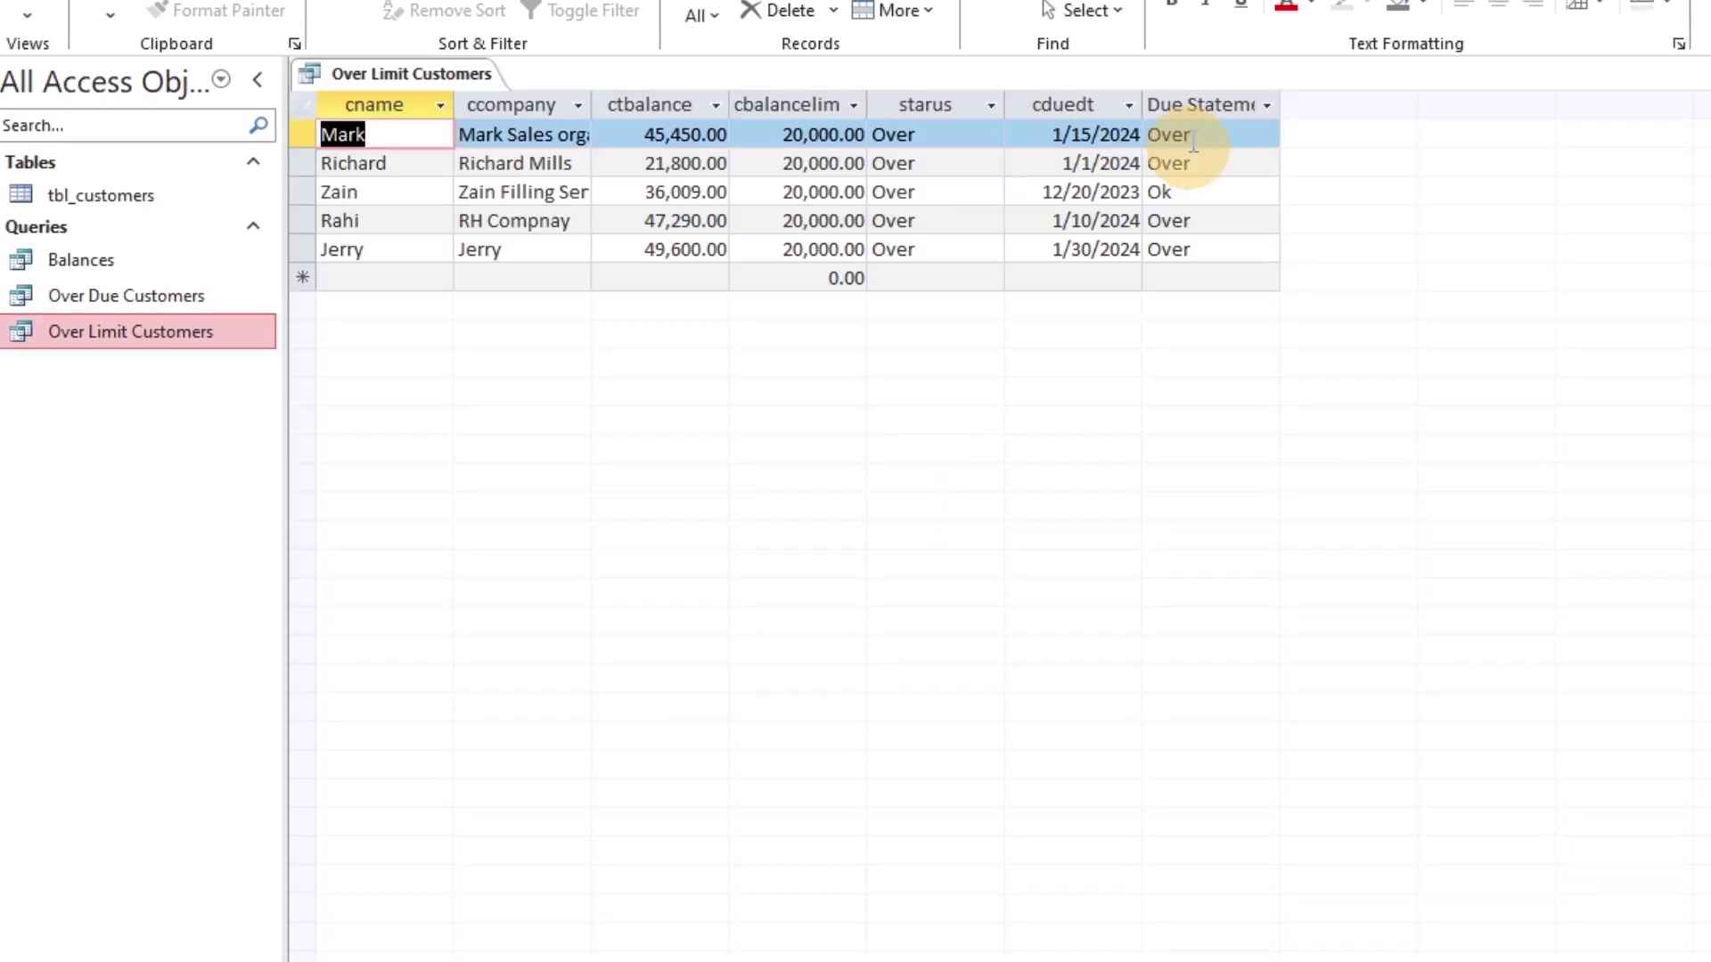
left_click(935, 105)
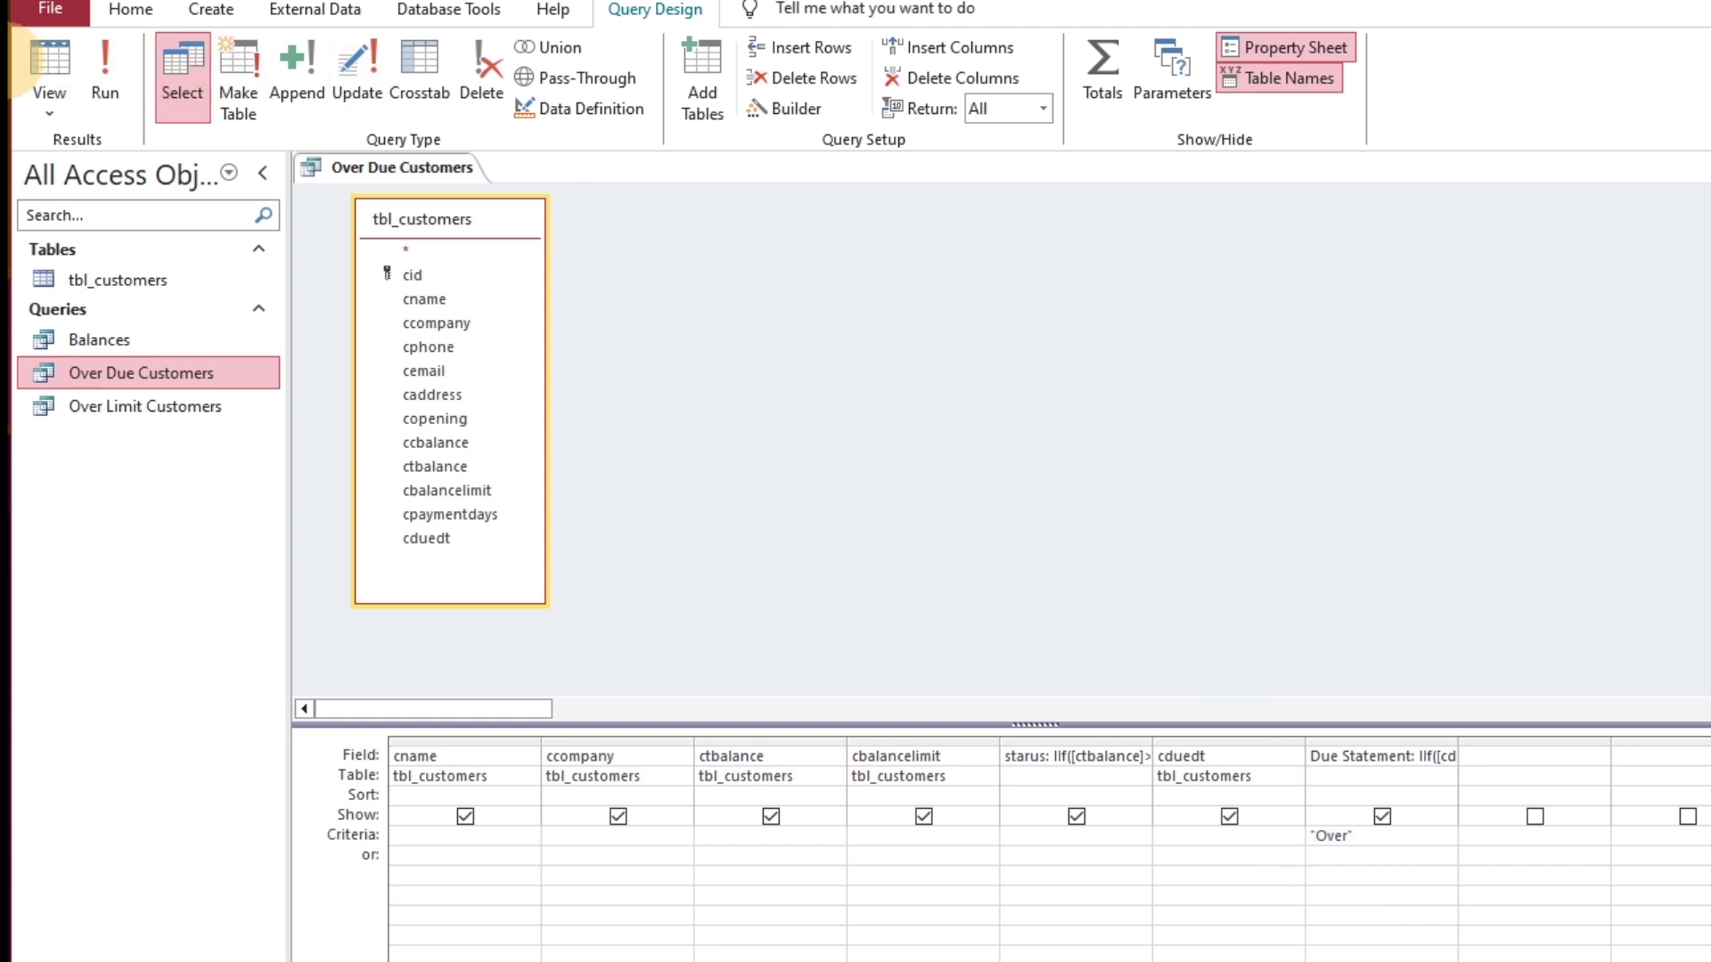
- Check the Due Statement column in the Over Due Customers datasheet, then close the query
left_click(56, 70)
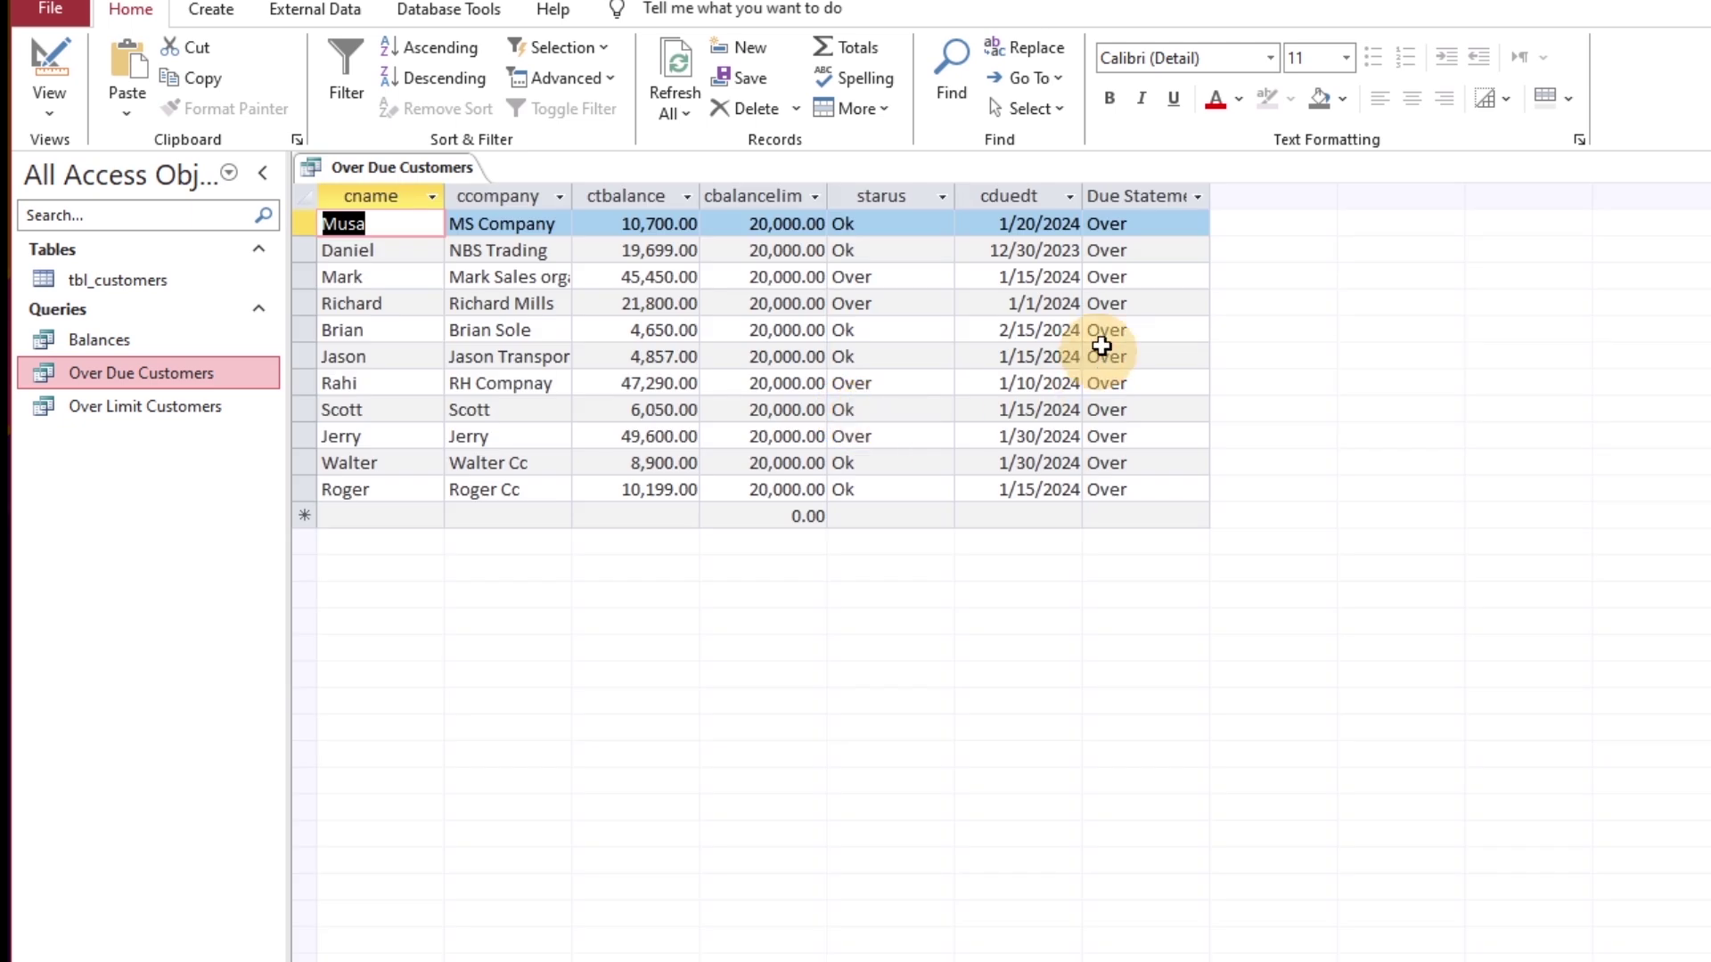
left_click(1100, 302)
left_click(1133, 196)
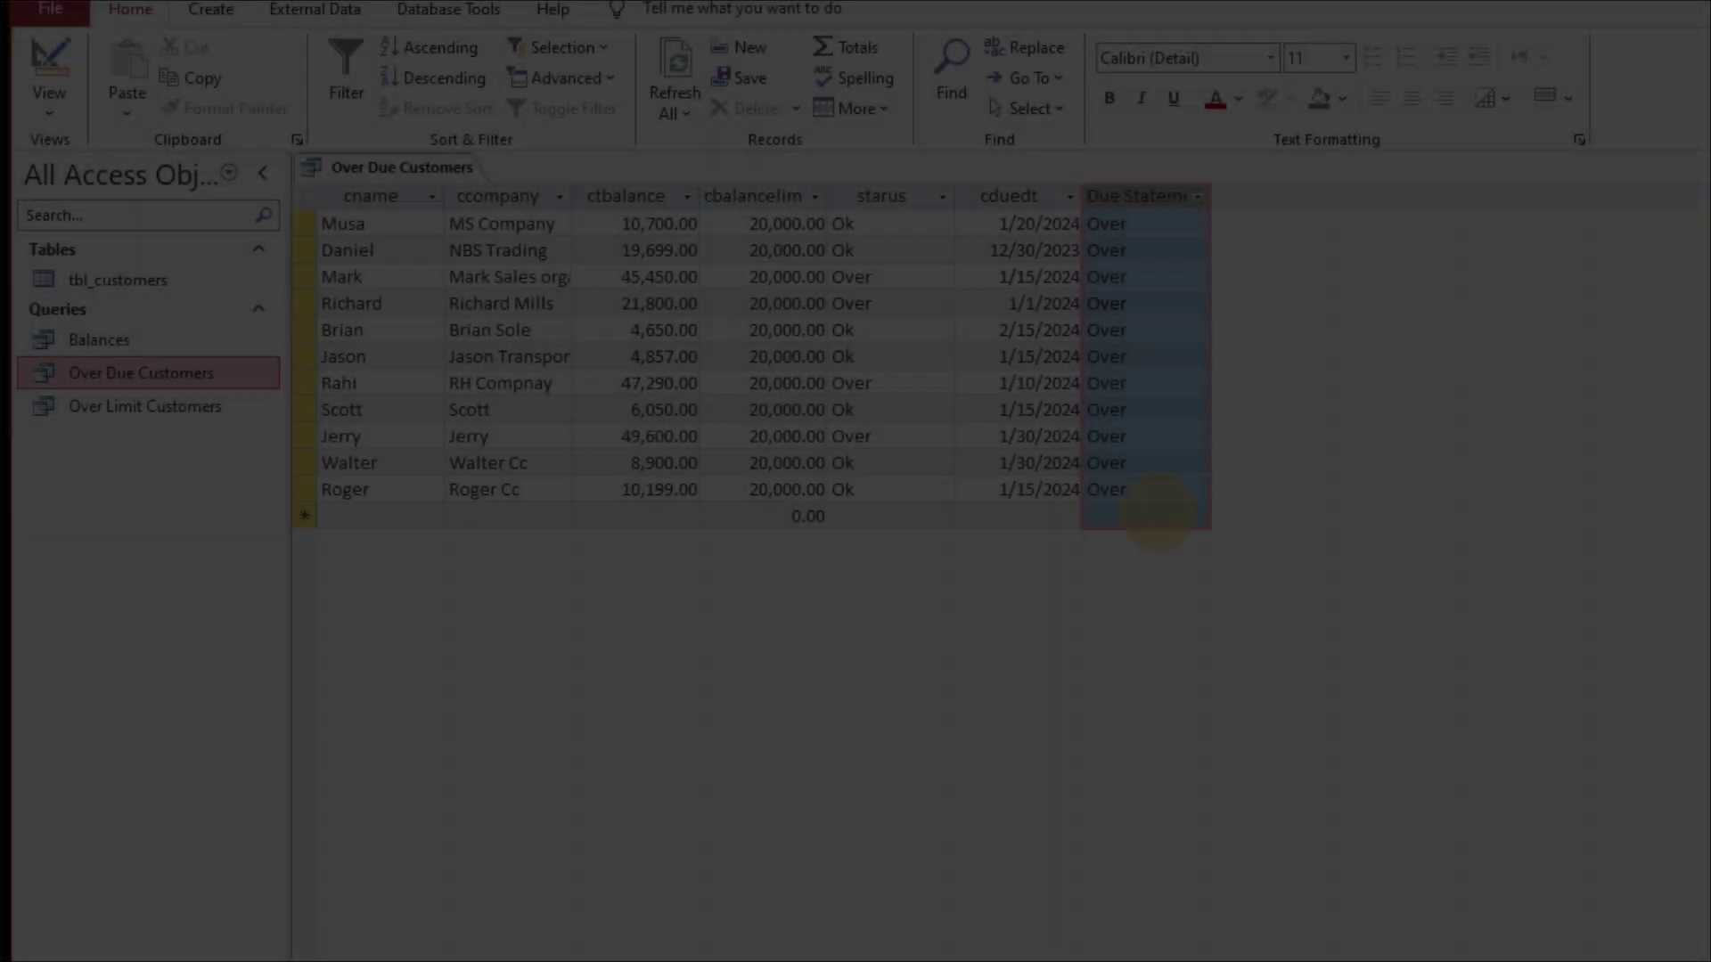
right_click(423, 169)
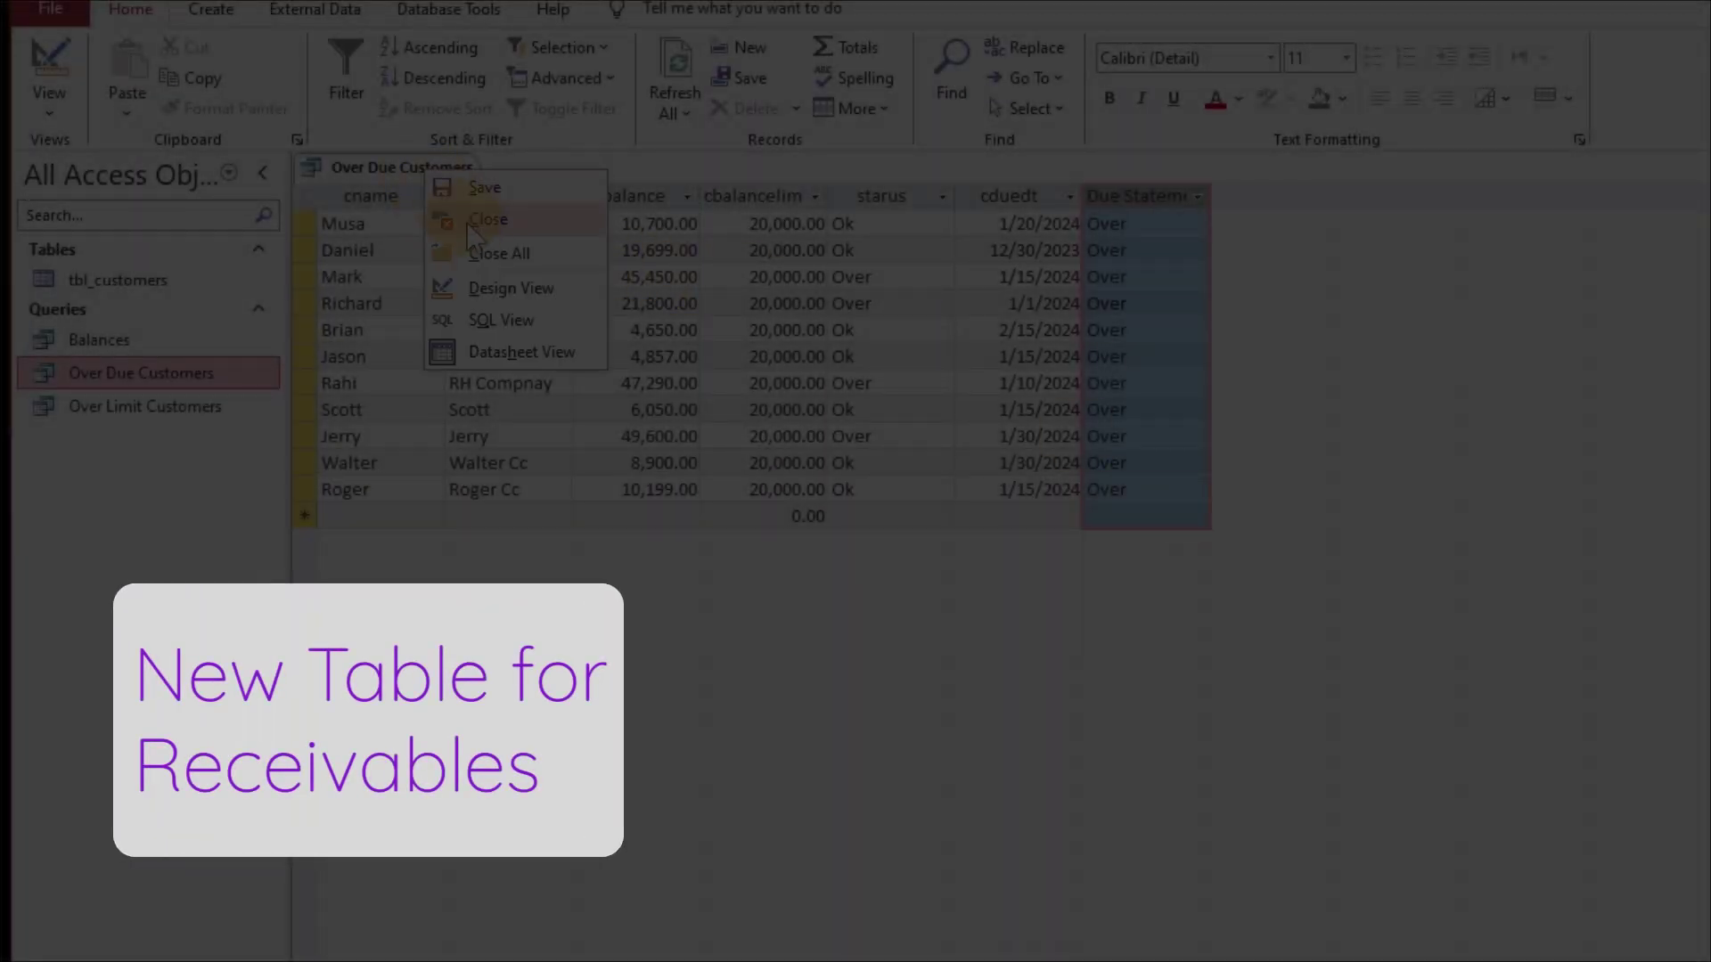
left_click(474, 221)
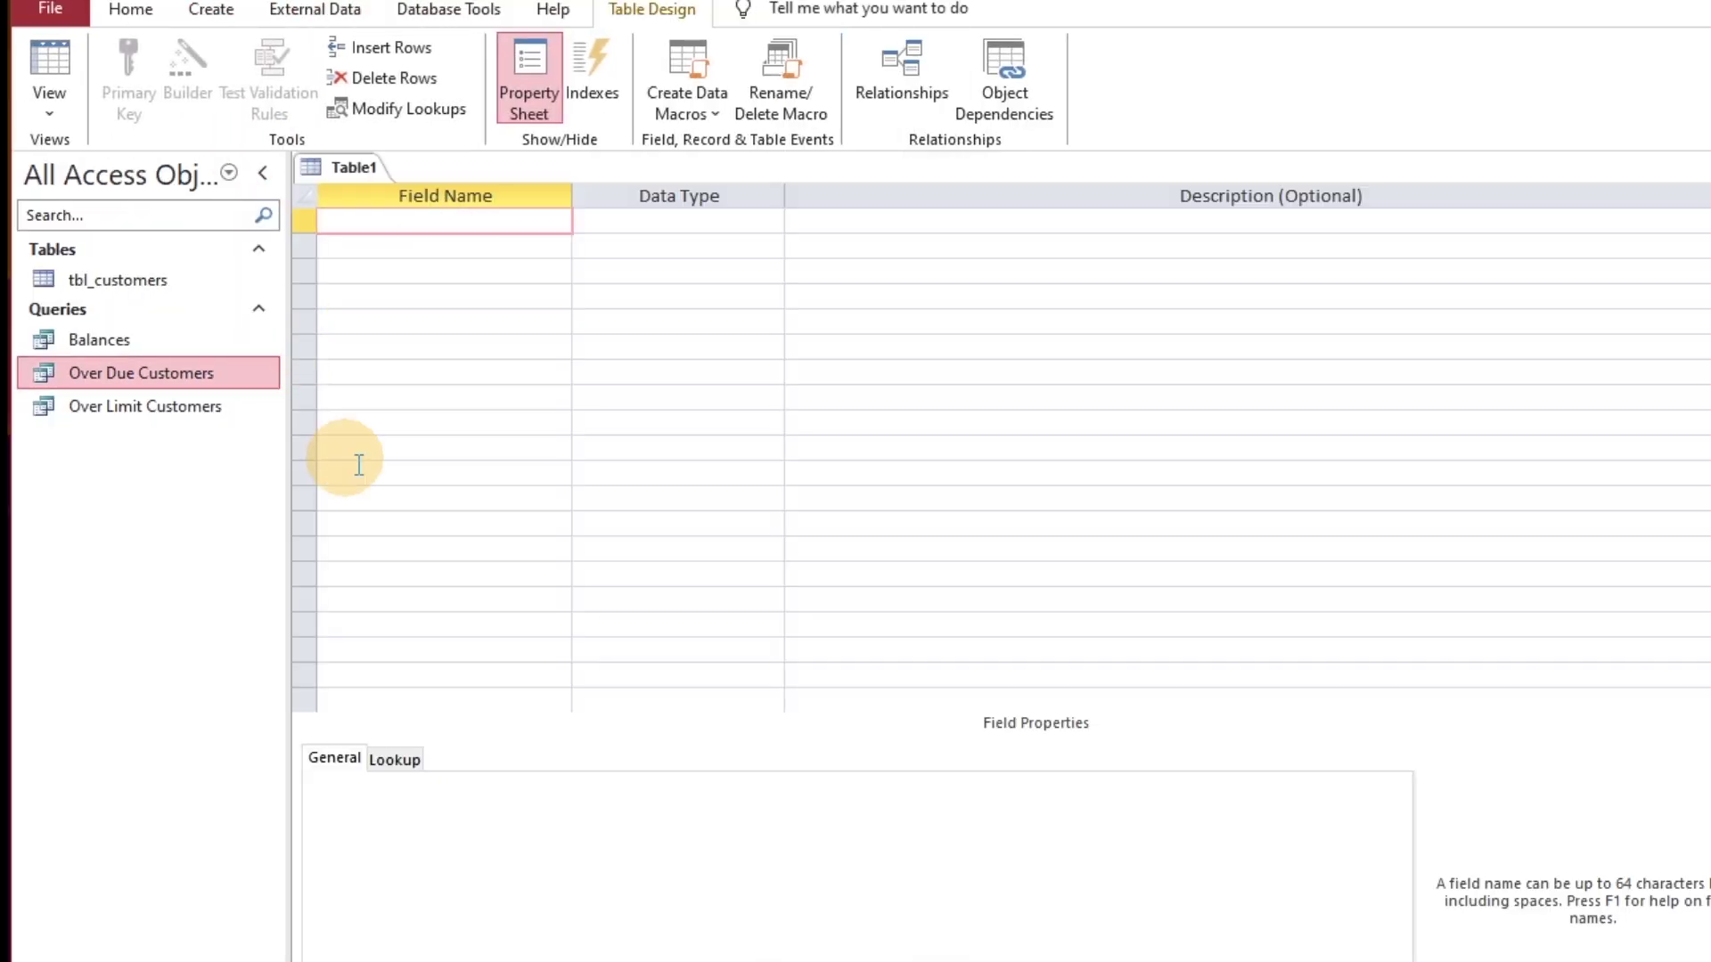
- Set r_id as an AutoNumber field and open the data type choices for cname
type("d")
key("Tab")
key("Tab")
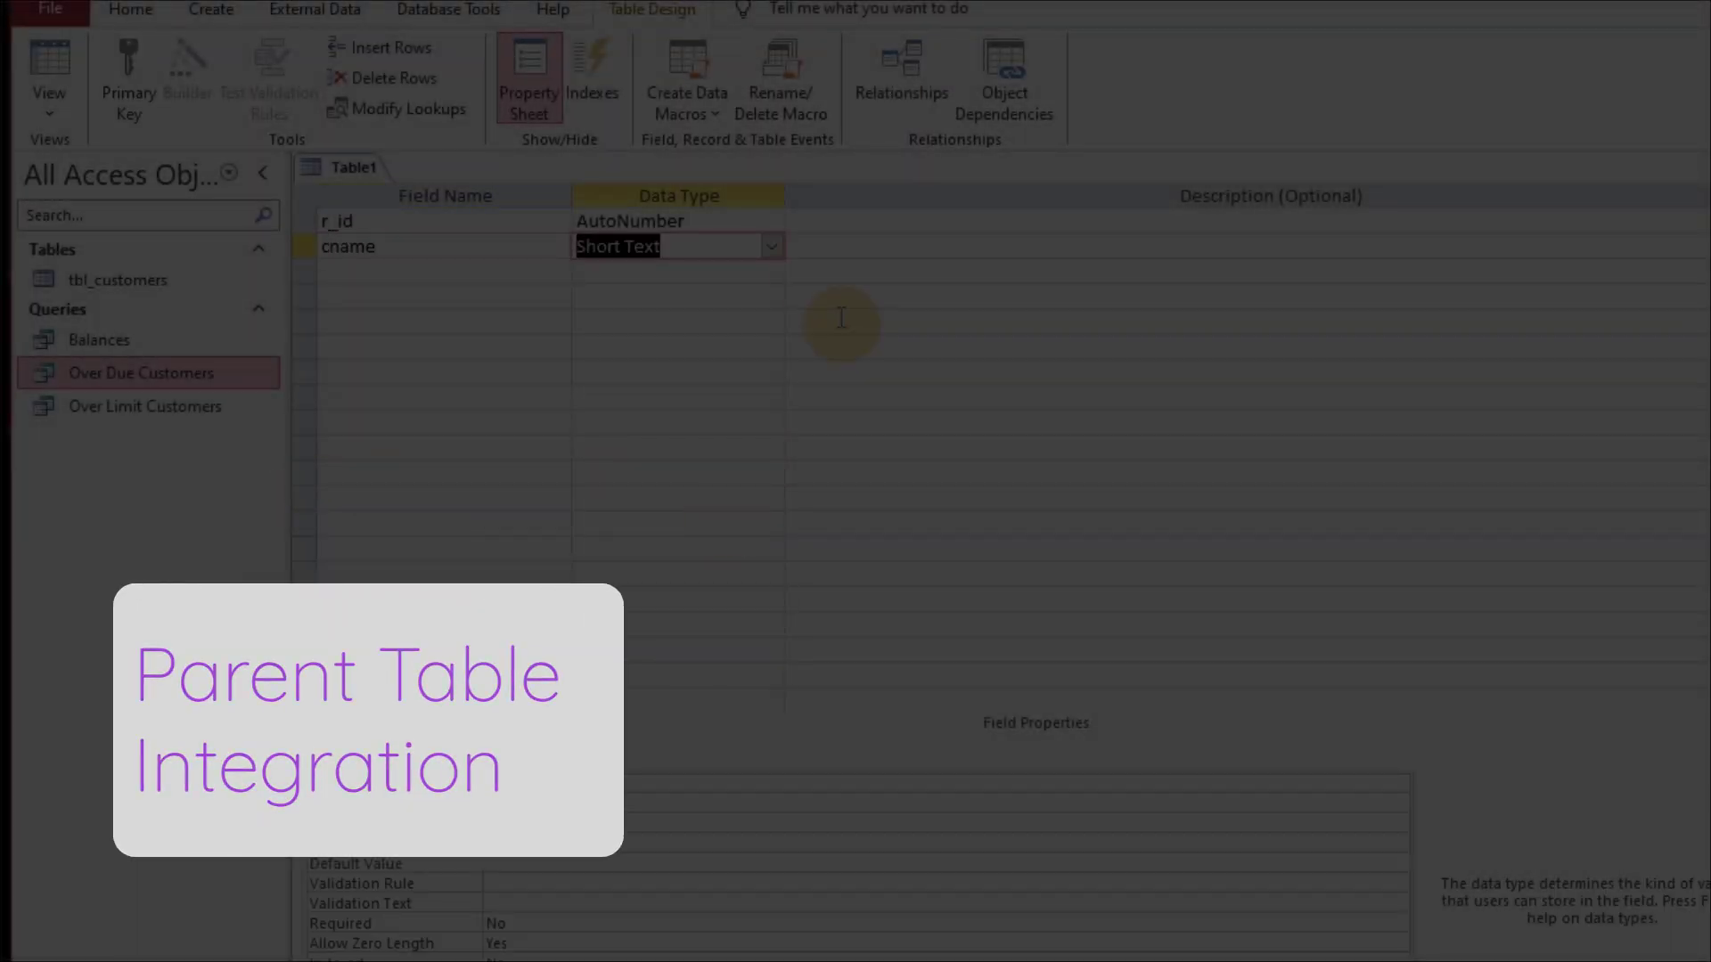
left_click(771, 248)
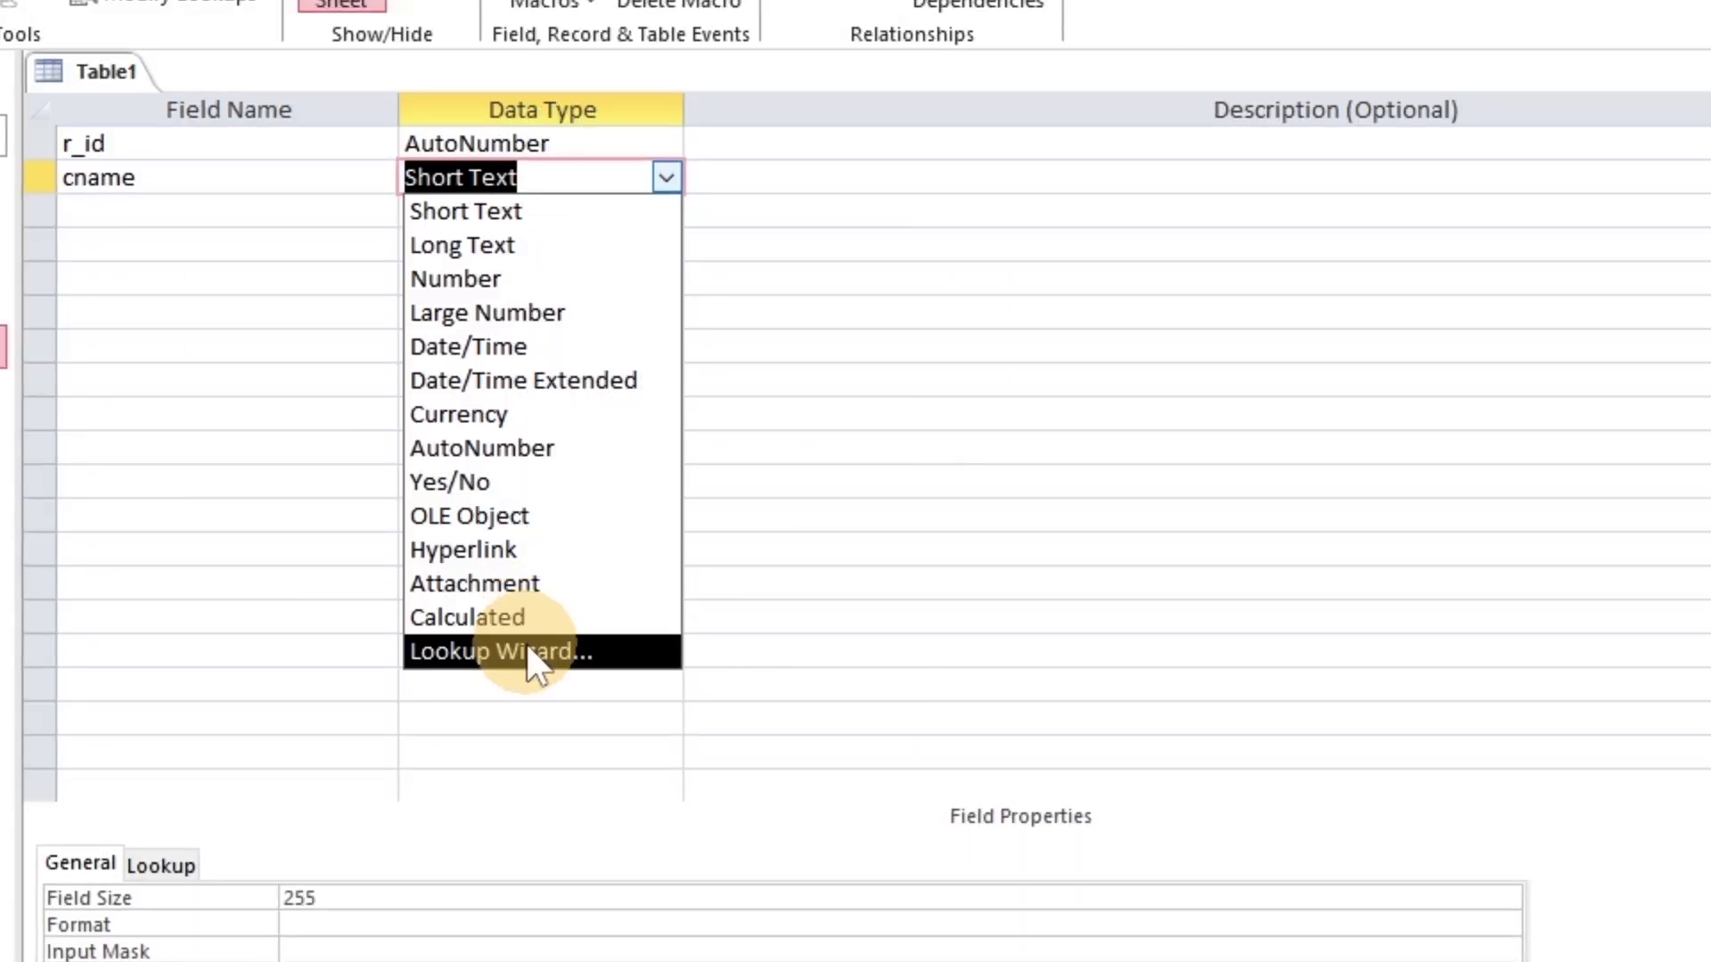
- Make cname a lookup into tbl_customers using the cid, cname and ccompany columns
left_click(527, 648)
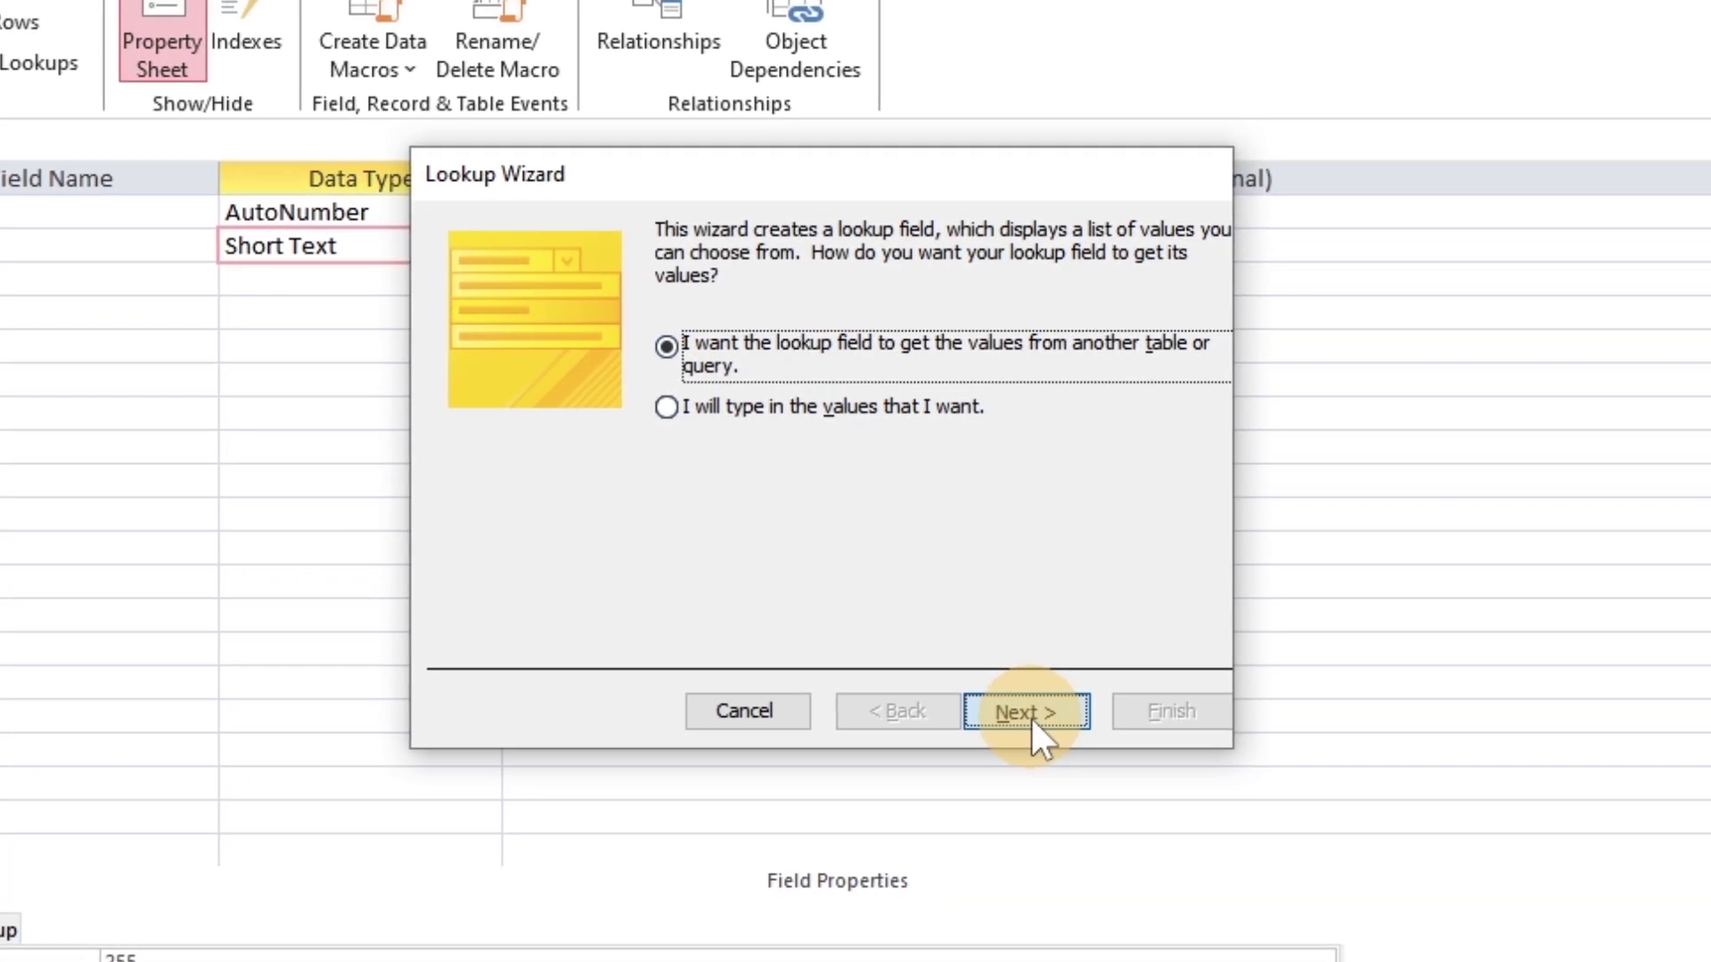
left_click(1208, 644)
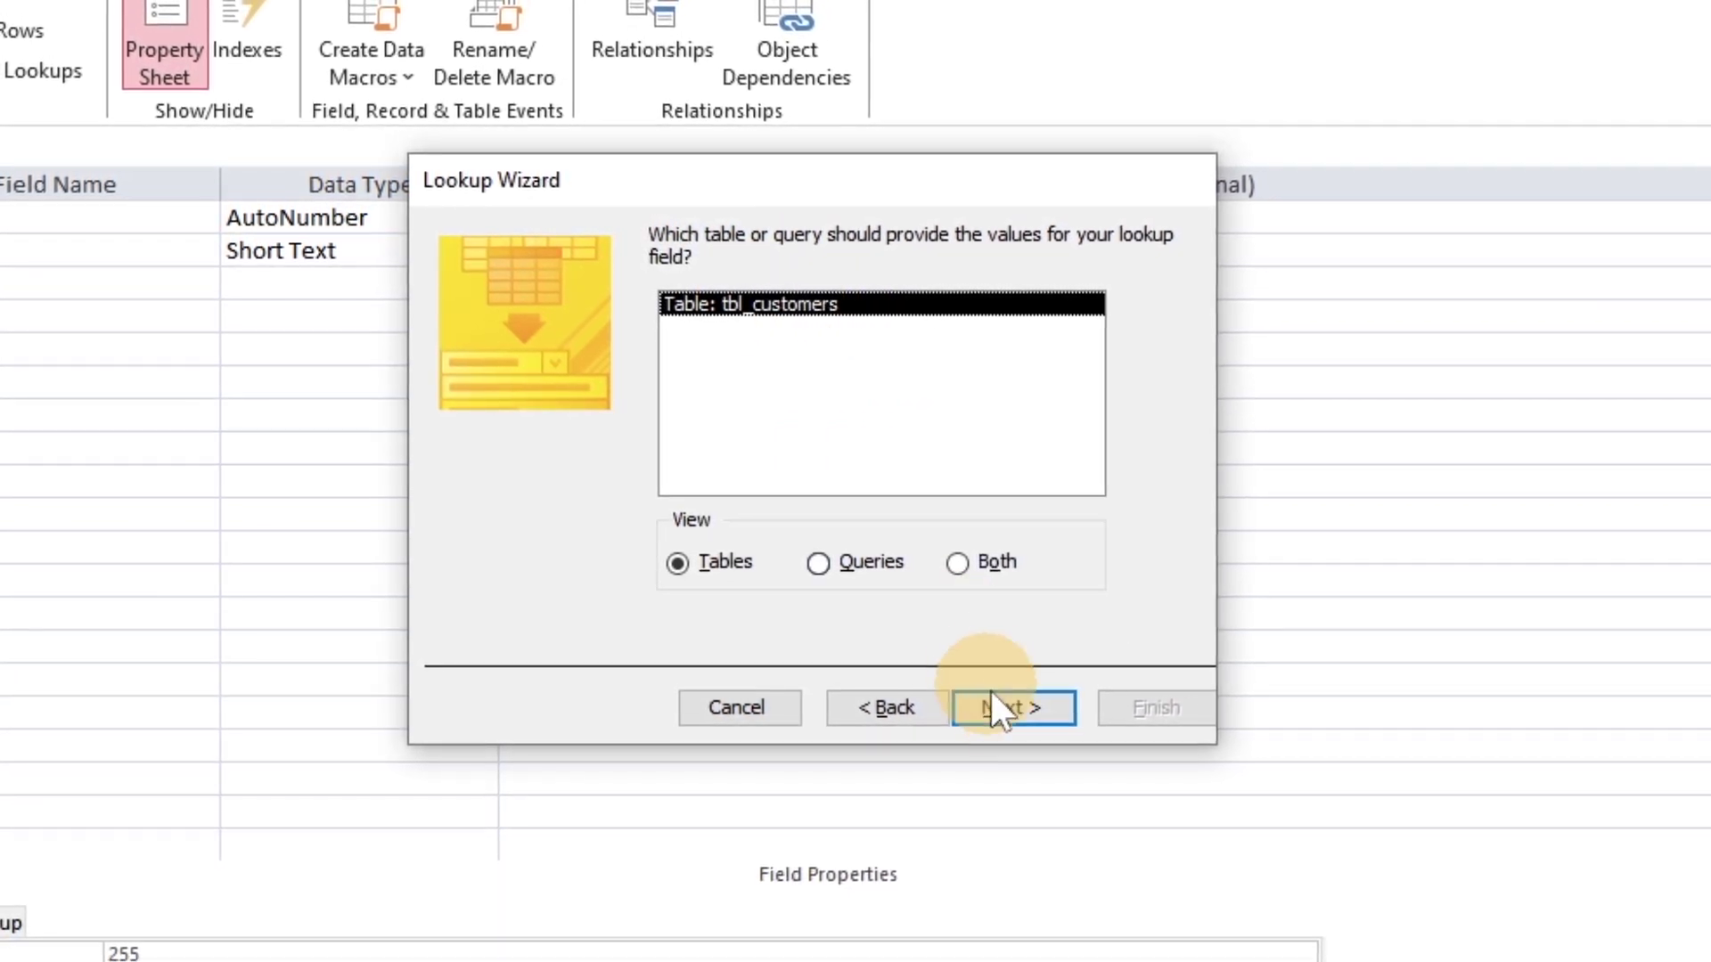
left_click(1005, 707)
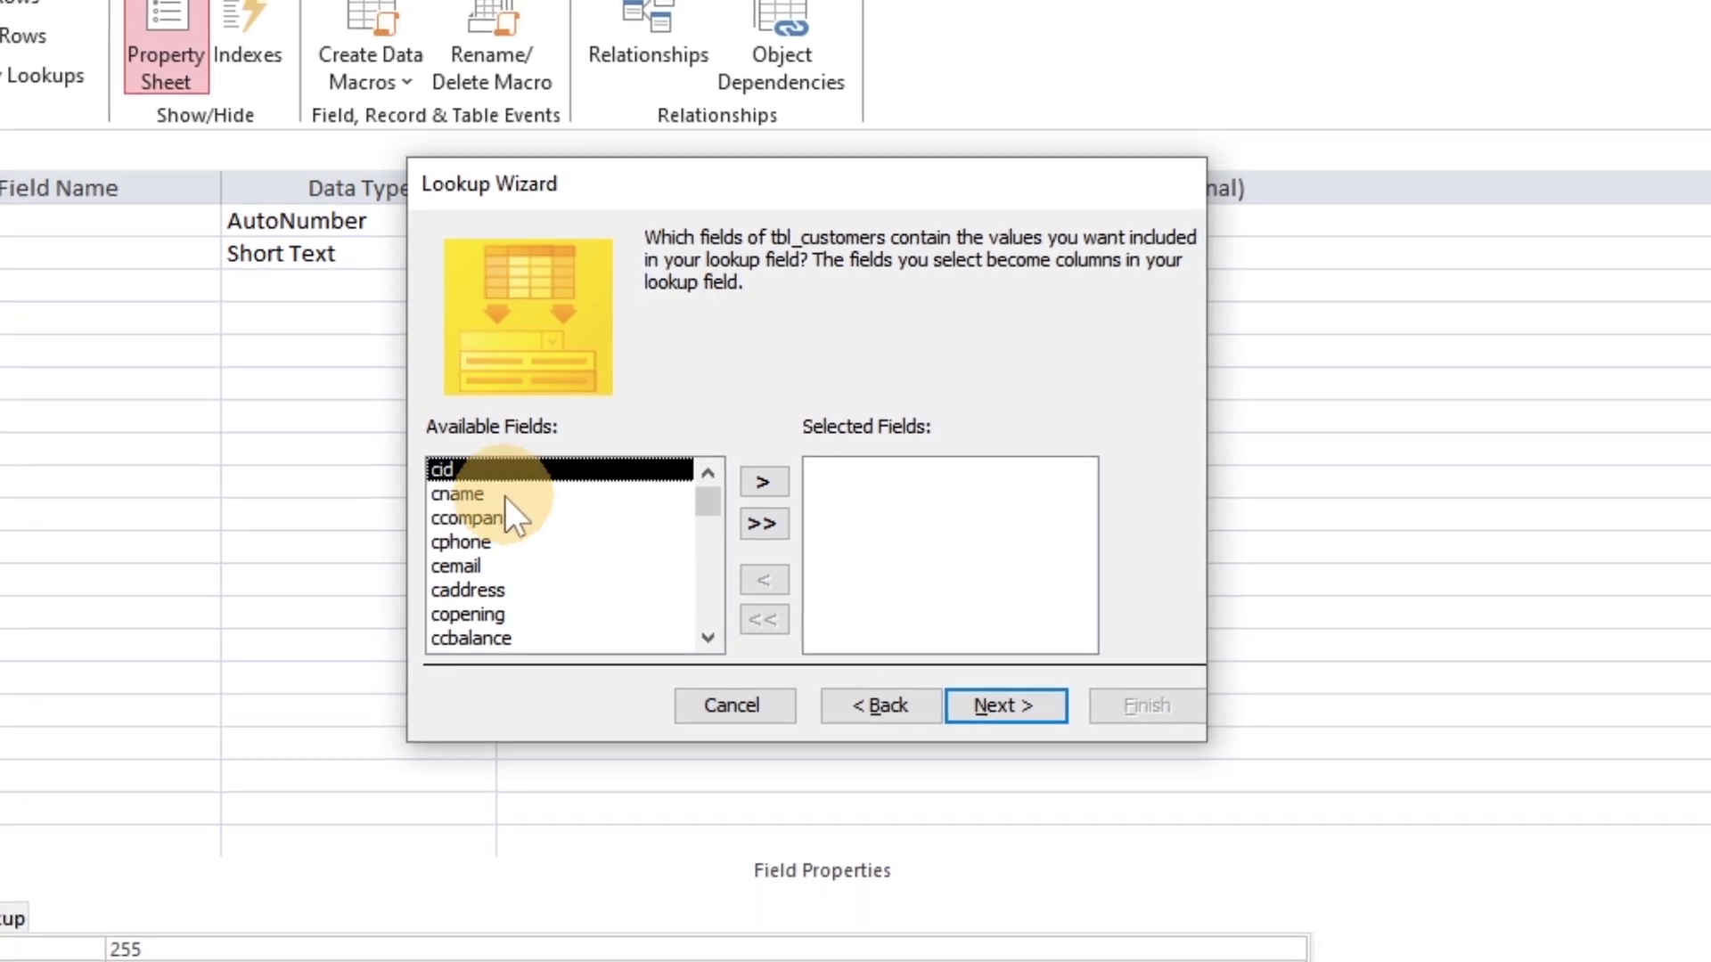
left_click(760, 481)
left_click(759, 481)
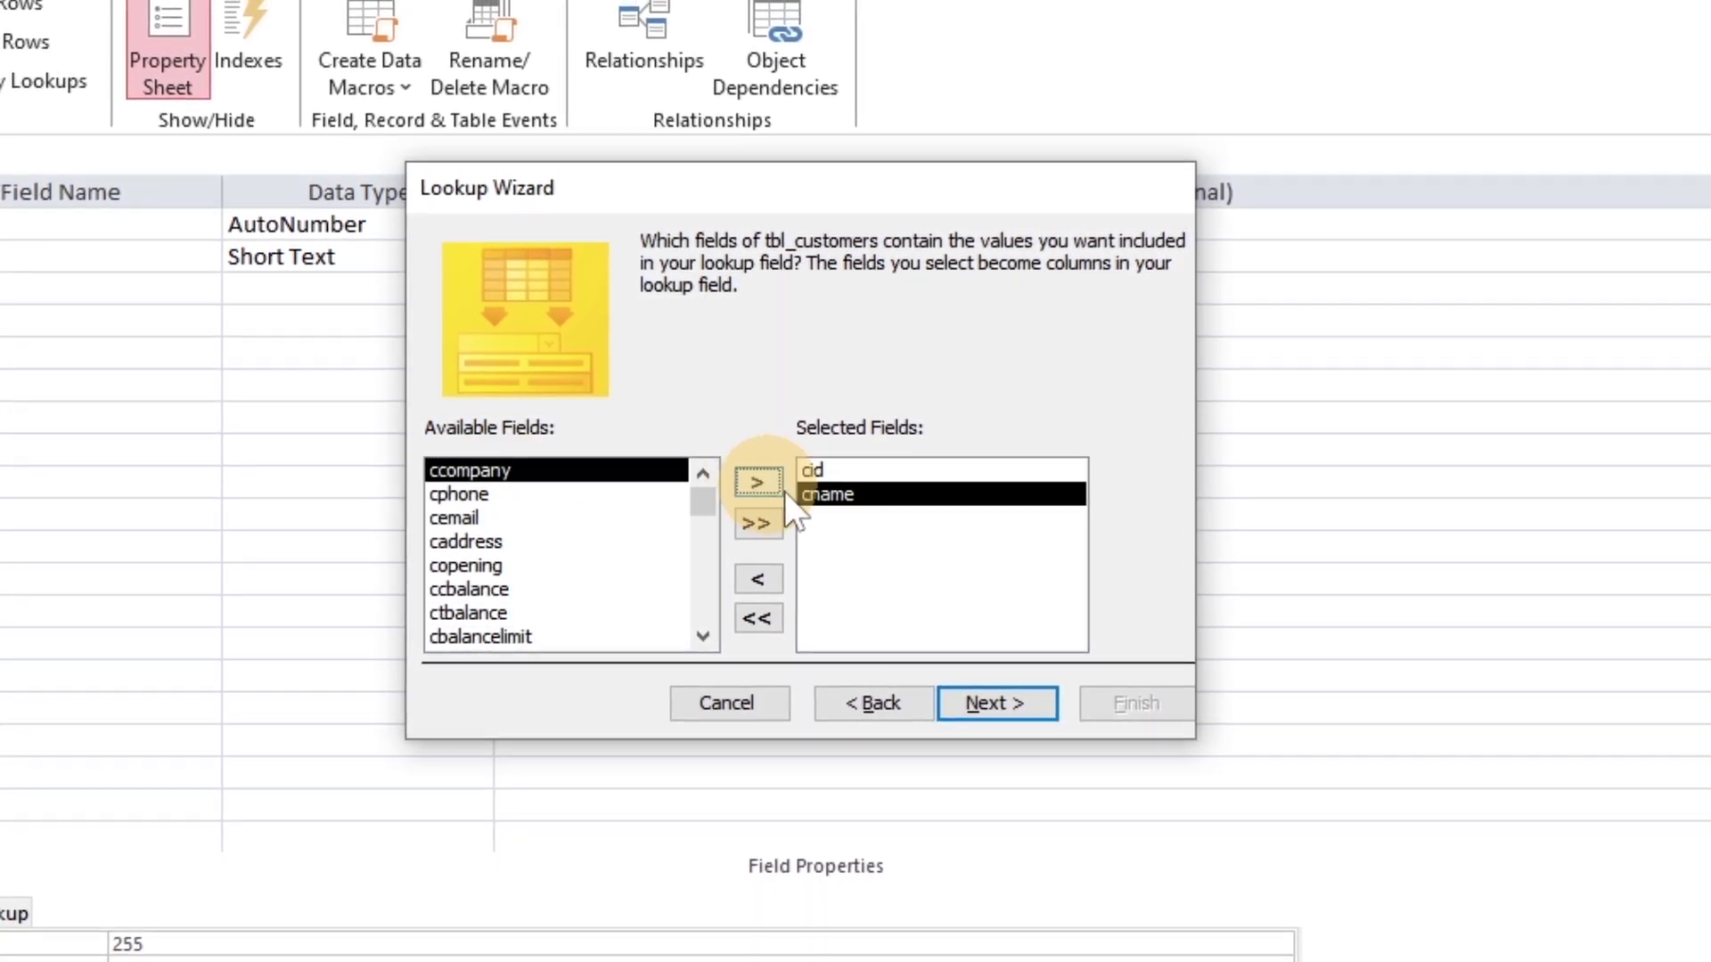
left_click(540, 473)
left_click(757, 482)
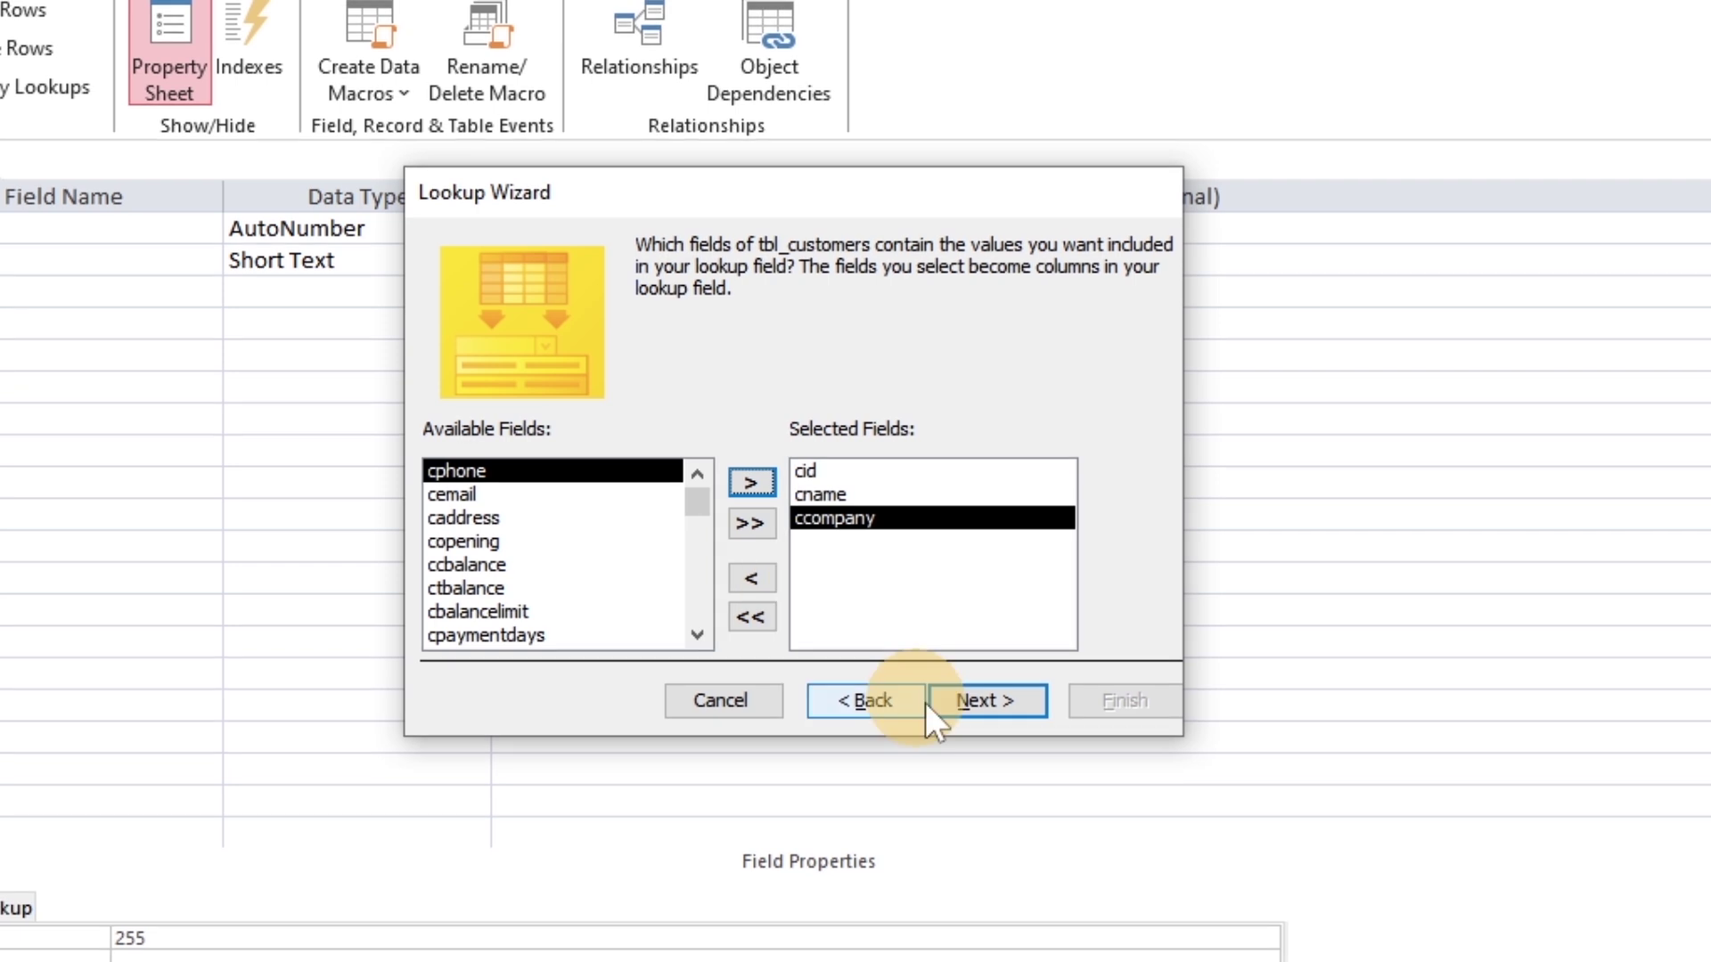
- Sort the lookup list by cname and adjust the cname and ccompany column widths
left_click(983, 701)
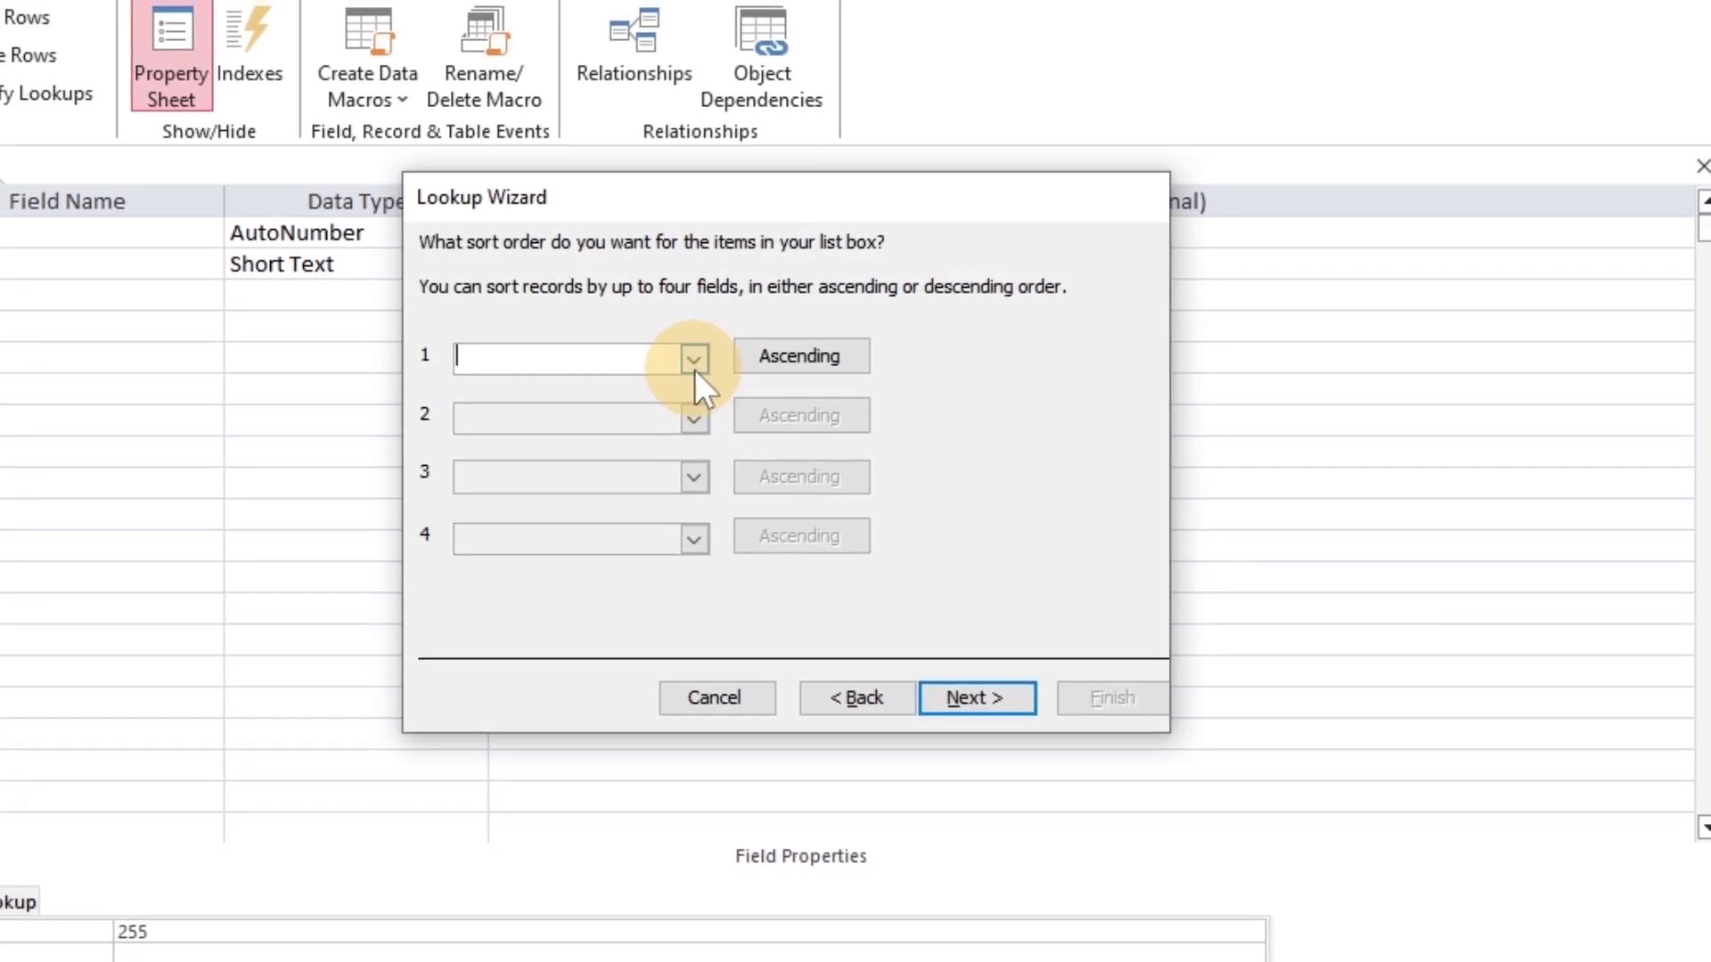
left_click(693, 360)
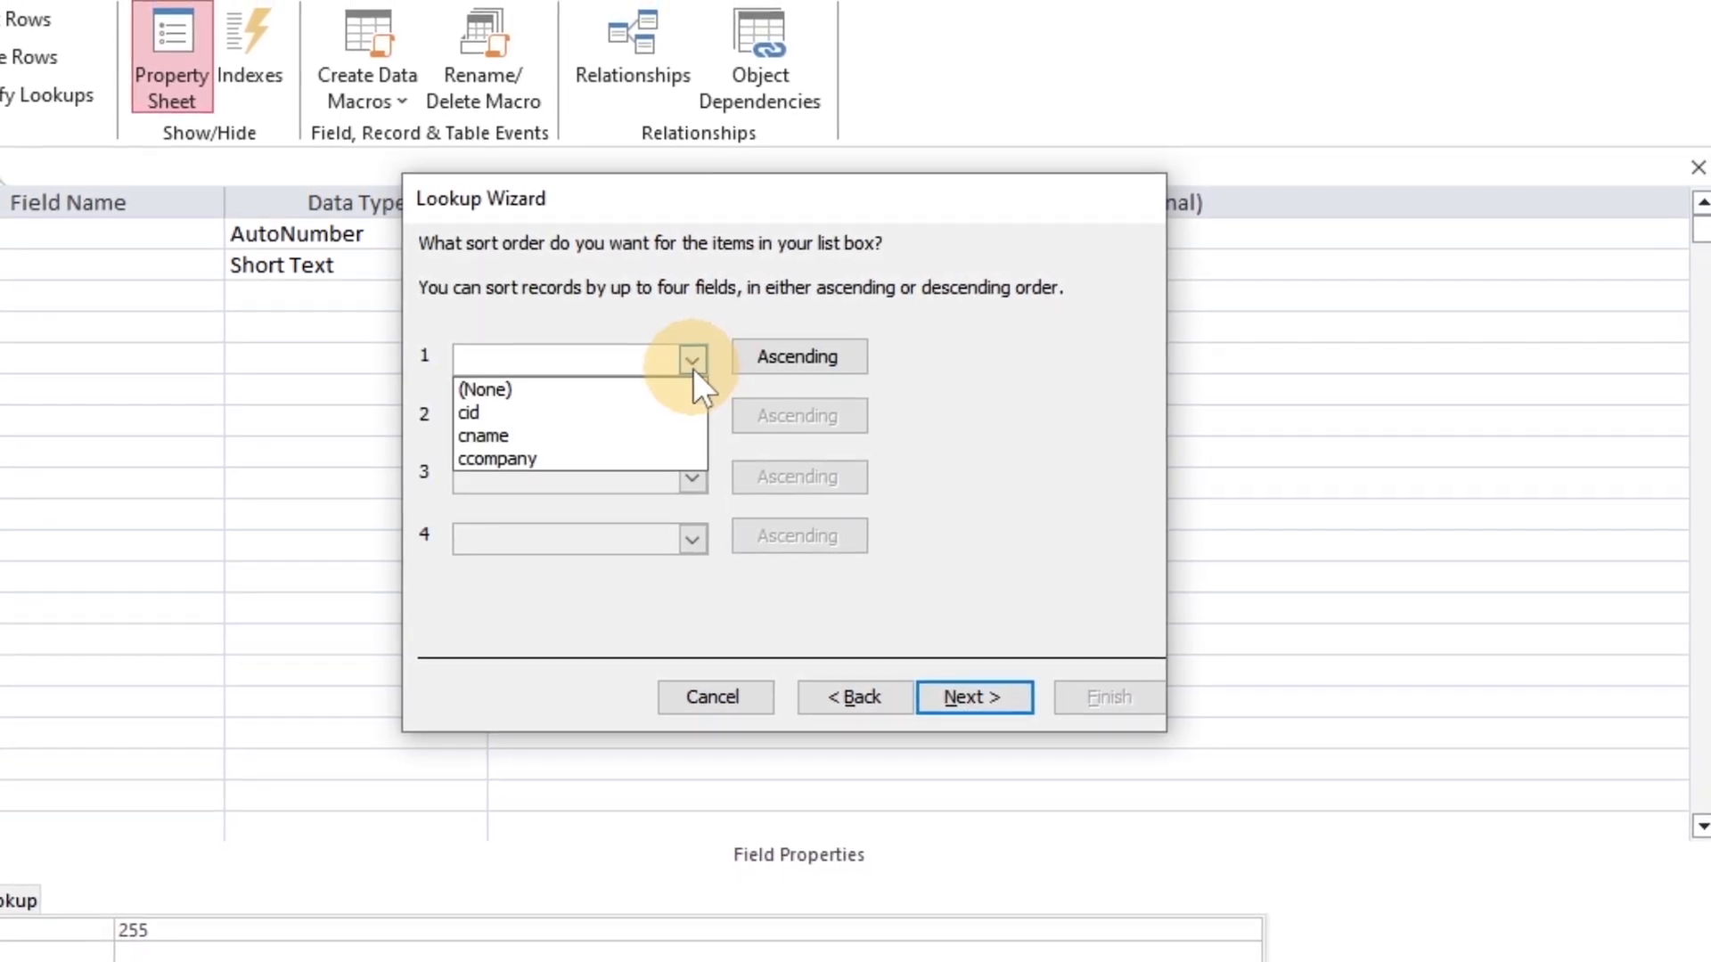
left_click(624, 442)
left_click(949, 691)
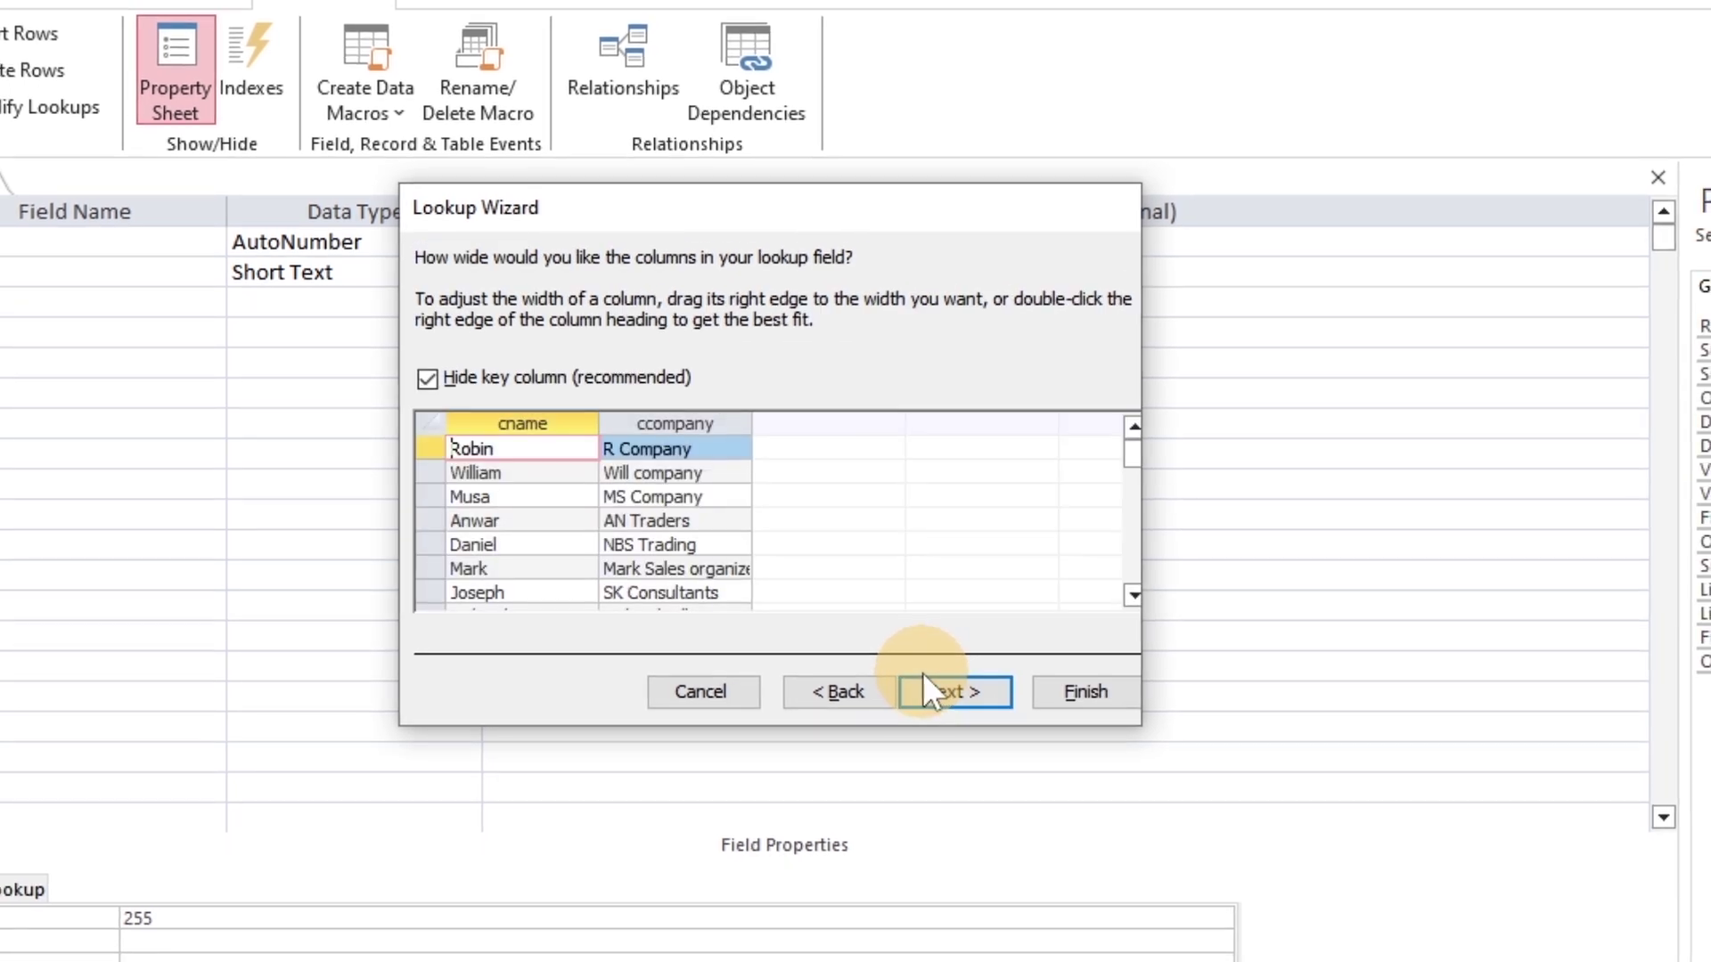
left_click_drag(597, 422, 571, 418)
left_click_drag(724, 426, 745, 417)
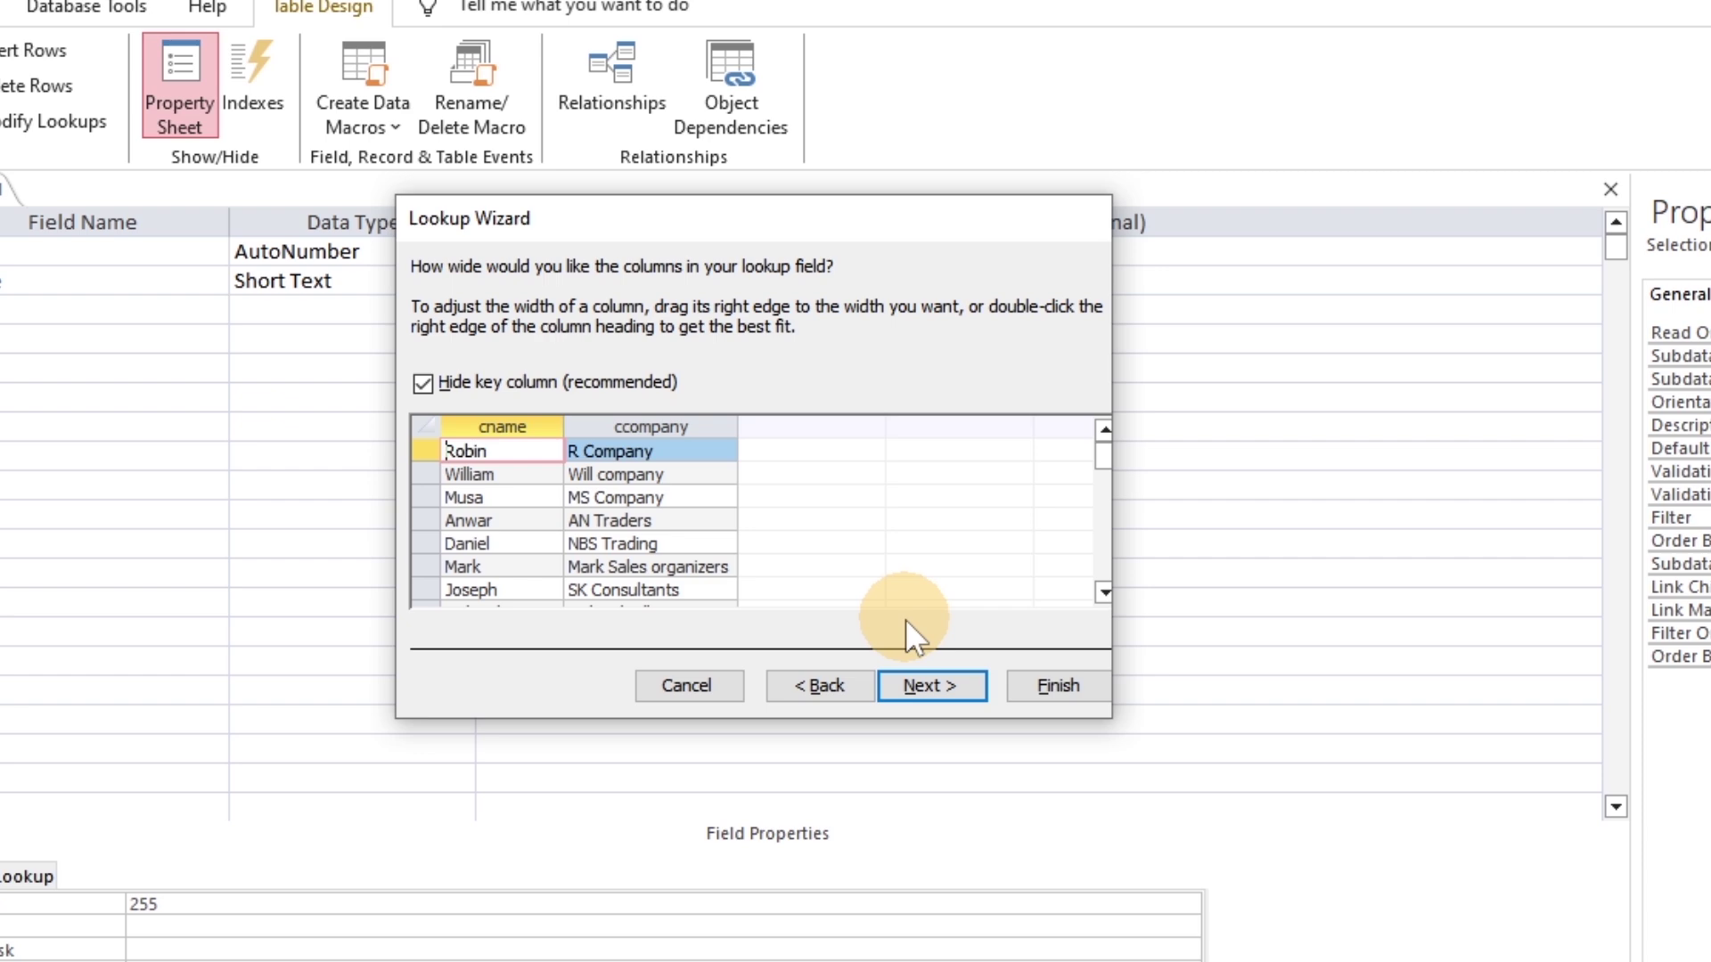
- Enable data integrity for the cname lookup and finish the wizard
left_click(927, 682)
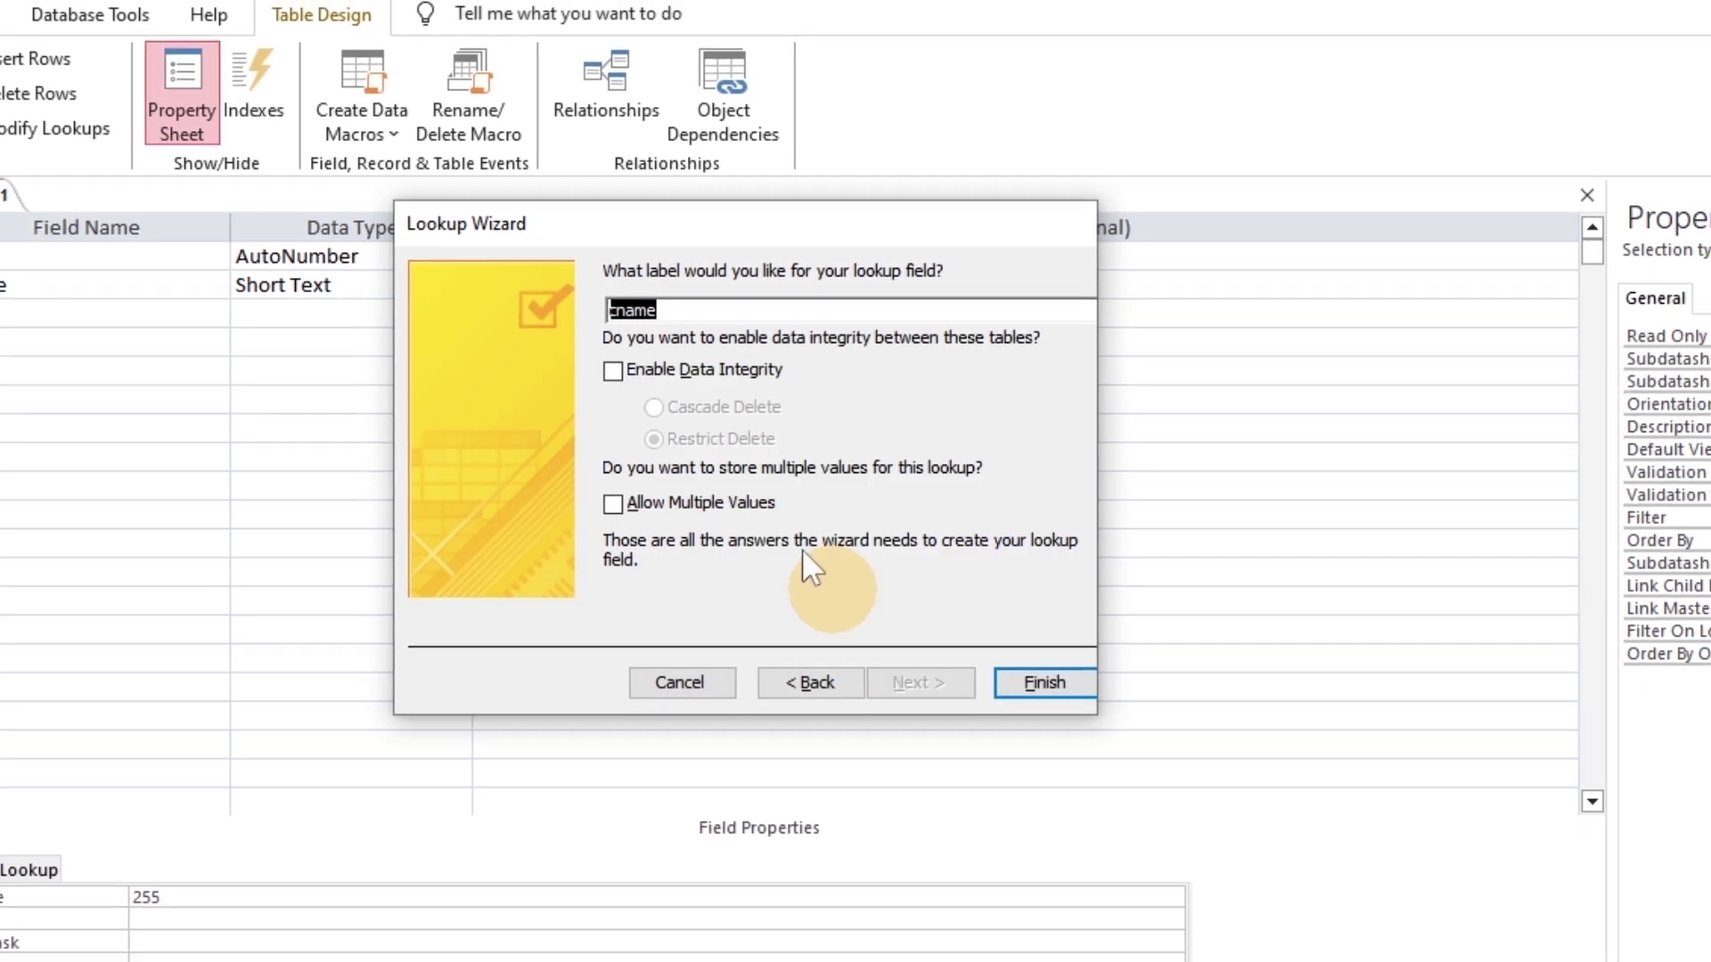
left_click(613, 370)
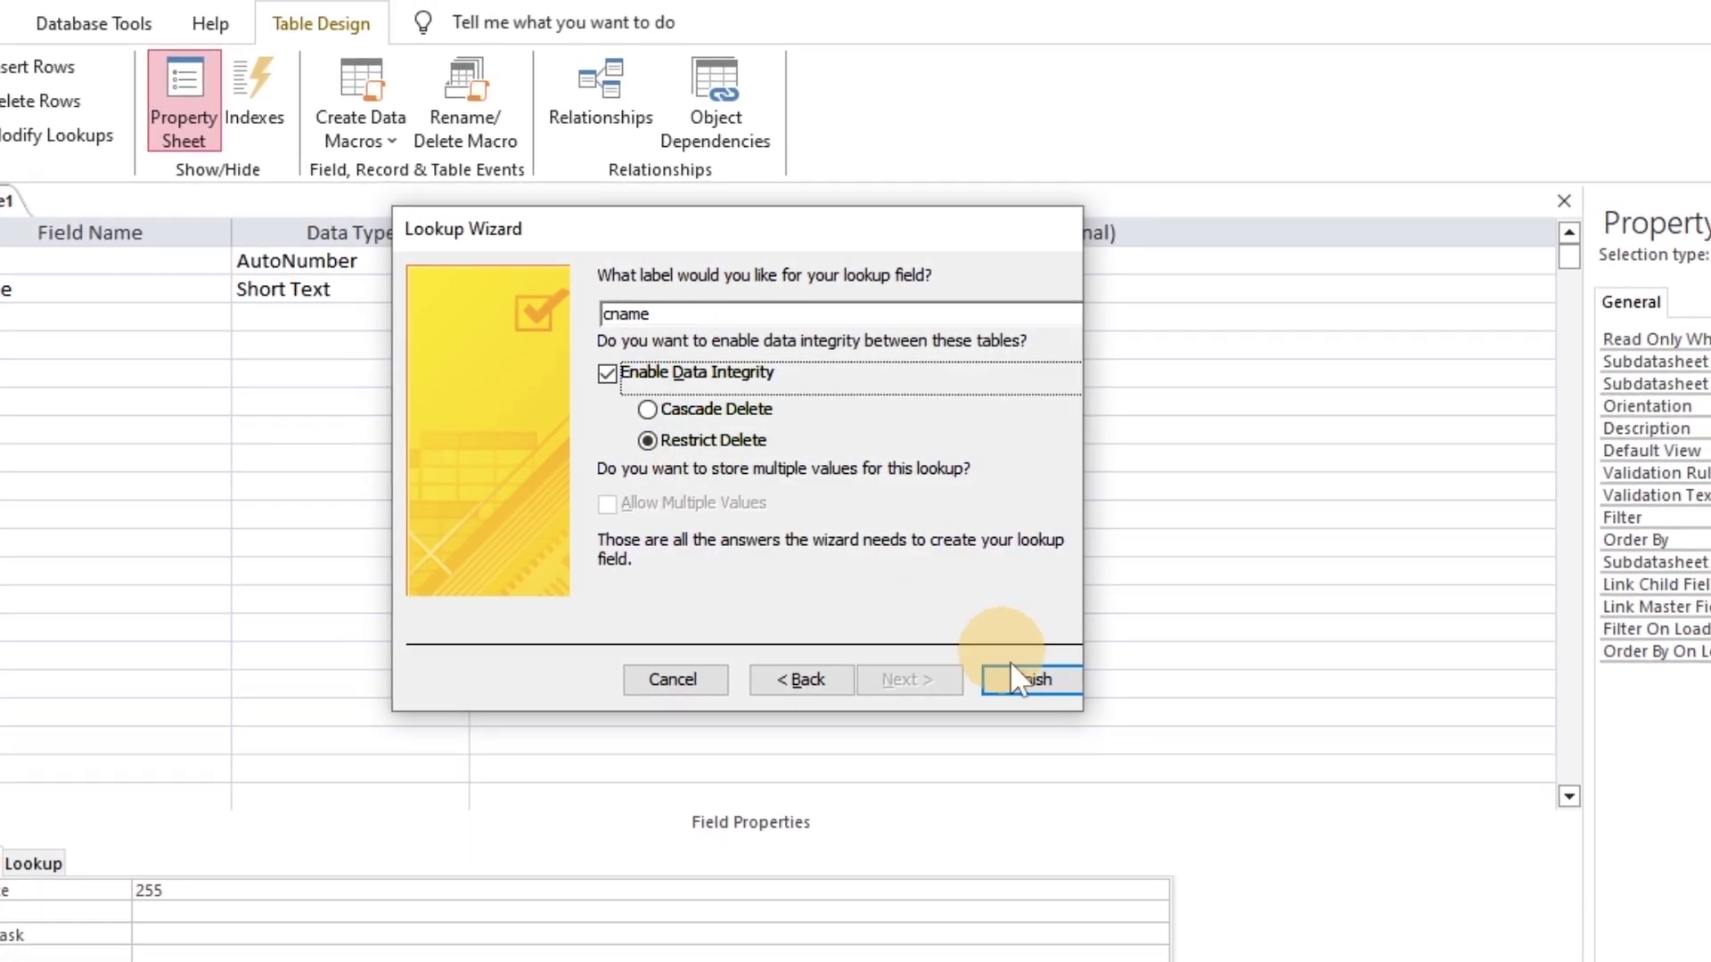
left_click(1021, 679)
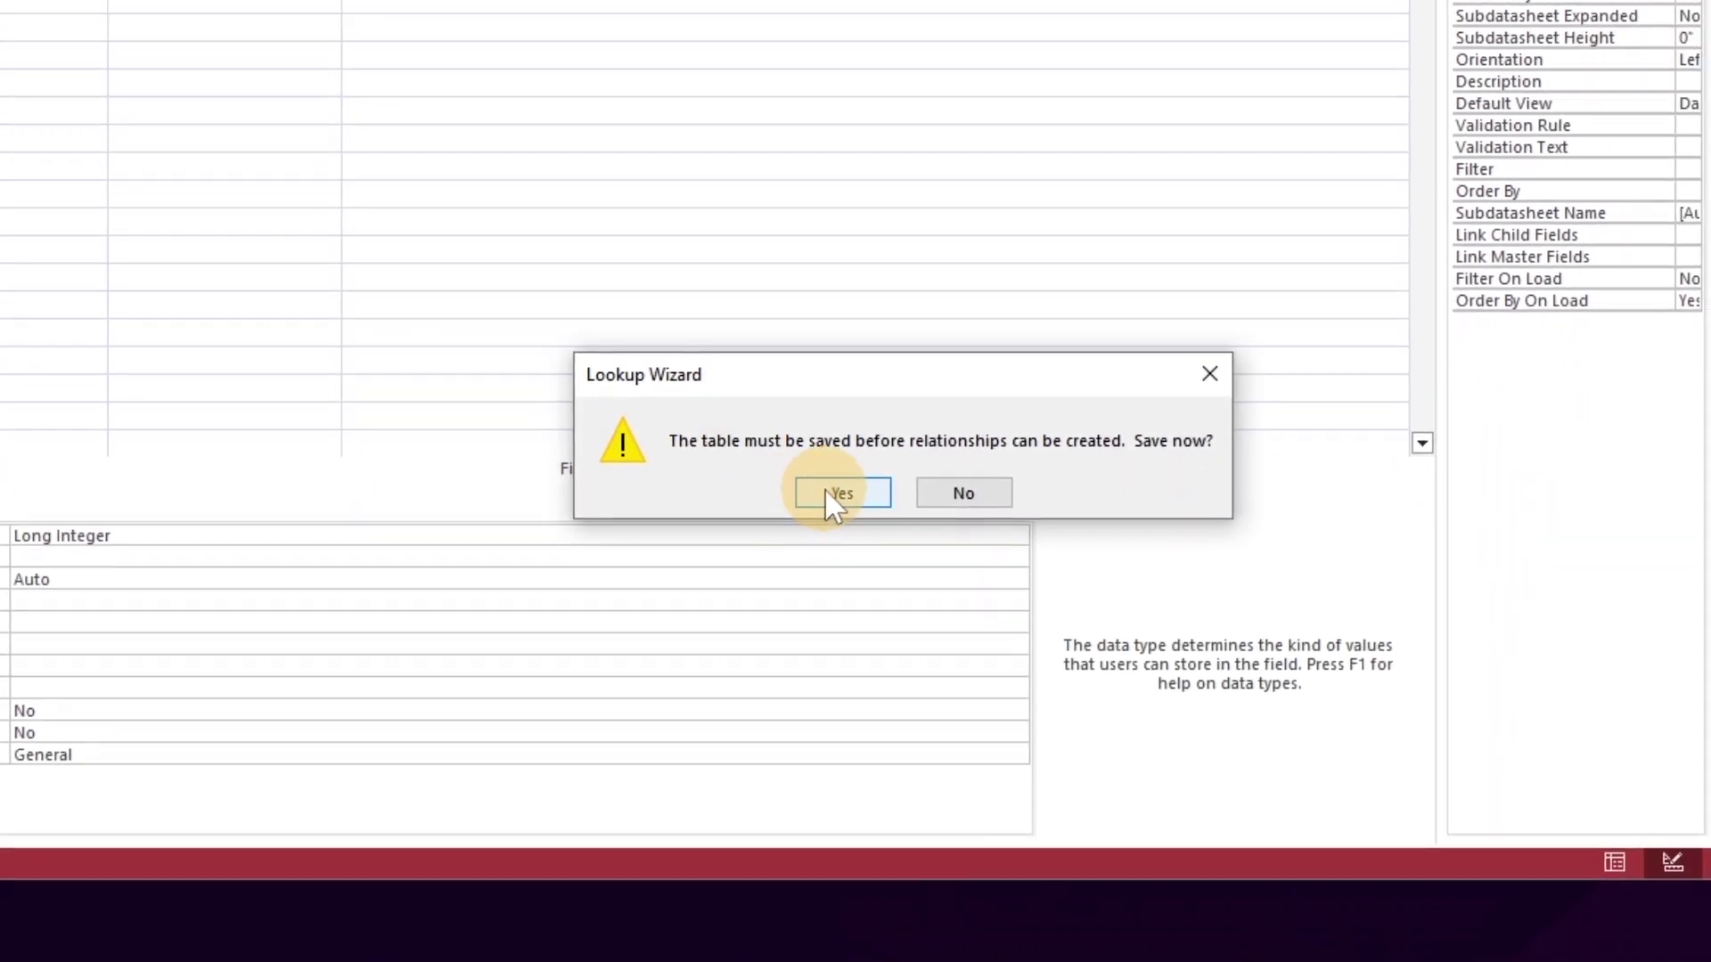
- Save the table as tbl_receivables and let Access create its primary key
left_click(825, 491)
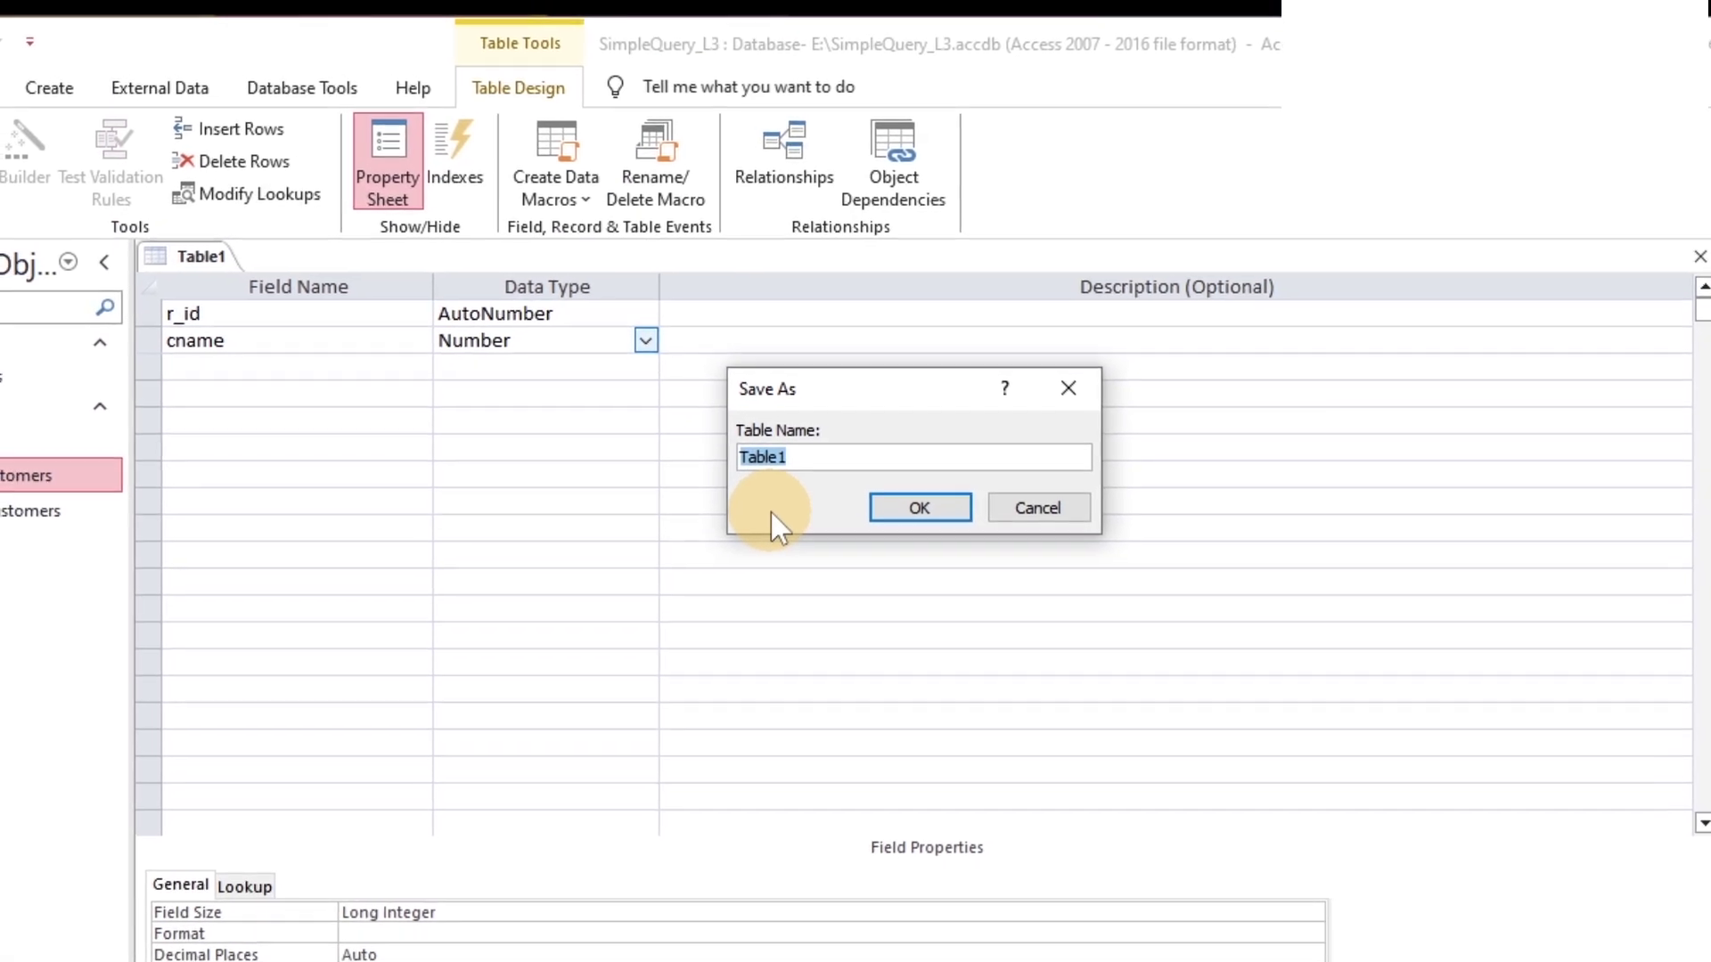
type("tbl_re")
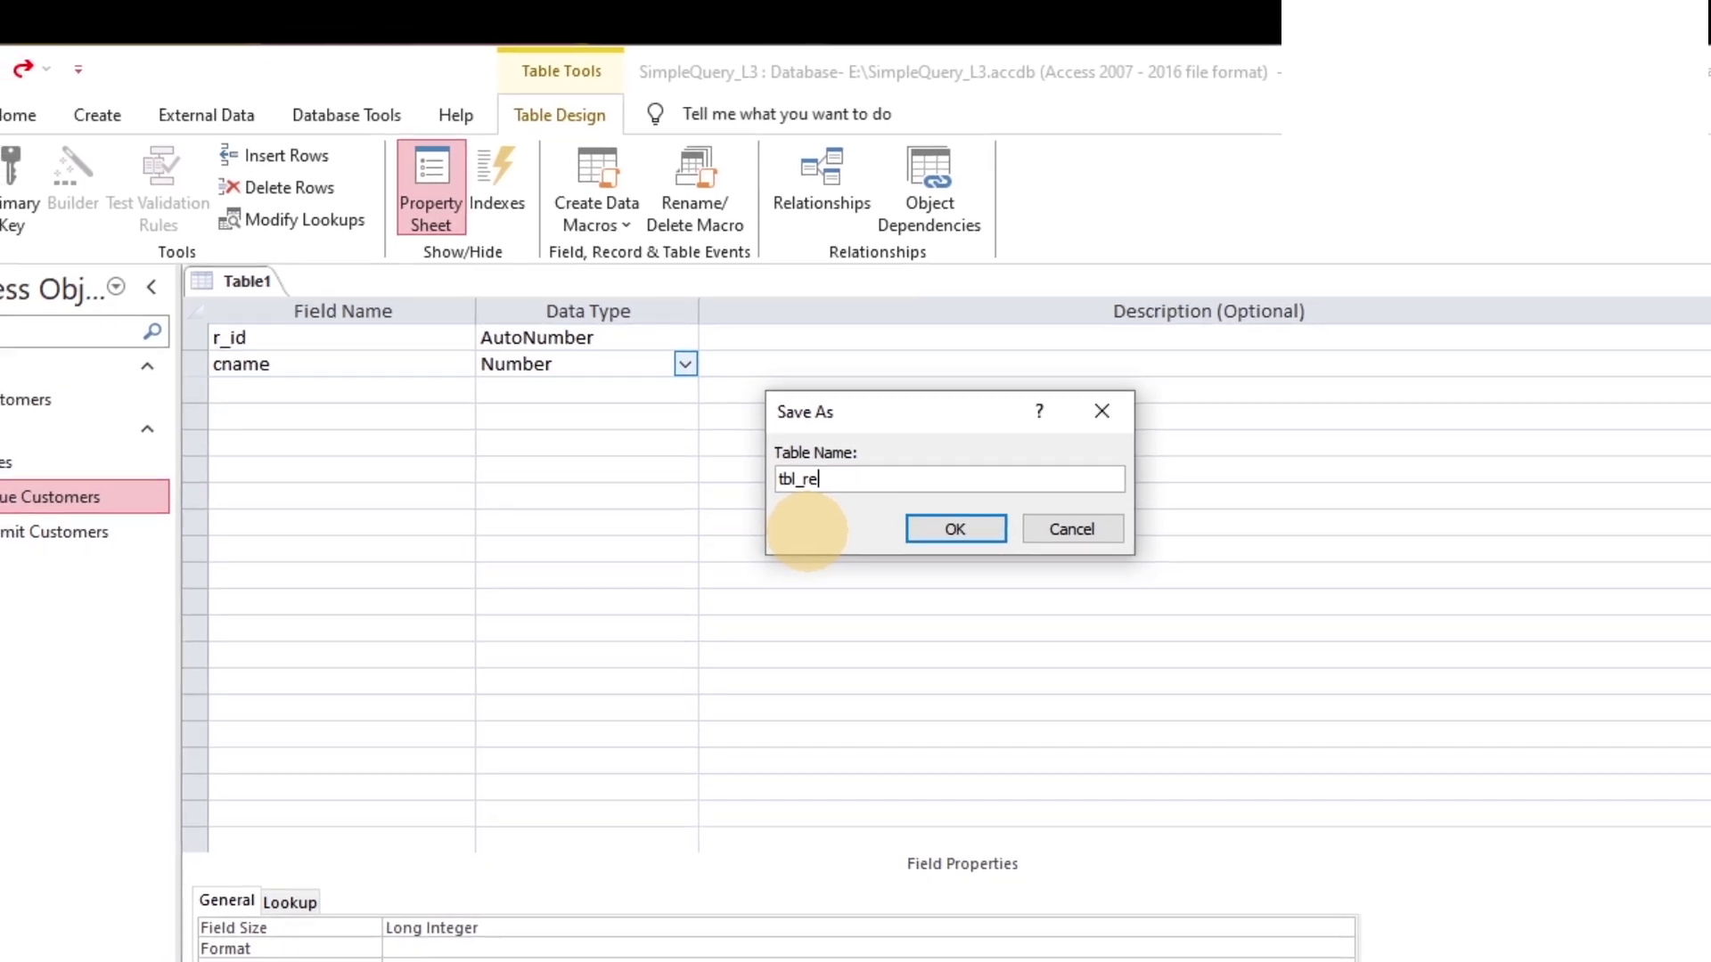
type("ceivabl")
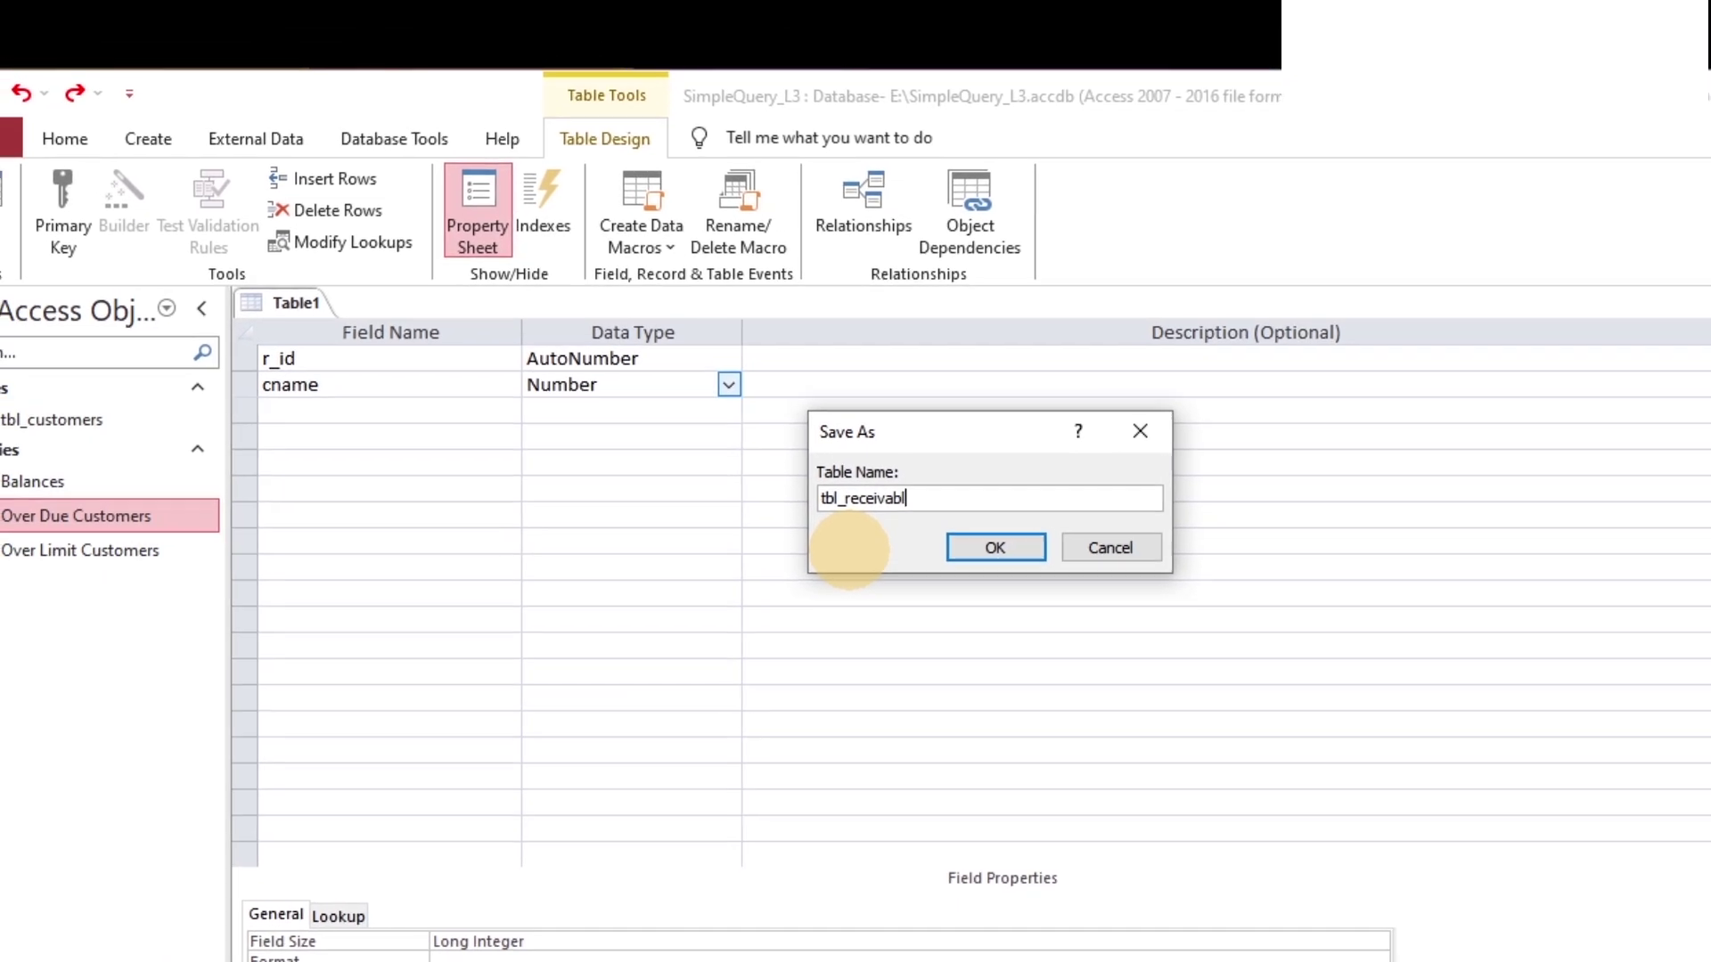
type("es")
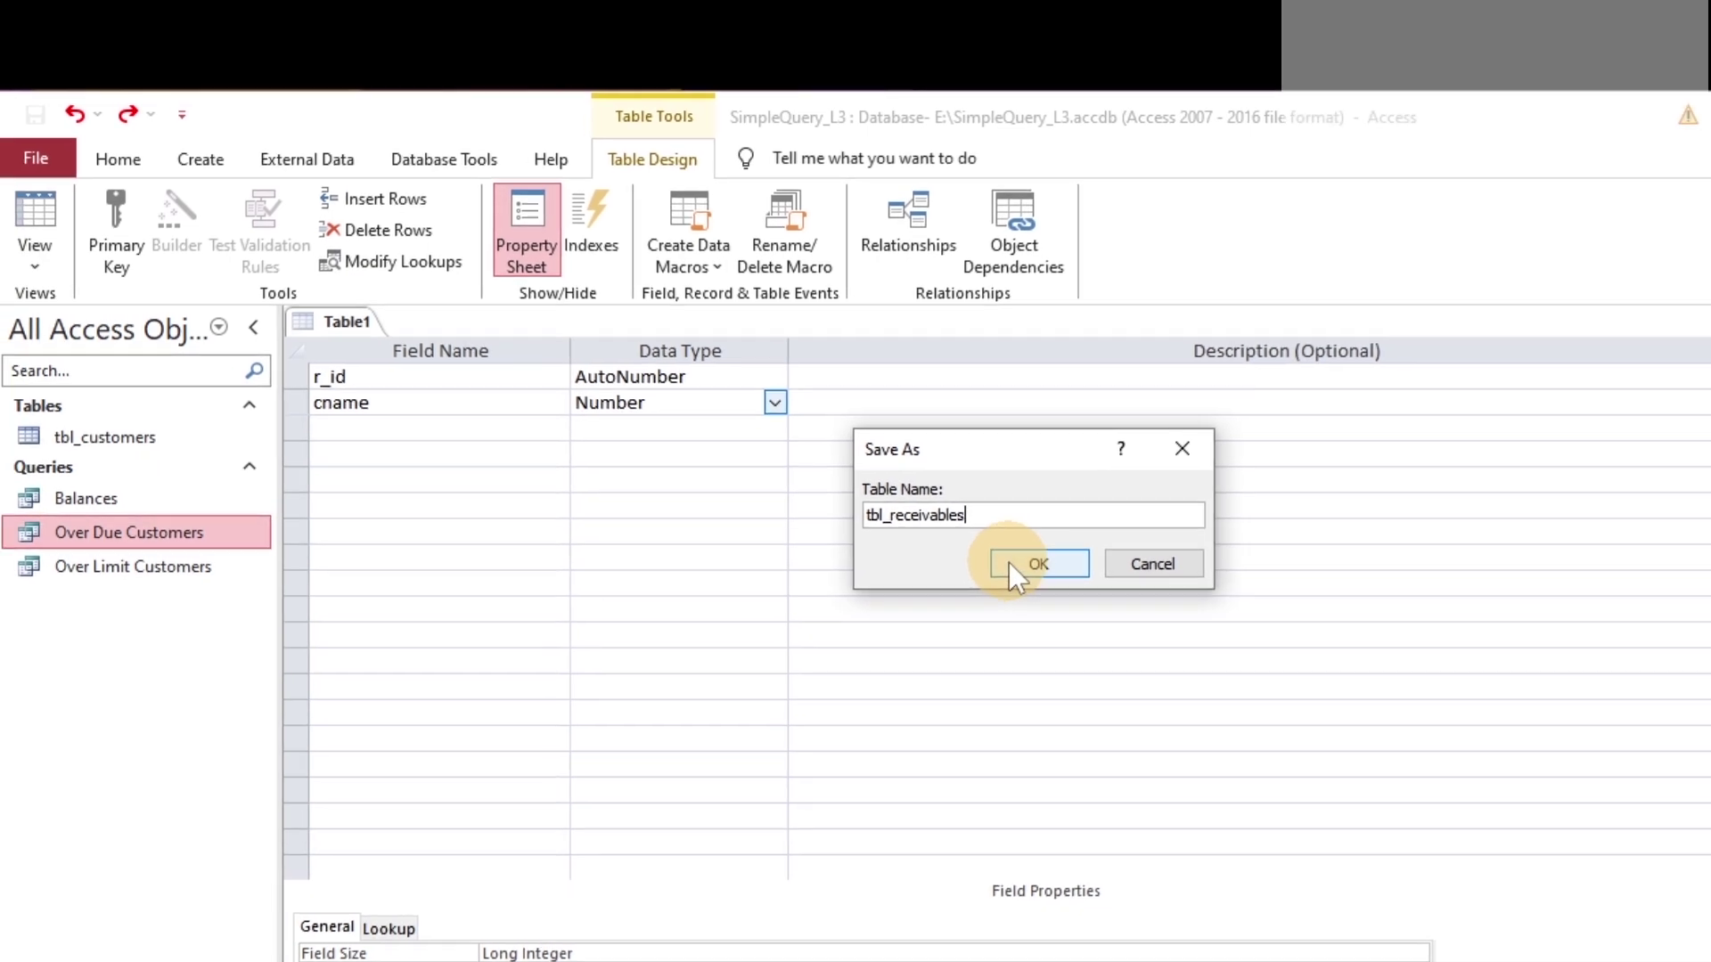
left_click(1021, 564)
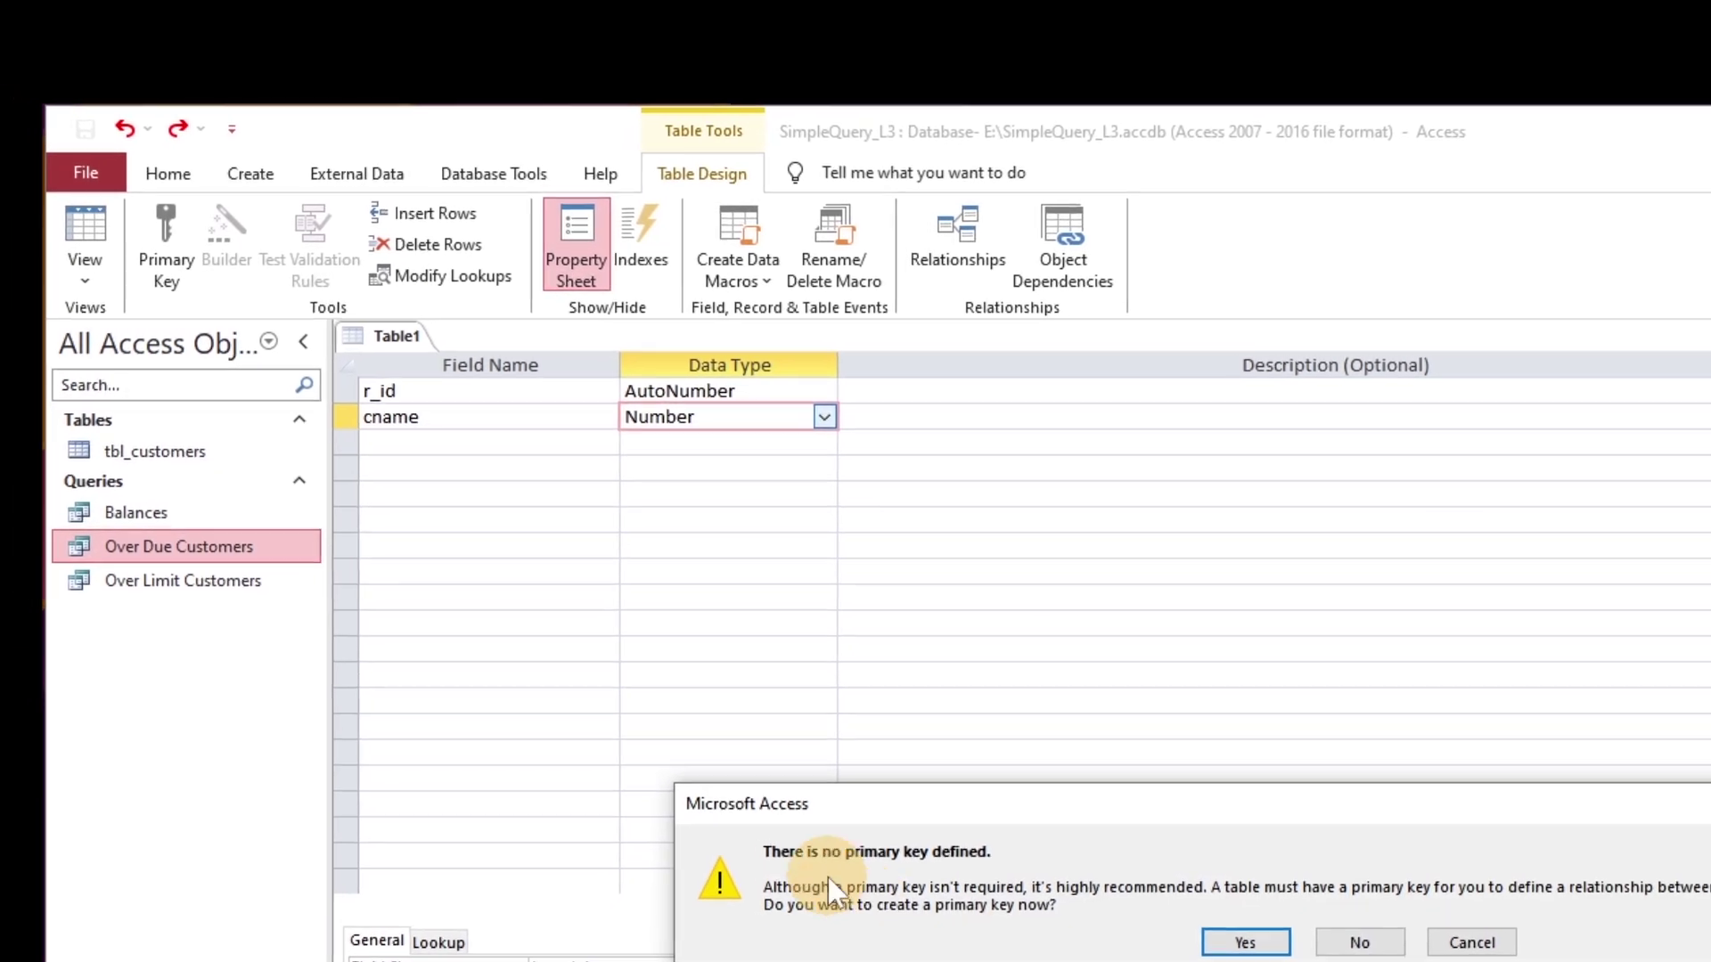
left_click(1245, 942)
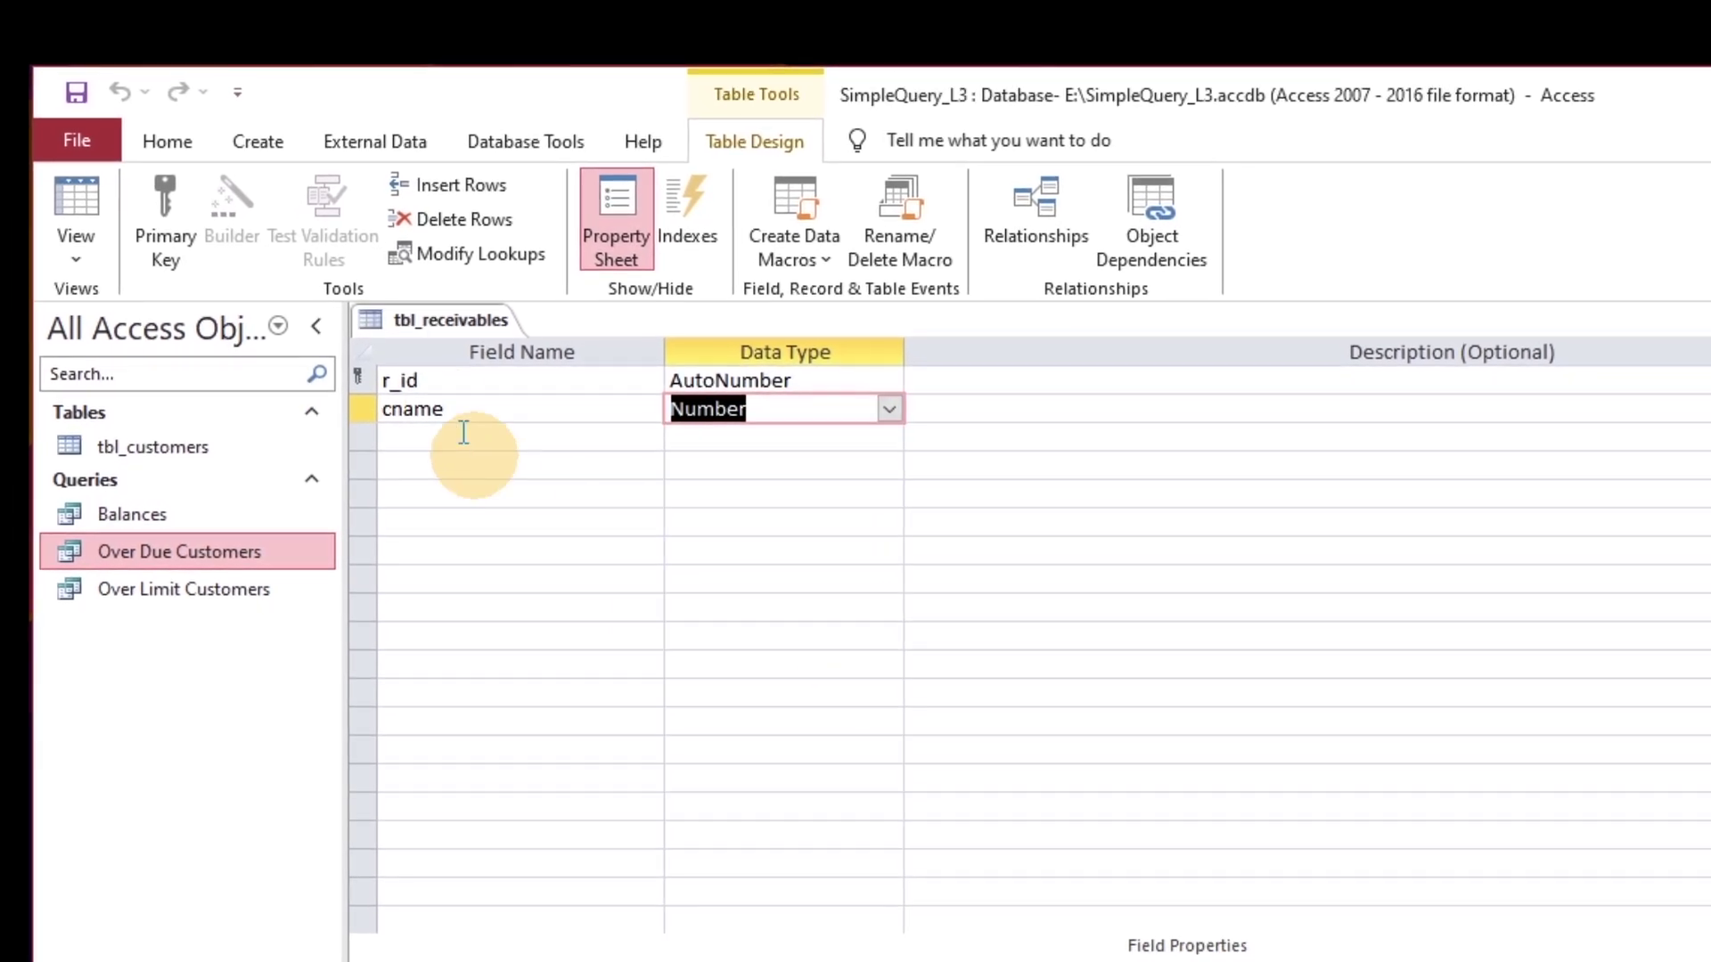
left_click(443, 438)
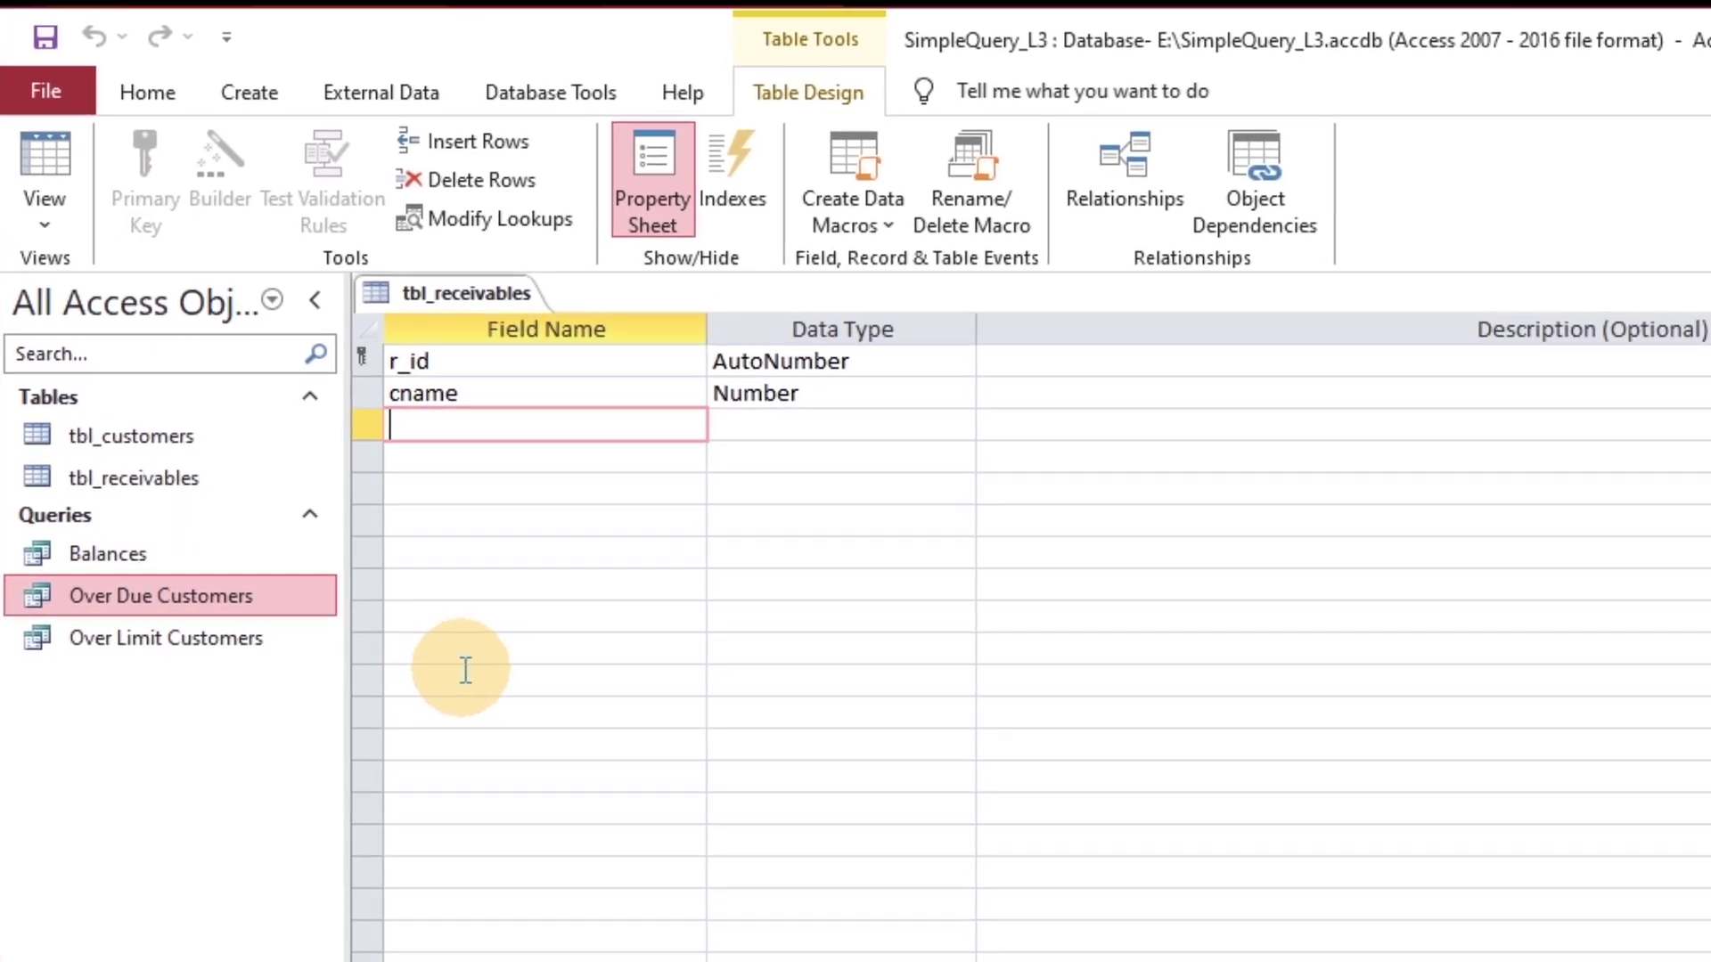
- Give the r_amount field Standard format with 2 decimal places
type("r_detail")
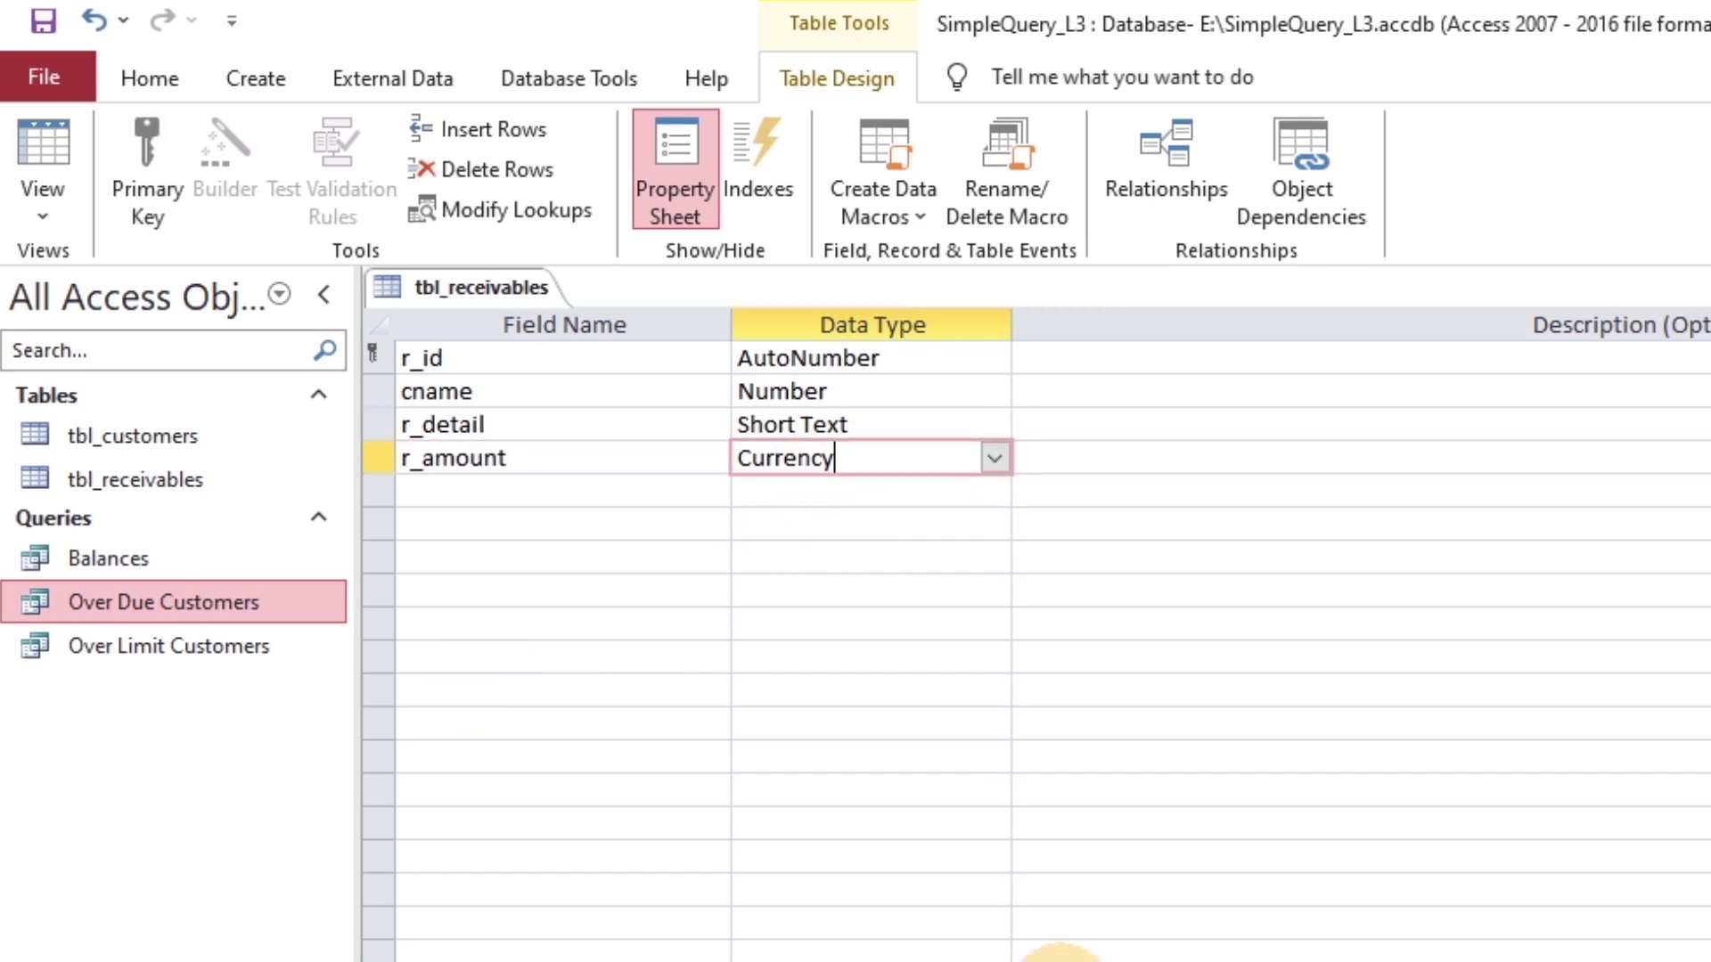
left_click(1432, 717)
left_click(1512, 714)
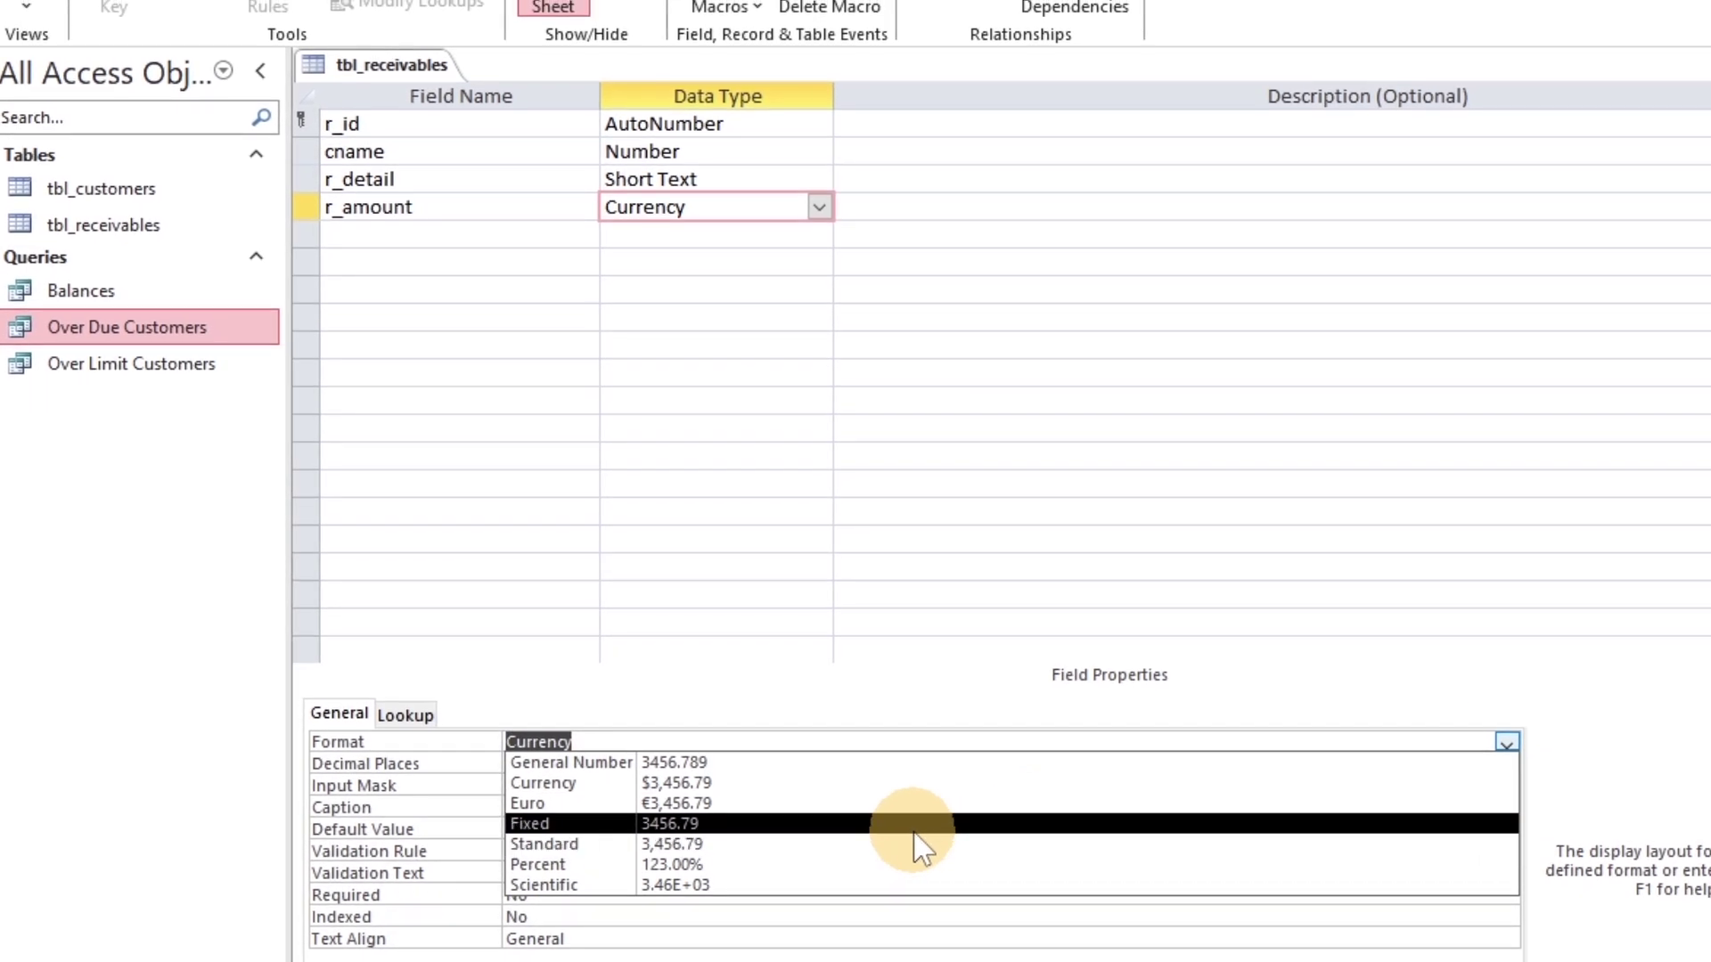
left_click(875, 834)
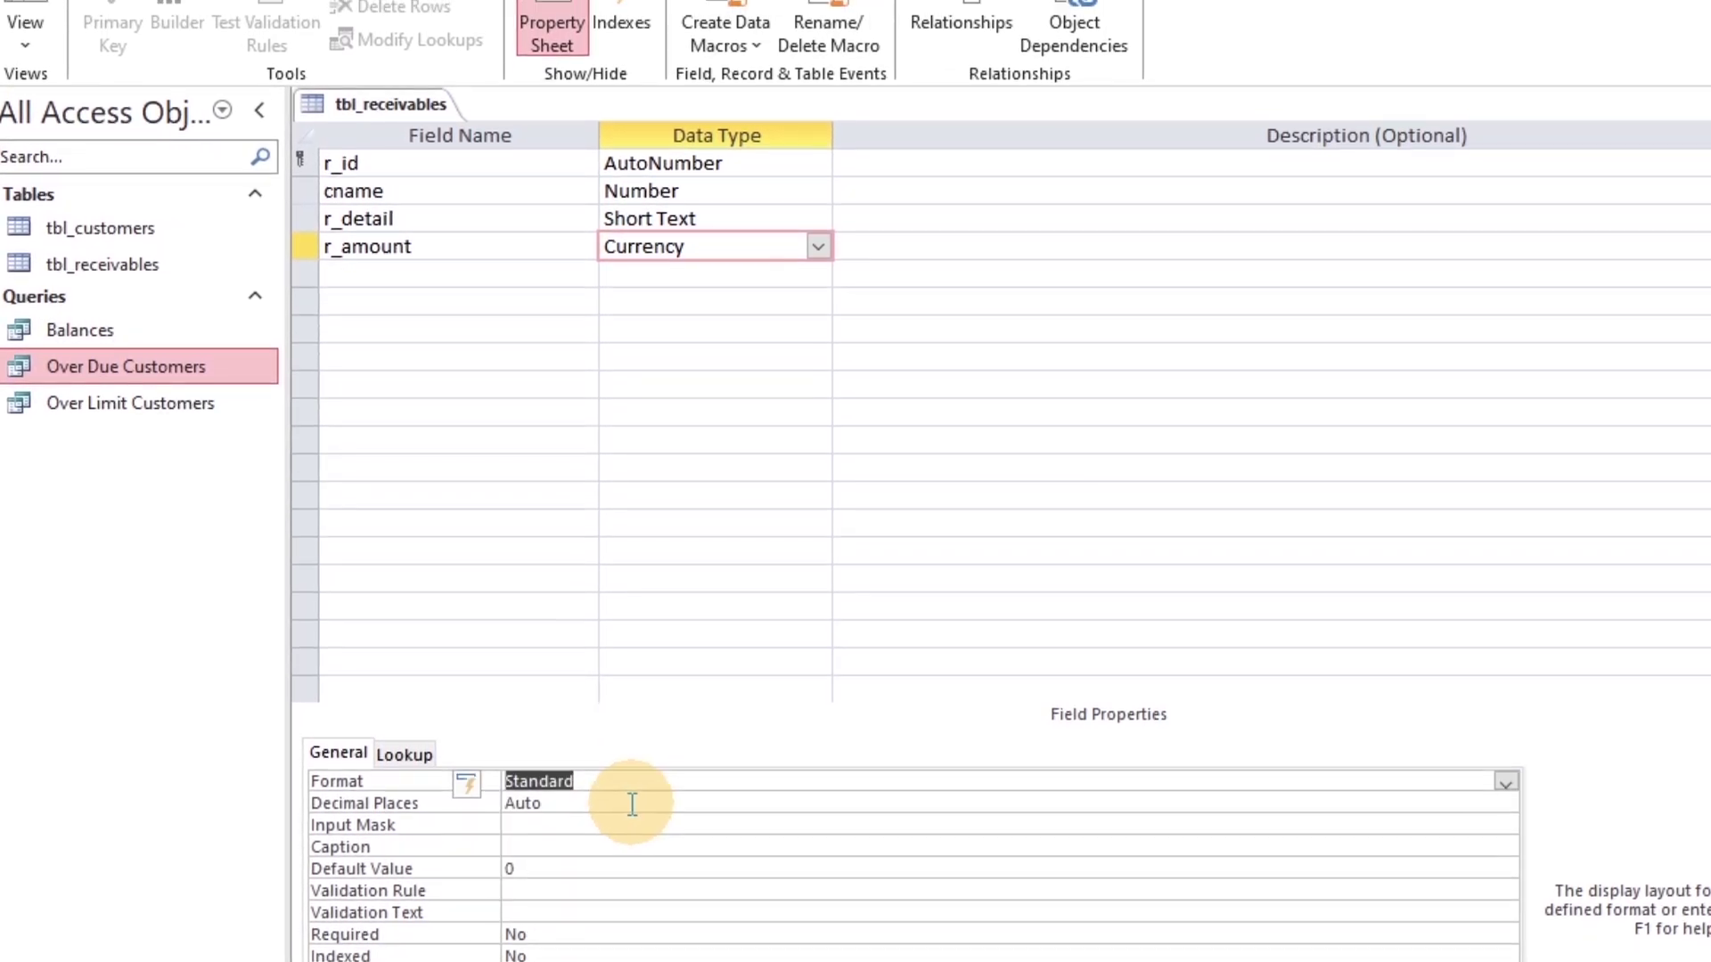
left_click(623, 794)
type("0")
type("2")
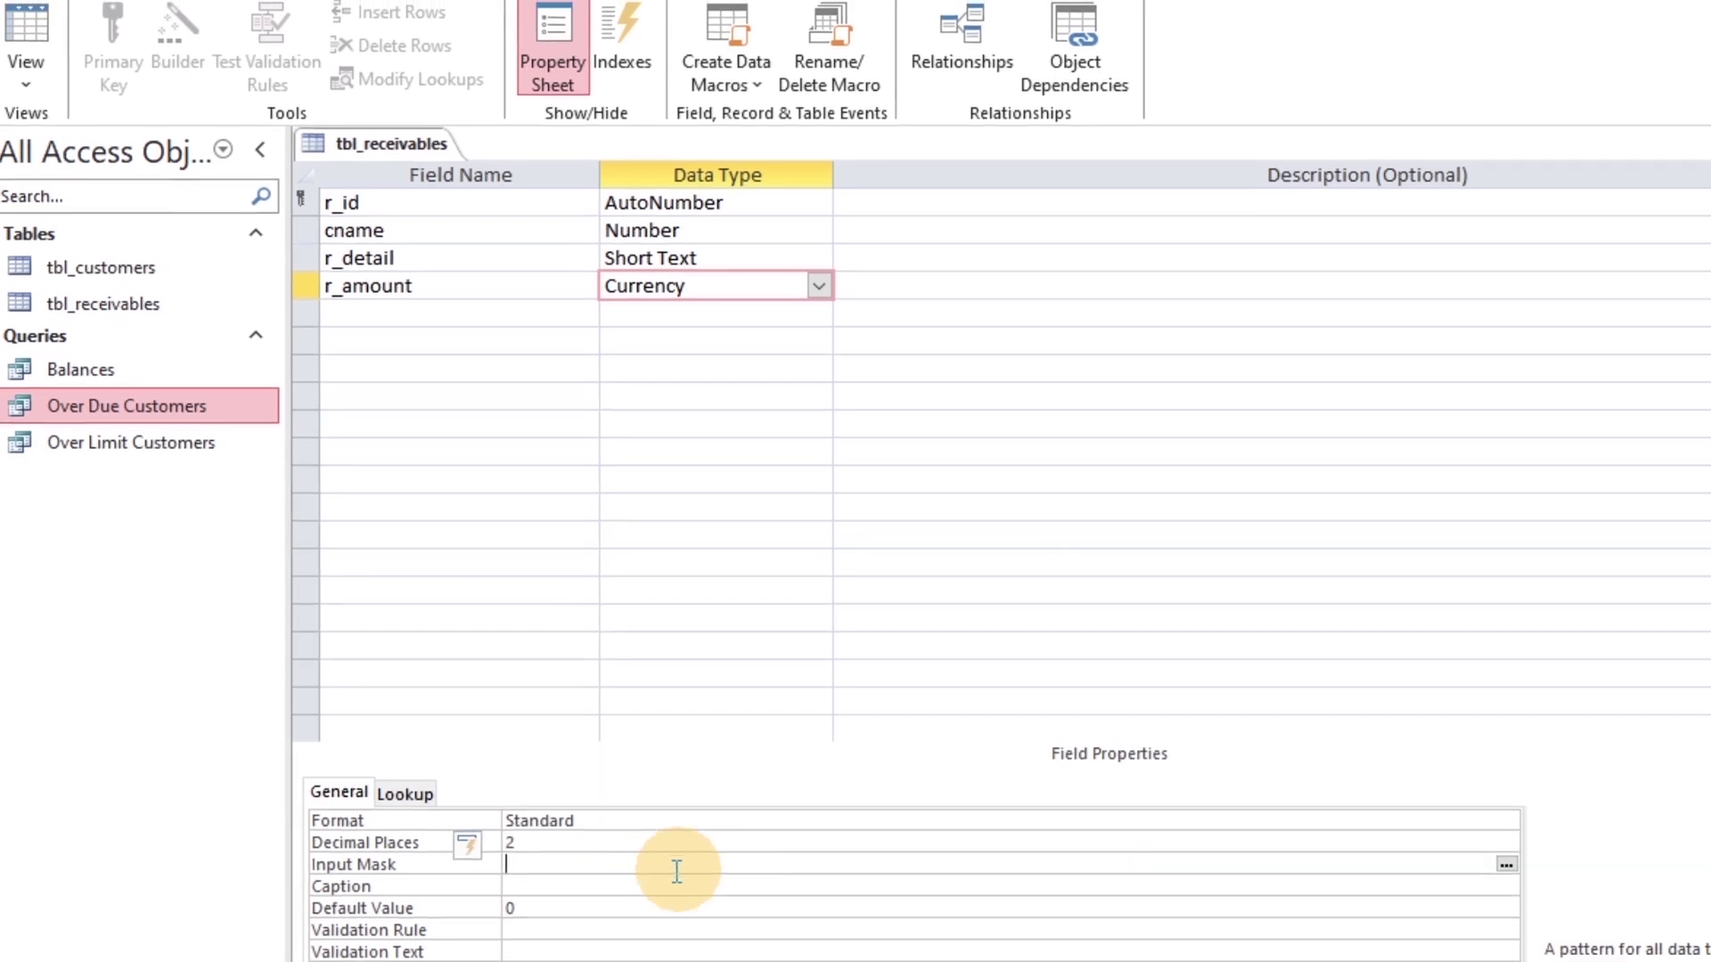
- Save the table design, keeping these changes, and switch to Datasheet view
key("ctrl+s")
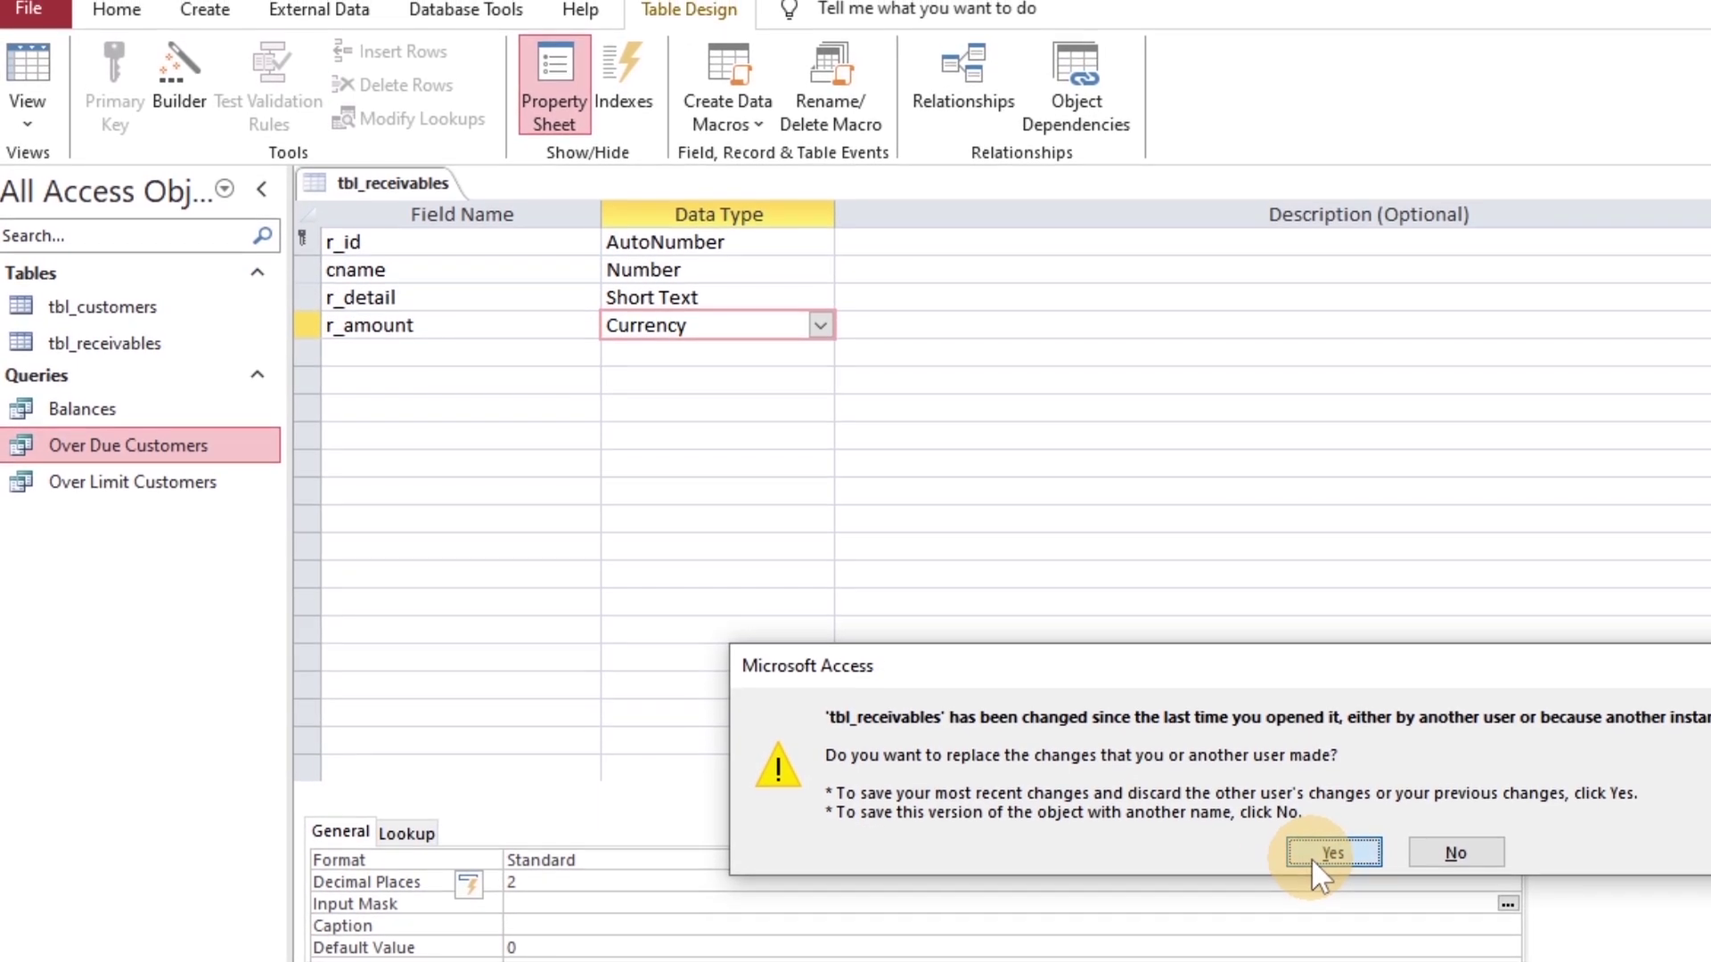
left_click(1311, 845)
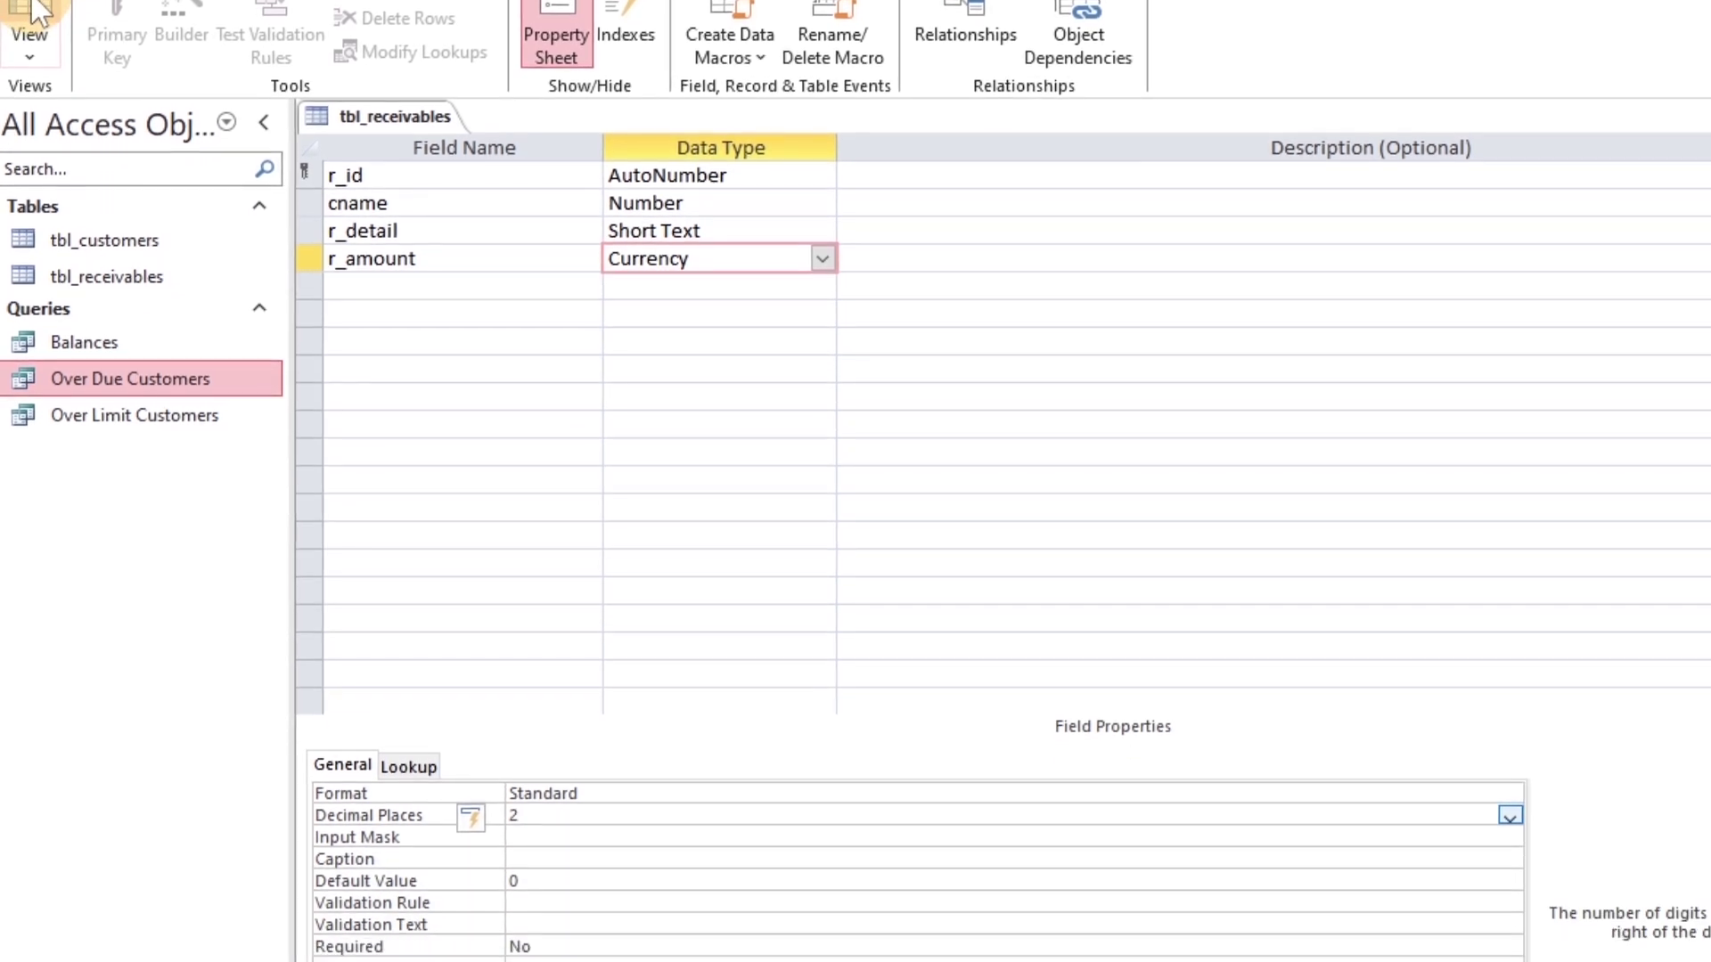
left_click(36, 12)
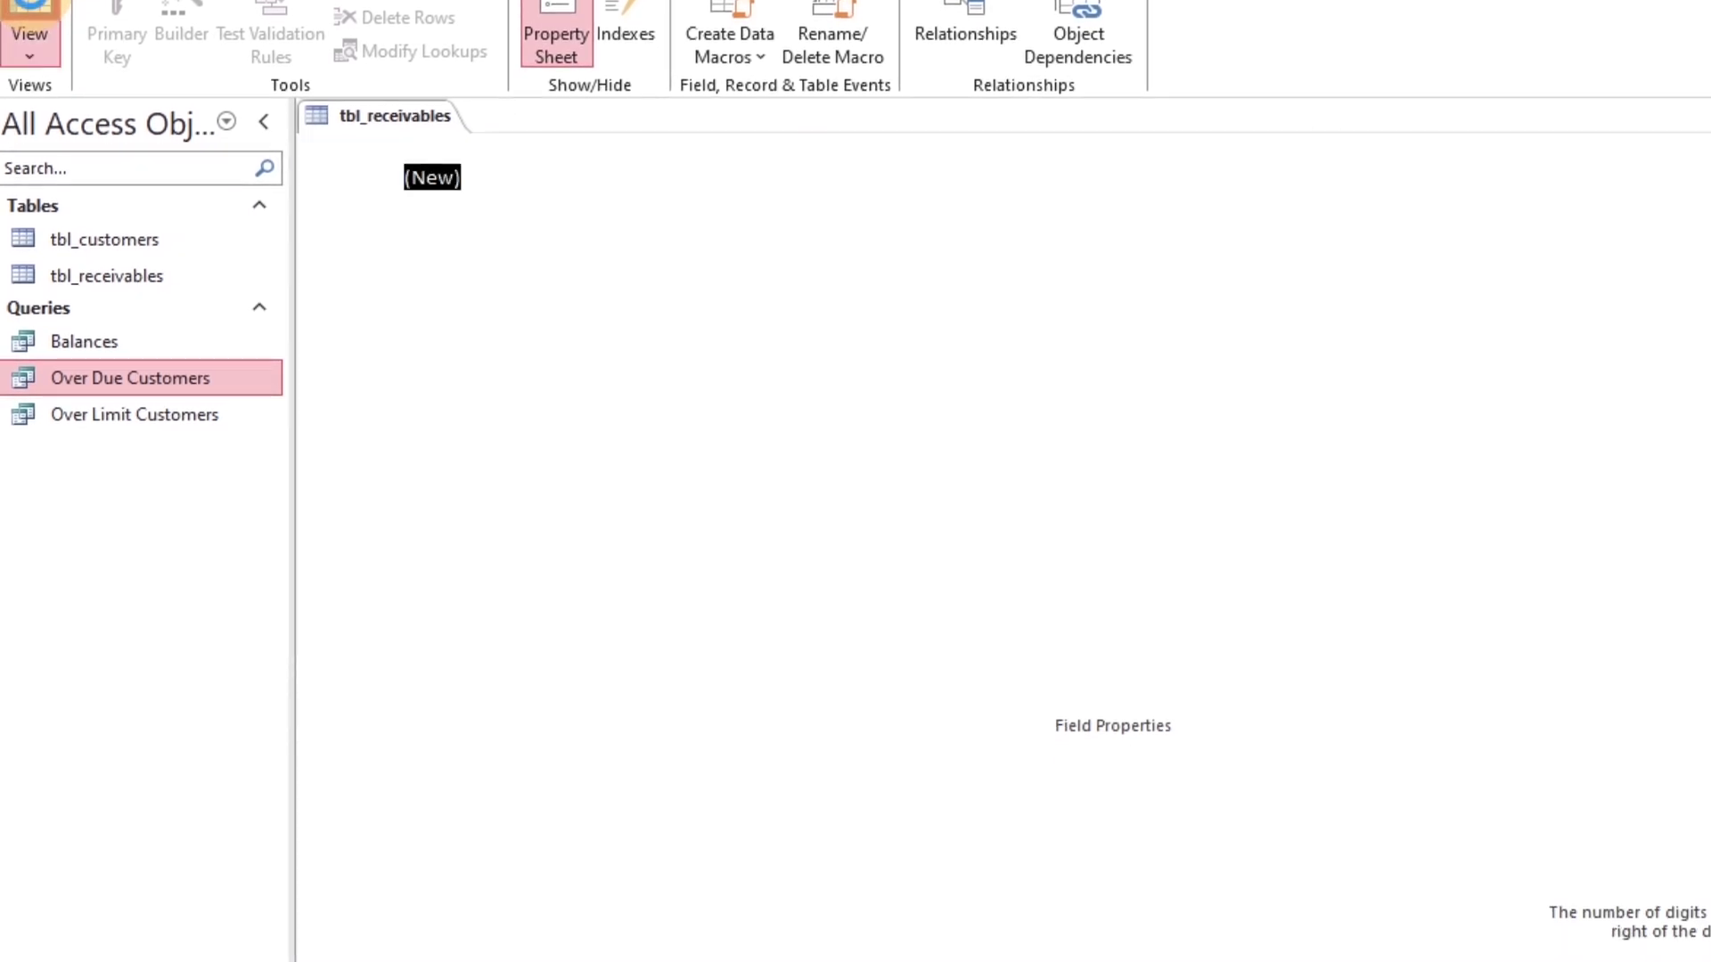
- Enter the first record: customer Mark, detail 'Cash received', amount 240
left_click(589, 175)
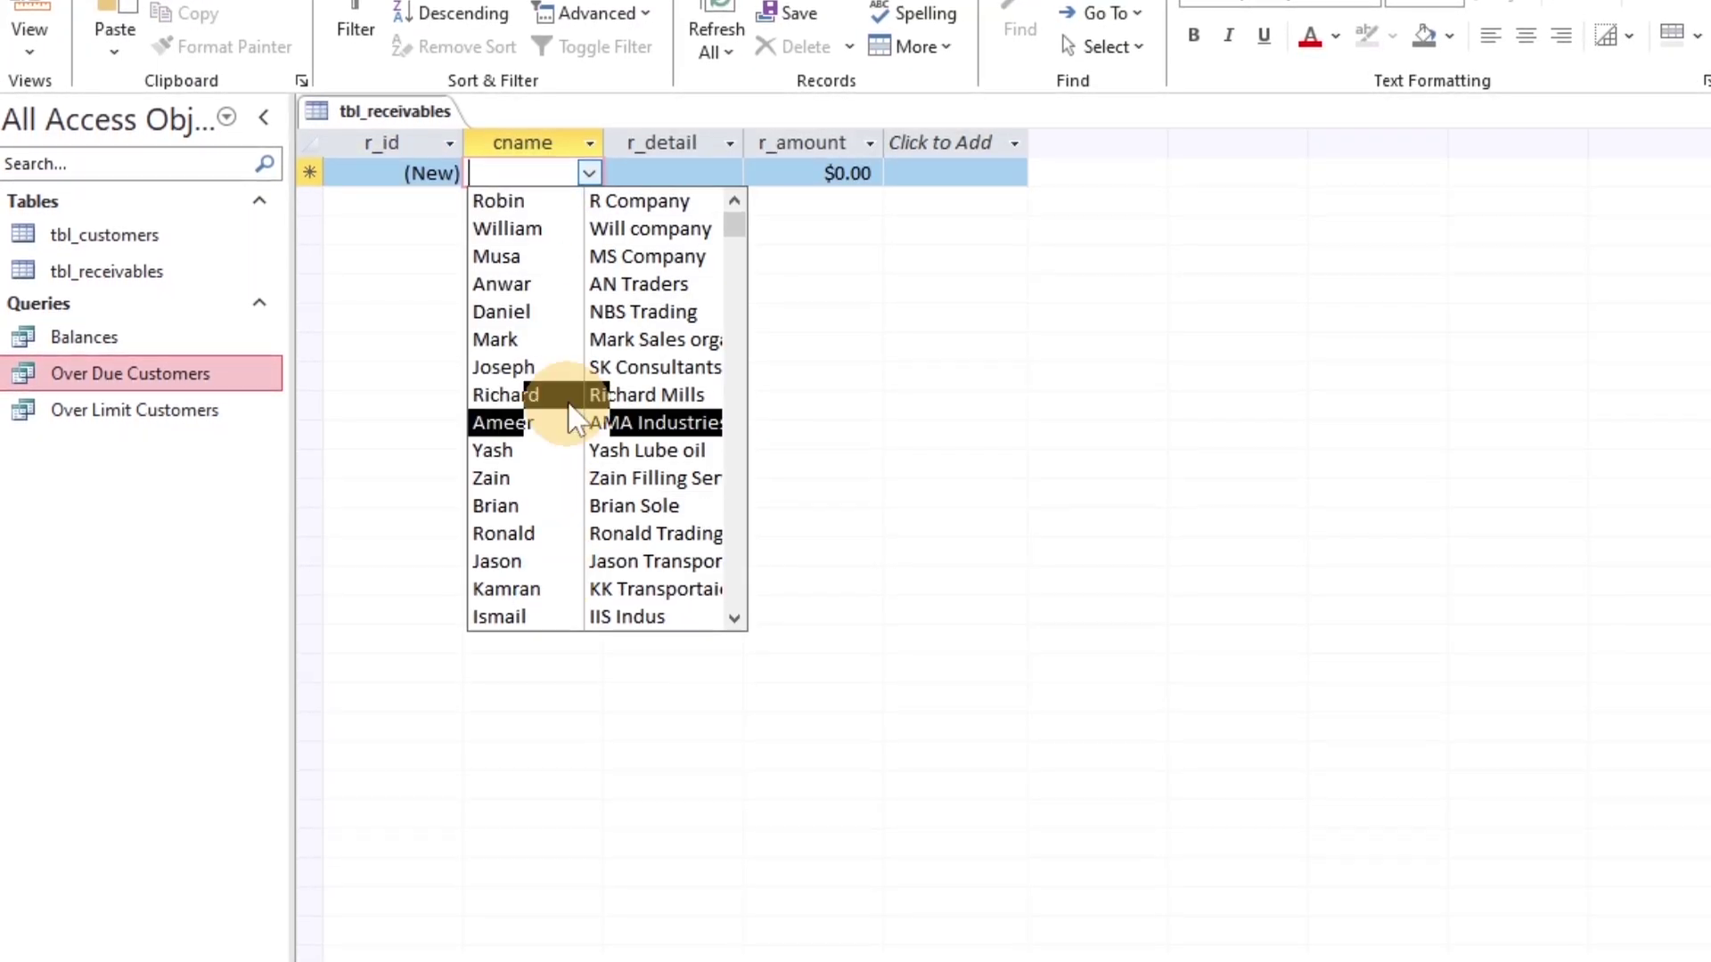
left_click(568, 342)
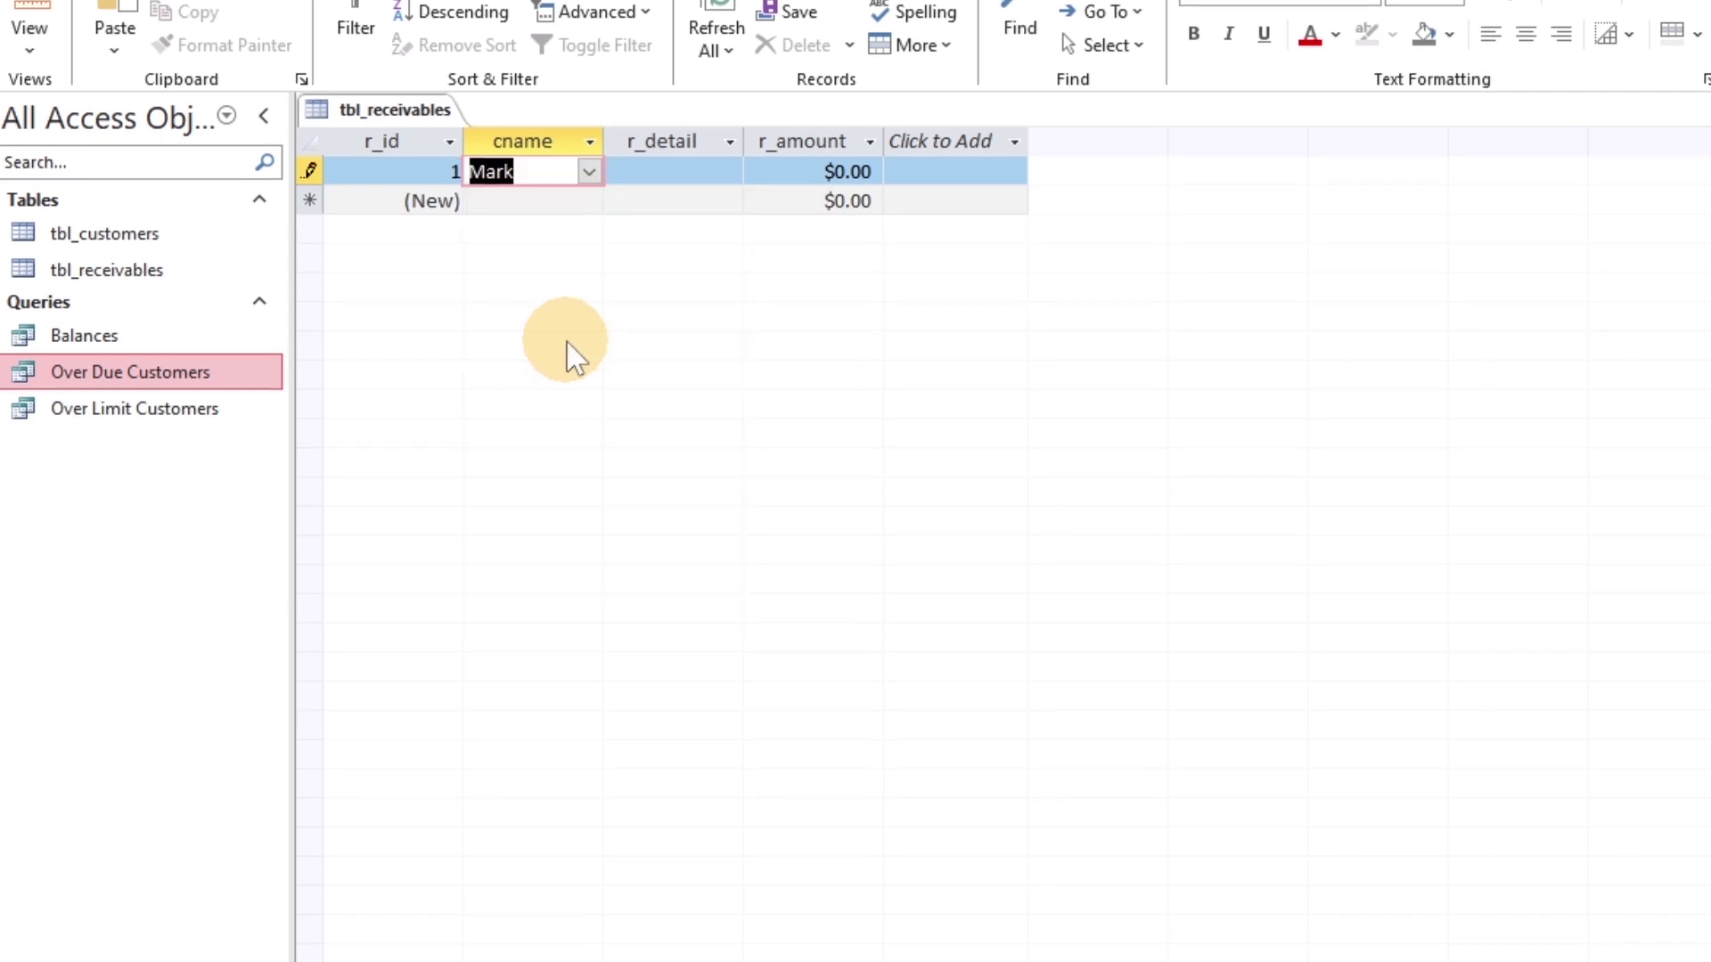
left_click(651, 169)
left_click_drag(922, 138, 919, 138)
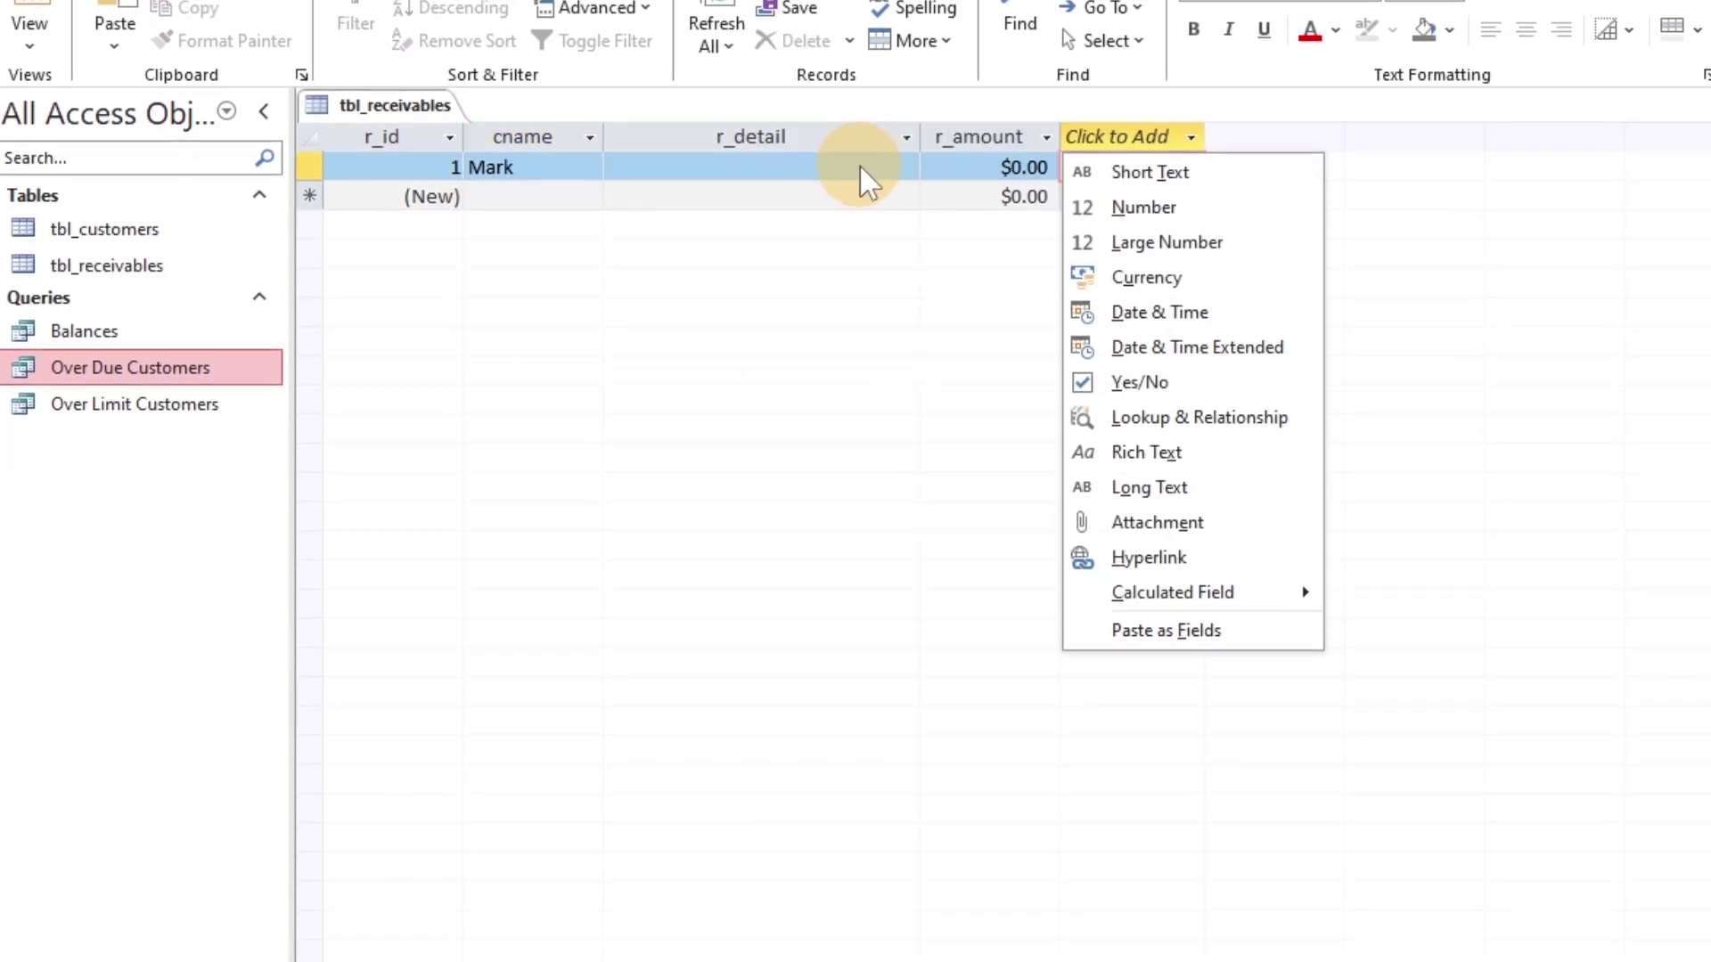
left_click(859, 164)
left_click(859, 164)
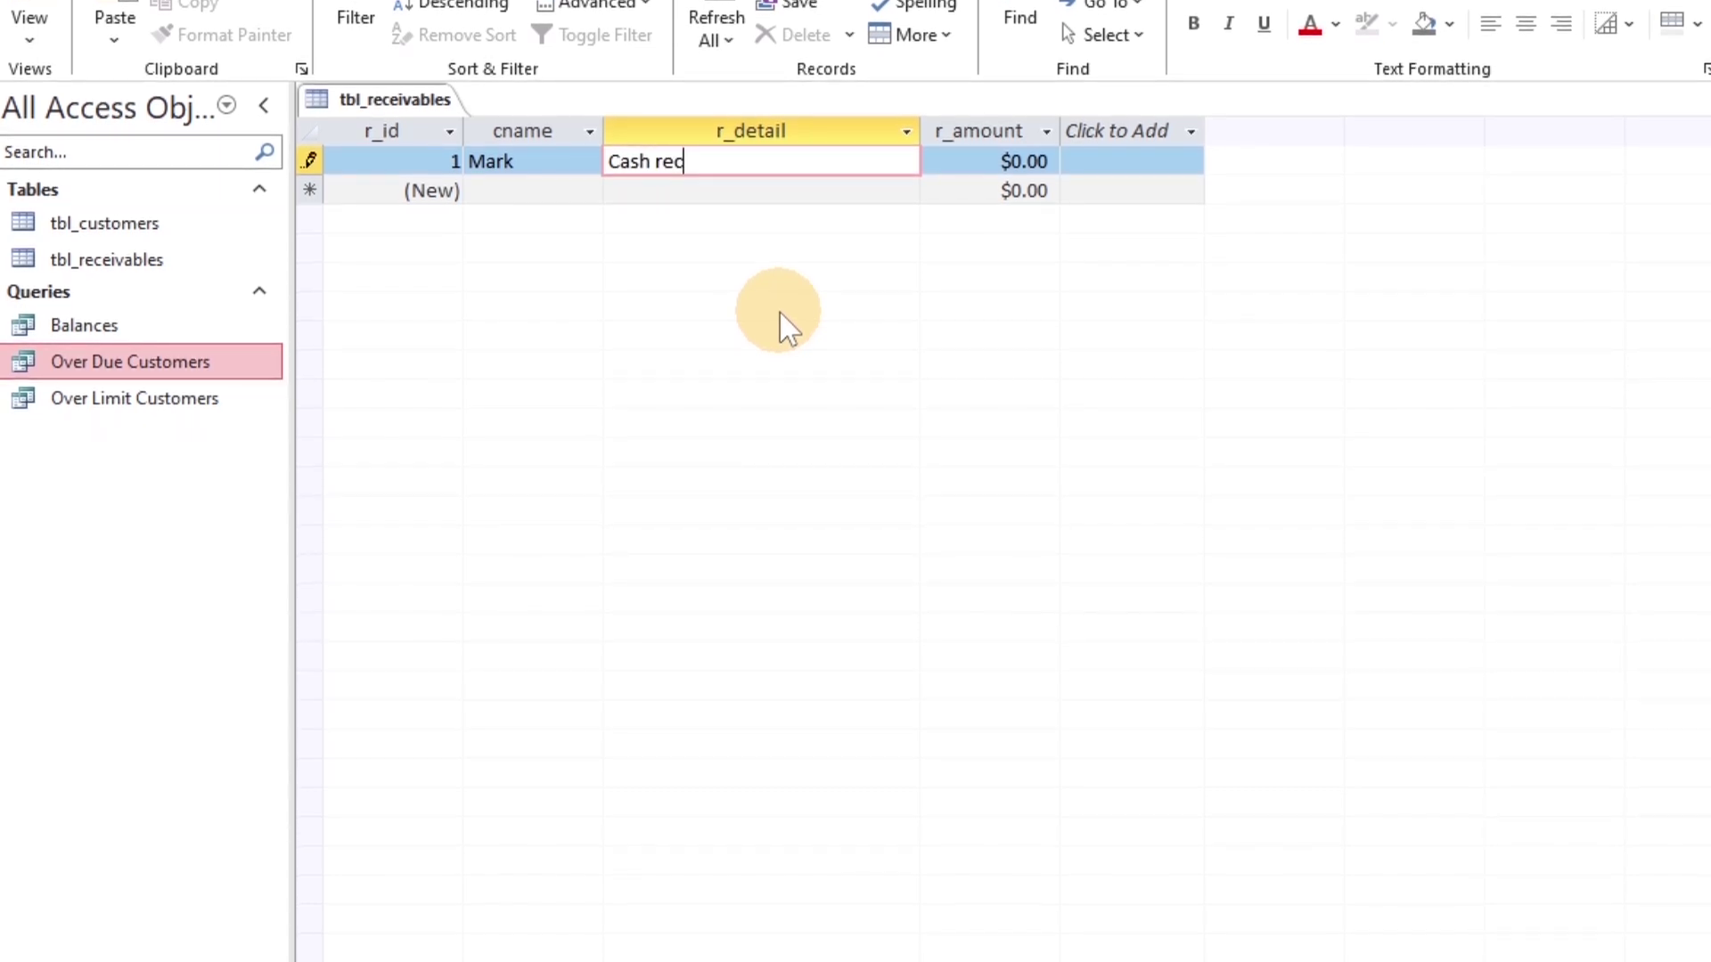
key("Tab")
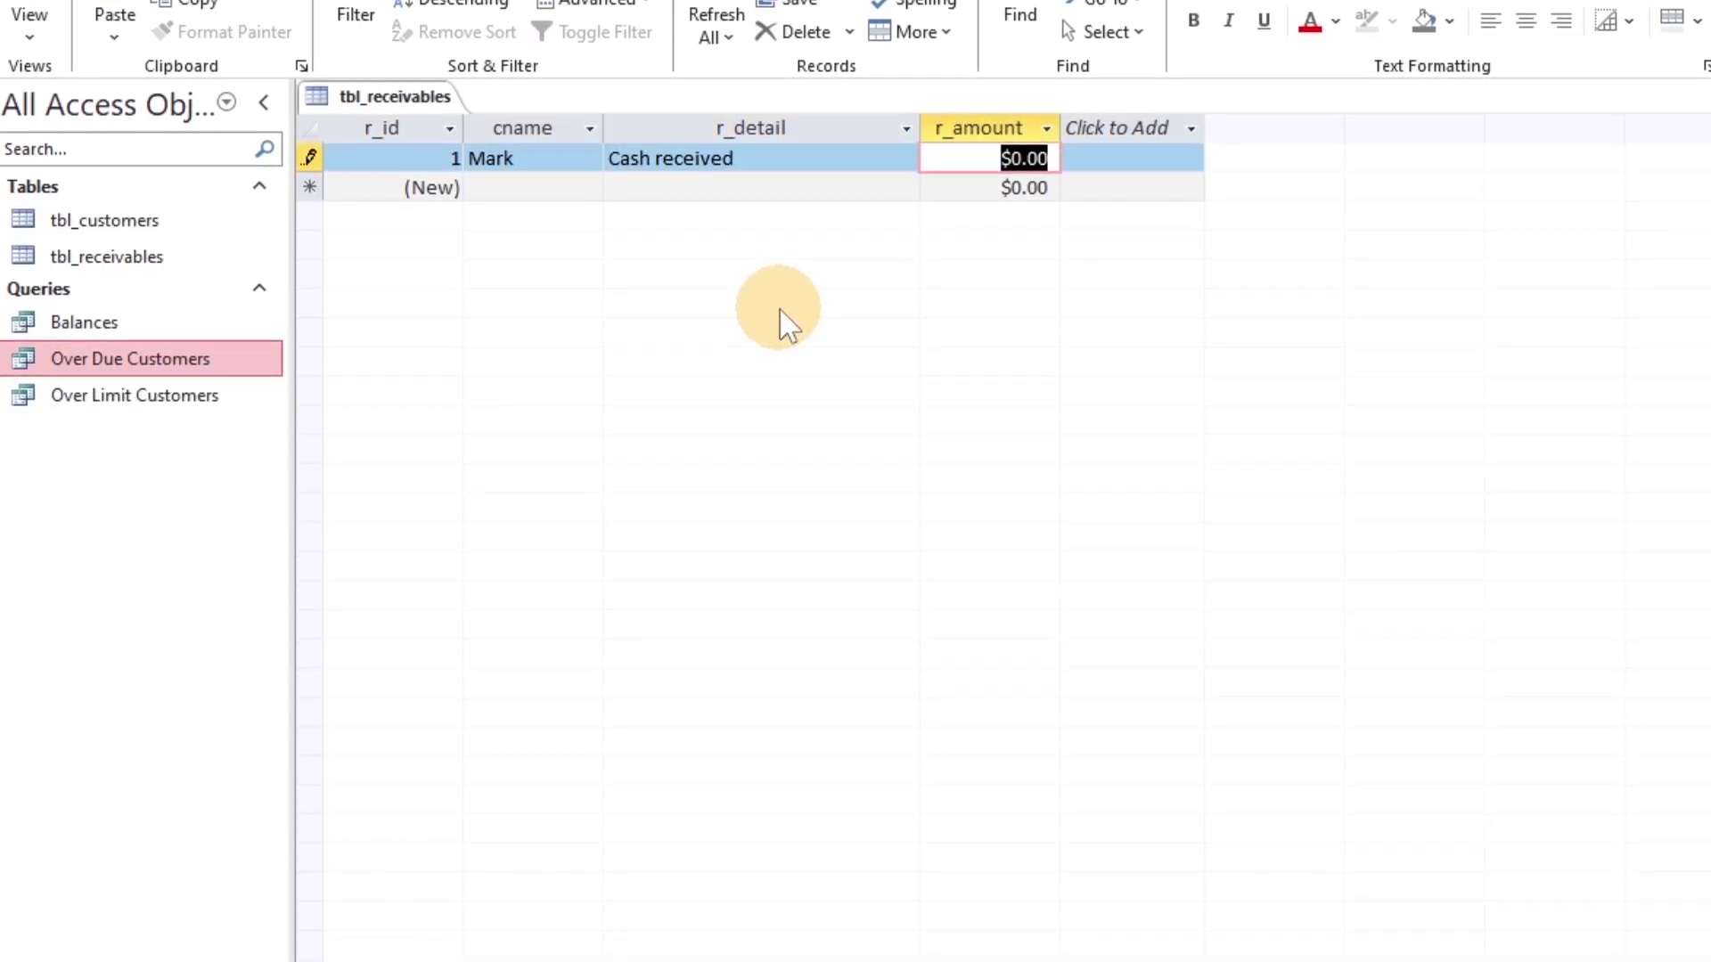
type("240")
key("Tab")
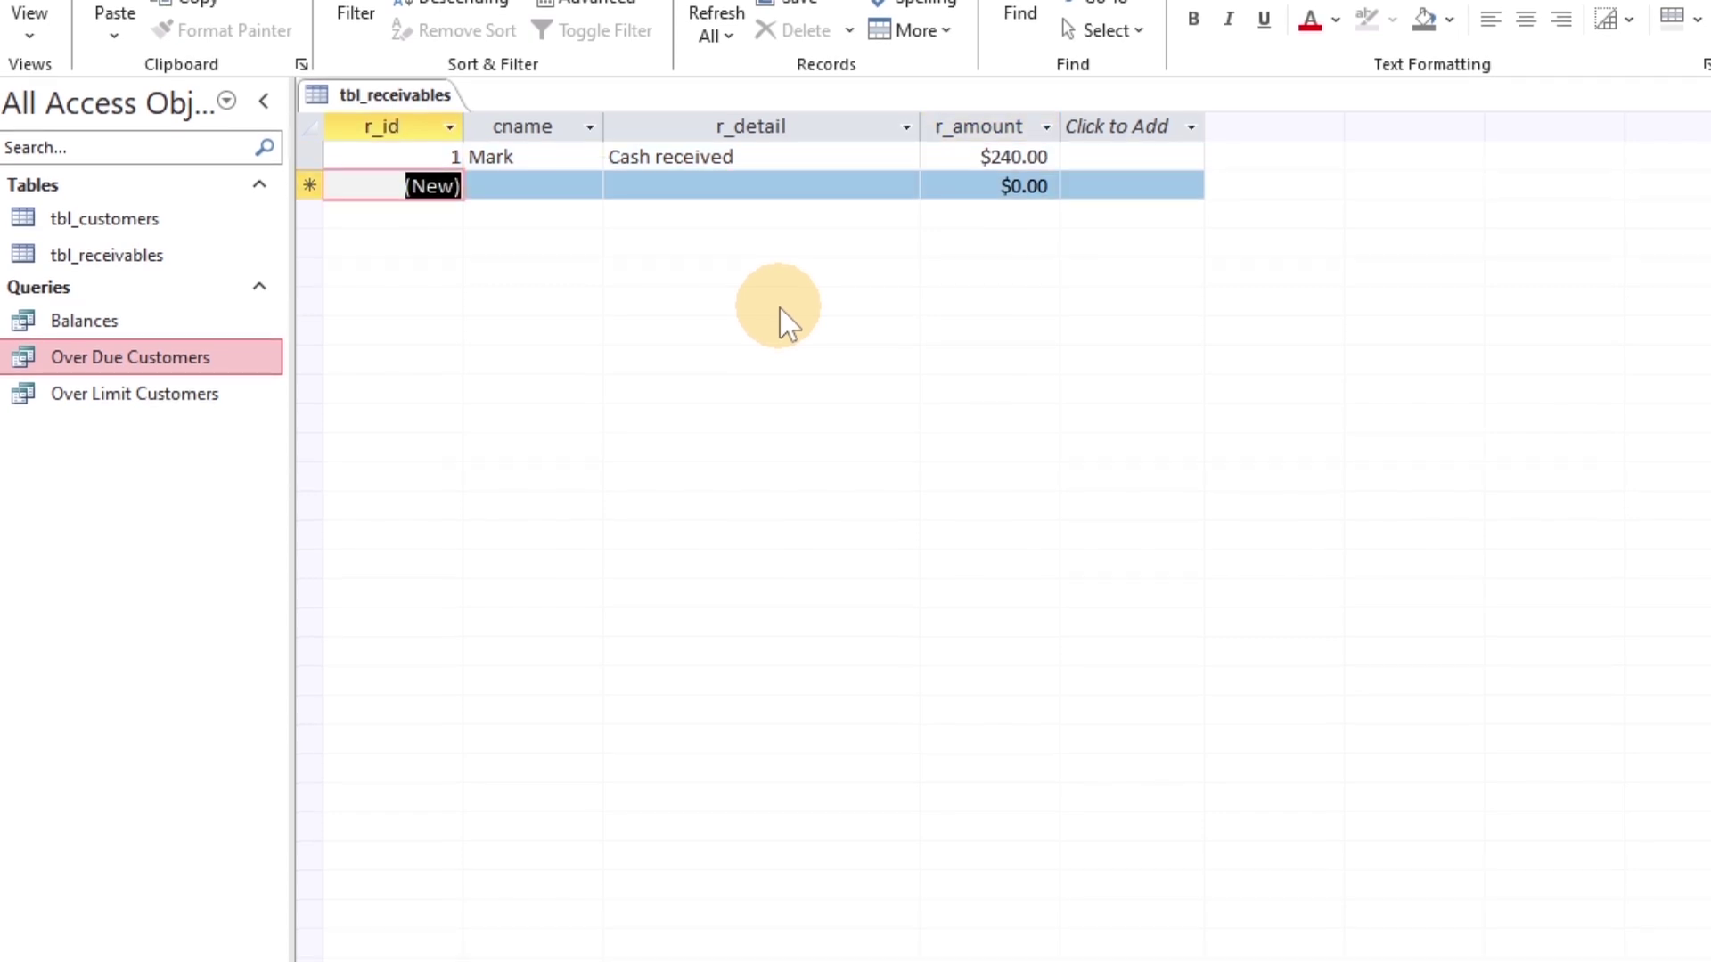
- Set r_amount's format to Standard in Design view and return to the datasheet
left_click(27, 10)
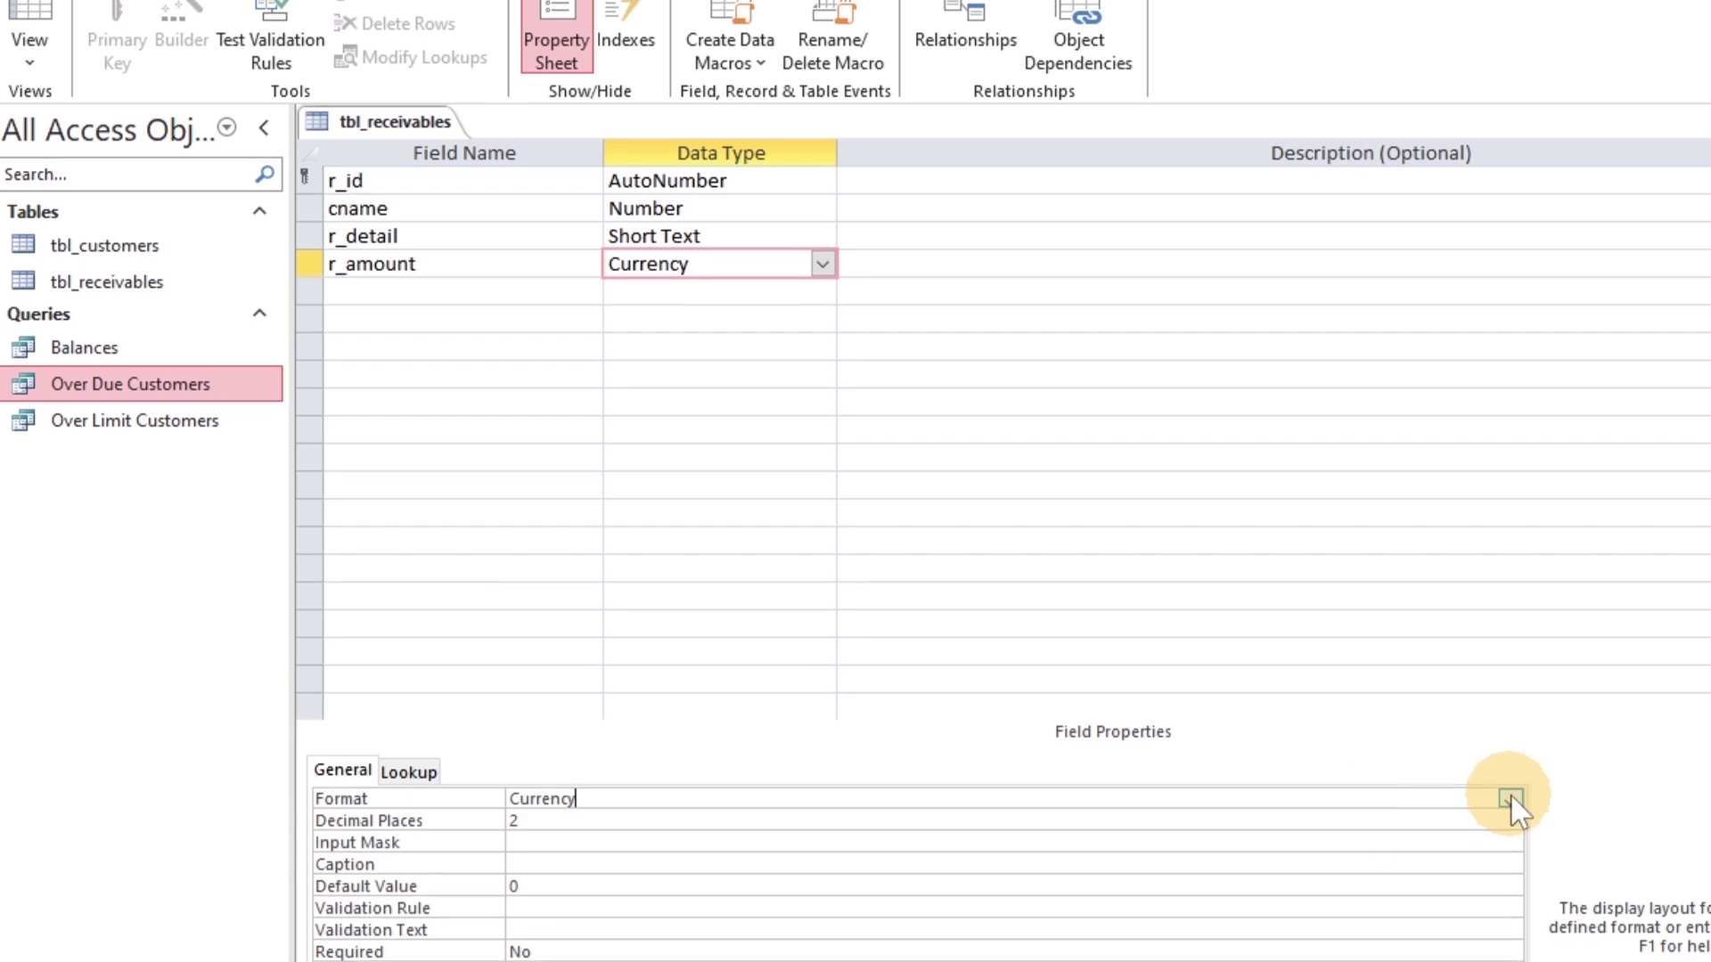
left_click(1509, 810)
left_click(924, 910)
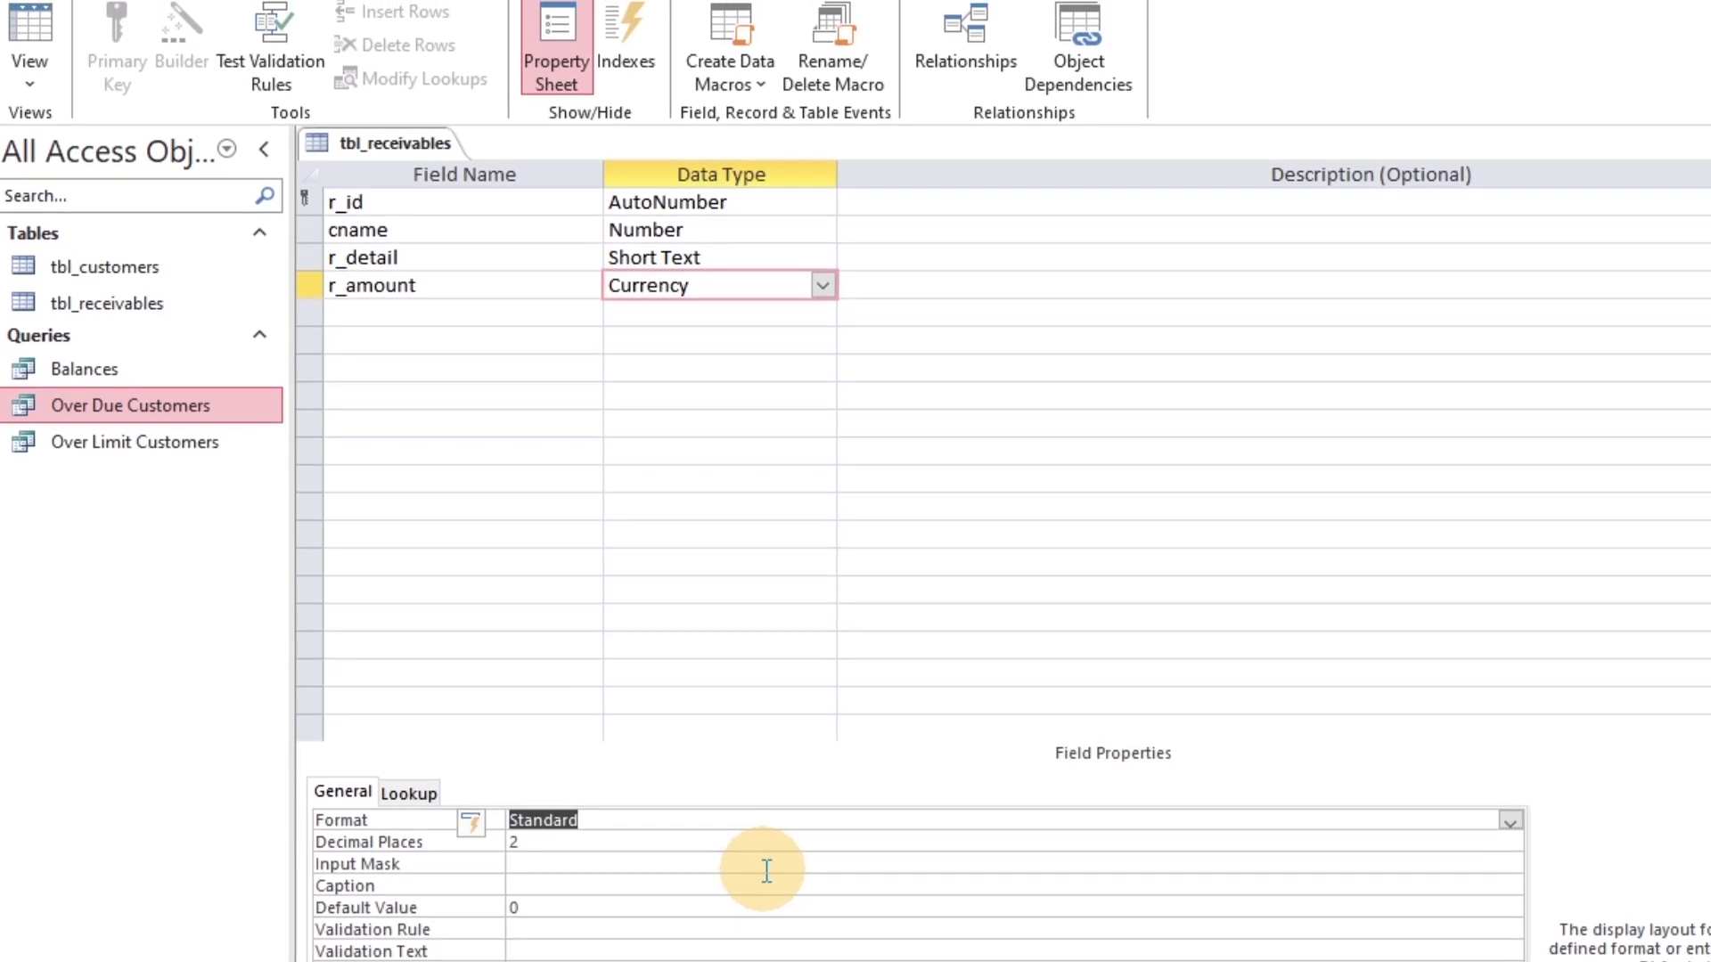
left_click(29, 41)
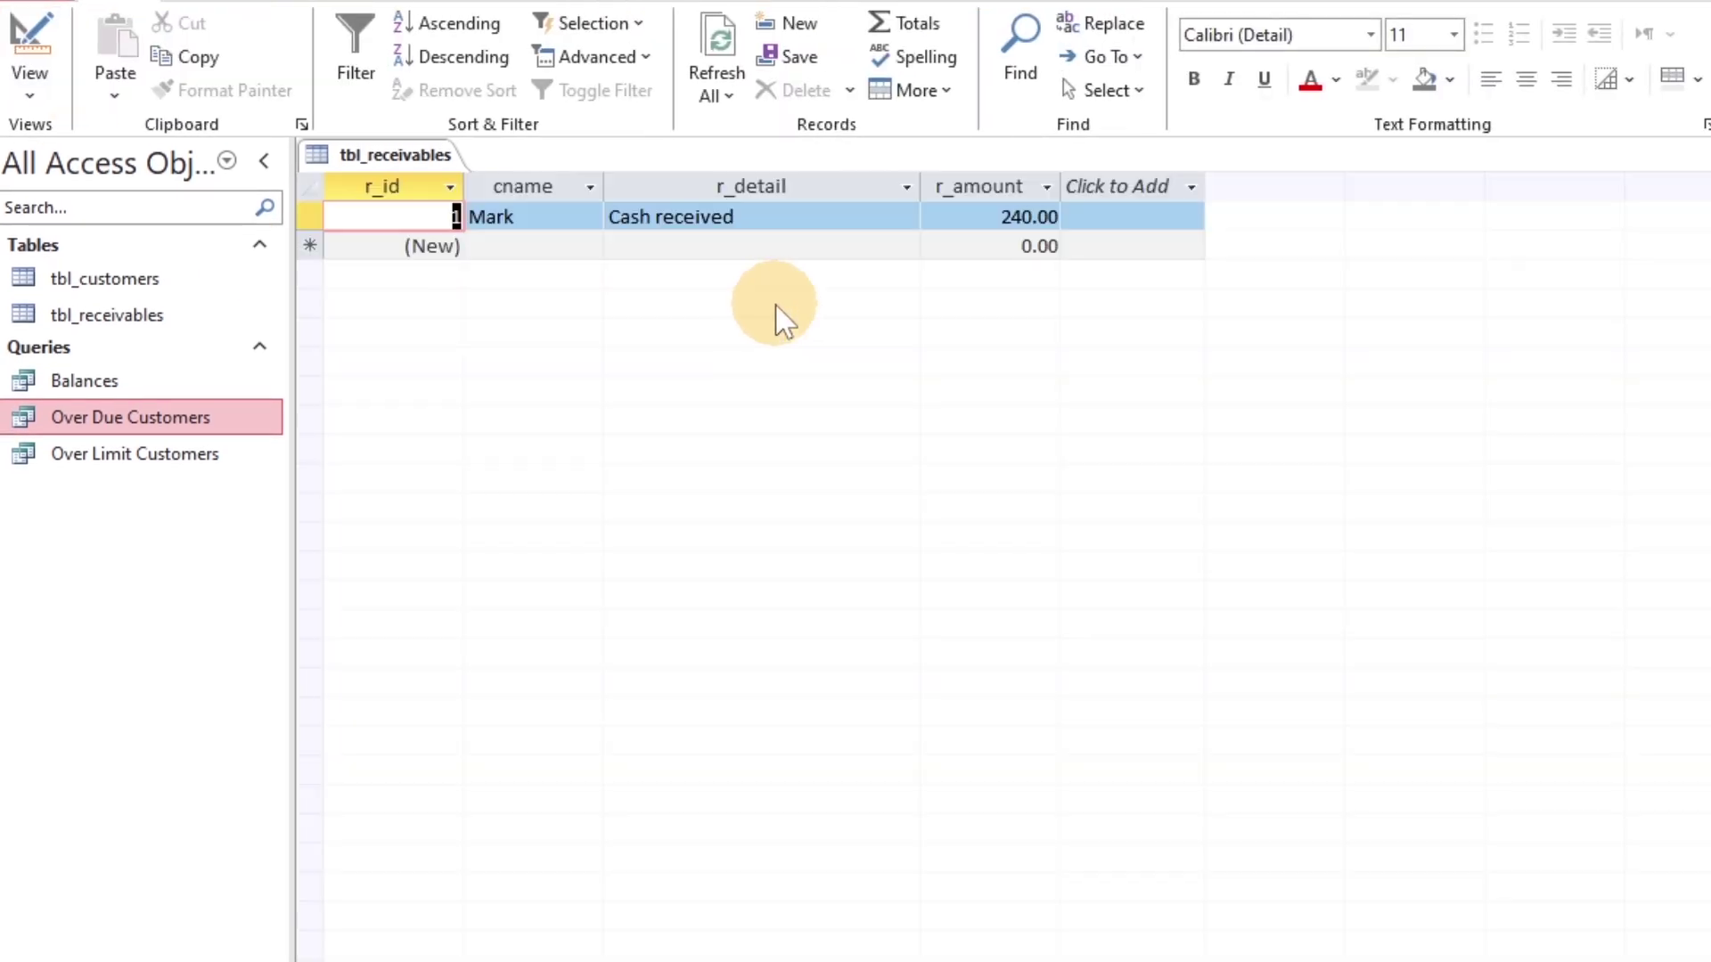
- Add a second record for Anwar with detail 'Cash received' and amount 300
left_click(977, 230)
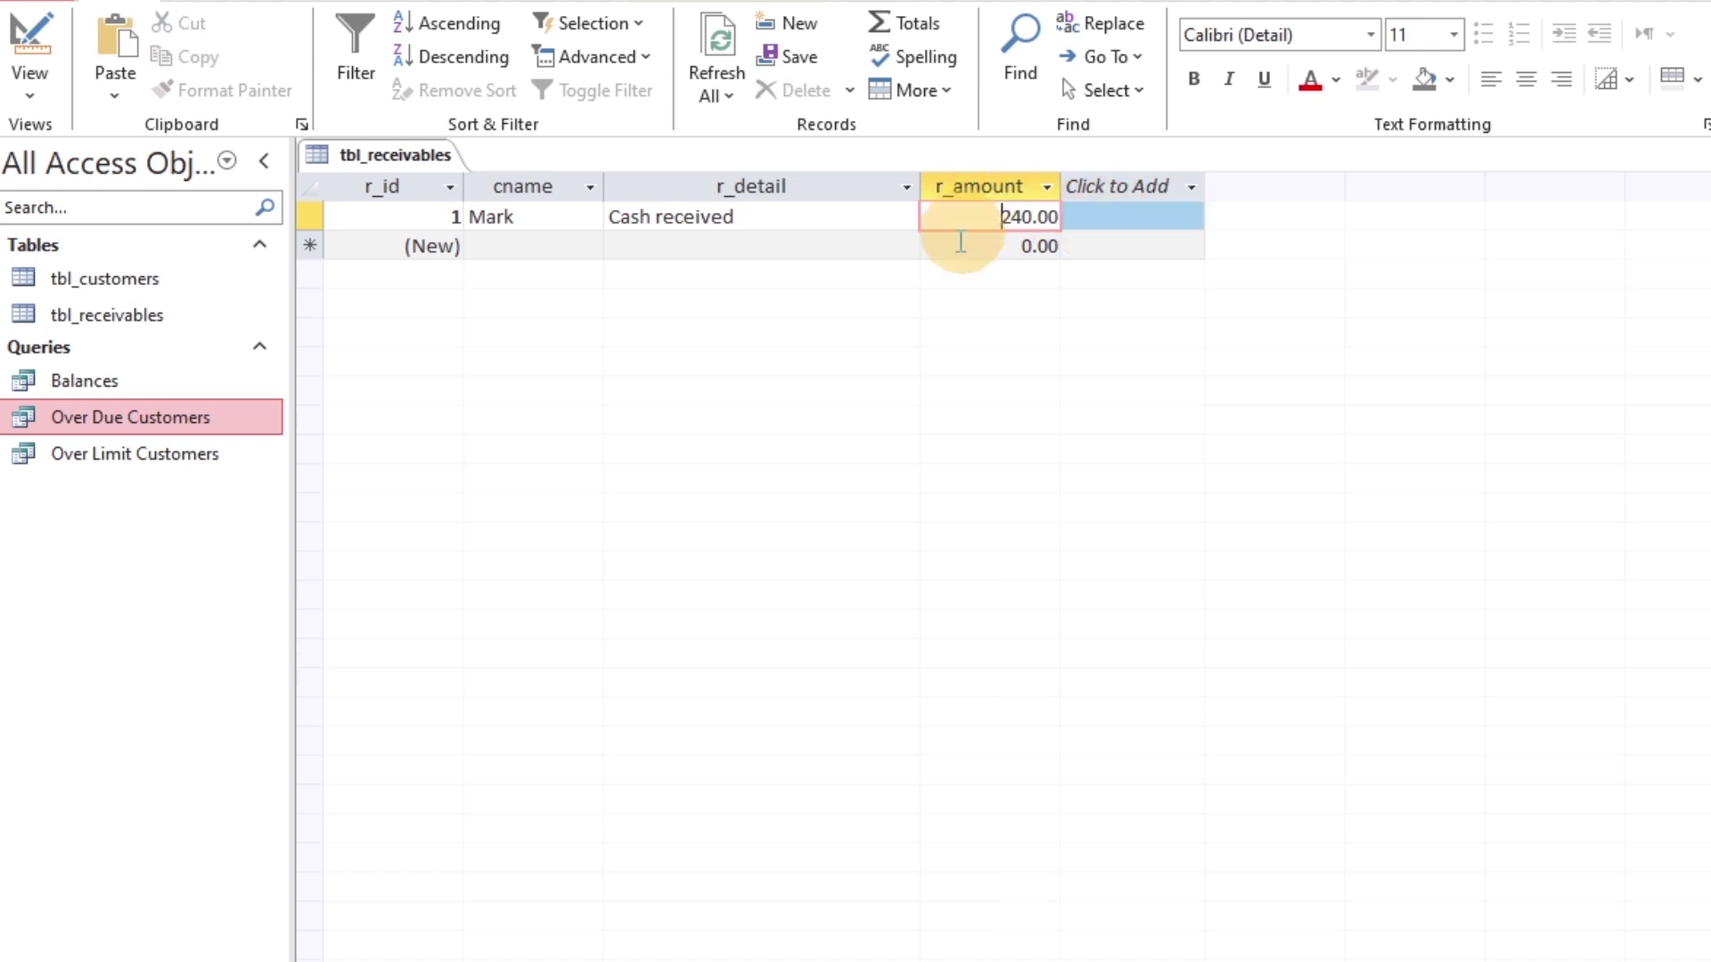
left_click(562, 245)
left_click(588, 246)
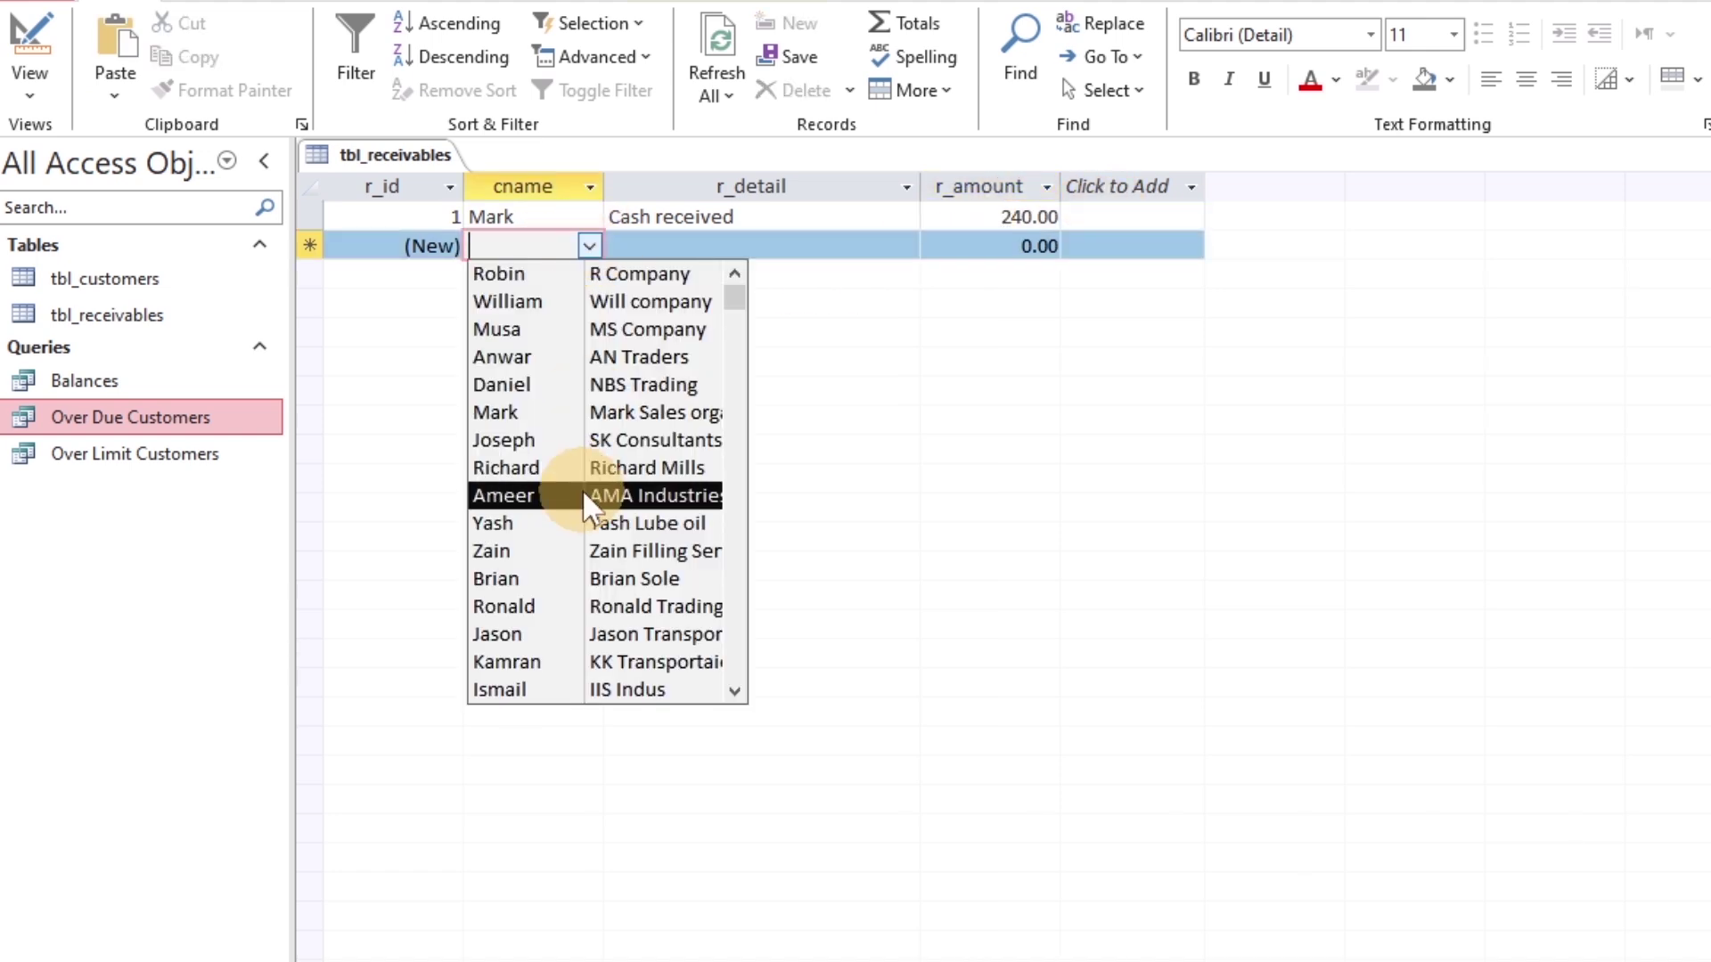
left_click(566, 366)
left_click(737, 252)
key("Up")
key("ctrl+c")
key("Down")
key("ctrl+v")
key("Tab")
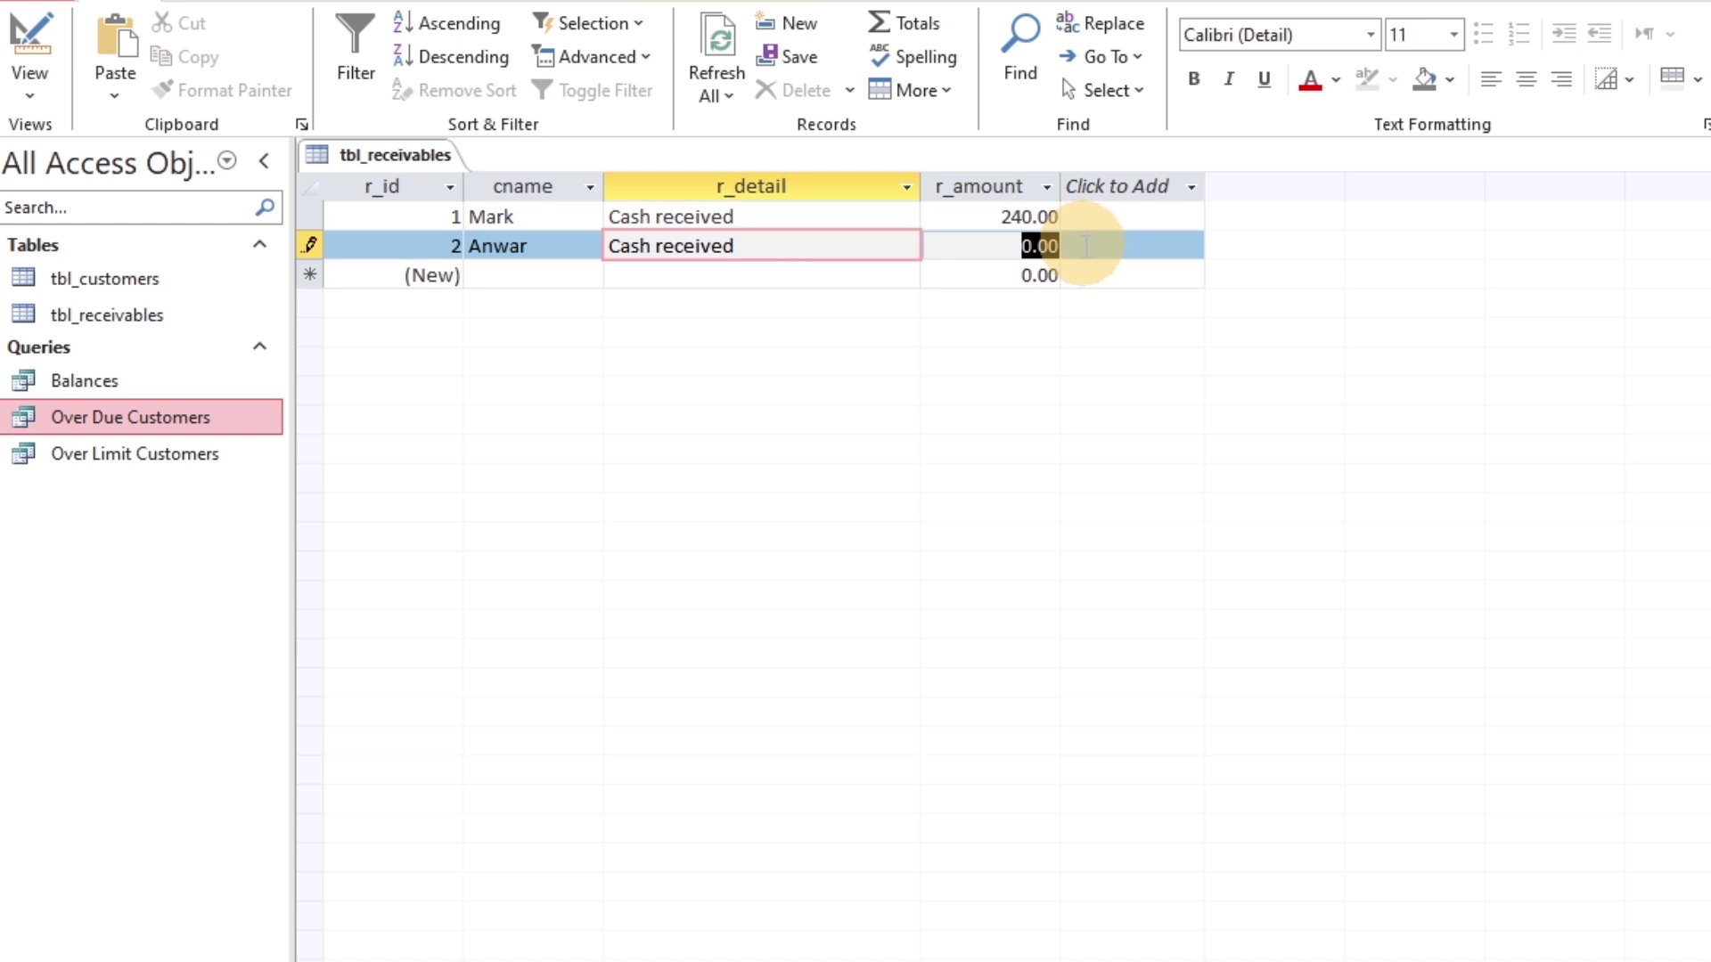
type("300")
key("Tab")
- Start a third record with Mark copied into its customer field
left_click(560, 273)
key("Up")
key("Up")
key("ctrl+c")
key("Down")
key("Down")
key("ctrl+v")
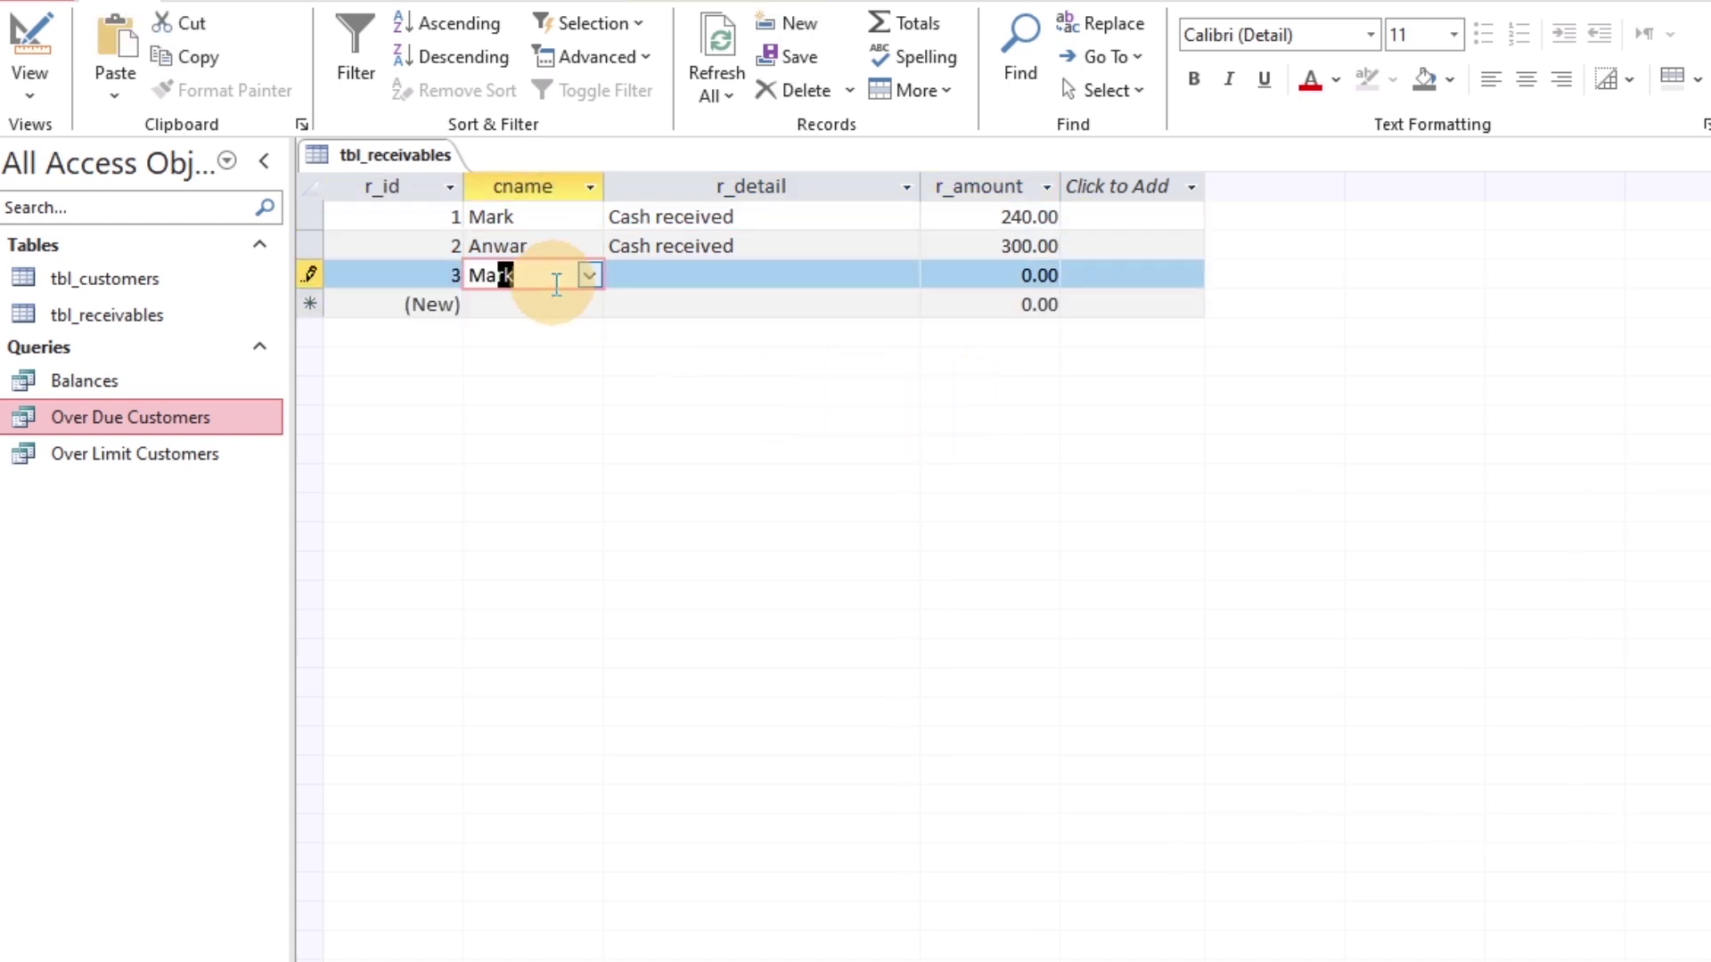
key("Tab")
- Insert a Date/Time field named r_dt above cname, then return to the datasheet
left_click(46, 38)
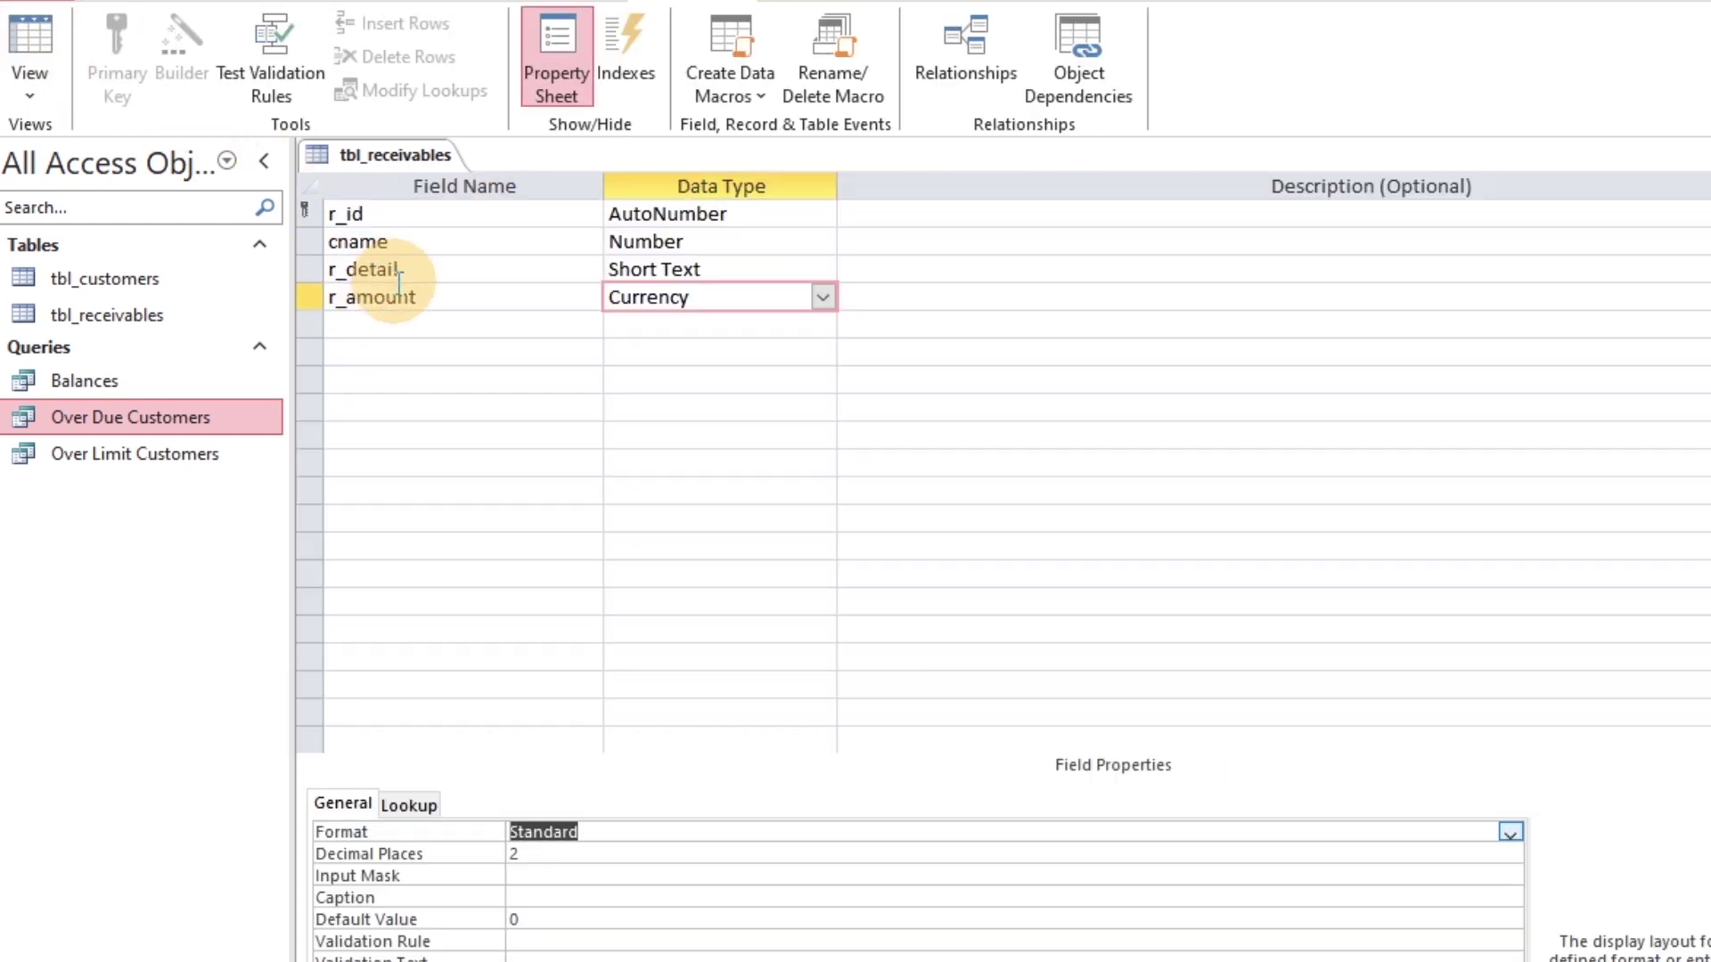
right_click(313, 243)
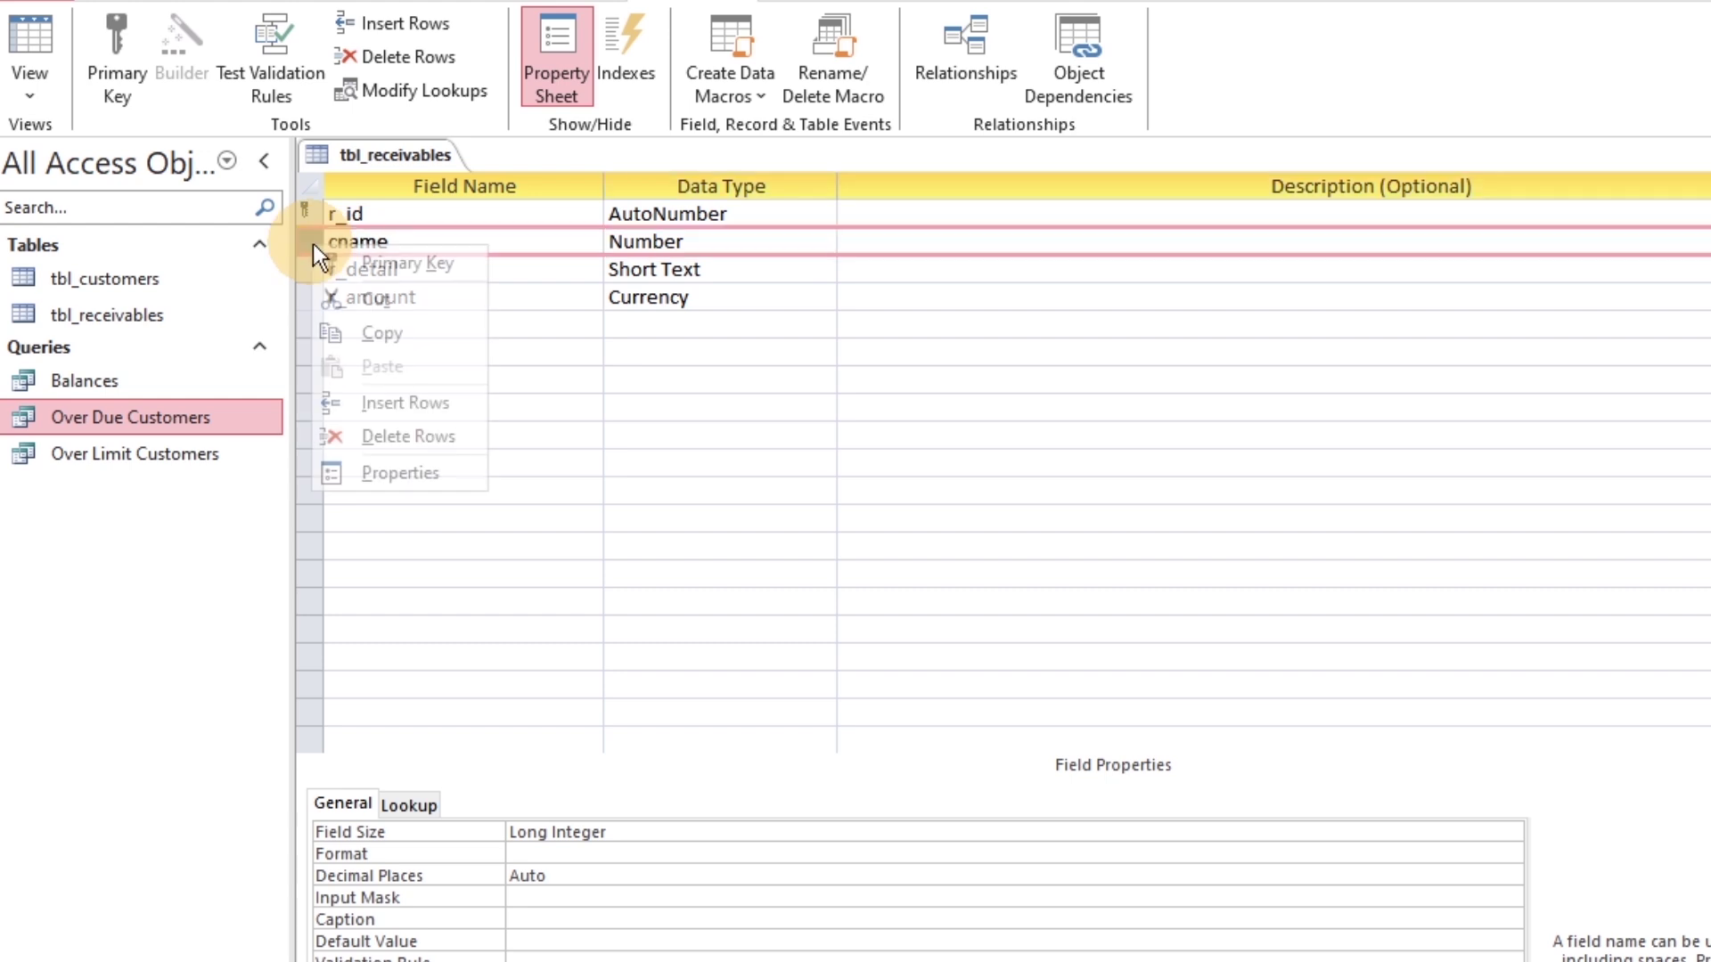
left_click(372, 394)
type("r_dt")
key("Tab")
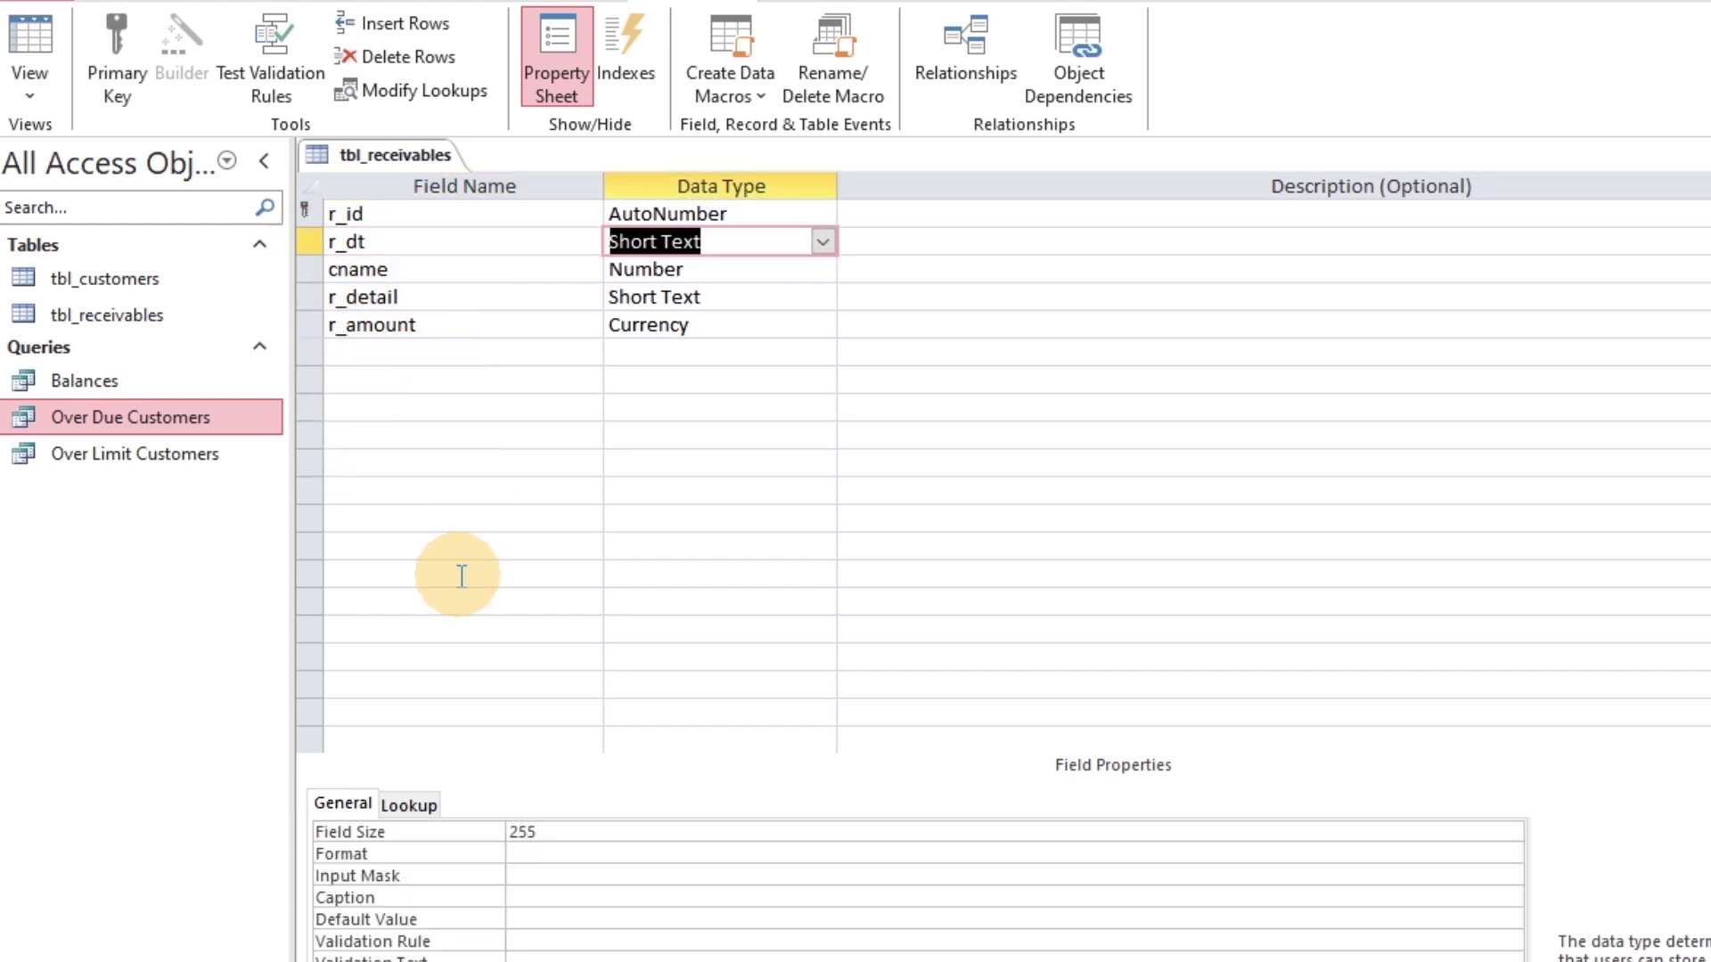
type("d")
key("Tab")
left_click(31, 49)
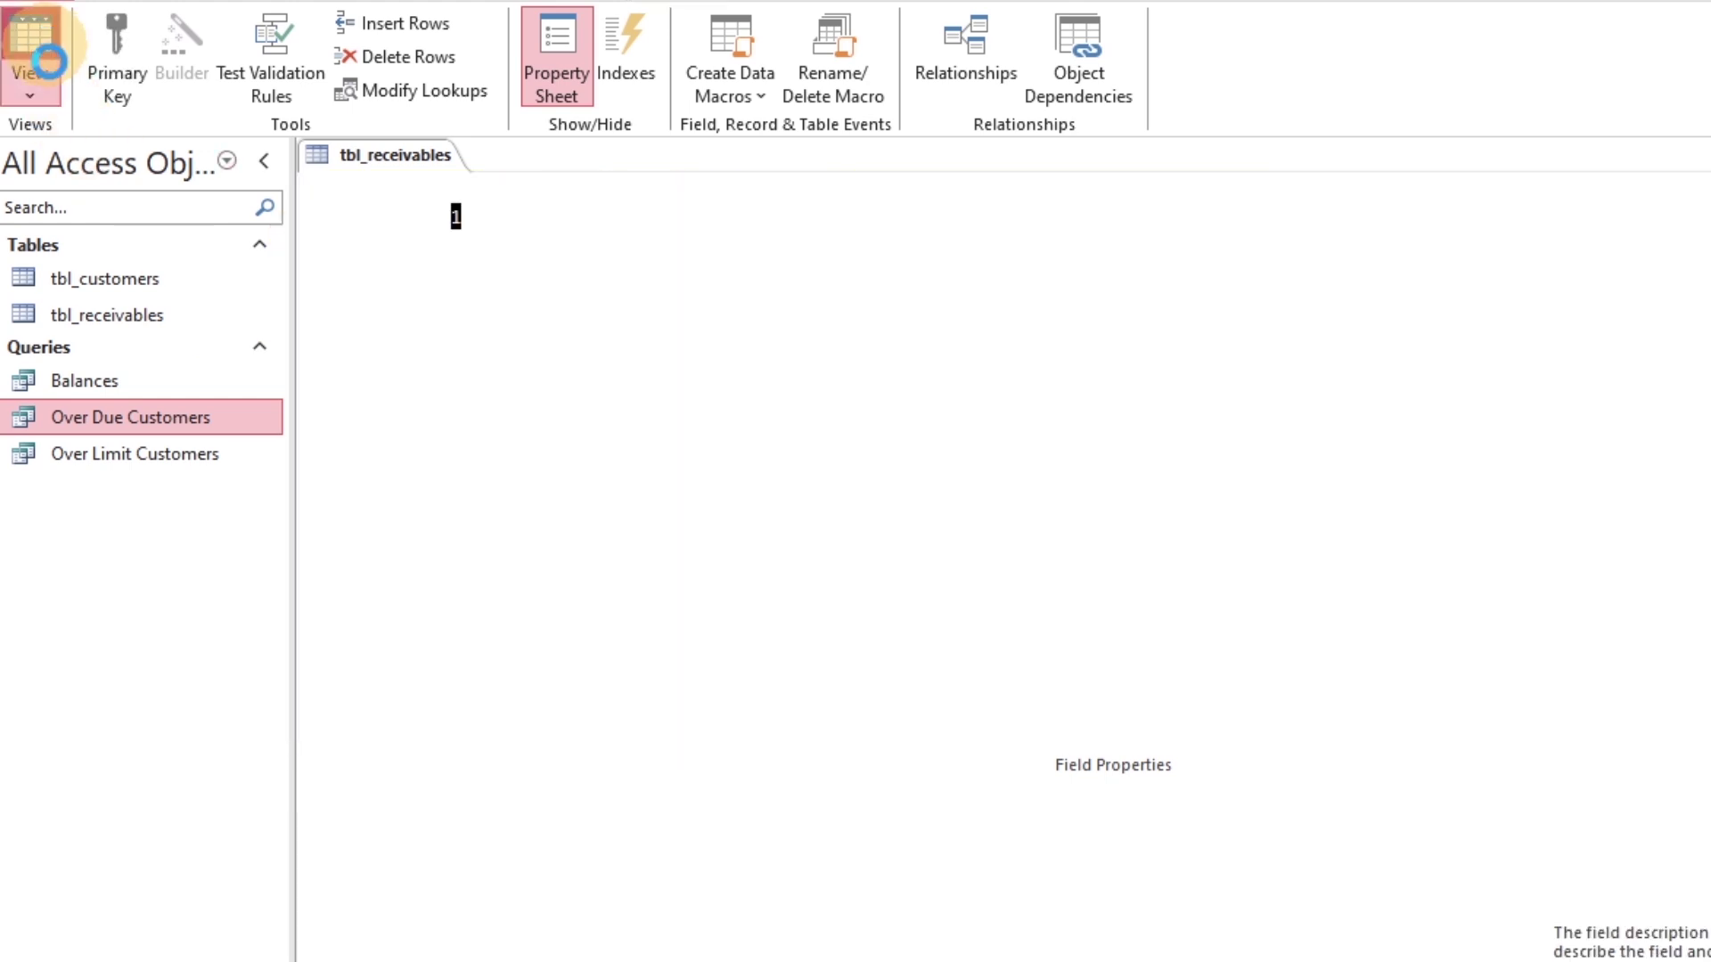
- Date the three records 12/7/2023, 12/8/2023 and 12/11/2023 with the date picker
left_click(569, 214)
left_click(599, 214)
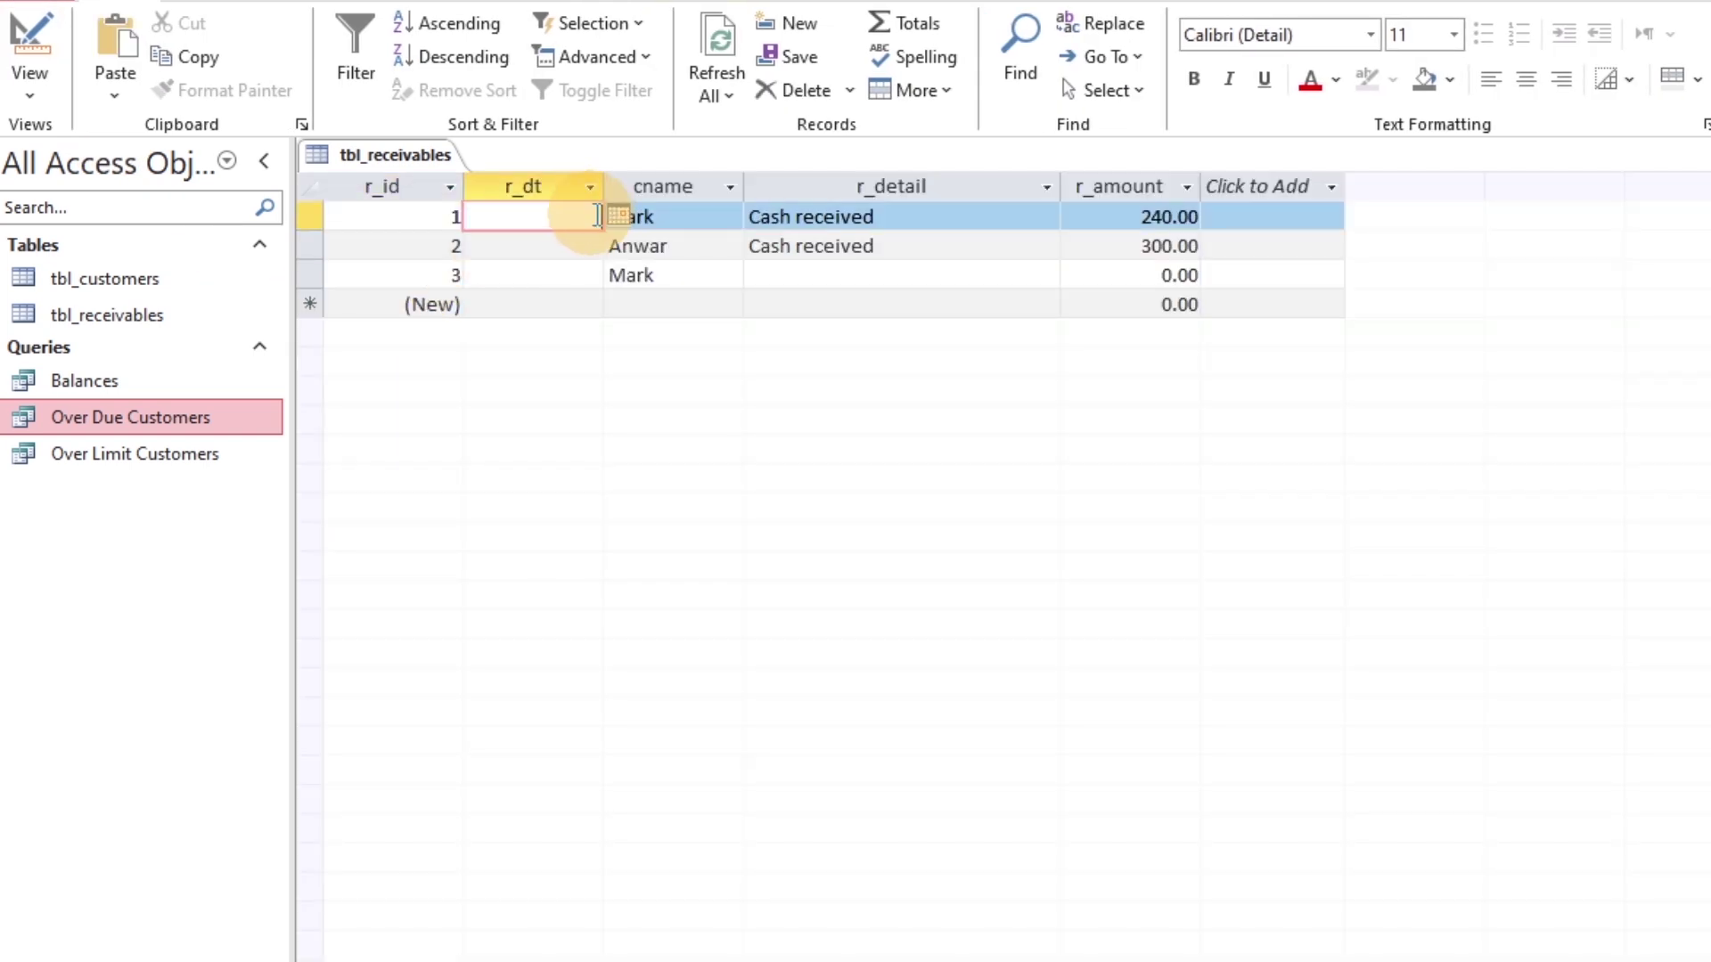
left_click(538, 324)
left_click(597, 250)
left_click(616, 245)
left_click(565, 352)
left_click(565, 274)
left_click(616, 274)
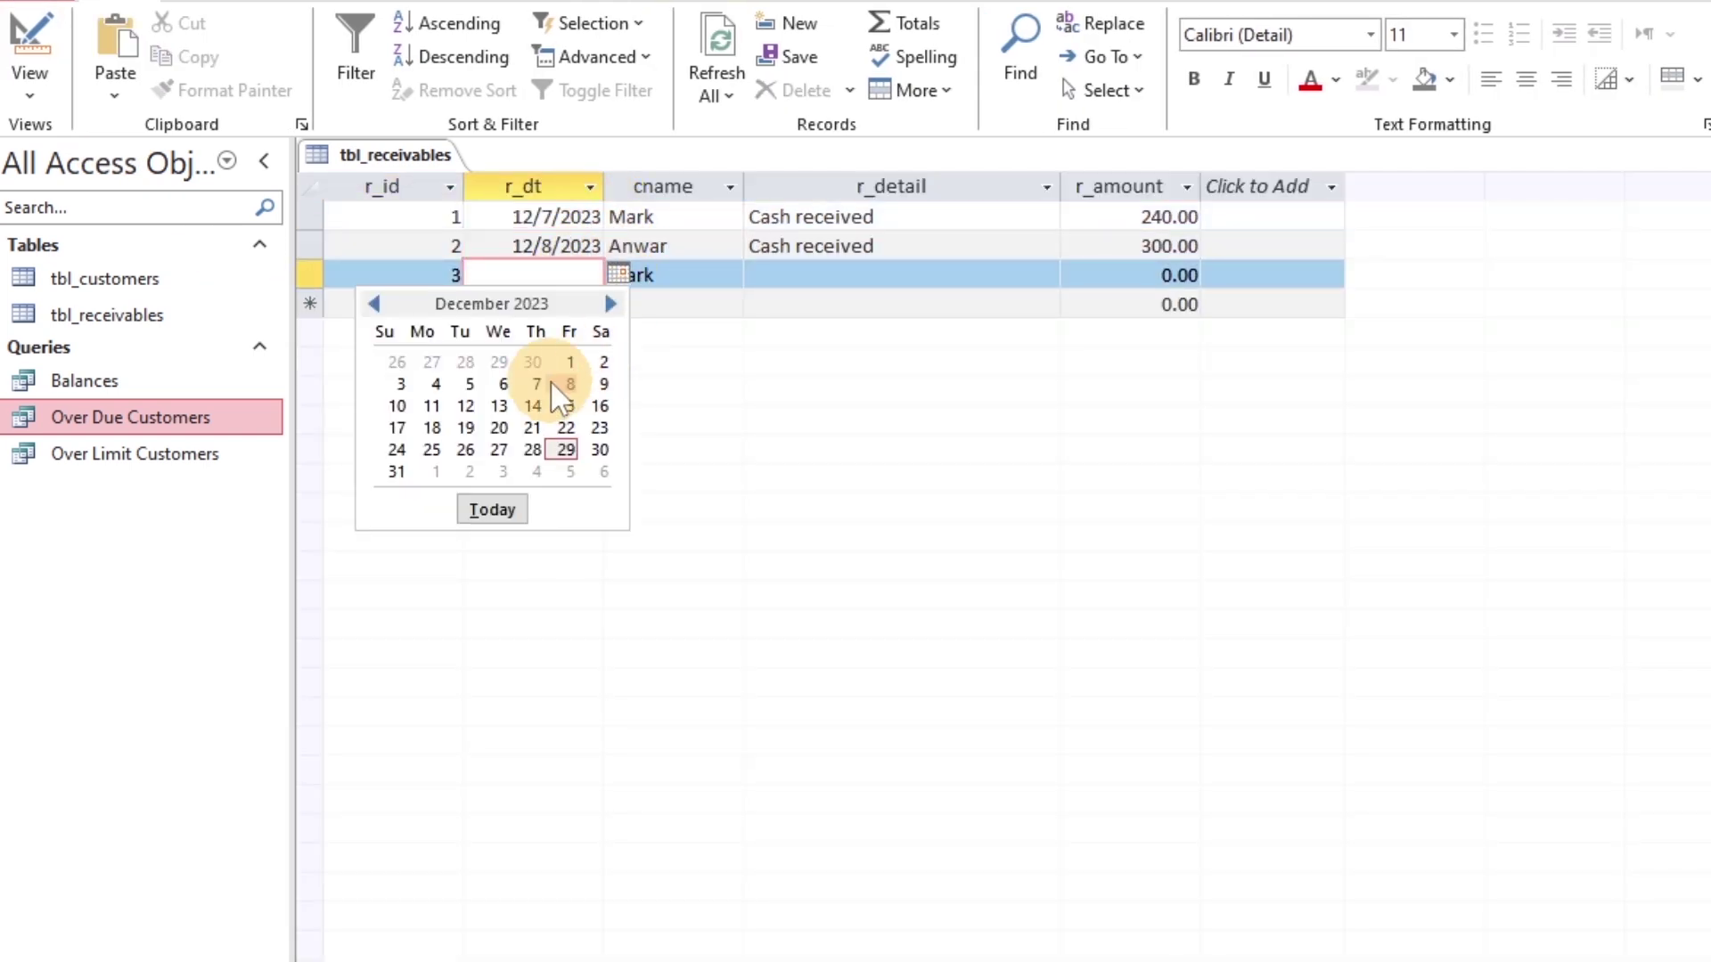
left_click(416, 404)
- Give record 3 detail 'Cash received' and amount 550, then close tbl_receivables
key("Tab")
key("Tab")
type("Cash received")
key("Tab")
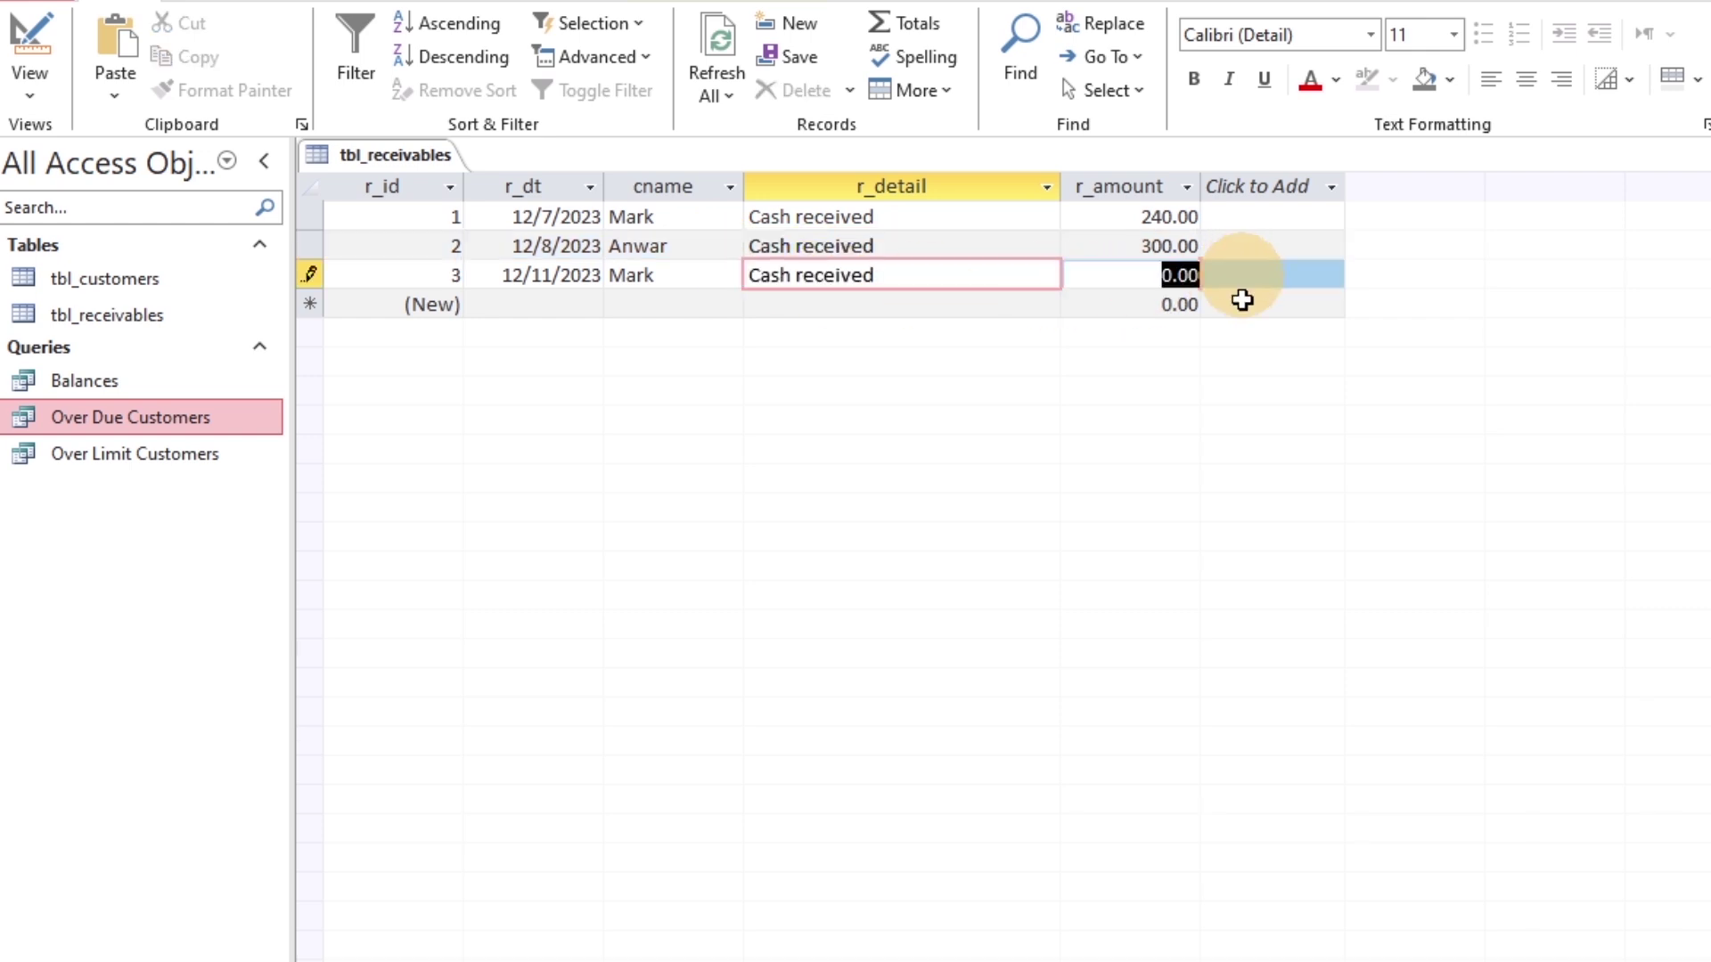
type("550")
key("Tab")
left_click(801, 217)
right_click(419, 158)
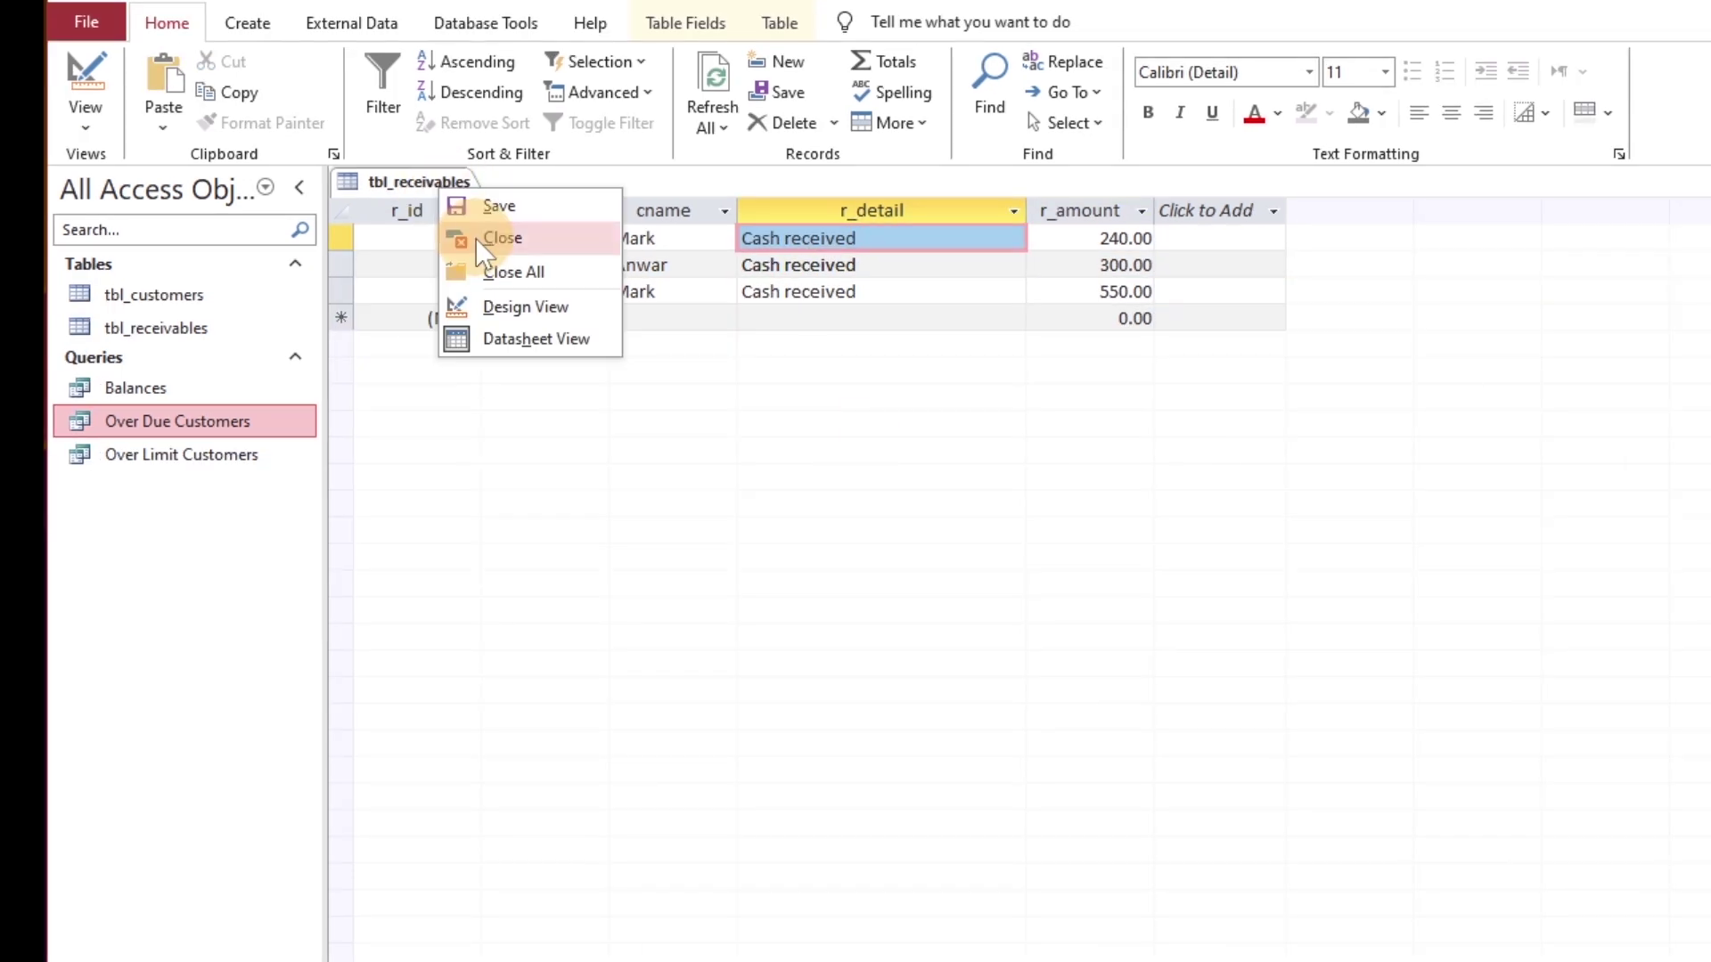
left_click(478, 238)
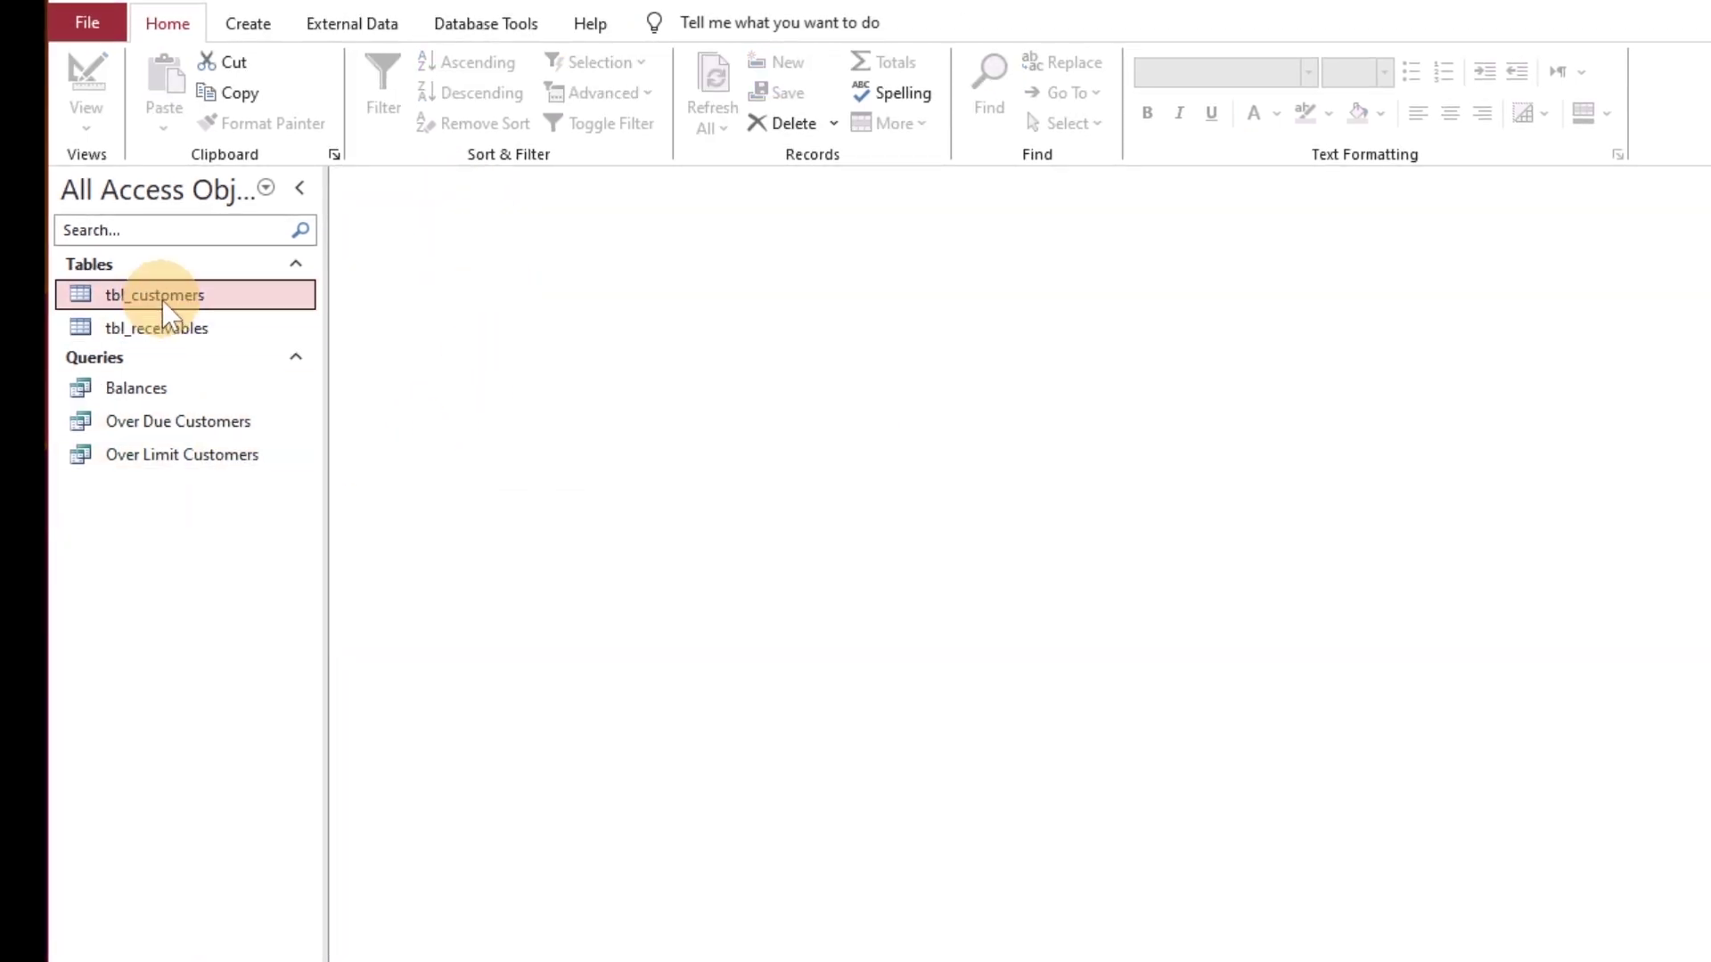
- Open tbl_customers to look at Anwar's record, then close the table again
double_click(138, 295)
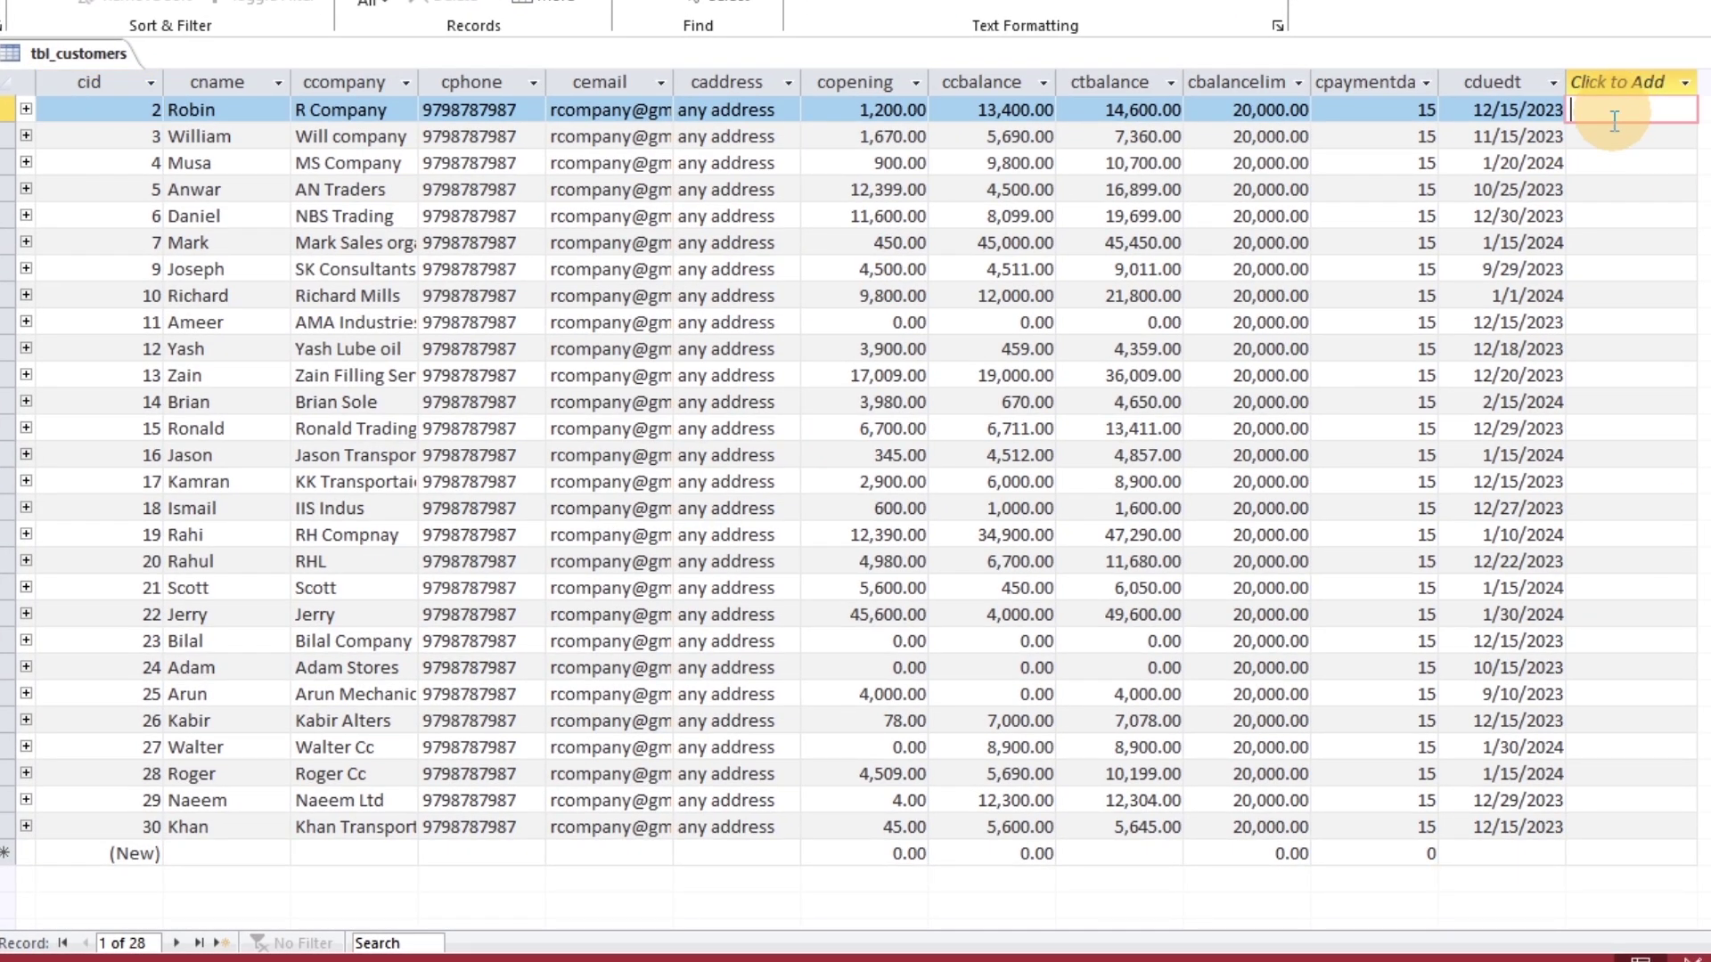
left_click(1614, 191)
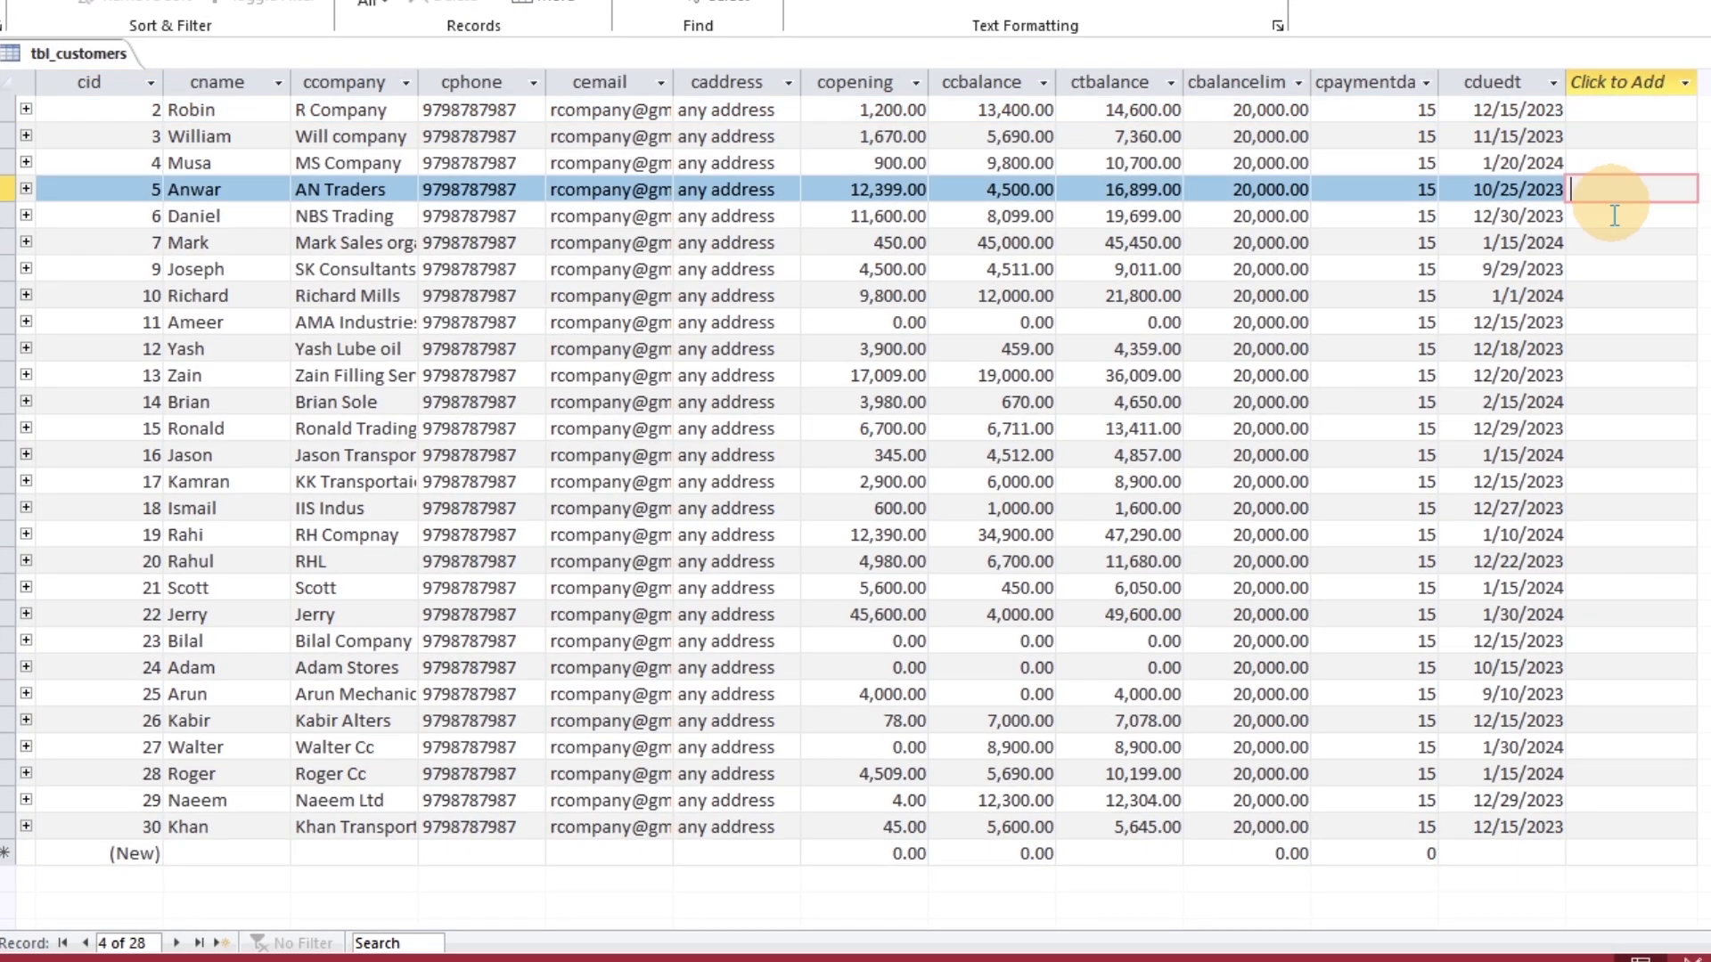
right_click(80, 55)
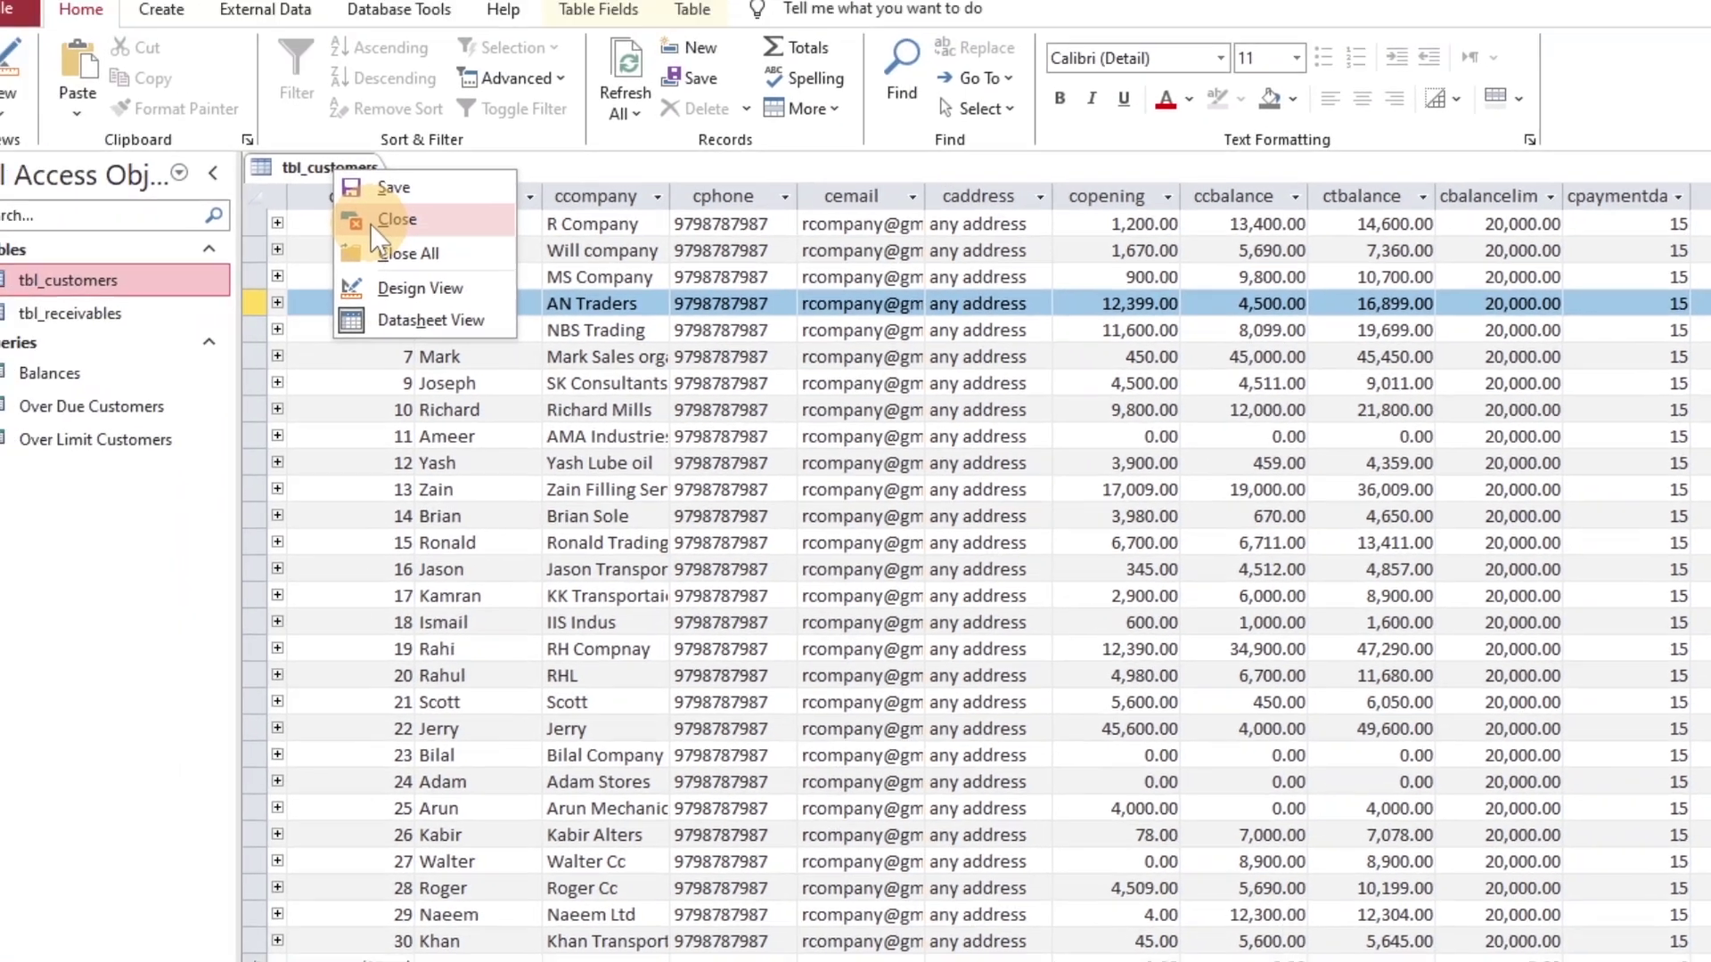
left_click(125, 106)
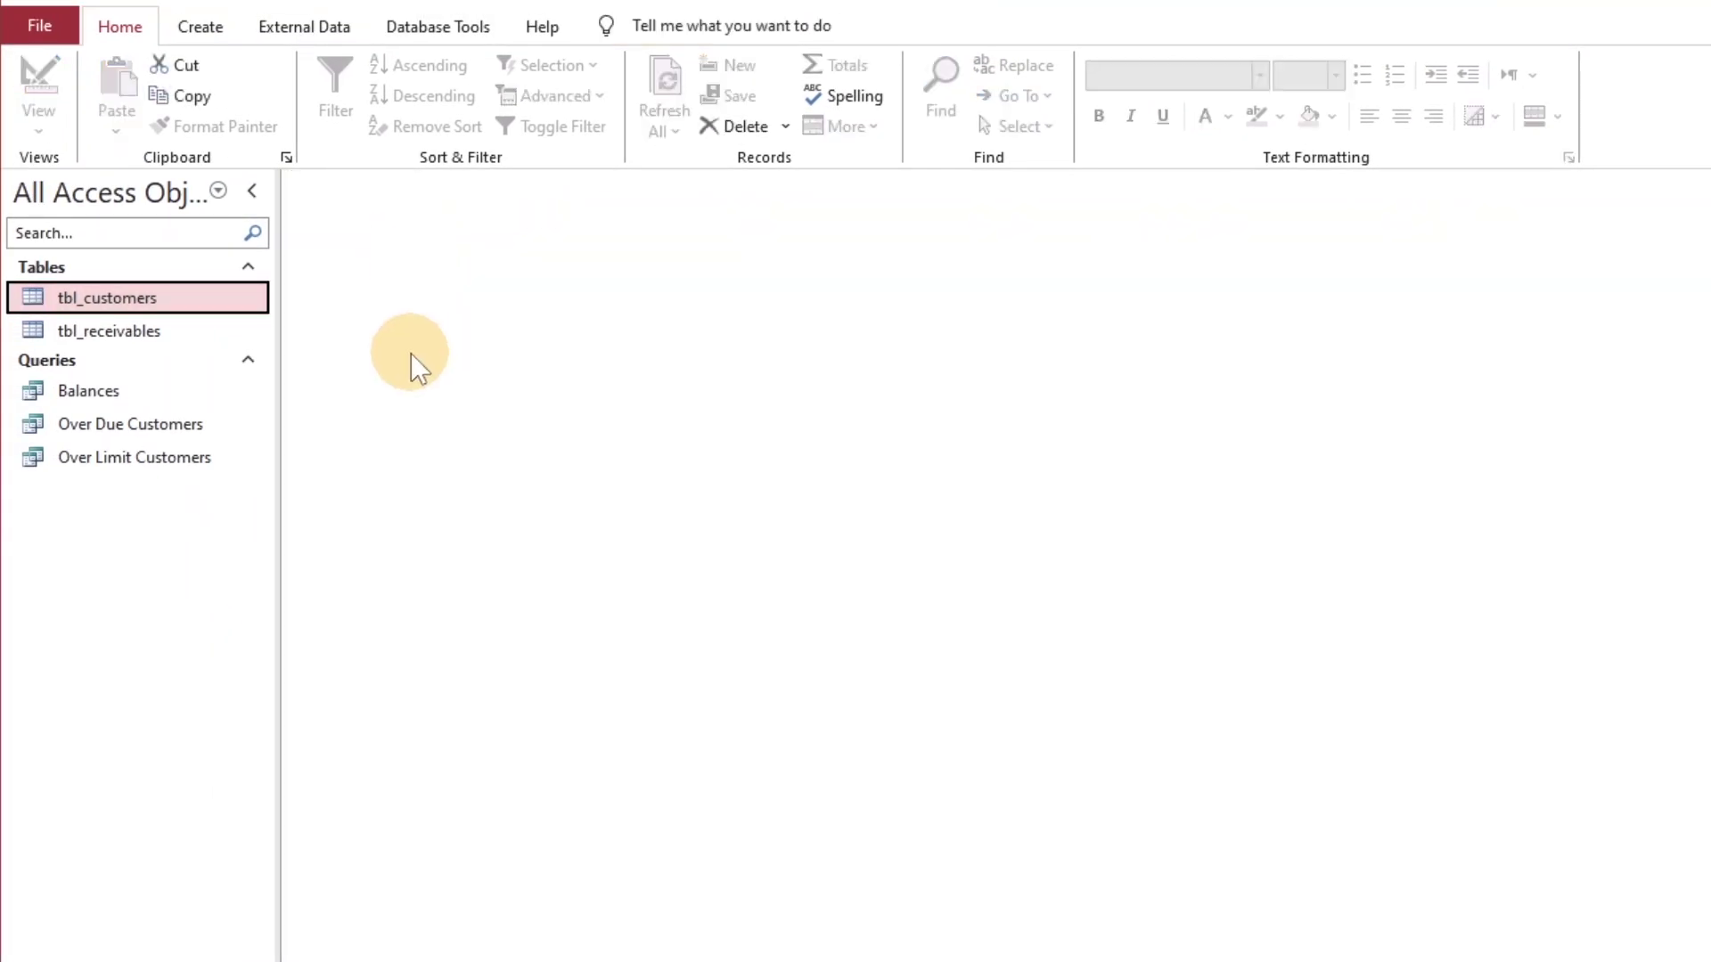
- Start a new query design with tbl_customers as its source table
left_click(221, 24)
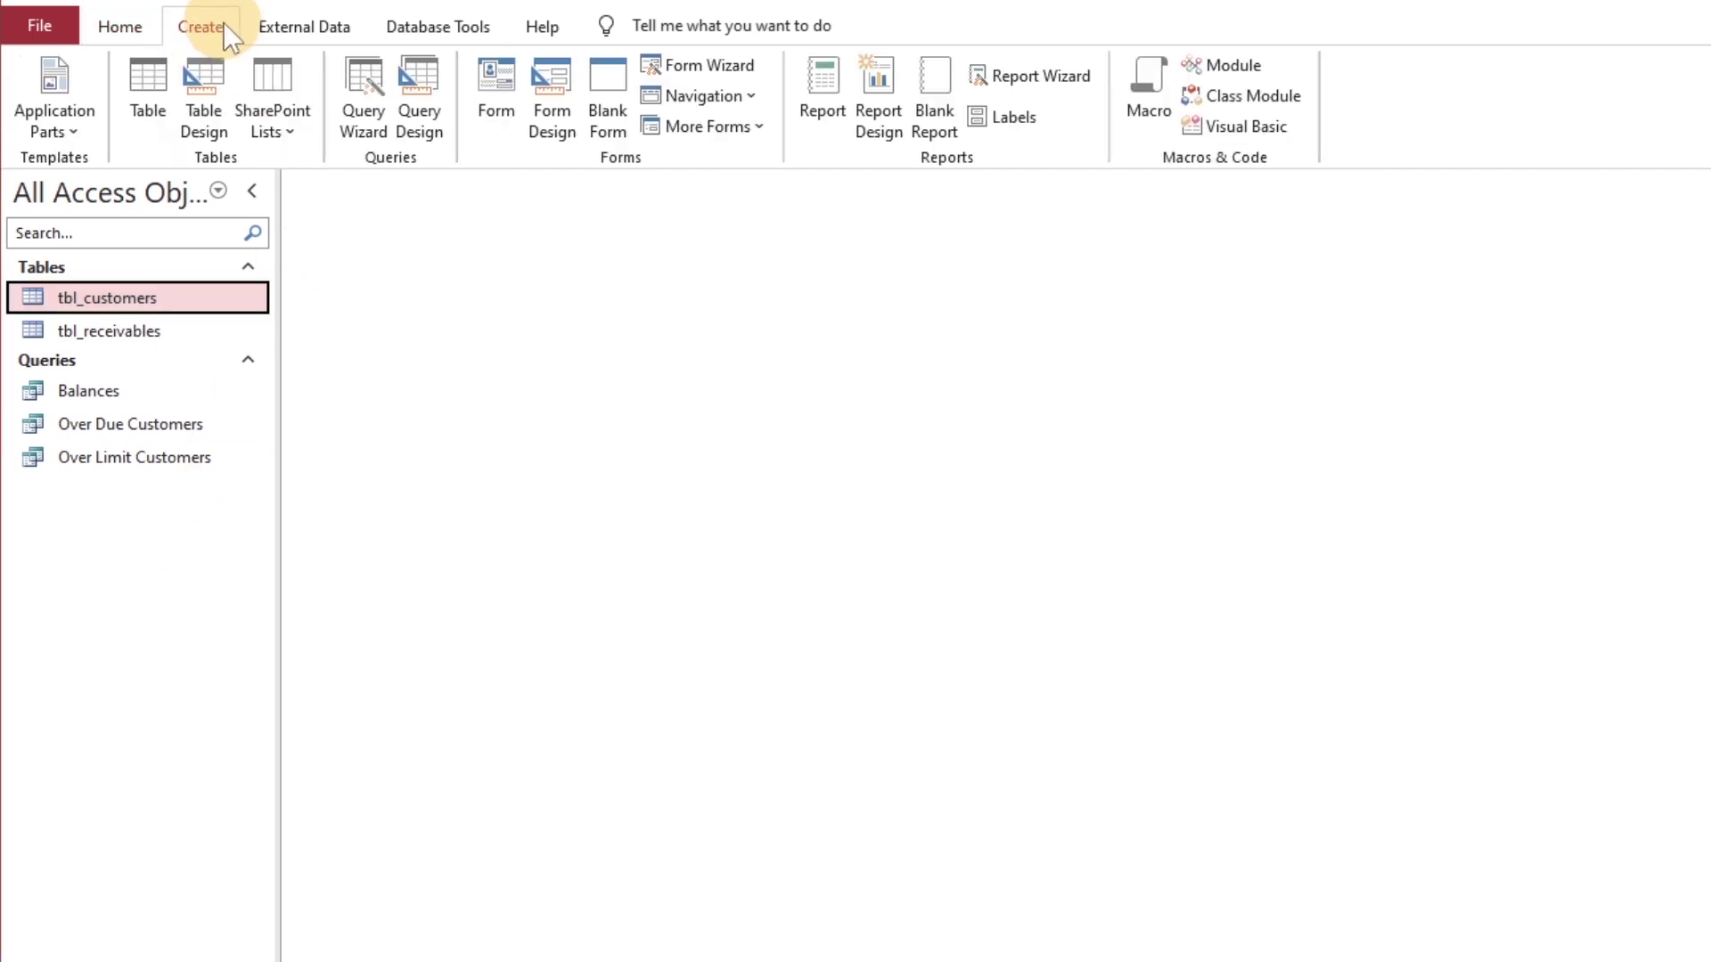
left_click(419, 128)
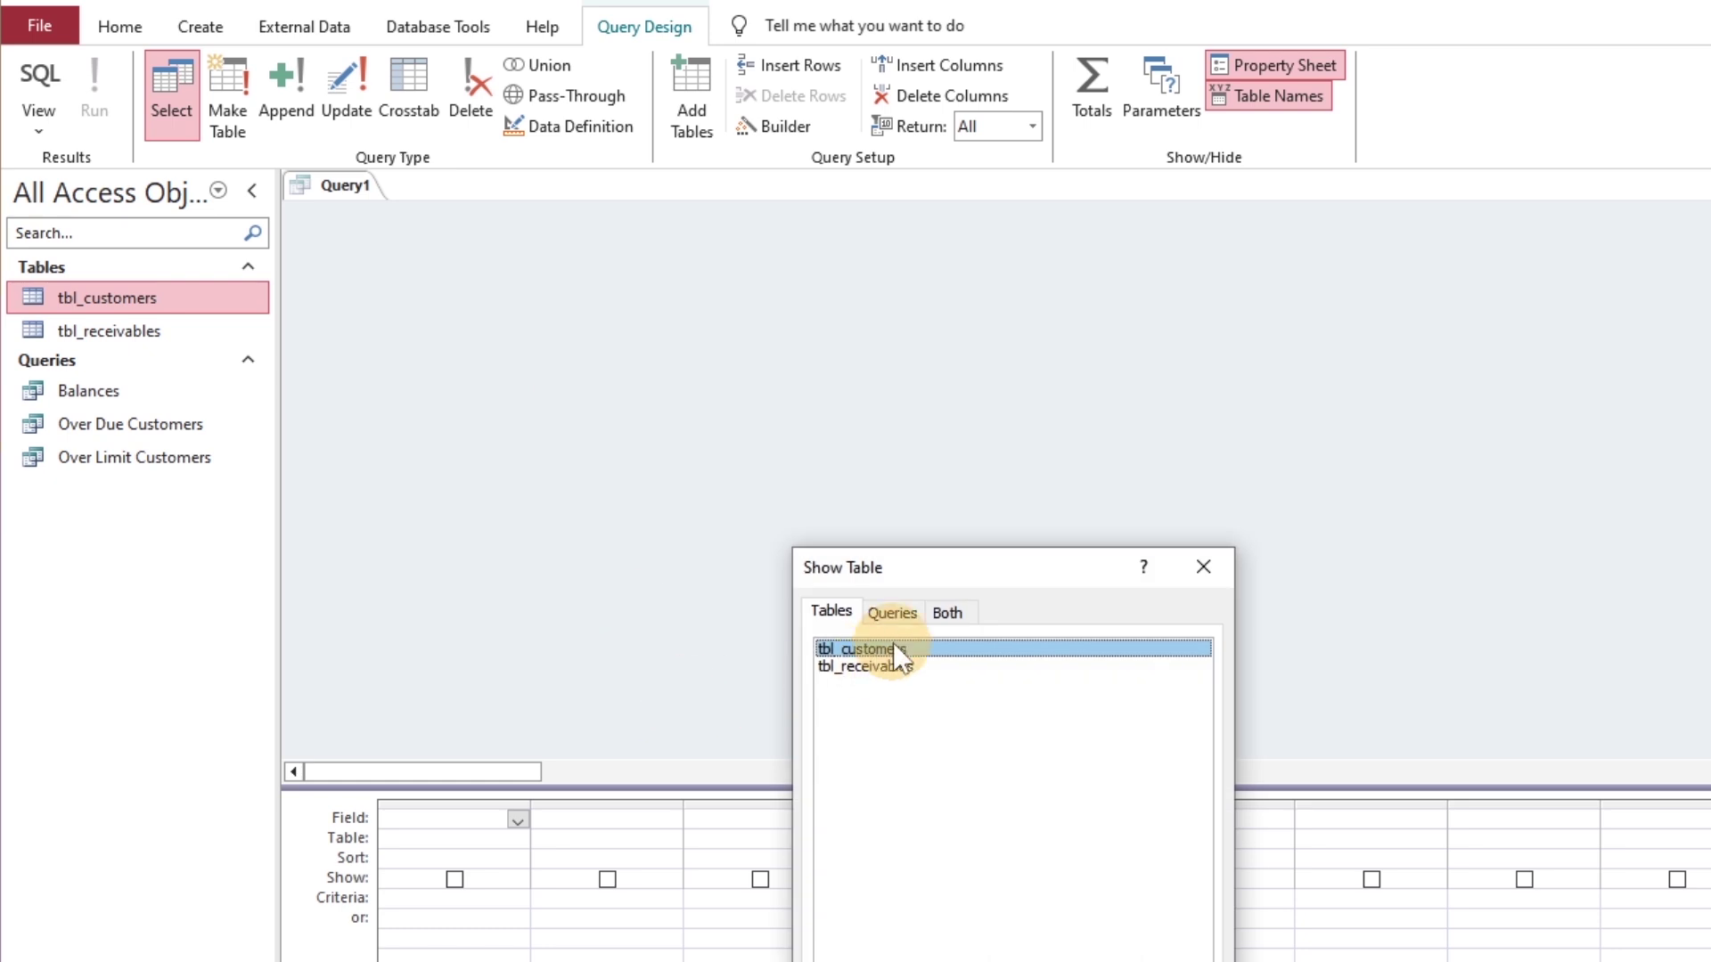
double_click(897, 648)
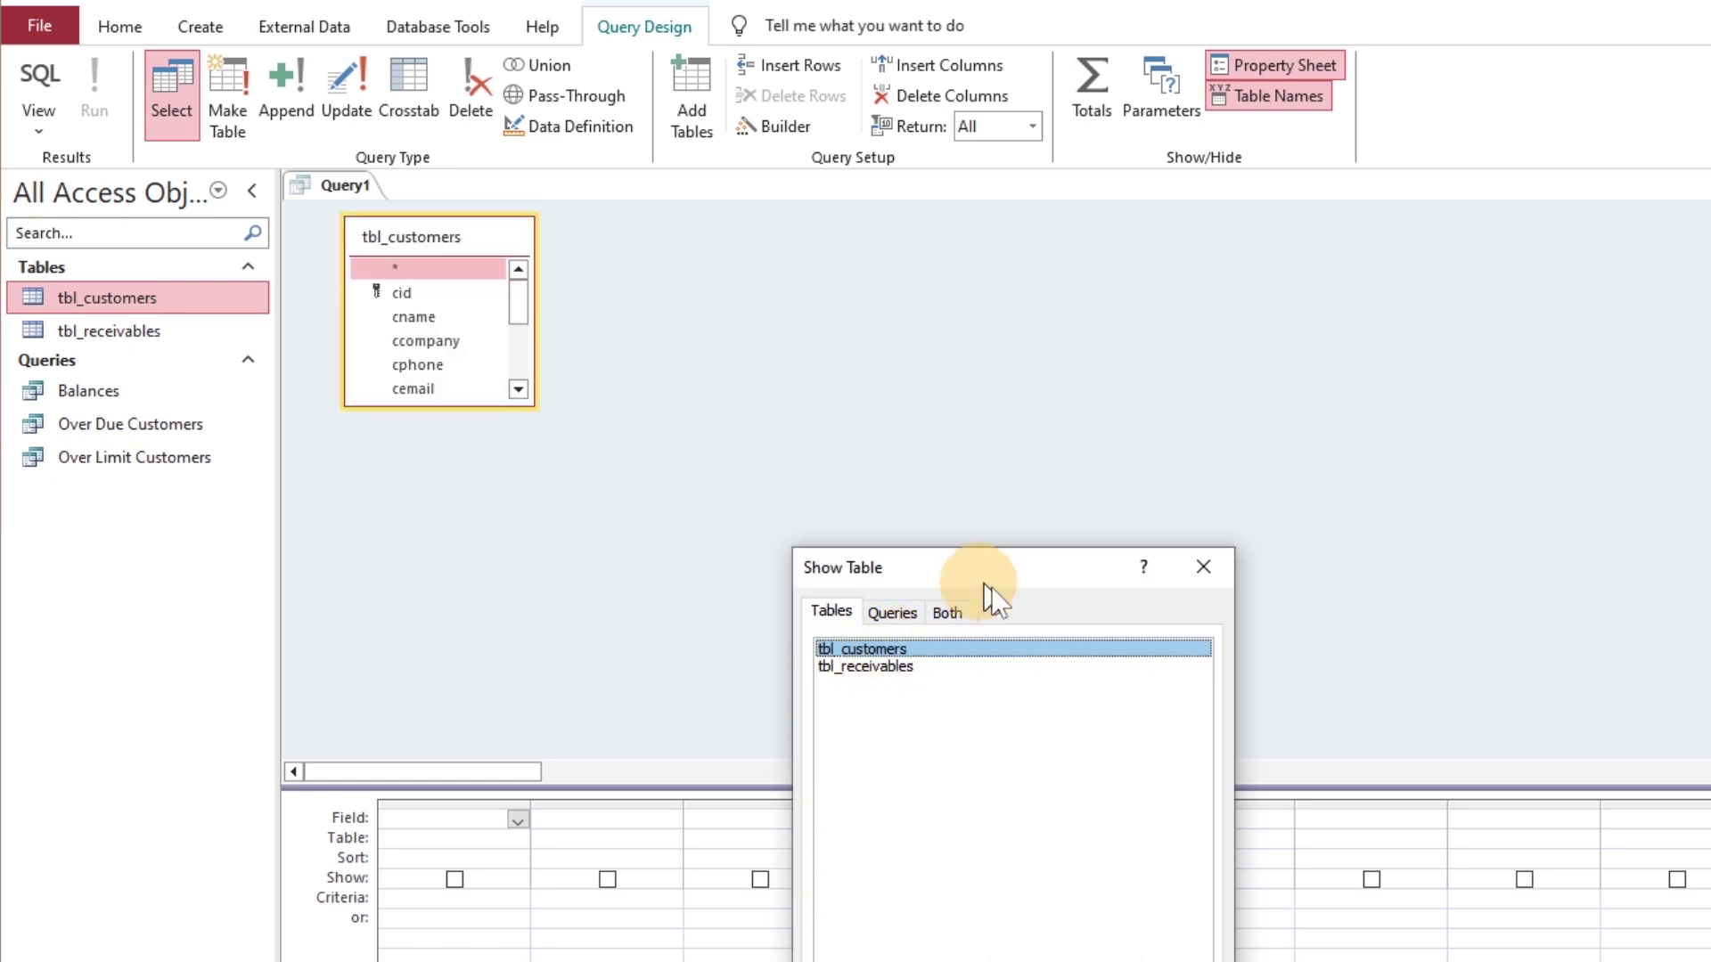
left_click_drag(986, 572, 1074, 316)
left_click(1262, 938)
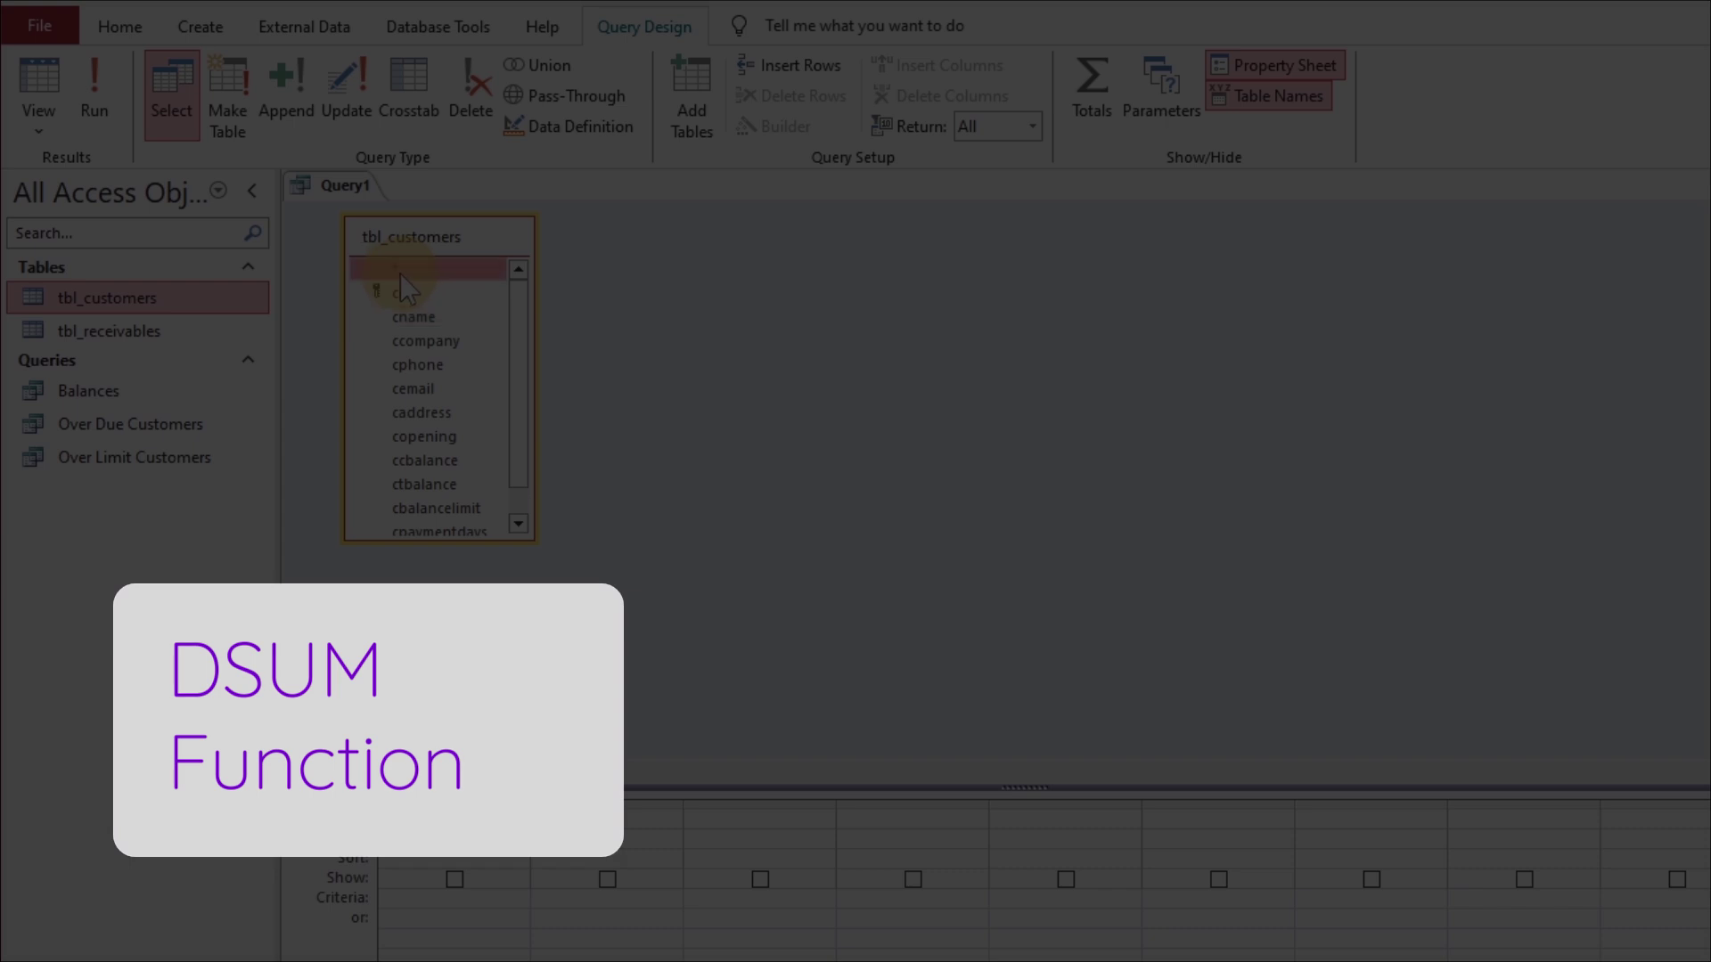
- Add Amount Received as DSum("r_amount","tbl_receivables","cname=" & [cid]) and run the query, showing Mark's 790
left_click(600, 822)
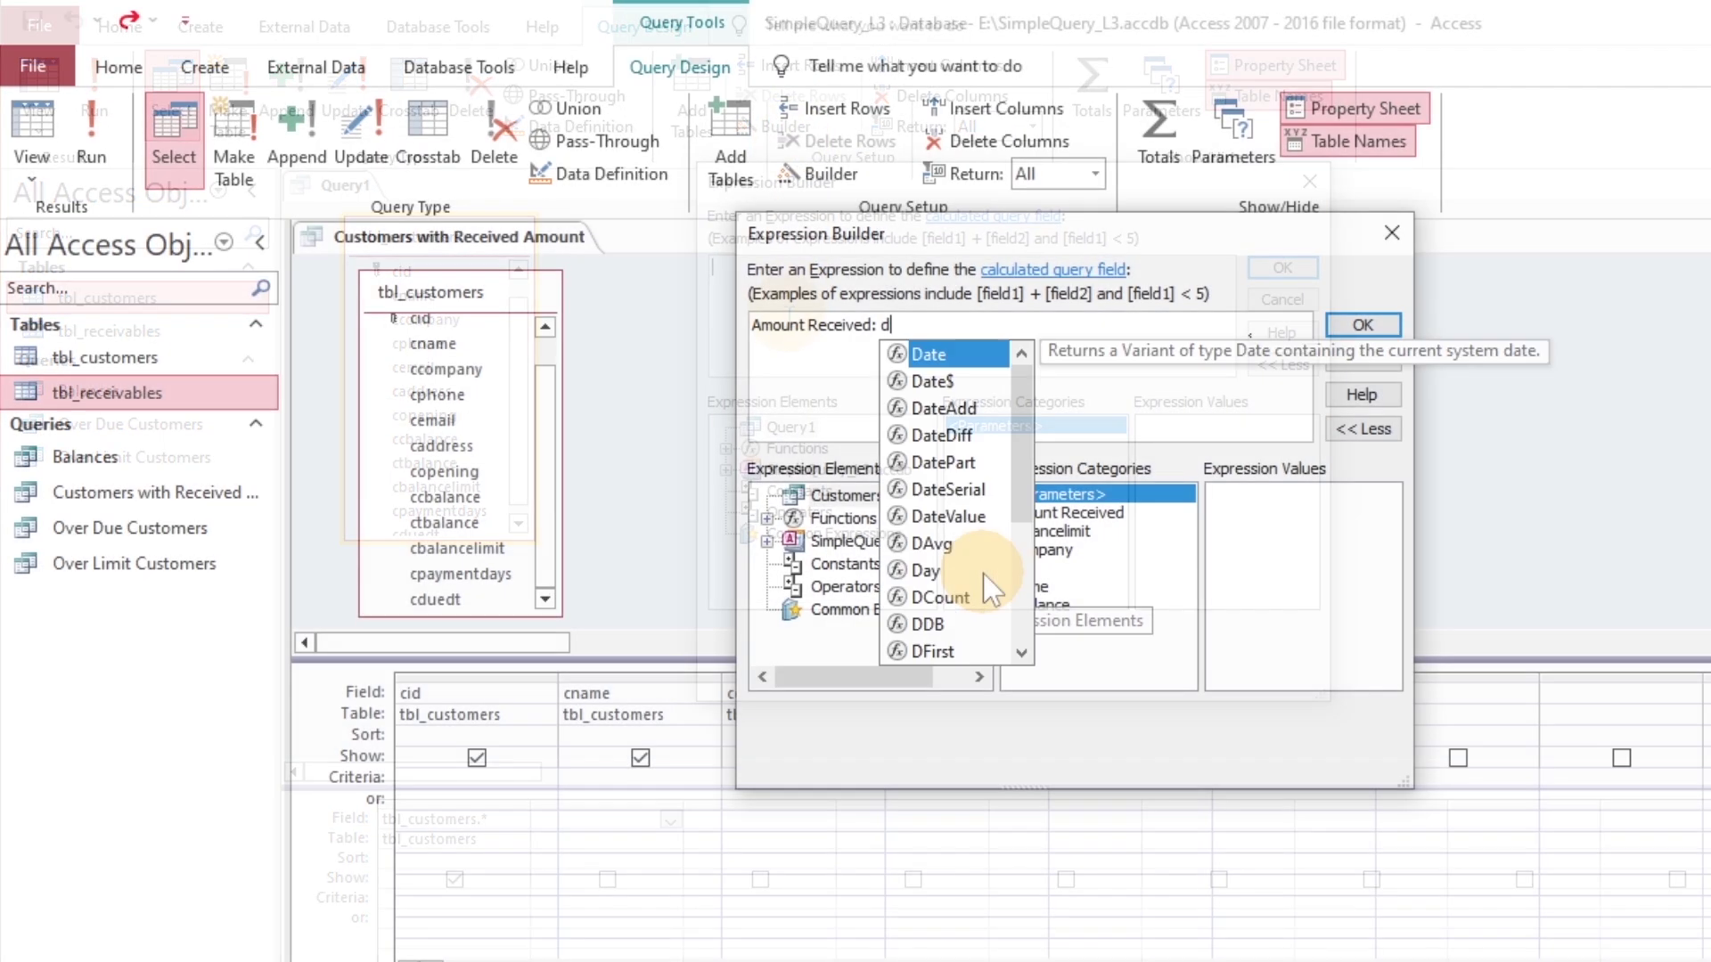
type("sum(\"r_amo")
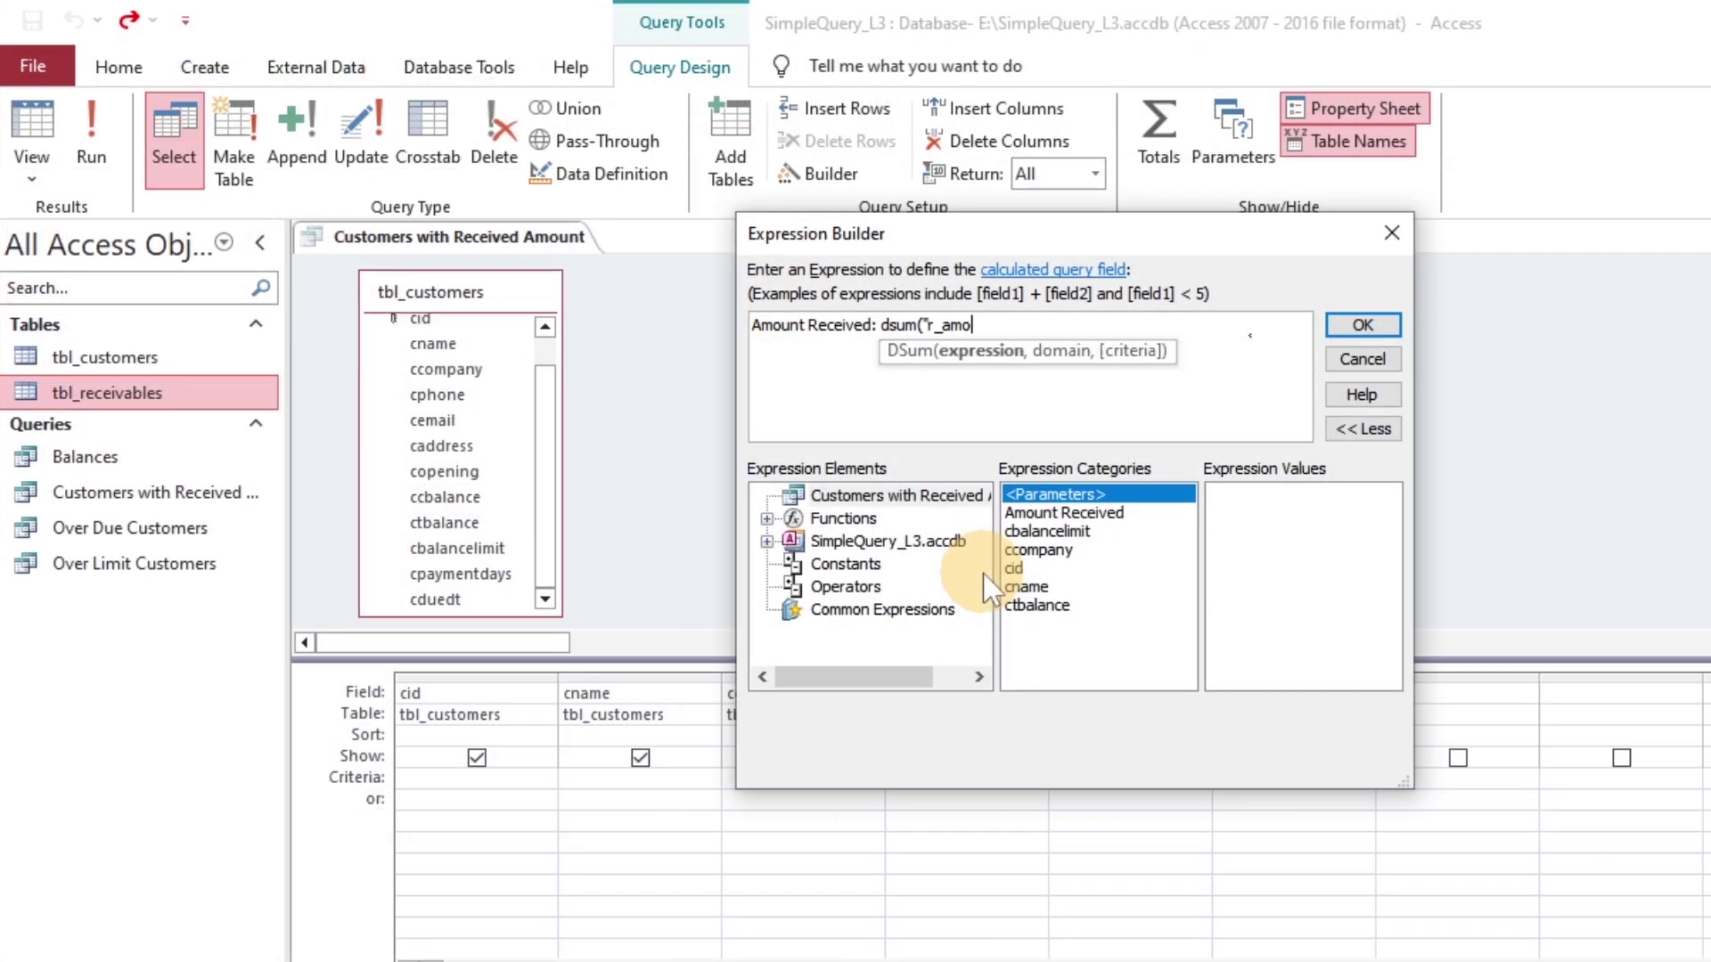
type("unt\",\"tbl_receivables\",\"cname=\"")
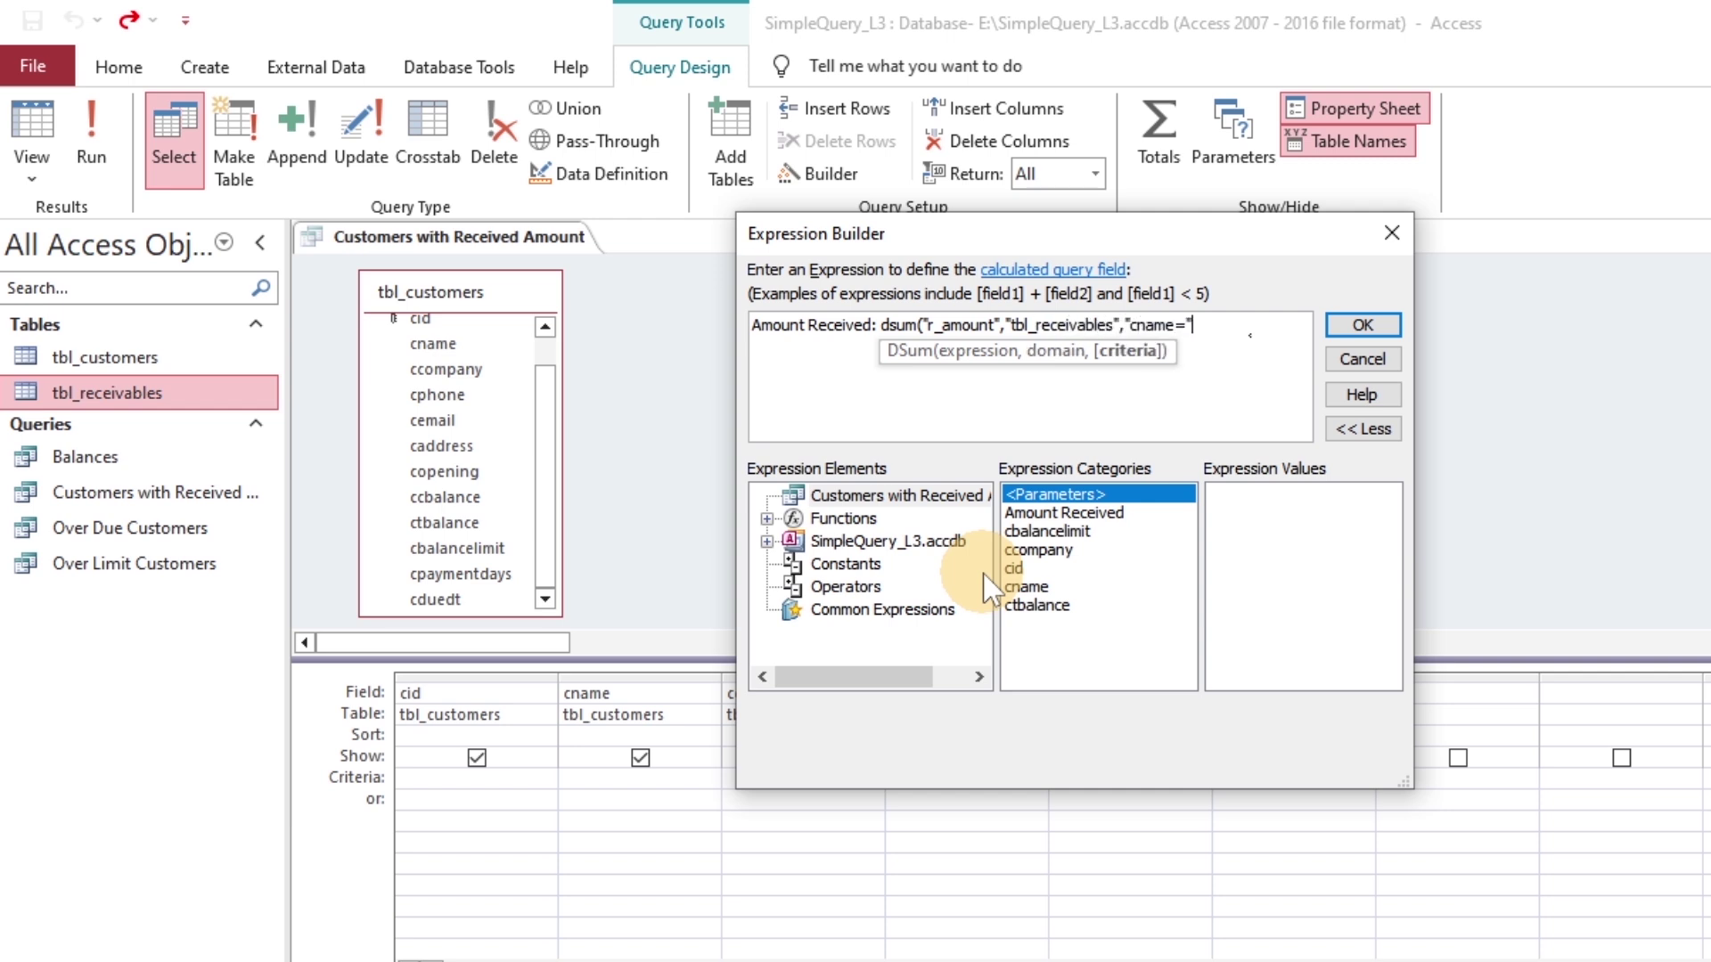
type(" & [cid])")
left_click_drag(1247, 326, 885, 330)
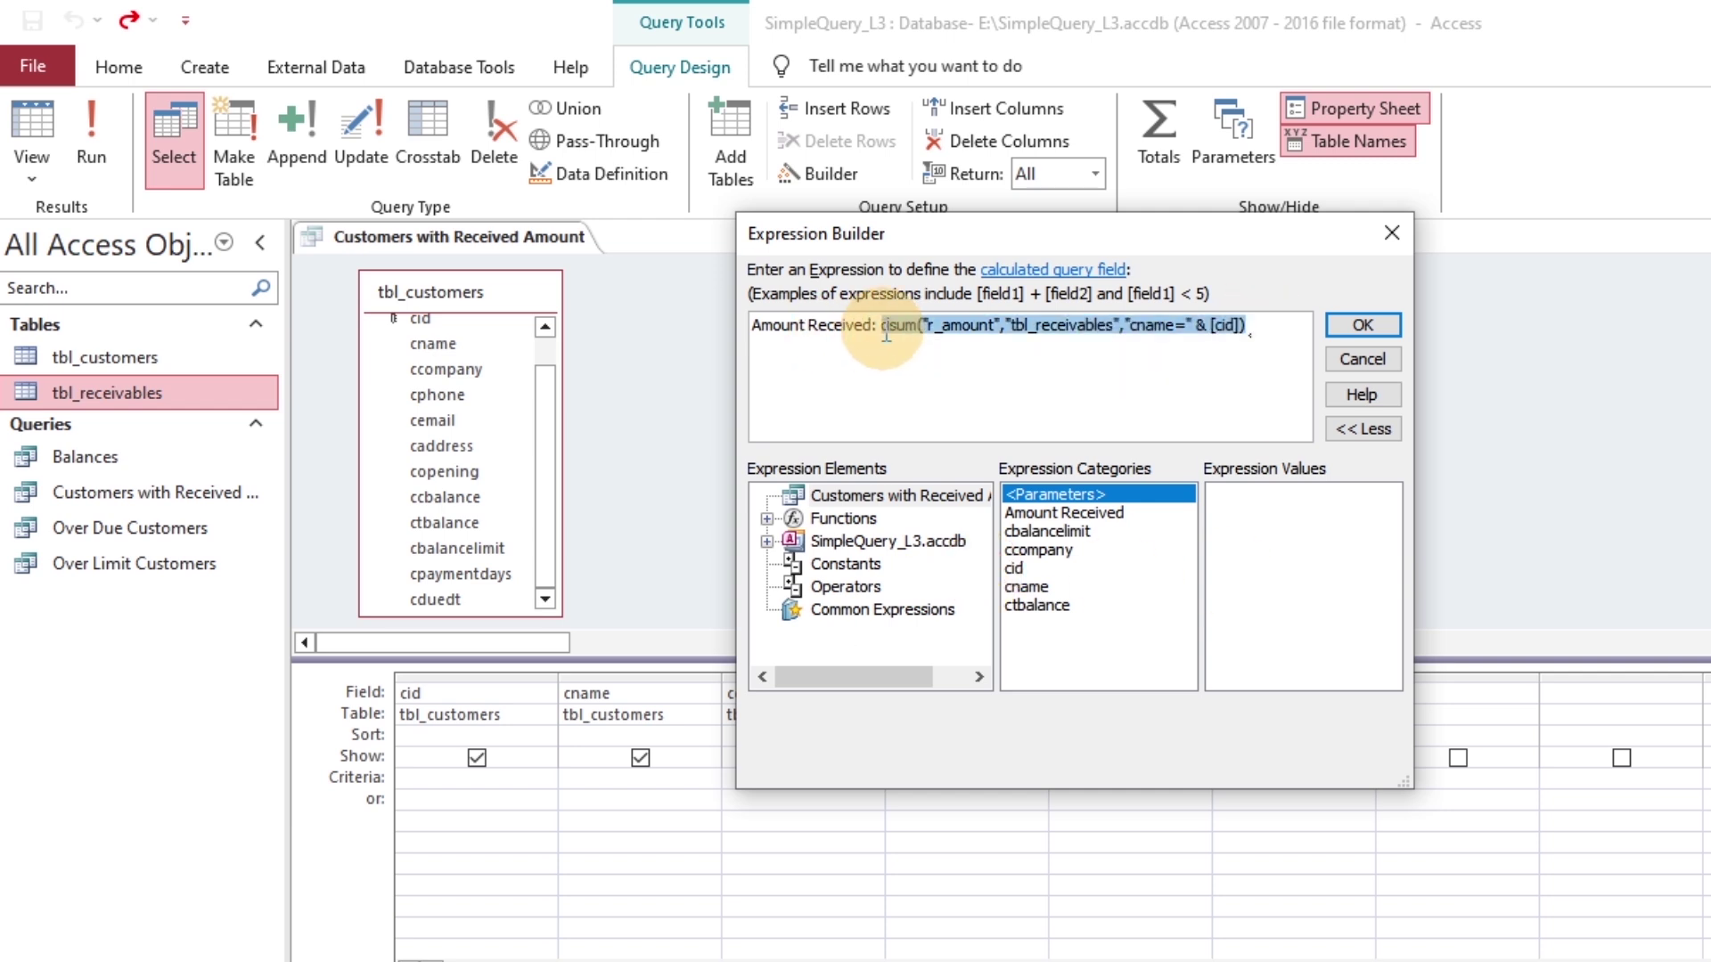
left_click(1372, 324)
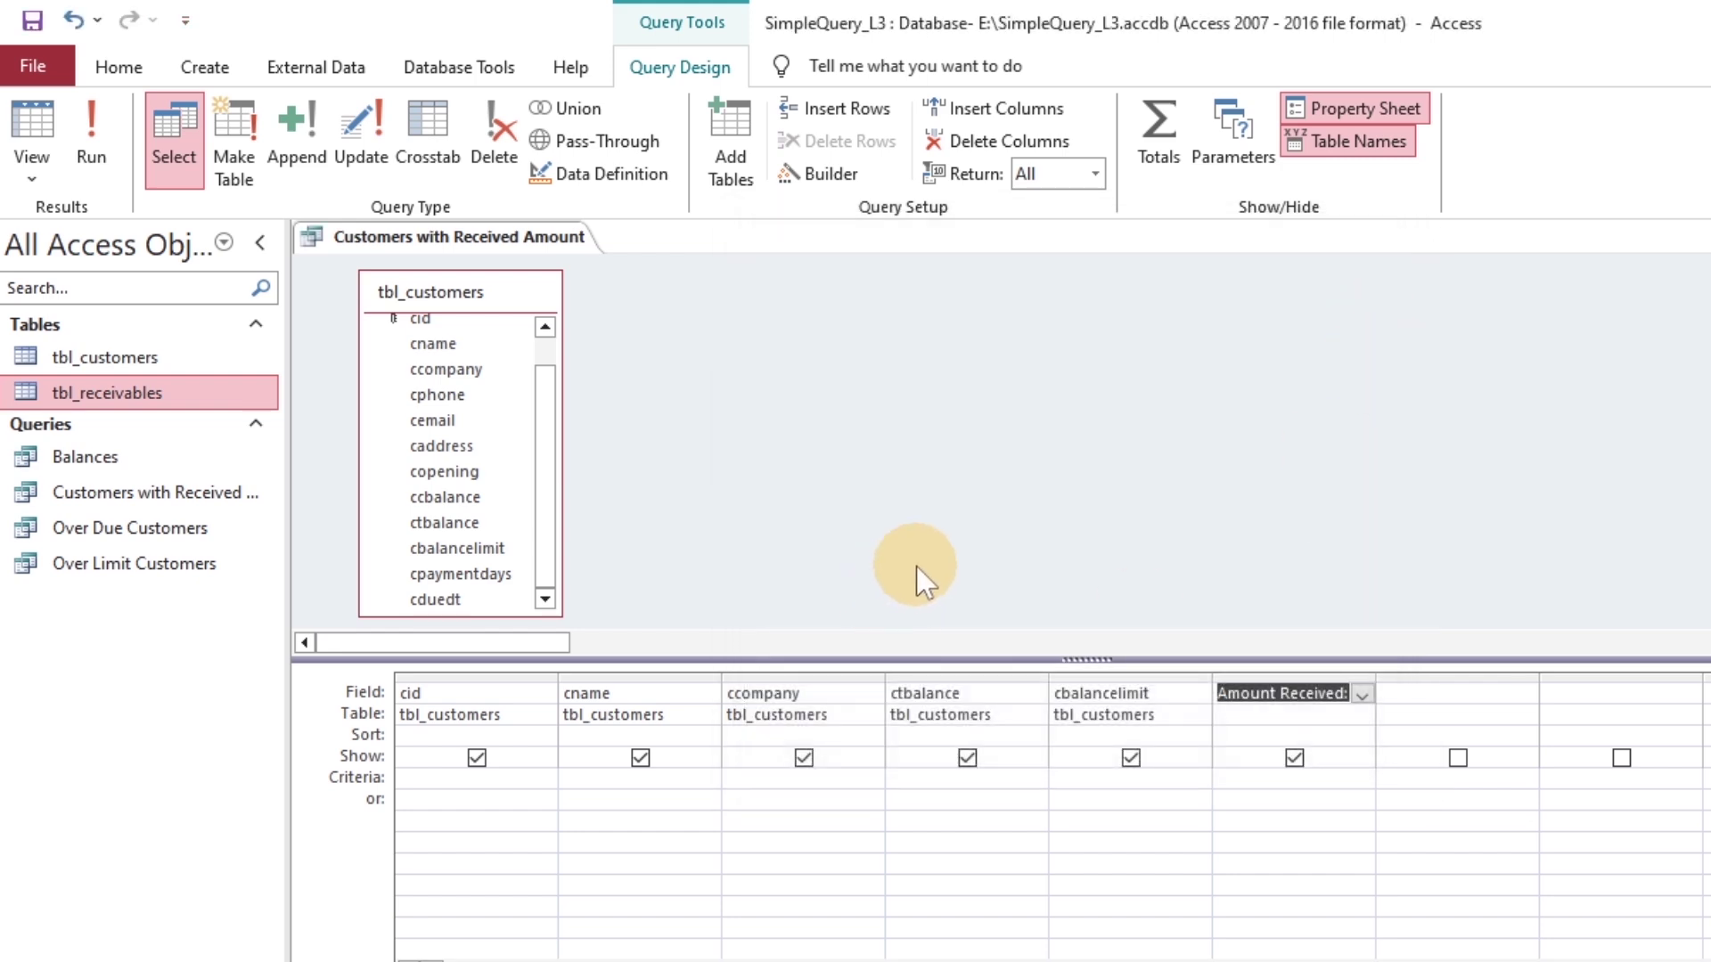
left_click(91, 147)
left_click(1094, 436)
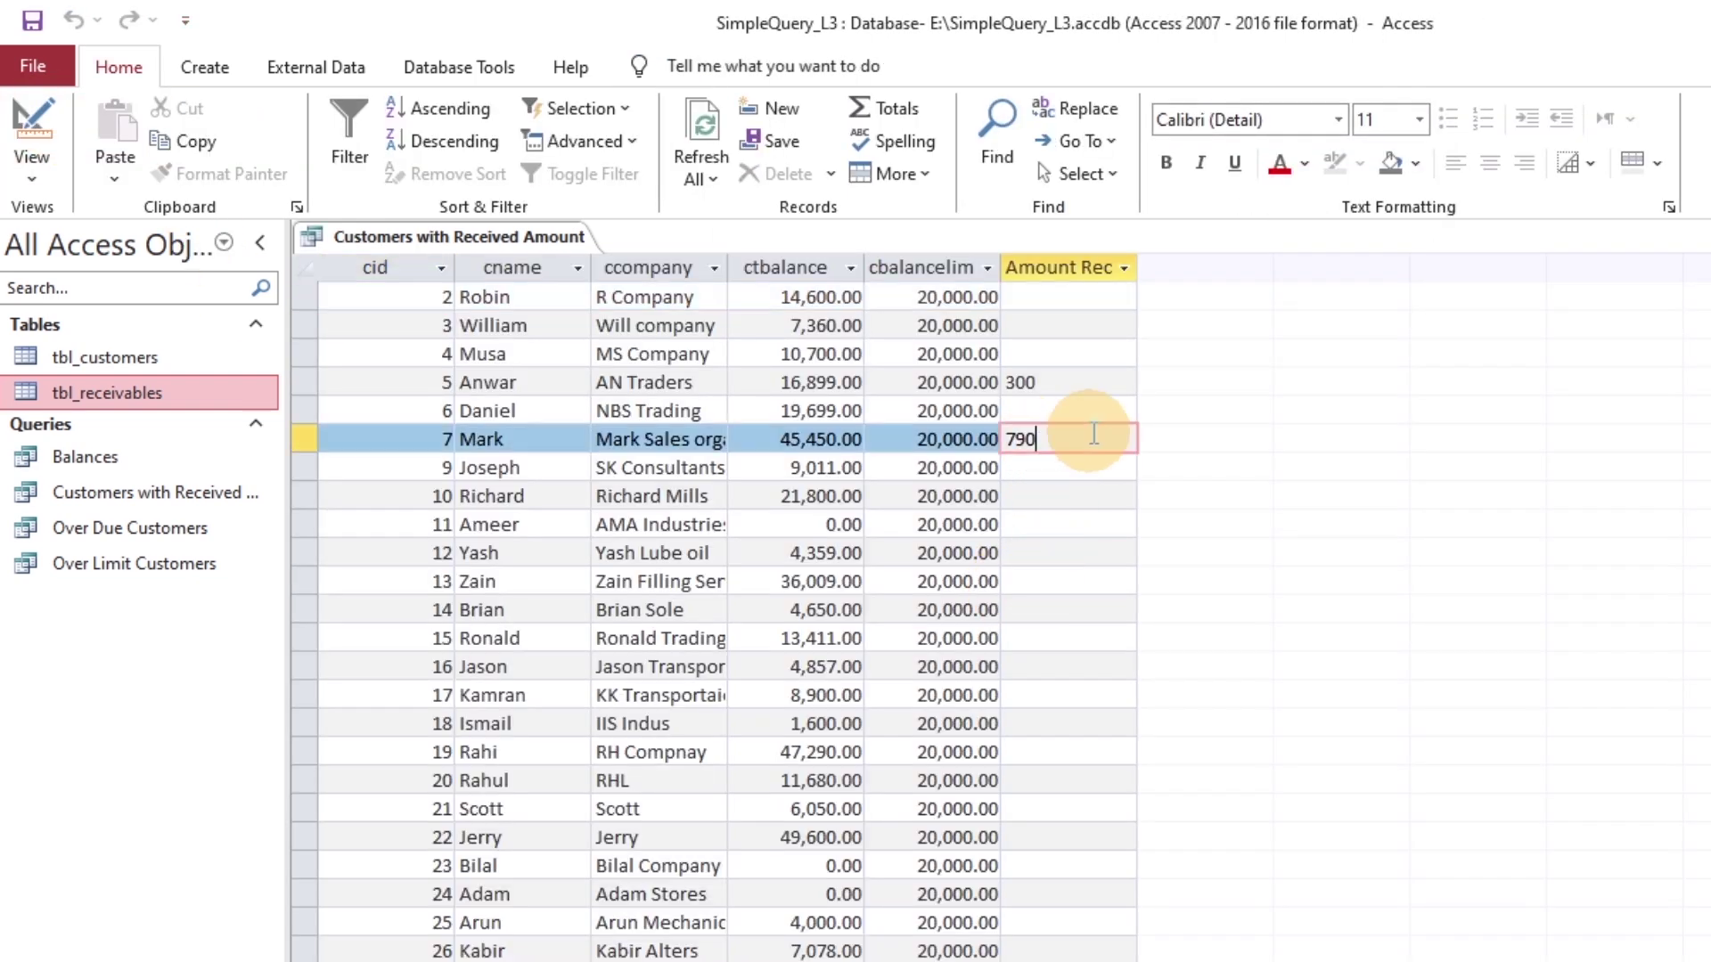
left_click(1069, 437)
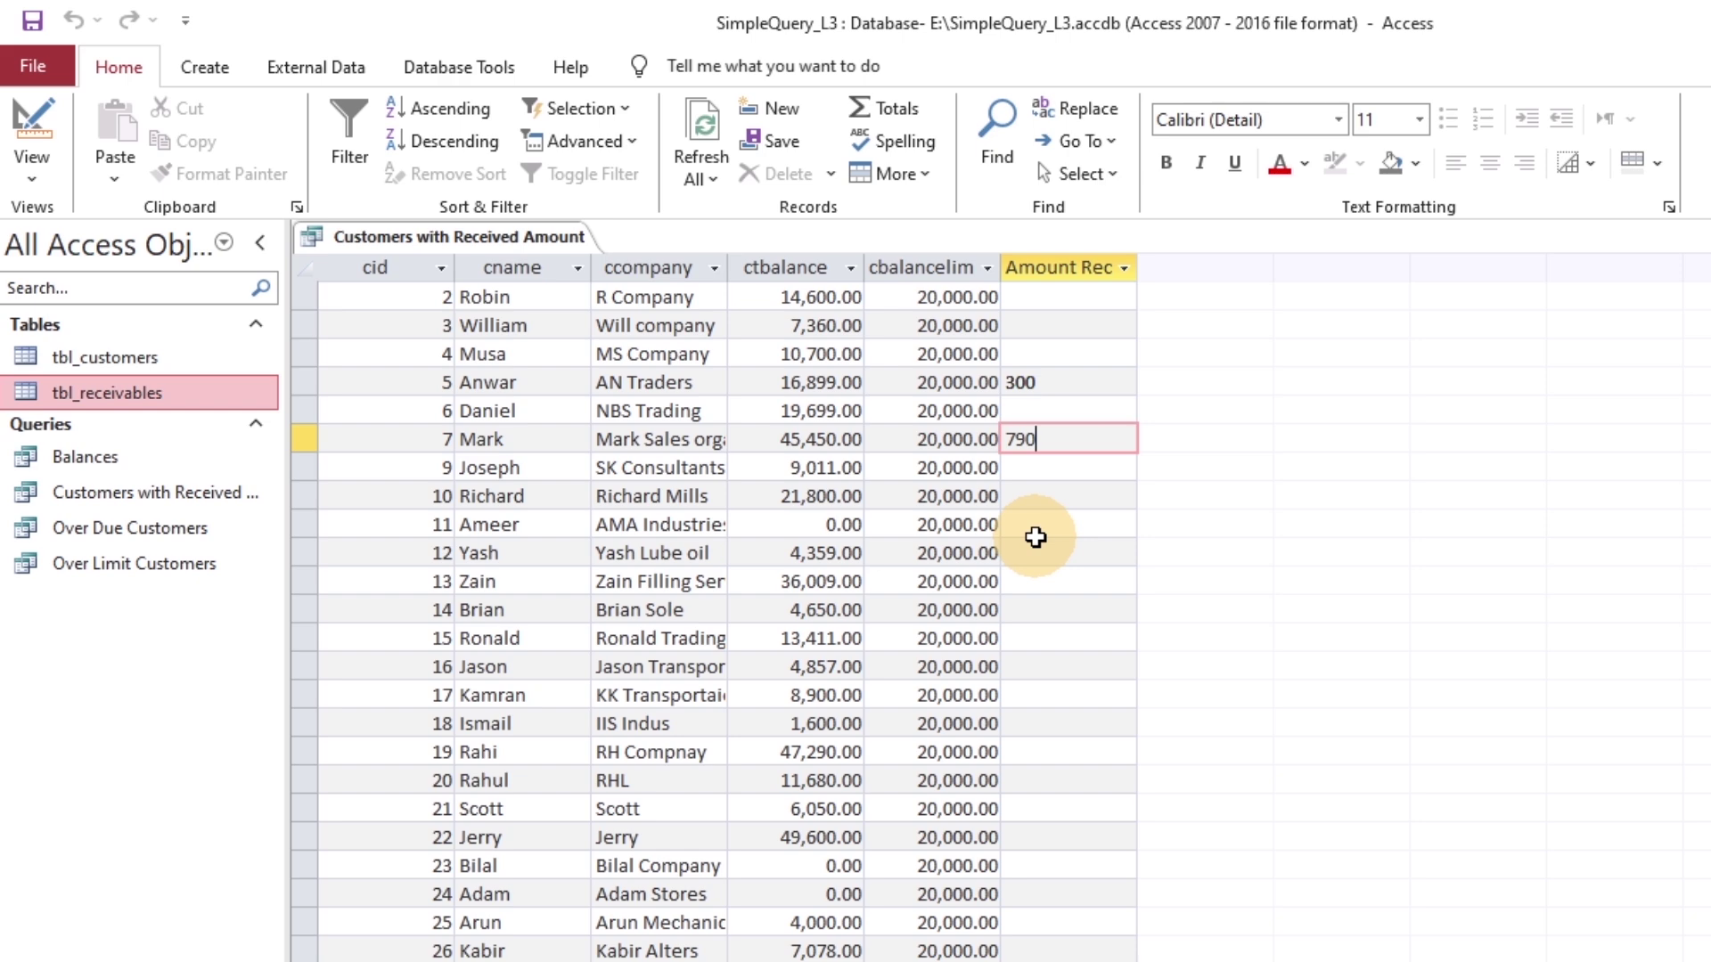
- Open tbl_receivables and add Brian's 12/19/2023 'Cash received' receipt of 290
double_click(163, 385)
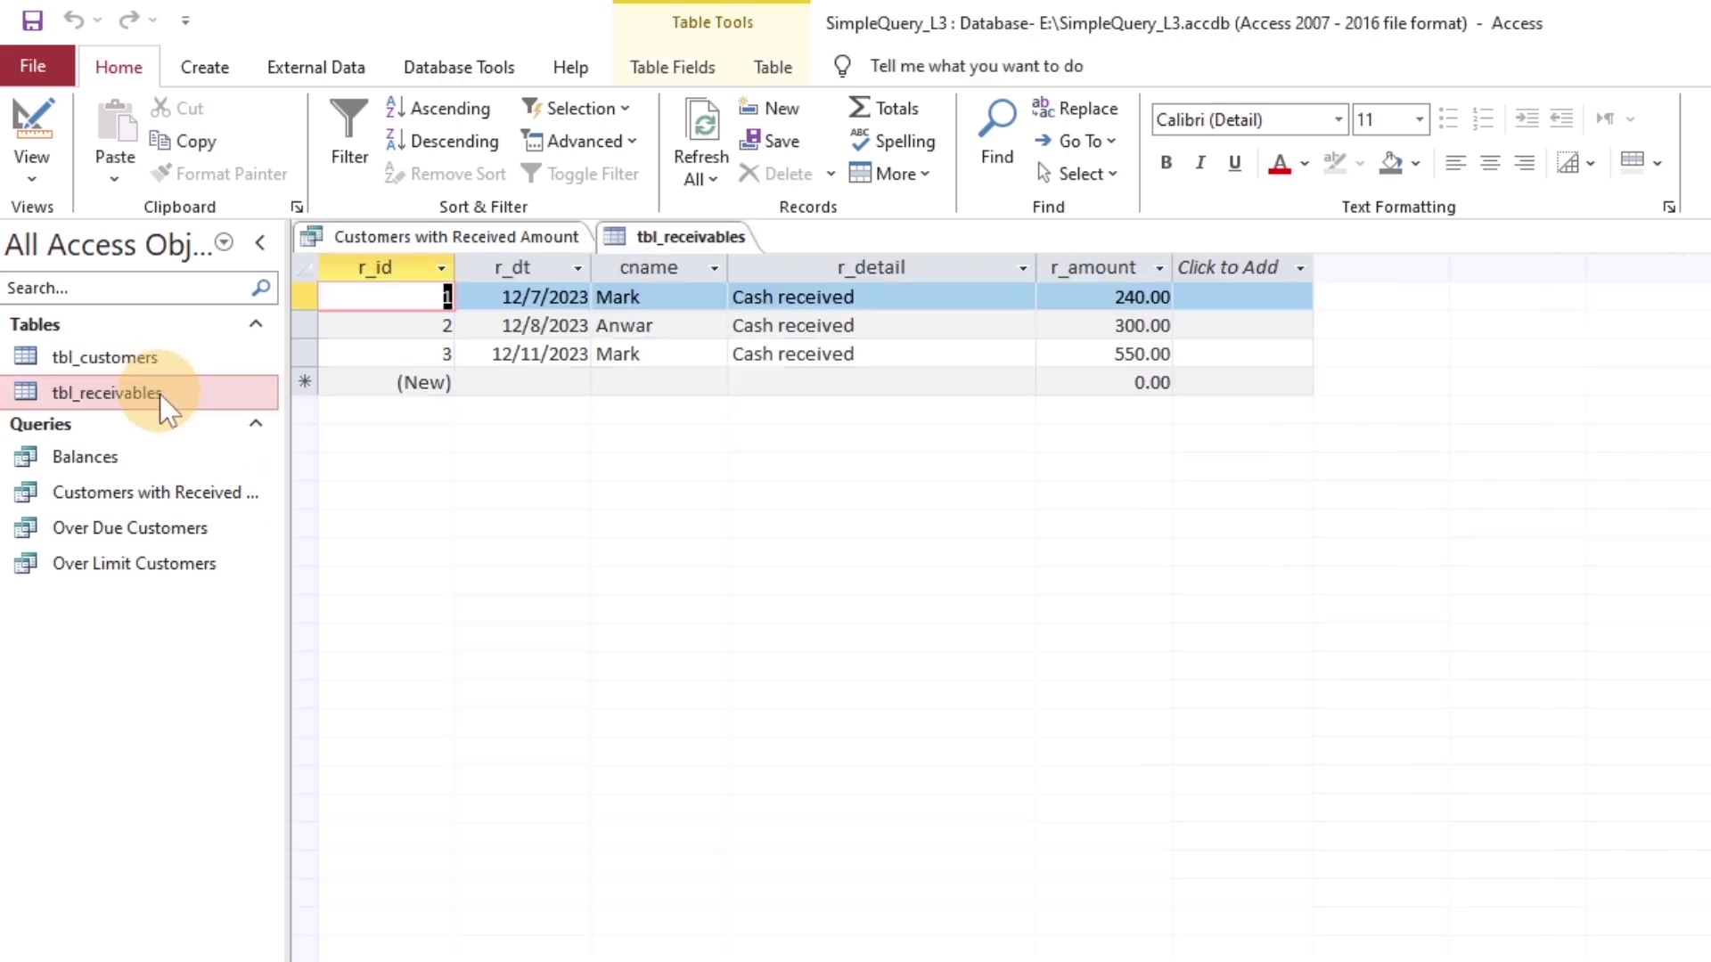
left_click(540, 238)
key("ctrl+w")
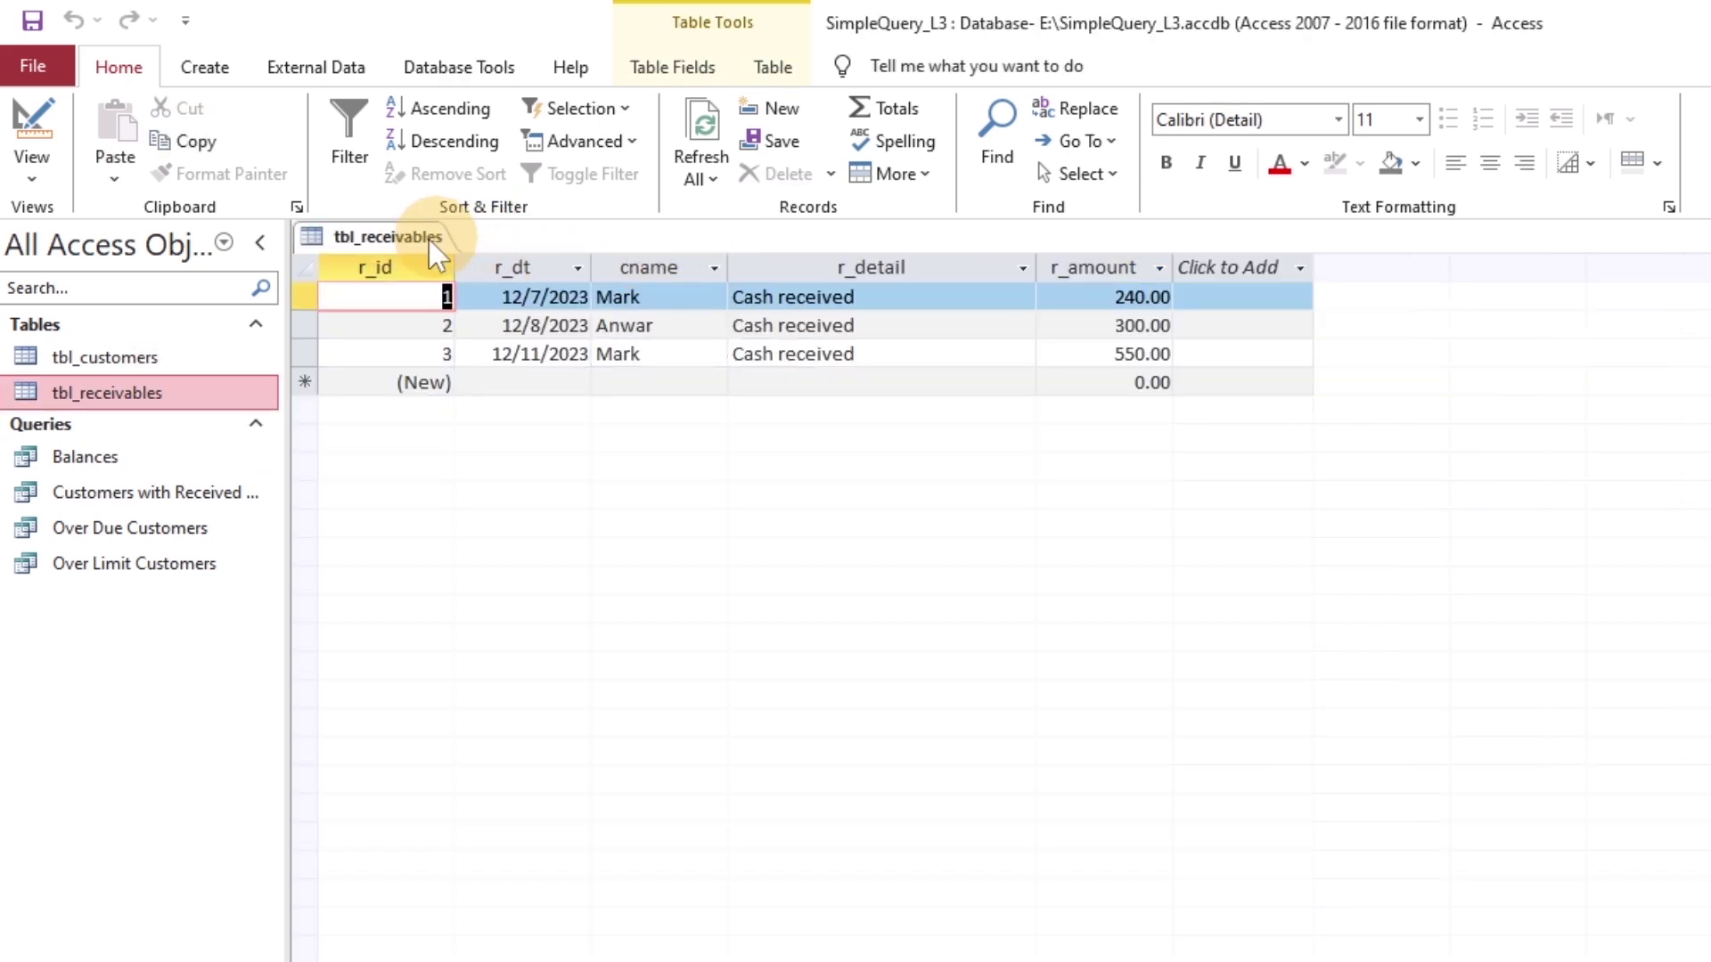
left_click(526, 382)
left_click(605, 380)
left_click(456, 530)
left_click(712, 382)
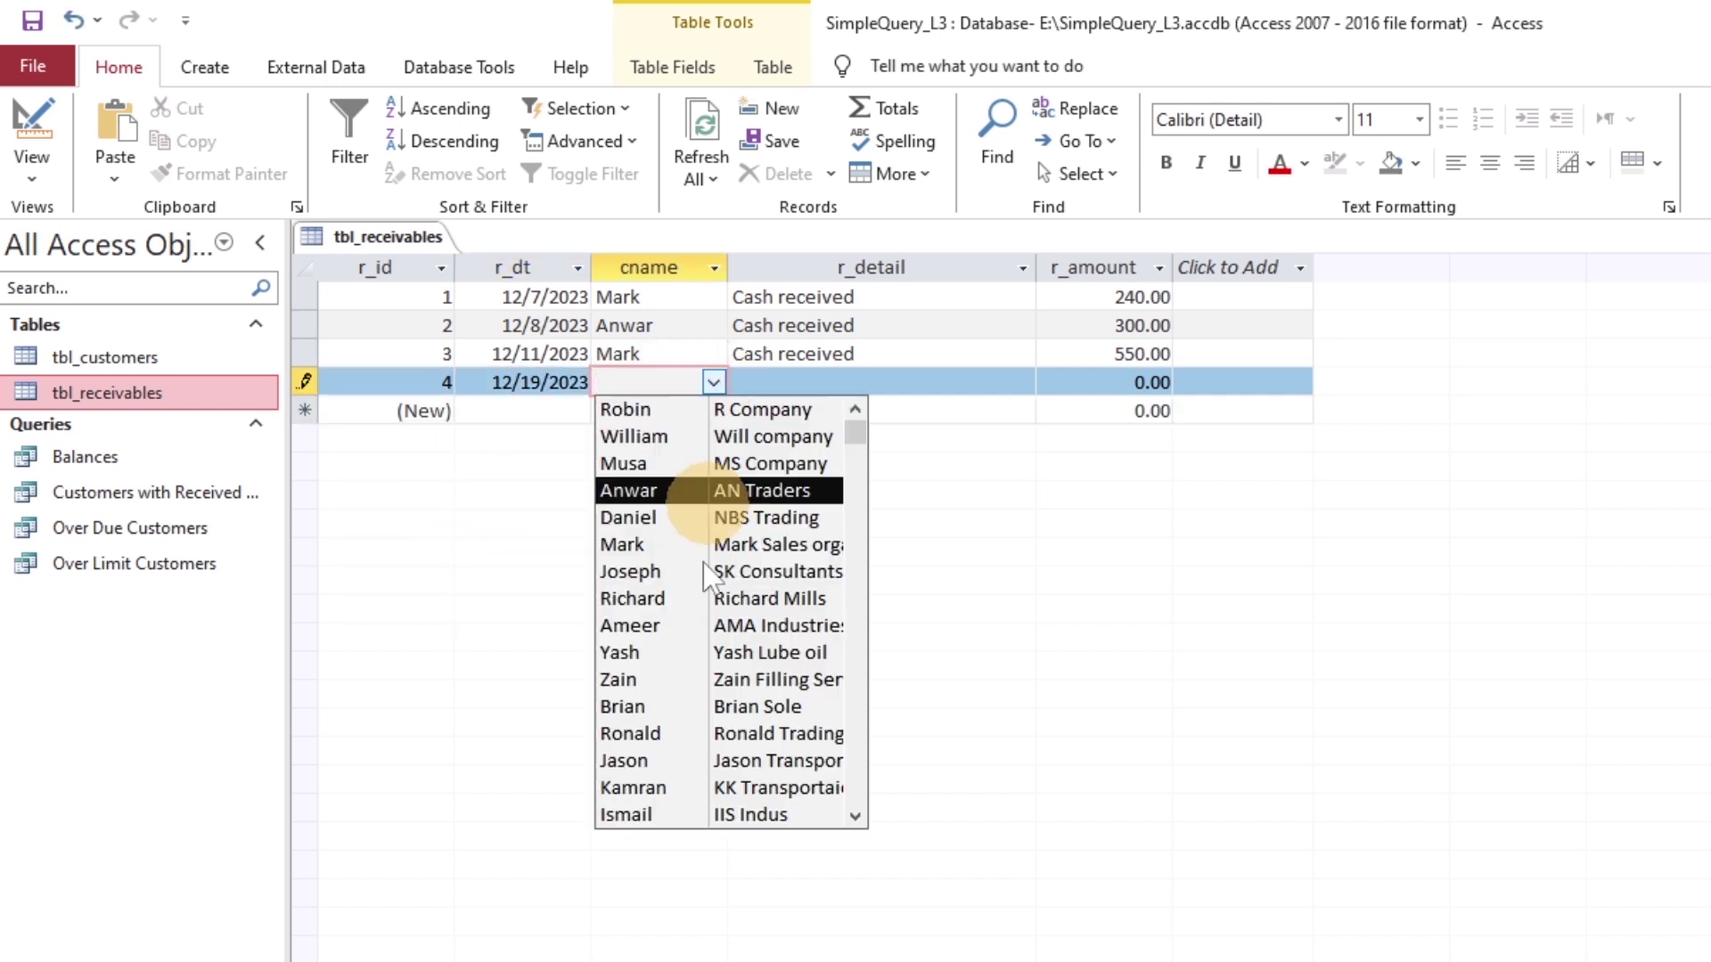
left_click(622, 703)
left_click(821, 380)
left_click(851, 394)
type("Cash received")
key("Tab")
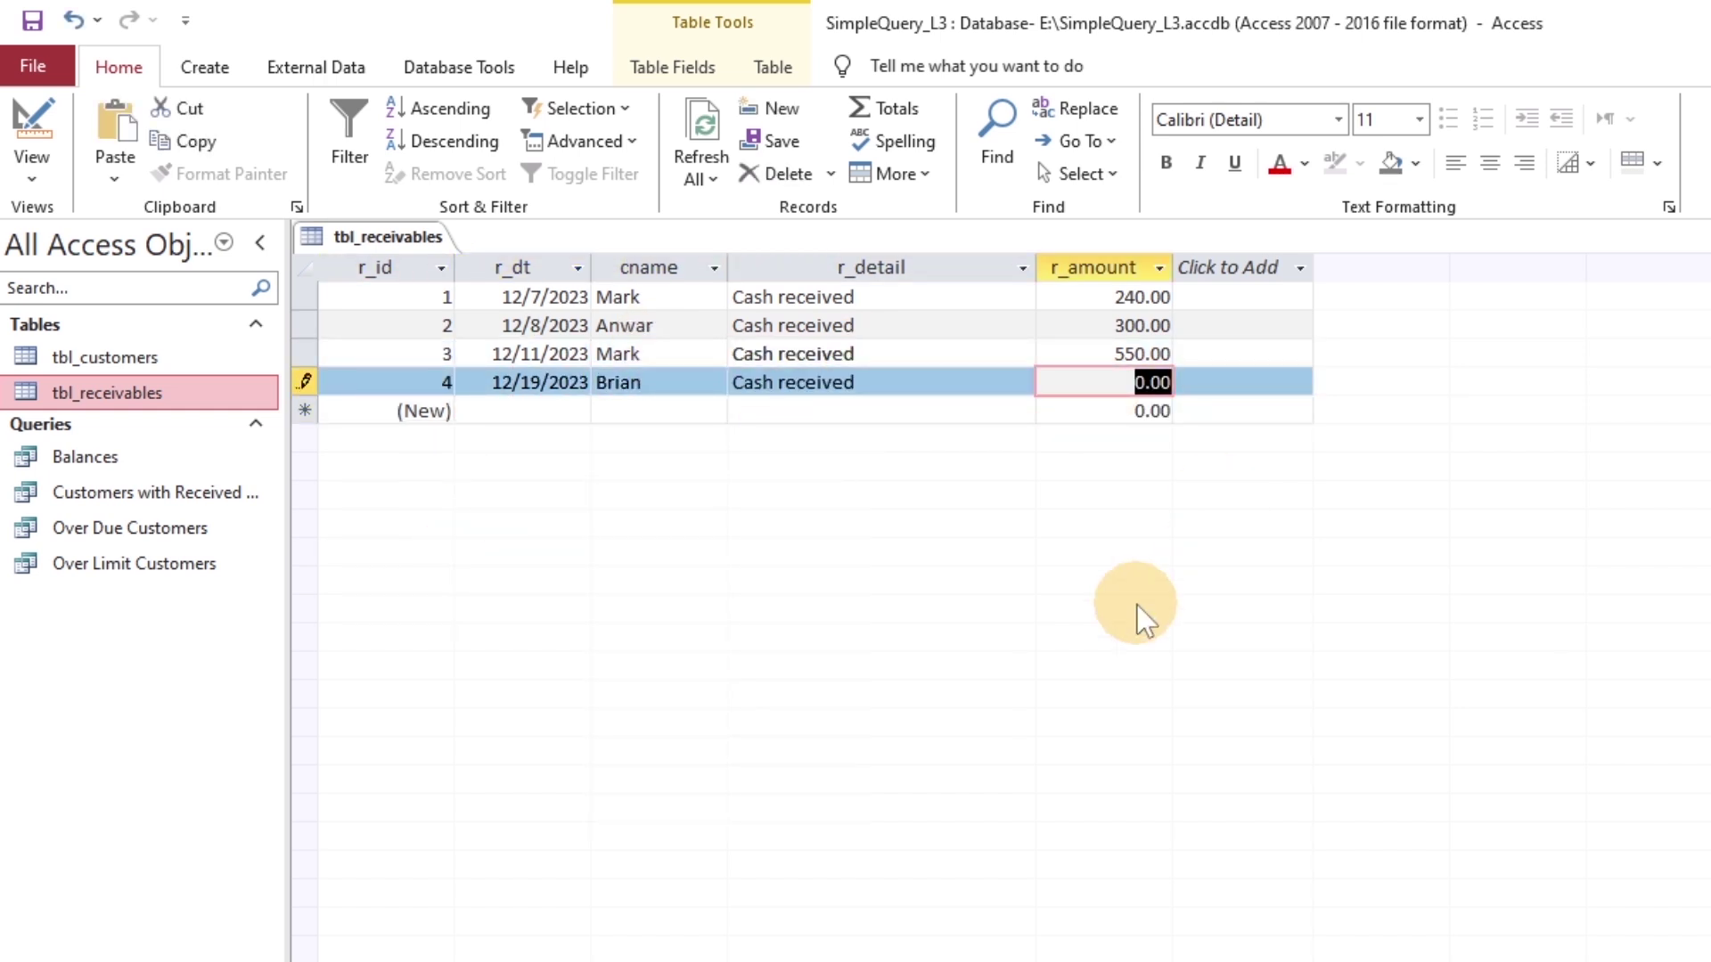
type("290")
key("Tab")
- Add Brian's second receipt dated 12/21/2023, 'Cash received', amount 200
left_click(534, 409)
left_click(600, 405)
left_click(520, 557)
left_click(668, 399)
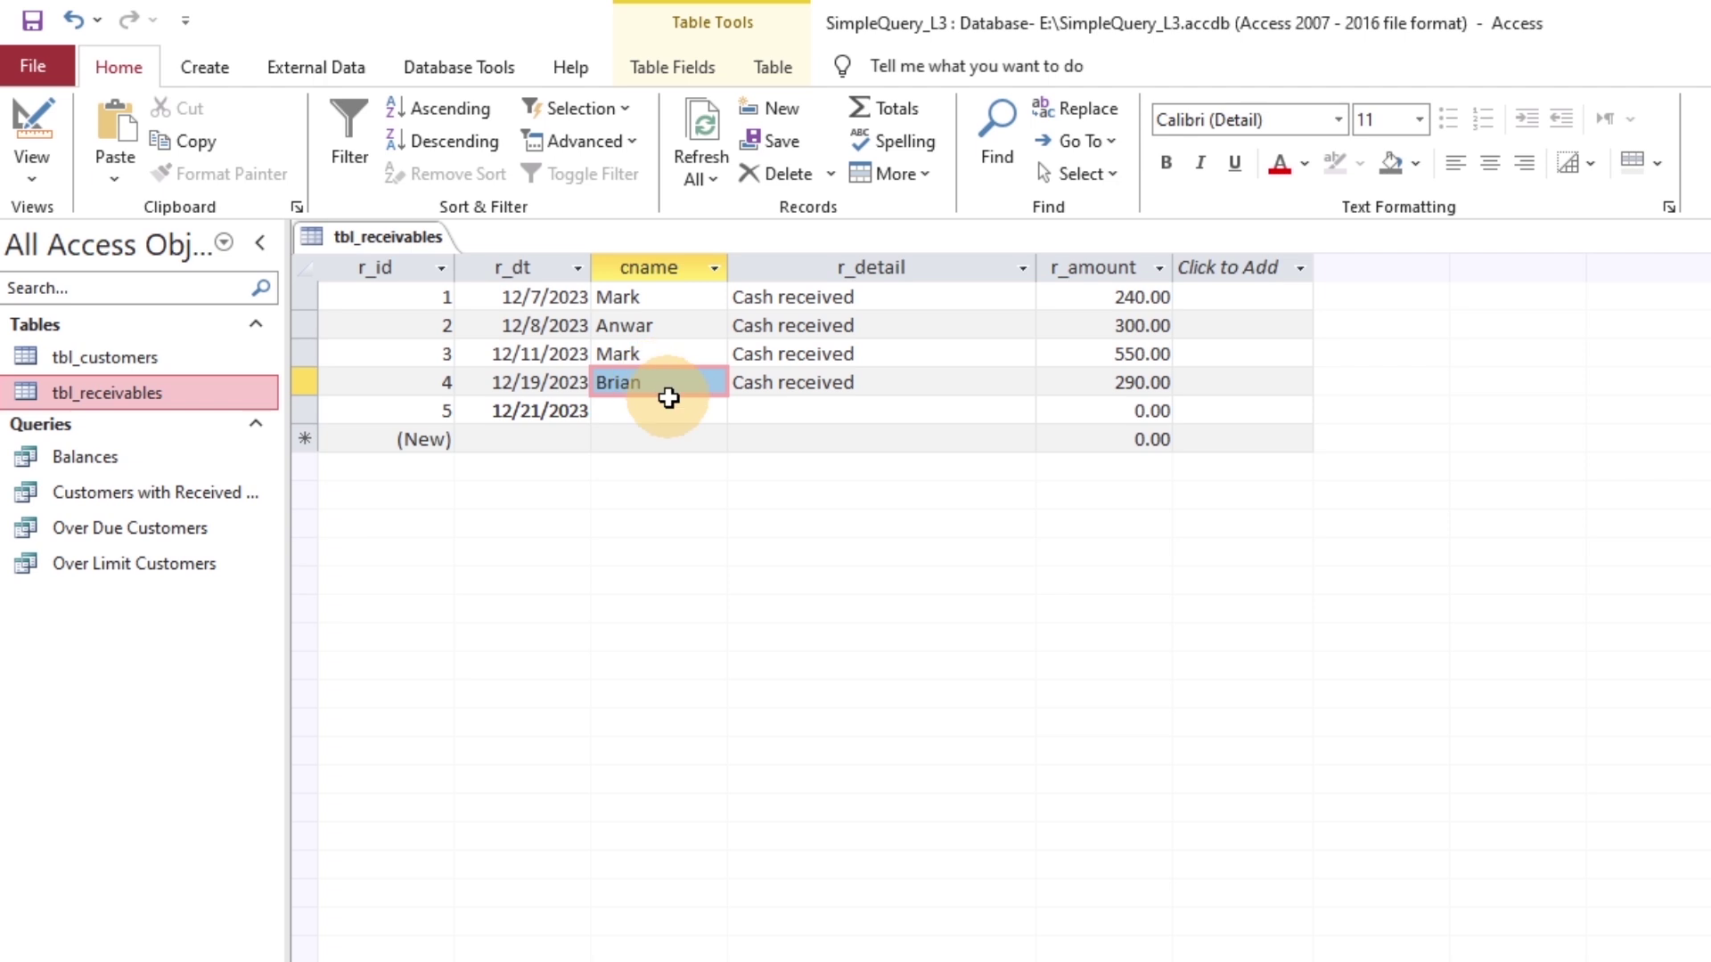
left_click(719, 411)
left_click(630, 733)
left_click(792, 409)
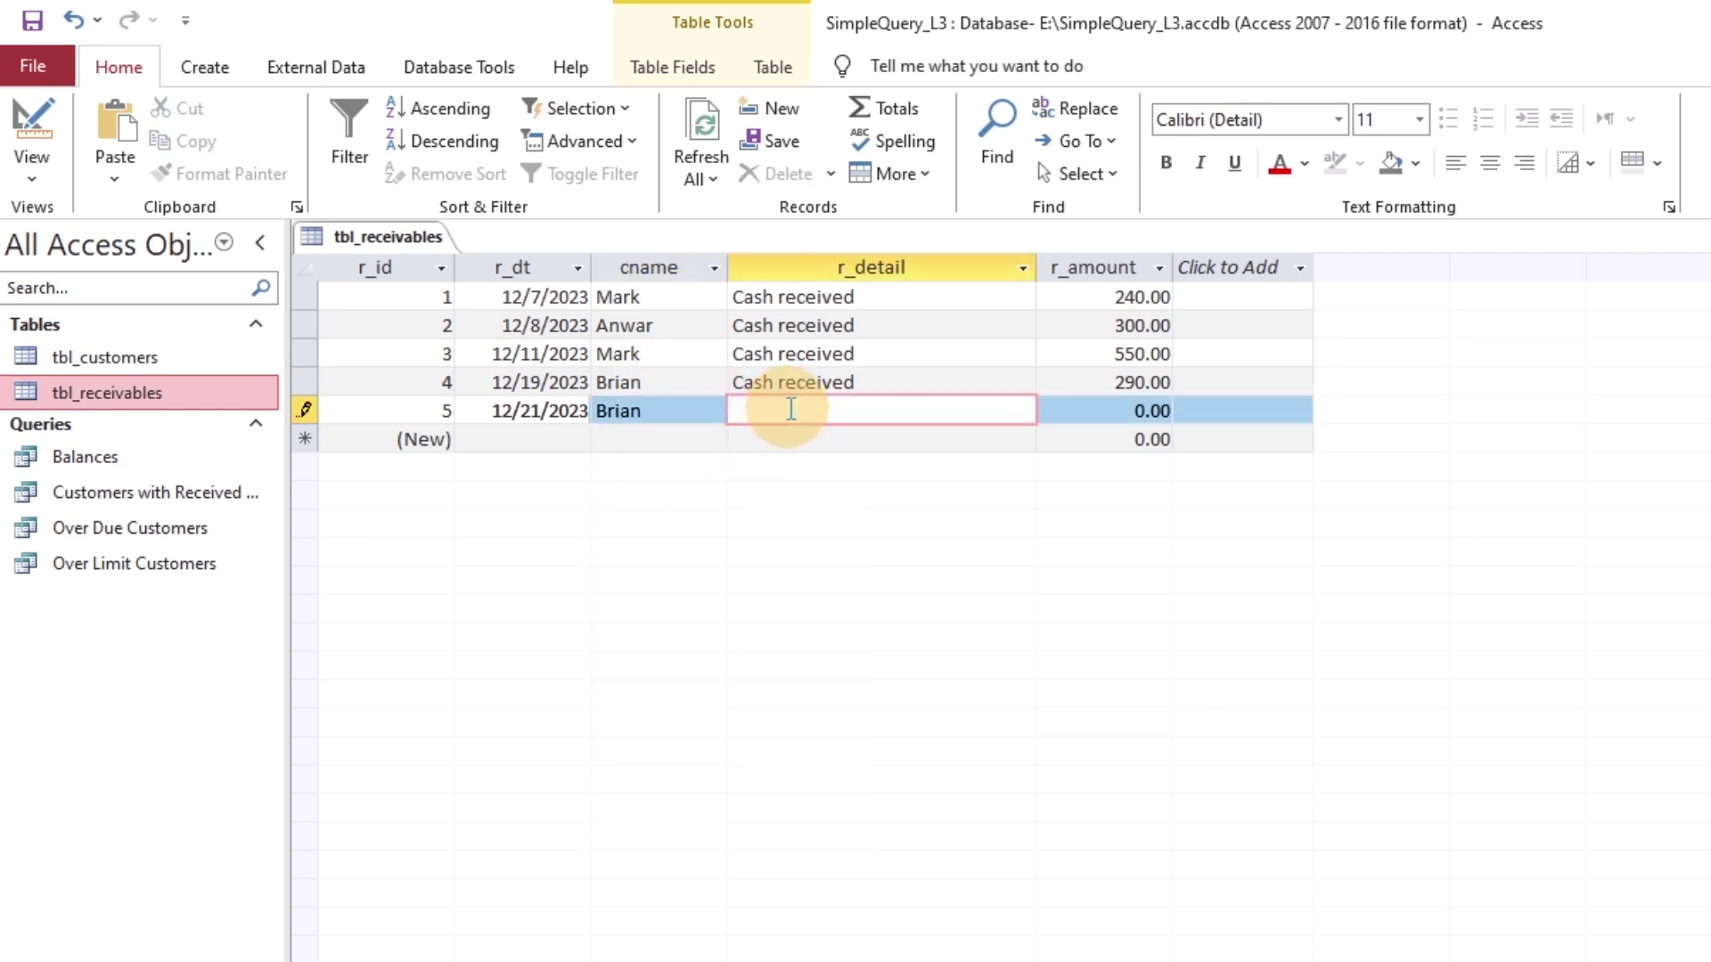
type("Cash received")
key("Tab")
type("200")
key("Tab")
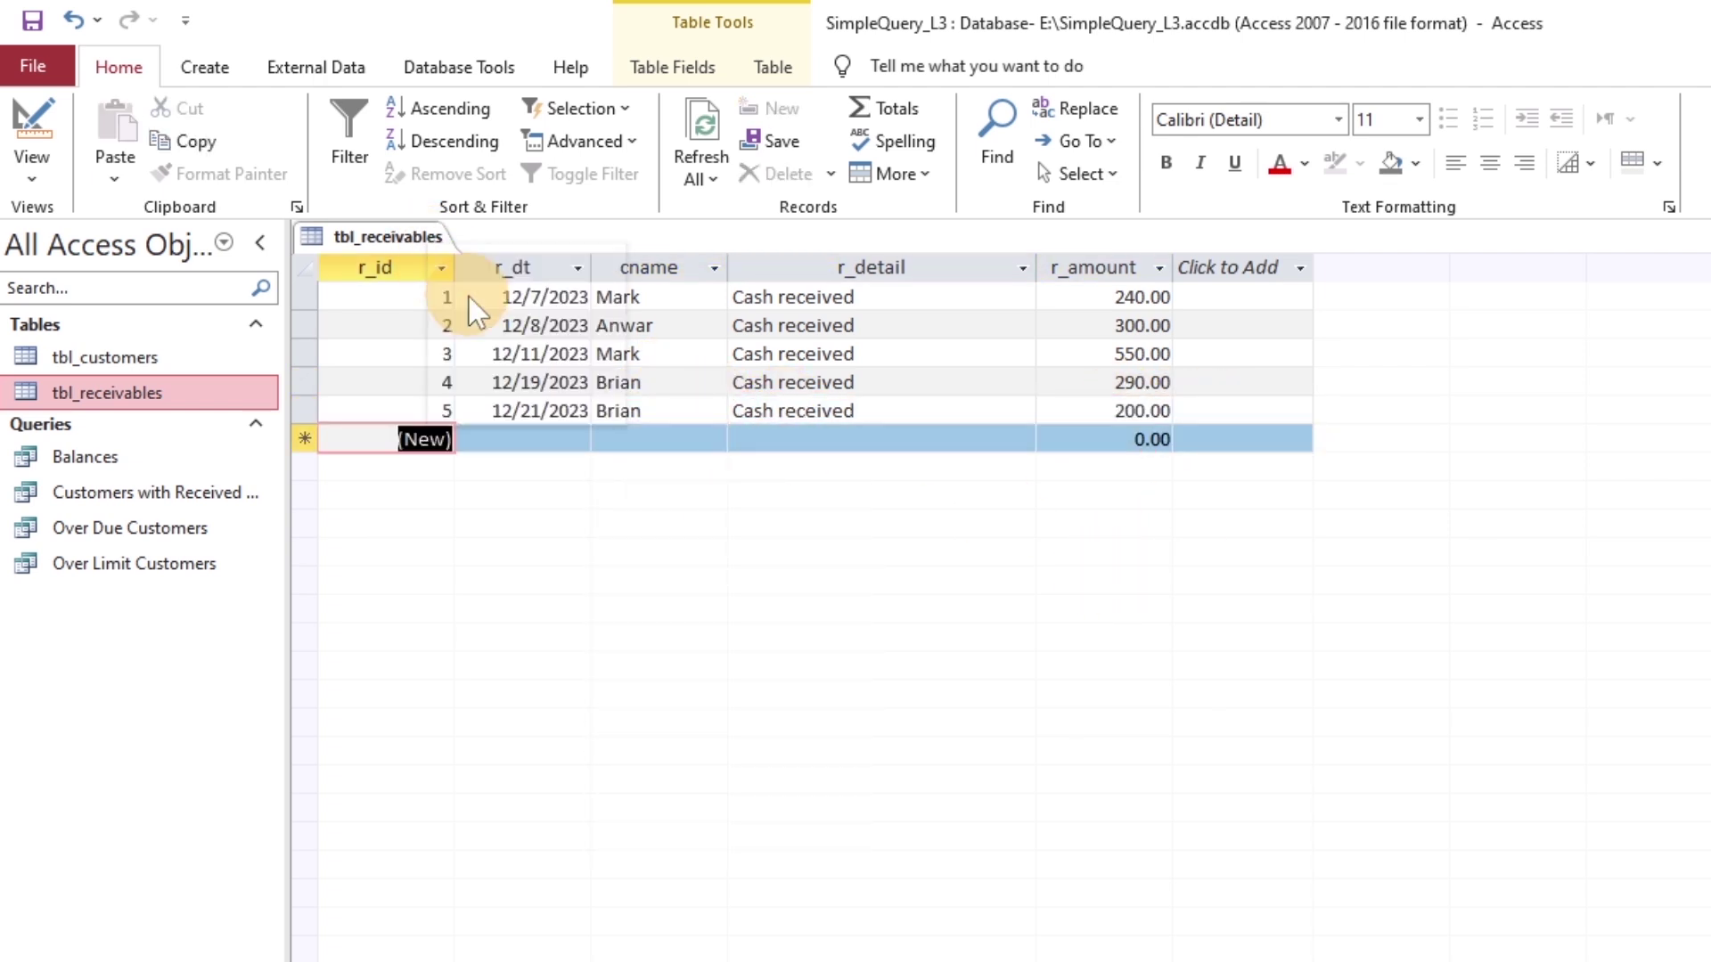
- Close the table and reopen Customers with Received Amount to confirm Brian's 490 total
key("ctrl+w")
left_click(136, 495)
double_click(136, 495)
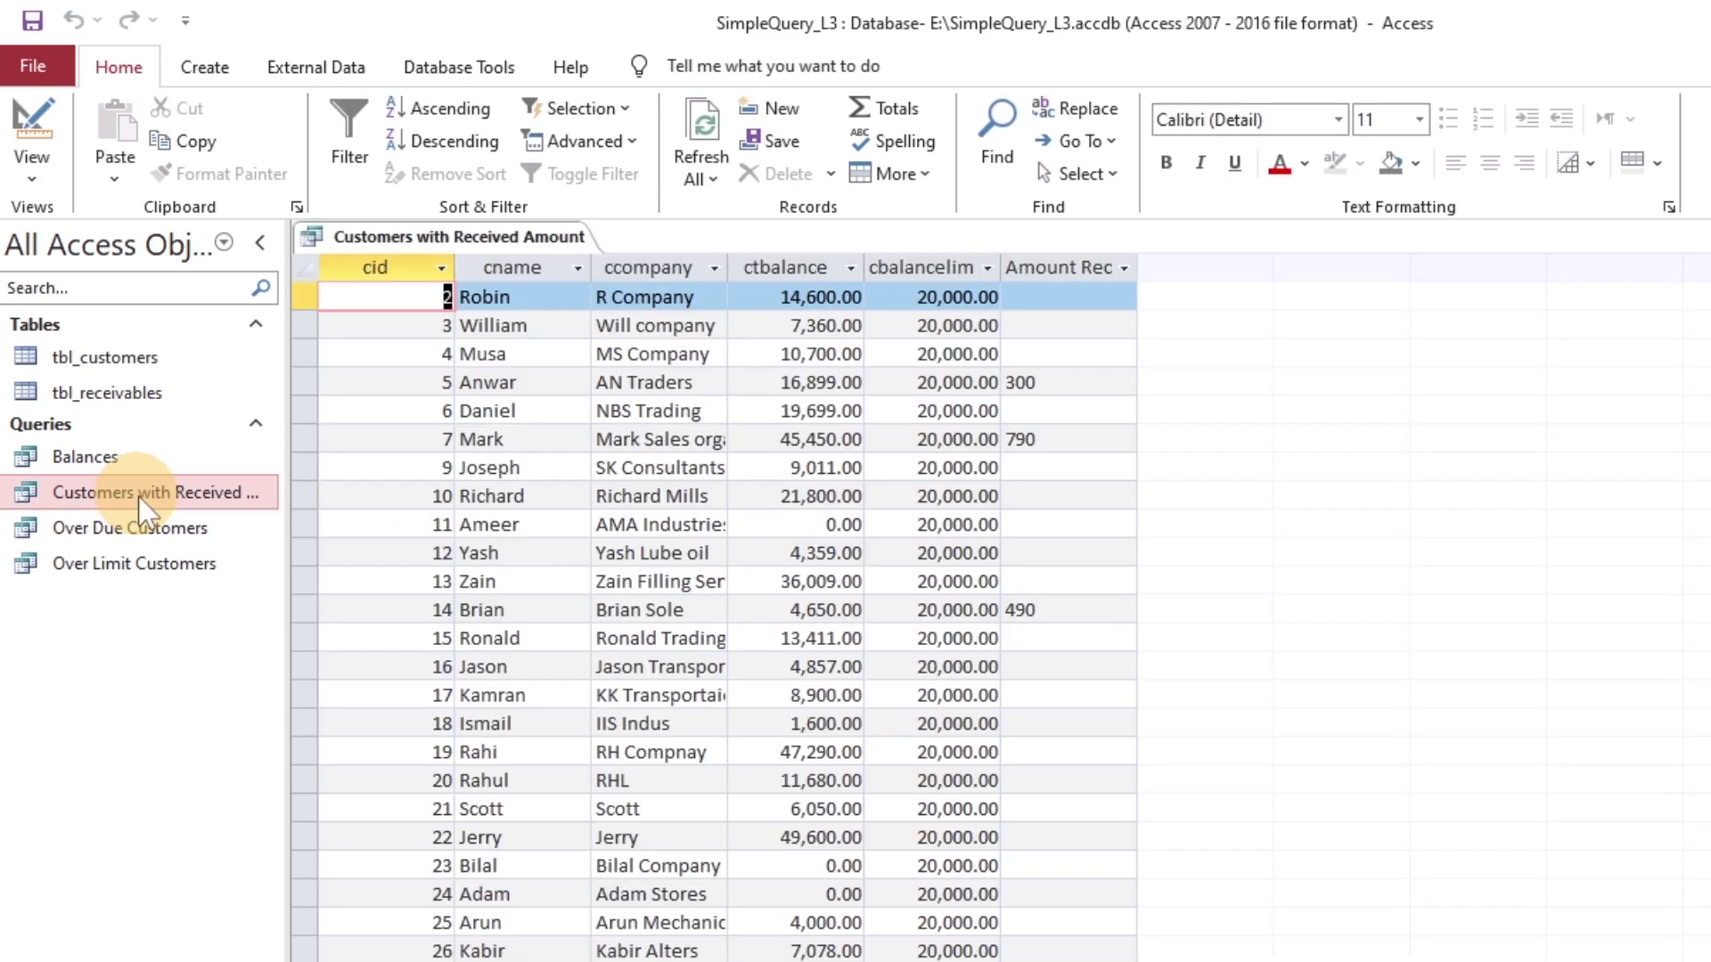
left_click(1105, 609)
left_click(331, 619)
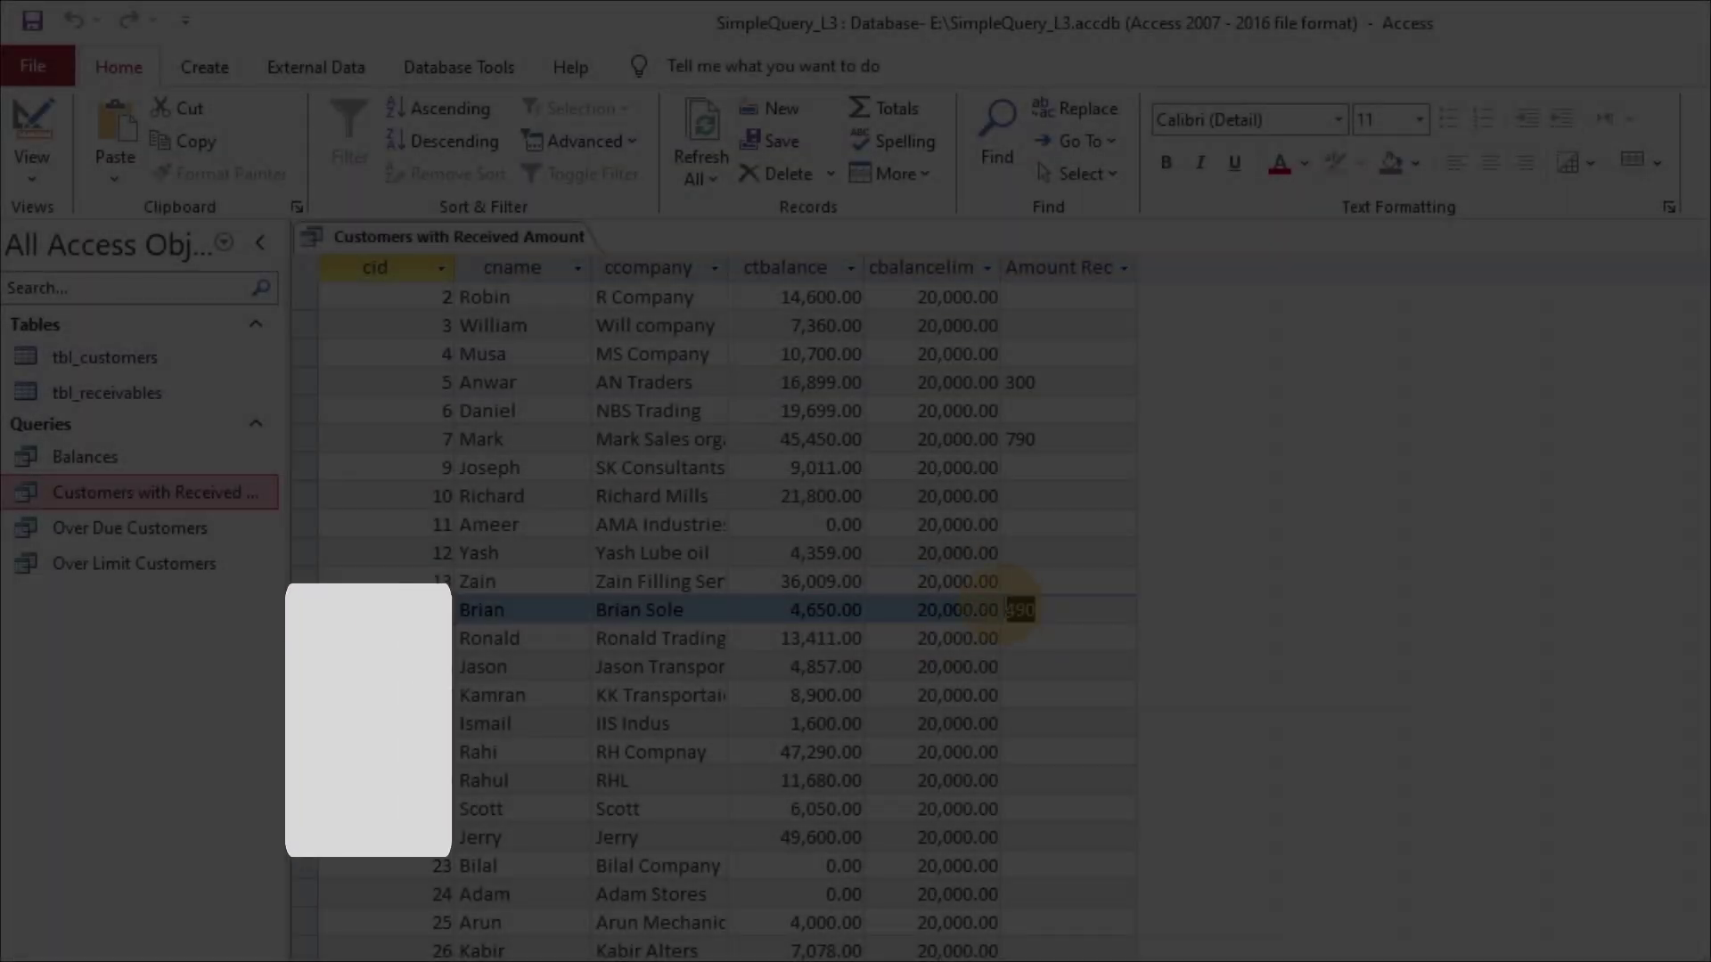
left_click(1085, 609)
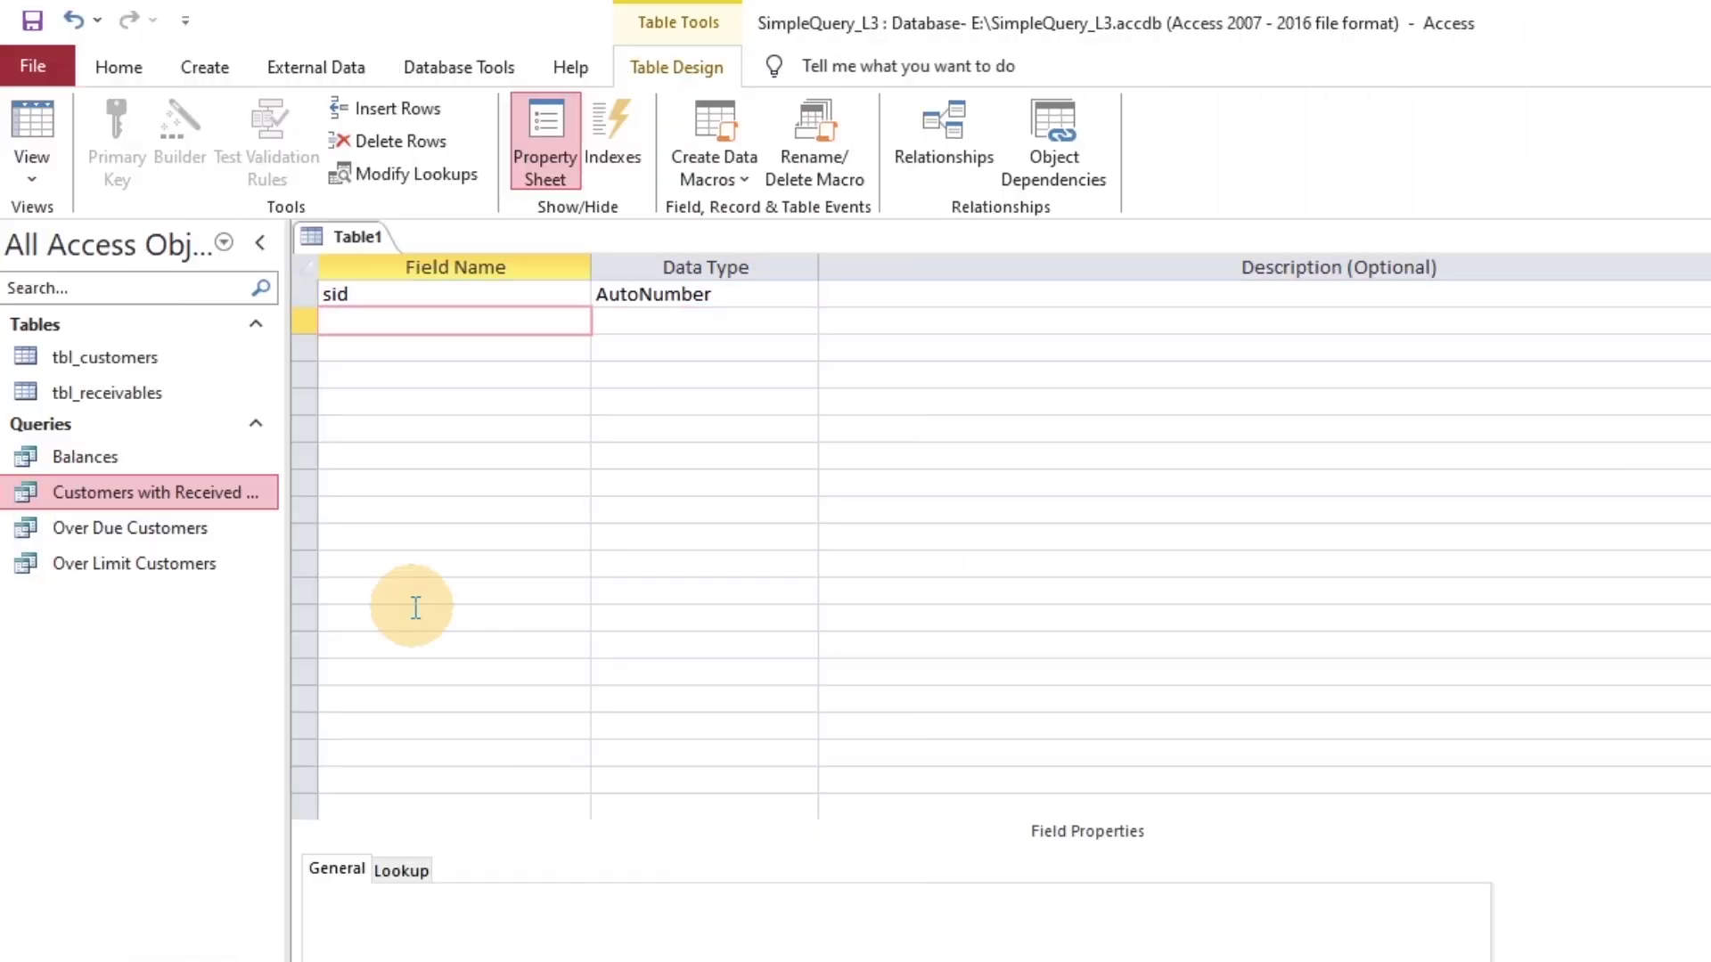
- Add the cname field as Number and the sdt field as Date/Time in tbl_Sales
type("cname")
key("Tab")
type("Number")
key("Tab")
key("Tab")
type("sdt")
key("Tab")
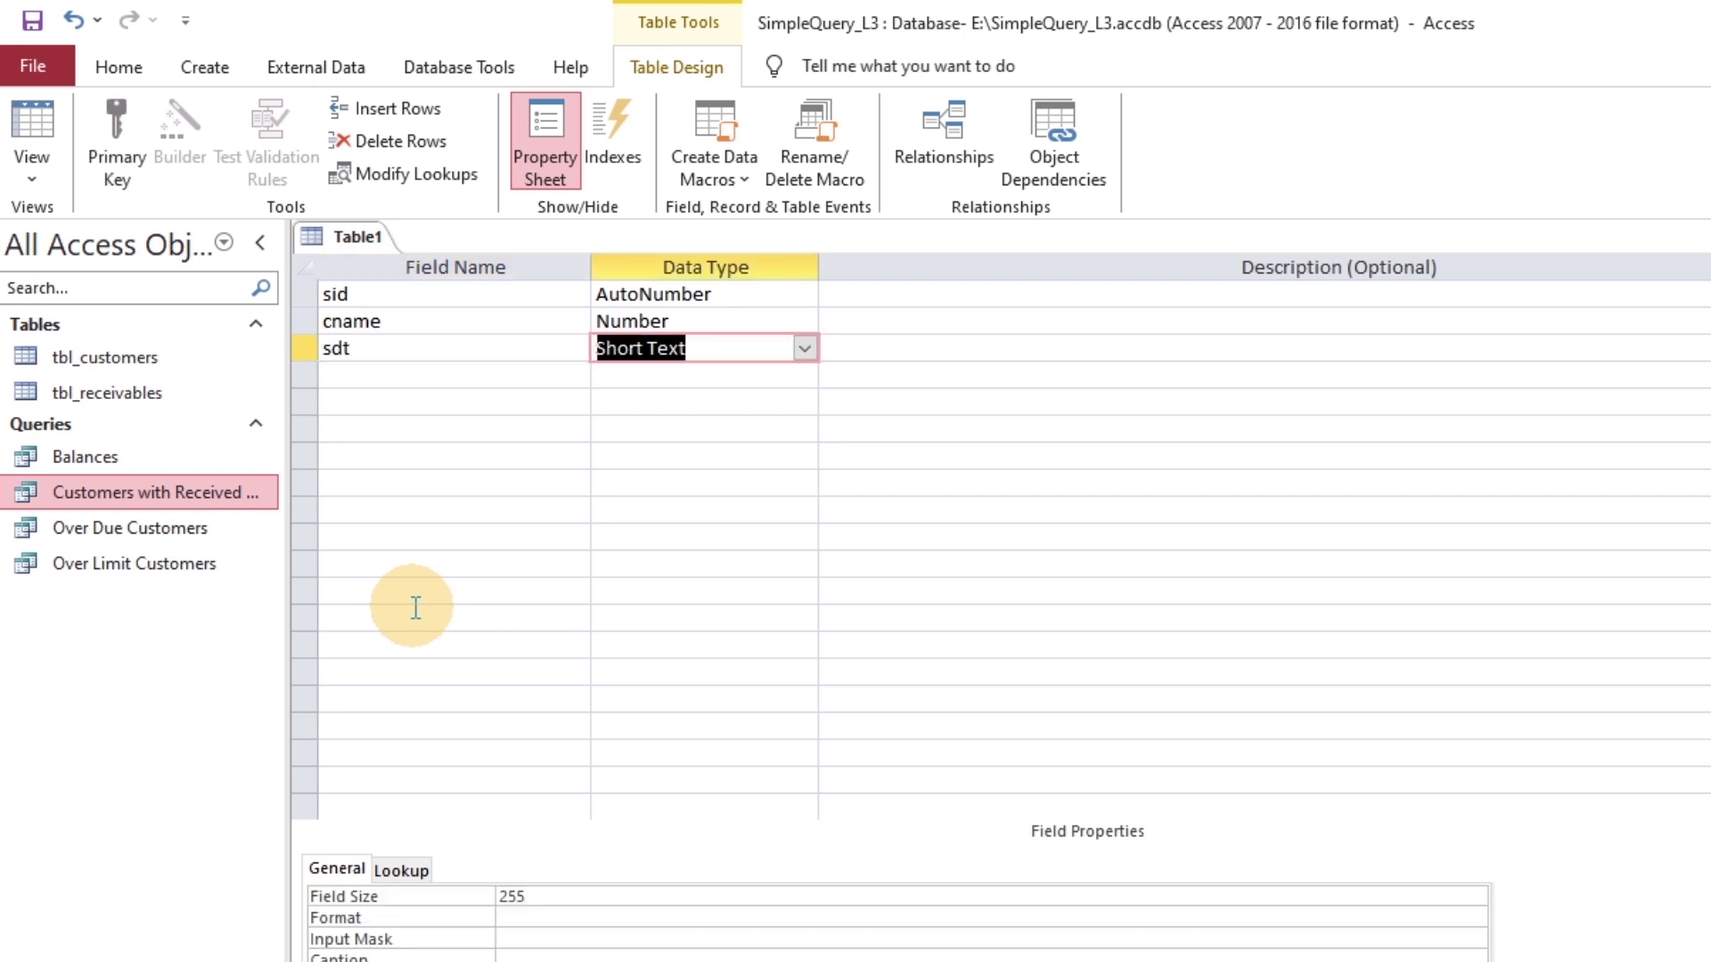
type("d")
- Add InvNumber as Short Text, with stotal and sdiscount as Currency fields
key("Tab")
key("Tab")
type("InvNumbe")
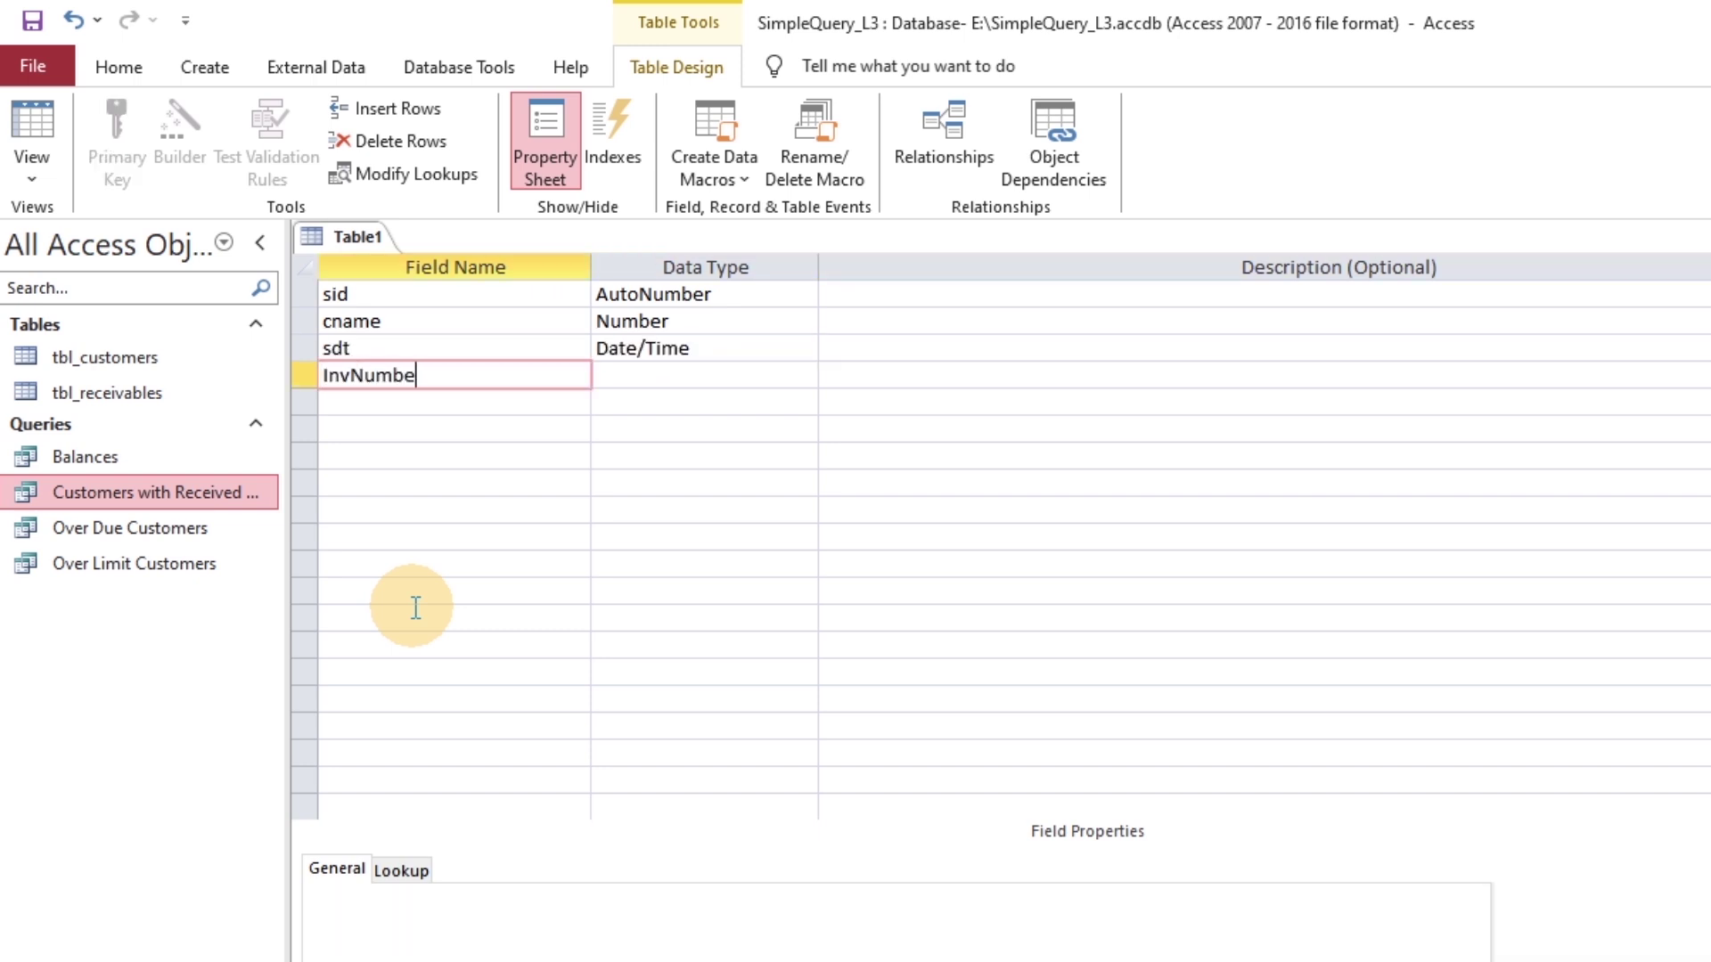
type("r")
key("Tab")
key("Tab")
key("Tab")
type("stot")
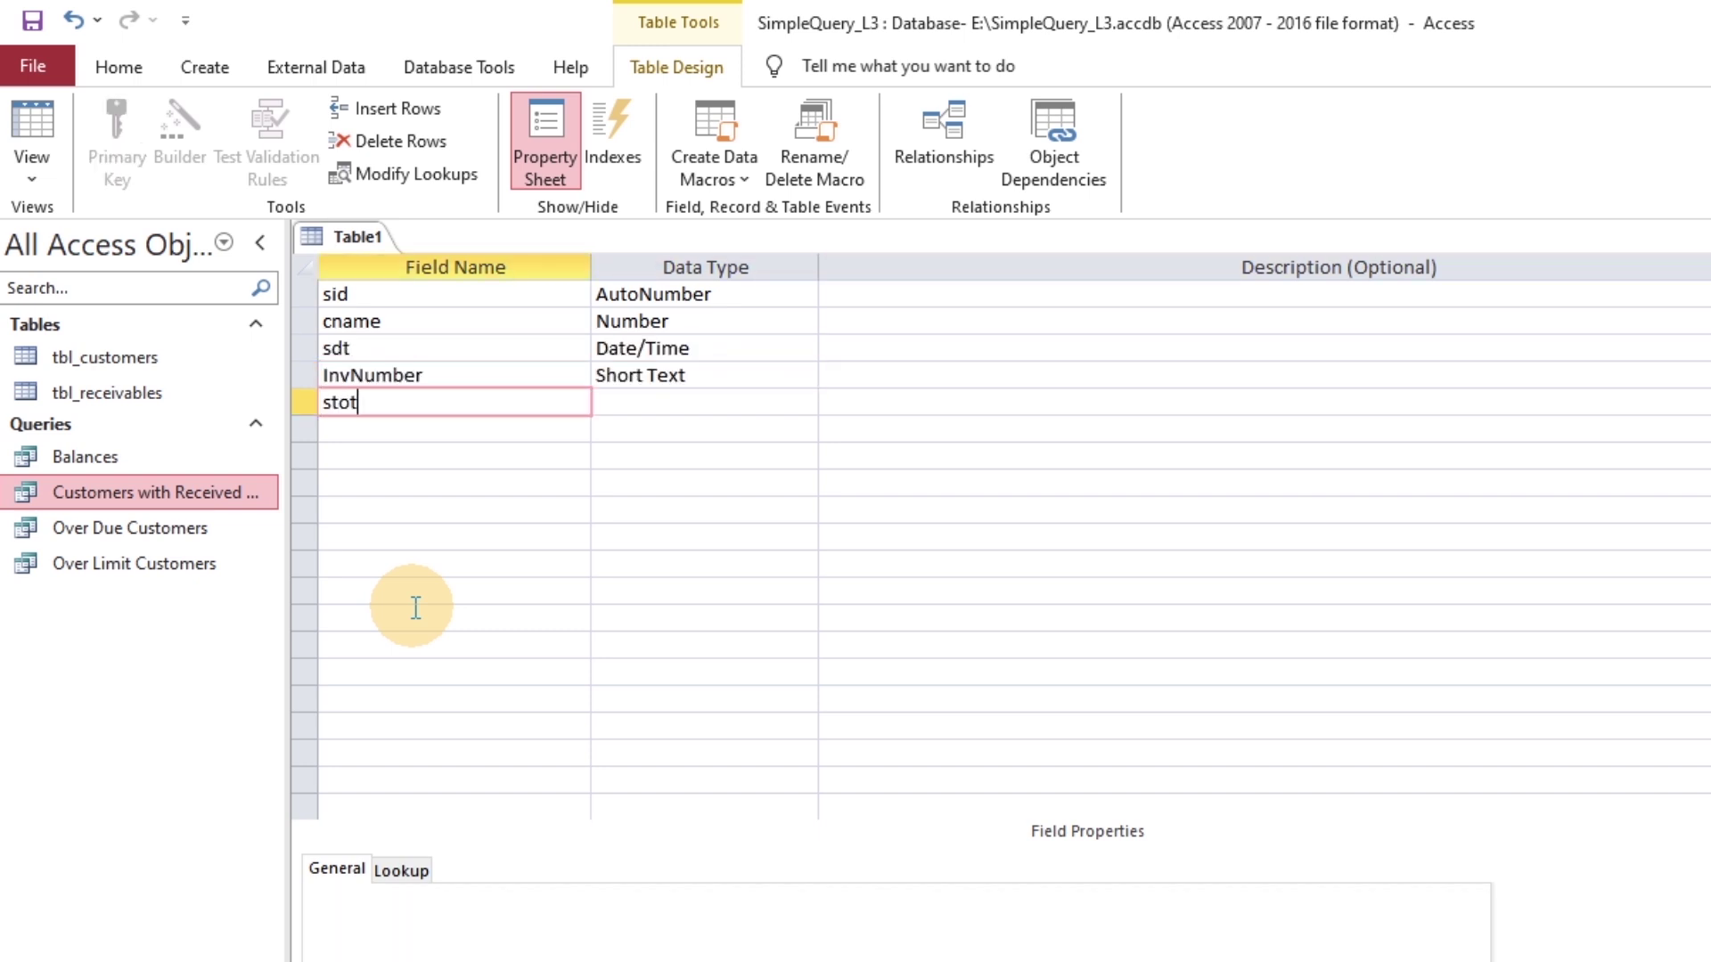
type("al")
key("Tab")
type("c")
key("Tab")
key("Tab")
type("sdiscount")
key("Tab")
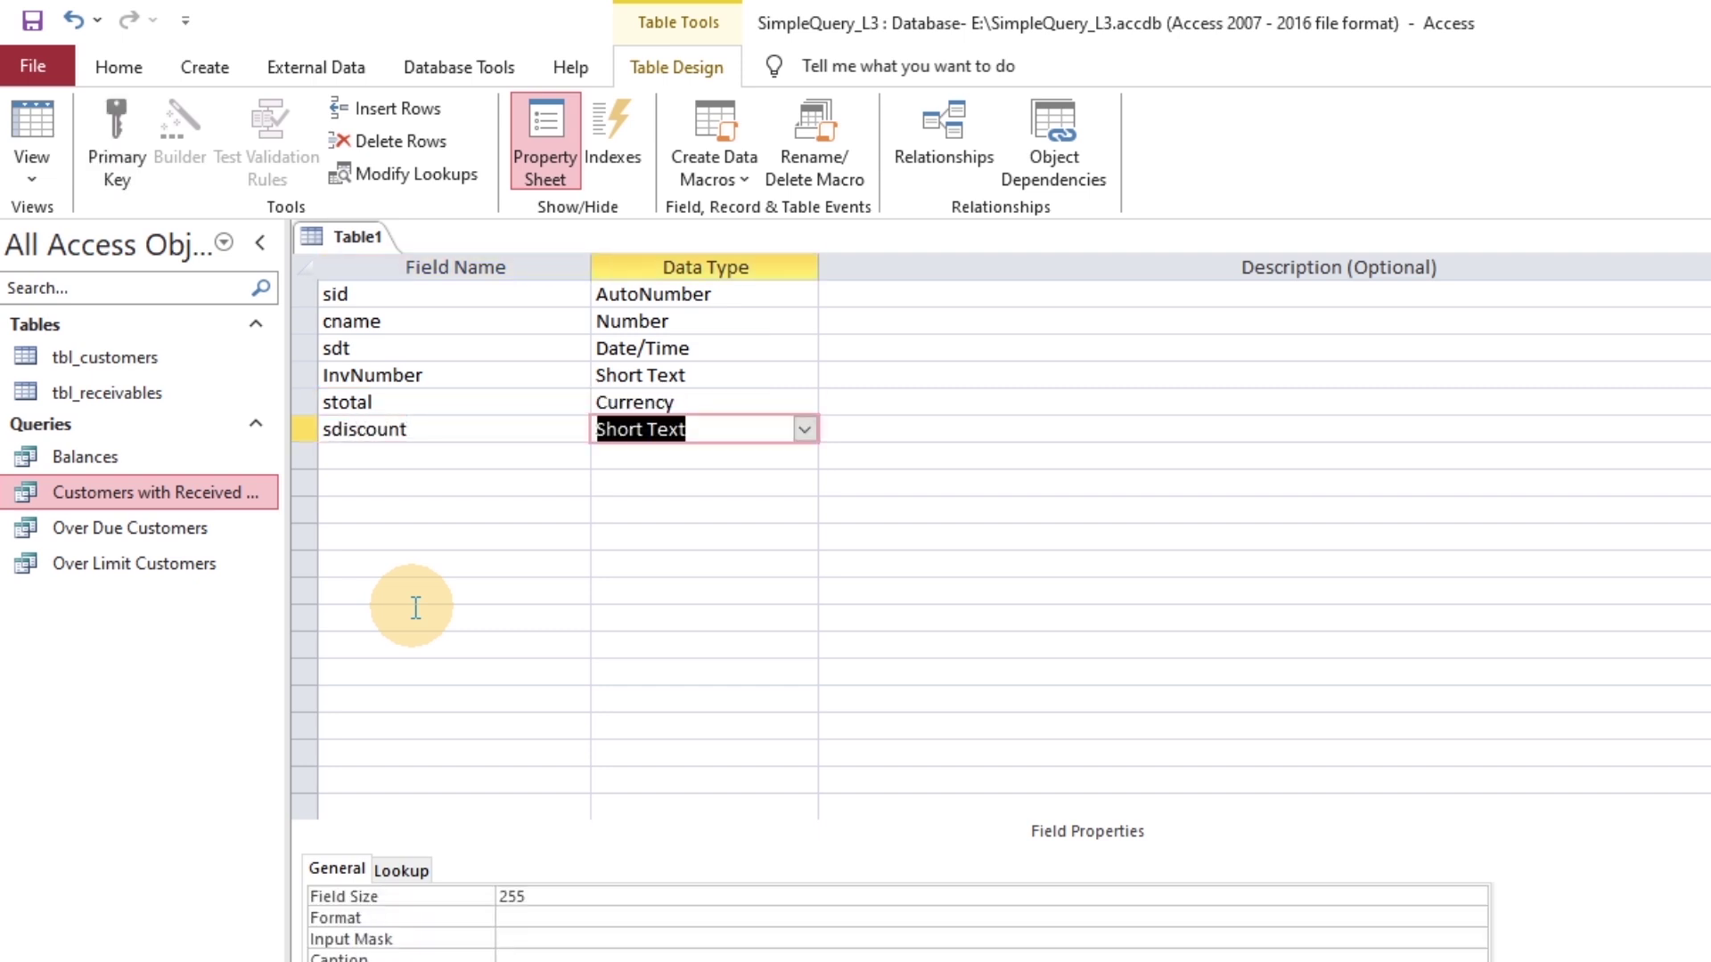
type("c")
key("Tab")
key("Tab")
- Make sid the primary key and save the table as tbl_Sales
key("ctrl+s")
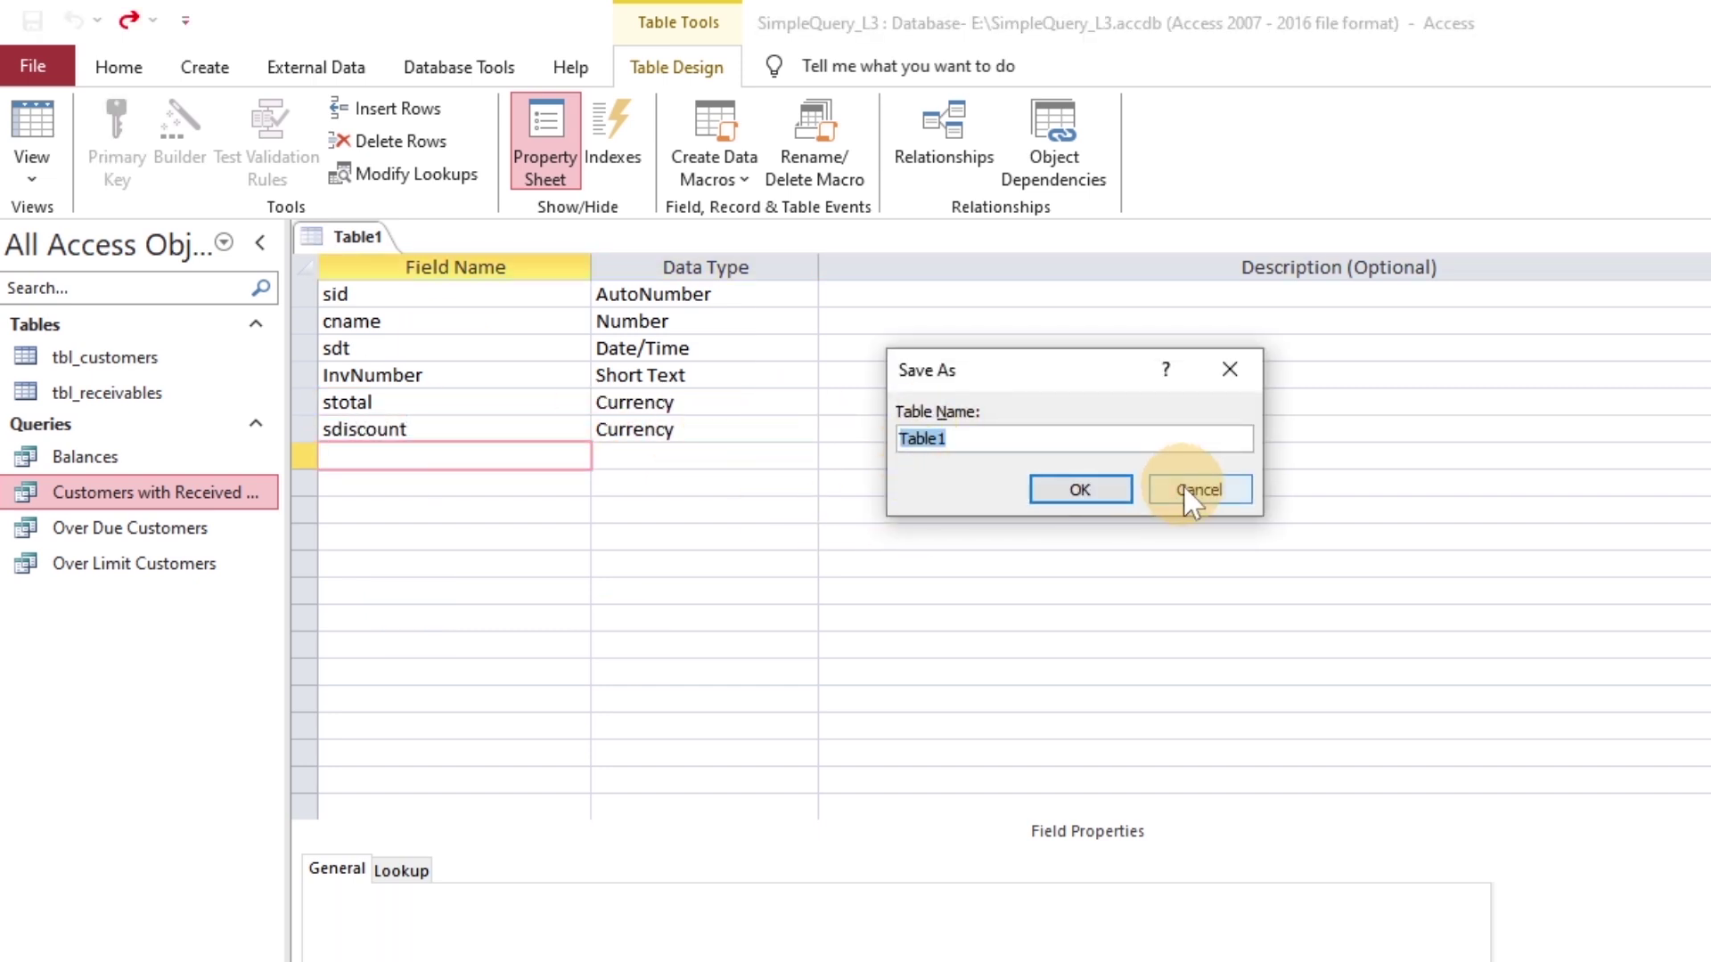
left_click(1198, 489)
left_click(347, 294)
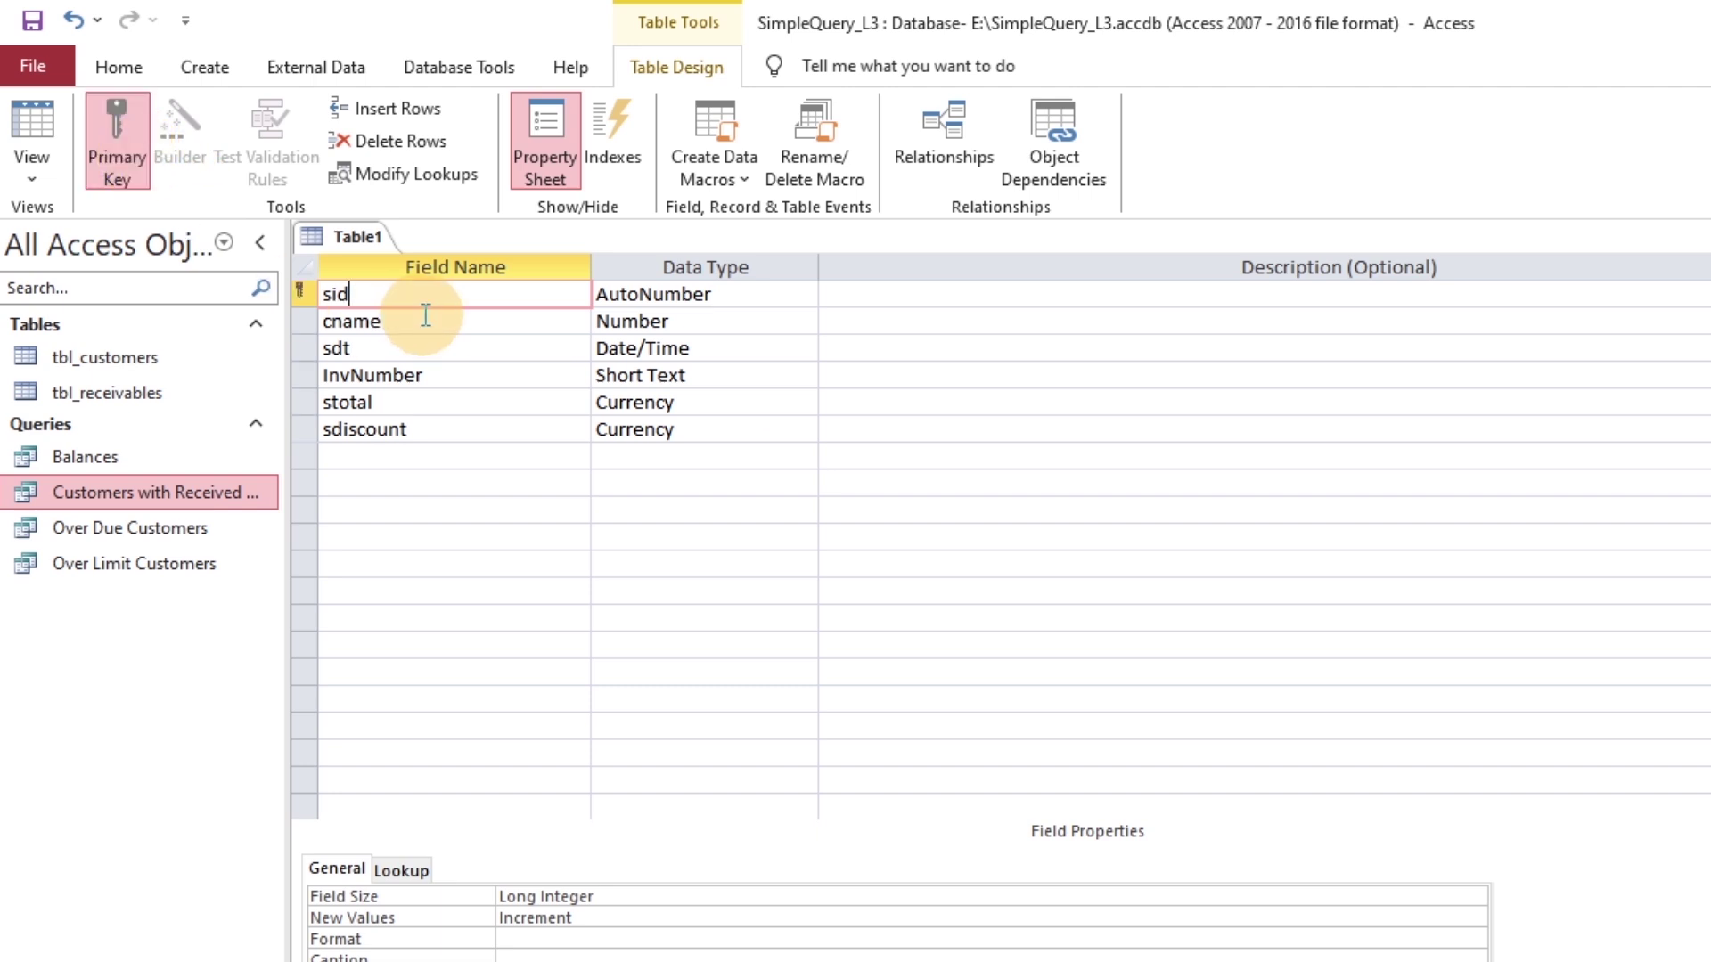
key("ctrl+s")
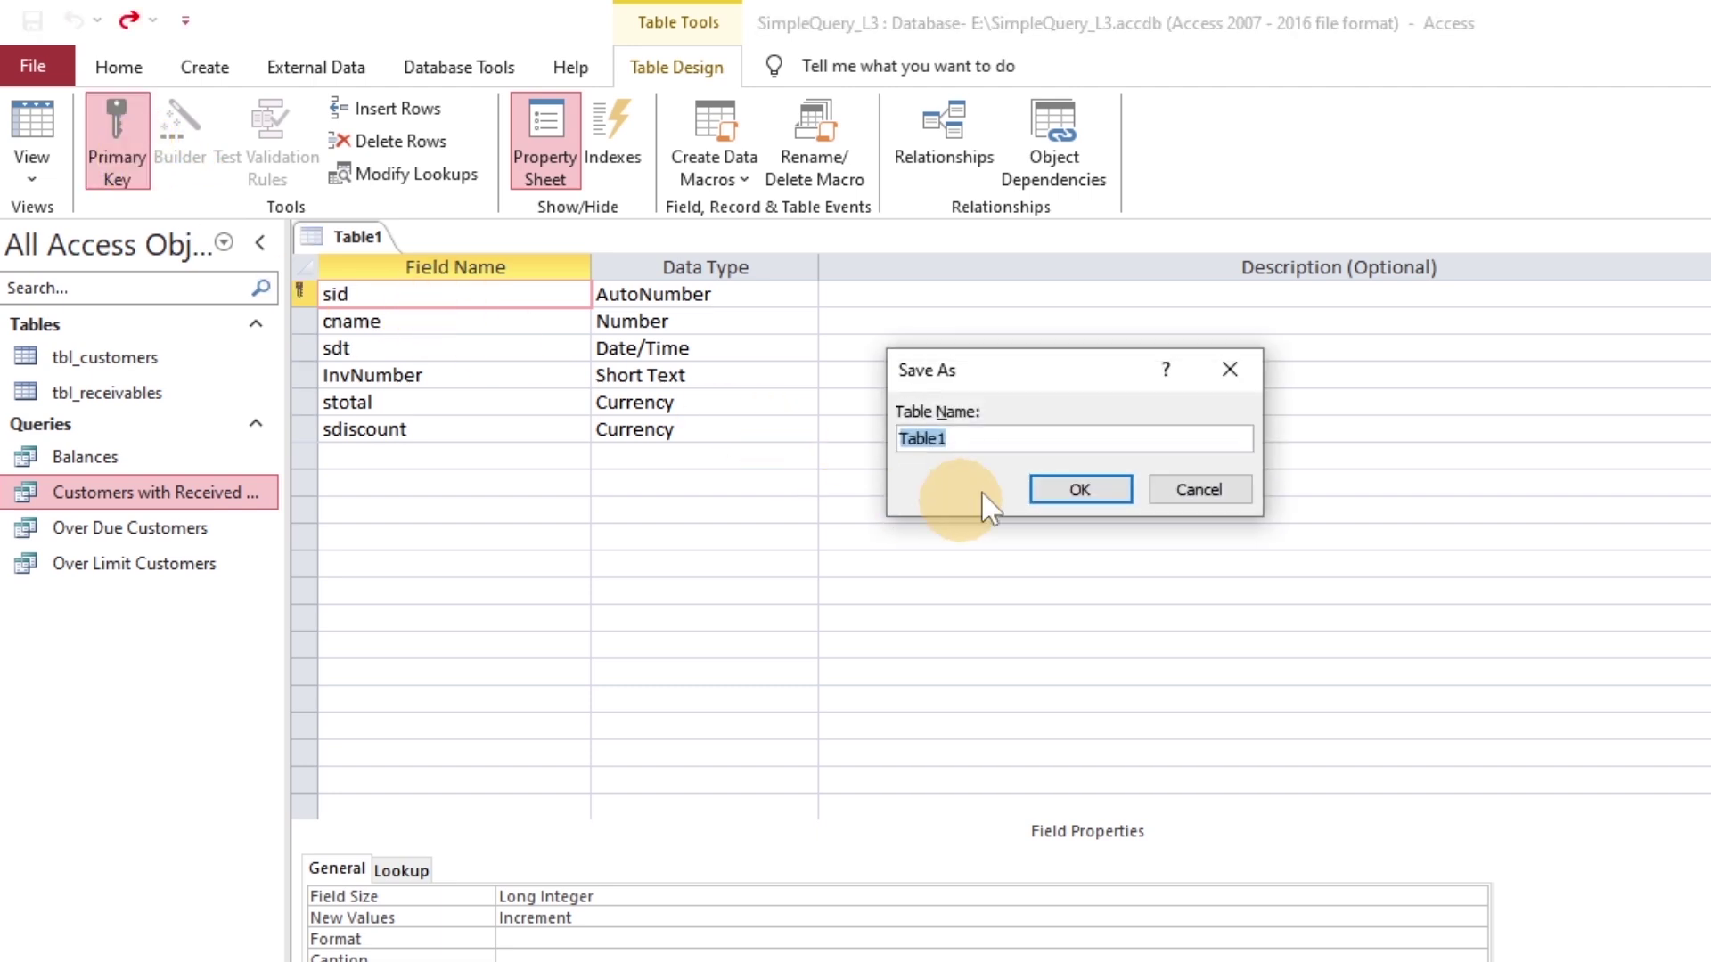
key("BackSpace")
key("BackSpace")
key("BackSpace")
key("BackSpace")
key("BackSpace")
key("BackSpace")
type("tbl_Sales")
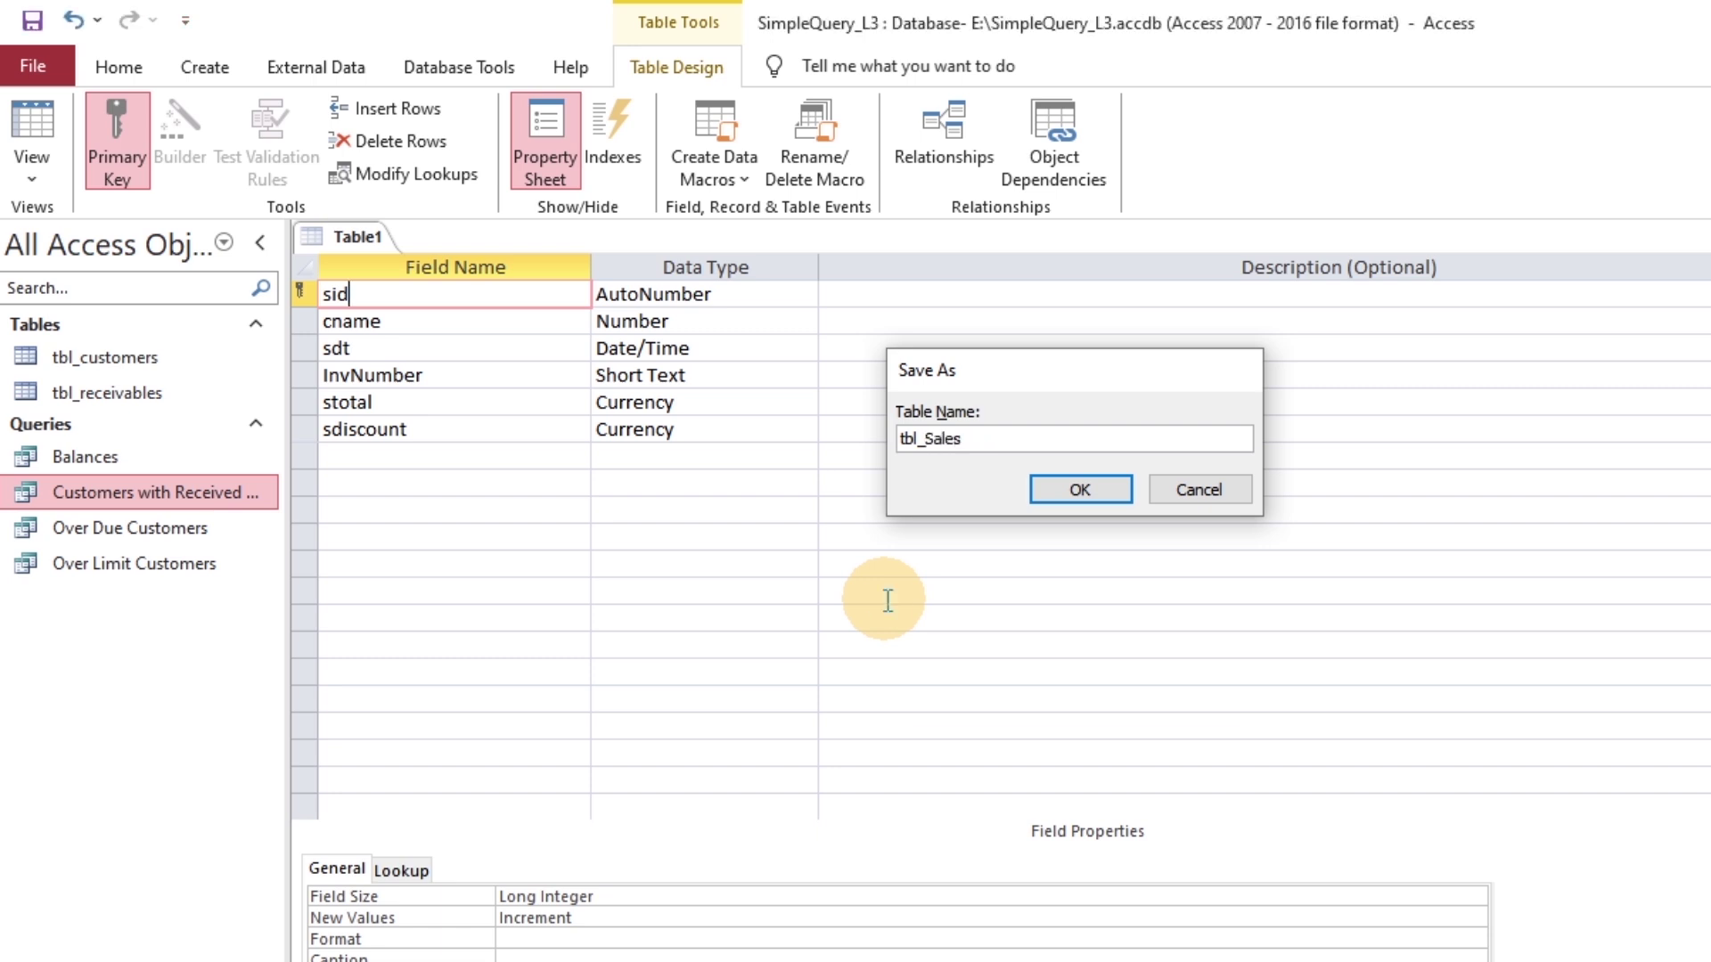
key("Return")
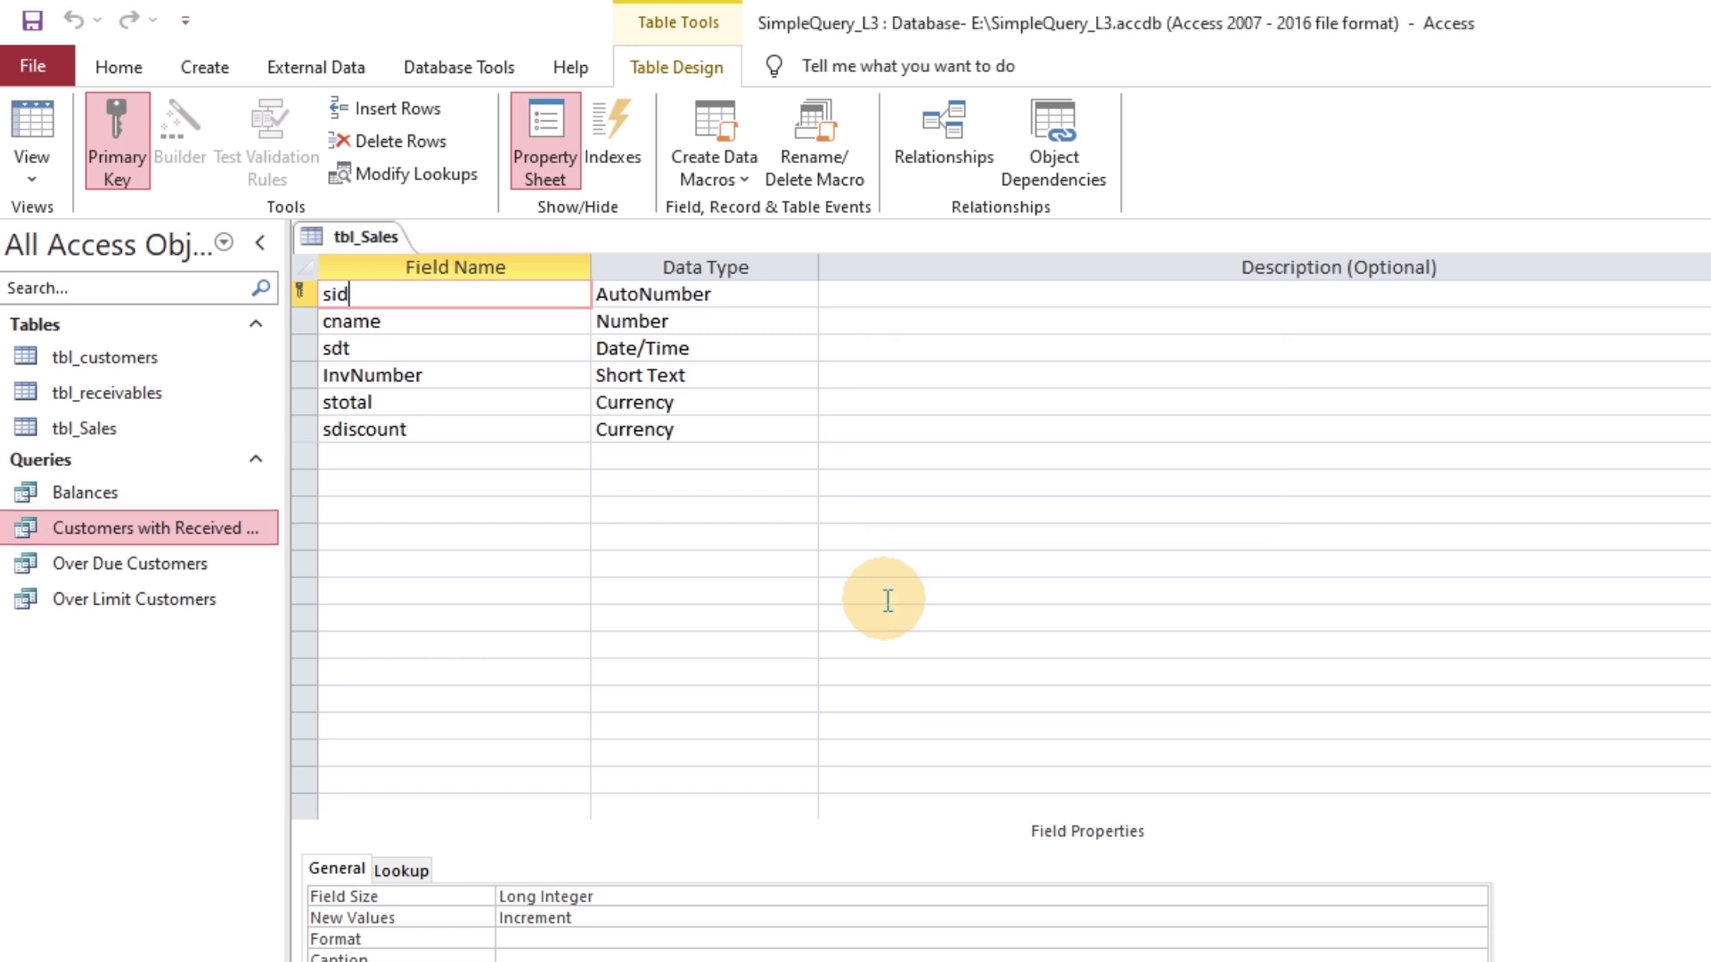
- Make cnet a Calculated field with the expression [stotal]-[sdiscount]
left_click(665, 429)
left_click(491, 450)
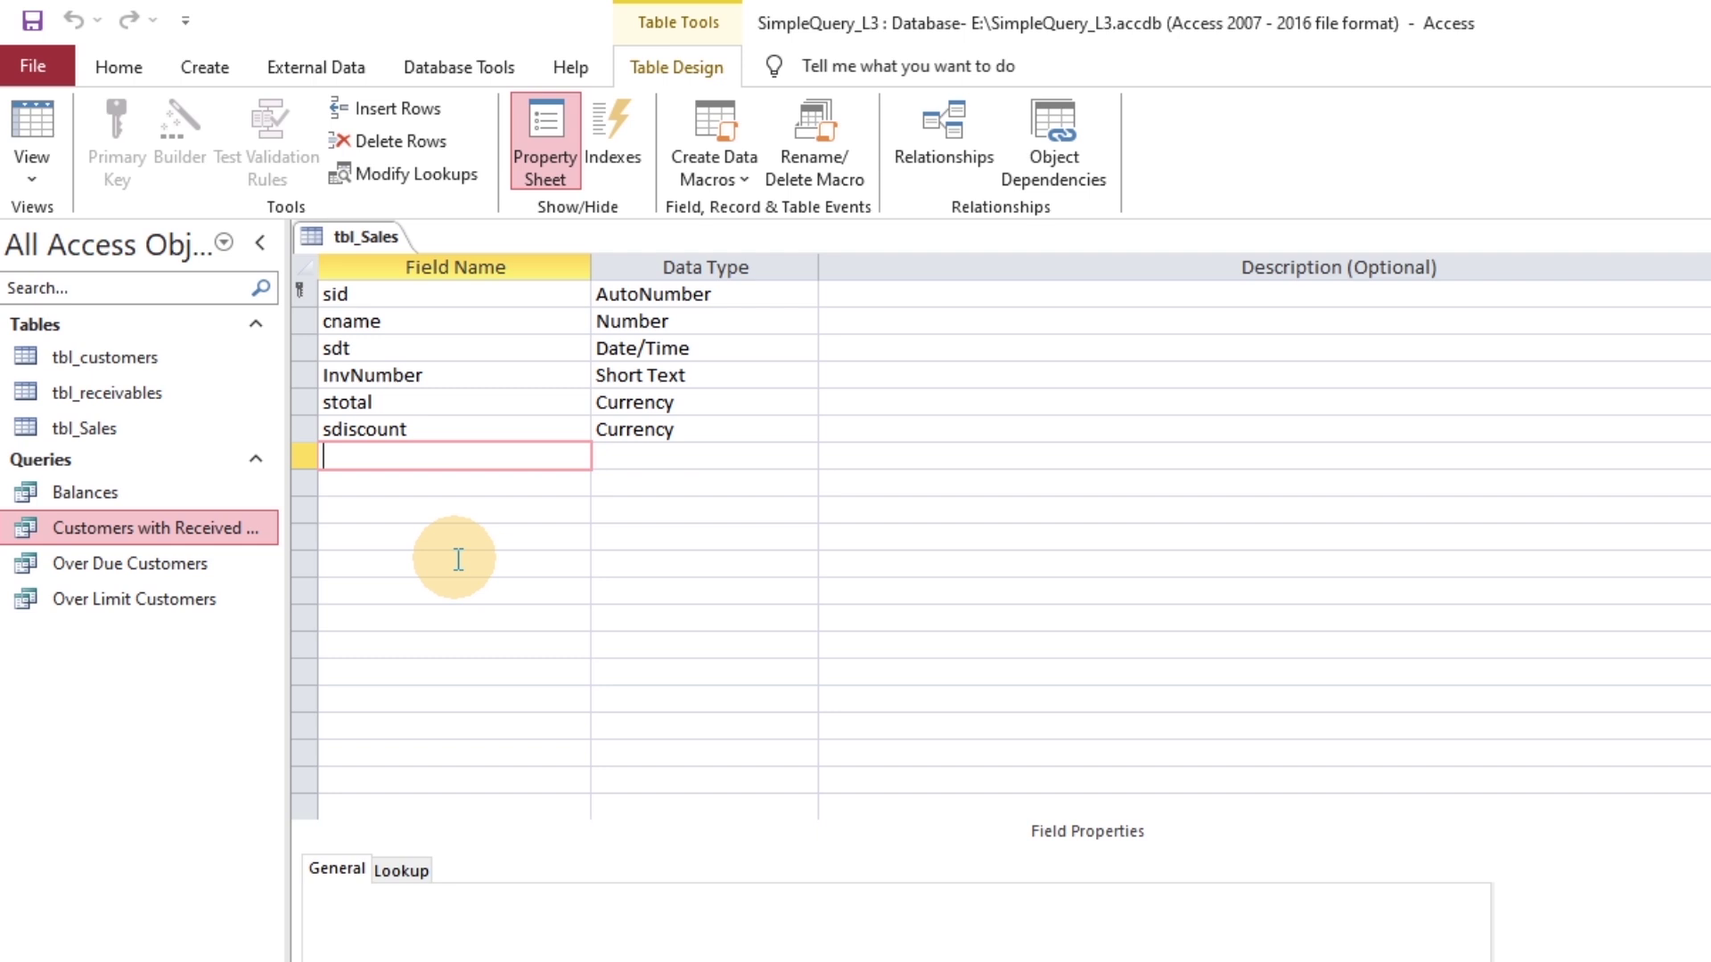
key("Tab")
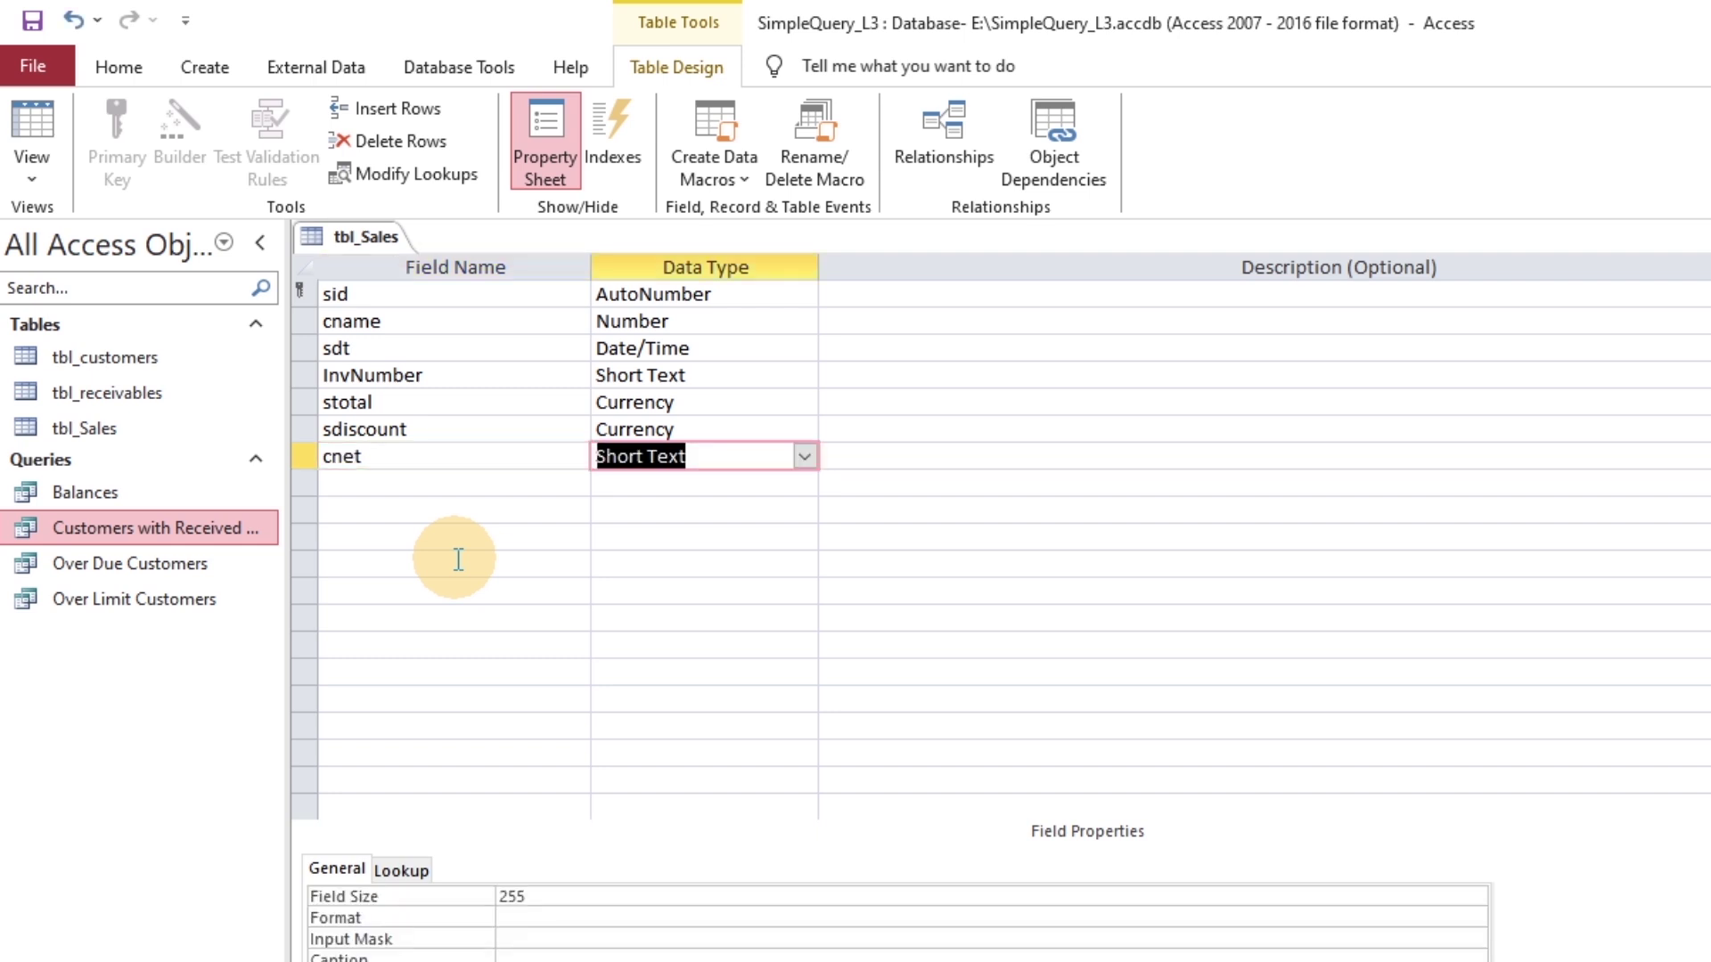
key("Return")
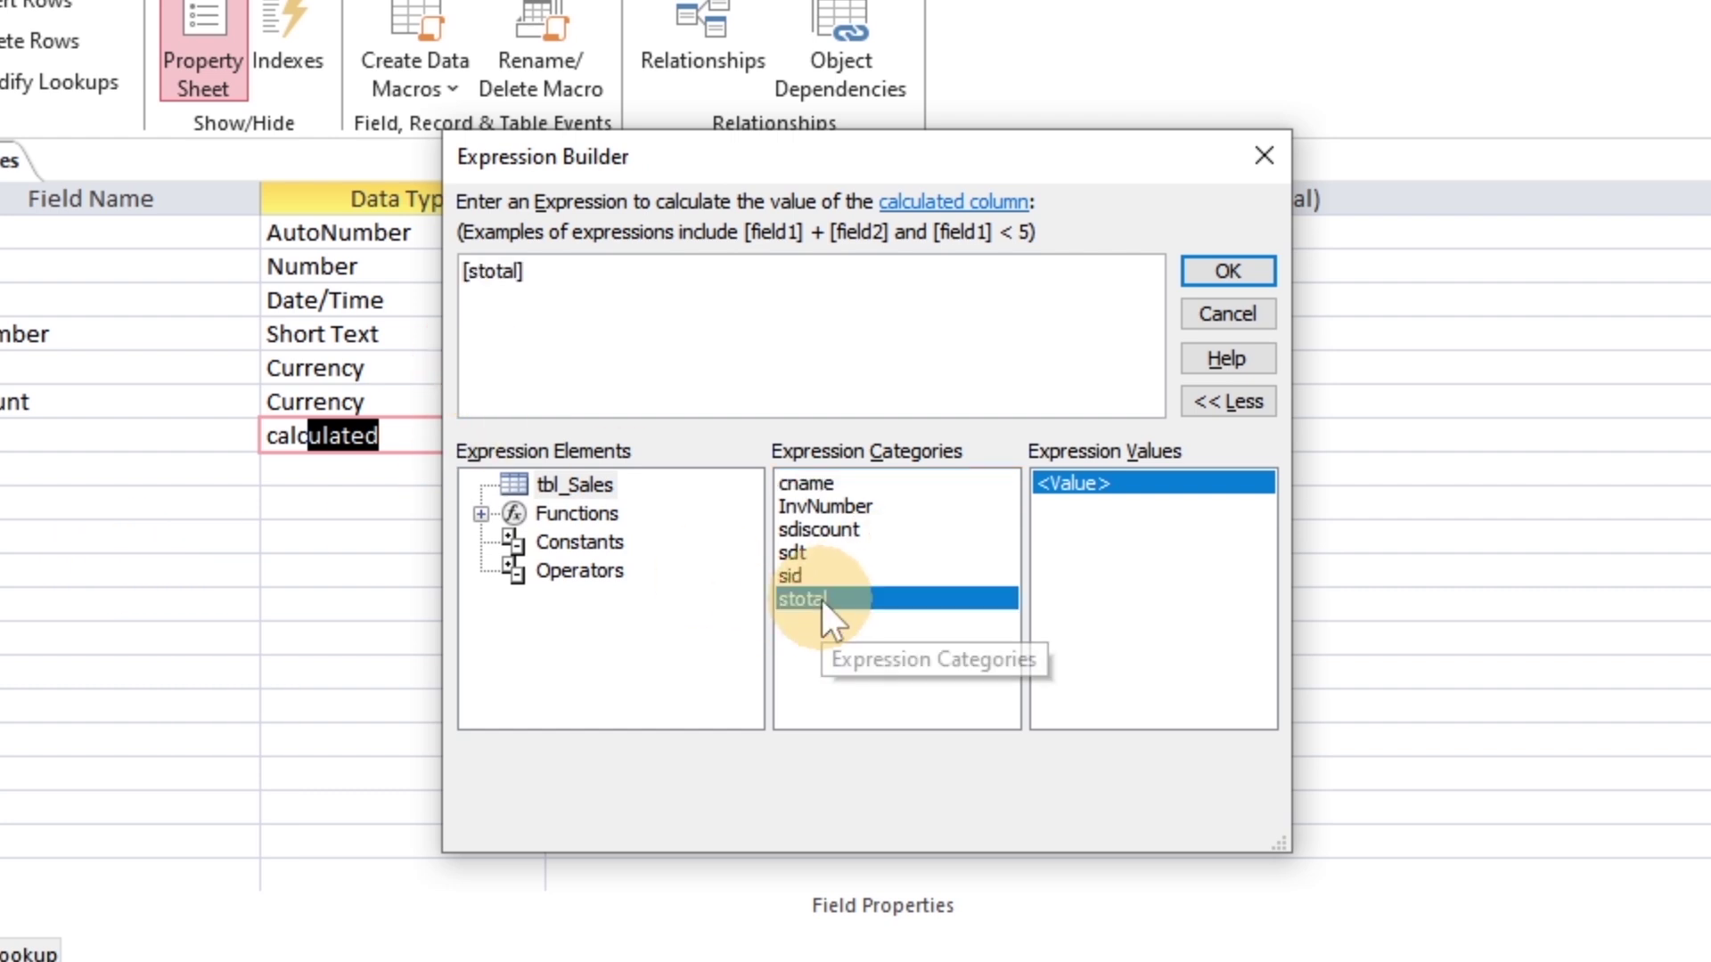
type("-")
double_click(828, 531)
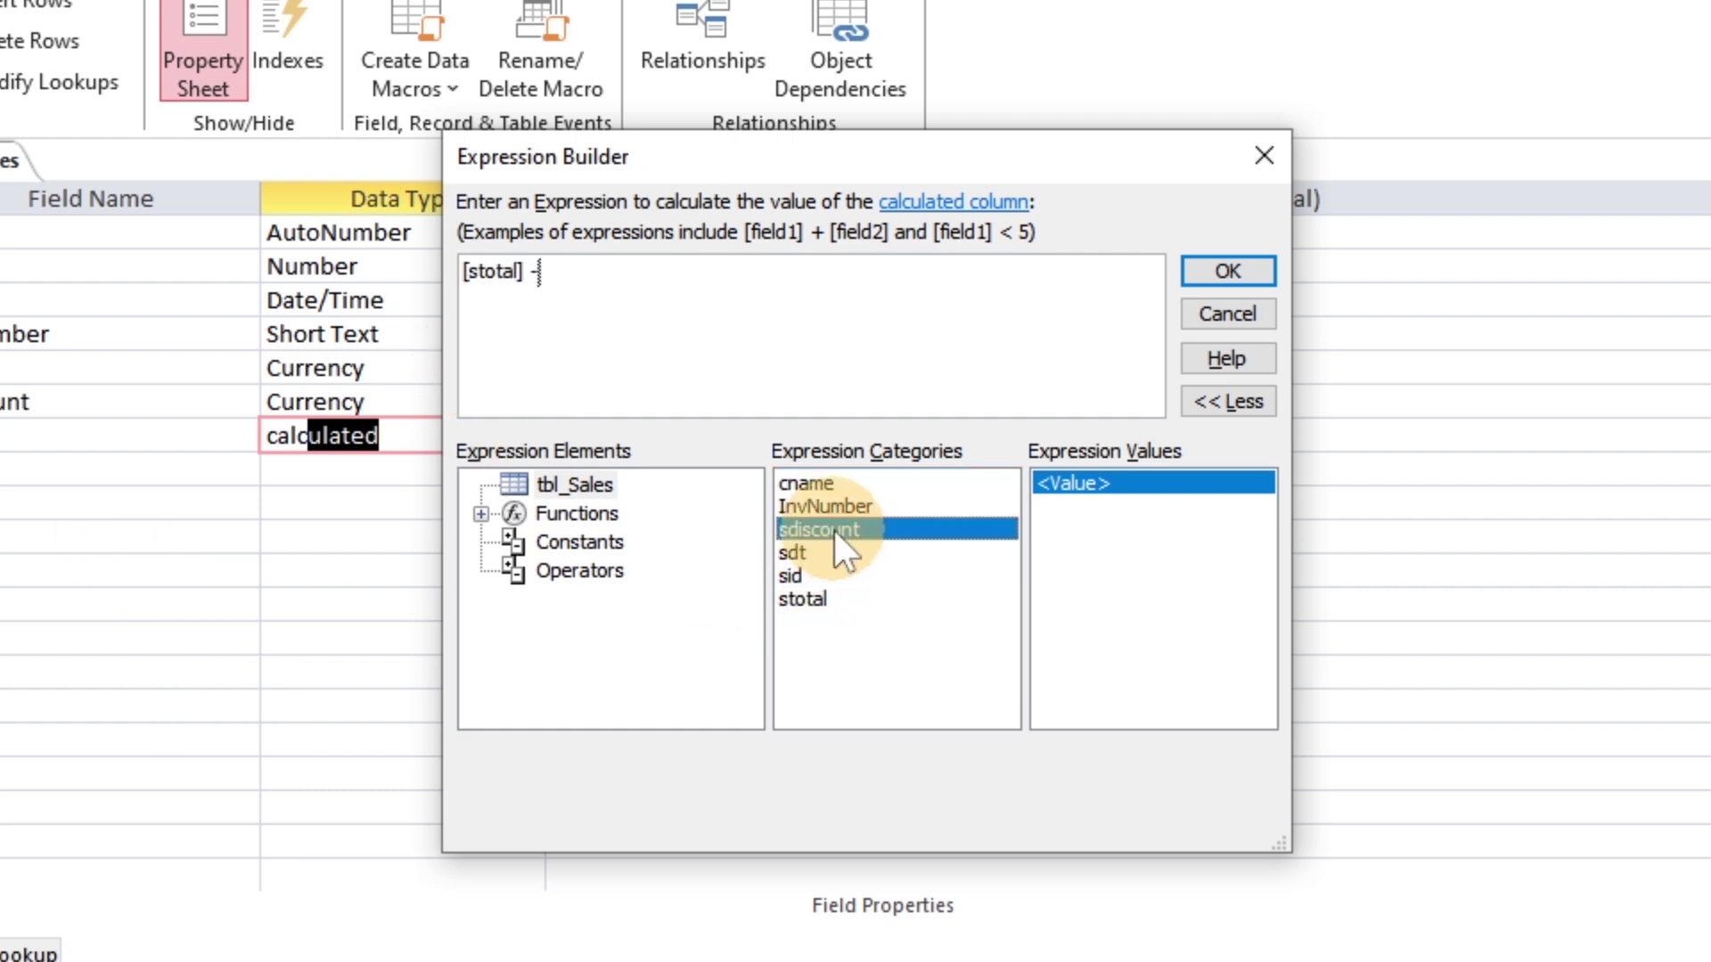
left_click(1251, 274)
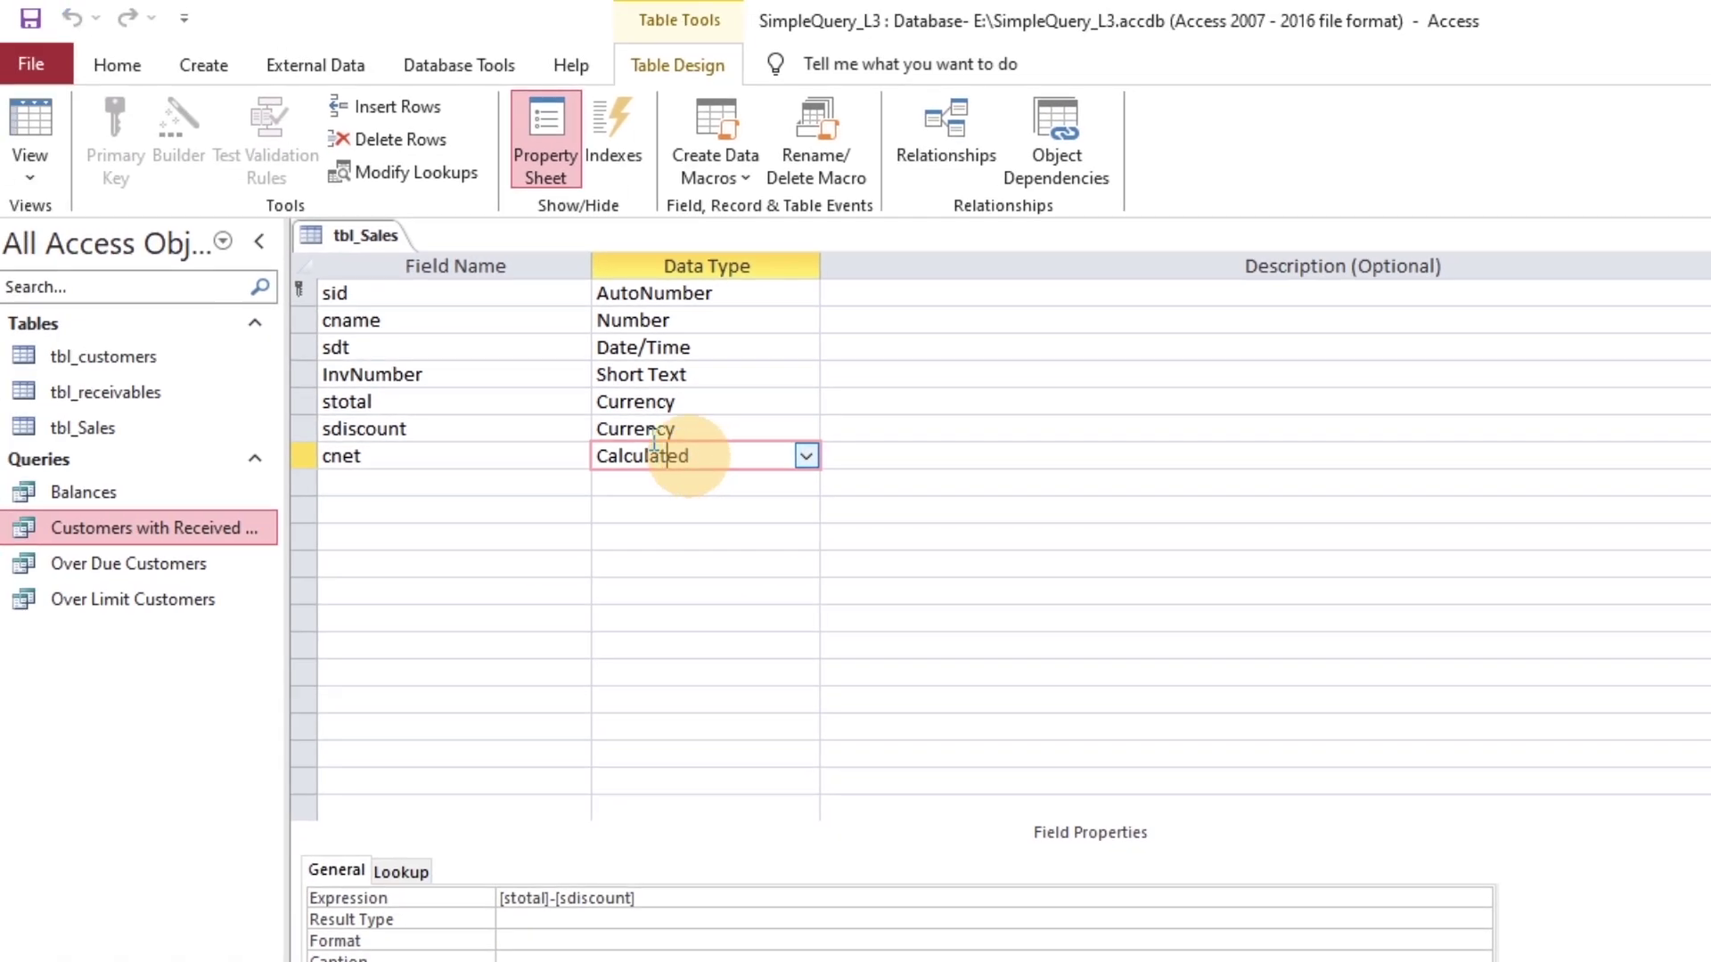
- Check tbl_Sales in Datasheet view, then return to Design view
left_click(57, 138)
left_click(625, 294)
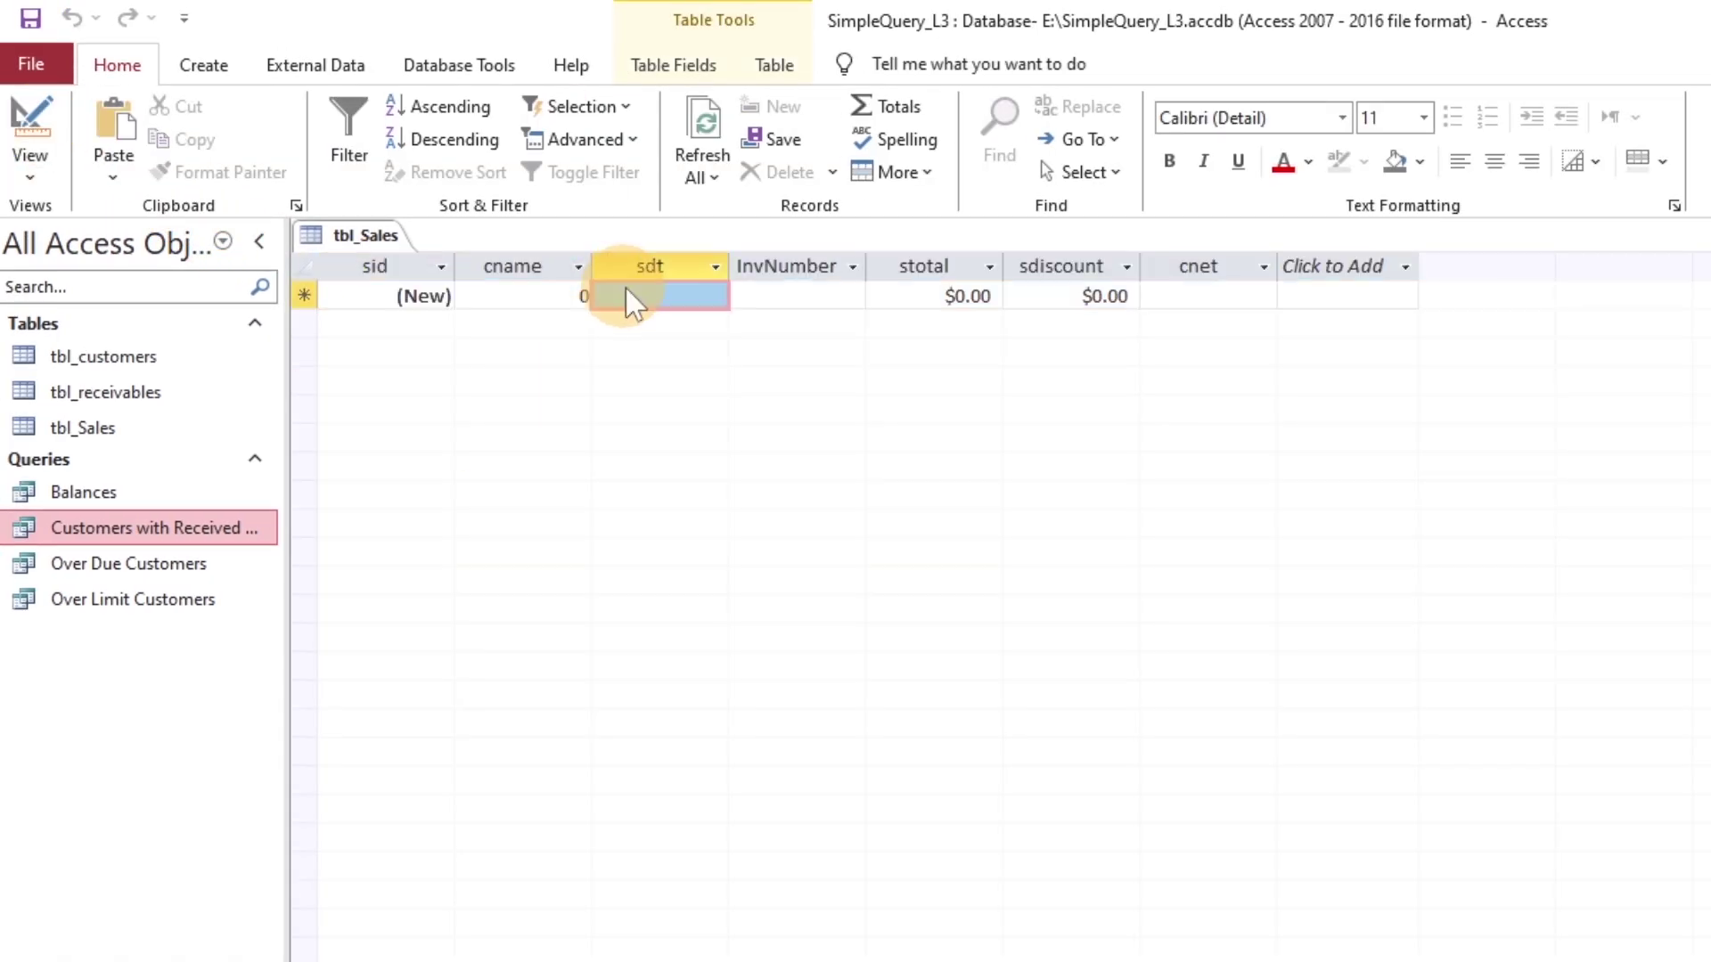
left_click(800, 298)
key("Tab")
left_click(538, 294)
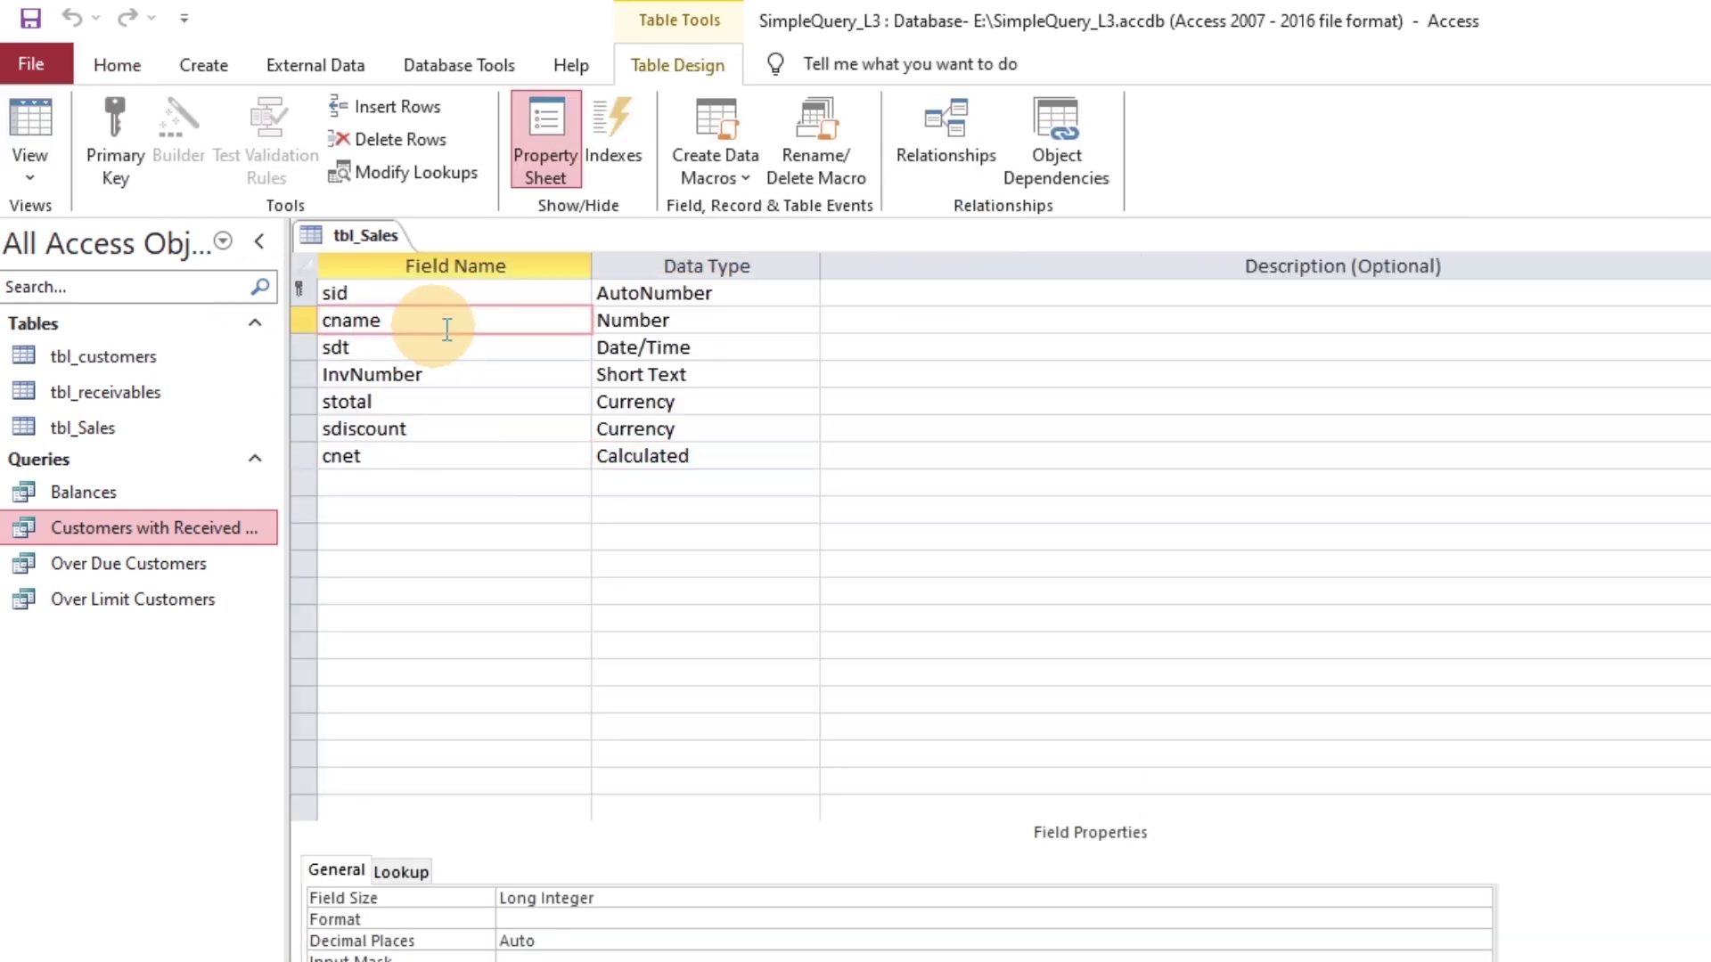
- Run the Lookup Wizard on cname using tbl_customers' customer fields, and save the table
left_click(772, 321)
left_click(806, 321)
left_click(782, 693)
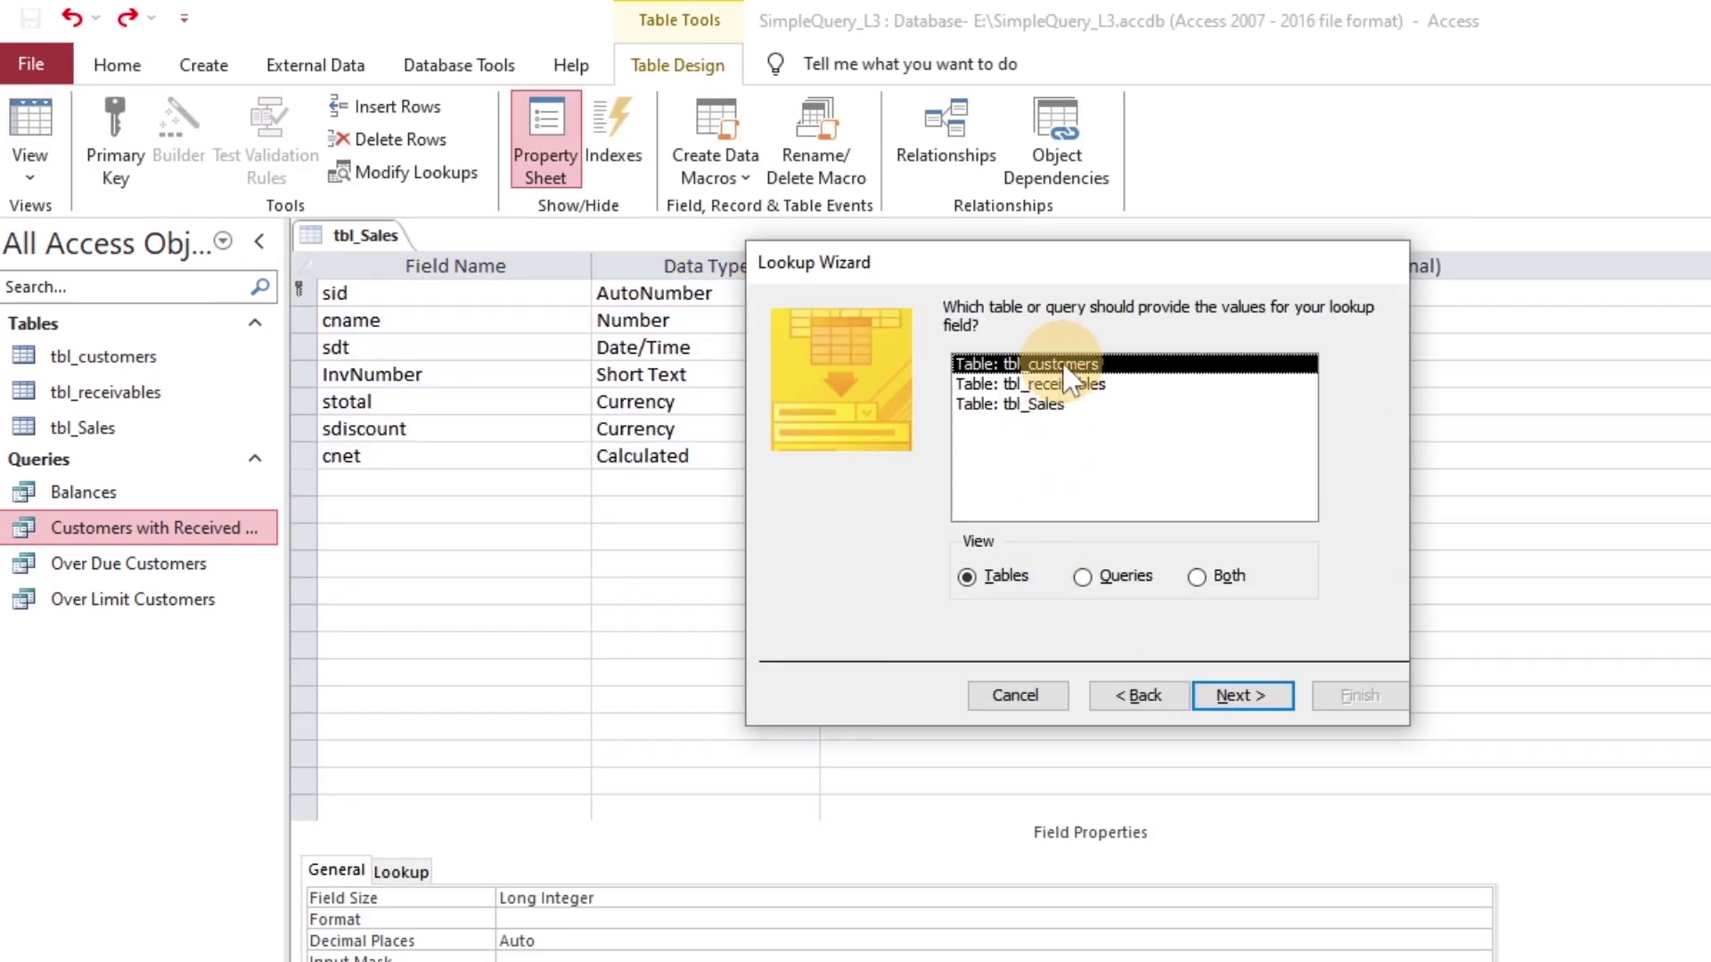
left_click(1242, 695)
left_click(1039, 505)
left_click(1039, 504)
left_click(1039, 504)
left_click(1242, 695)
left_click(1242, 695)
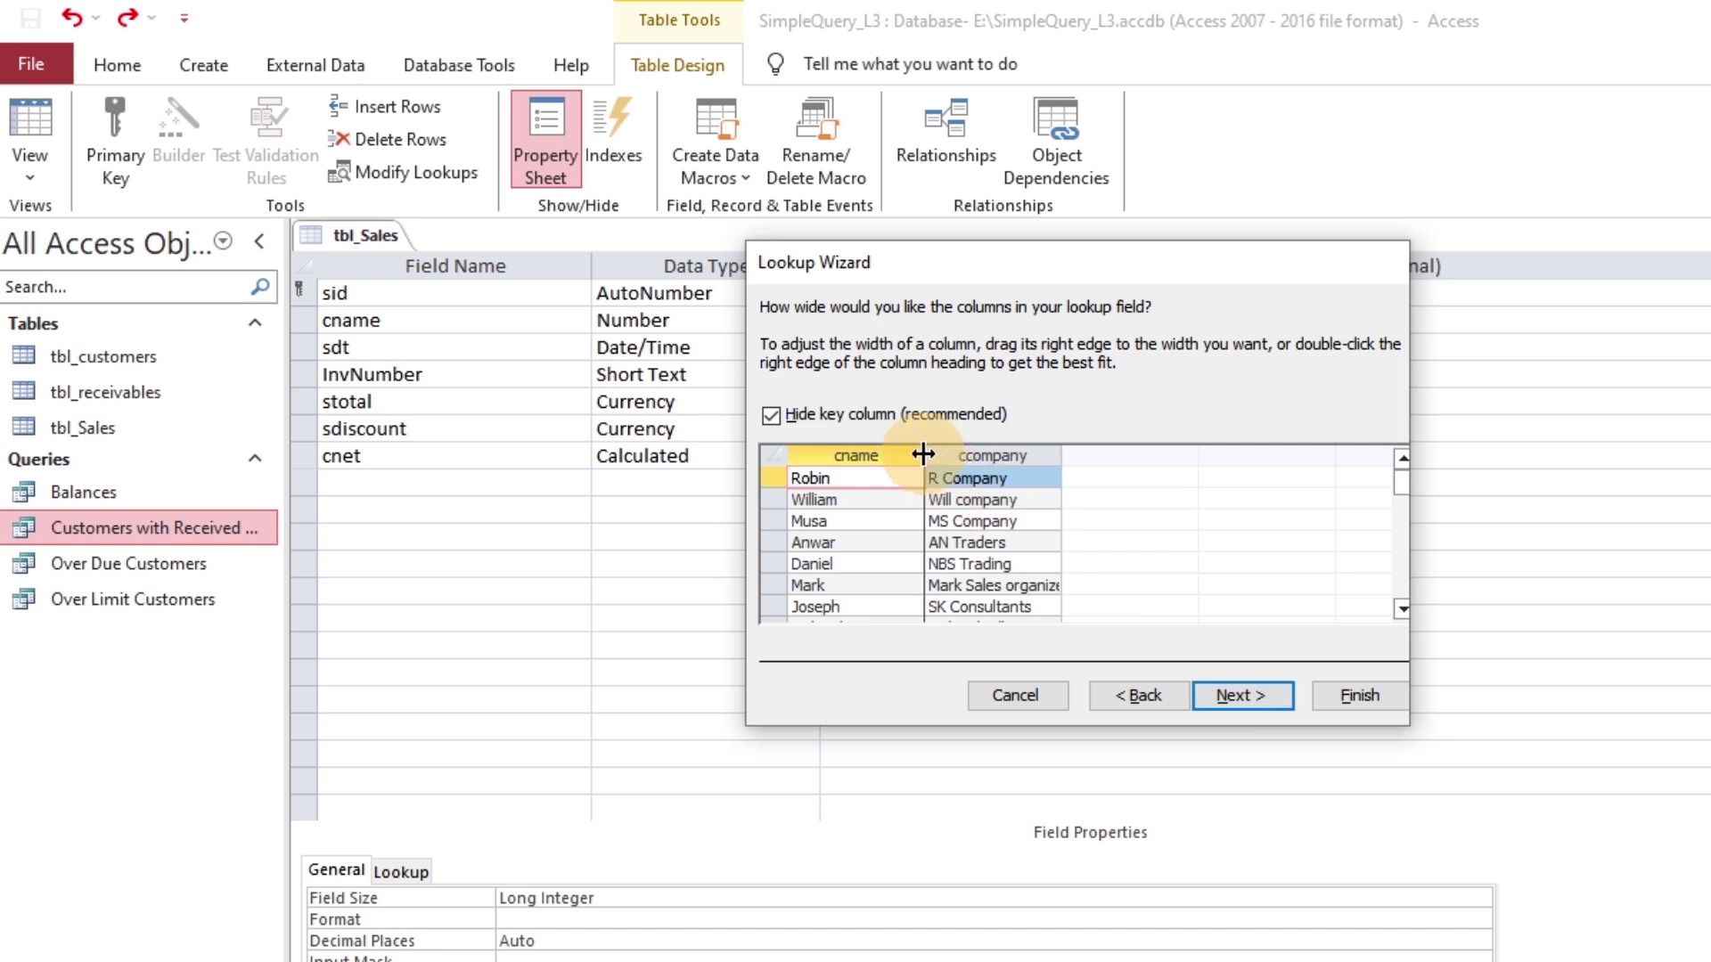
left_click(1242, 695)
left_click(1358, 695)
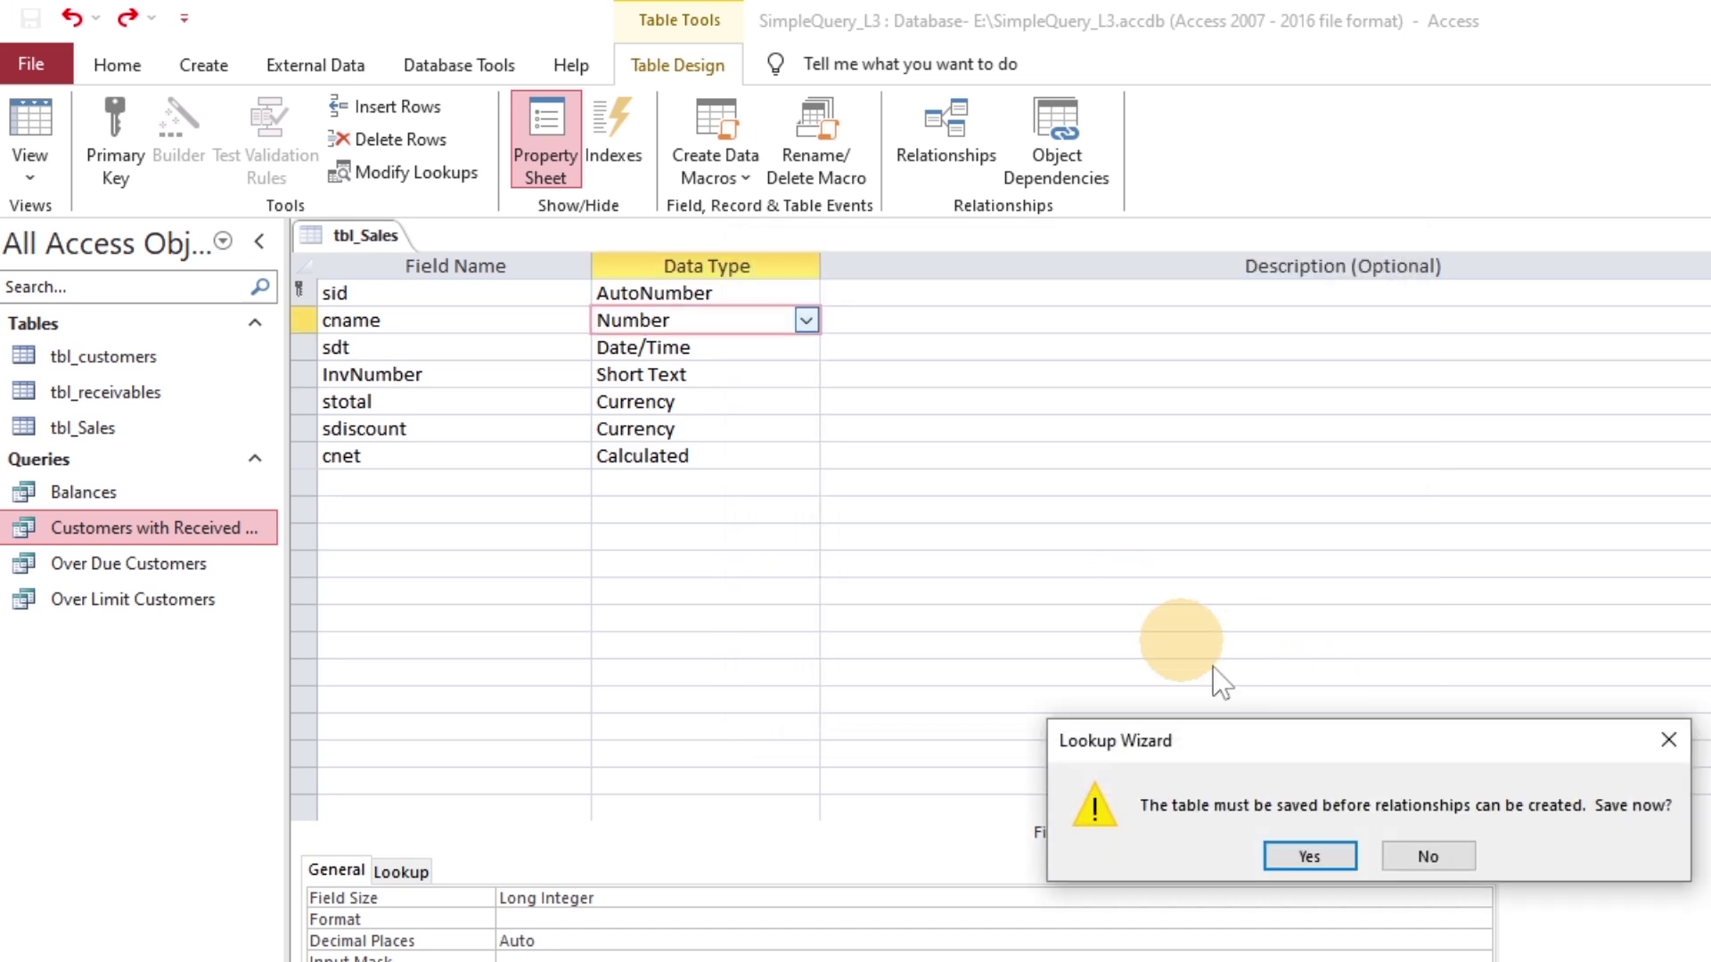
left_click(1303, 857)
left_click(53, 126)
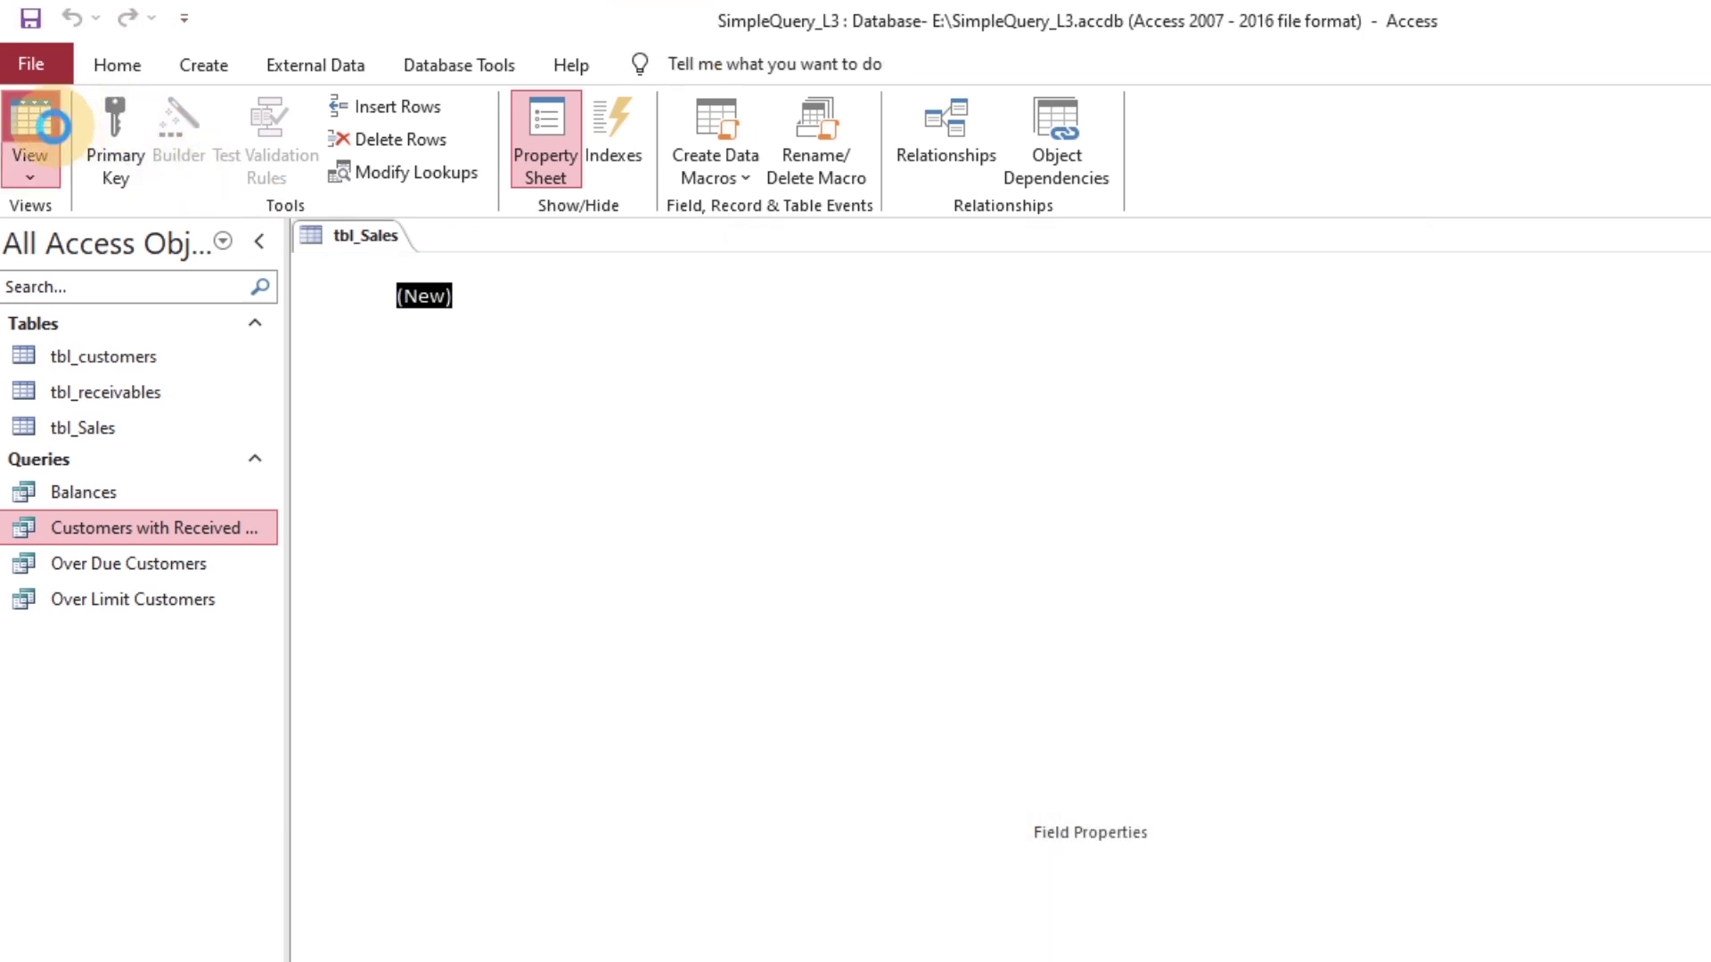
- Start the first sale with a customer, date 12/21/2023 and invoice number 1234
left_click(548, 285)
left_click(577, 296)
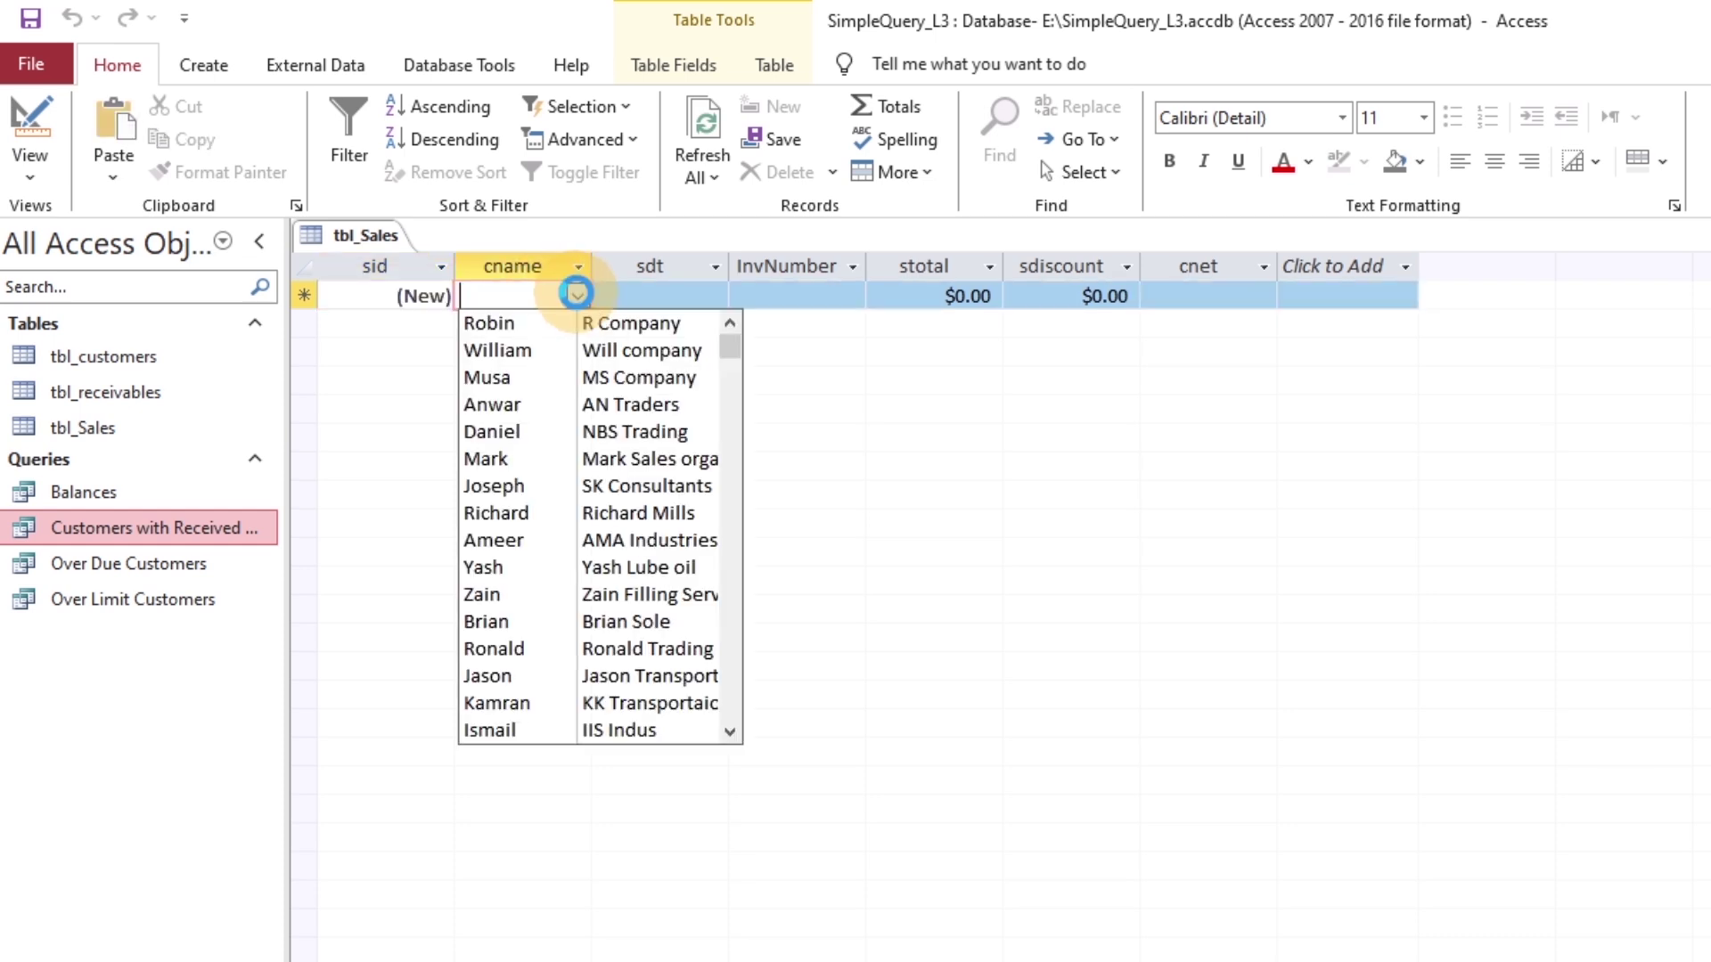
left_click(534, 621)
left_click(718, 296)
left_click(742, 295)
left_click(659, 445)
left_click(783, 295)
type("1234")
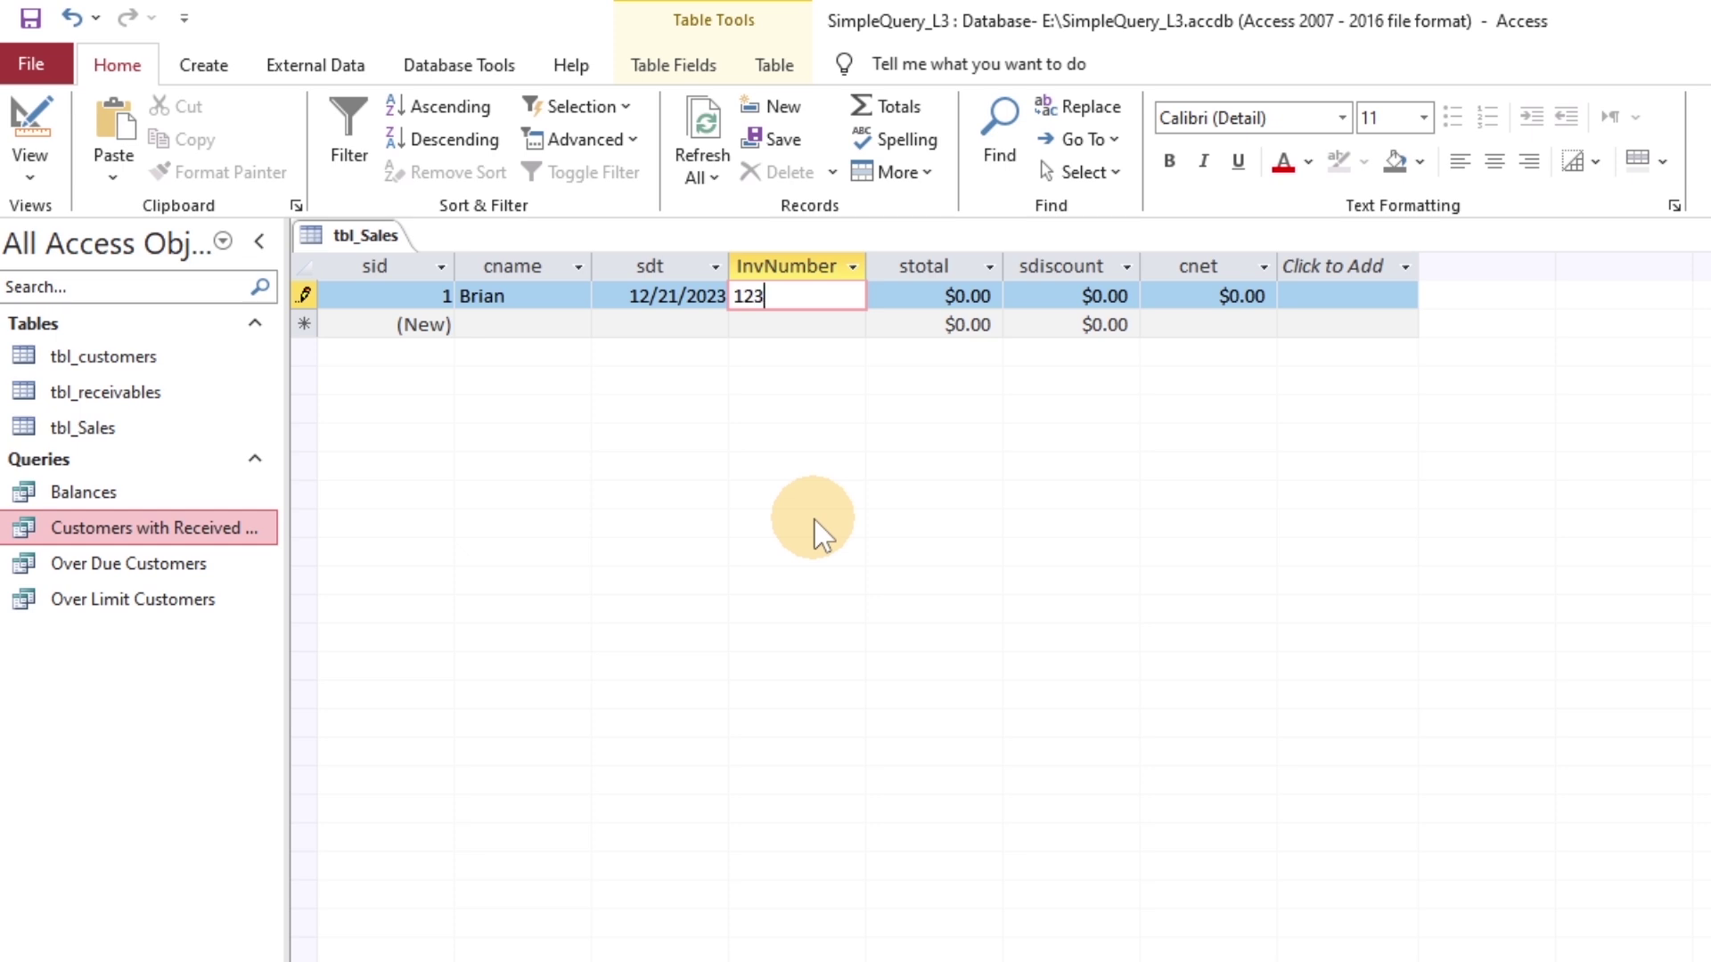
key("Tab")
- In Design view, give stotal Standard format with 2 decimal places
right_click(340, 252)
left_click(388, 361)
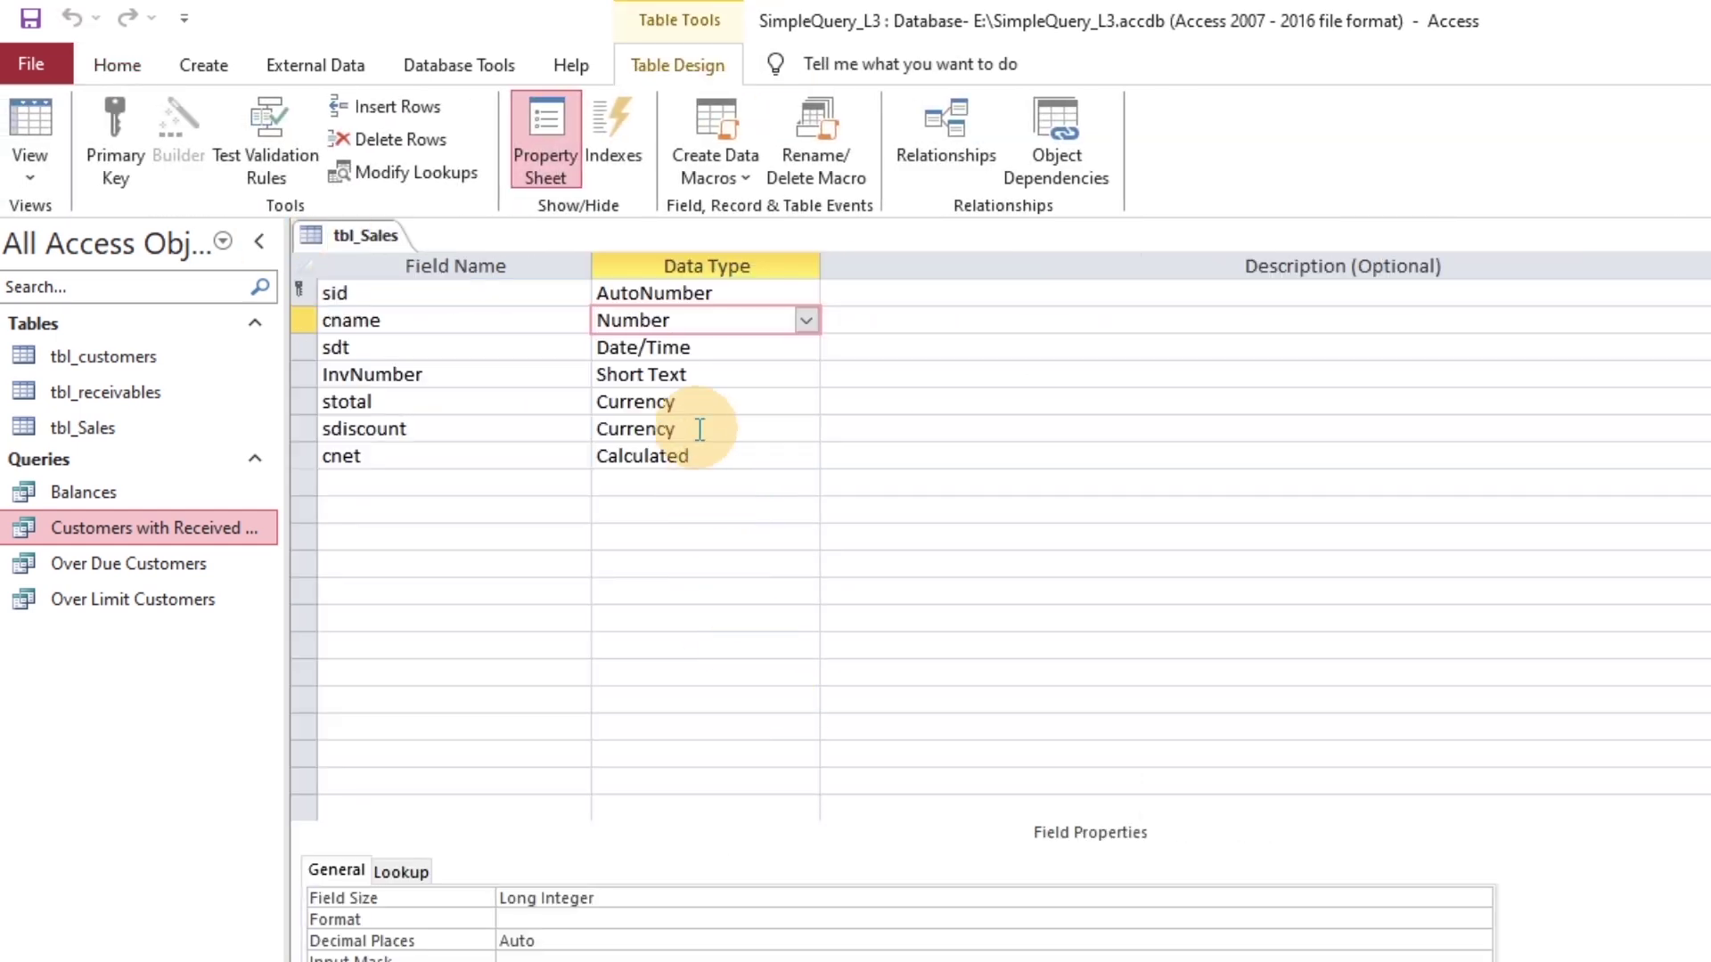
left_click(1477, 898)
key("Down")
key("Down")
key("Down")
key("Return")
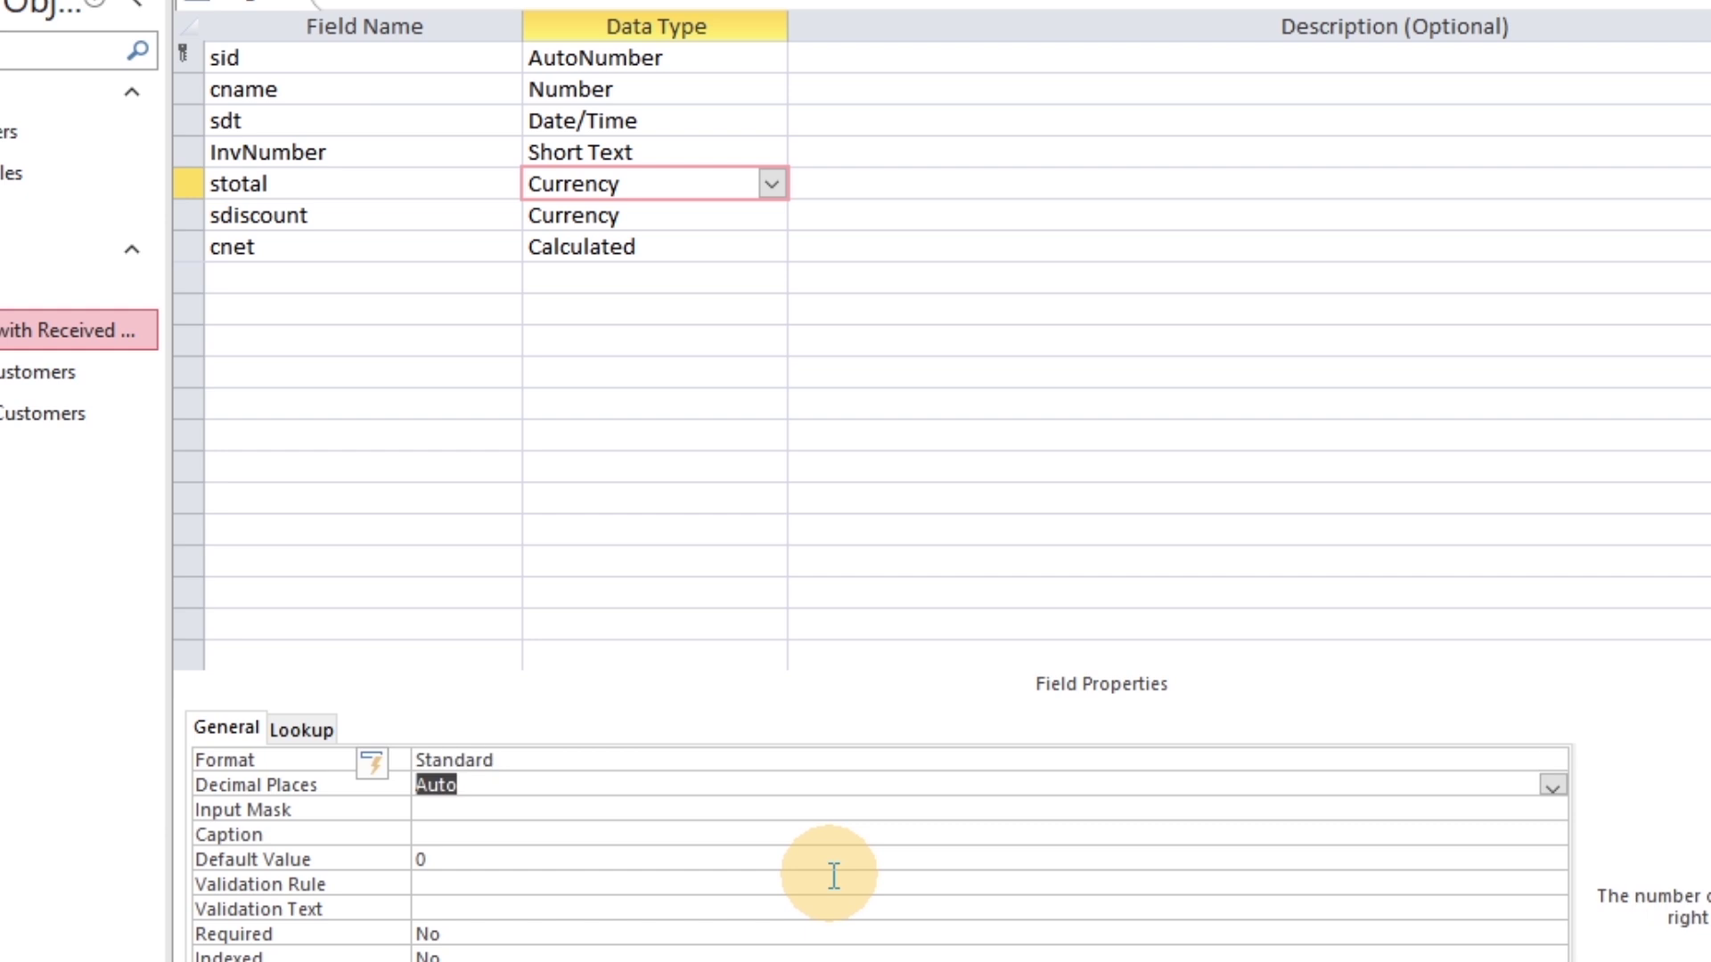
type("2")
key("Return")
- Set sdiscount to Standard format, and cnet to a Currency result with Standard format and 2 decimals
left_click(699, 216)
left_click(1552, 760)
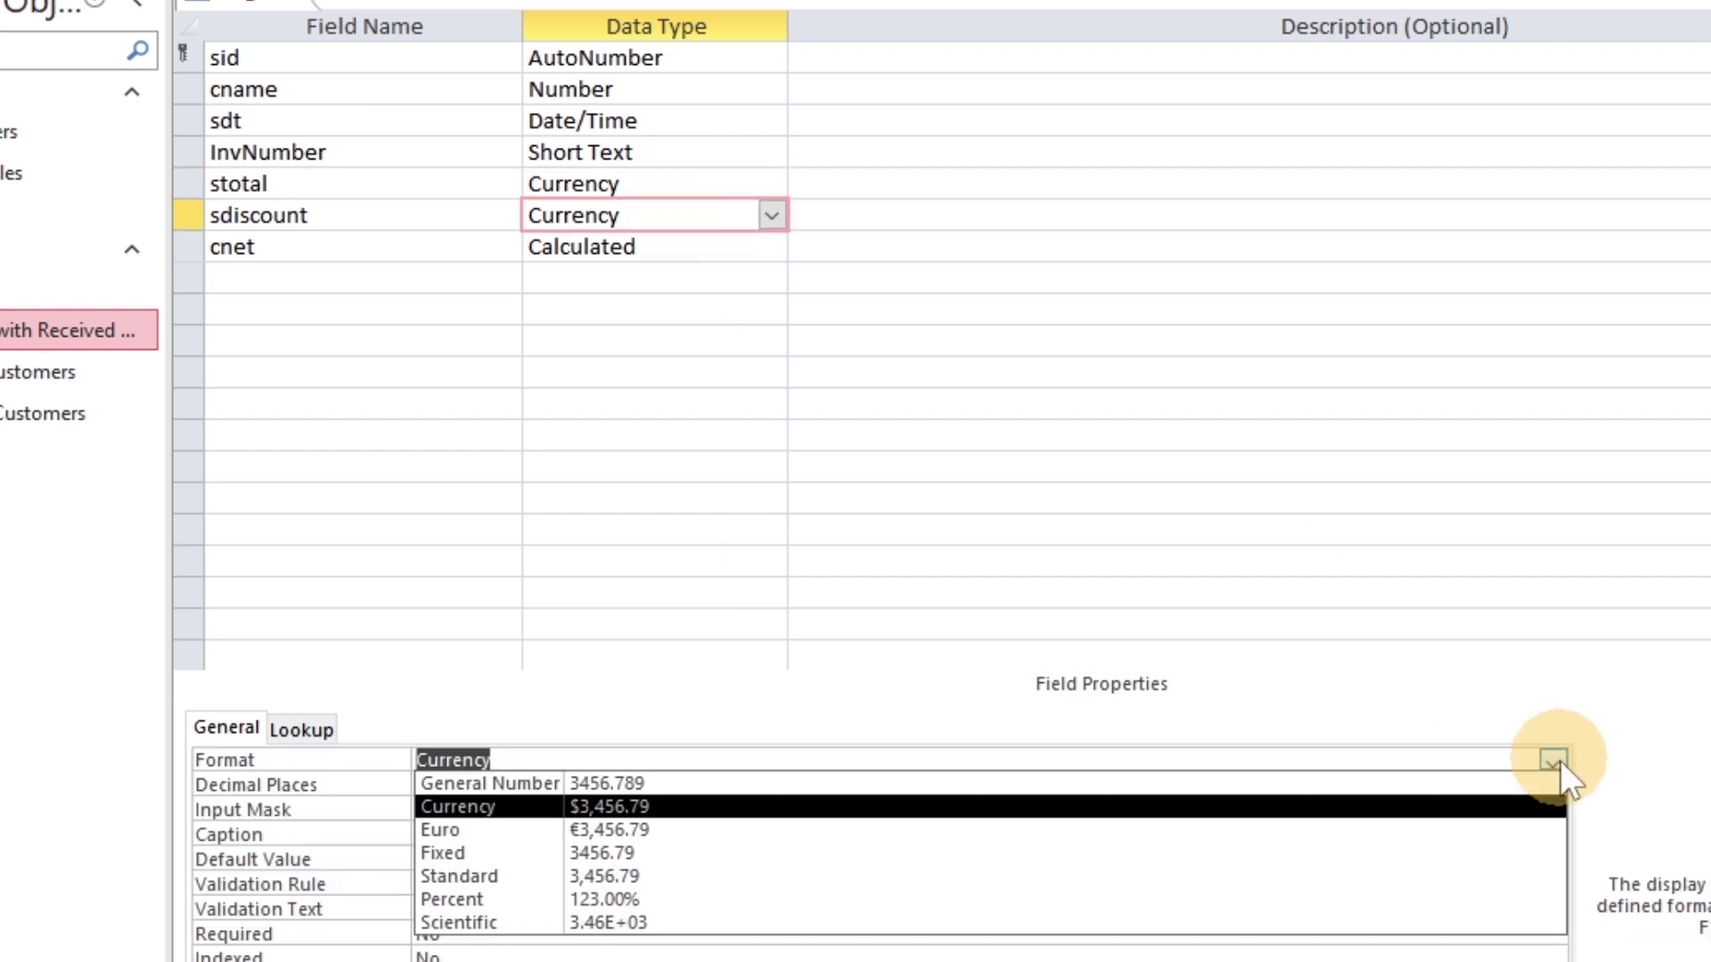
key("Down")
key("Down")
key("Down")
key("Return")
left_click(712, 249)
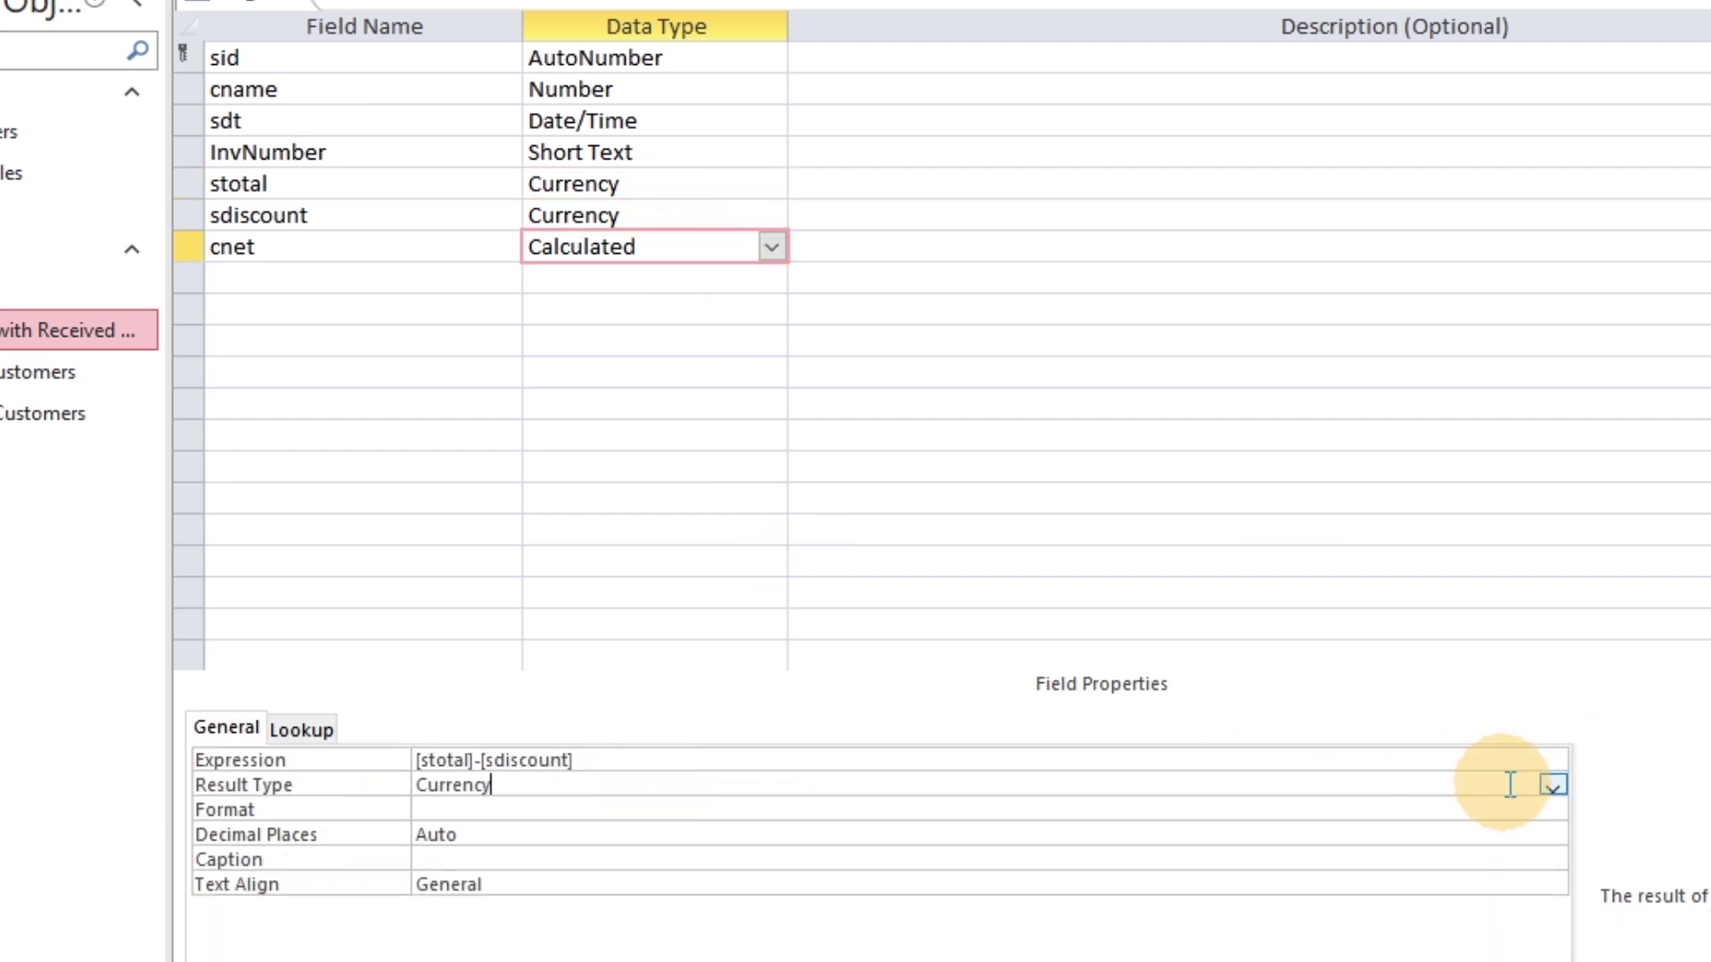
left_click(1552, 785)
left_click(1552, 811)
left_click(641, 936)
key("Return")
type("2")
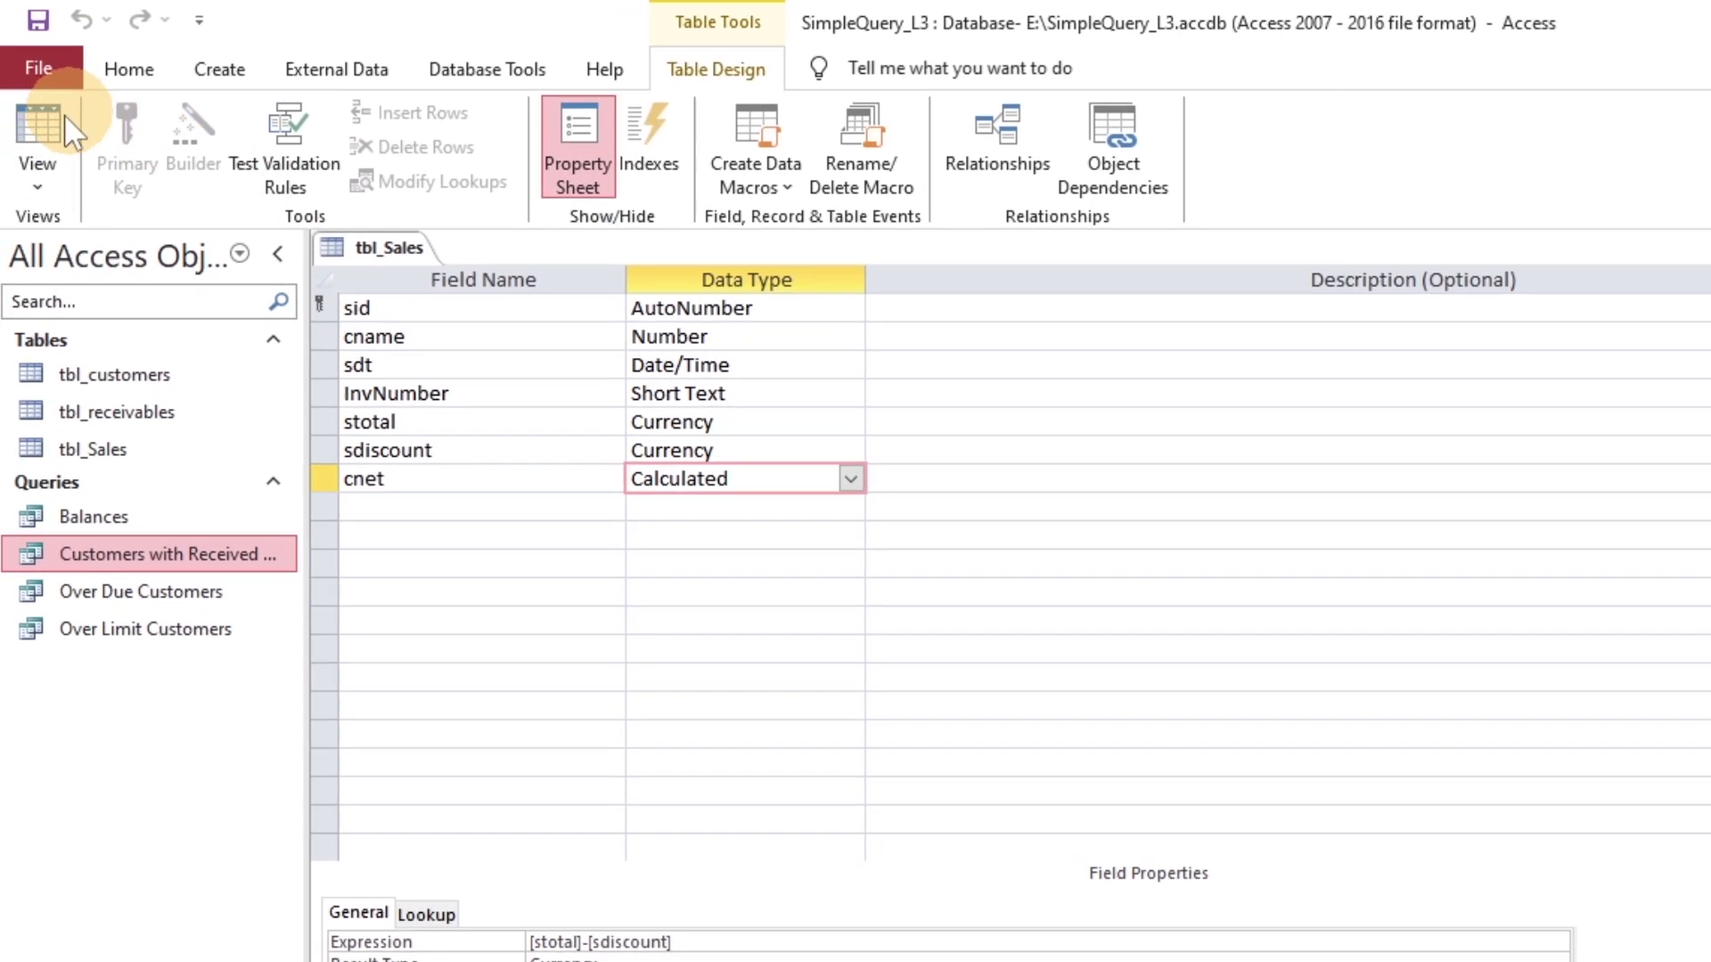
- Give the first sale a total of 1200 and a discount of 100
left_click(39, 134)
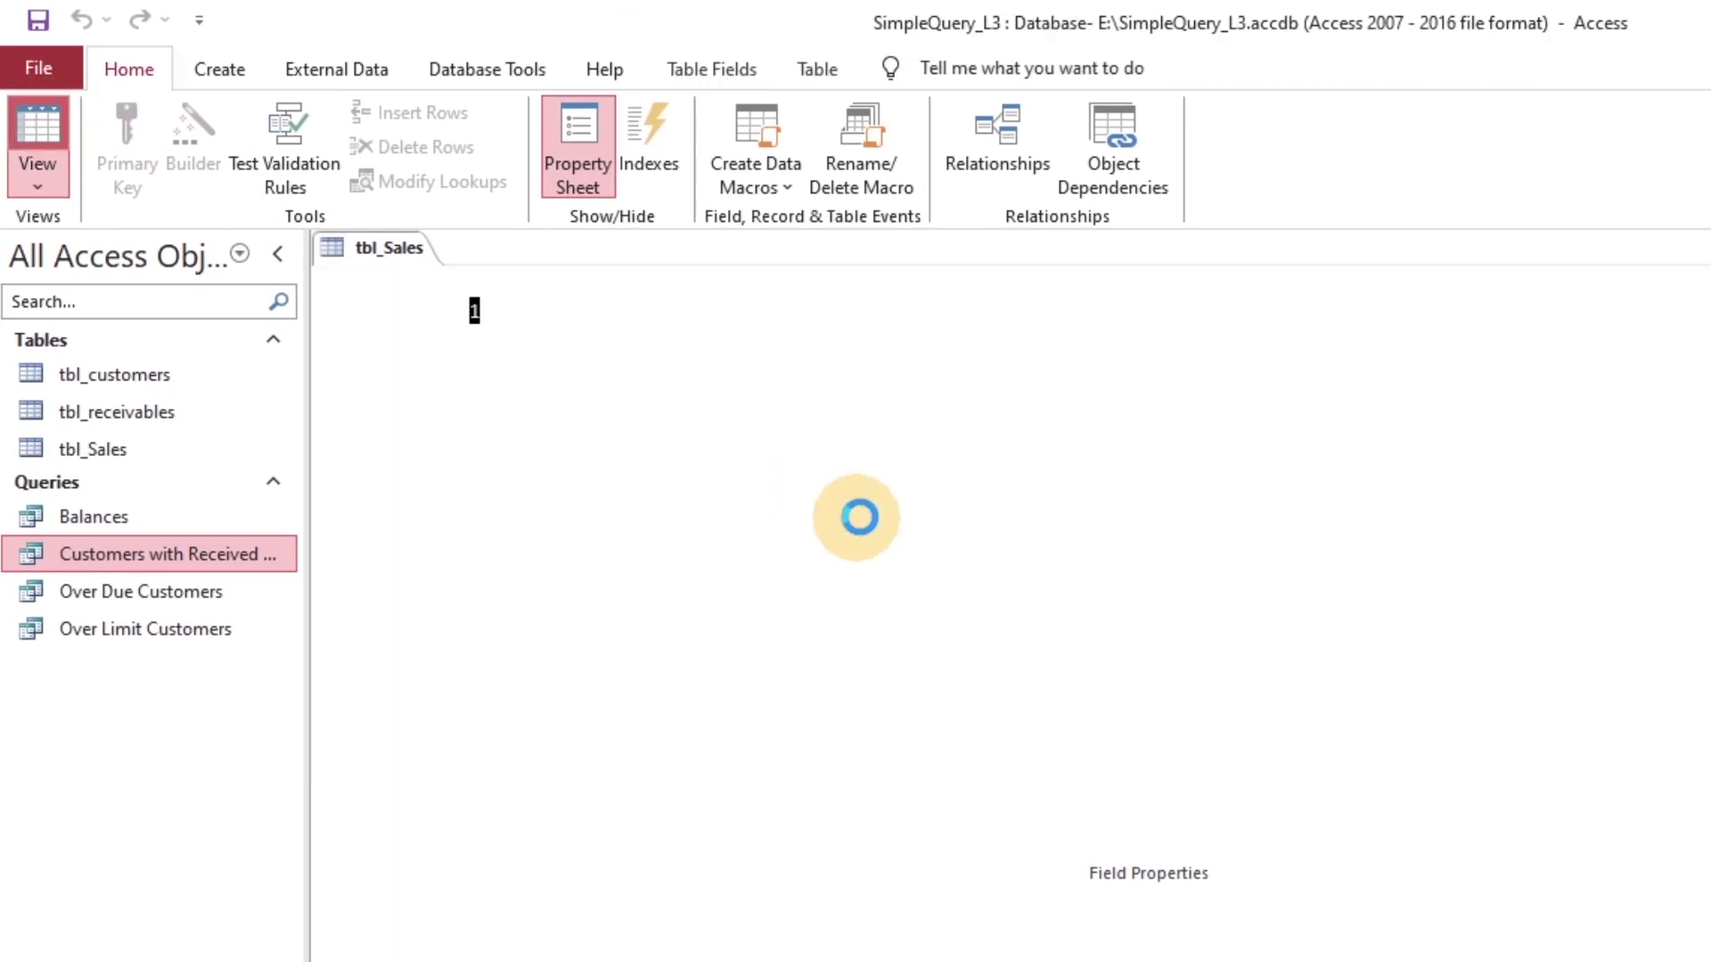
left_click(1024, 314)
type("1200")
key("Tab")
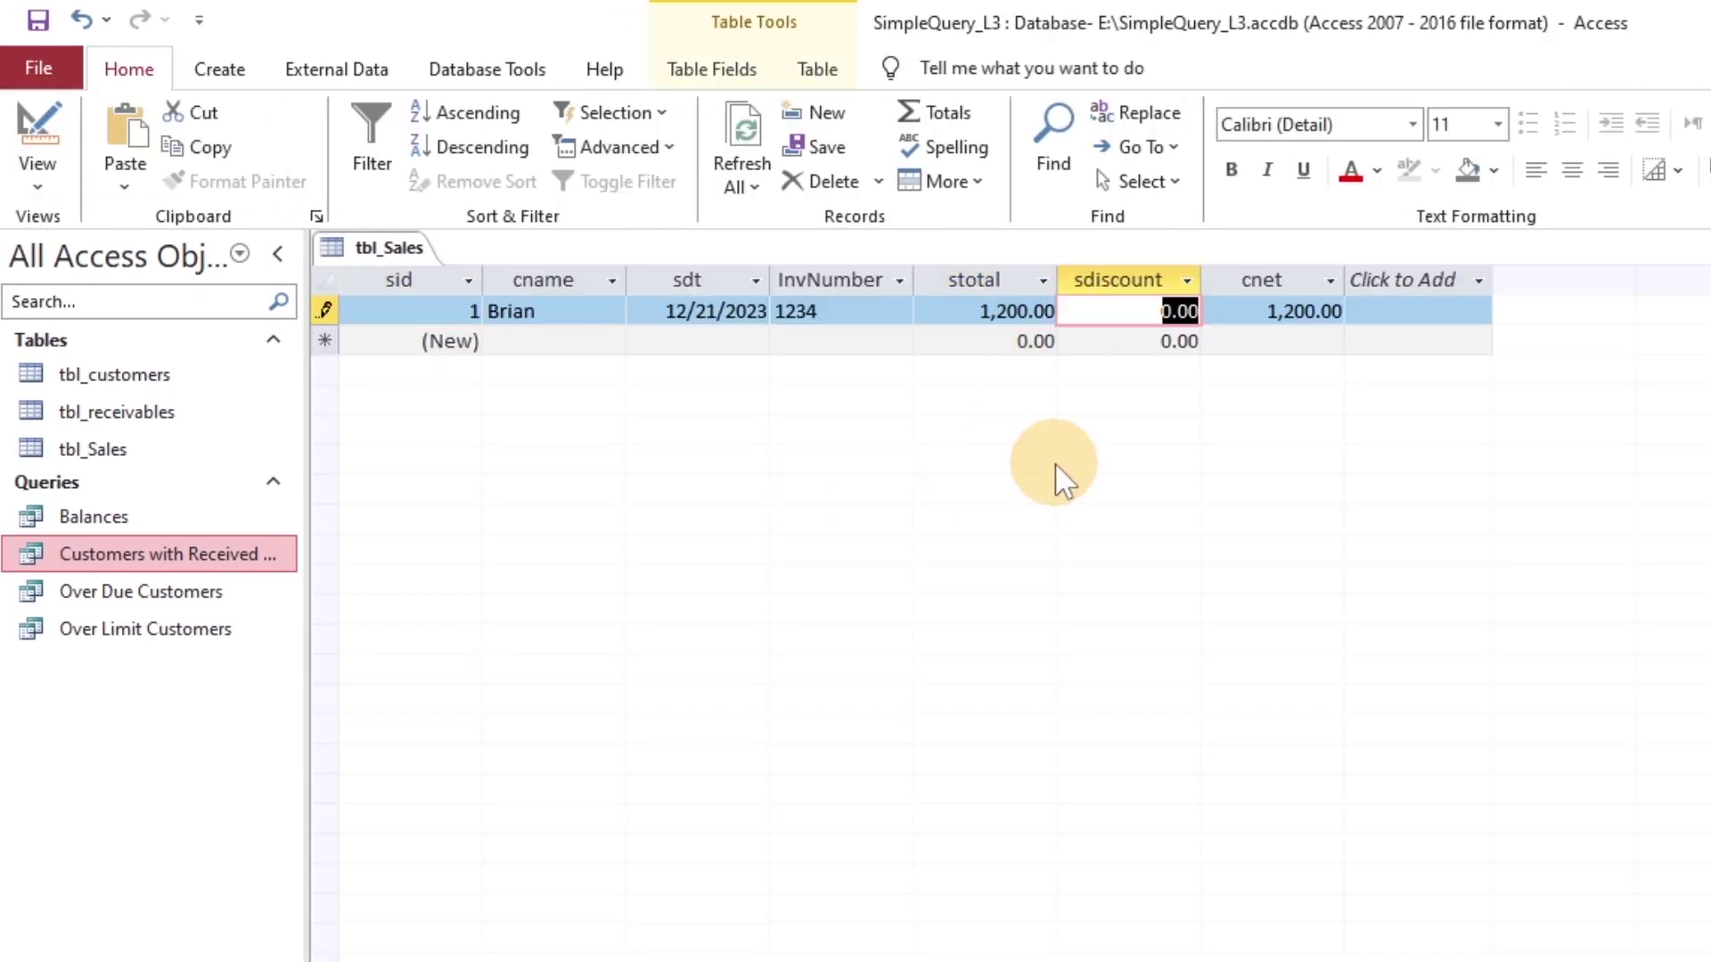
type("100")
key("Tab")
- Add a second sale: a customer and date, invoice 1235, total 3500, discount 125
left_click(615, 341)
left_click(570, 520)
left_click(695, 341)
left_click(780, 341)
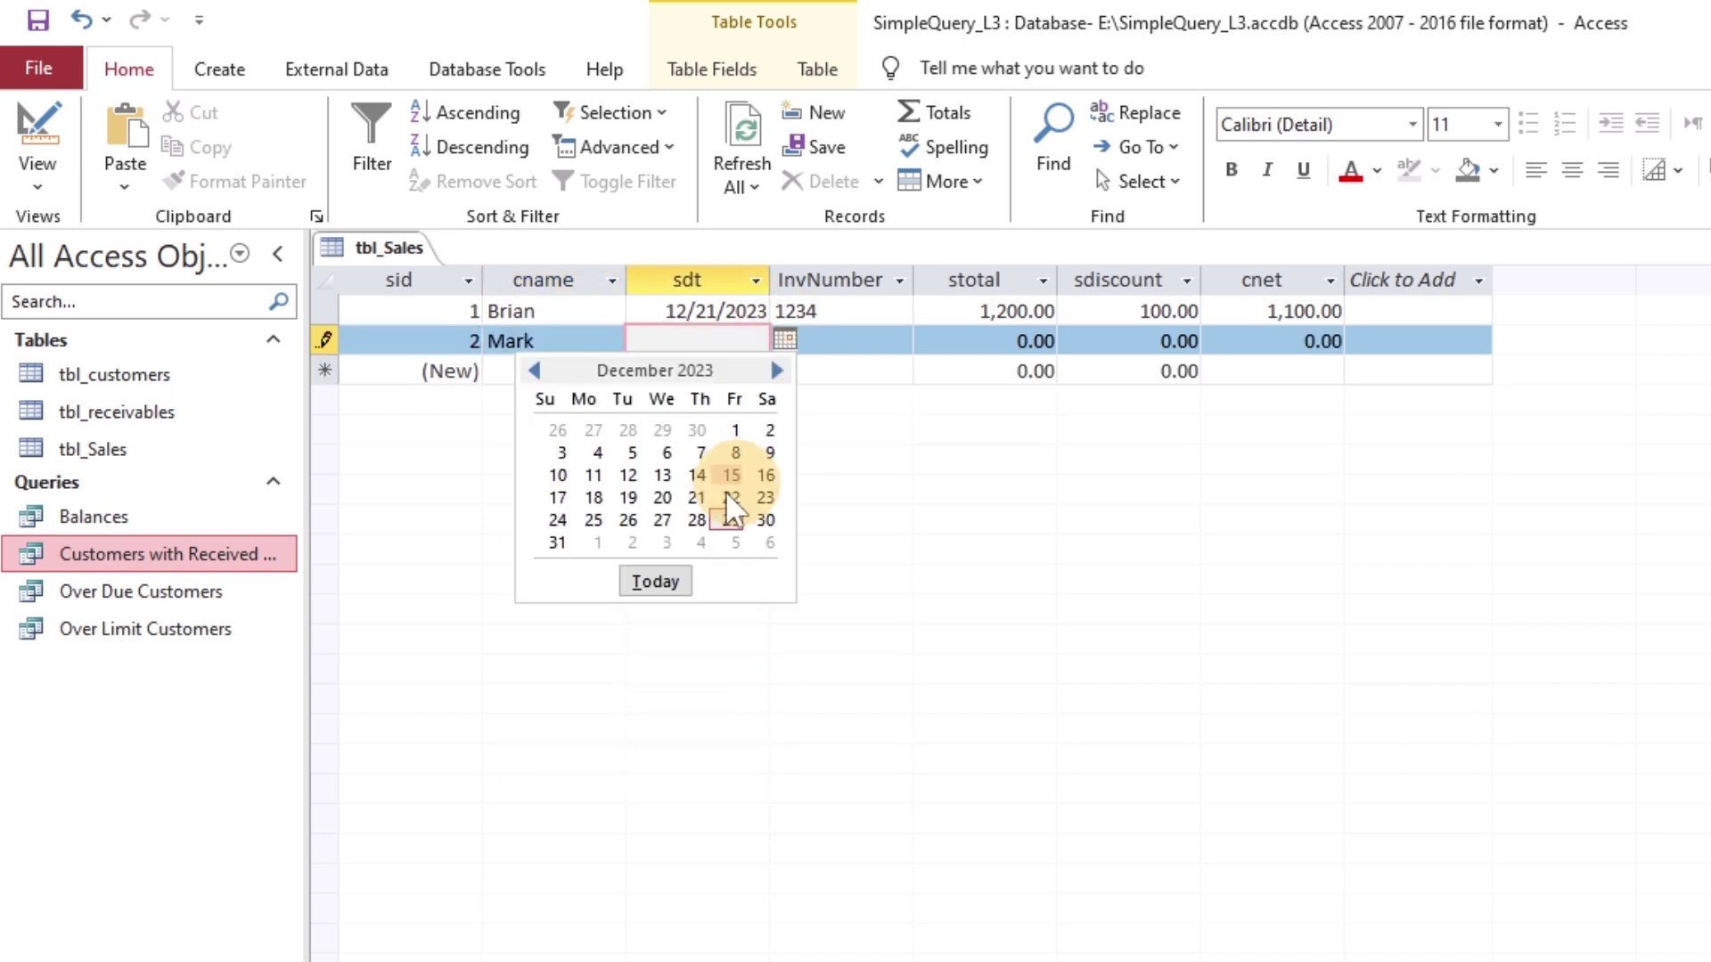
left_click(656, 580)
key("Tab")
type("1235")
key("Tab")
type("3500")
key("Tab")
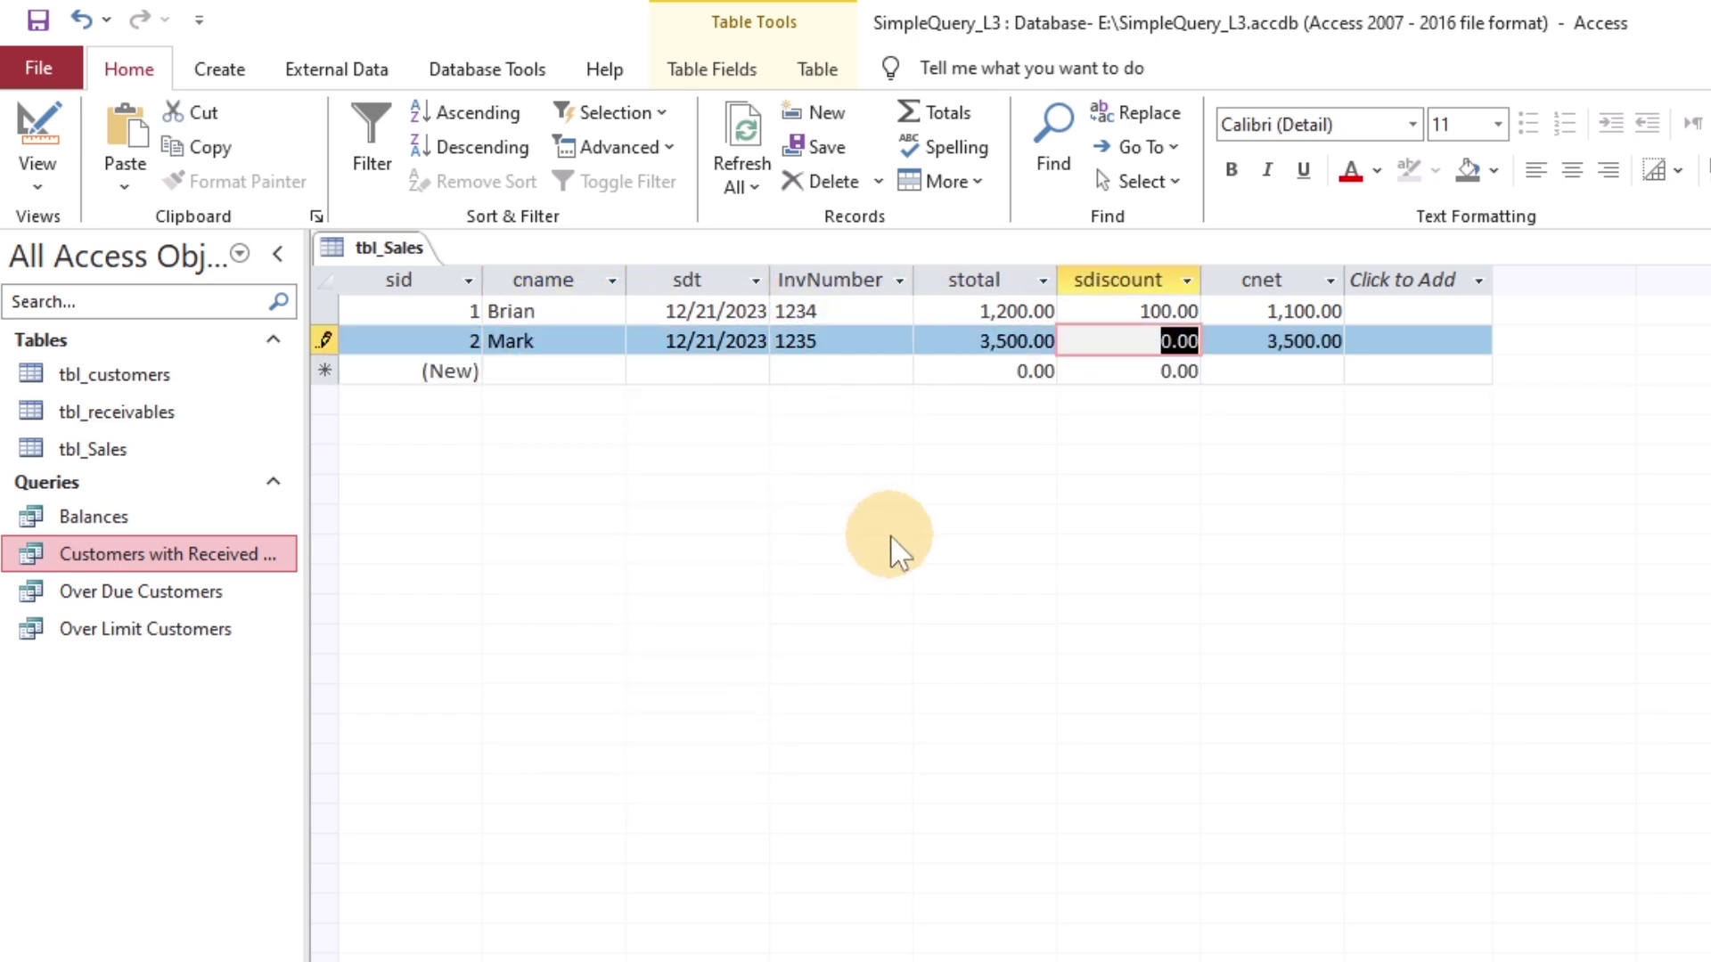
type("125")
key("Tab")
- Close the tbl_Sales table
left_click(837, 341)
right_click(398, 245)
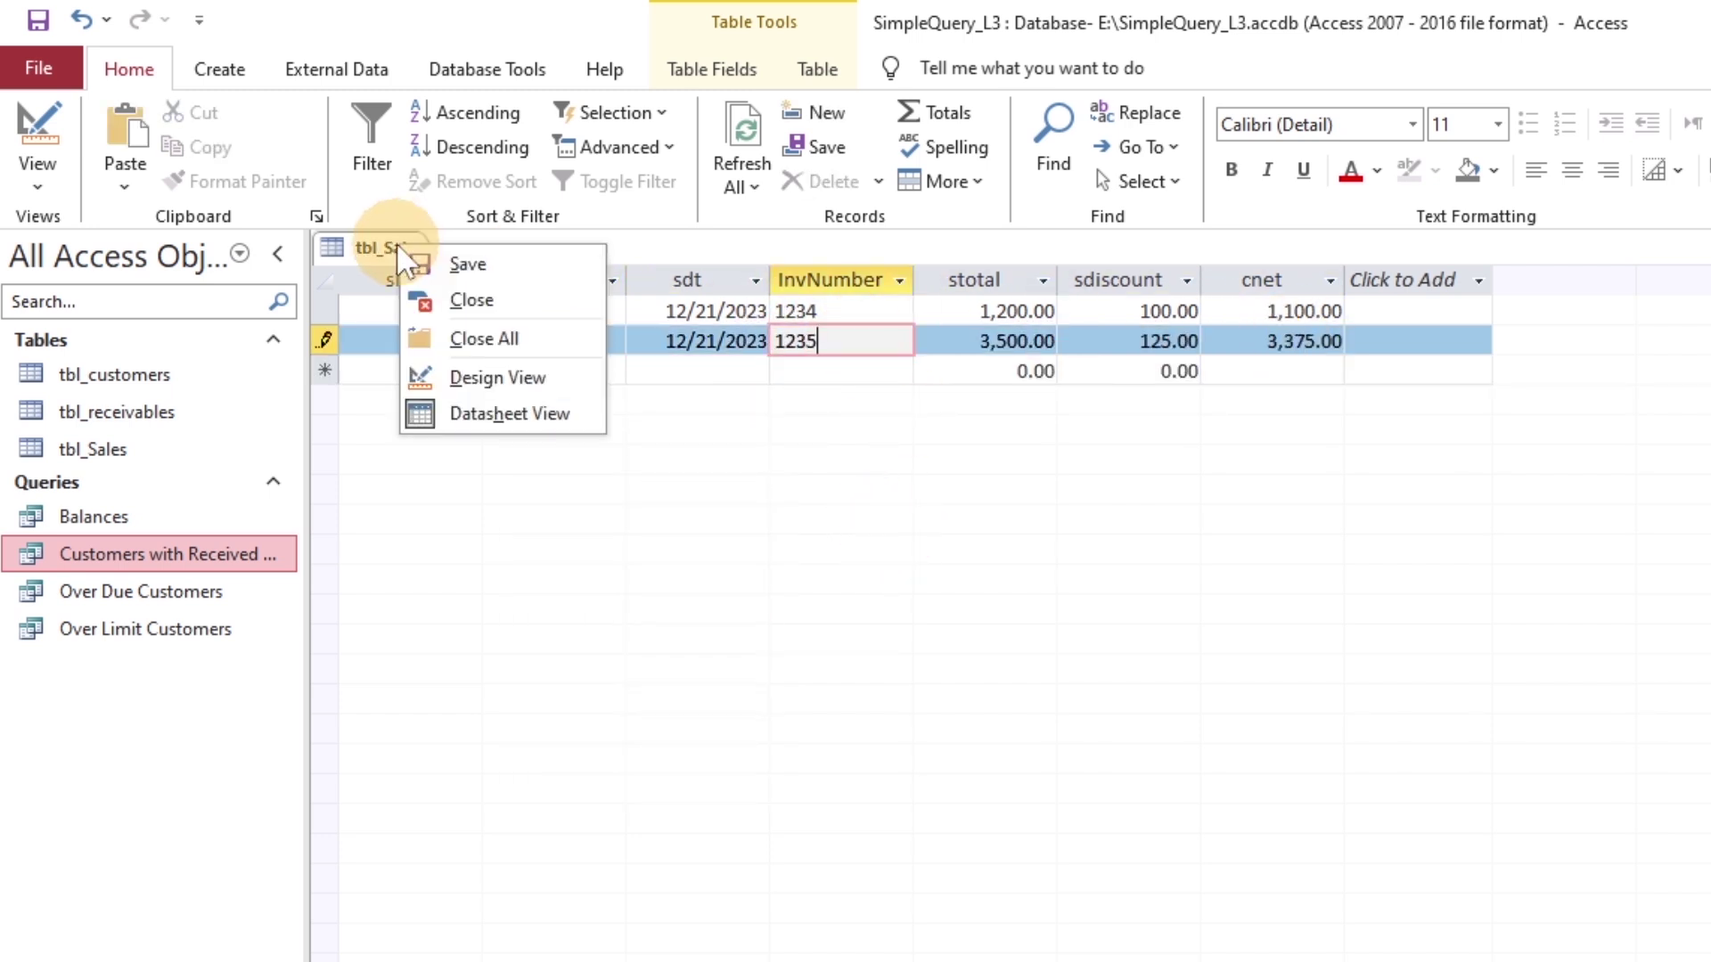
left_click(465, 299)
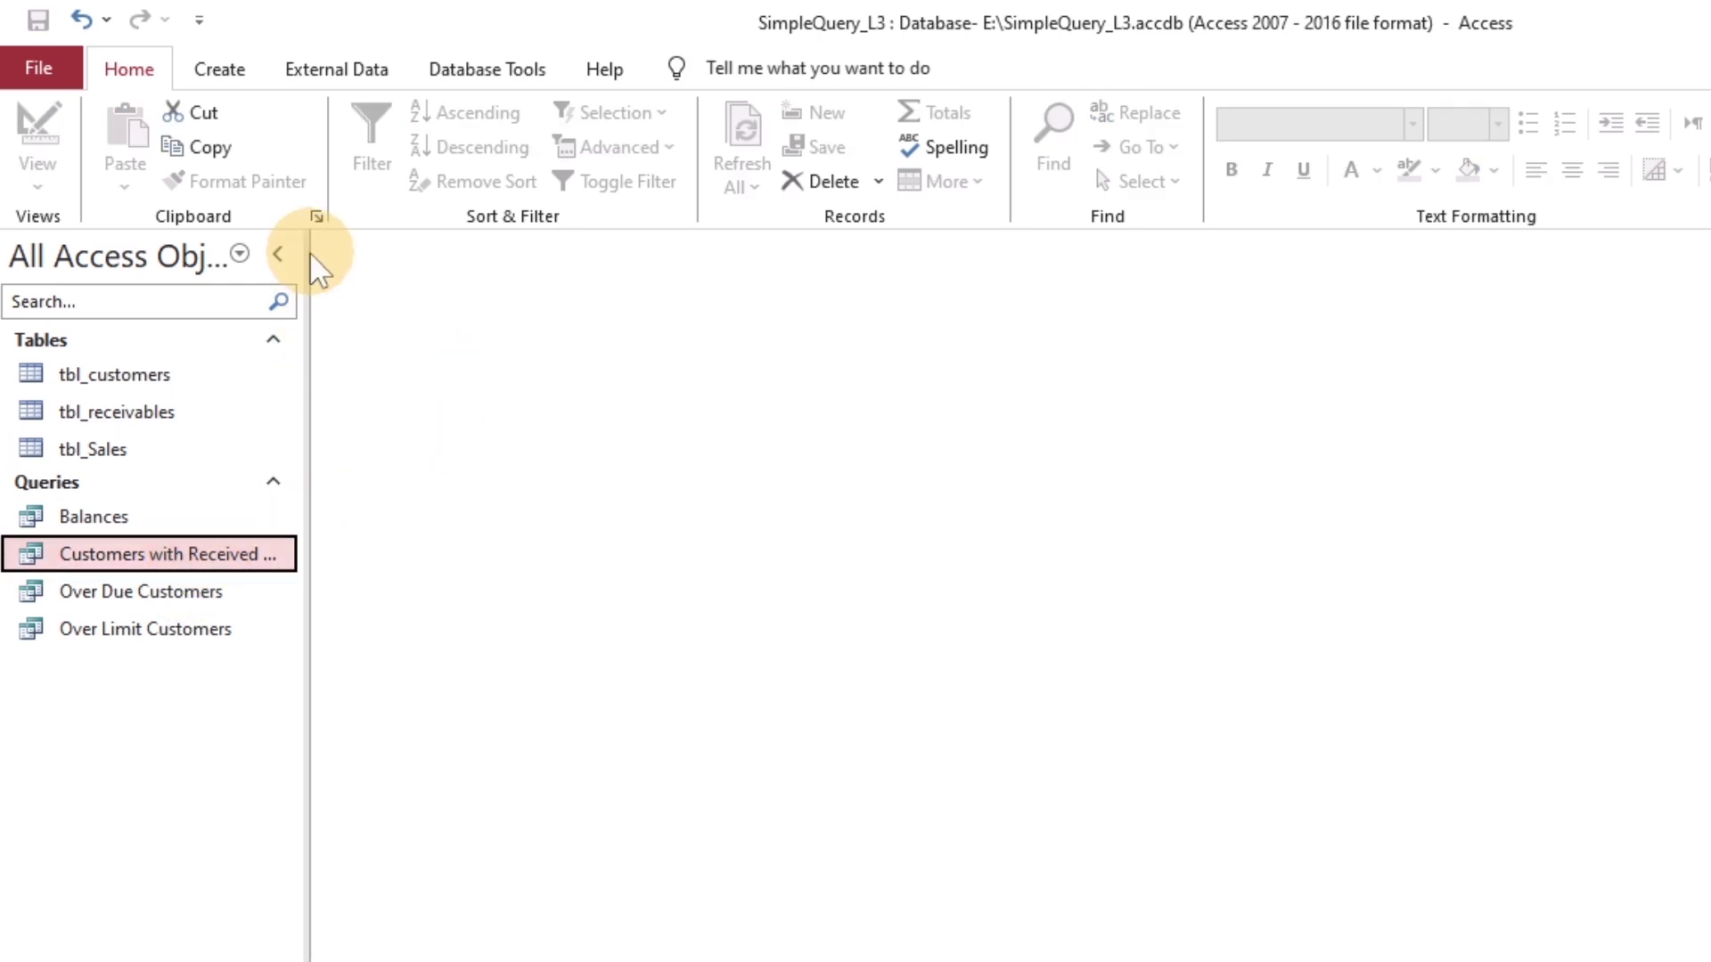
- In the query's Design view, build a new column with the expression Amount Sales: dsum([cid])
left_click_drag(345, 250, 386, 251)
right_click(242, 554)
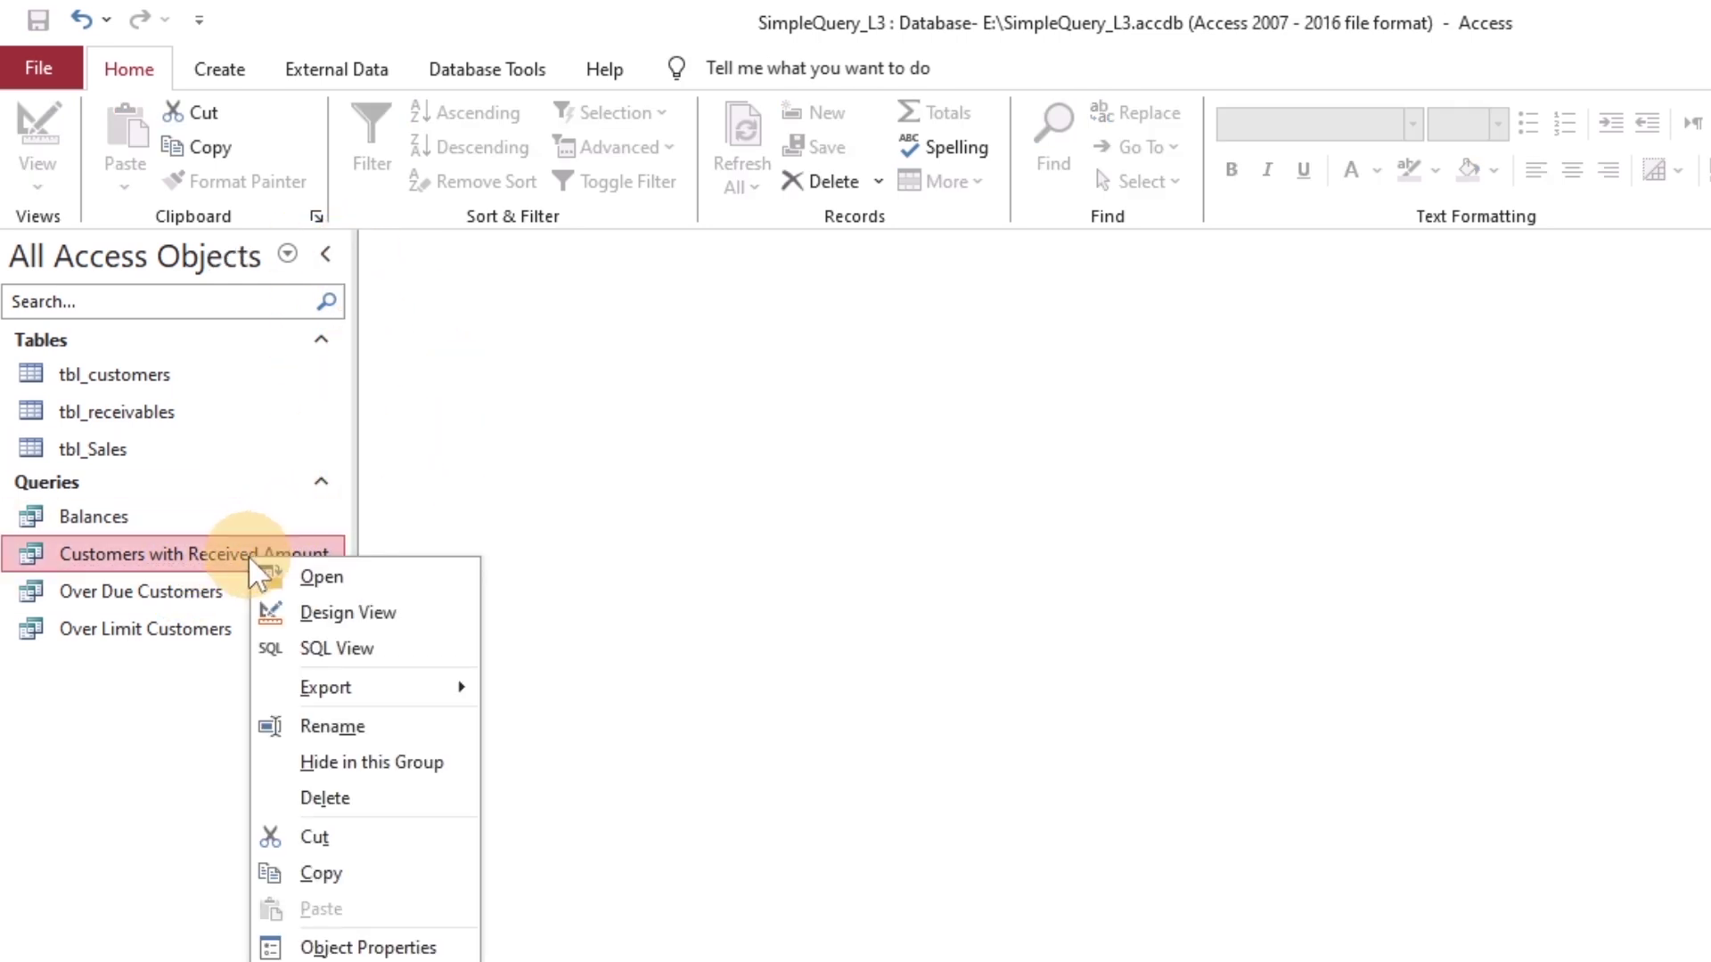
left_click(312, 615)
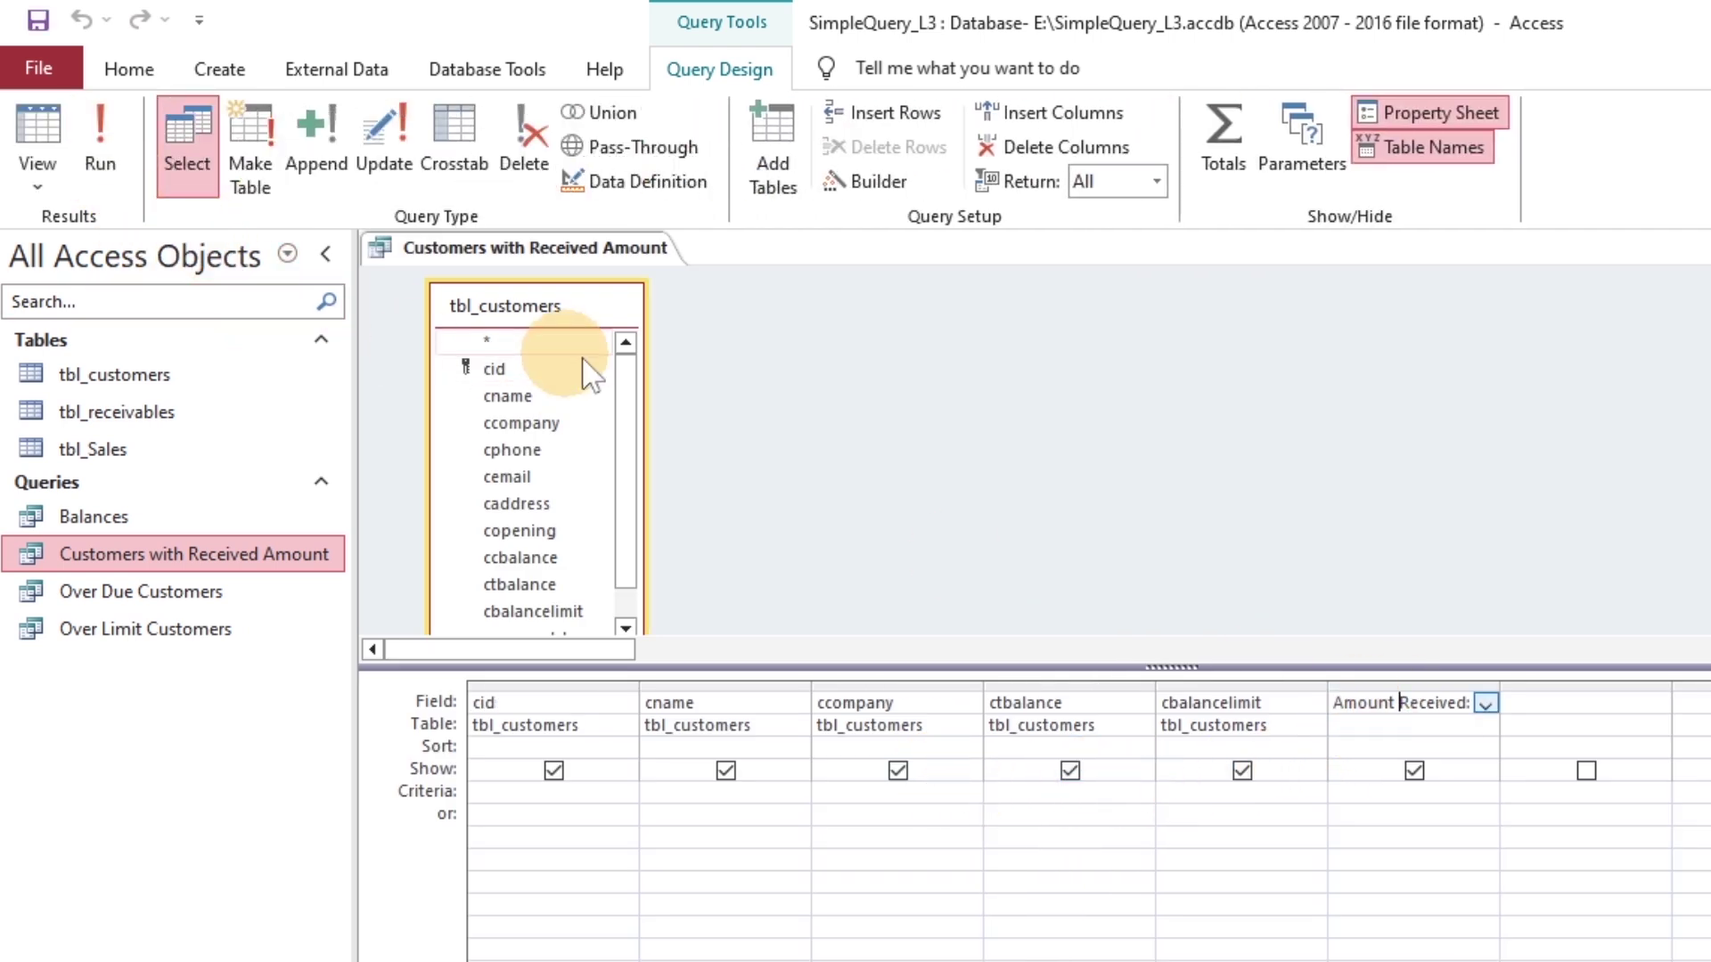
left_click(855, 175)
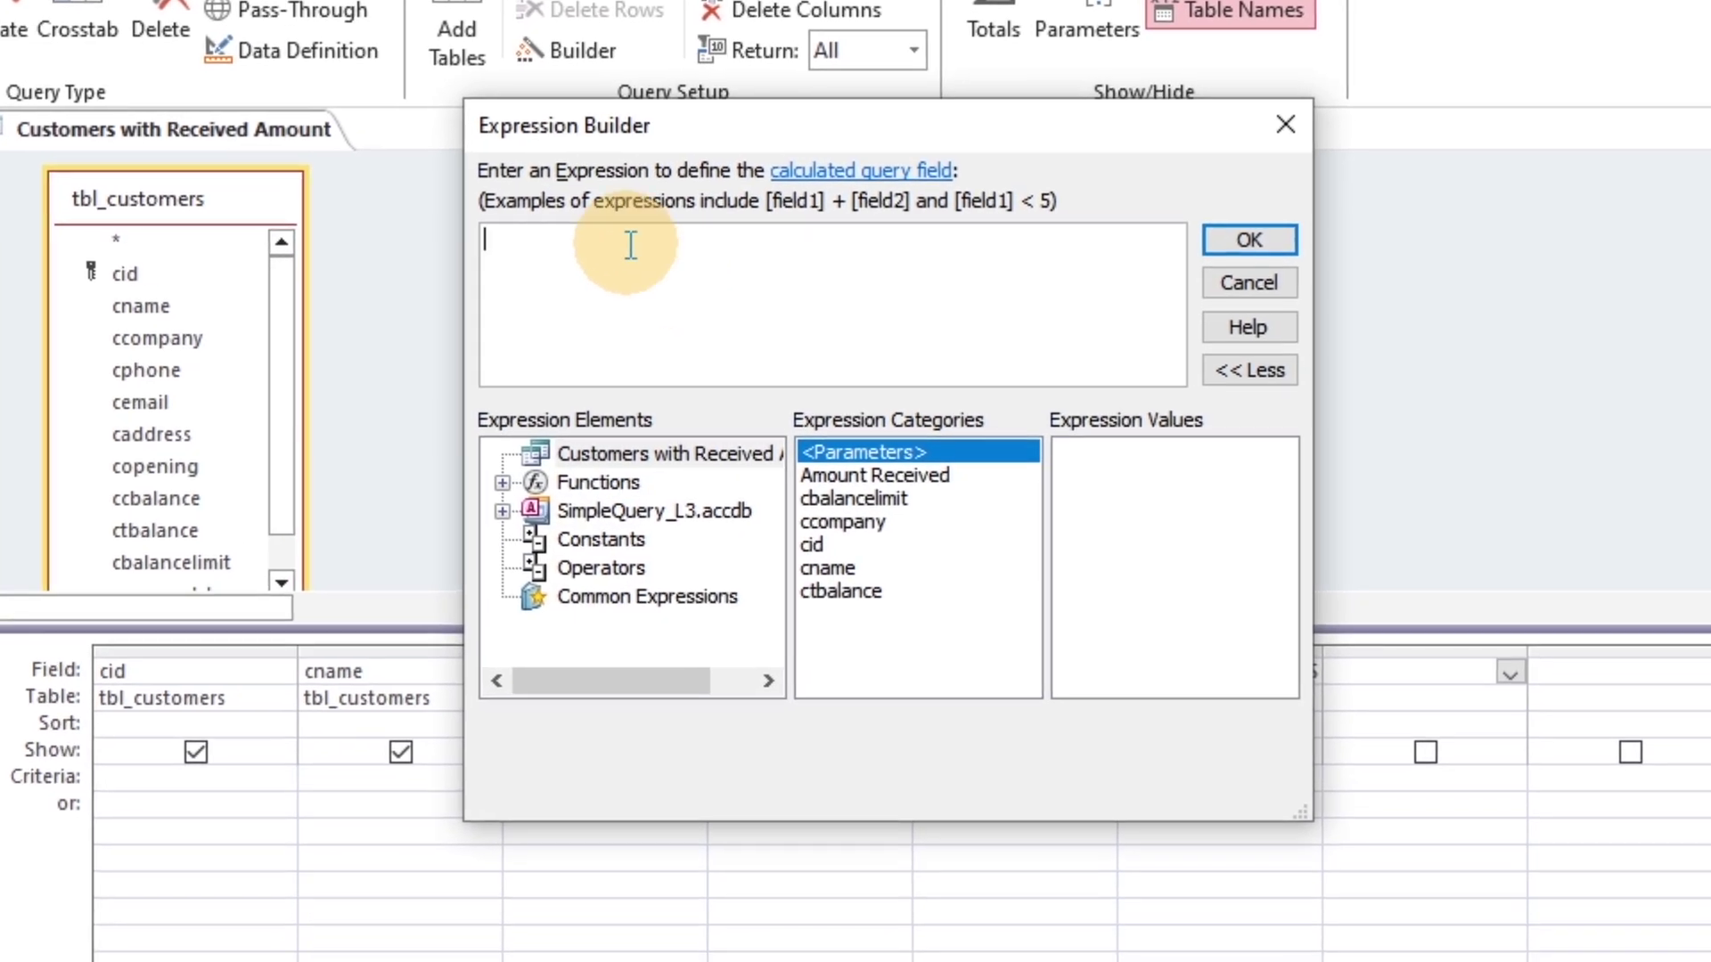
type("Amount Sales")
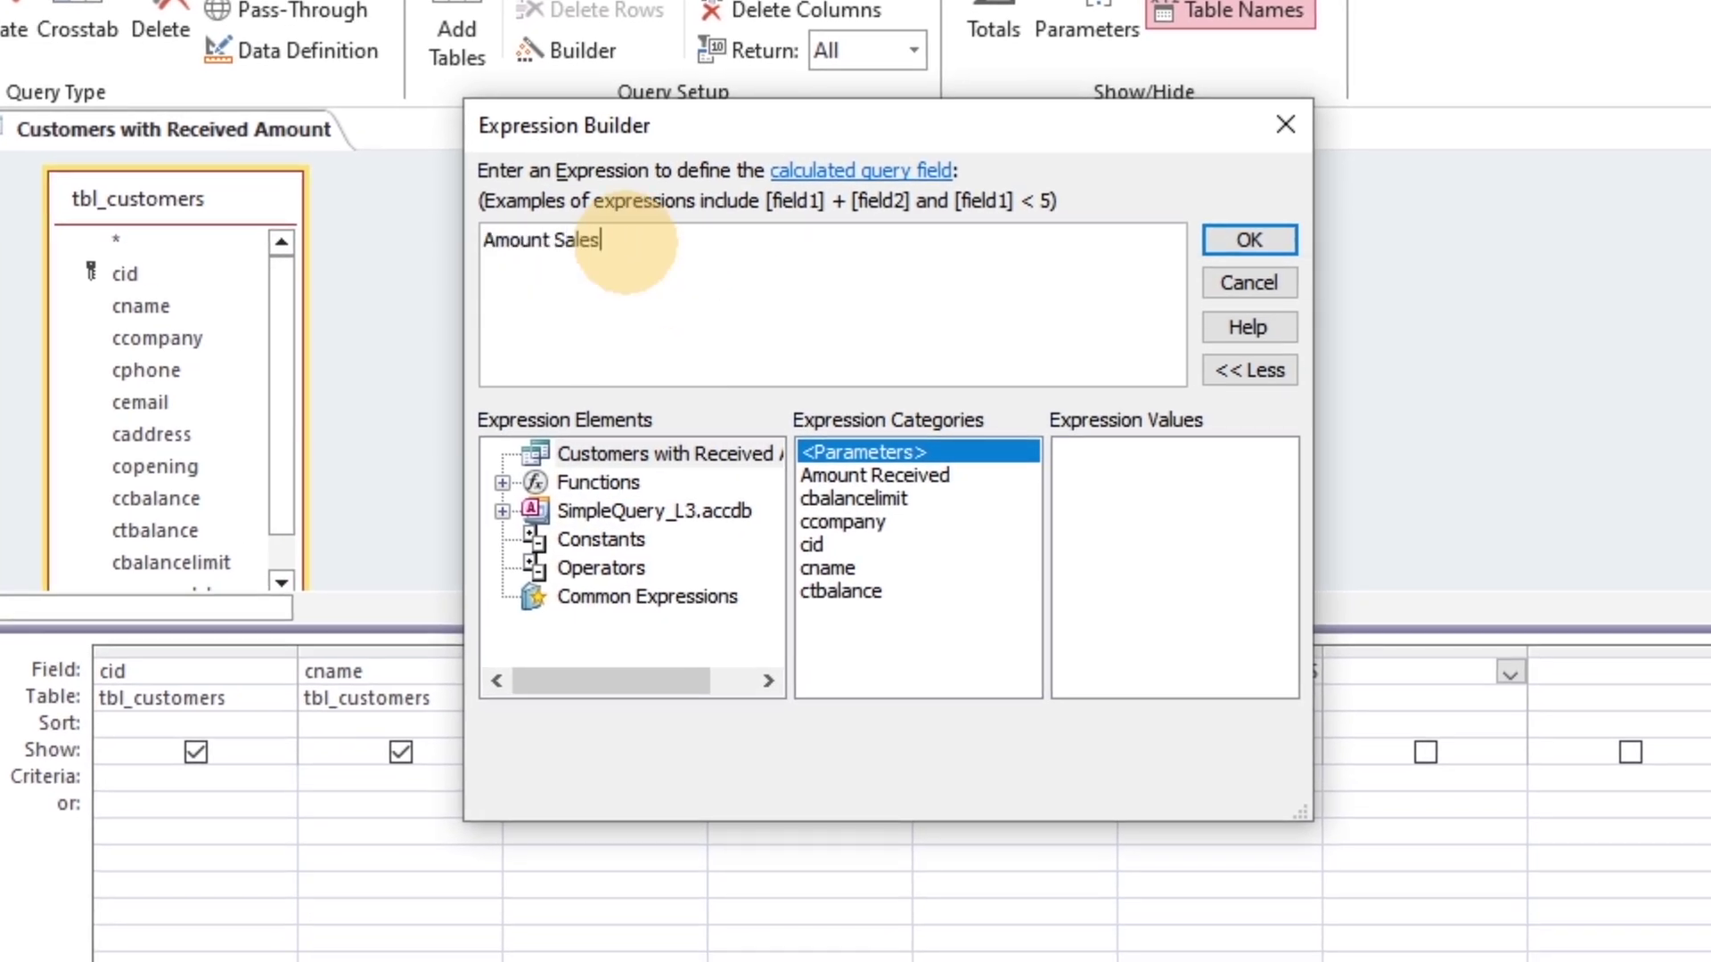
type(": dsum(\"snet\",\"tbl_sales\",\"cname=\" &")
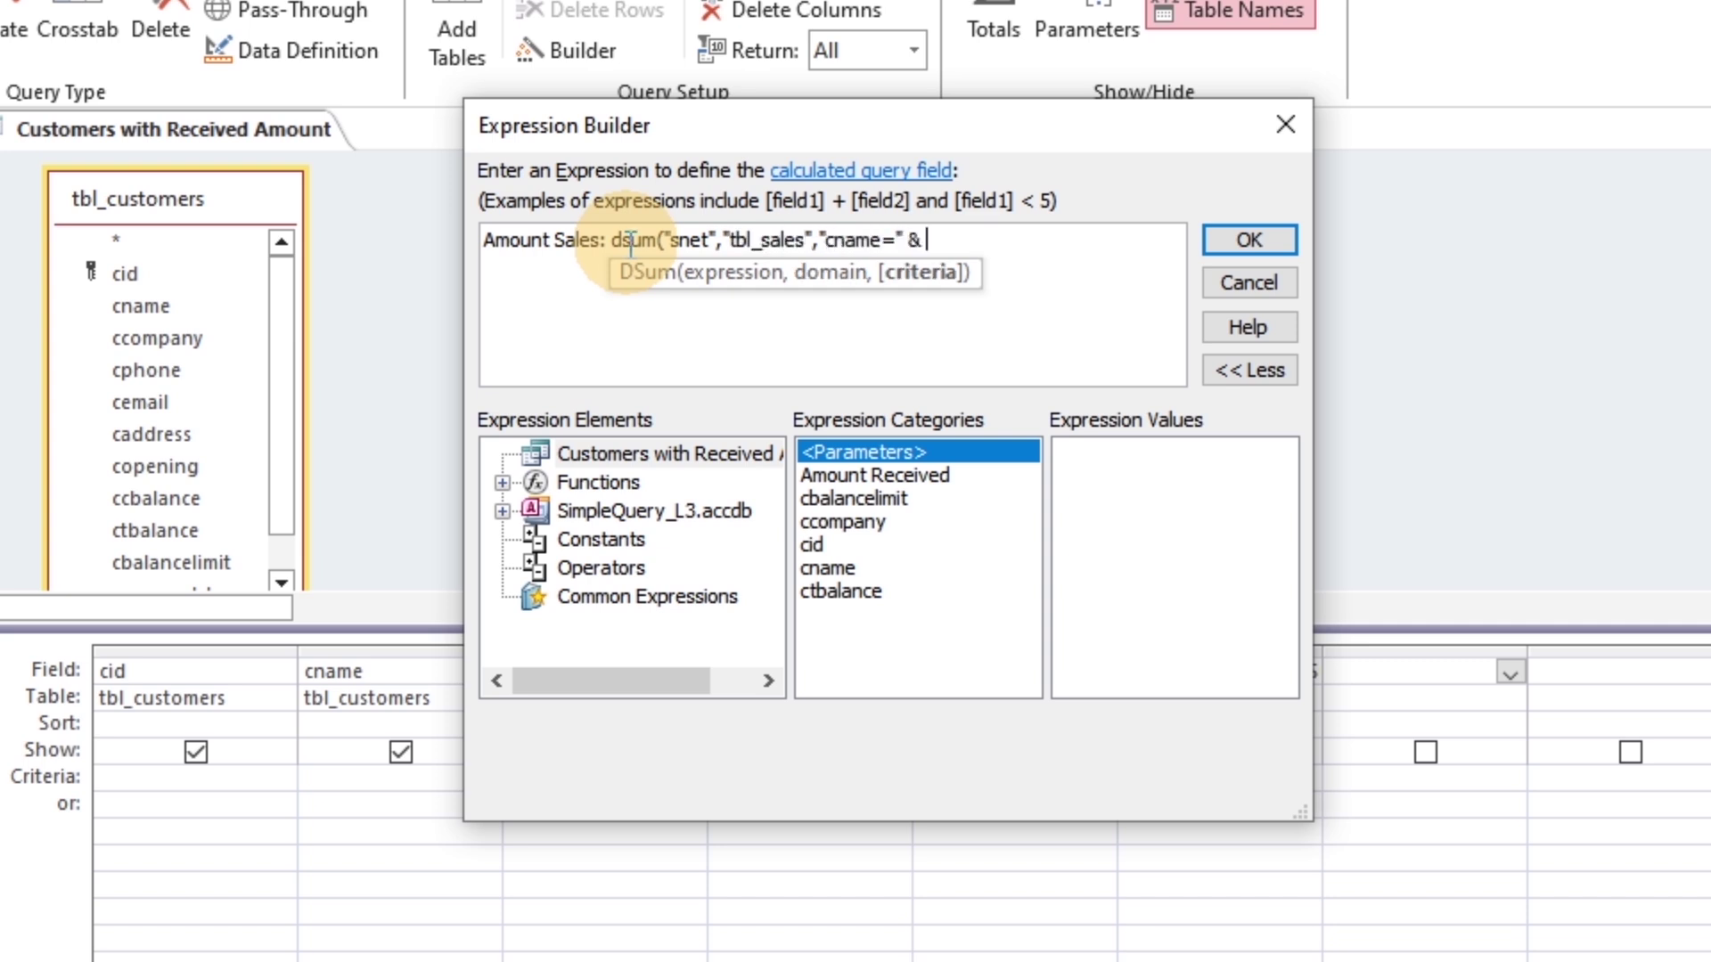
type("[cid])")
double_click(615, 242)
left_click(1243, 240)
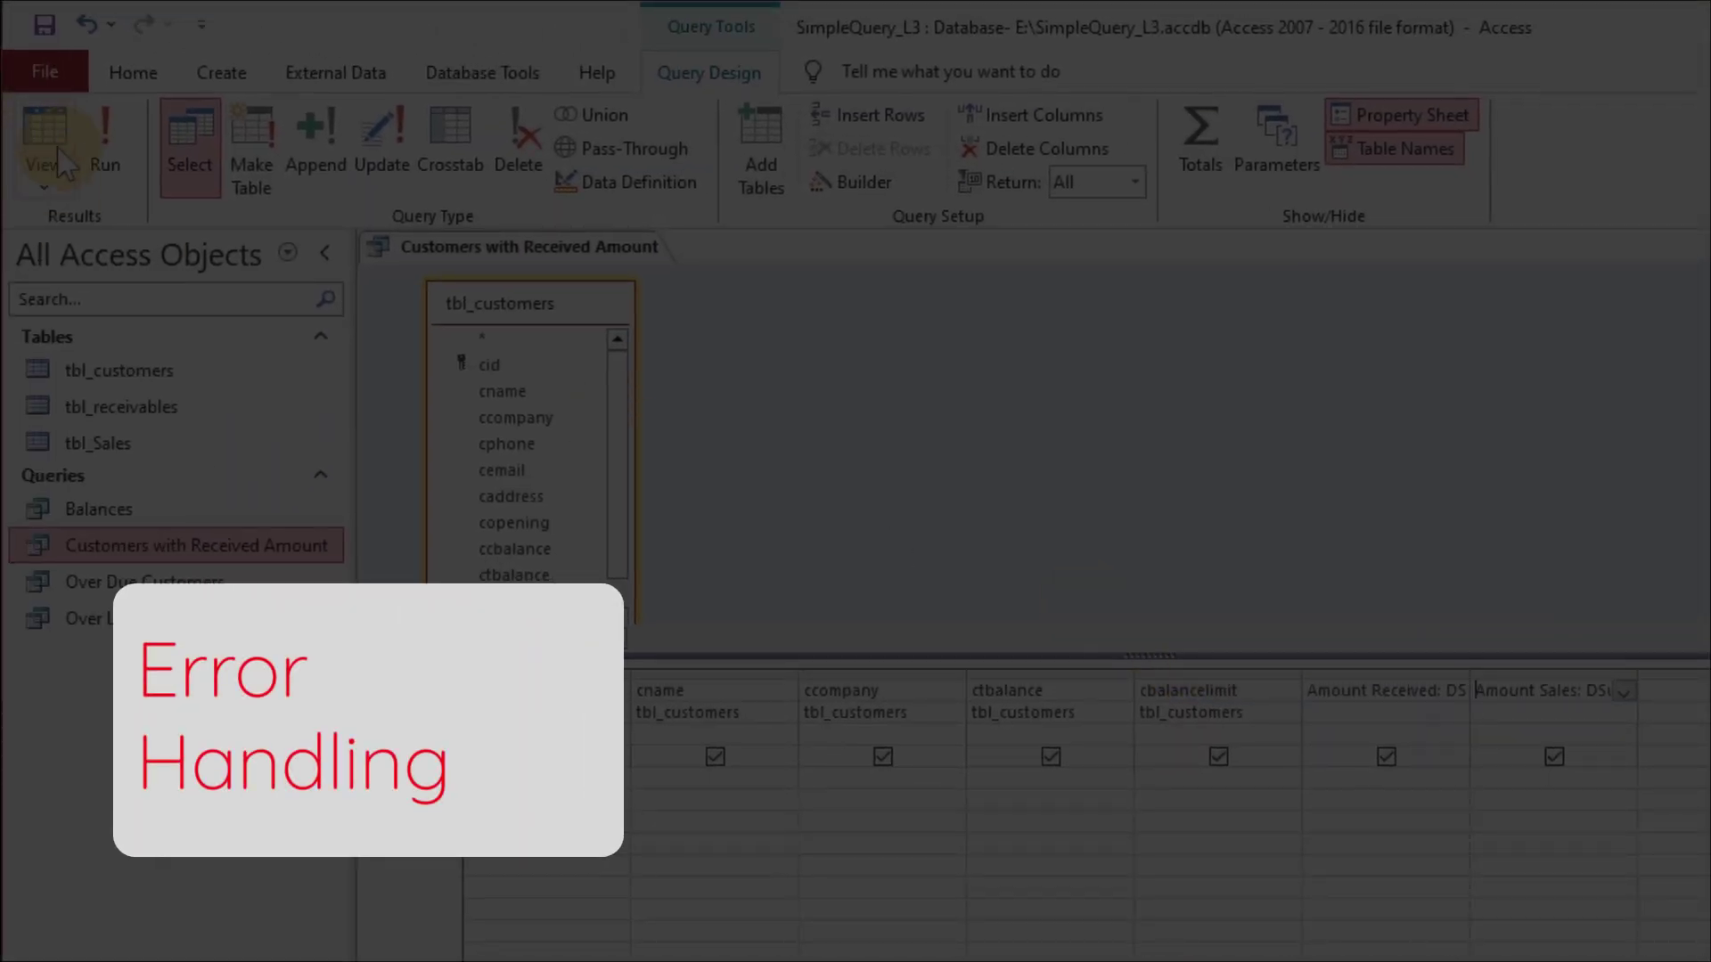
- Run the query and dismiss the error messages caused by Amount Sales
left_click(63, 165)
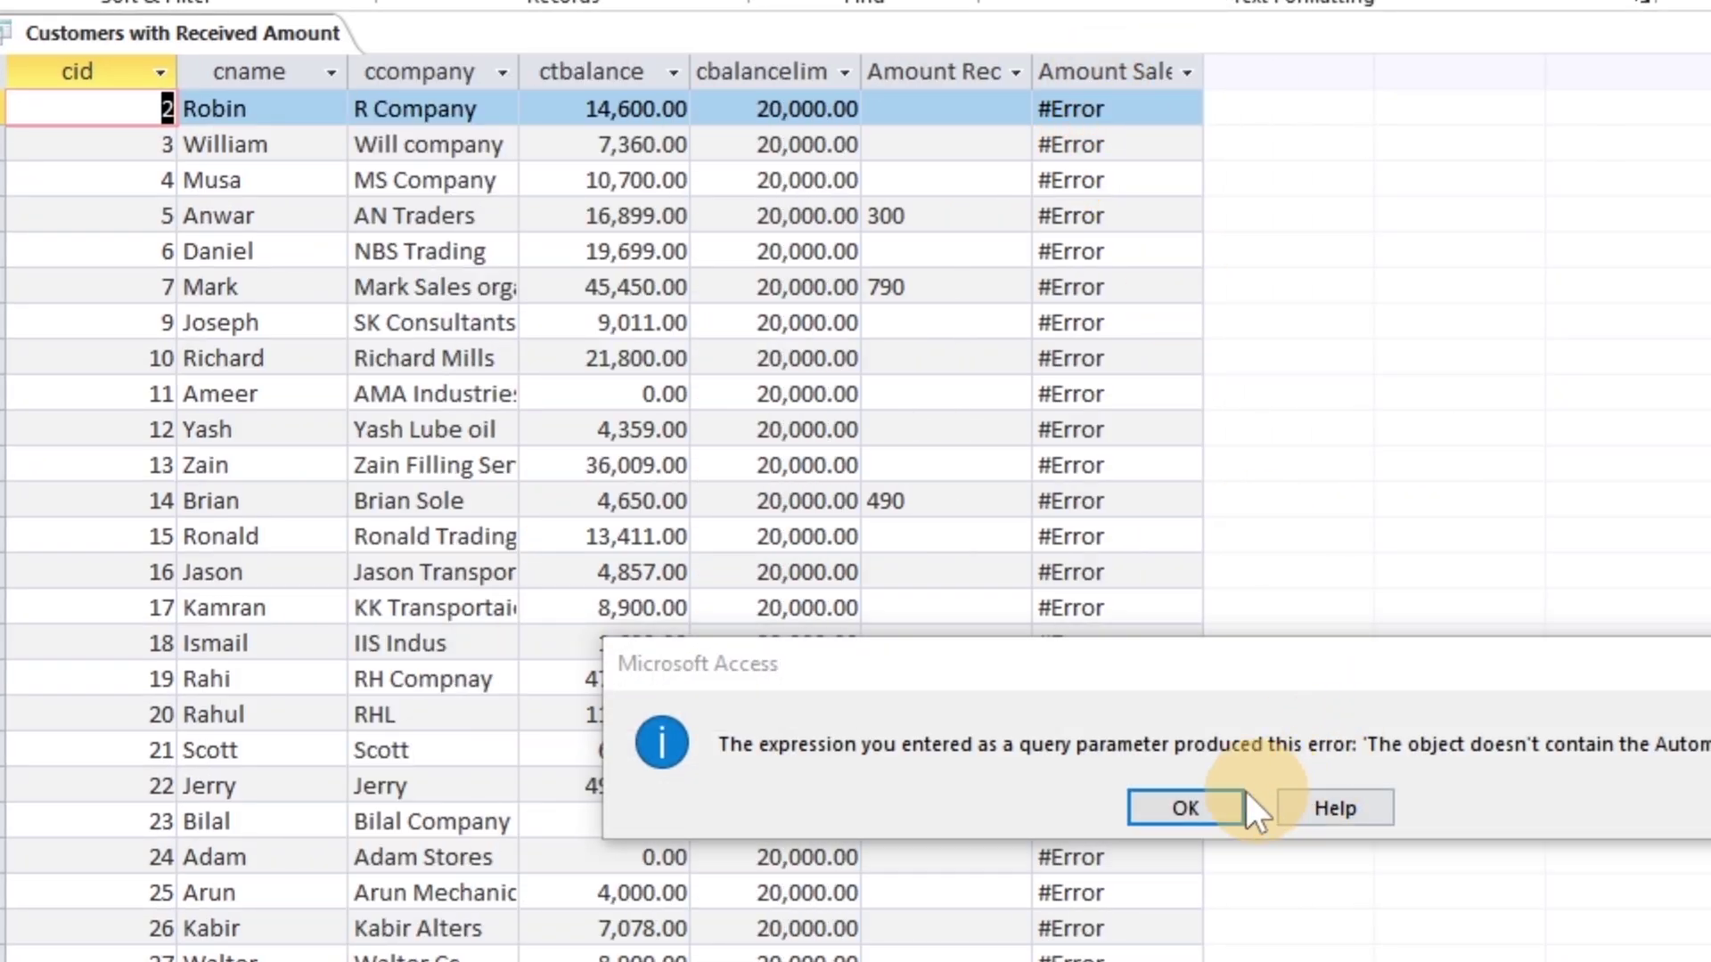
left_click(1215, 791)
left_click(1205, 791)
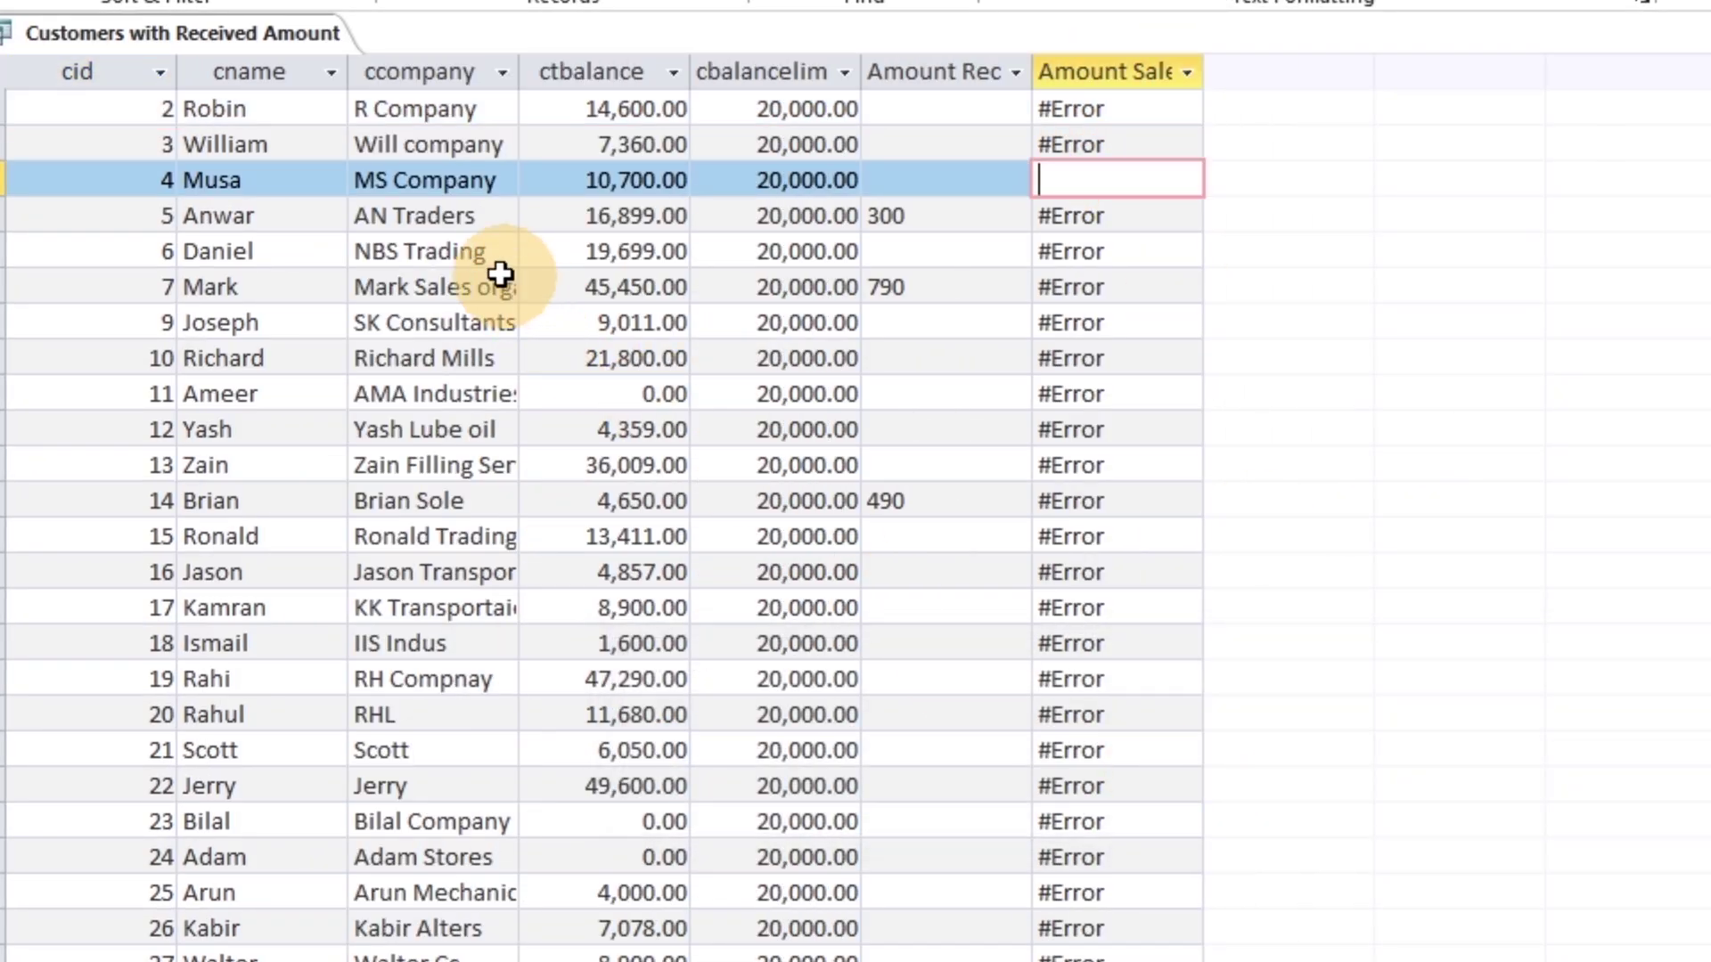
left_click(472, 254)
- Return to Design view, reopen the Amount Sales expression, and select tbl_Sales
right_click(248, 35)
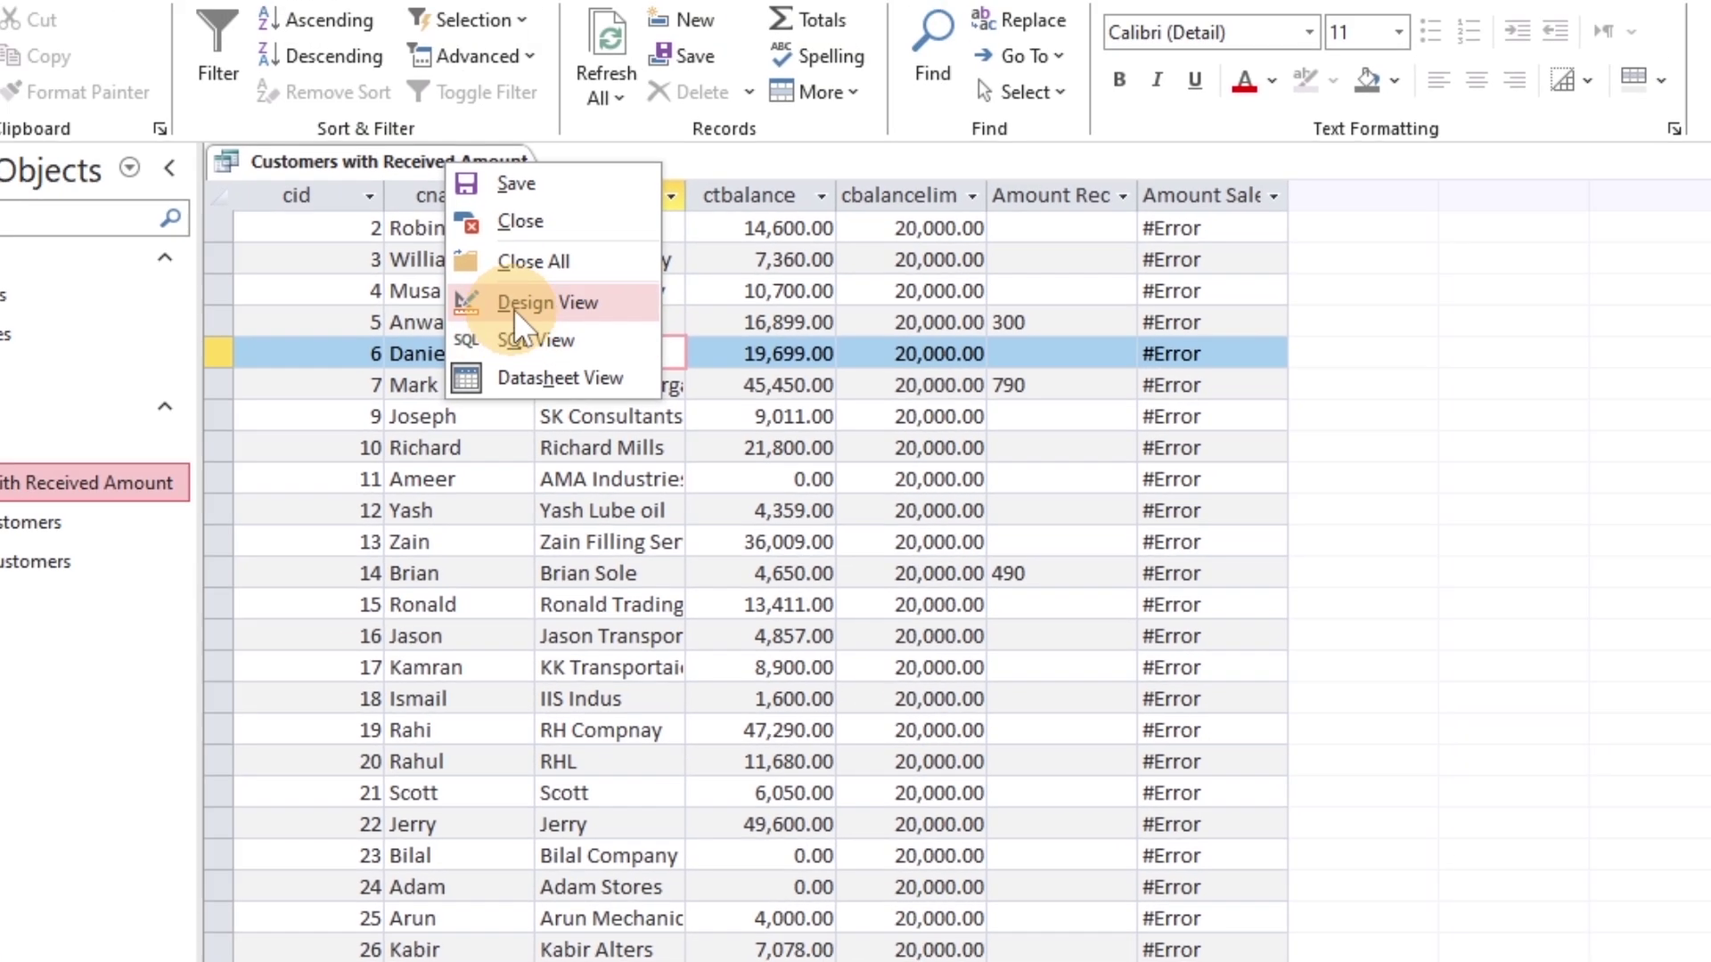
left_click(515, 304)
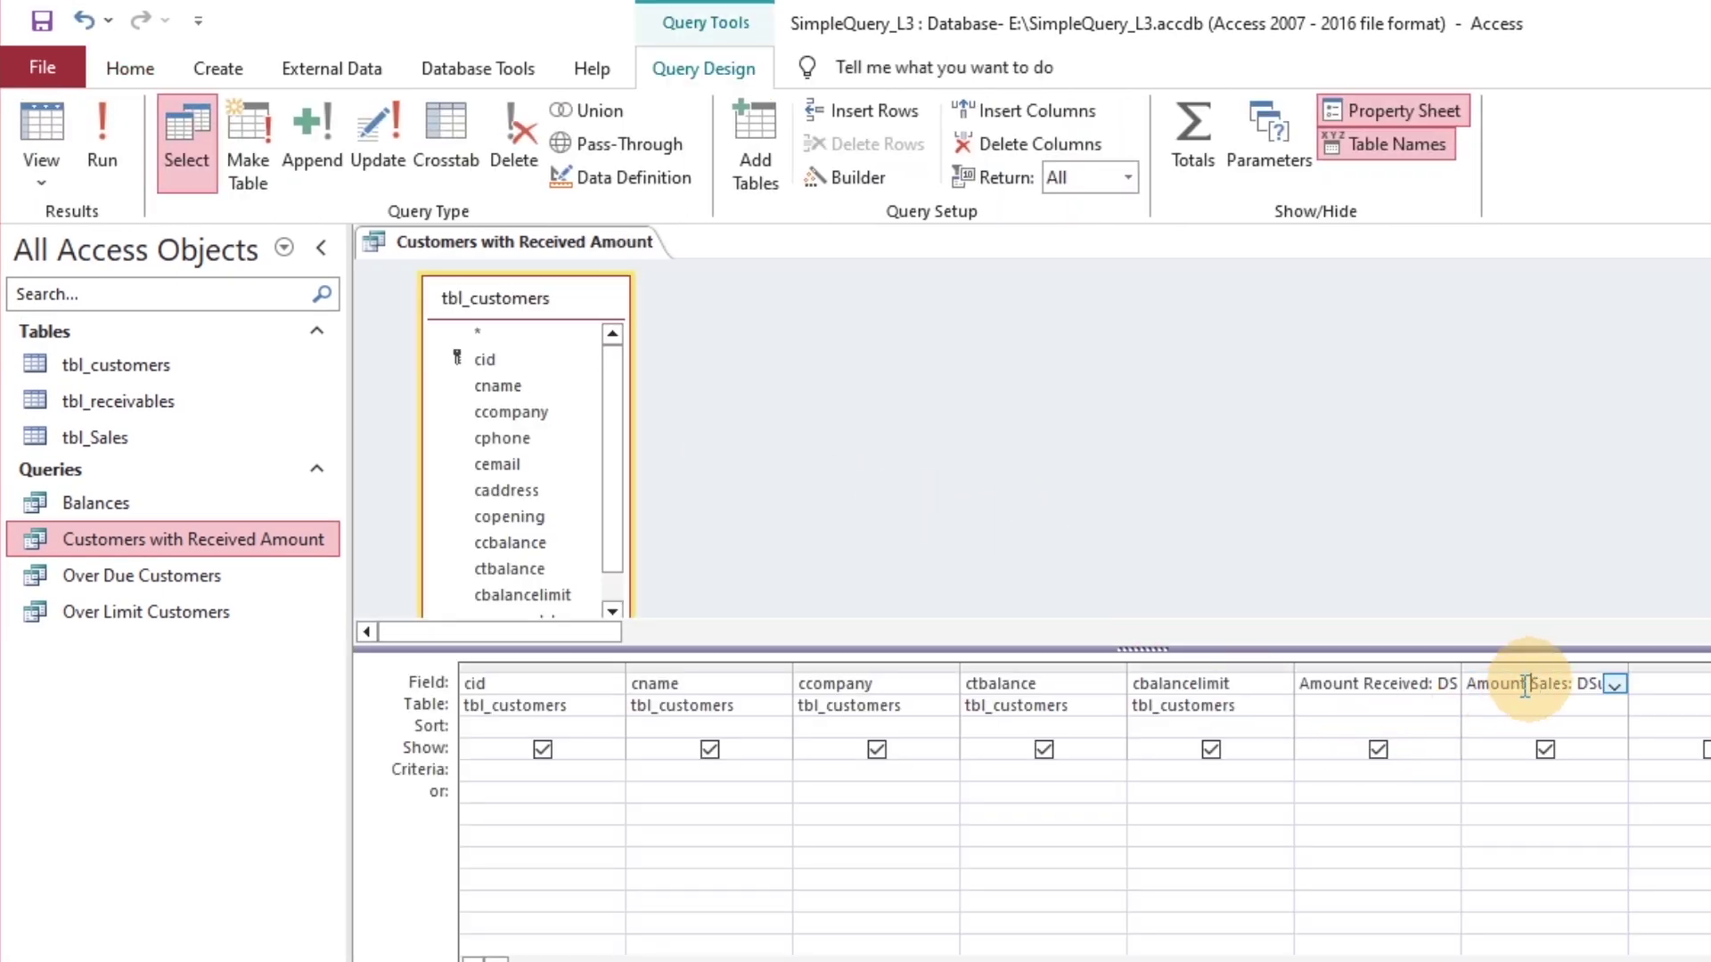
left_click(829, 178)
left_click(1048, 335)
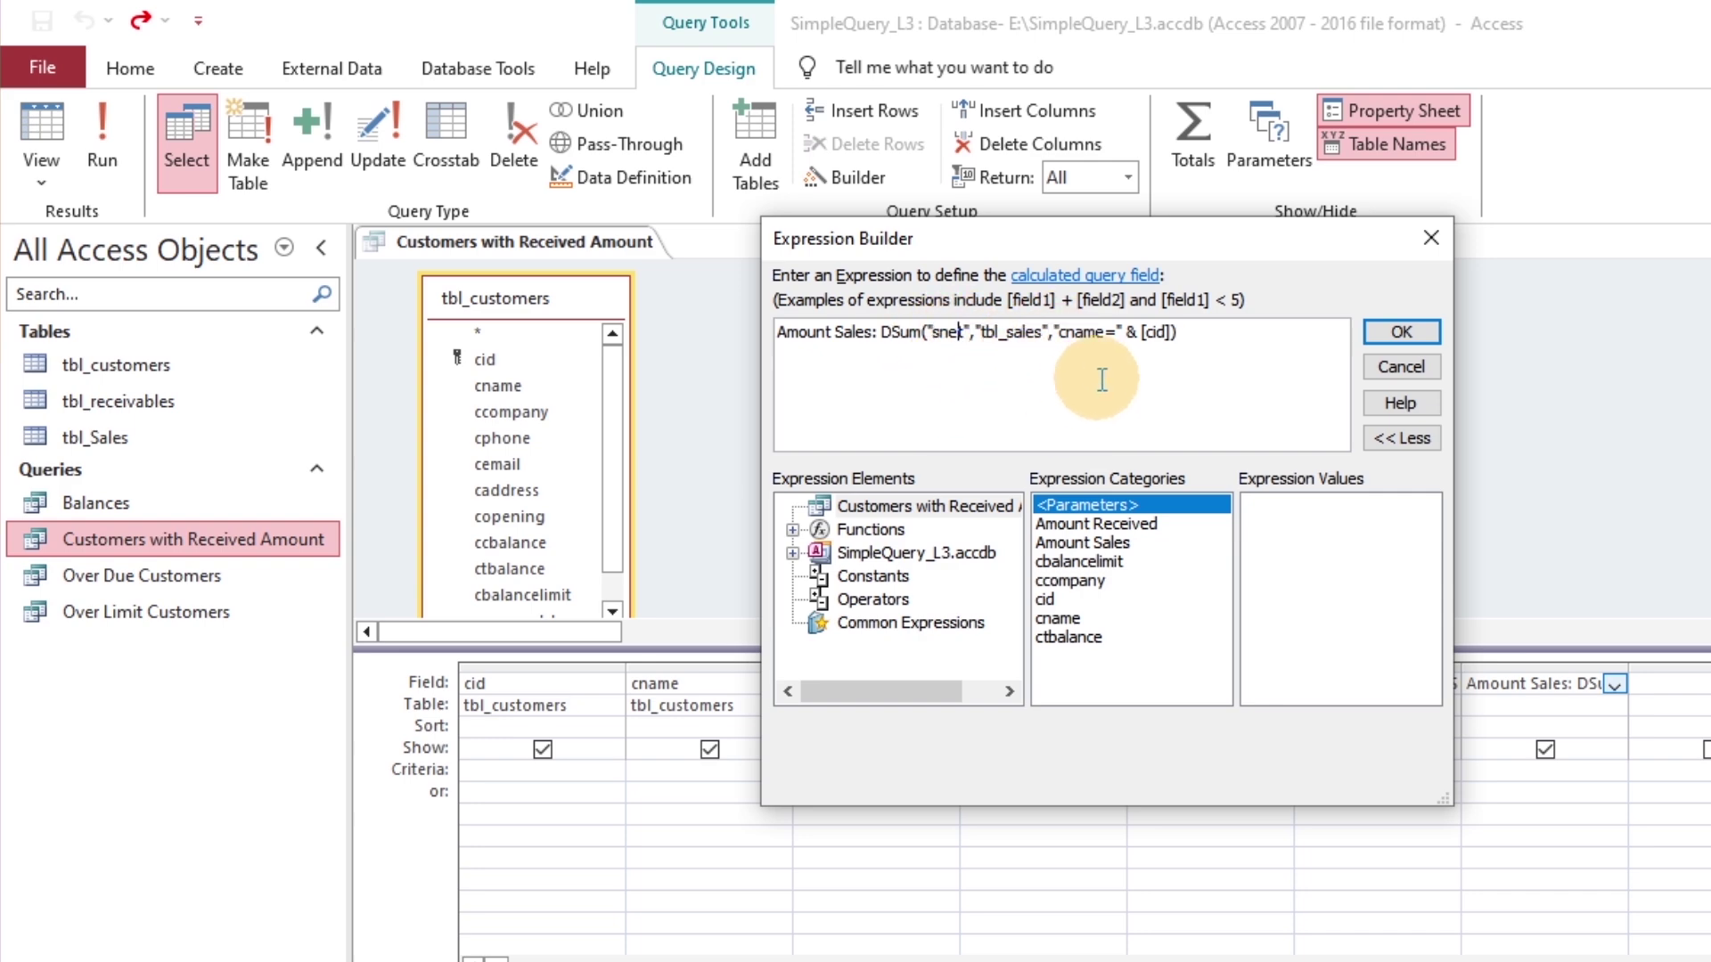
left_click(1390, 374)
left_click(178, 441)
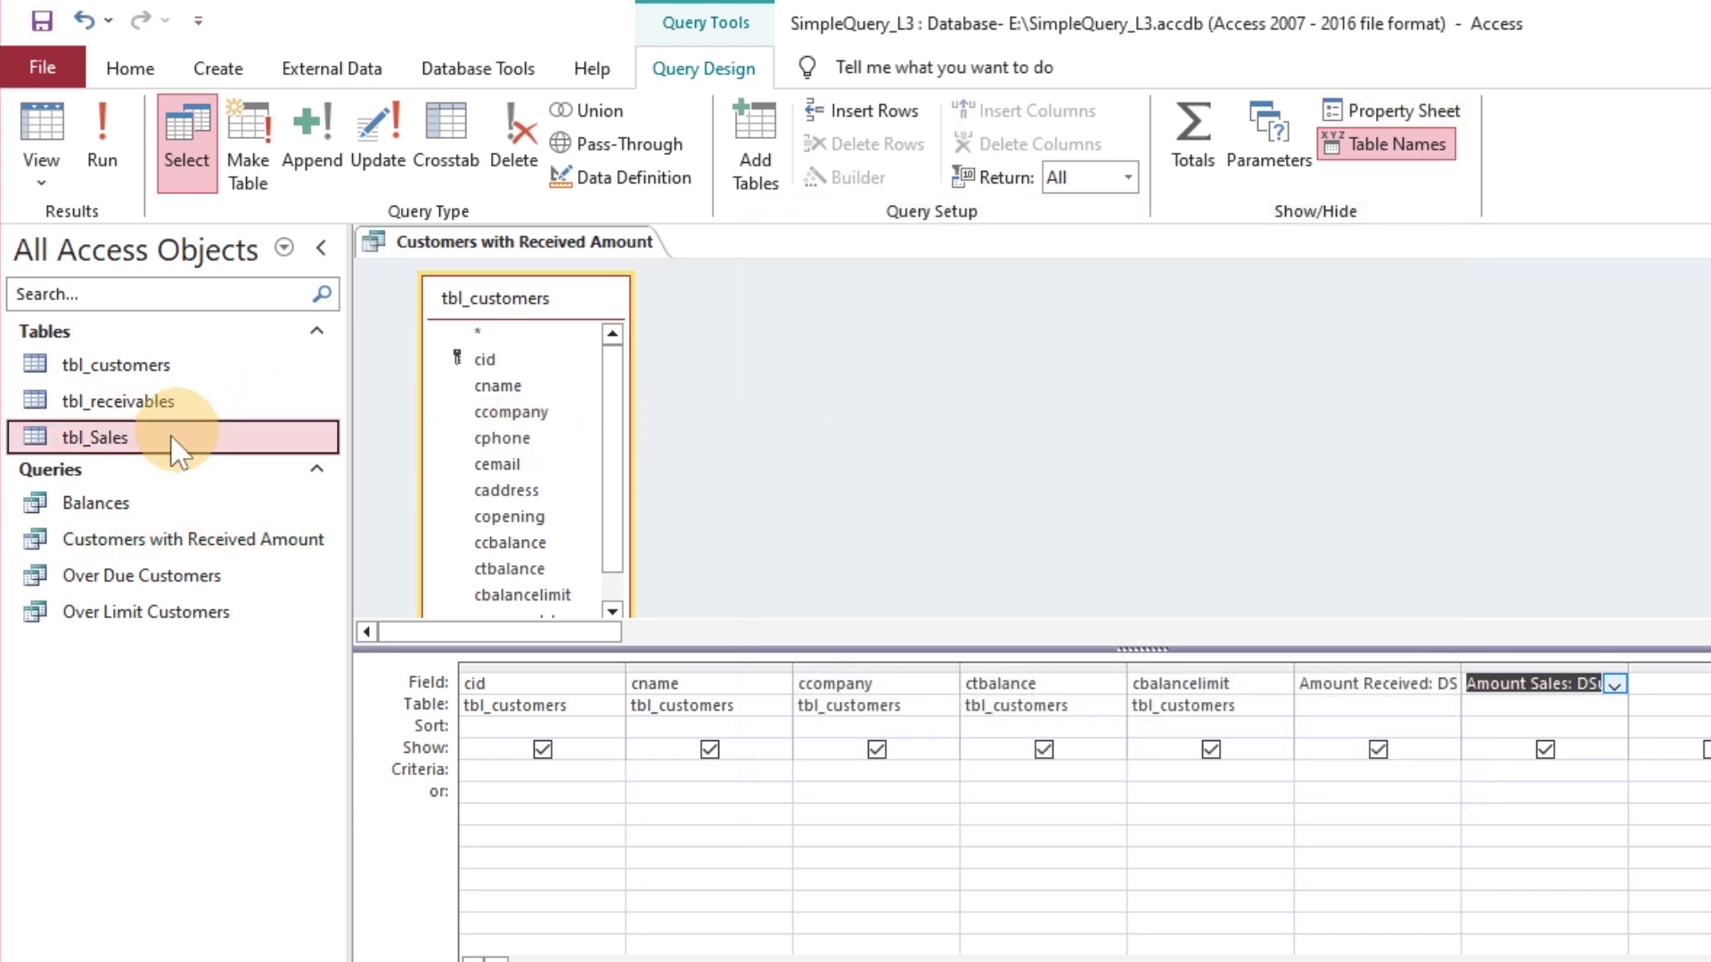
- Rename tbl_Sales' calculated cnet field to snet in Design view
right_click(142, 455)
left_click(307, 489)
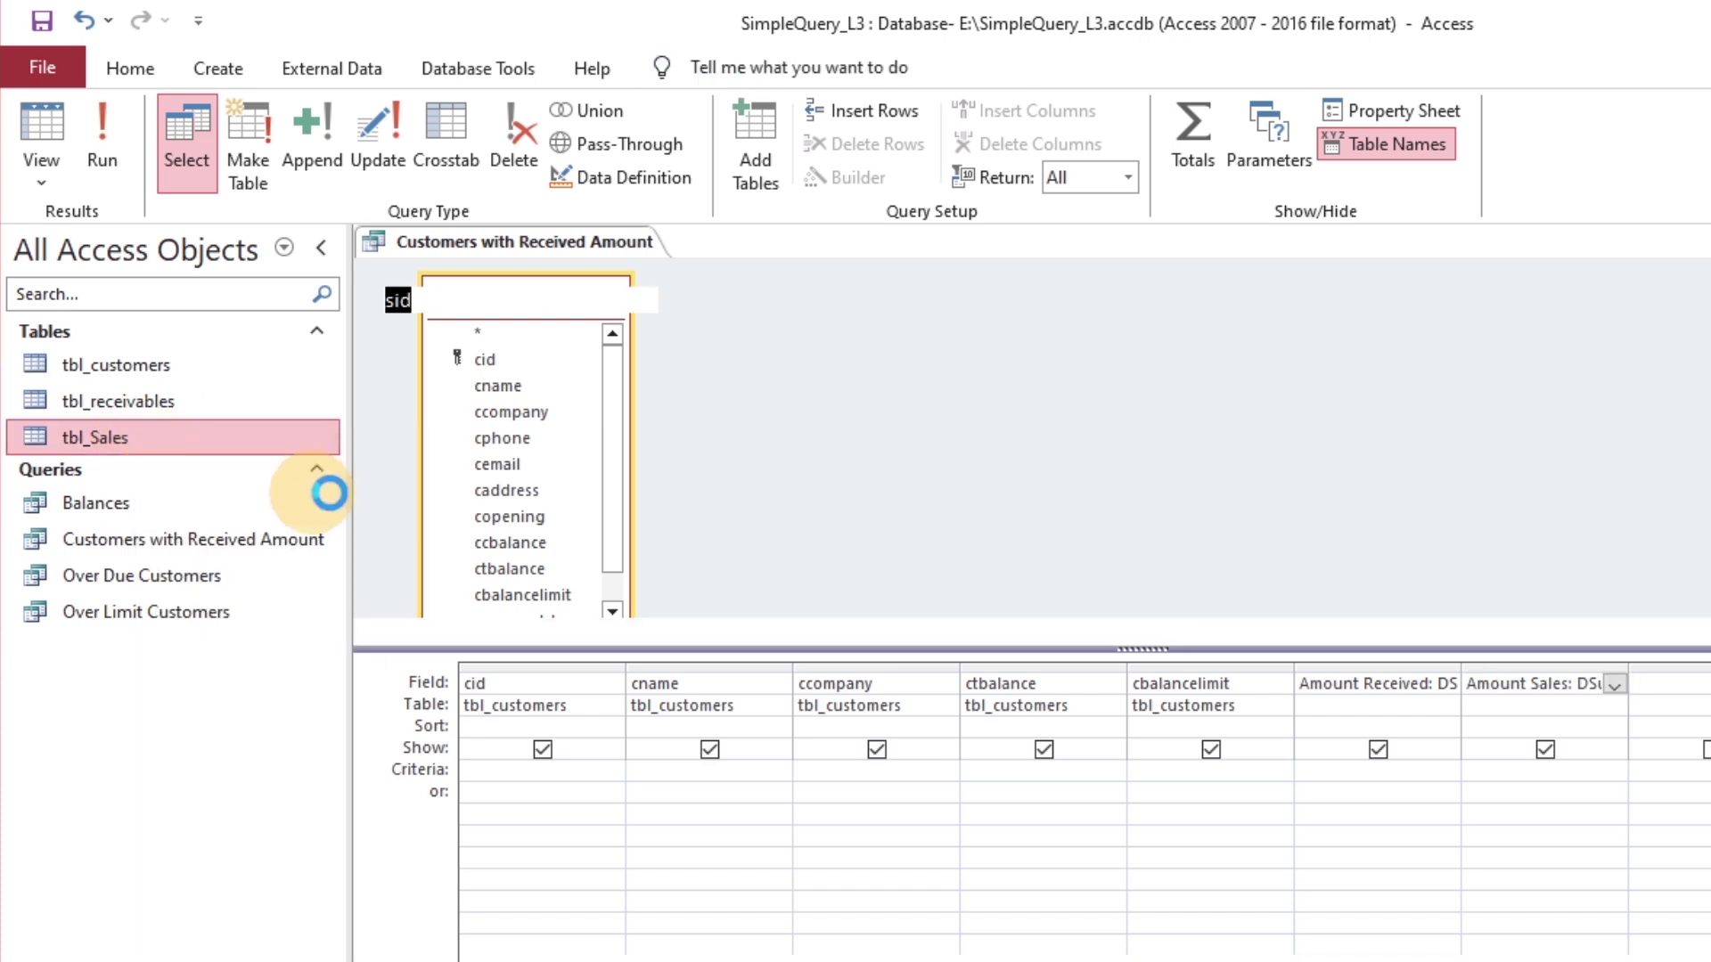
left_click(392, 465)
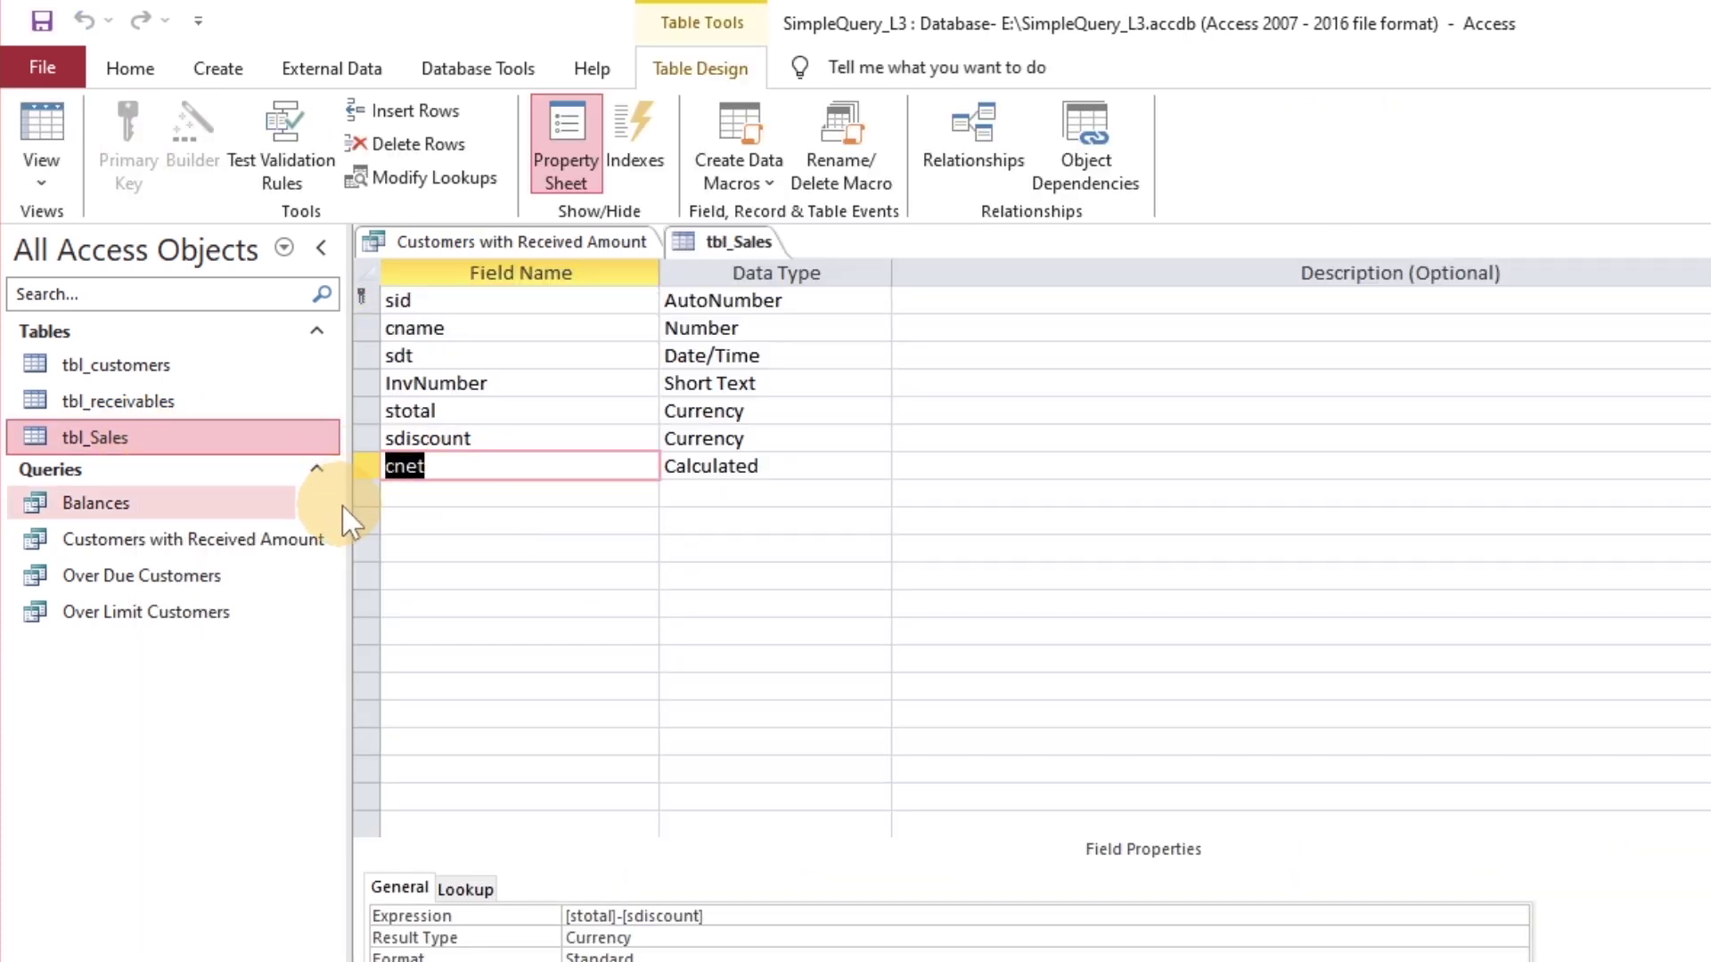
left_click(409, 466)
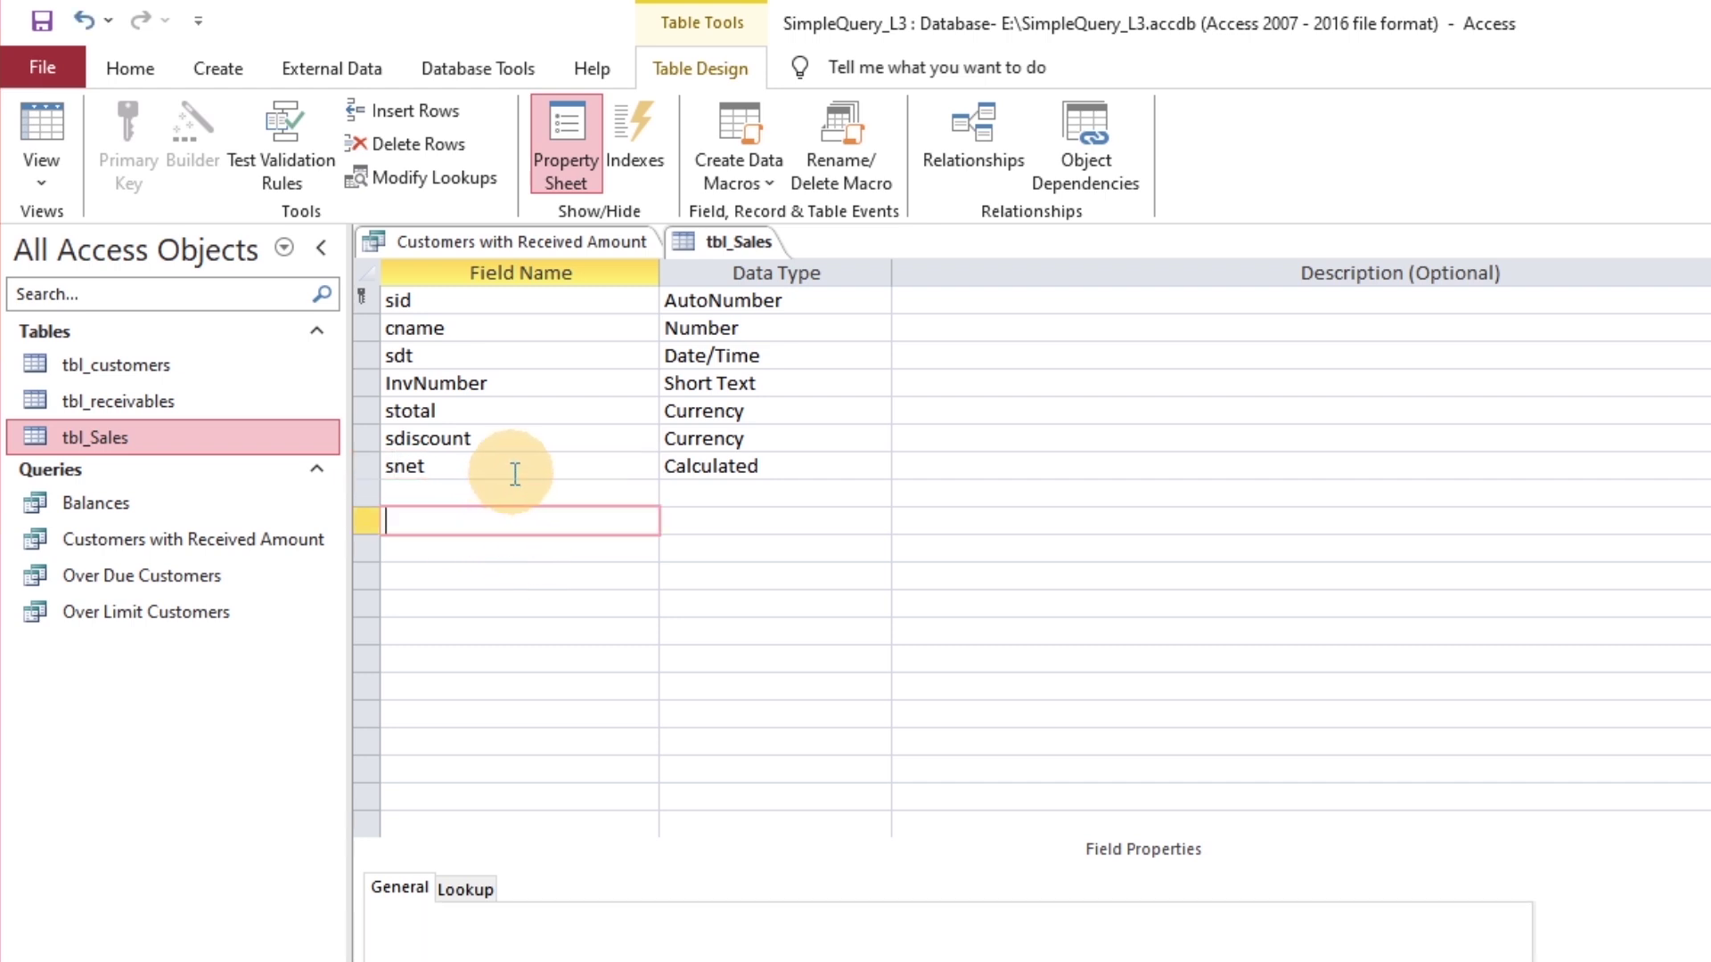
left_click(366, 464)
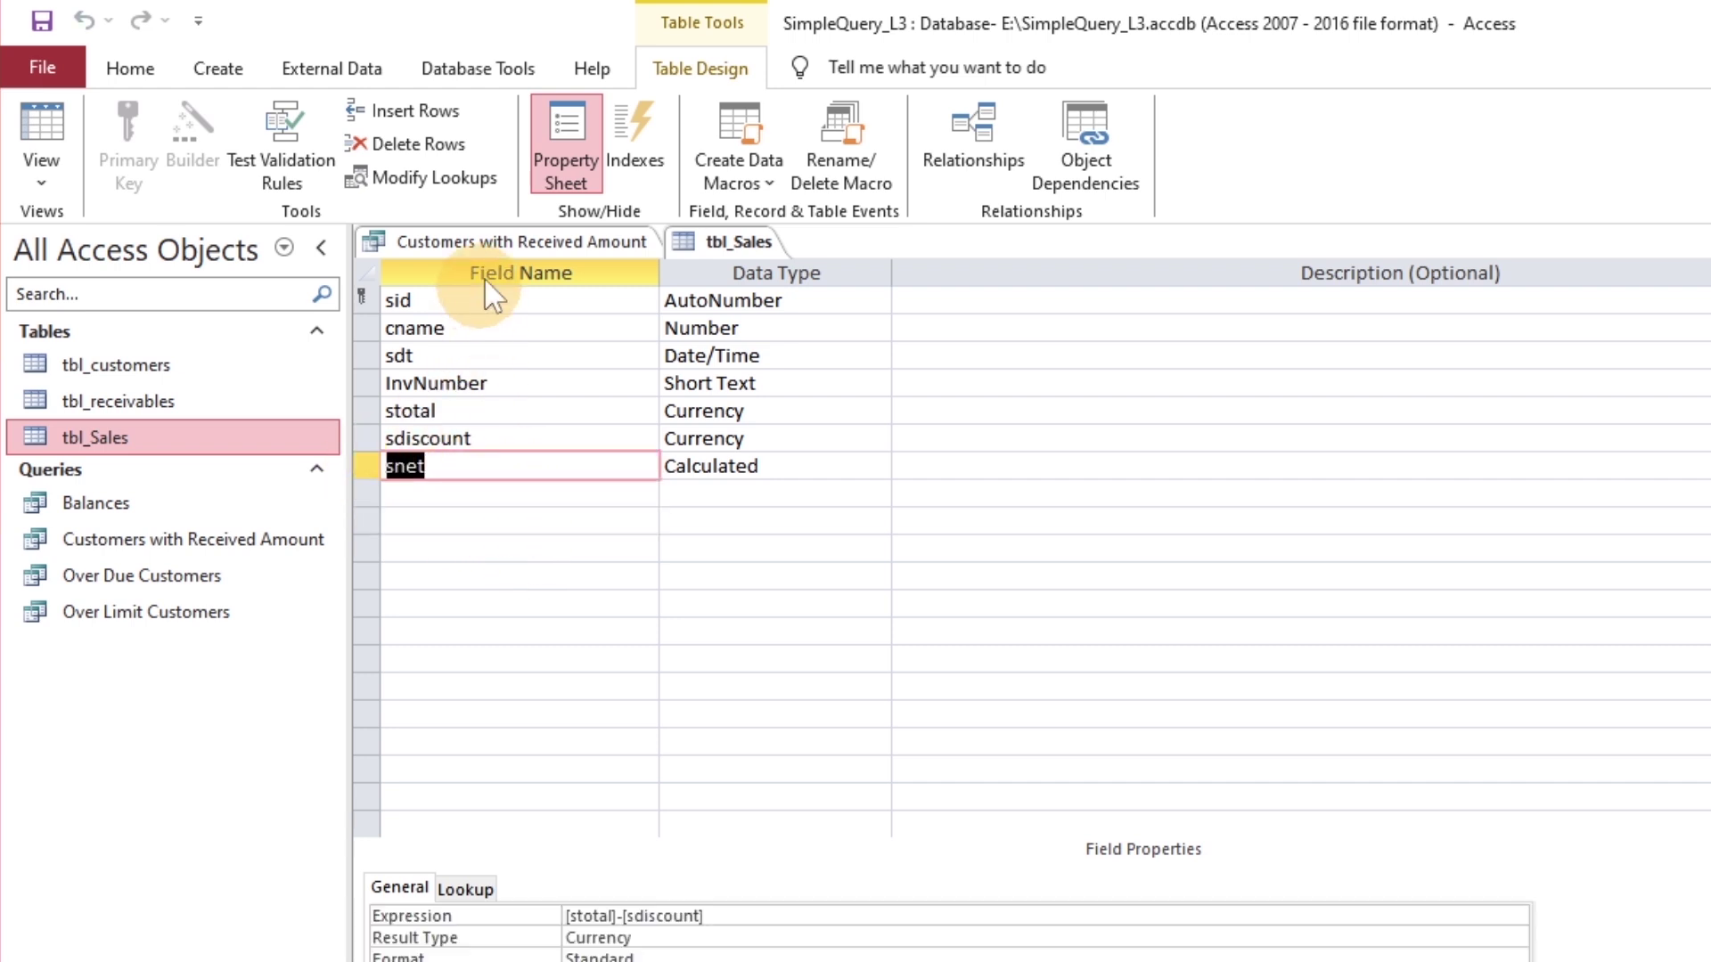
- Close the table design and run the query, showing an Amount Sales value of 1100
right_click(709, 237)
left_click(774, 286)
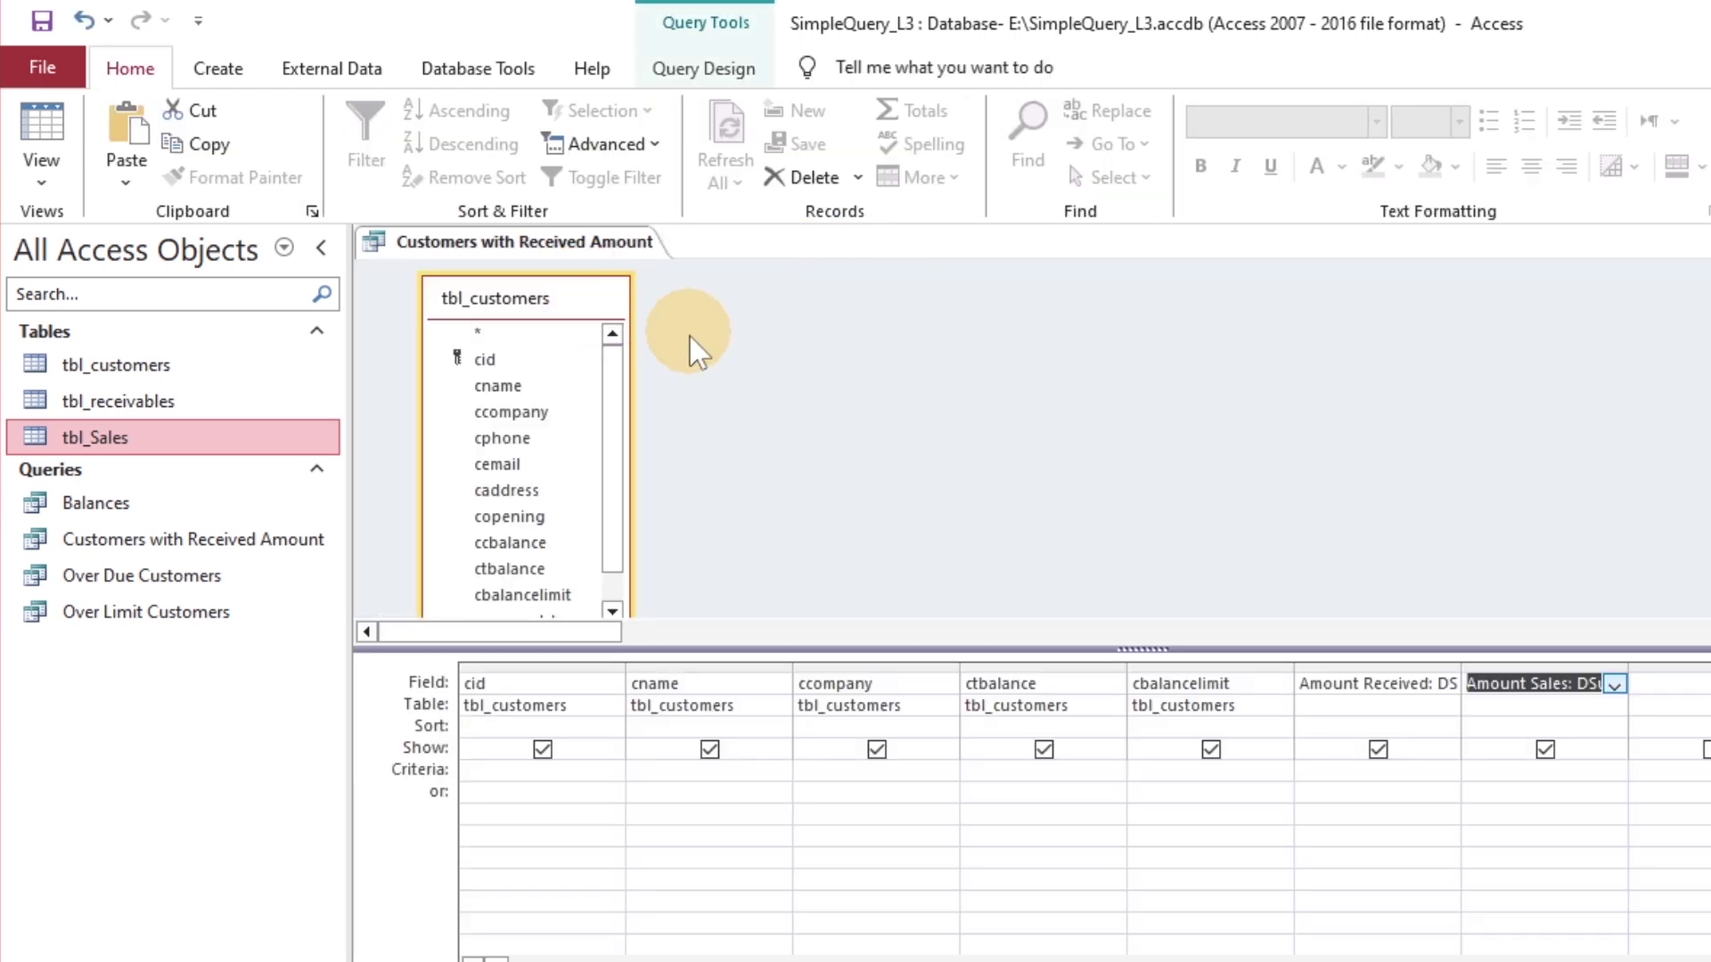
left_click(42, 134)
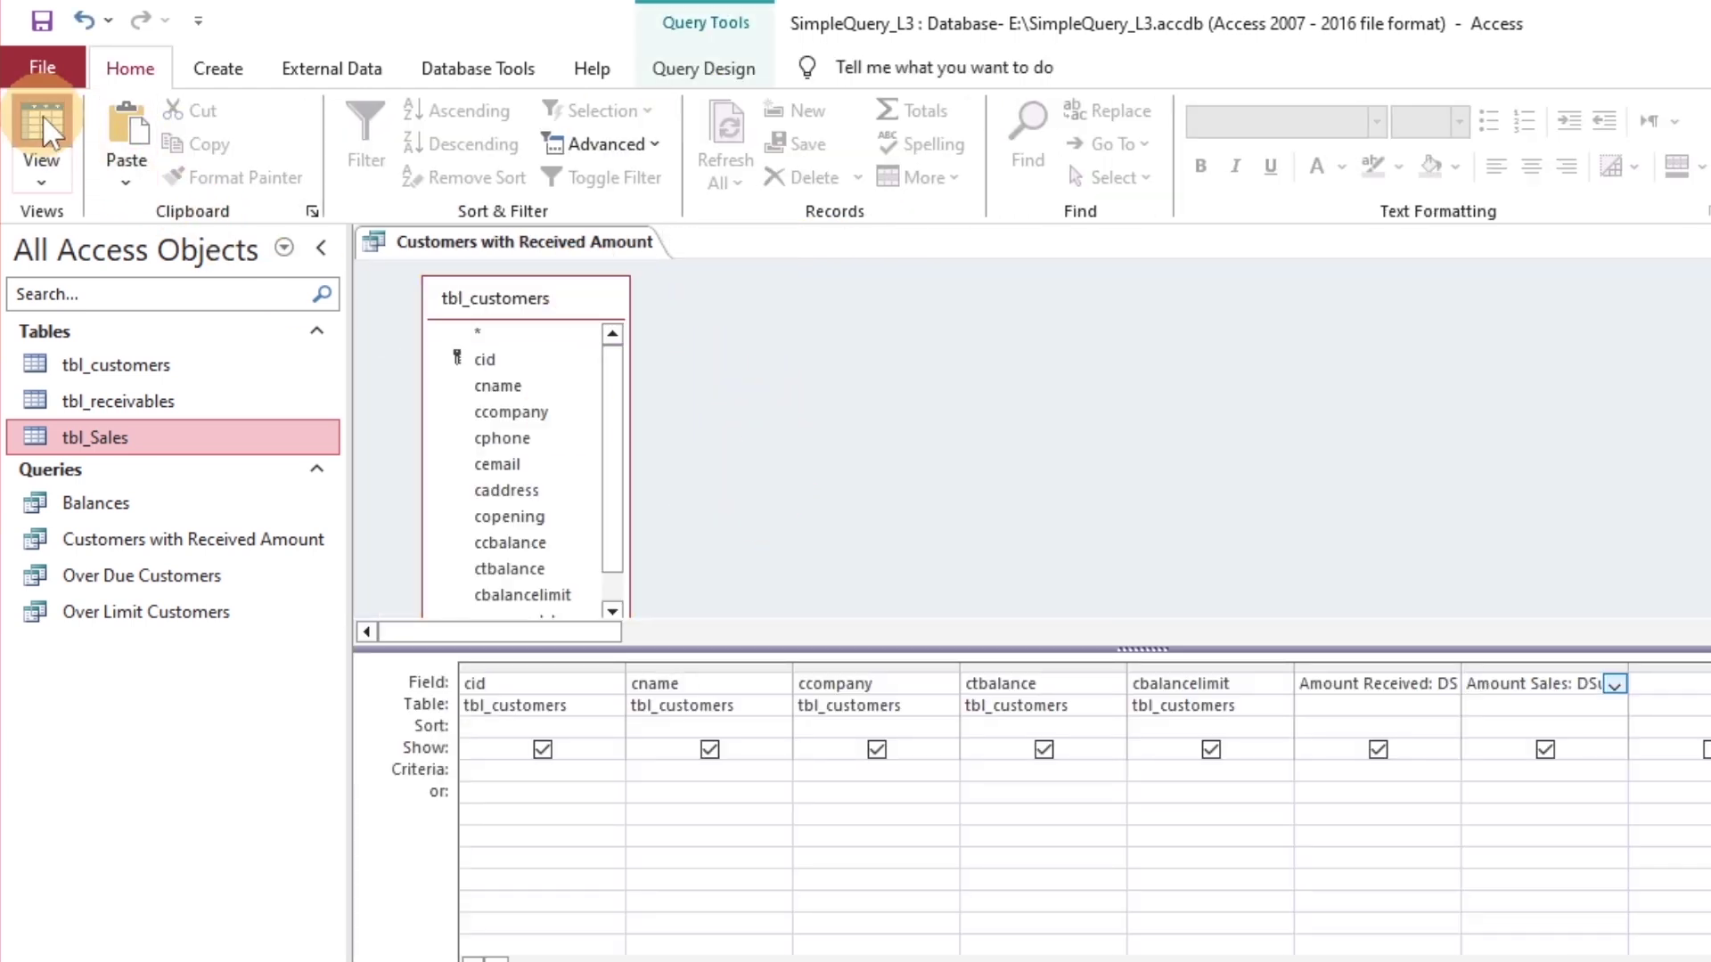
left_click(1217, 615)
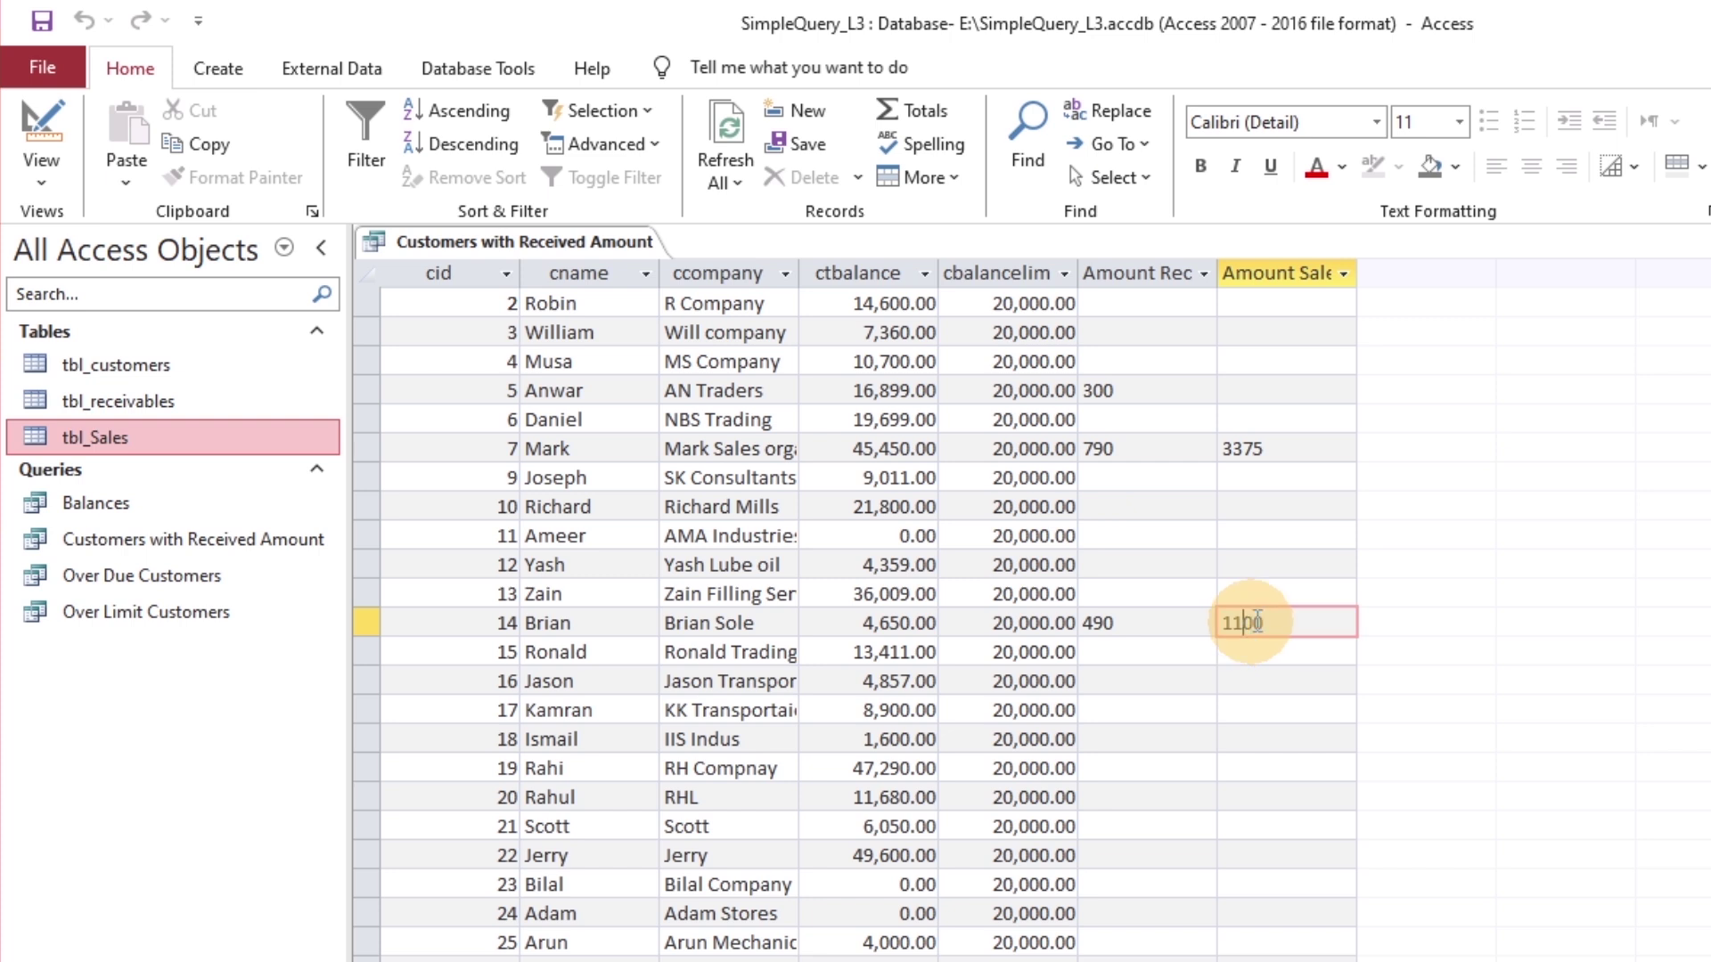
- Check the 3375 Amount Sales value, then close the query, saving its layout changes
left_click(1258, 448)
right_click(547, 247)
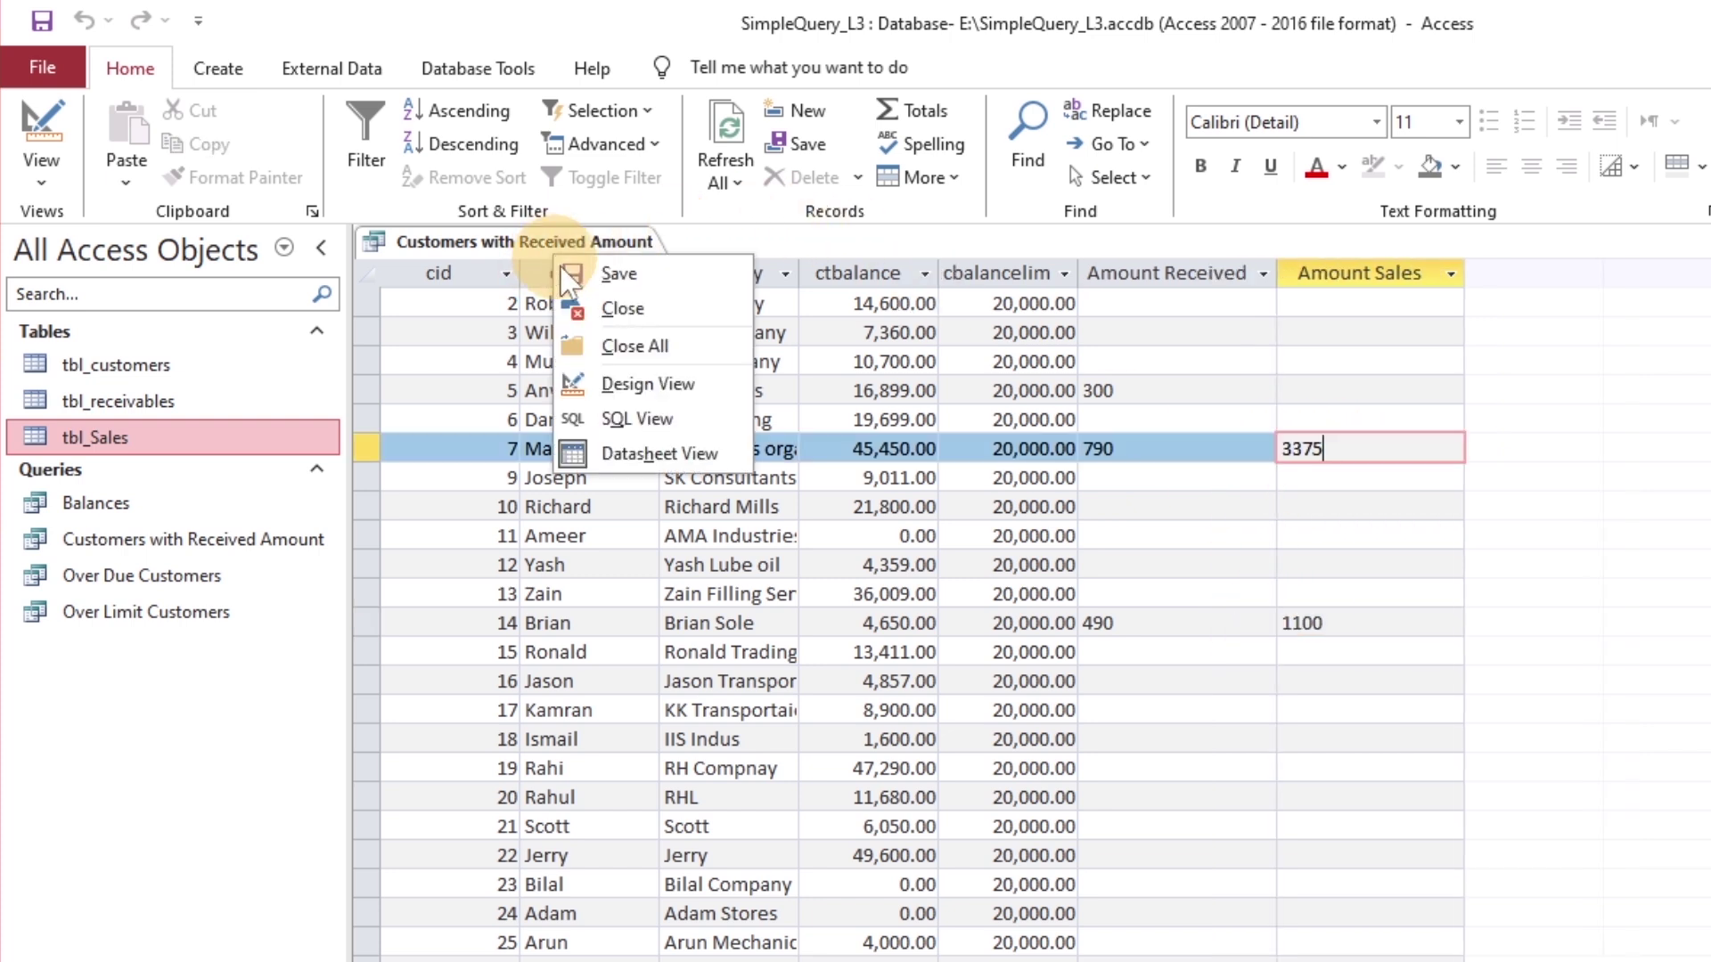
left_click(614, 306)
left_click(1308, 877)
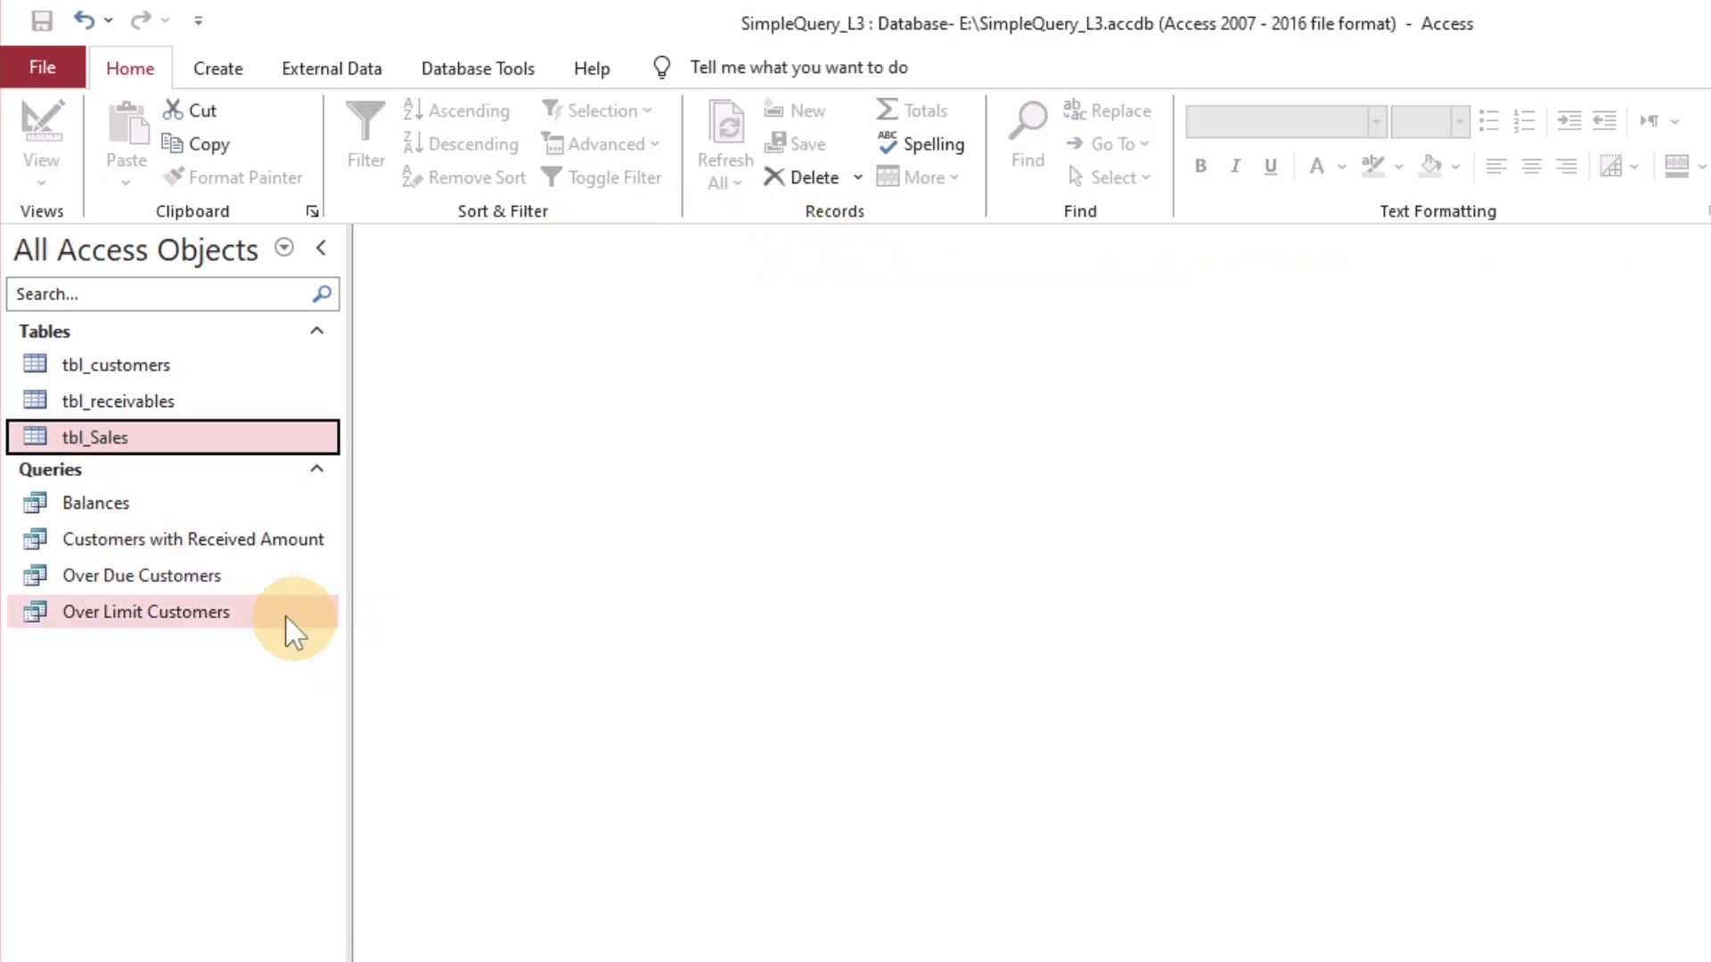
- Rename the Customers with Received Amount query to 'Customer Master Query'
left_click(223, 545)
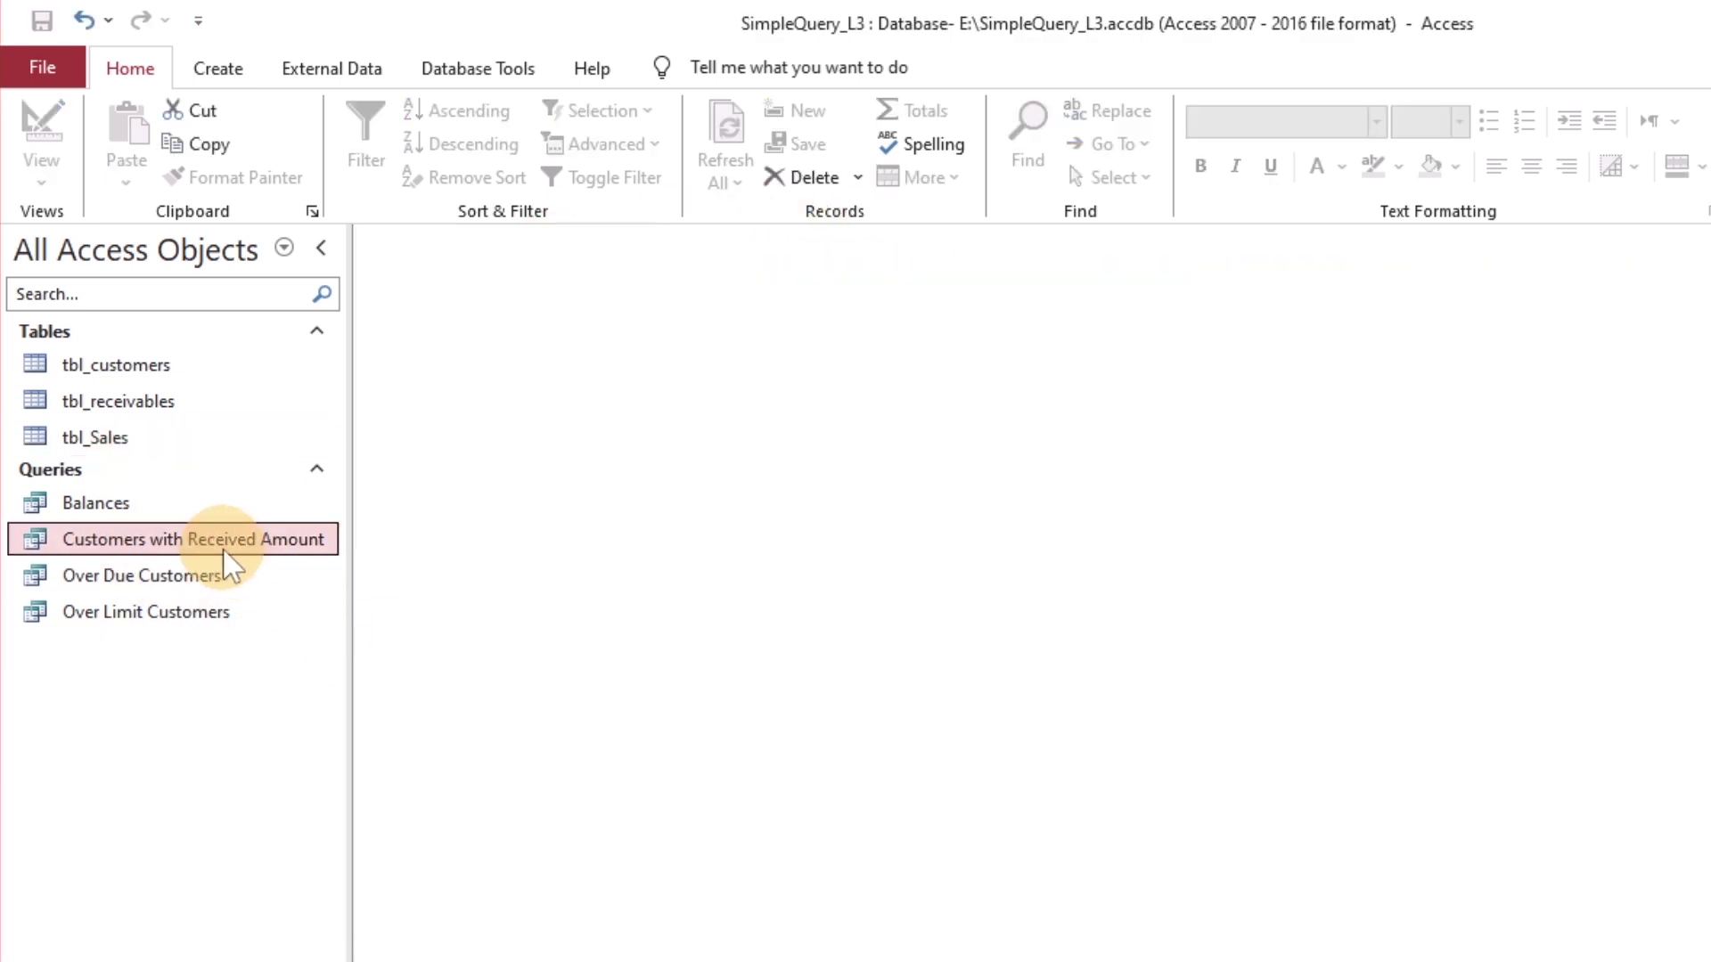
left_click(327, 541)
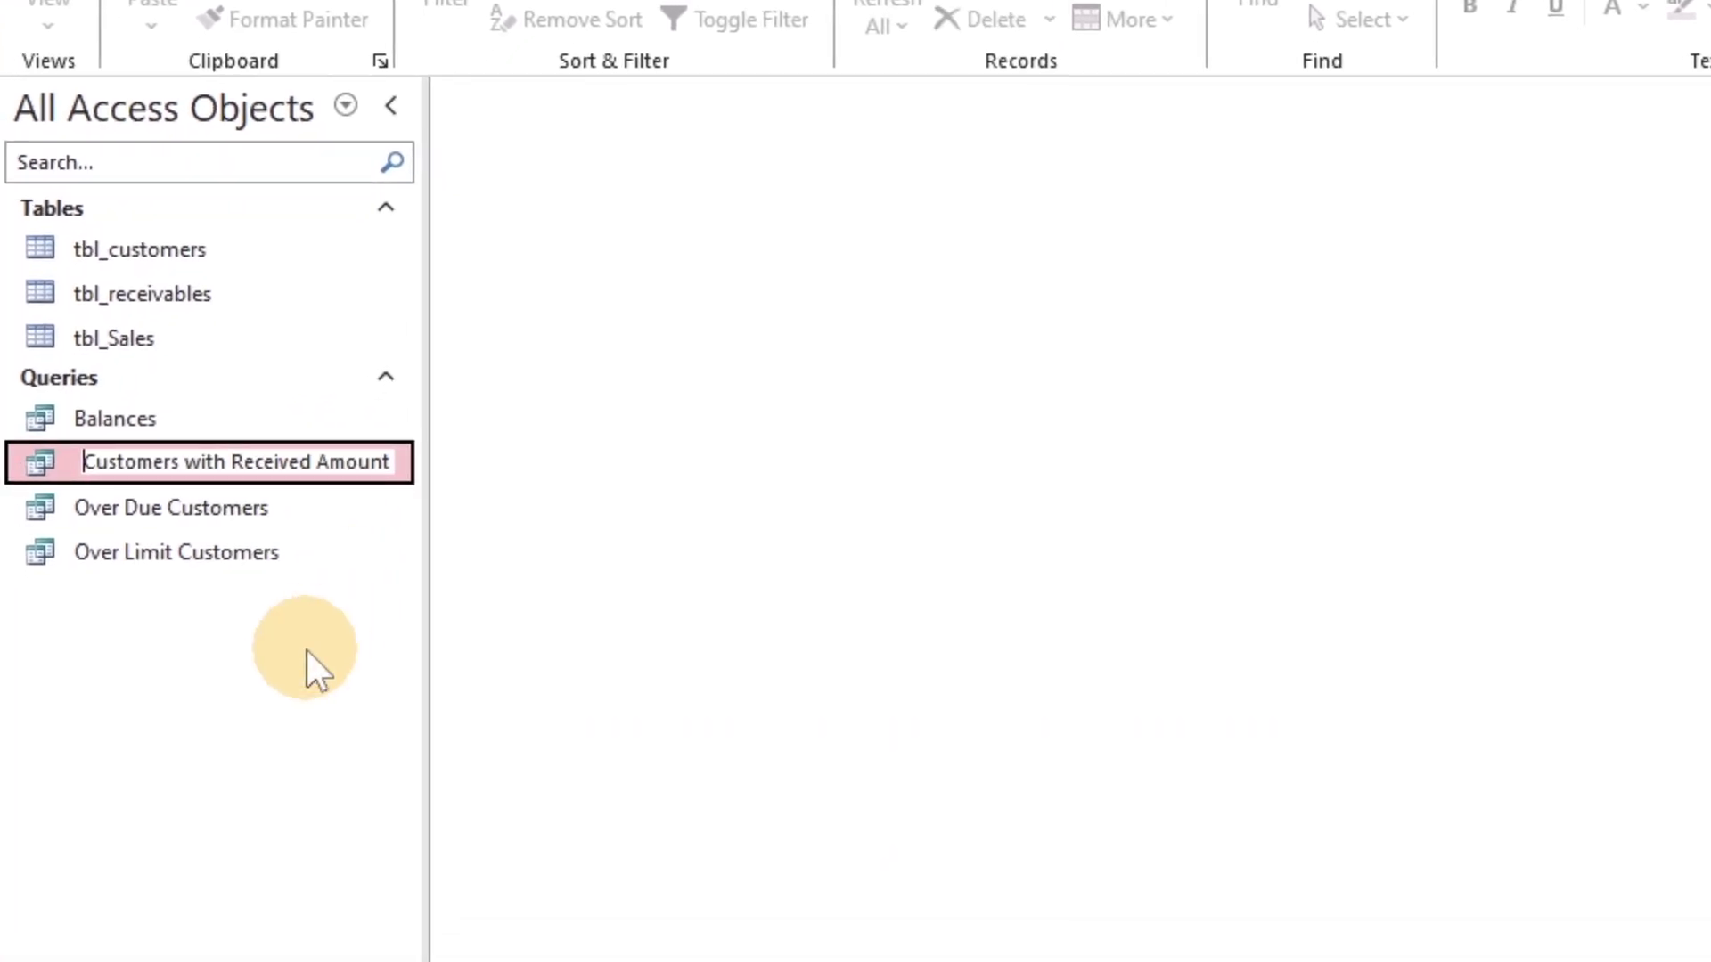
type("Customer")
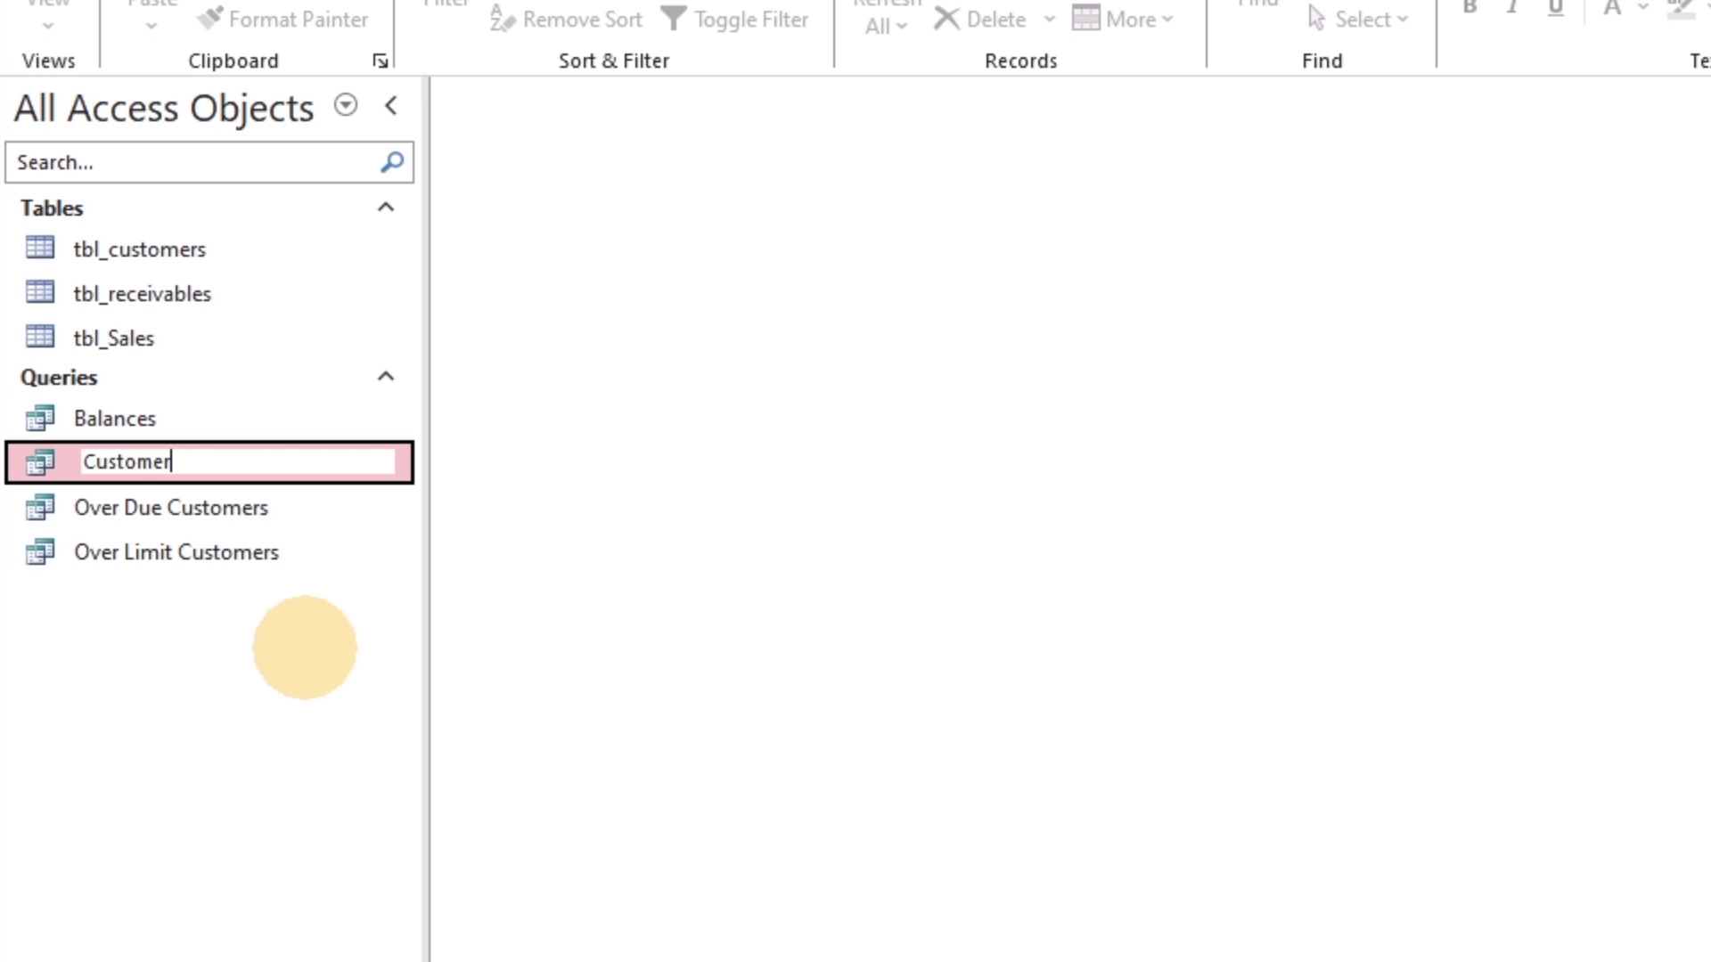
type(" Master Query")
key("Return")
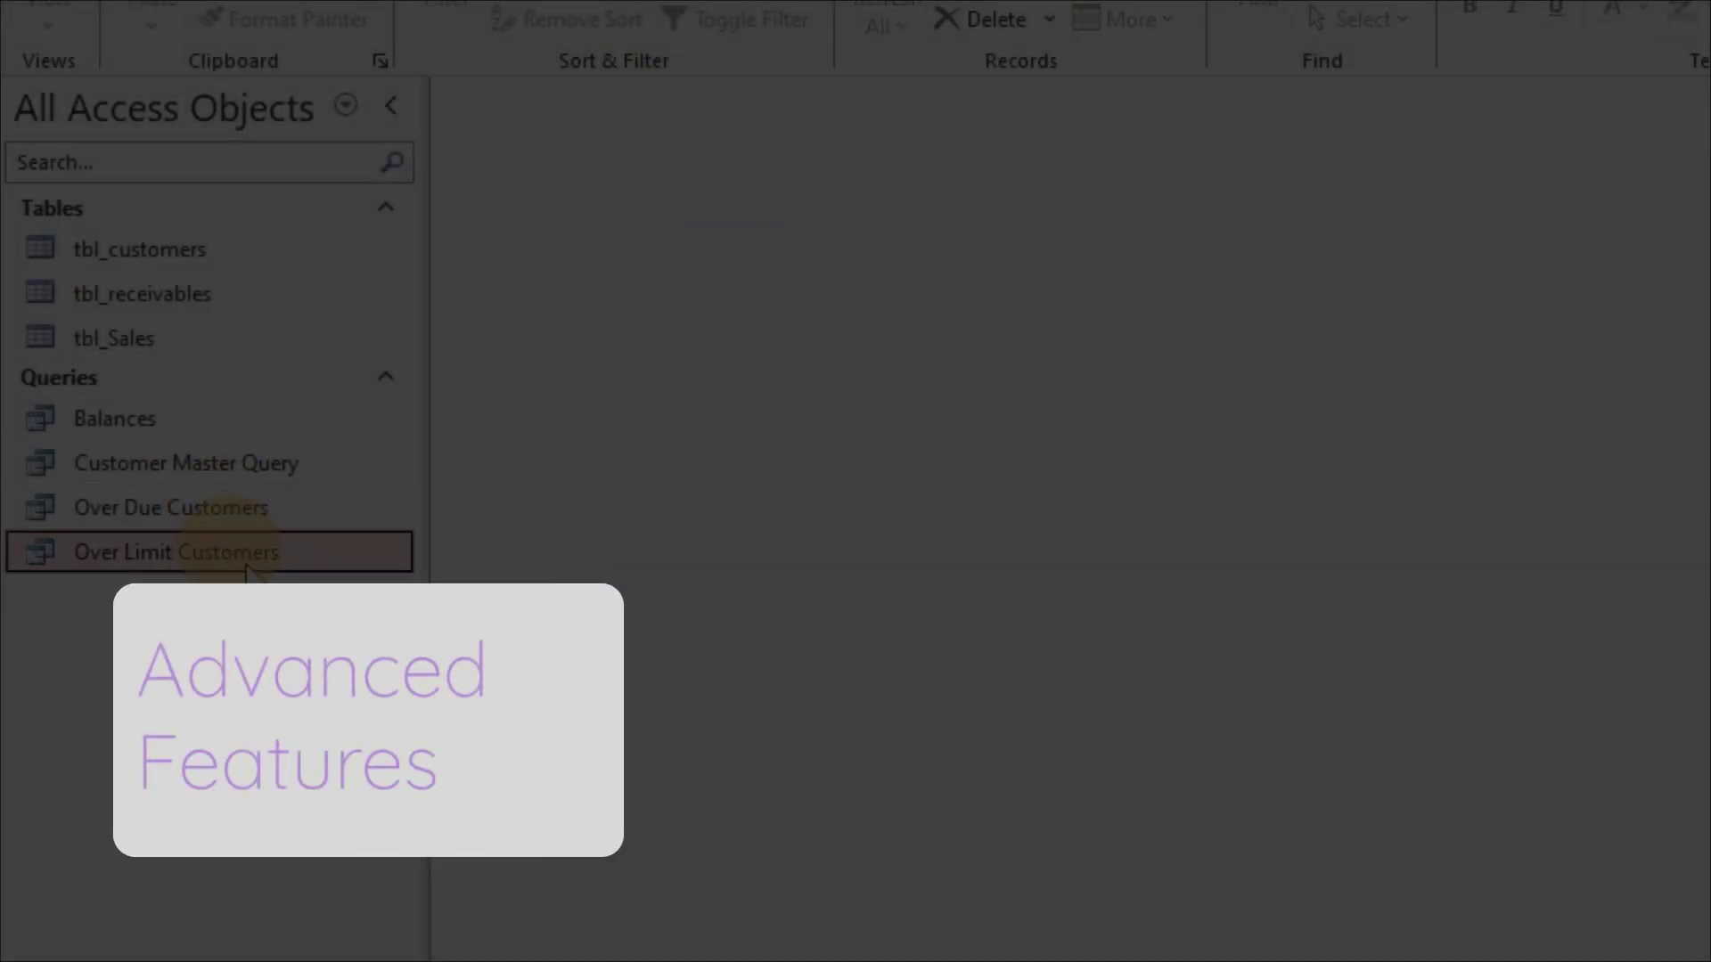
- Add a 12/8/2023 'Cash received' record of 1,500.00 to tbl_receivables
left_click(134, 419)
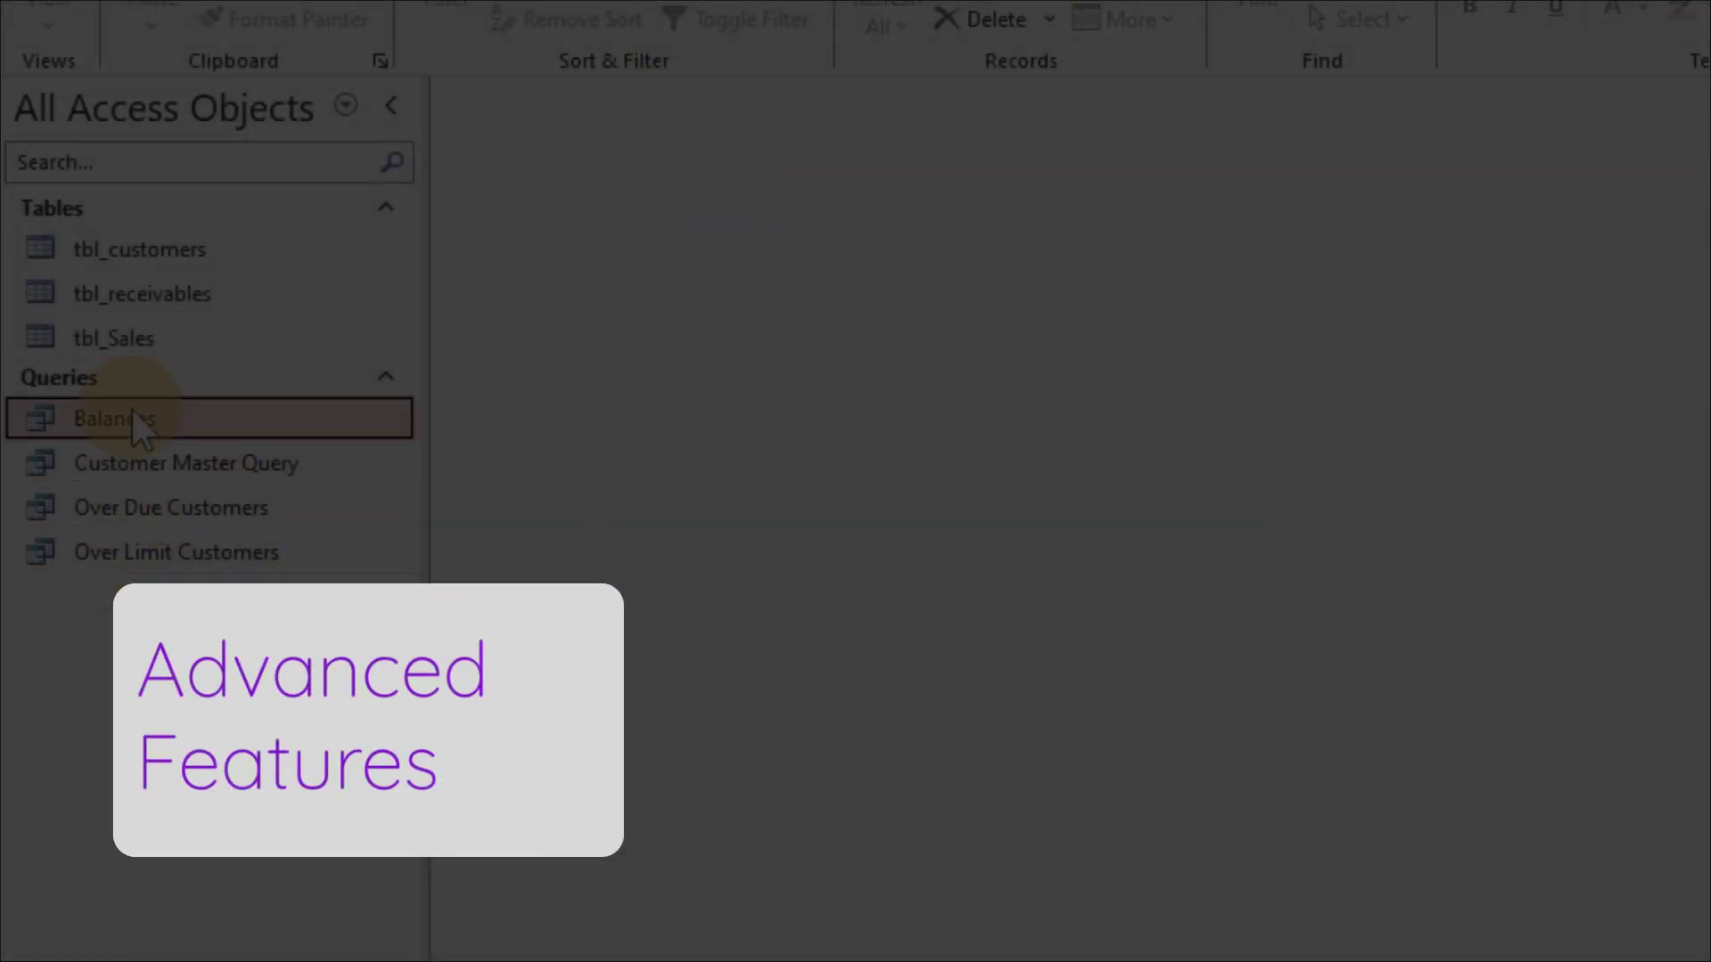
double_click(142, 294)
left_click(720, 352)
left_click(765, 485)
left_click(959, 352)
left_click(847, 818)
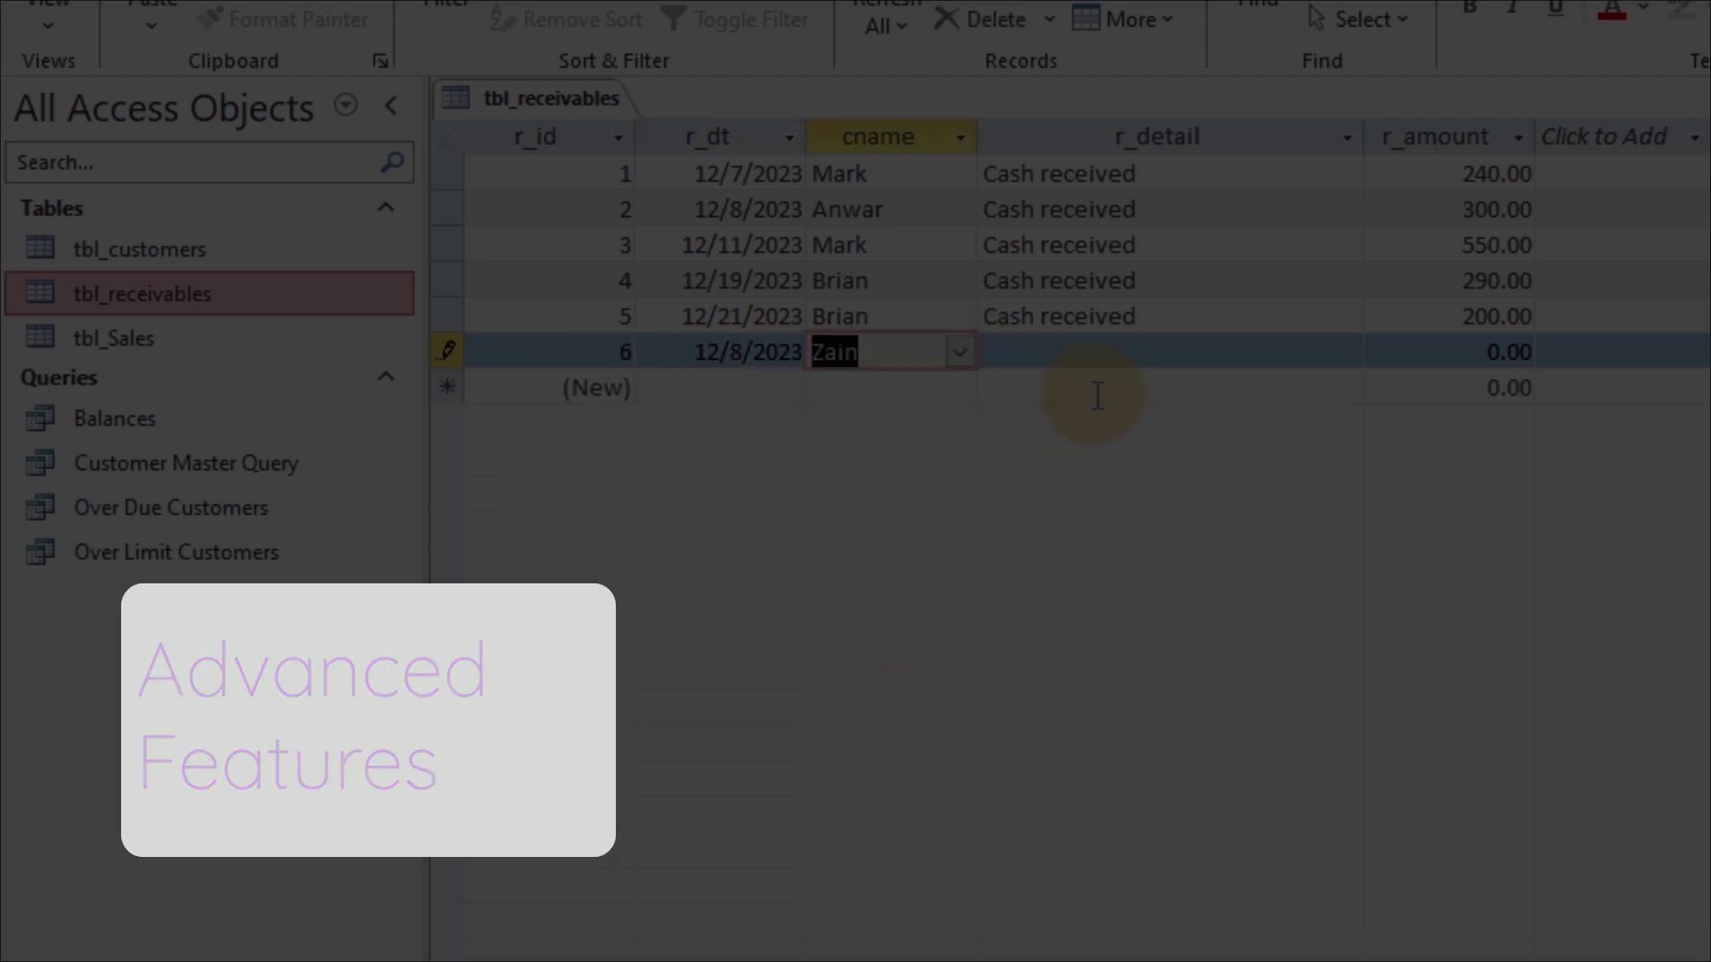
left_click(1119, 366)
key("Tab")
type("1500")
key("Return")
left_click(1450, 352)
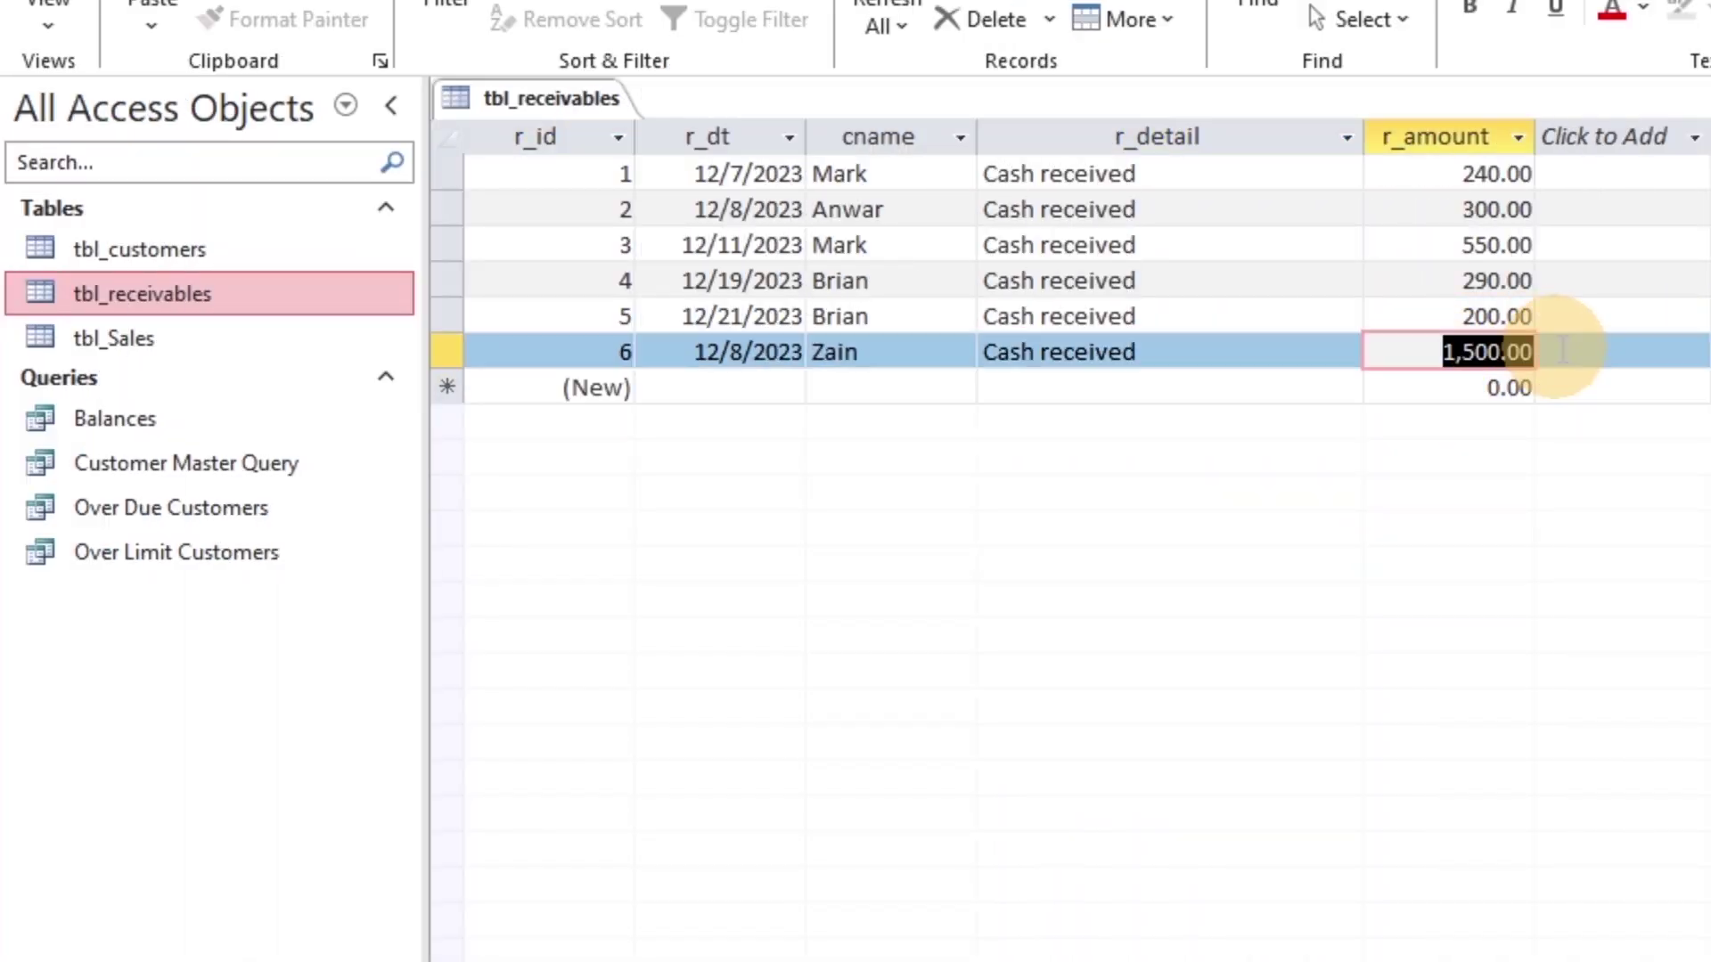
key("Tab")
left_click(1474, 136)
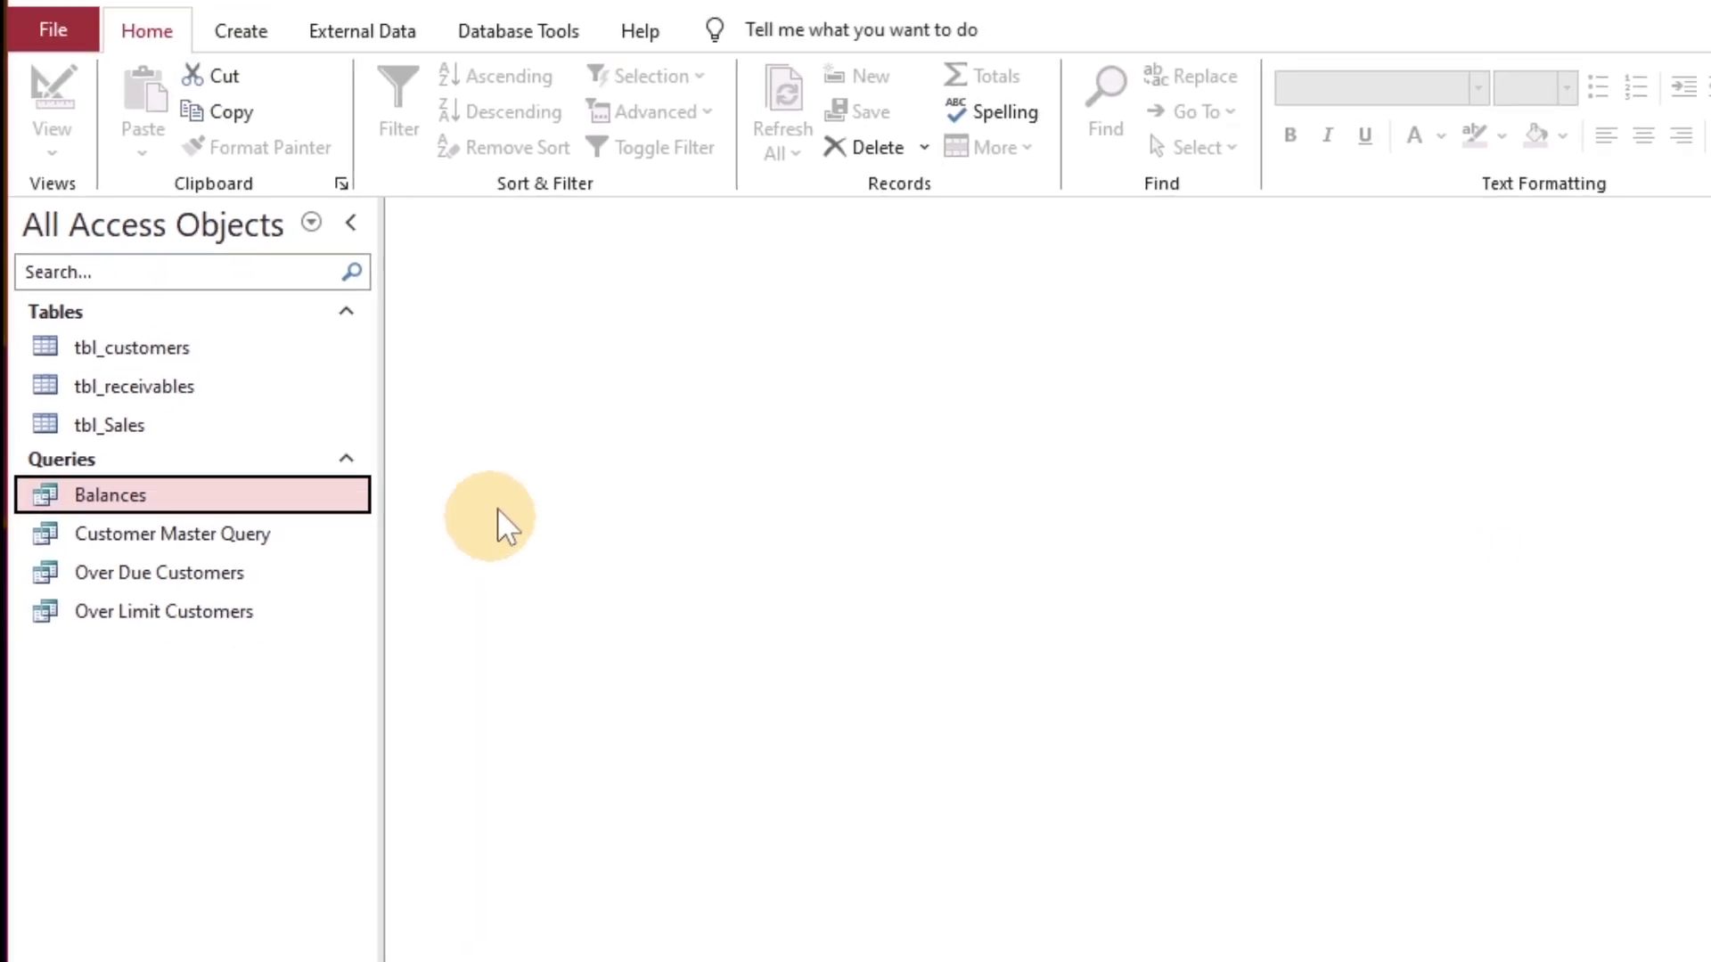
- Create a new query in Design view based on tbl_receivables
left_click(214, 73)
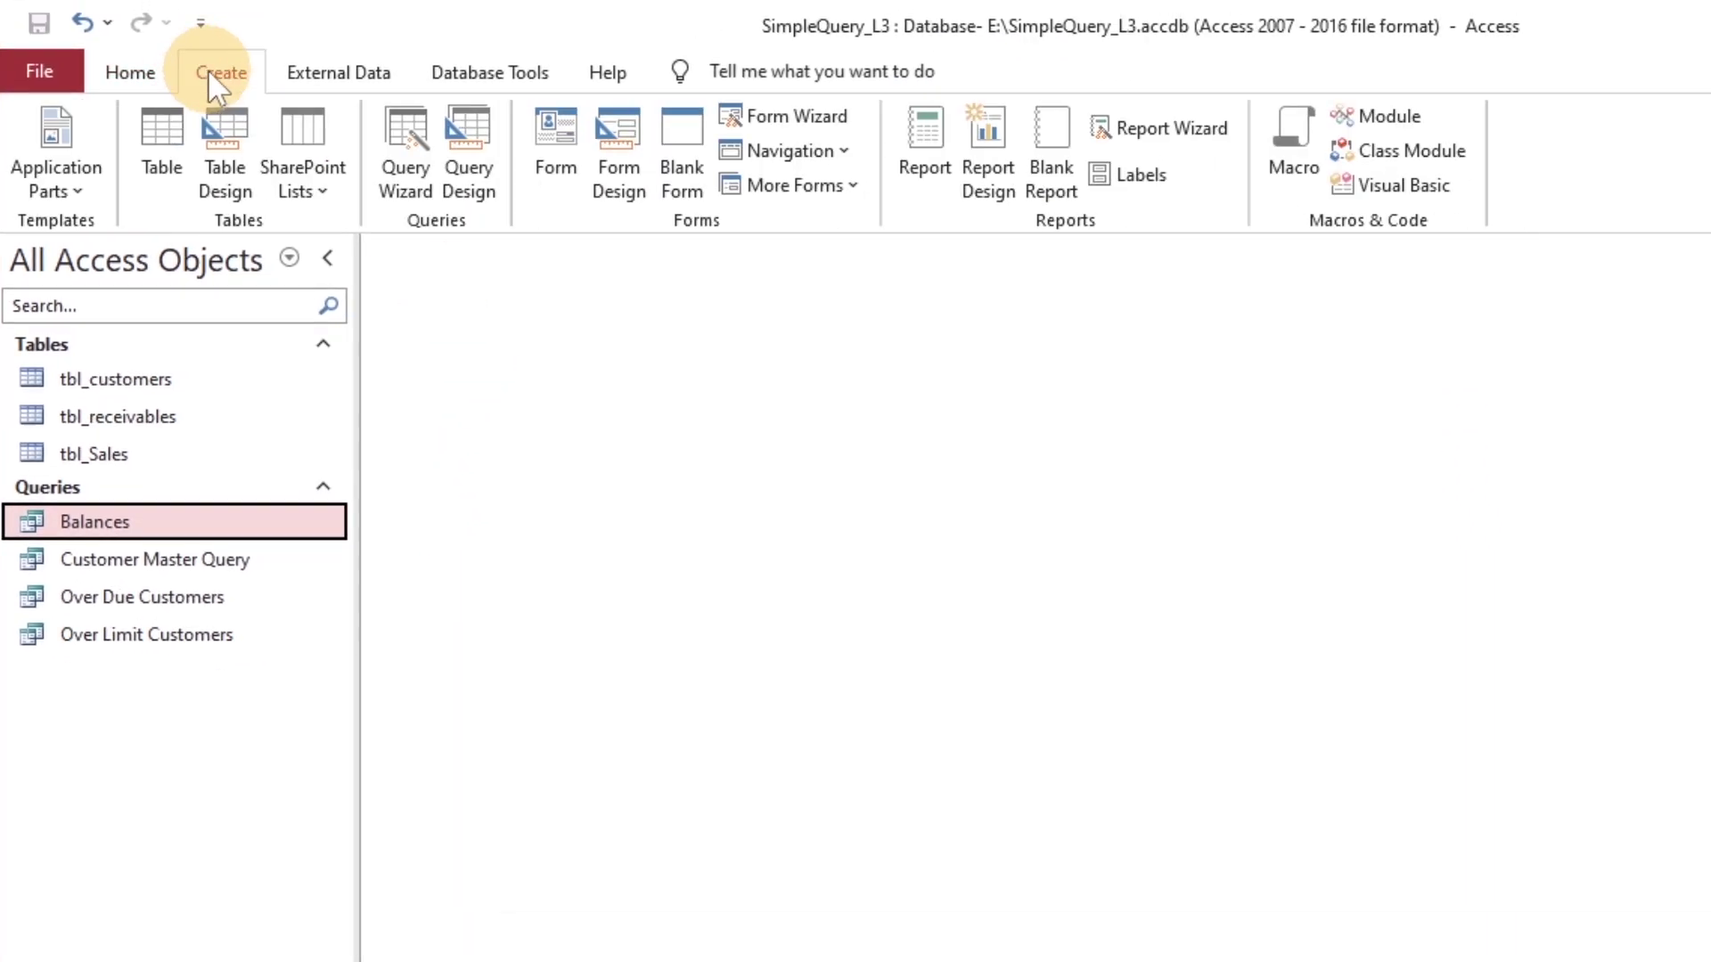
left_click(452, 171)
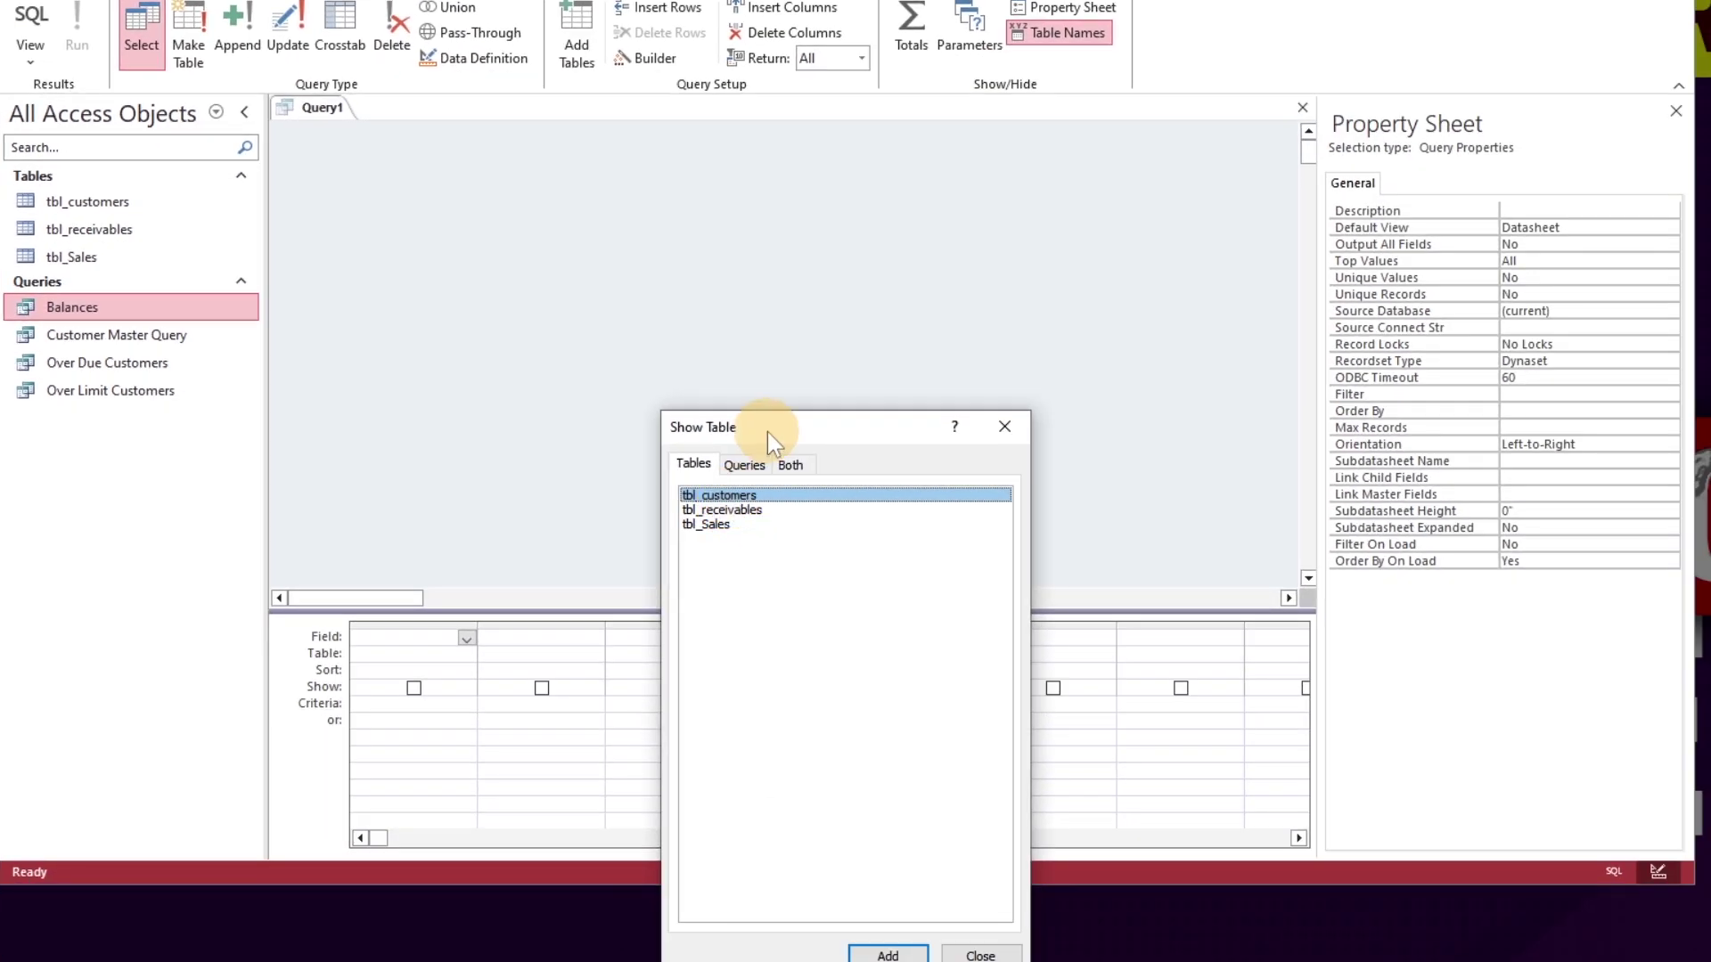
left_click_drag(767, 431, 905, 354)
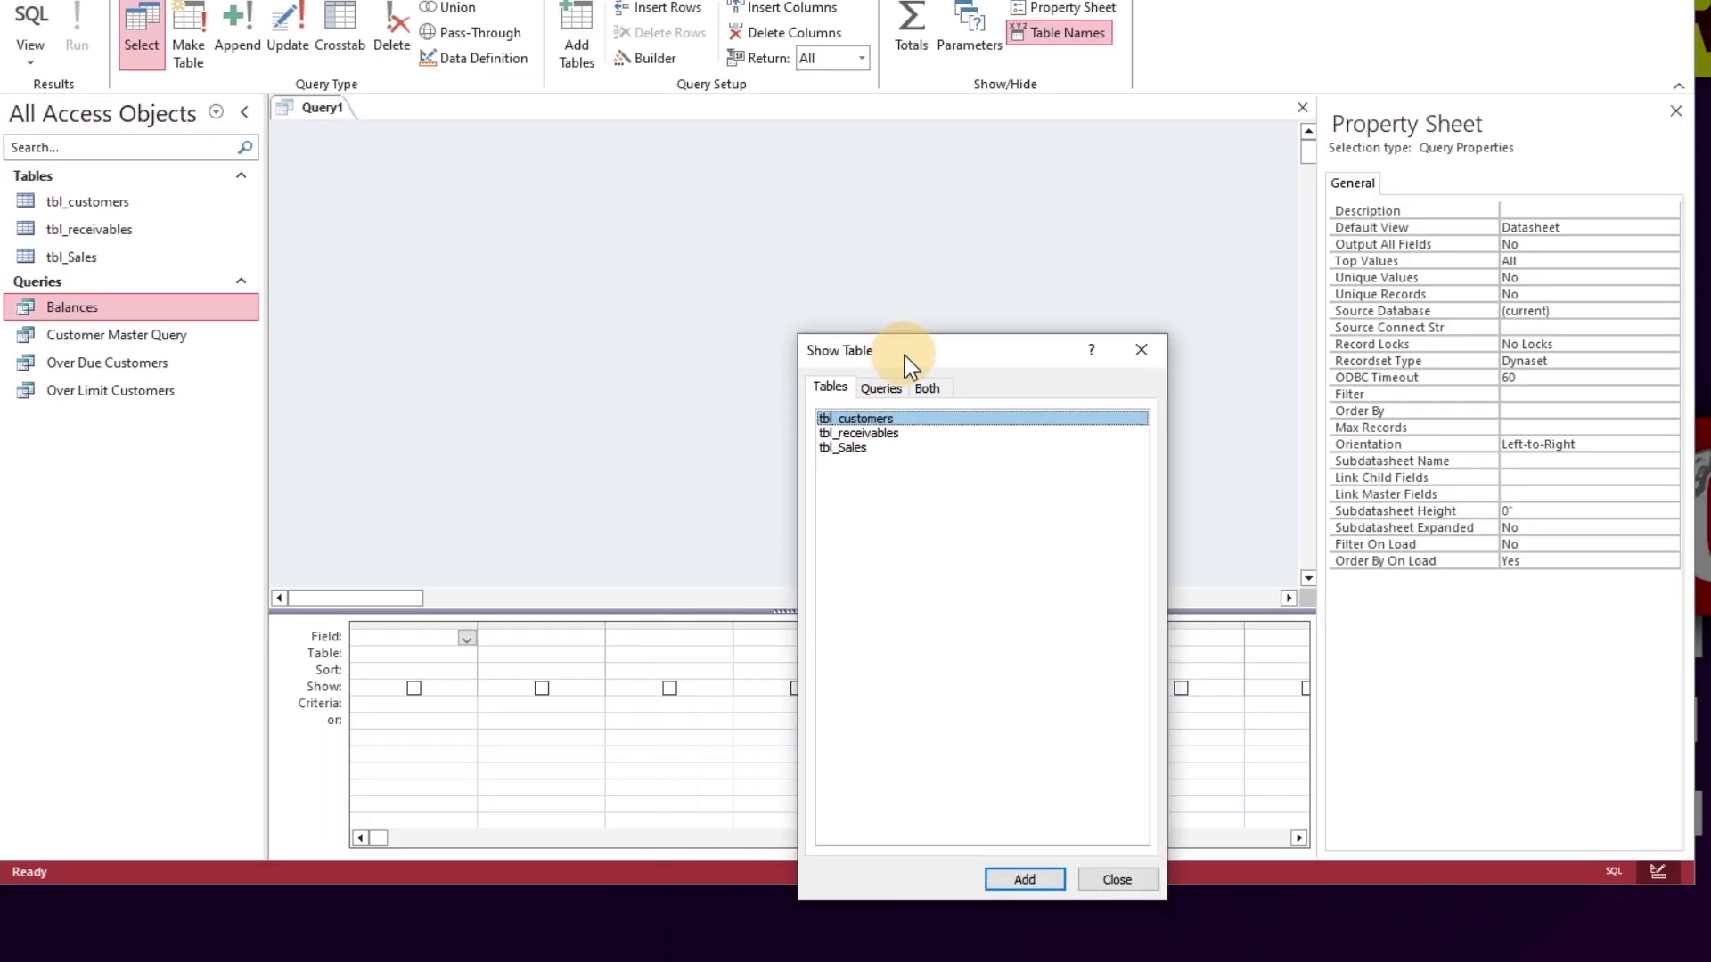
left_click(873, 433)
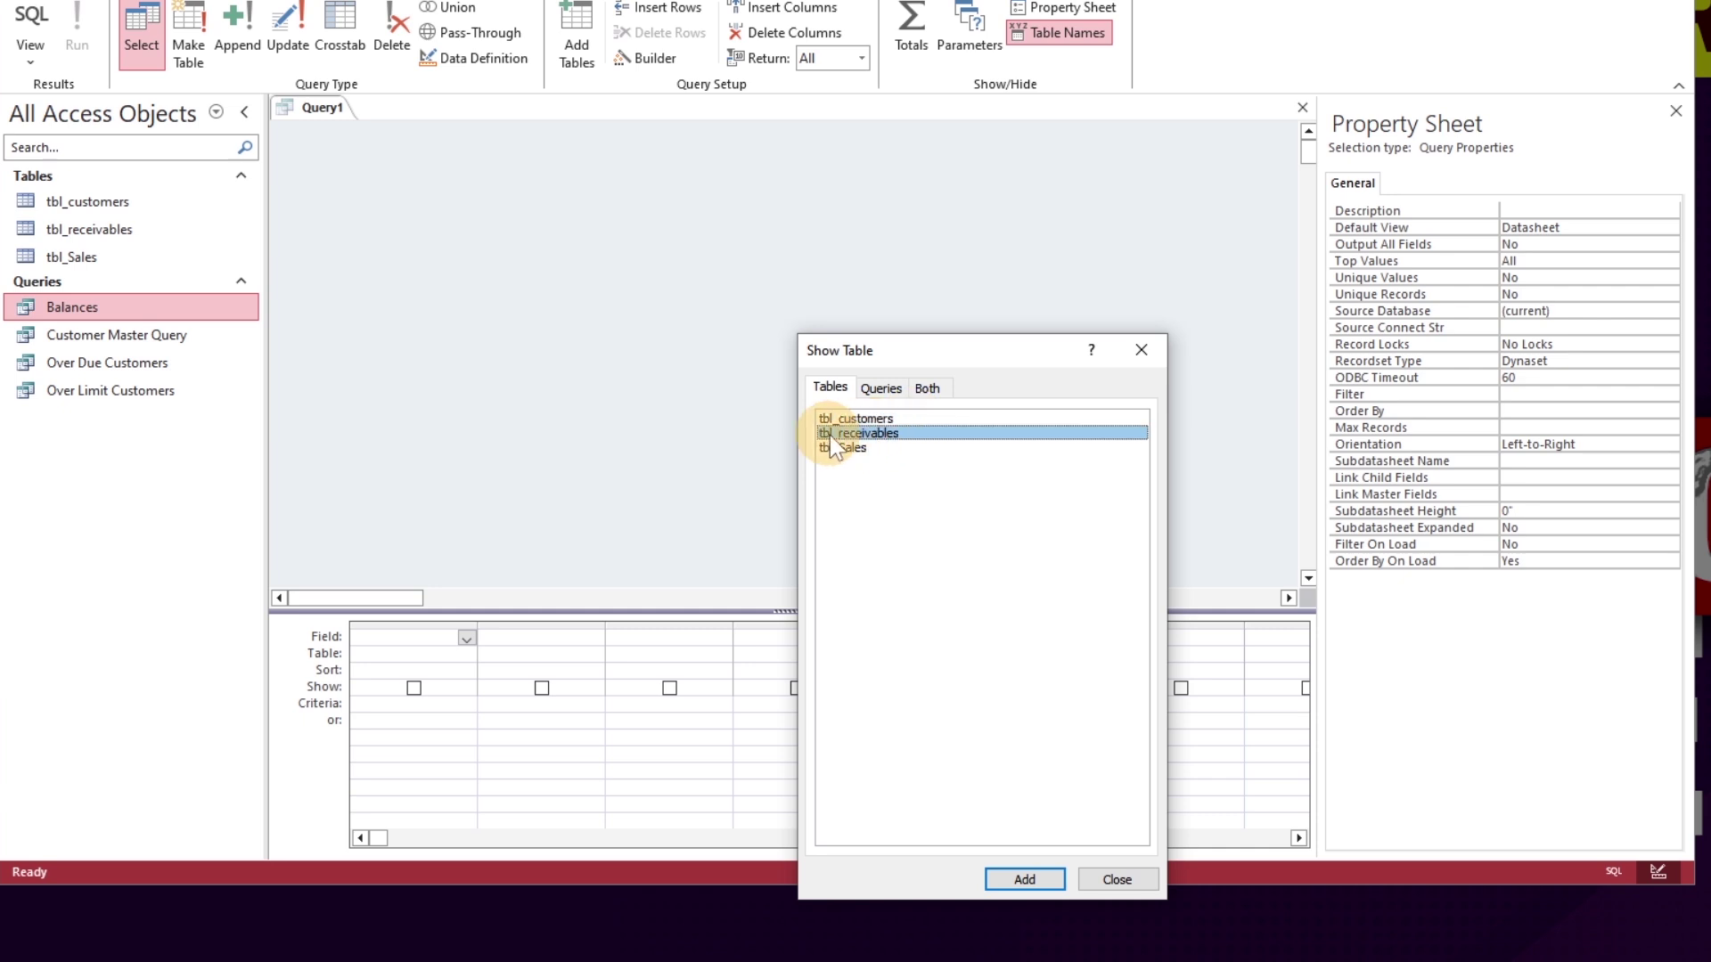
double_click(911, 433)
left_click(1087, 882)
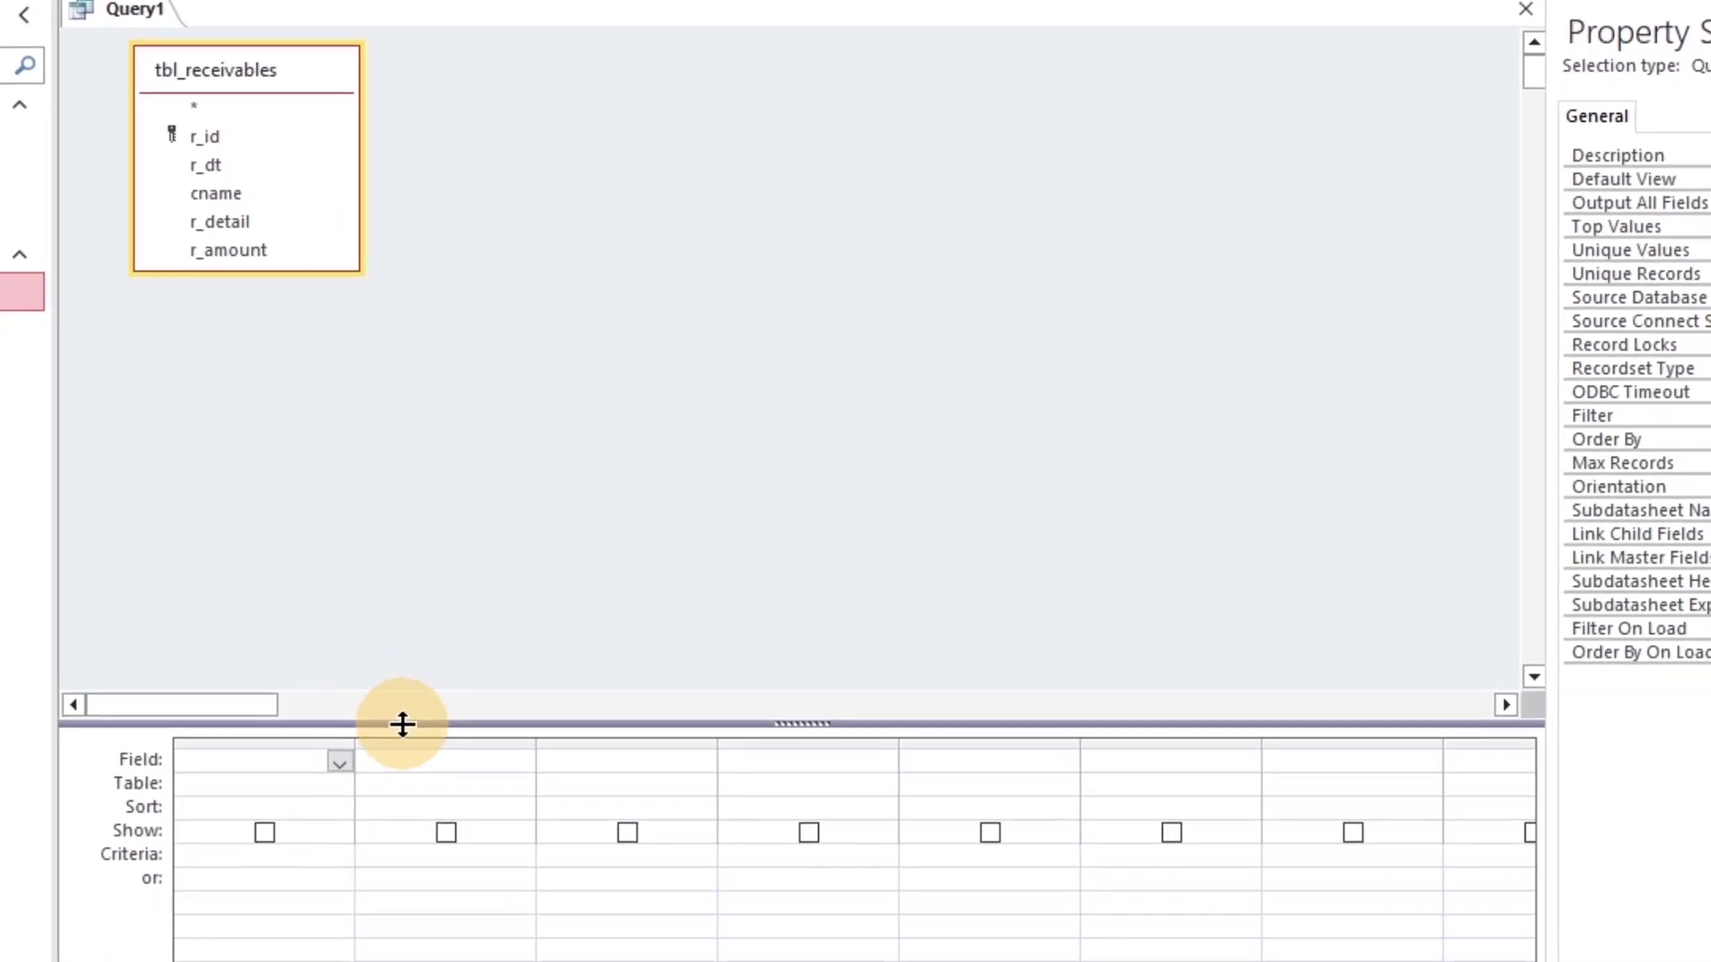
- Add r_id, r_dt, cname, r_detail and r_amount to the query grid
left_click_drag(506, 613, 501, 397)
left_click_drag(387, 424, 387, 412)
left_click_drag(259, 267, 256, 365)
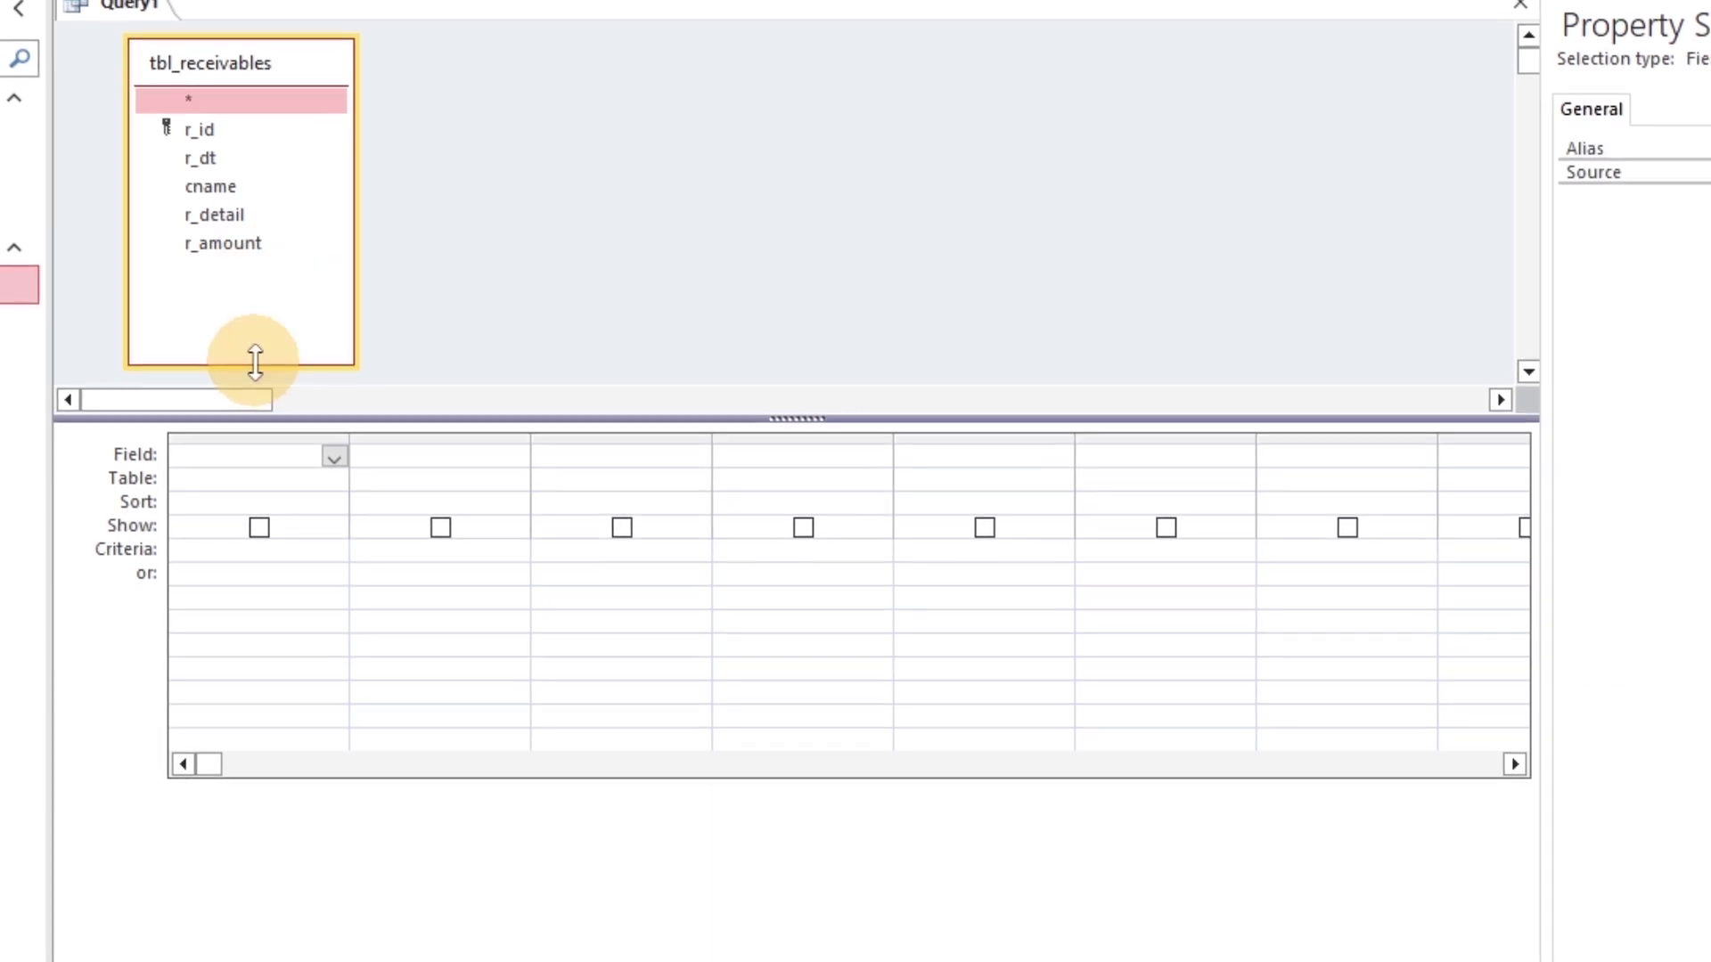
left_click(214, 135)
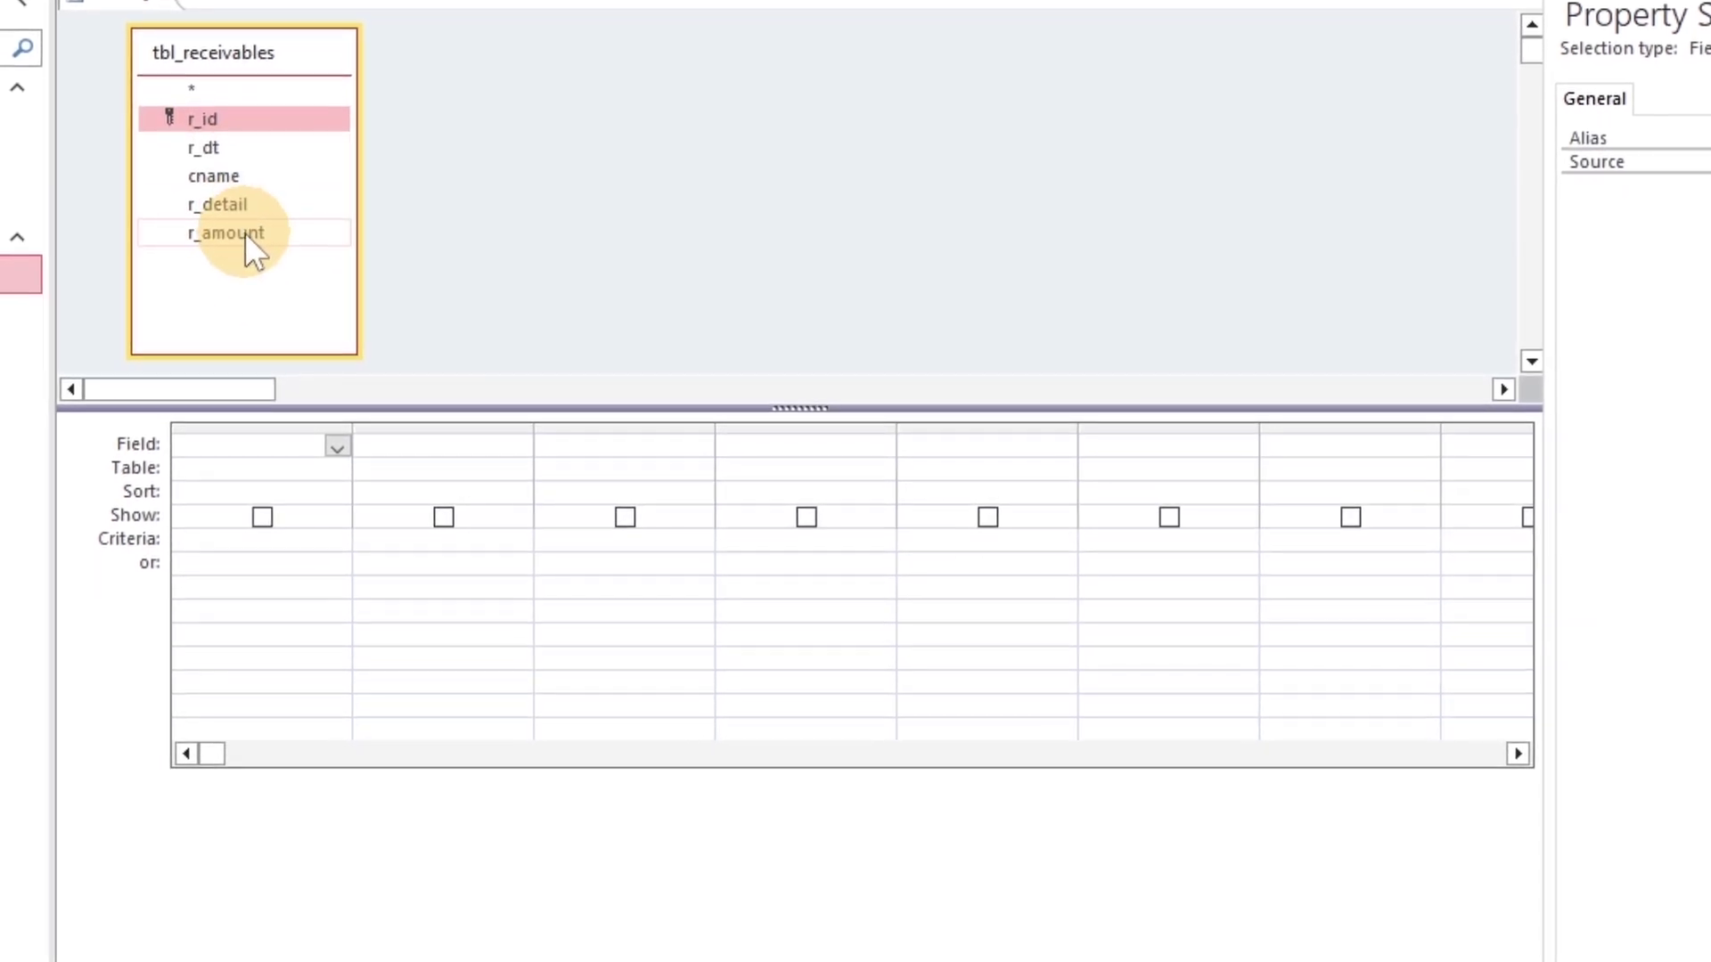
left_click(249, 238, "shift")
left_click_drag(221, 139, 252, 455)
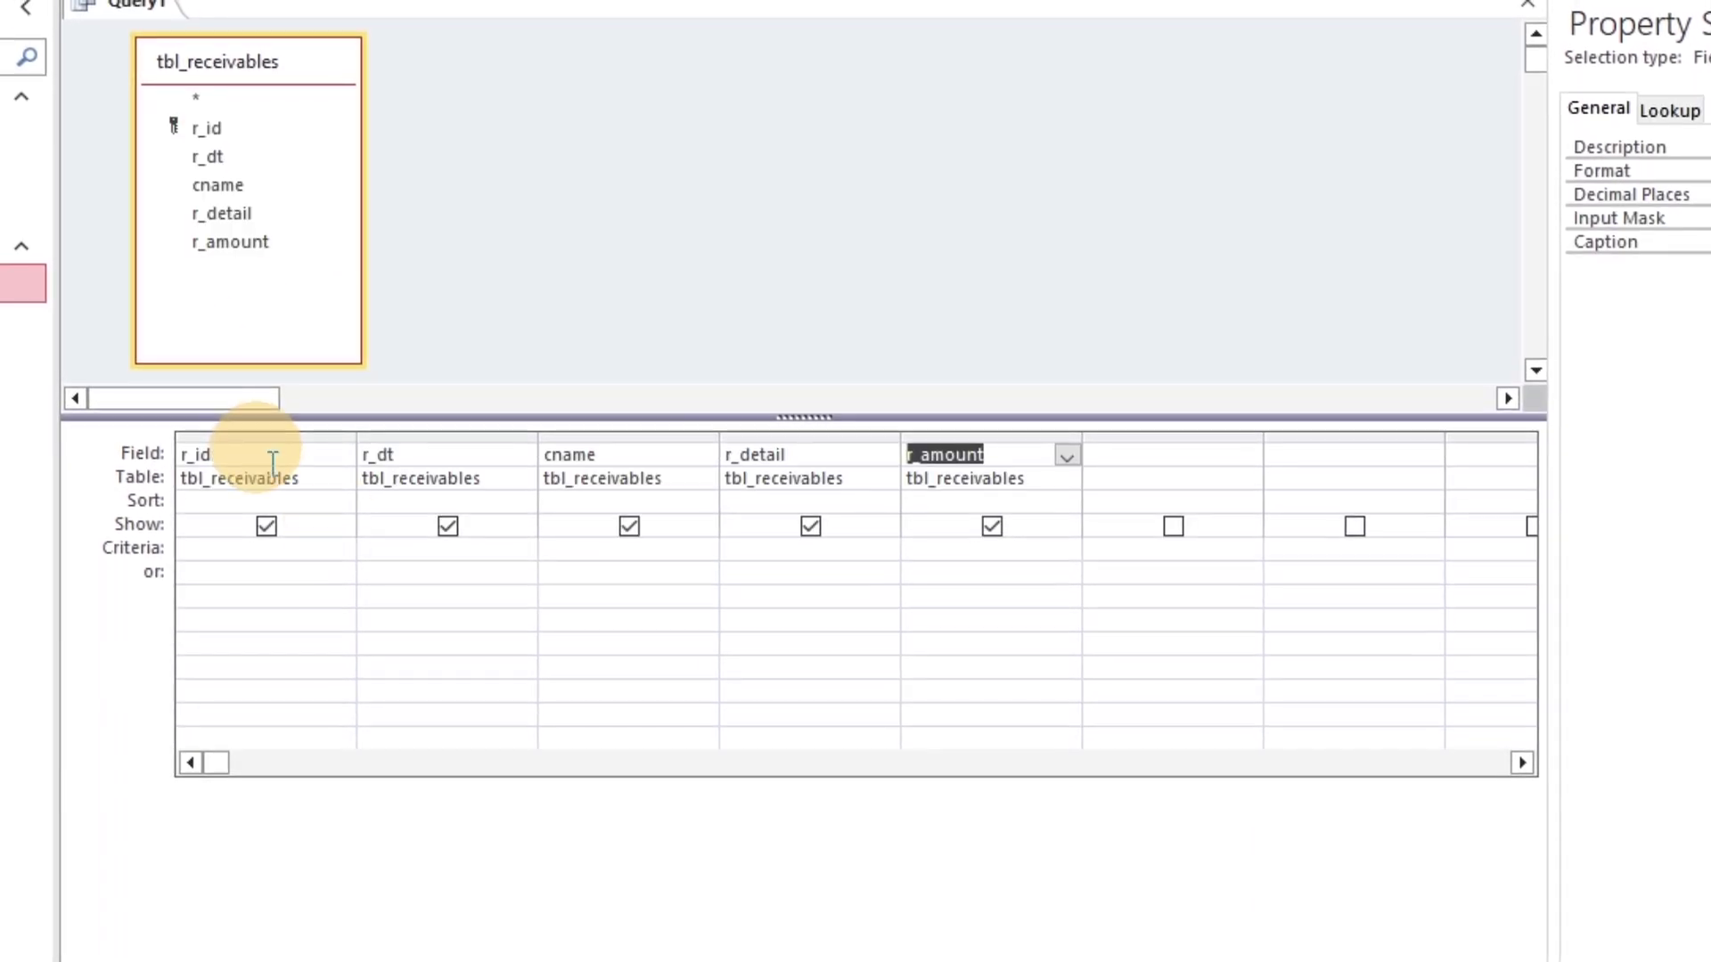
left_click(1130, 447)
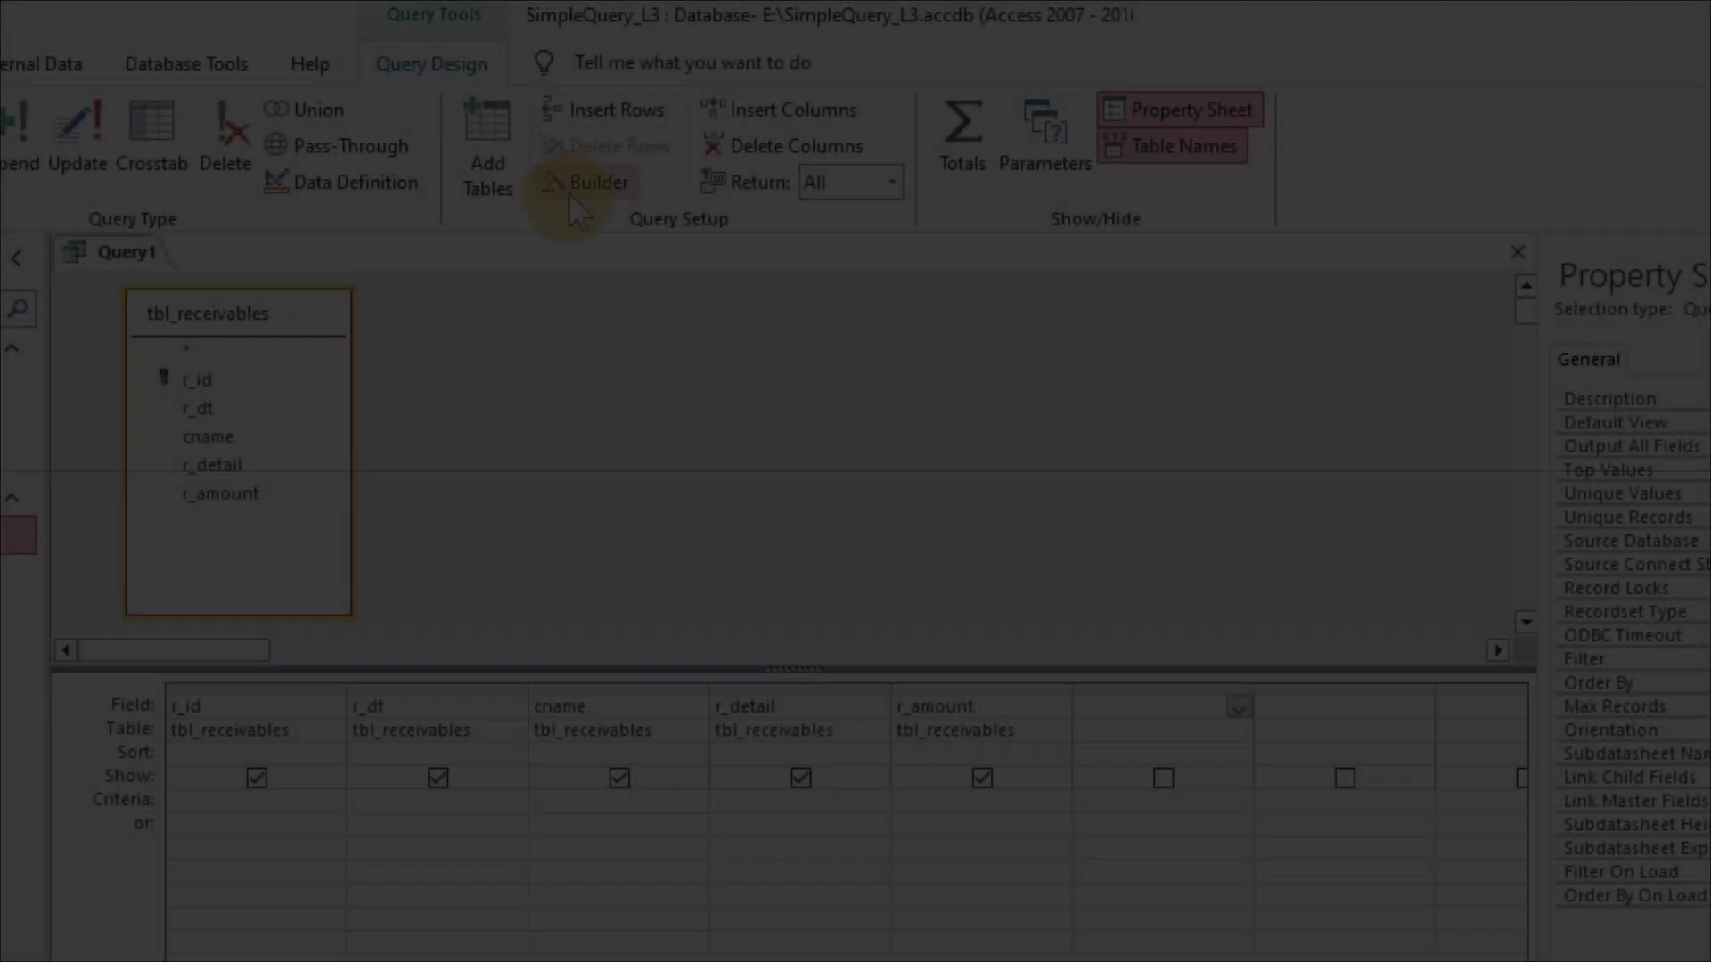
left_click(575, 183)
- Enter a Balance Due column using DLookUp("ctbalance","tbl_customers","cid=" & [cname])
left_click_drag(743, 264, 607, 308)
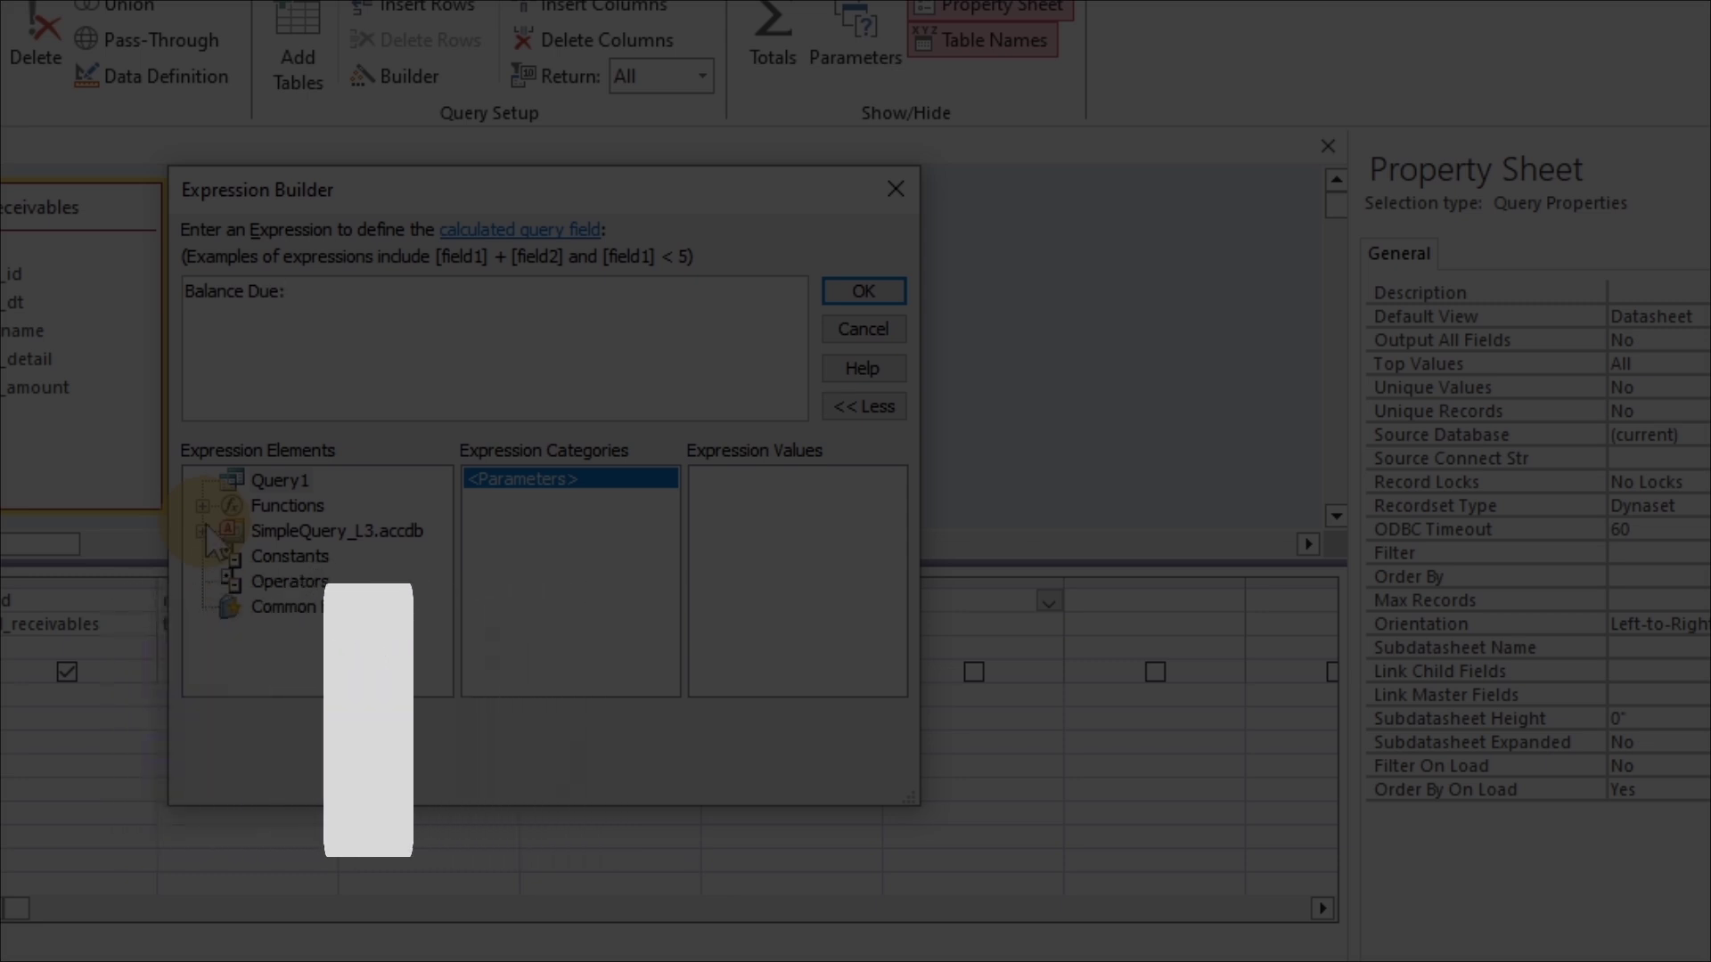
type("DLookUp(")
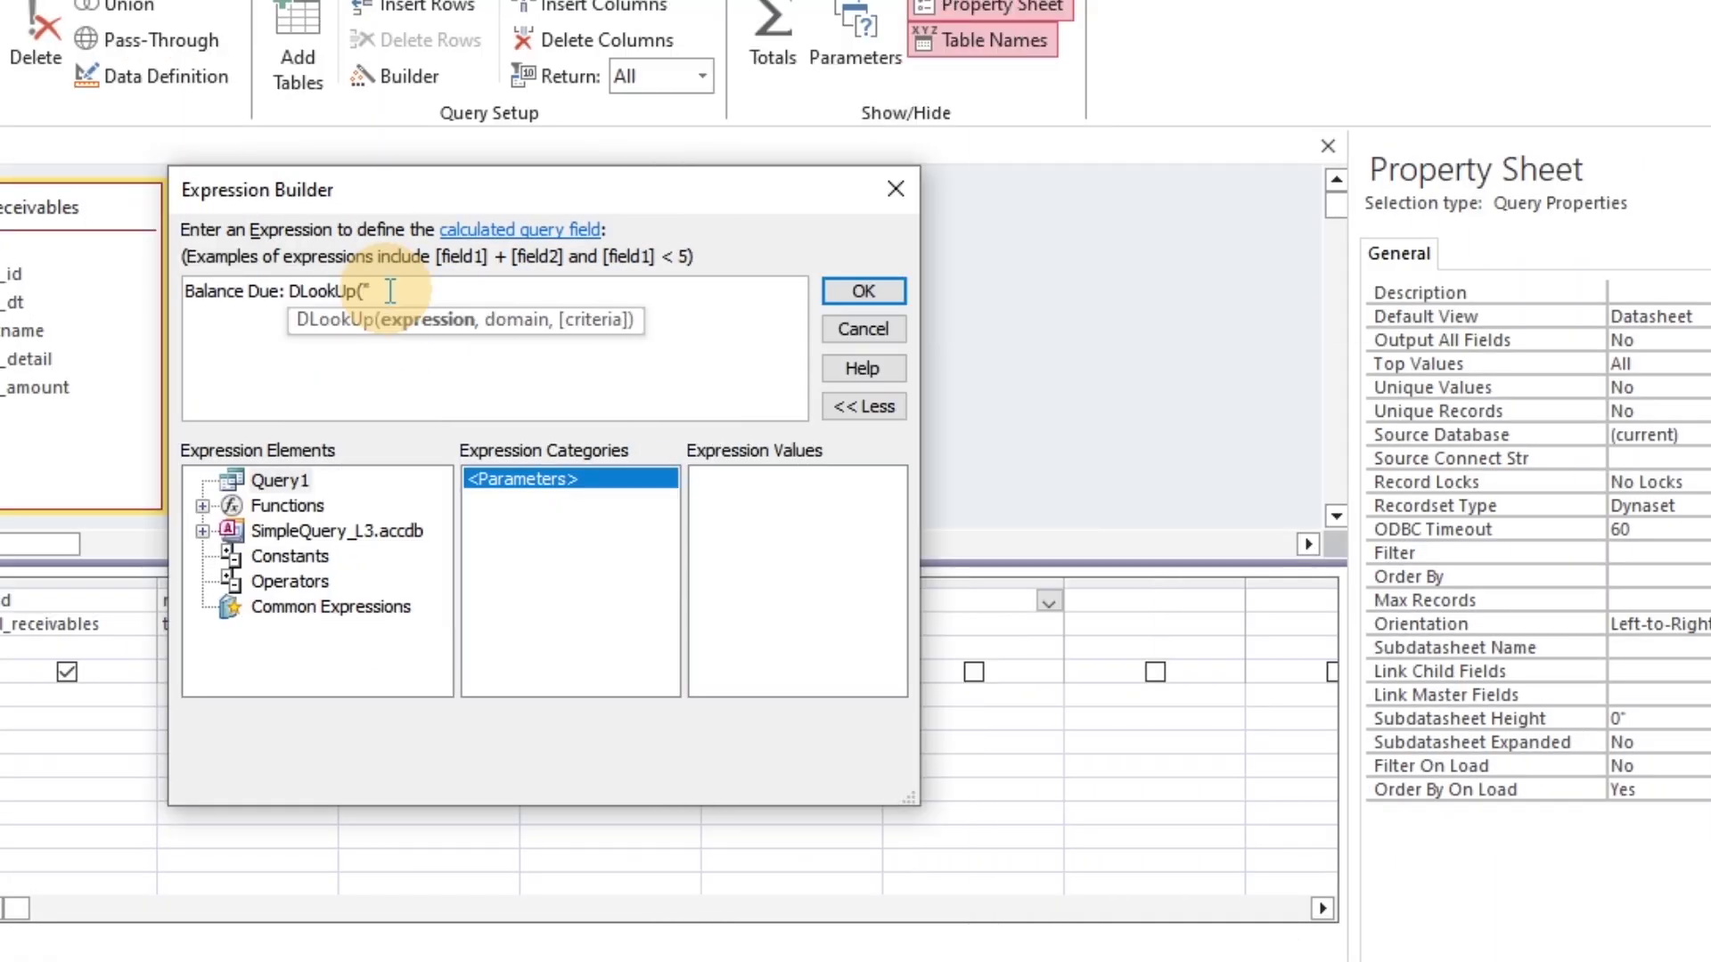
type("\"ctbalance\",\"tbl_customers\",\"cid=\" & ca")
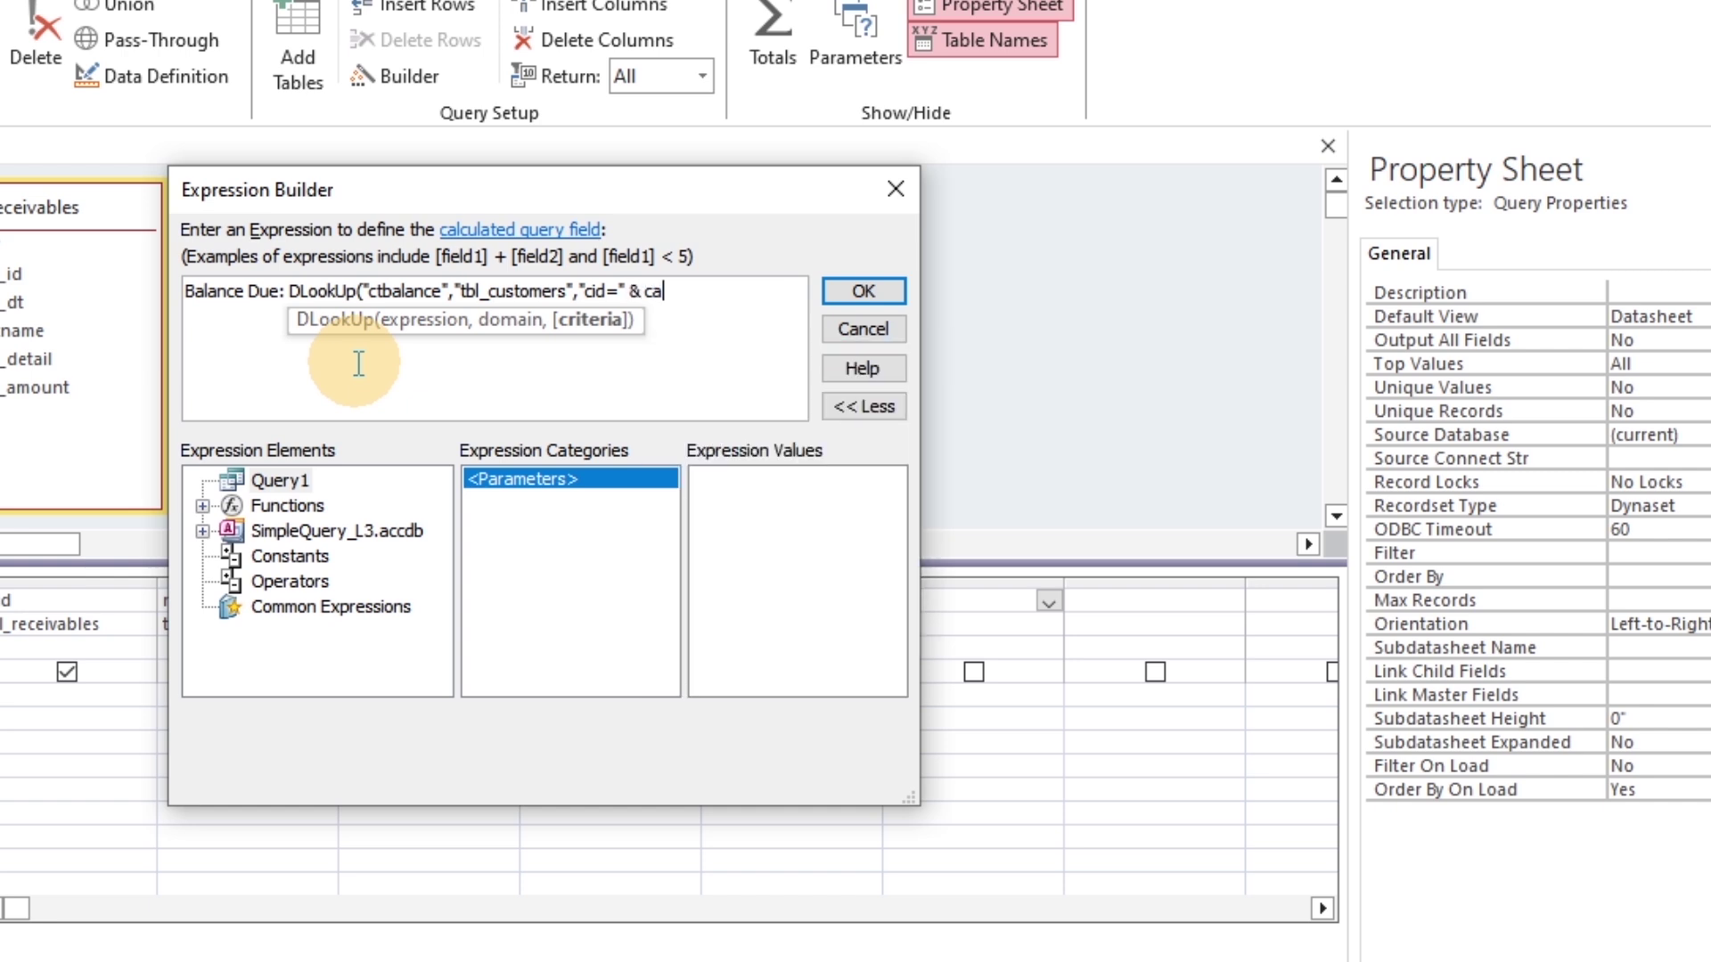
key("BackSpace")
key("BackSpace")
type("[cname])")
left_click_drag(289, 291, 954, 324)
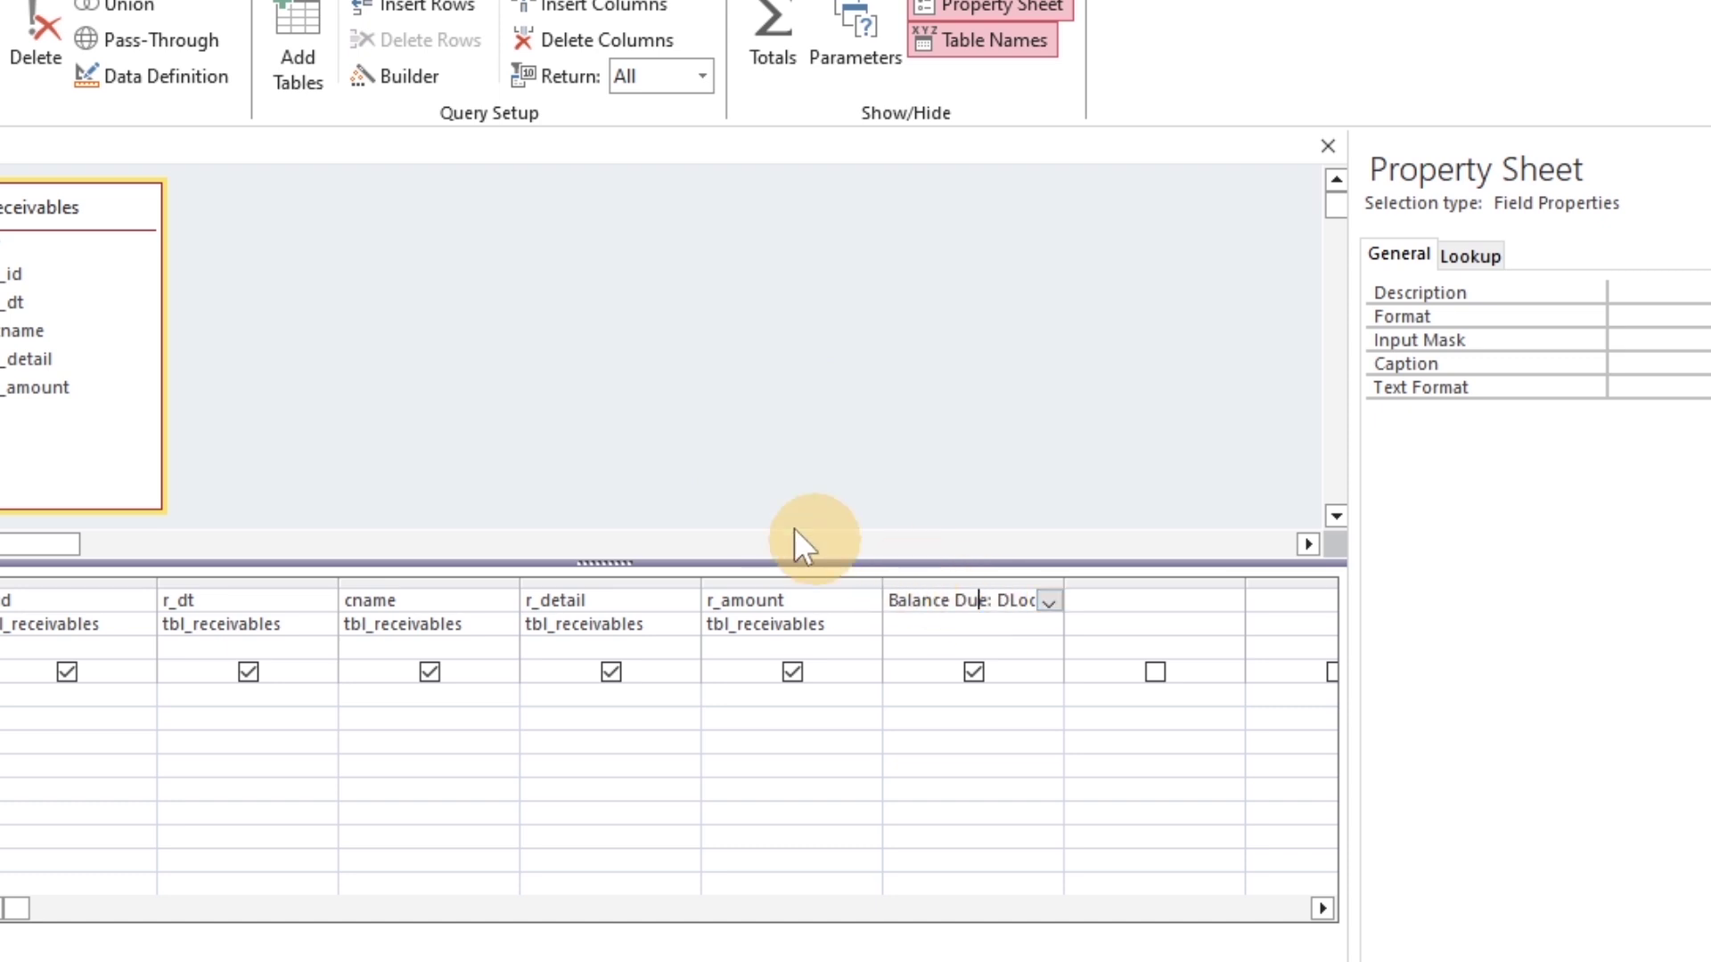
- Save the query as Receivables Query
key("ctrl+s")
type("receivable")
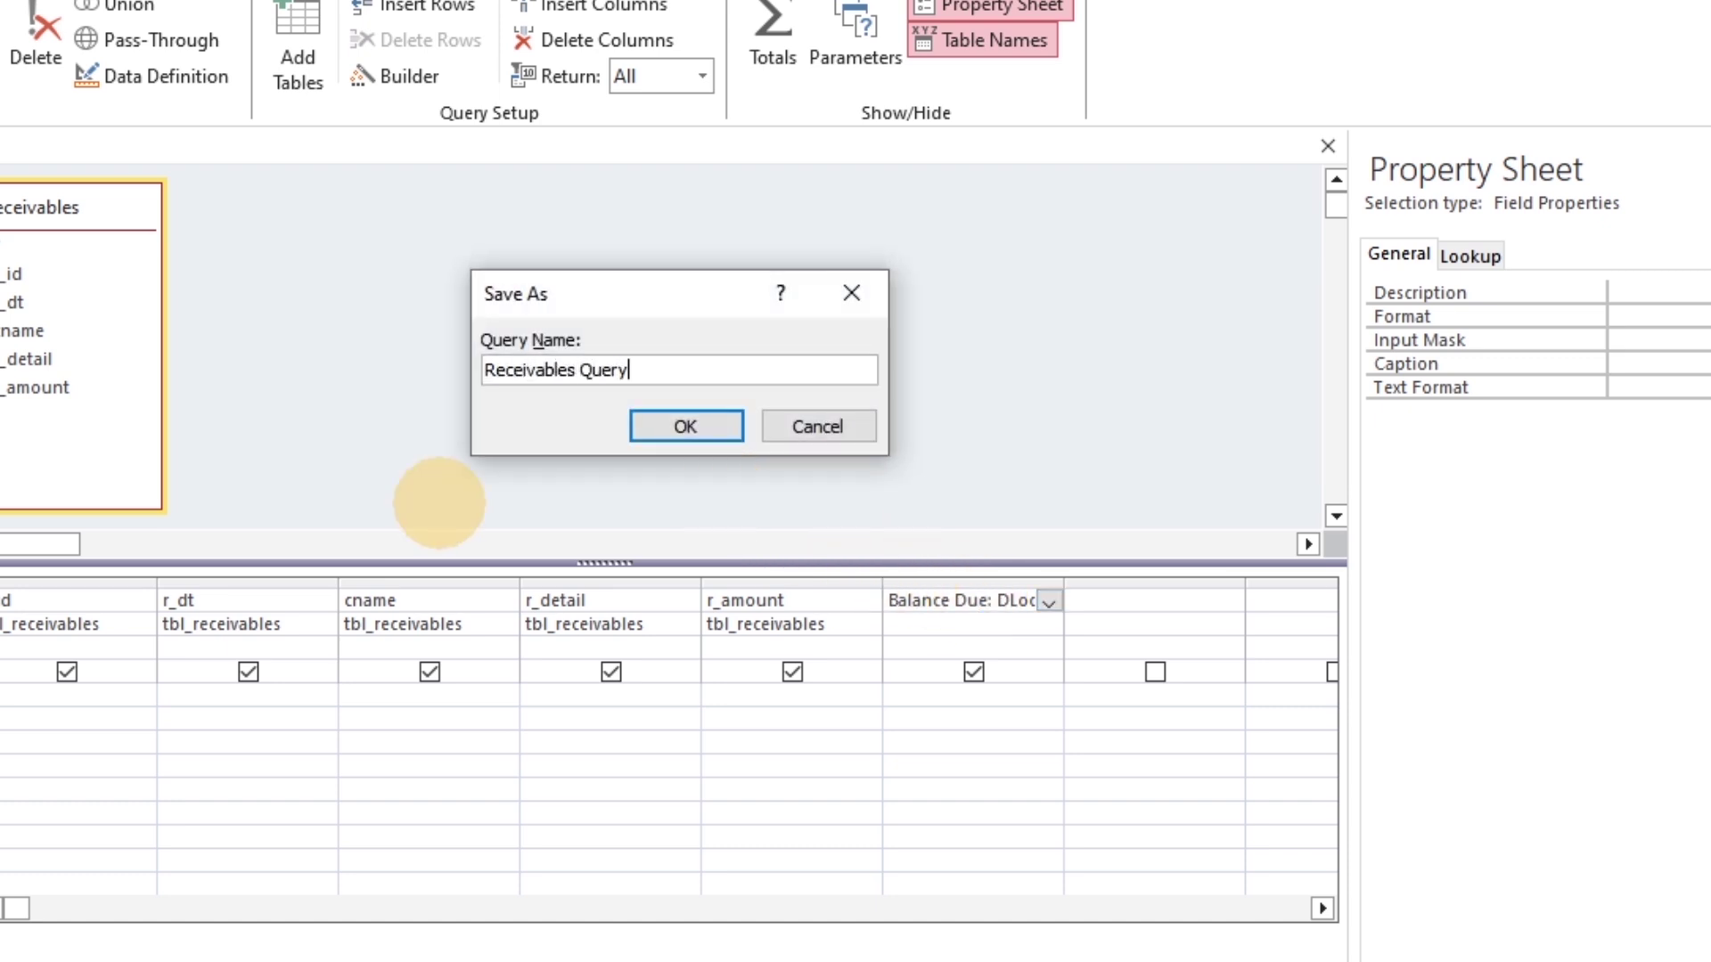
key("Return")
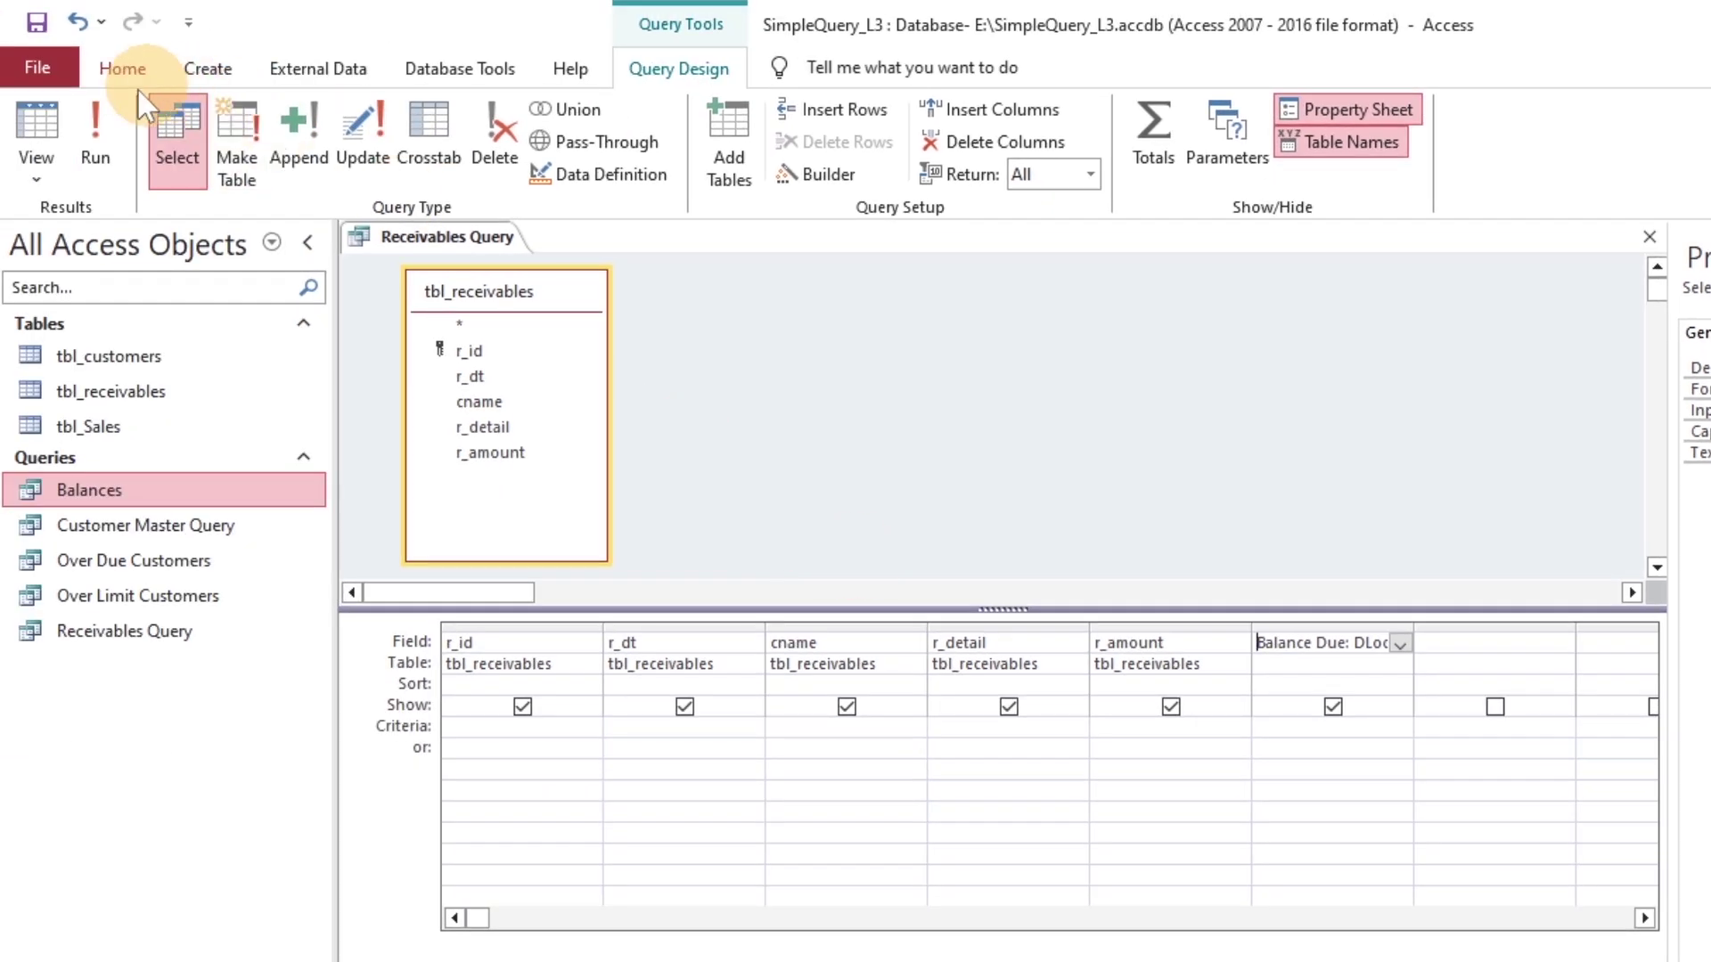
- Run the query and review the Balance Due values for each receipt
left_click(38, 165)
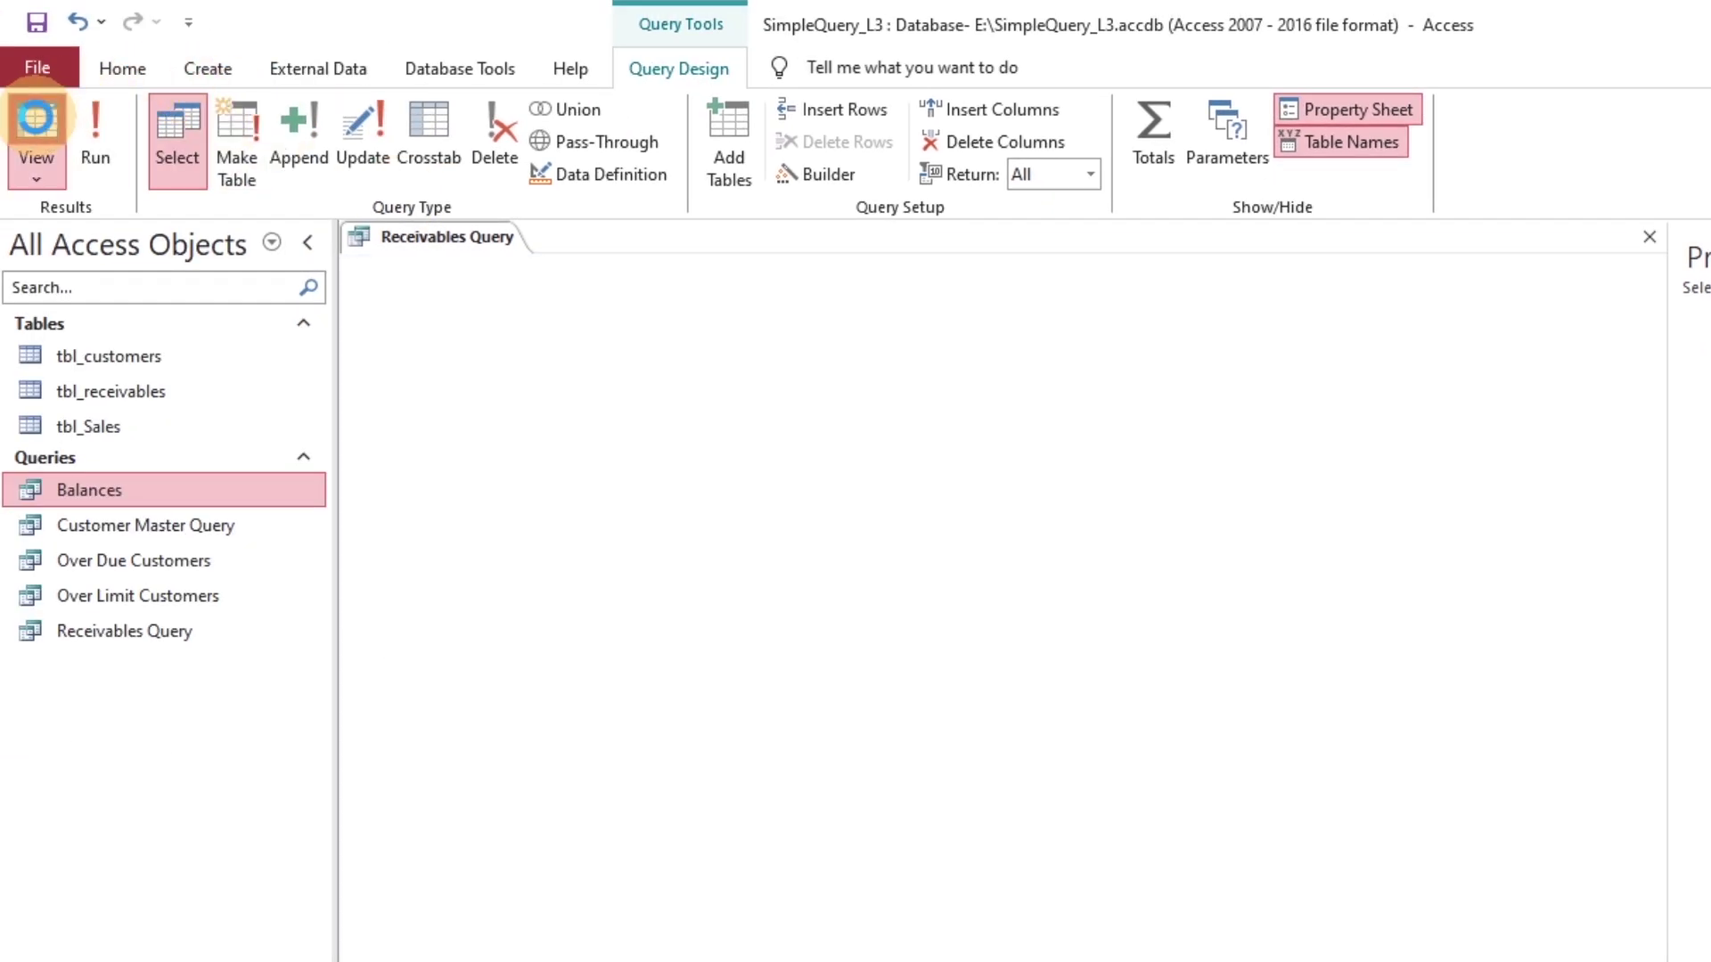
left_click(1222, 409)
left_click(1269, 353)
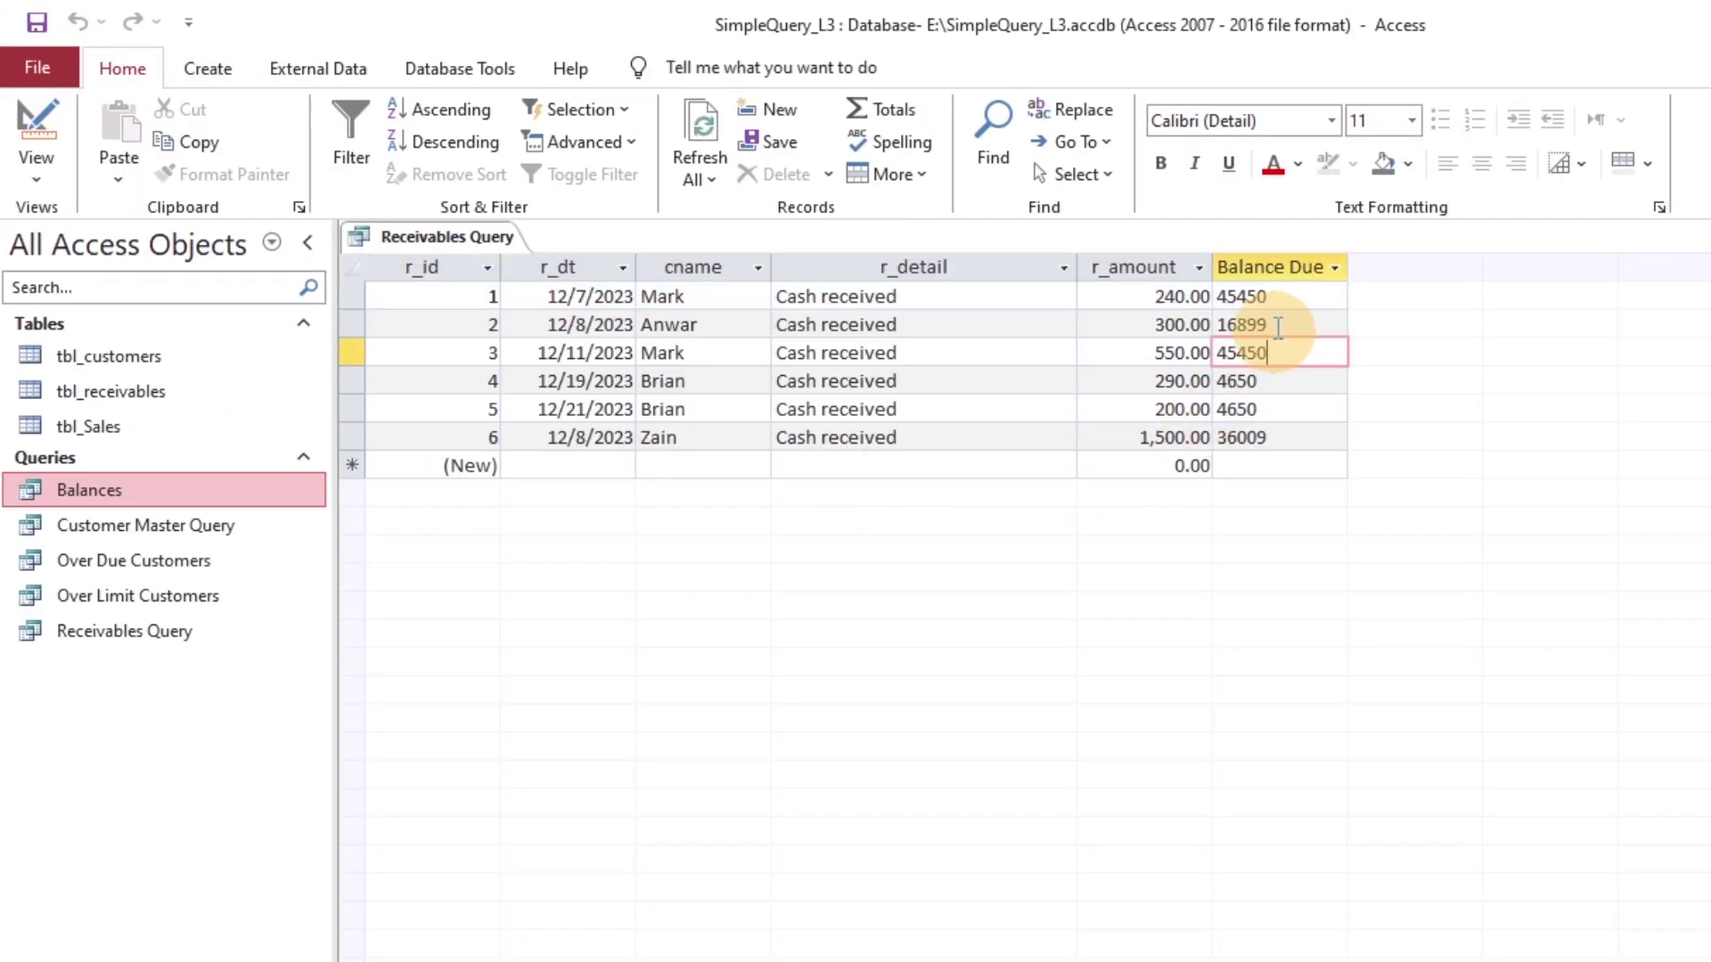
key("Up")
key("Up")
key("Down")
key("Down")
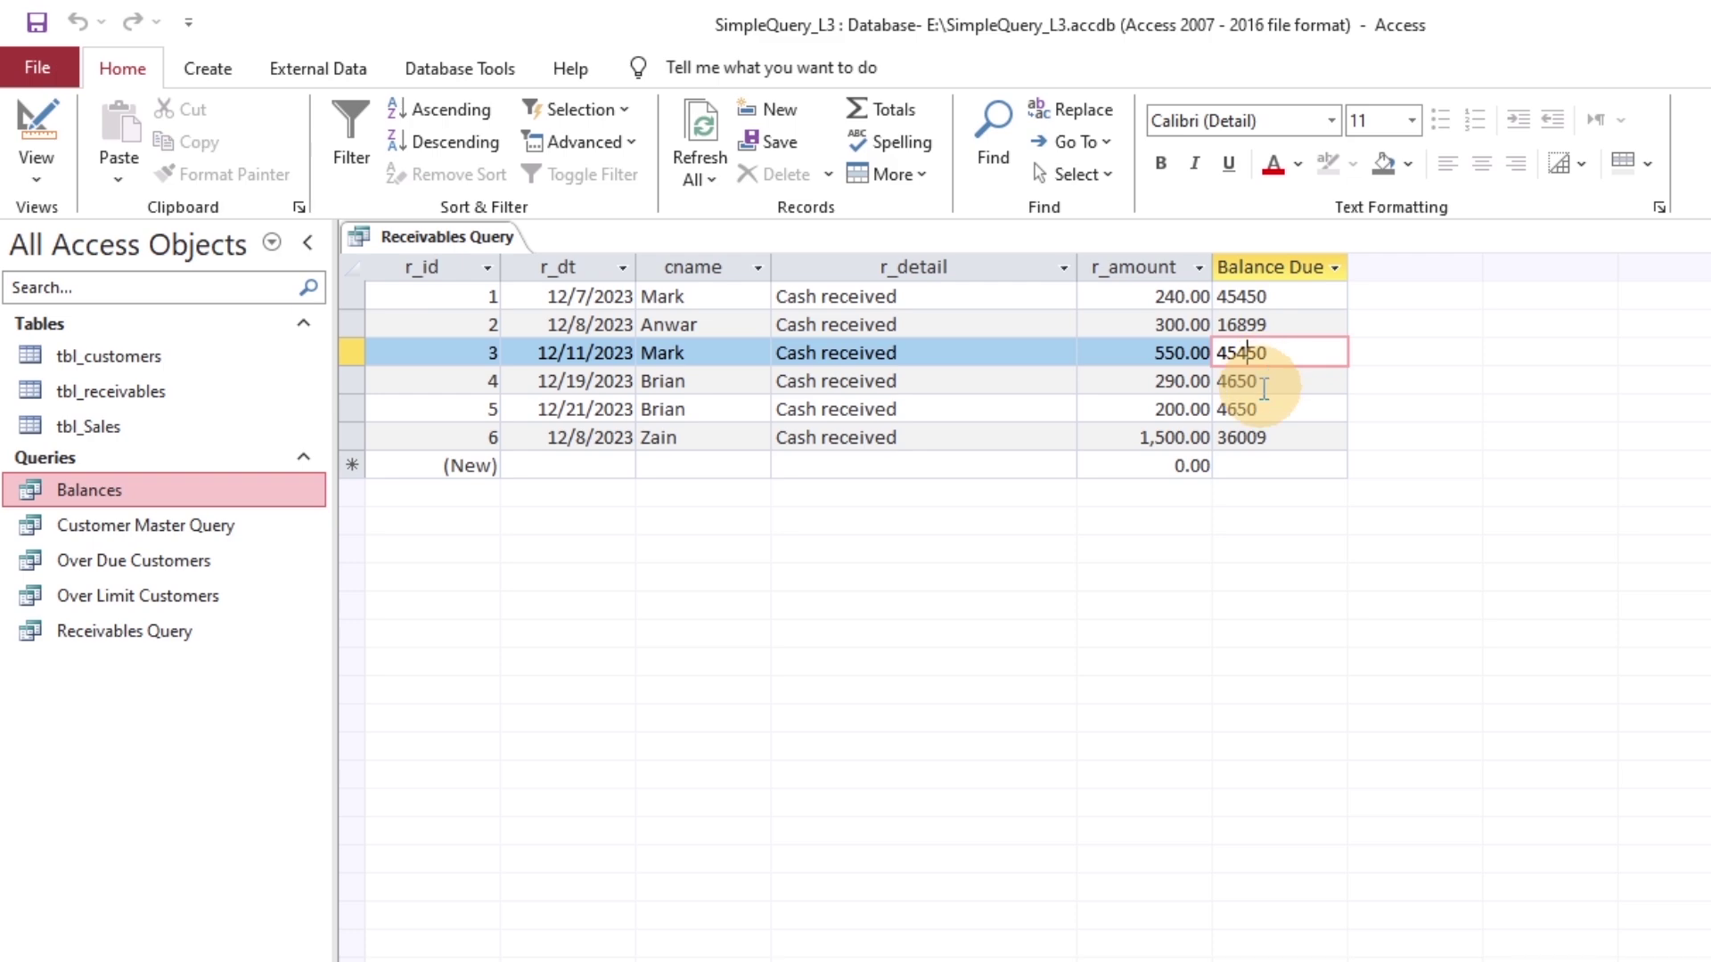
key("Down")
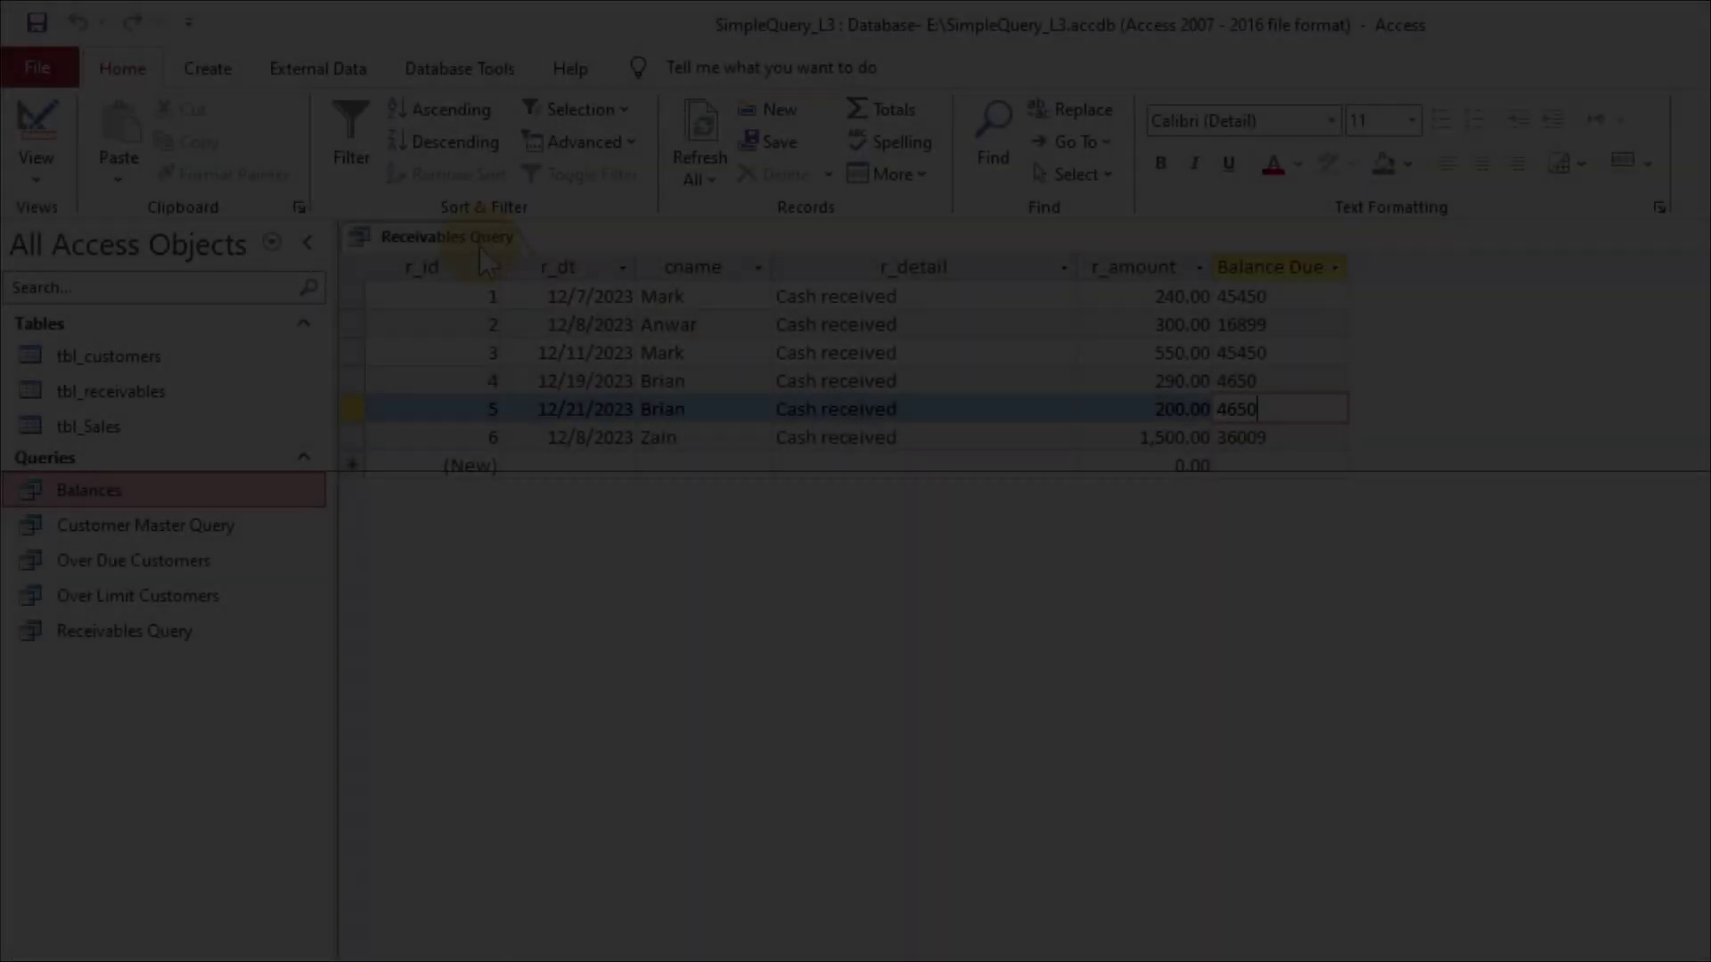
- Wrap the Balance Due DLookUp in Format(...,"Standard") in Design view
right_click(481, 241)
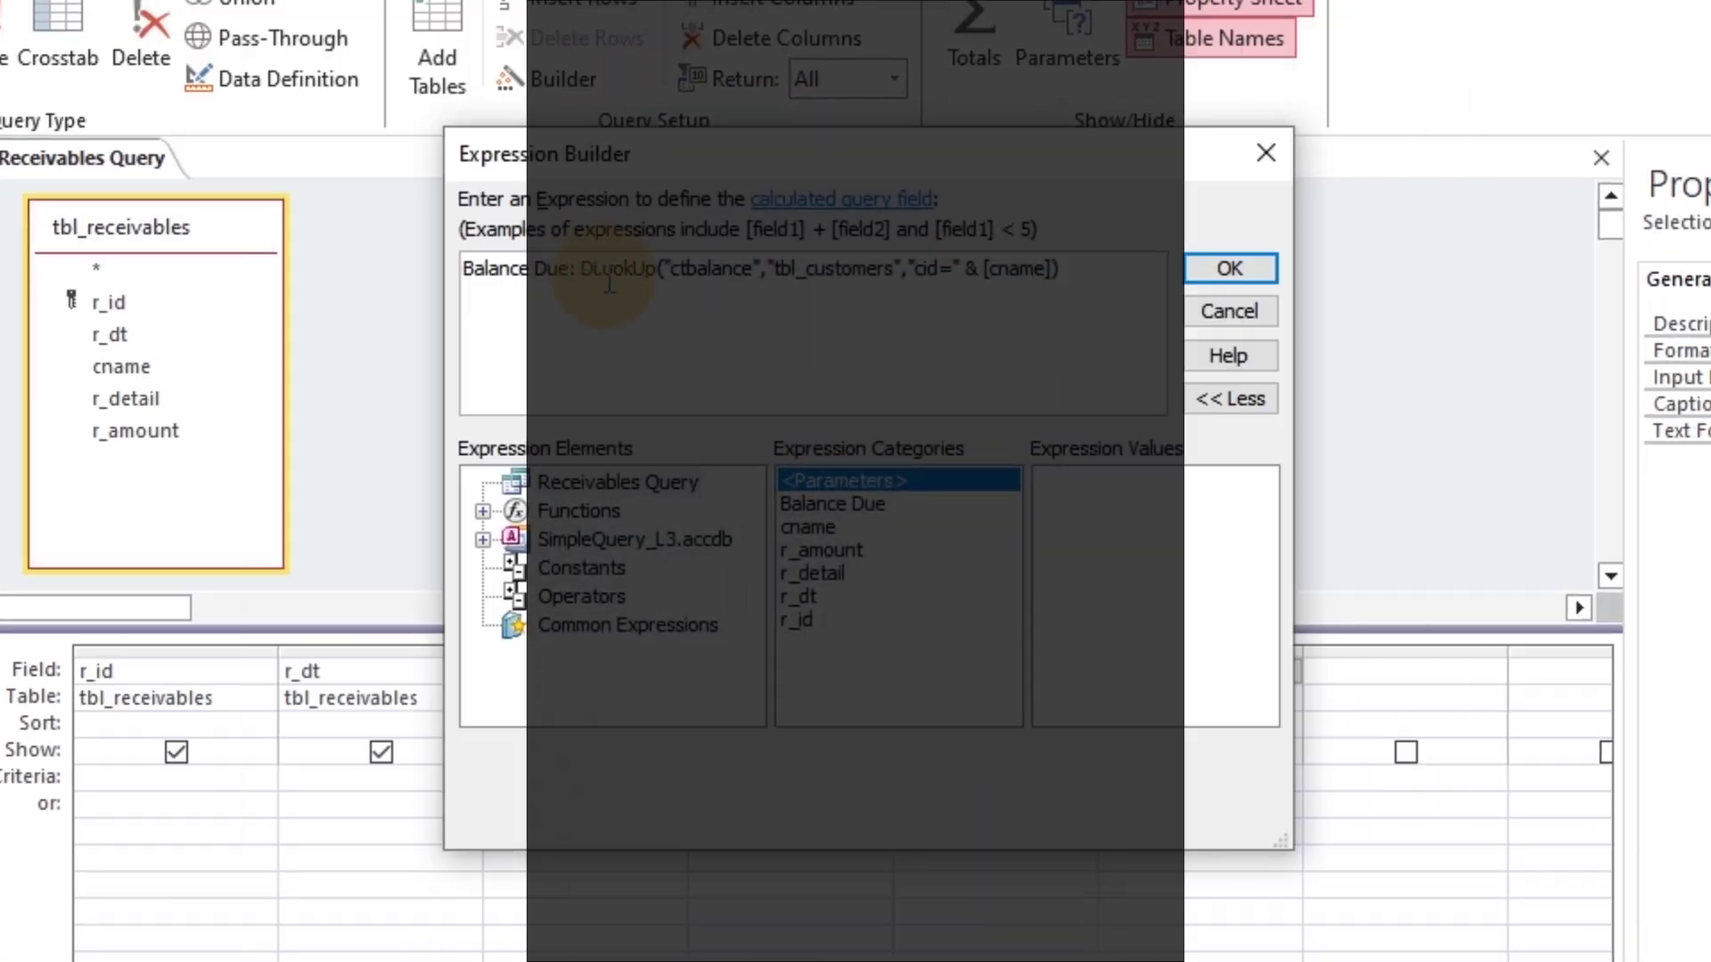
type("format(")
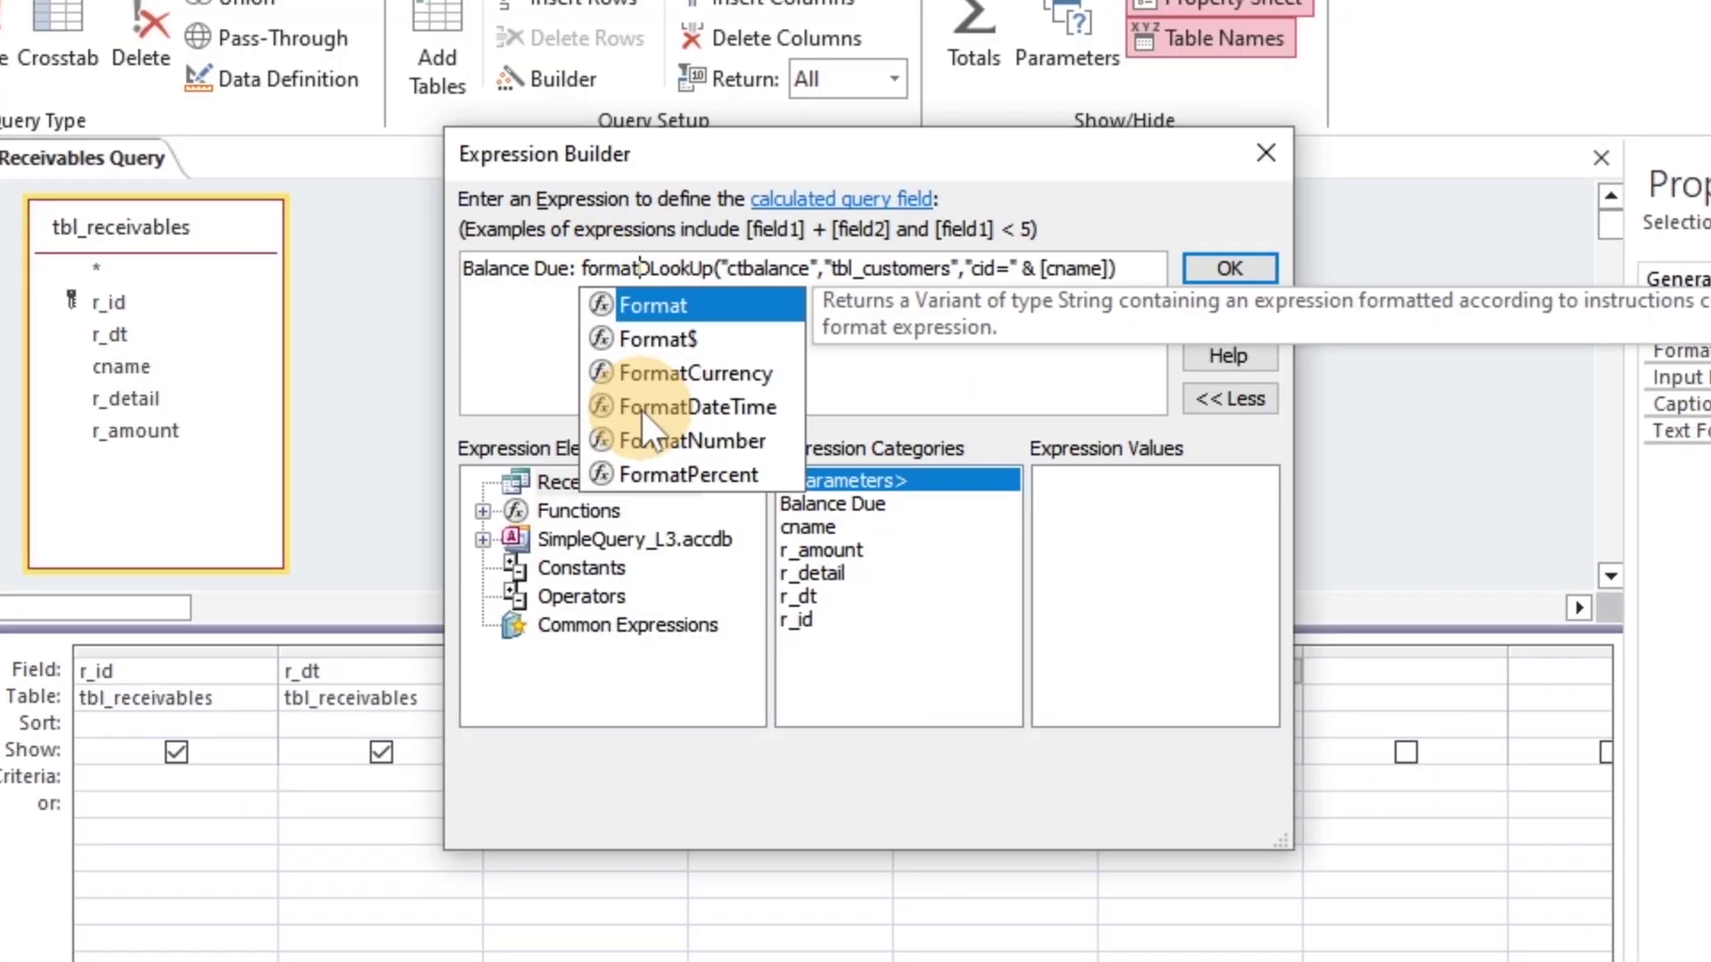
type(",\"Standard\")")
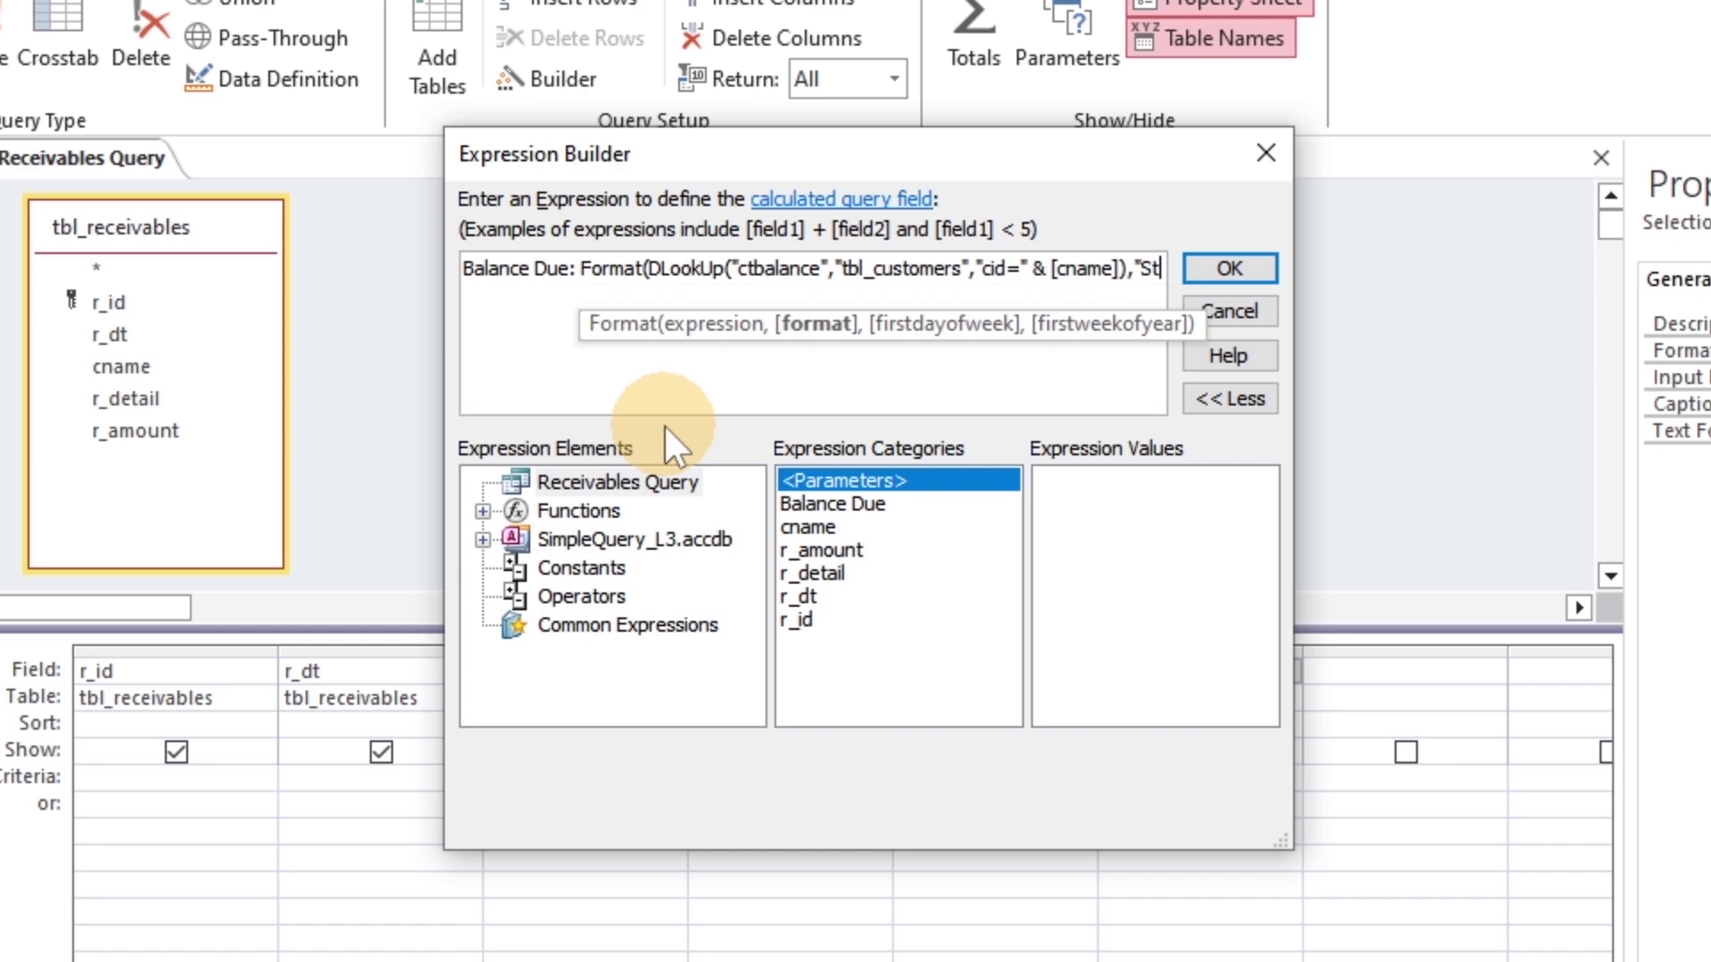
left_click(1216, 277)
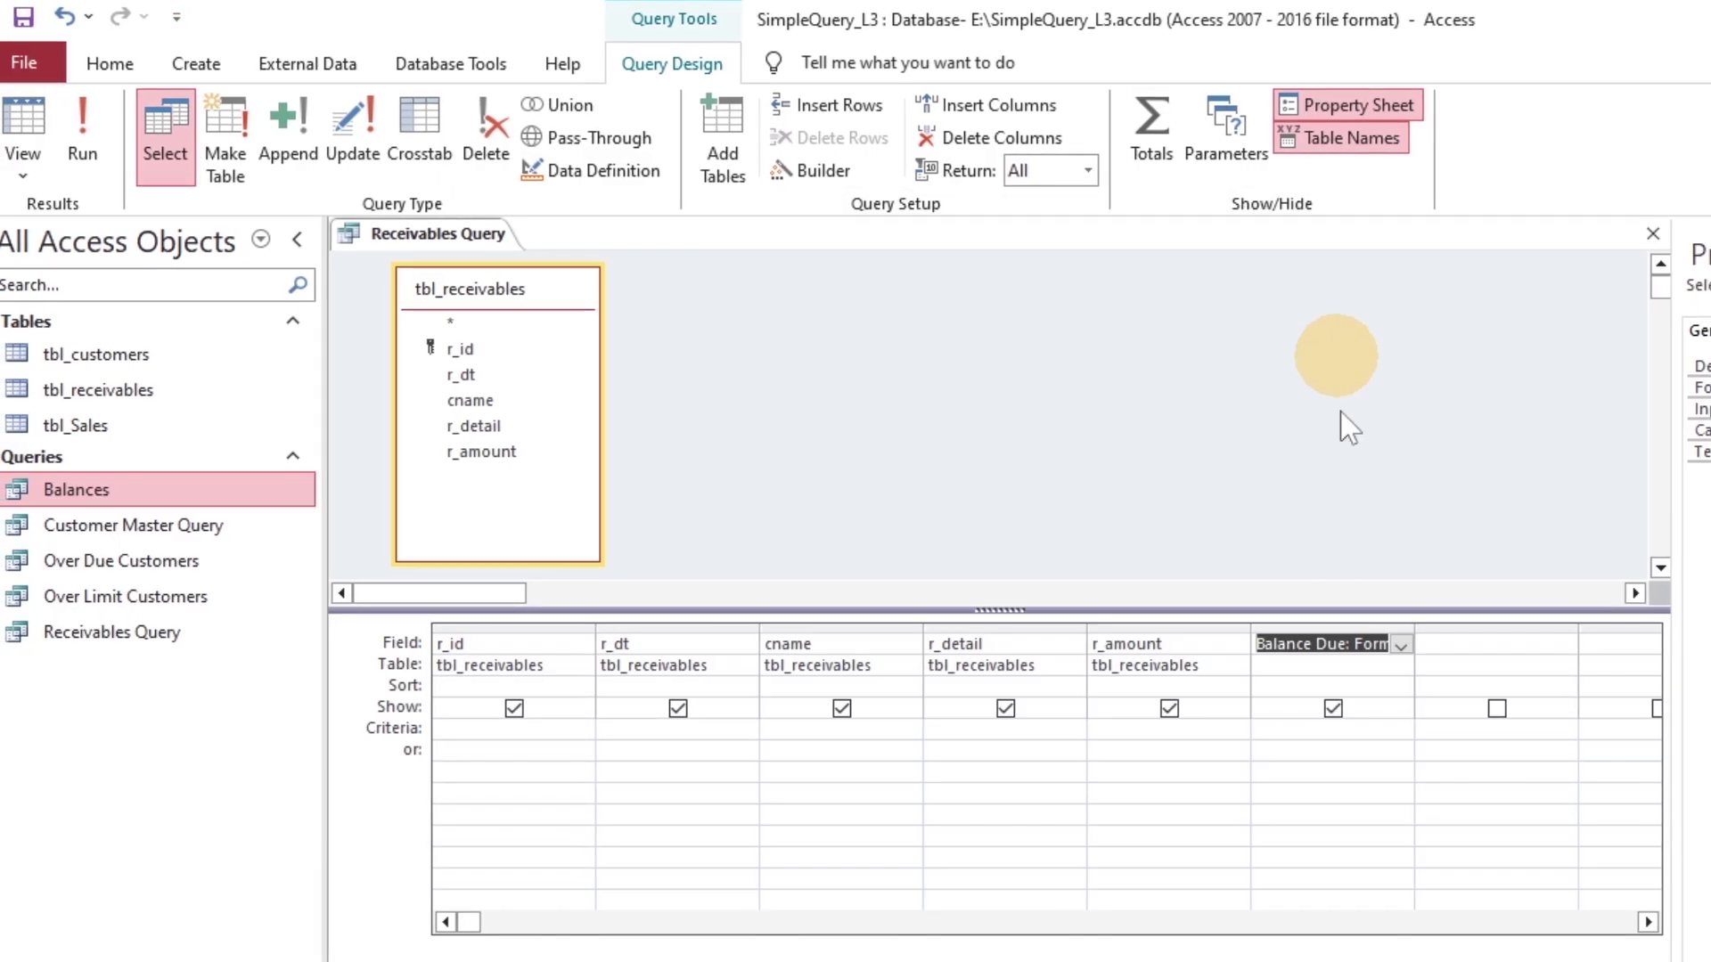
left_click(1325, 644)
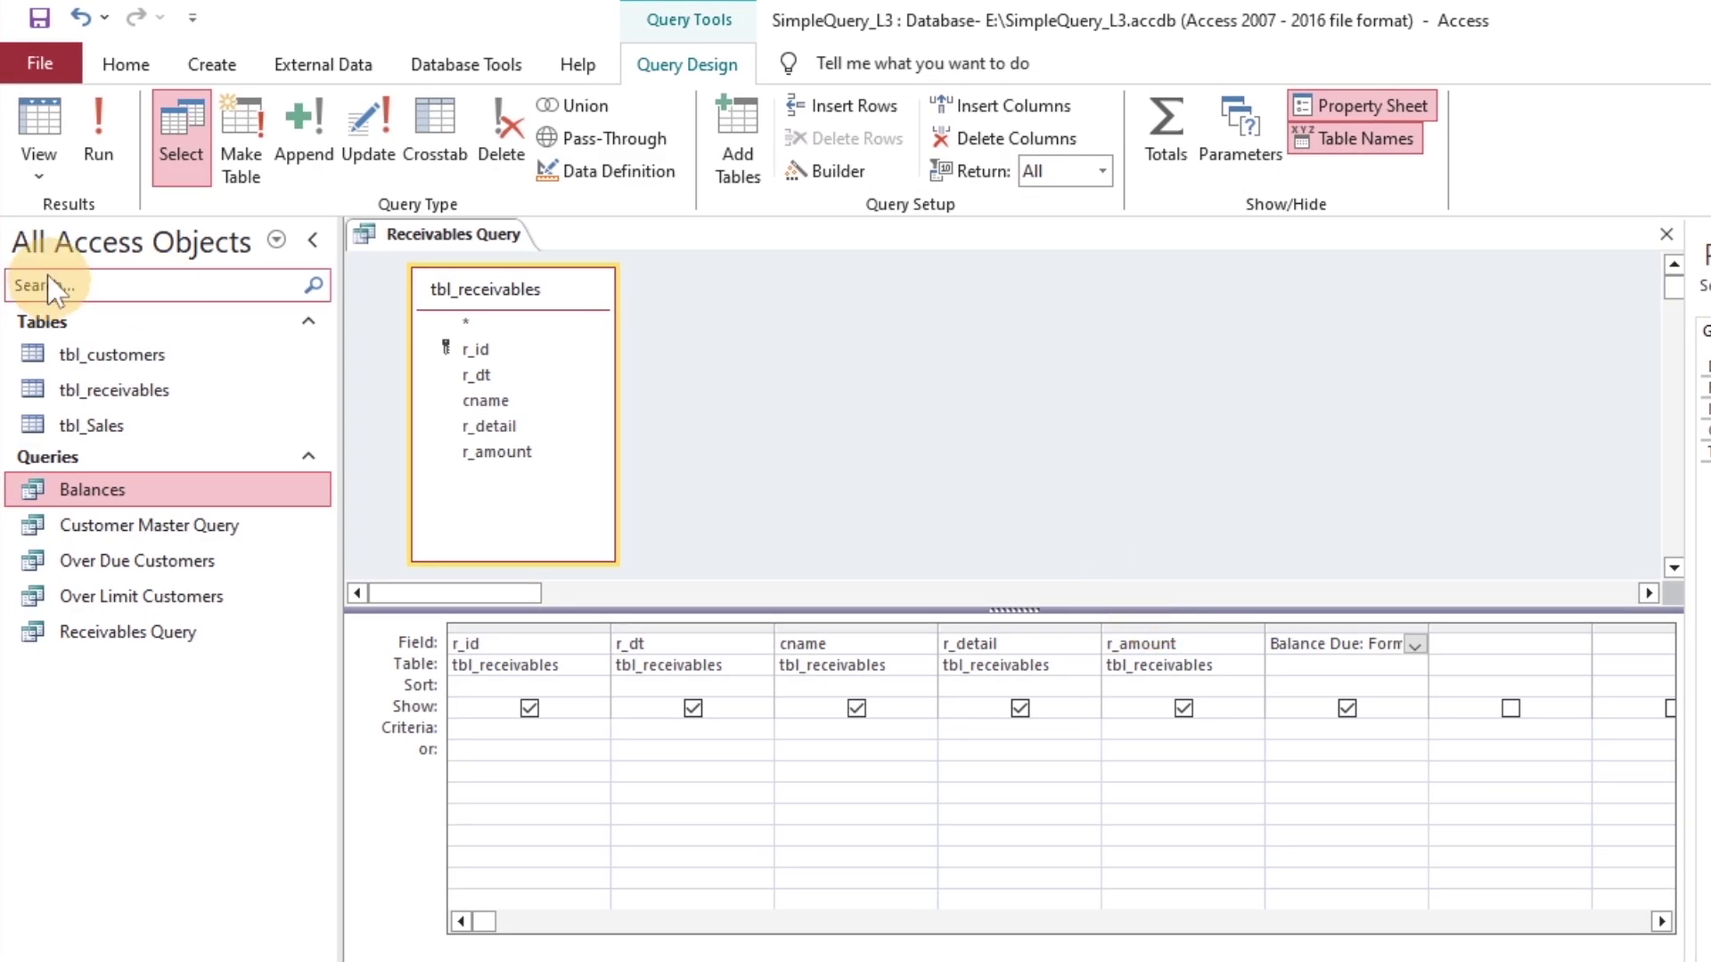
- Run the query and check balances like 45,450.00 and 16,899.00
left_click(34, 121)
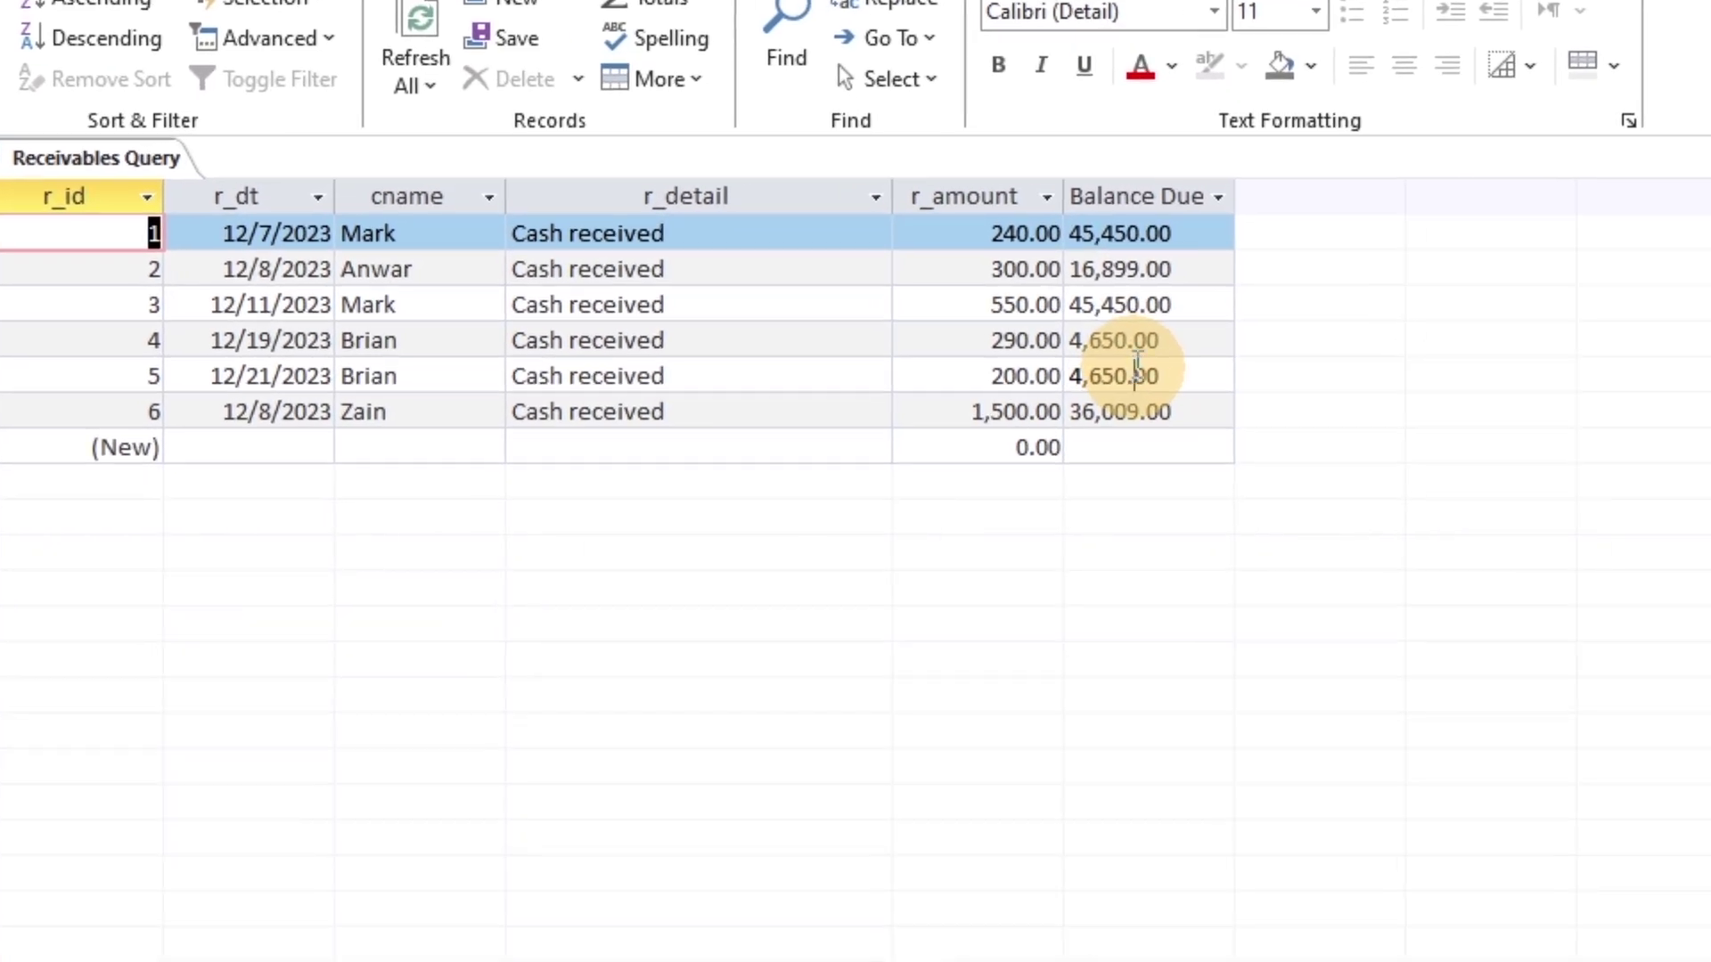
left_click(1285, 380)
left_click(1291, 313)
left_click(1147, 249)
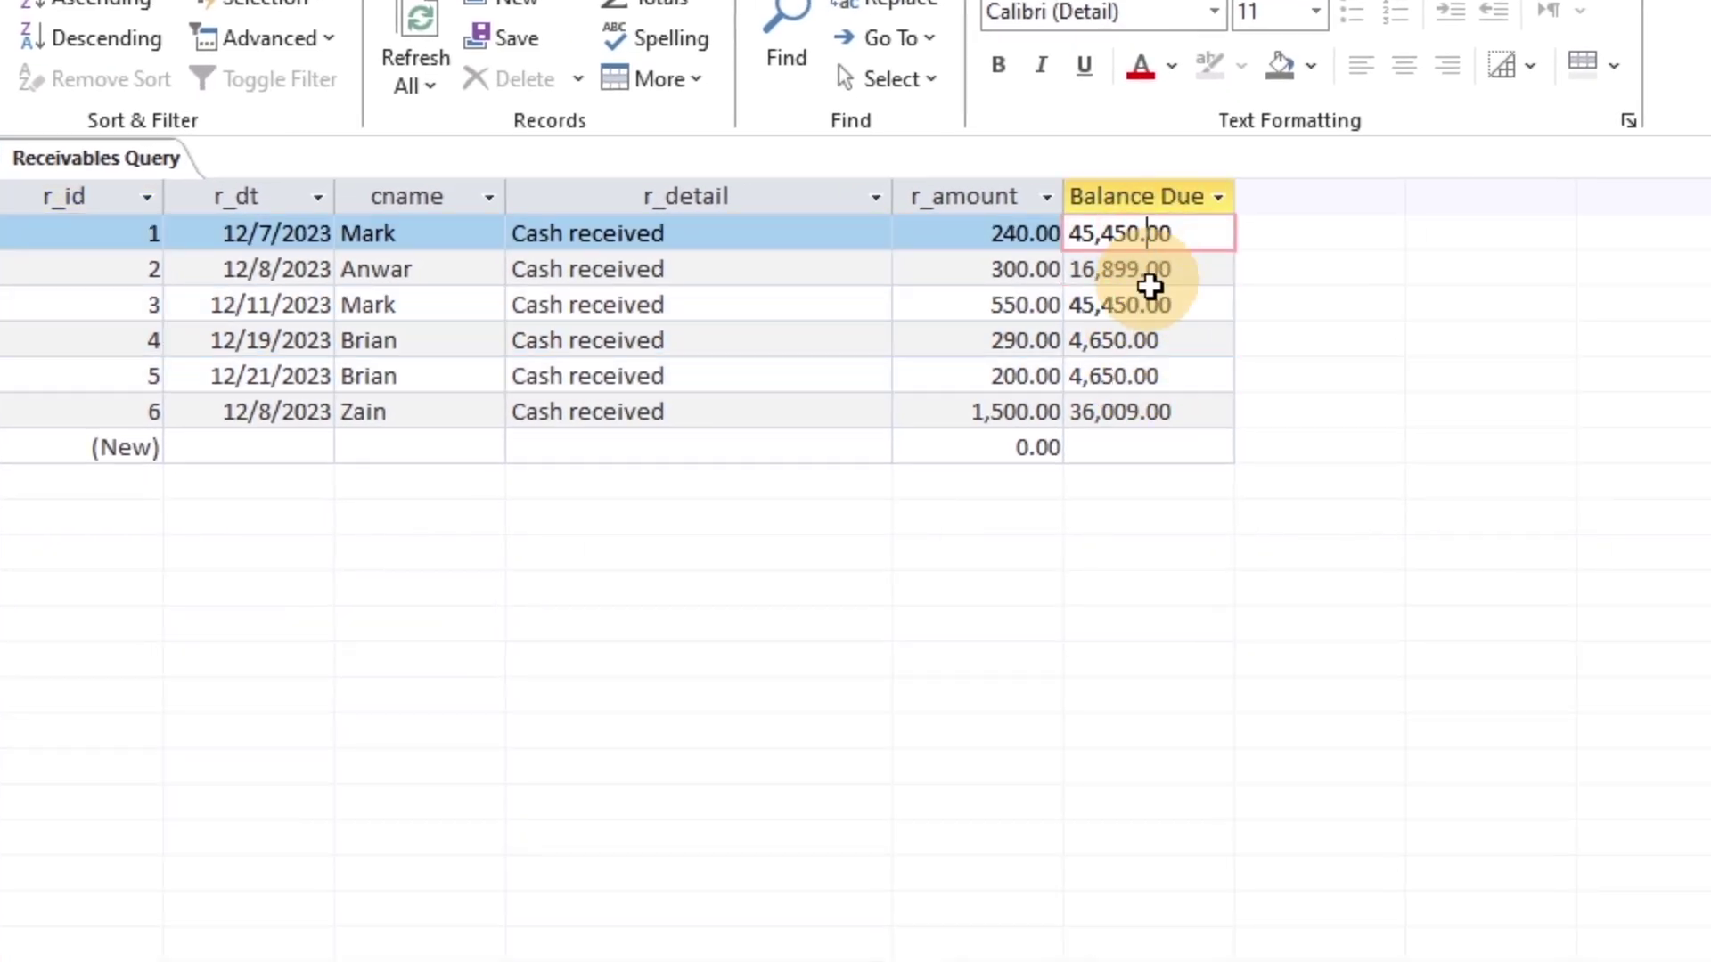
left_click(1188, 412)
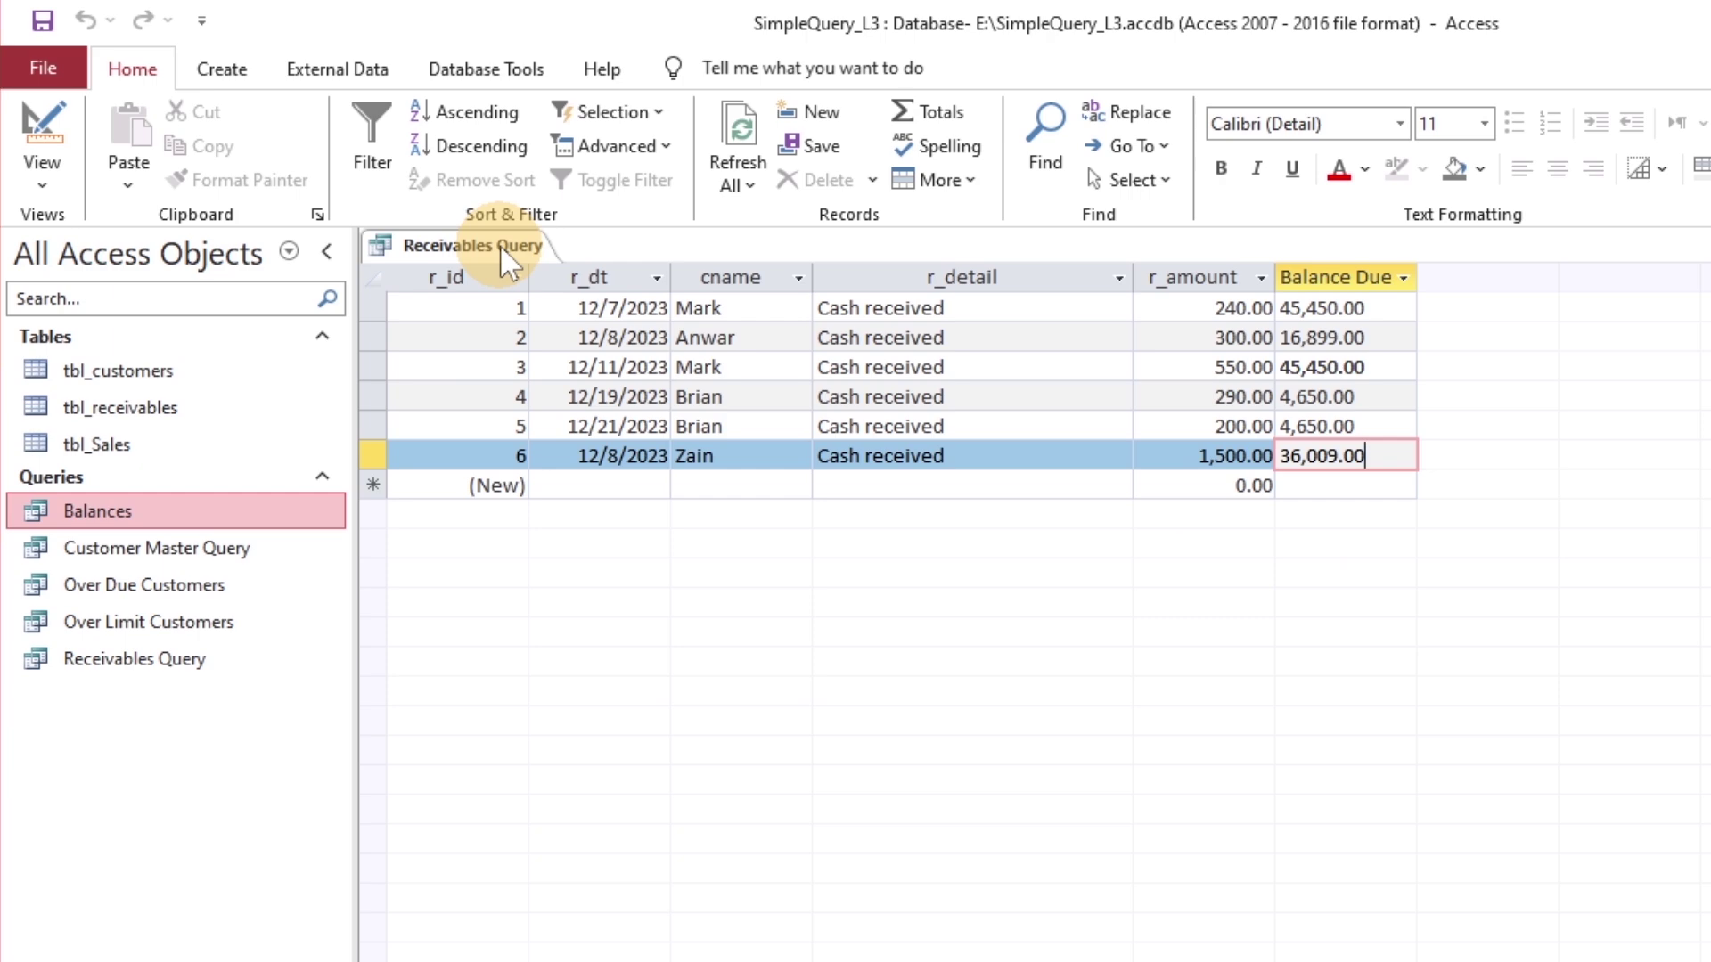
- Add the column New Balance: [Balance Due] - [r_amount] to the query
right_click(500, 244)
left_click(570, 382)
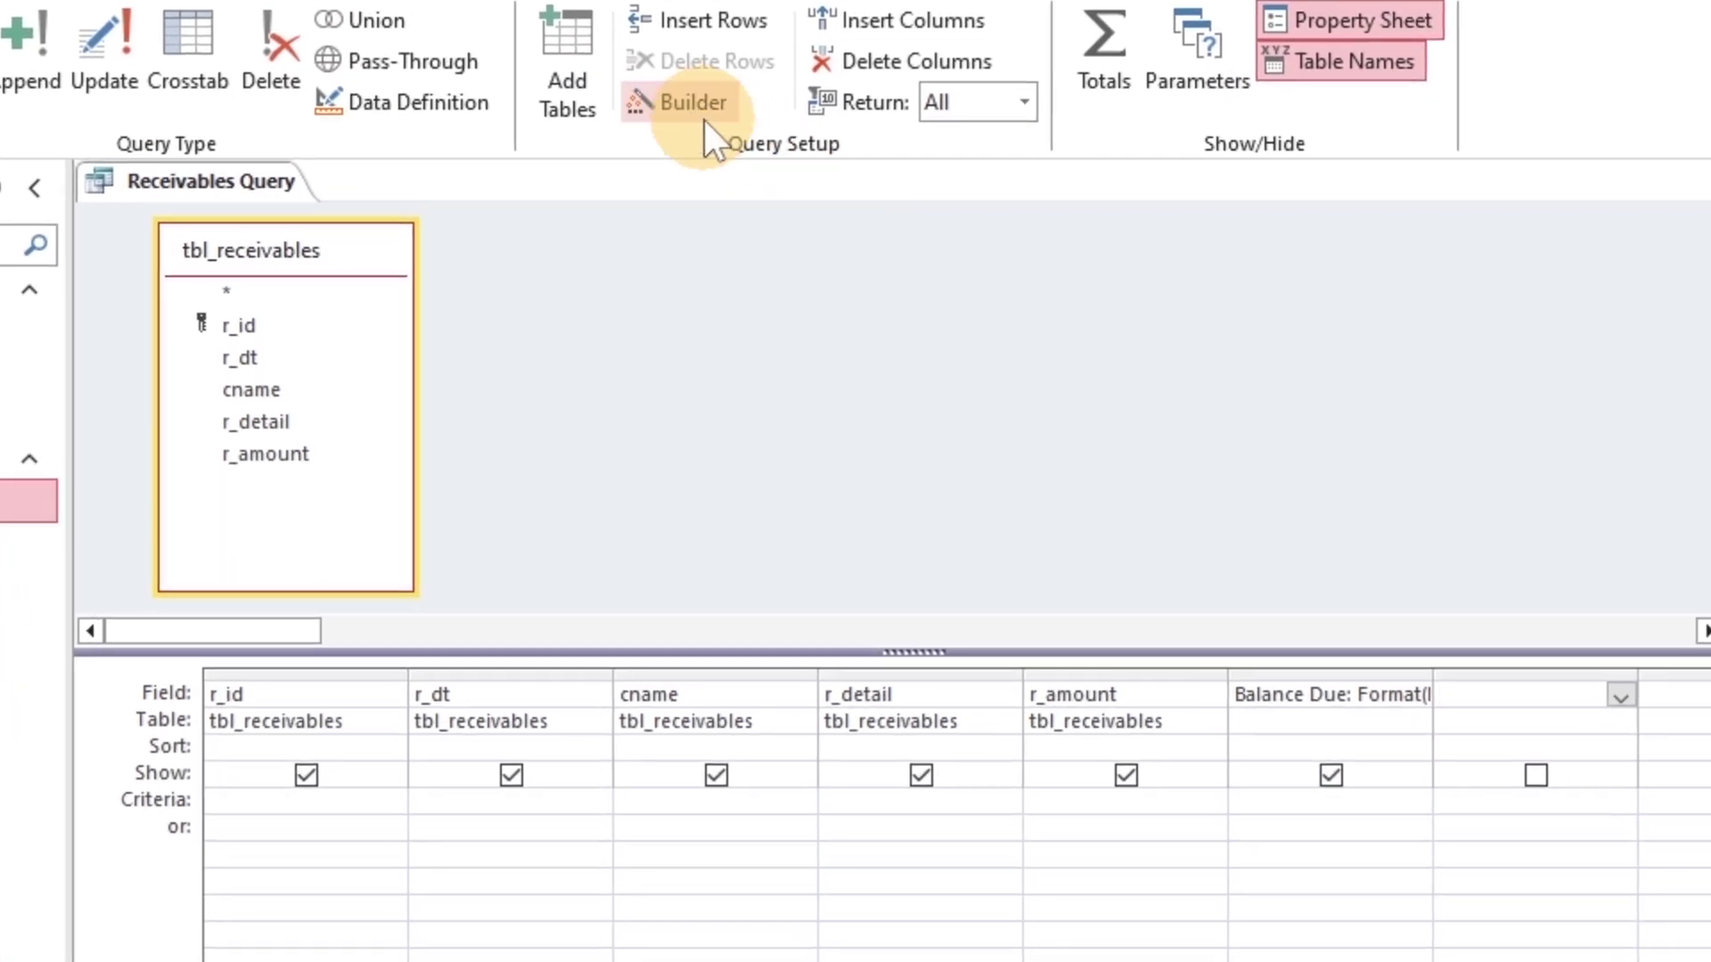
left_click(704, 118)
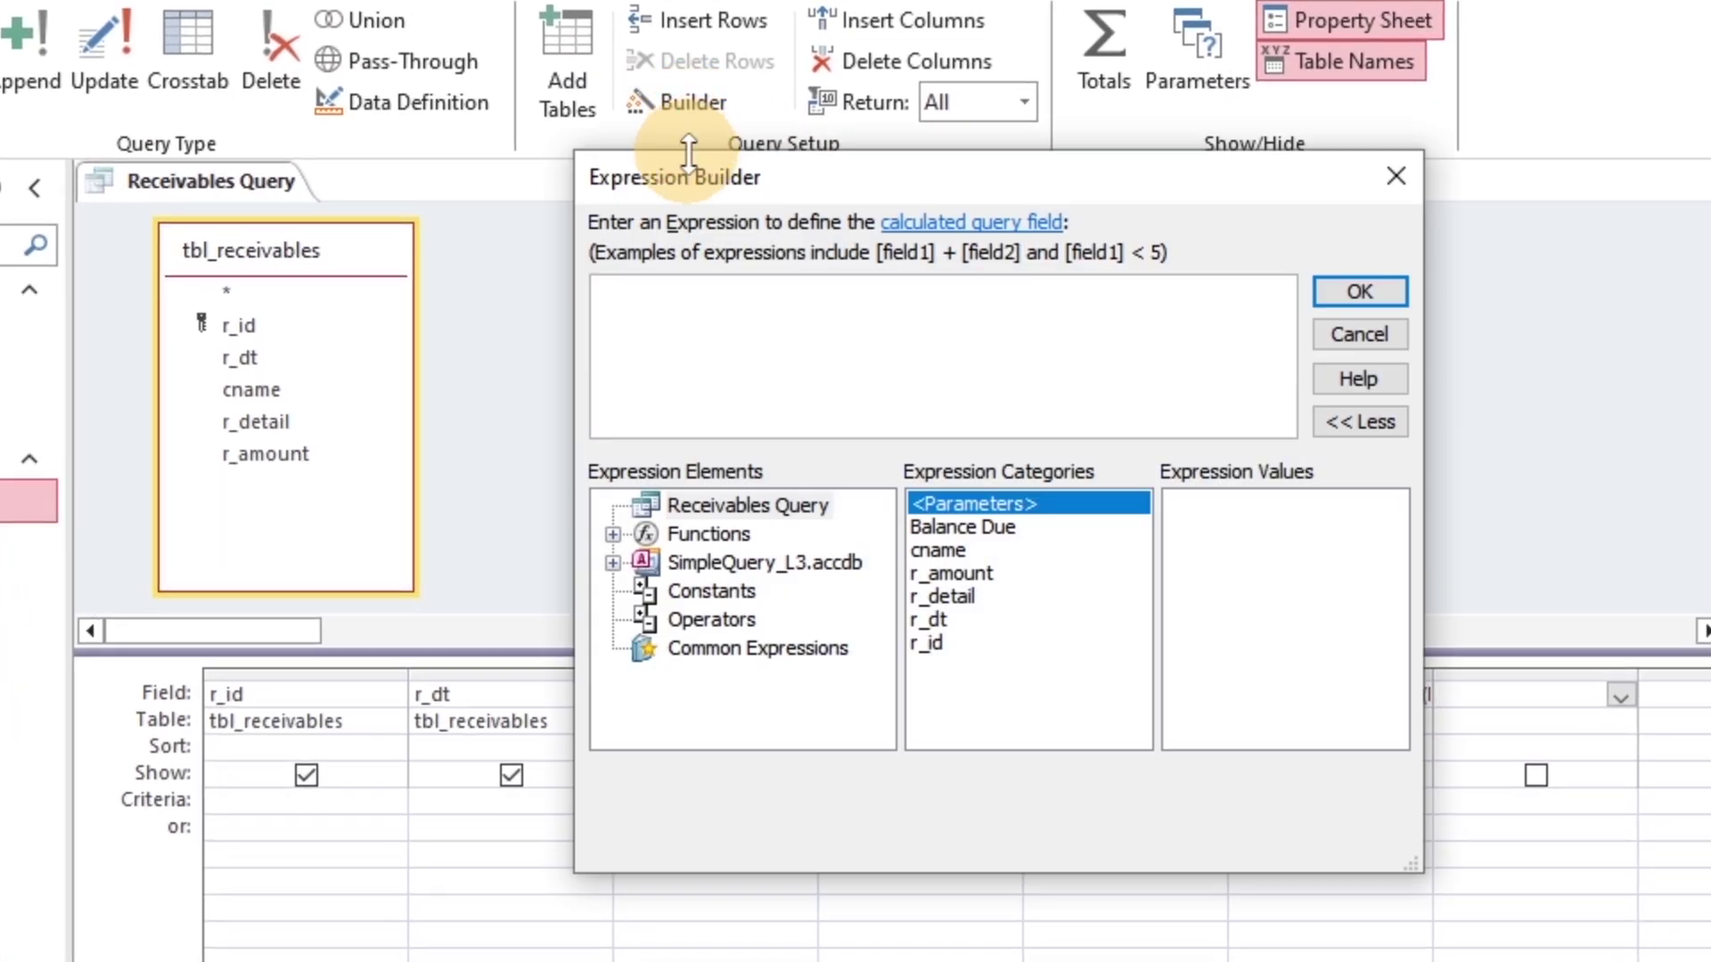
type("New Balance: [Balance Due")
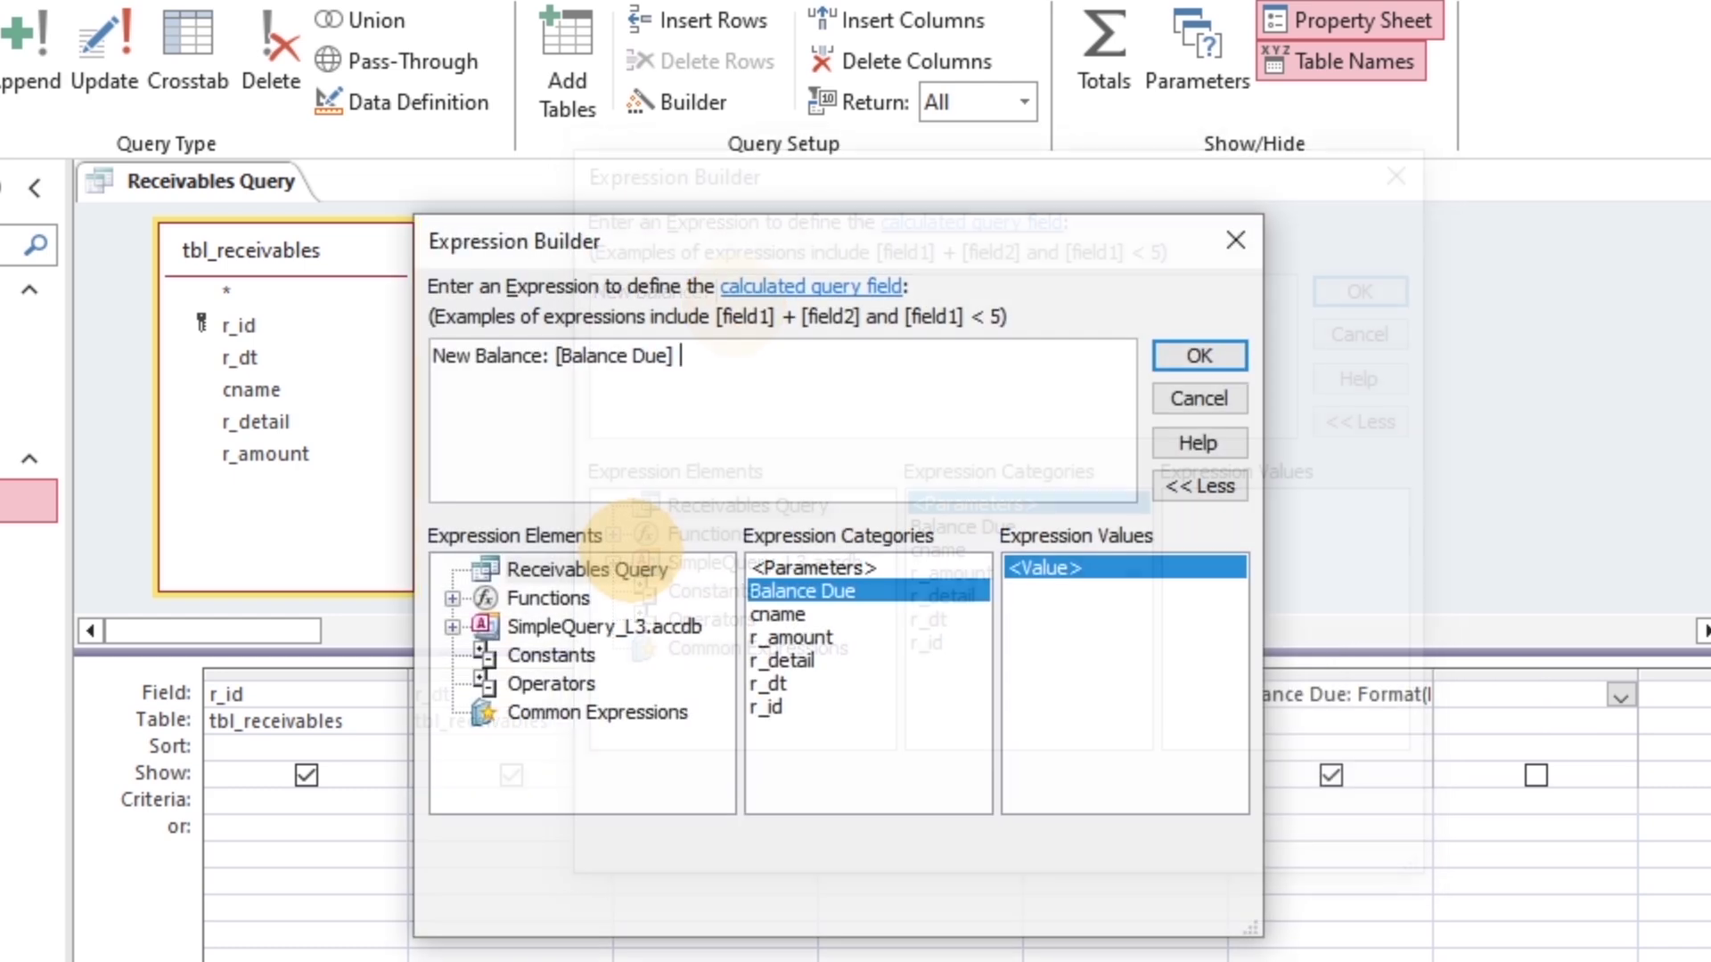
type("- r")
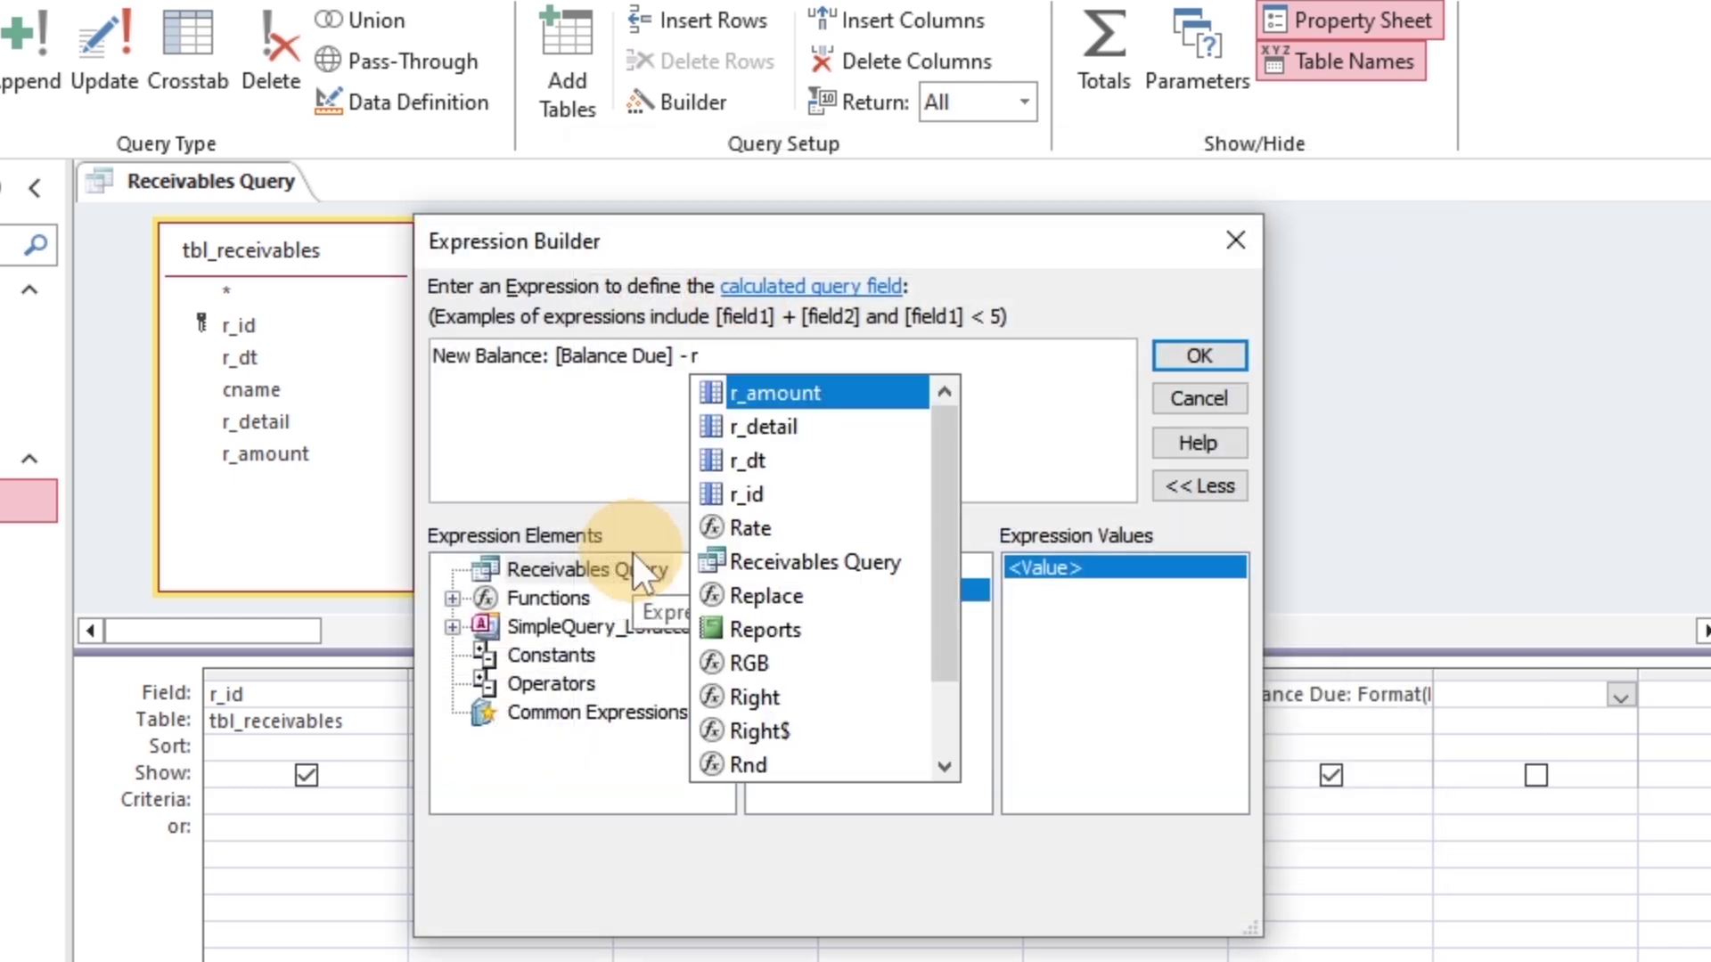
key("Tab")
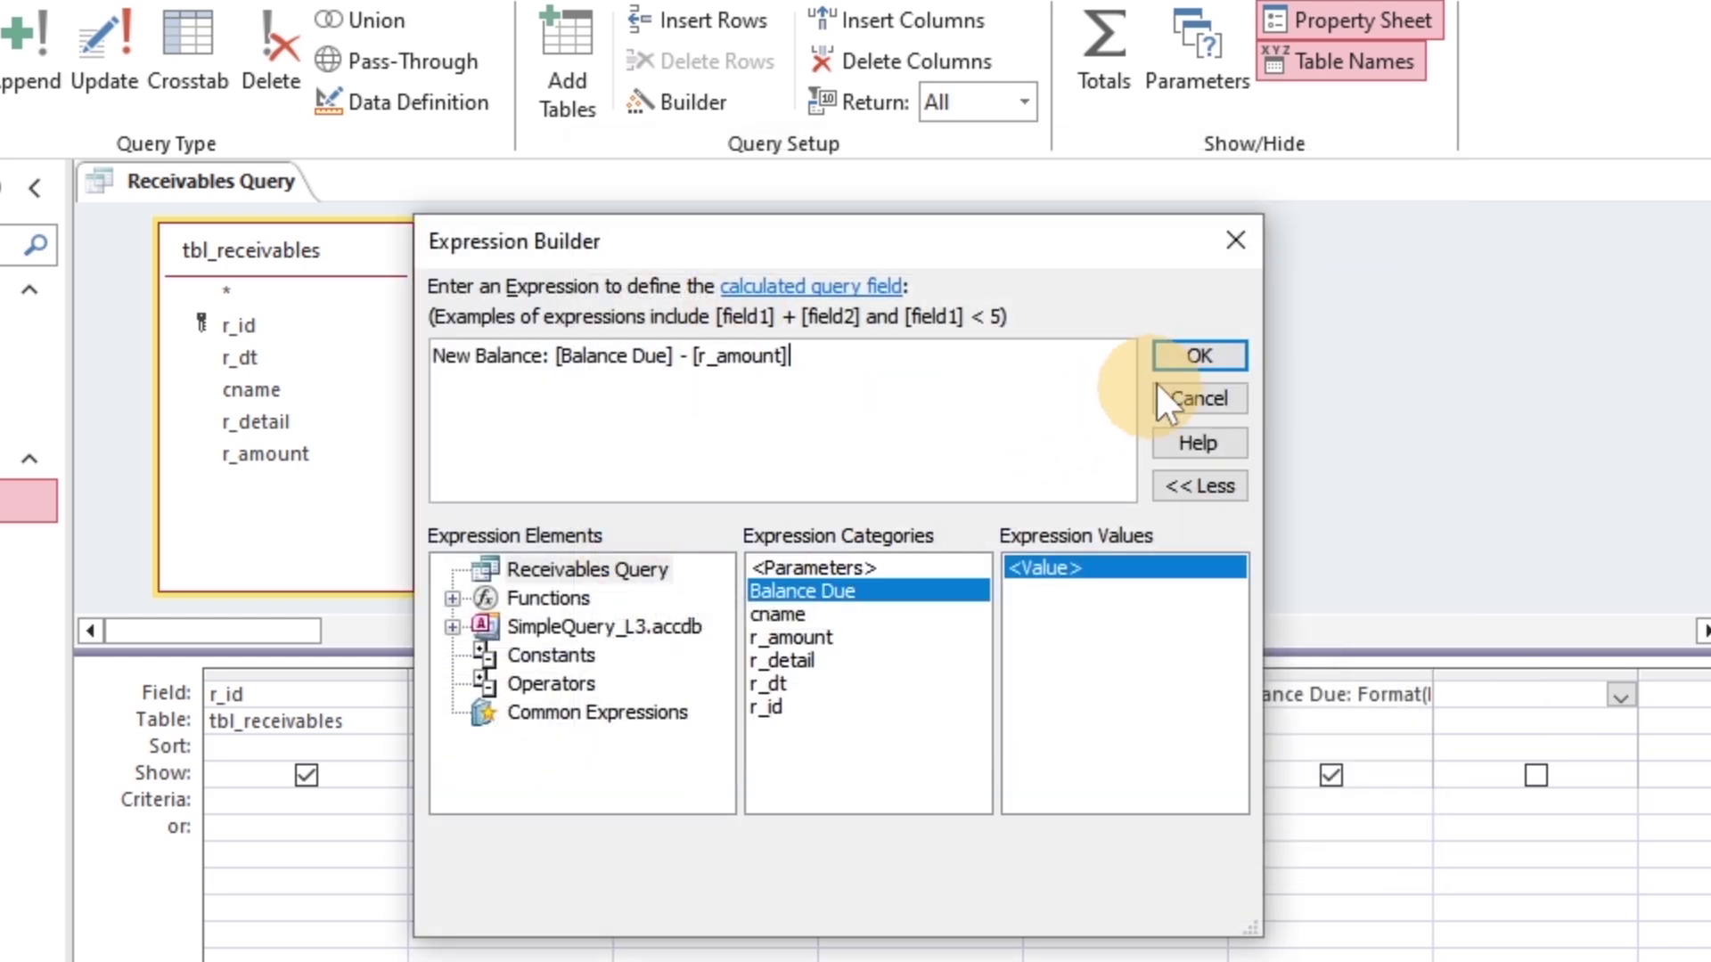
left_click(1168, 362)
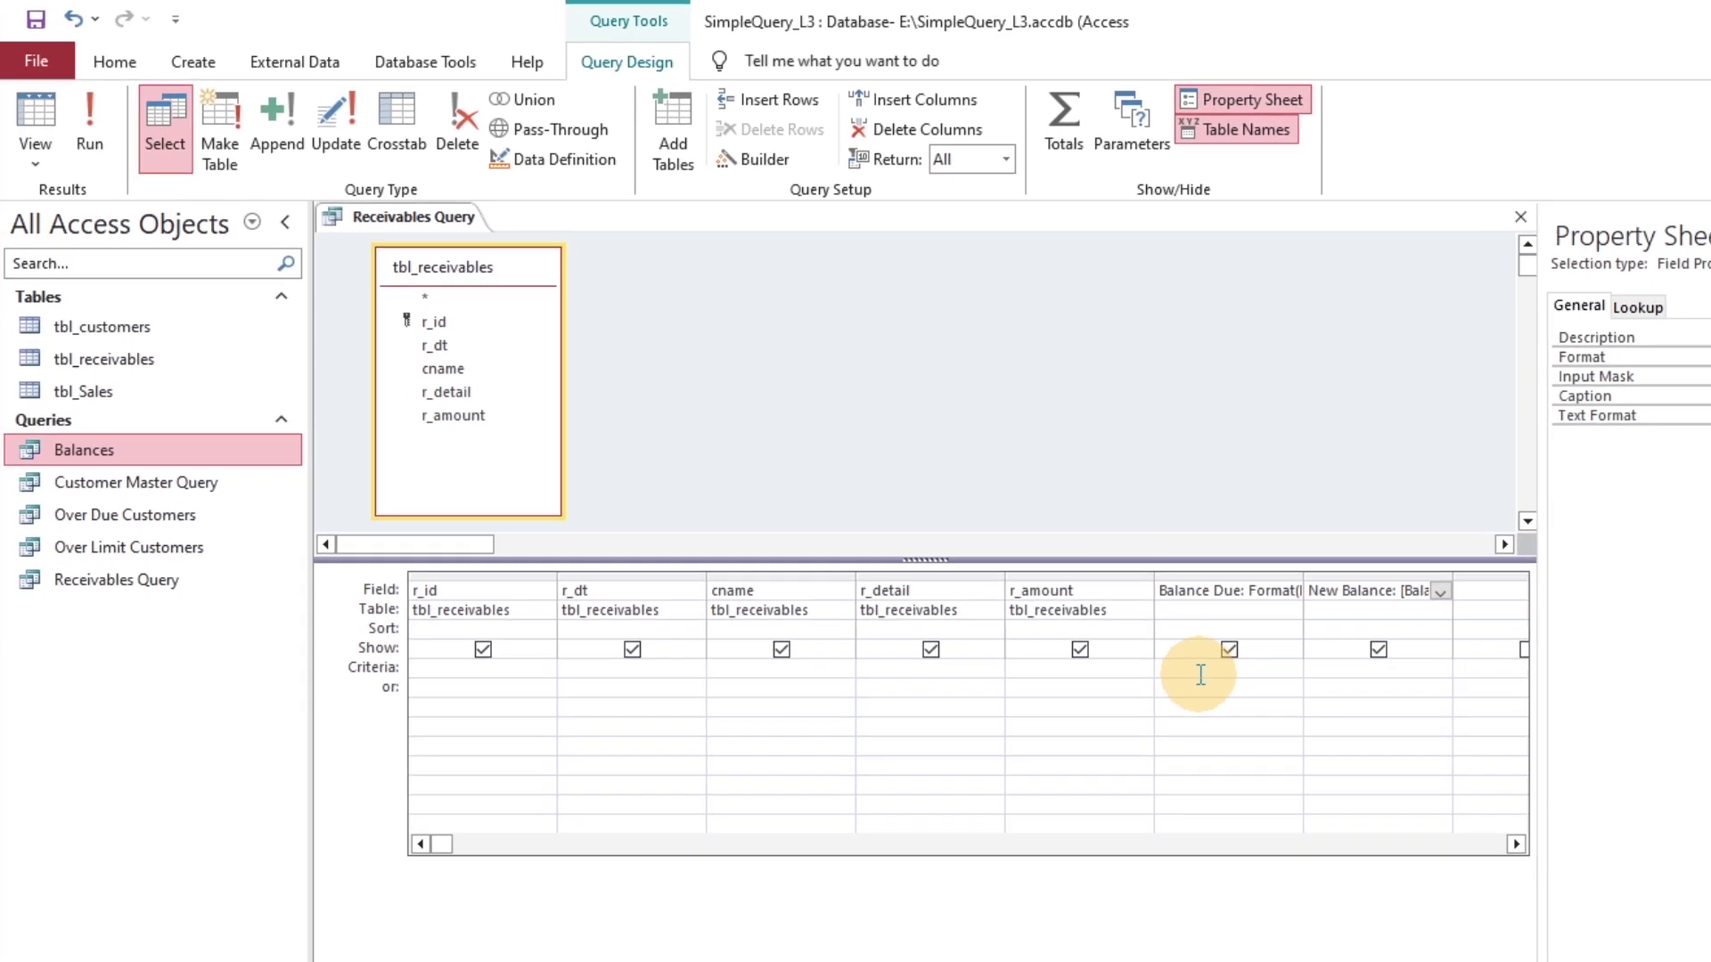
- Run the query and compare New Balance against the amounts, like $45,210.00
left_click(34, 147)
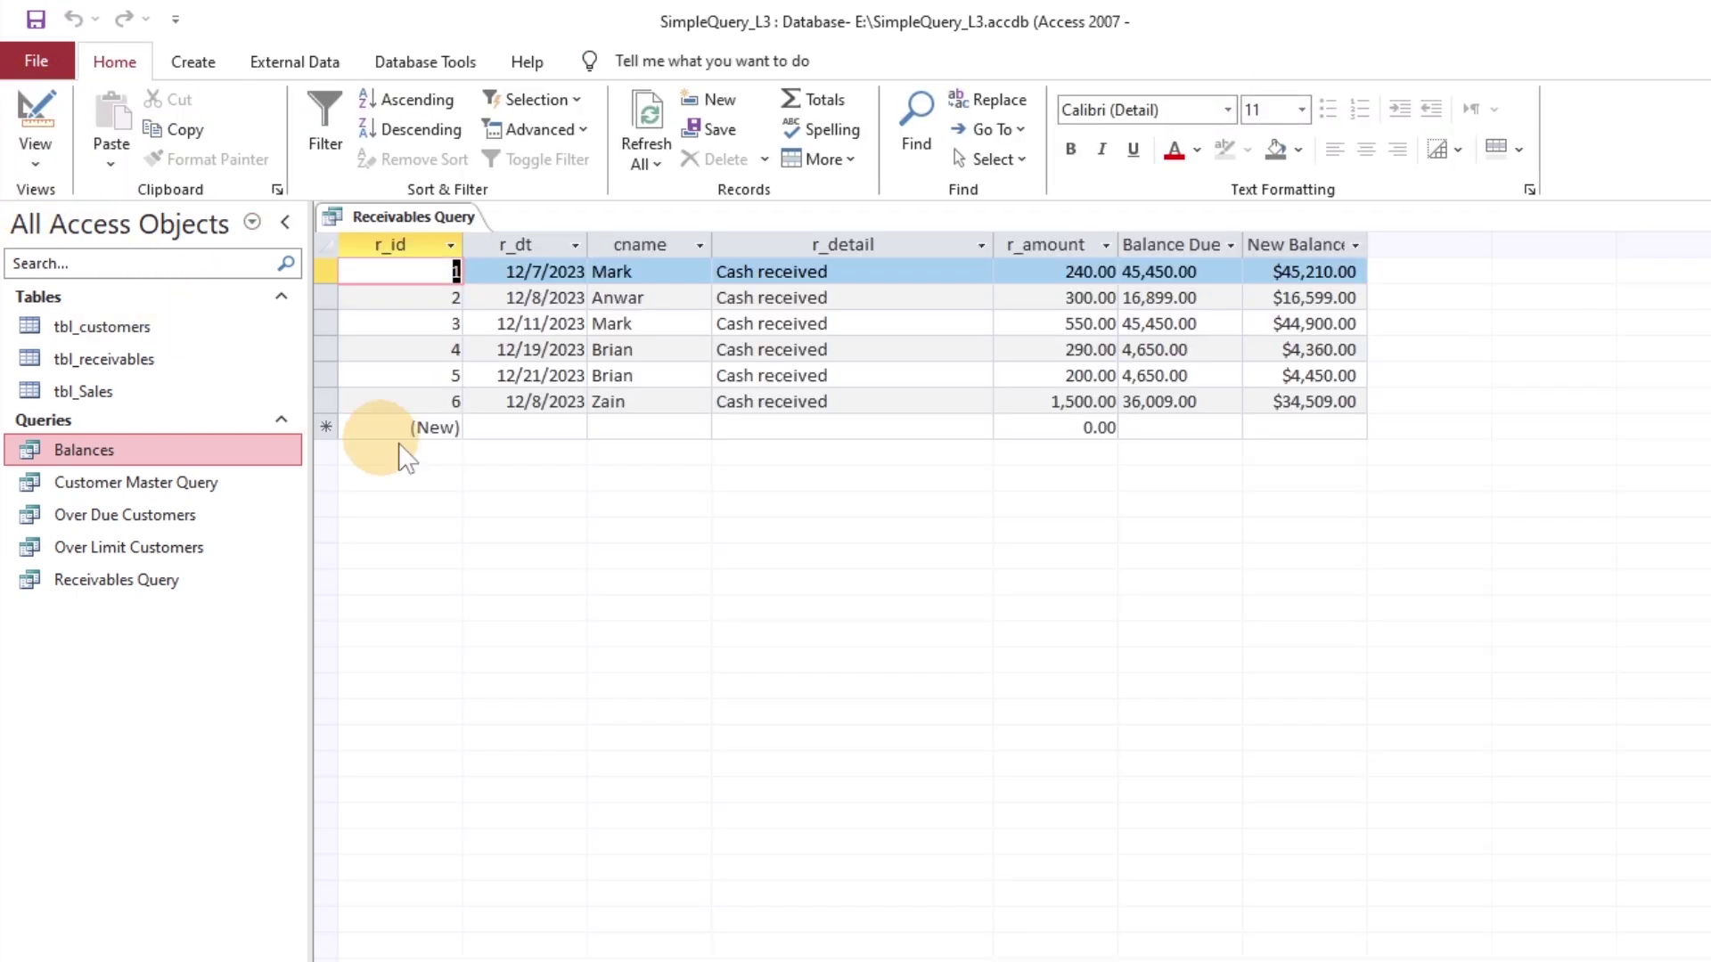
left_click(1306, 326)
left_click(1149, 350)
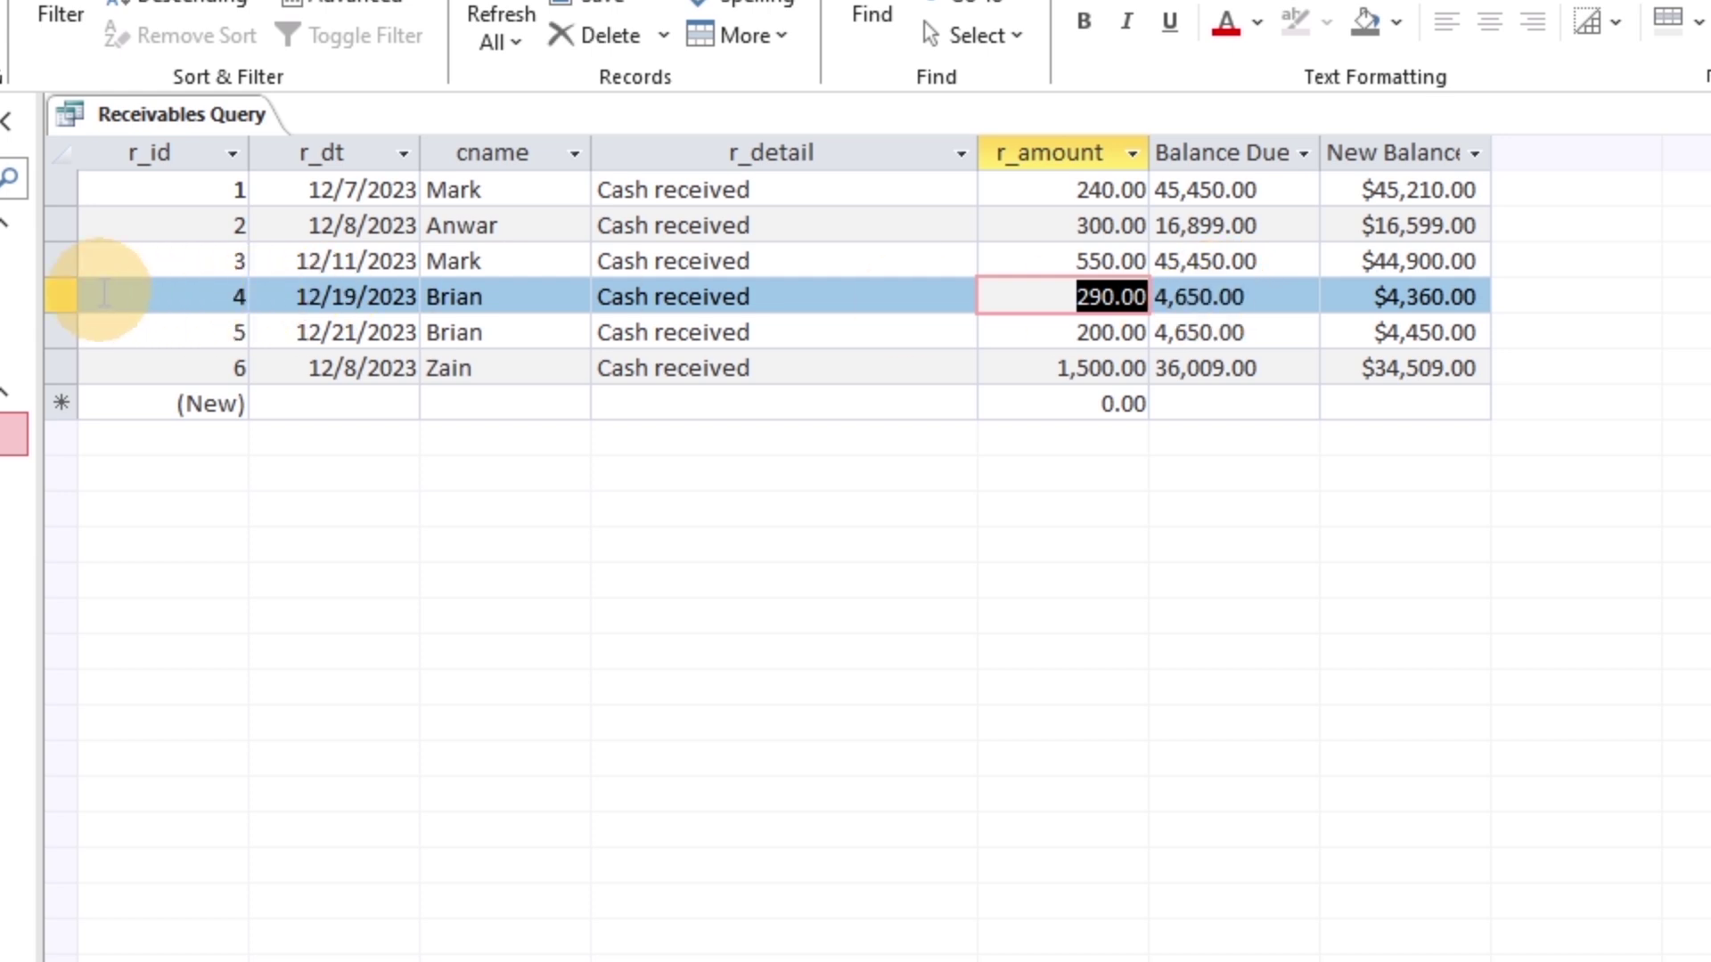
left_click(63, 296)
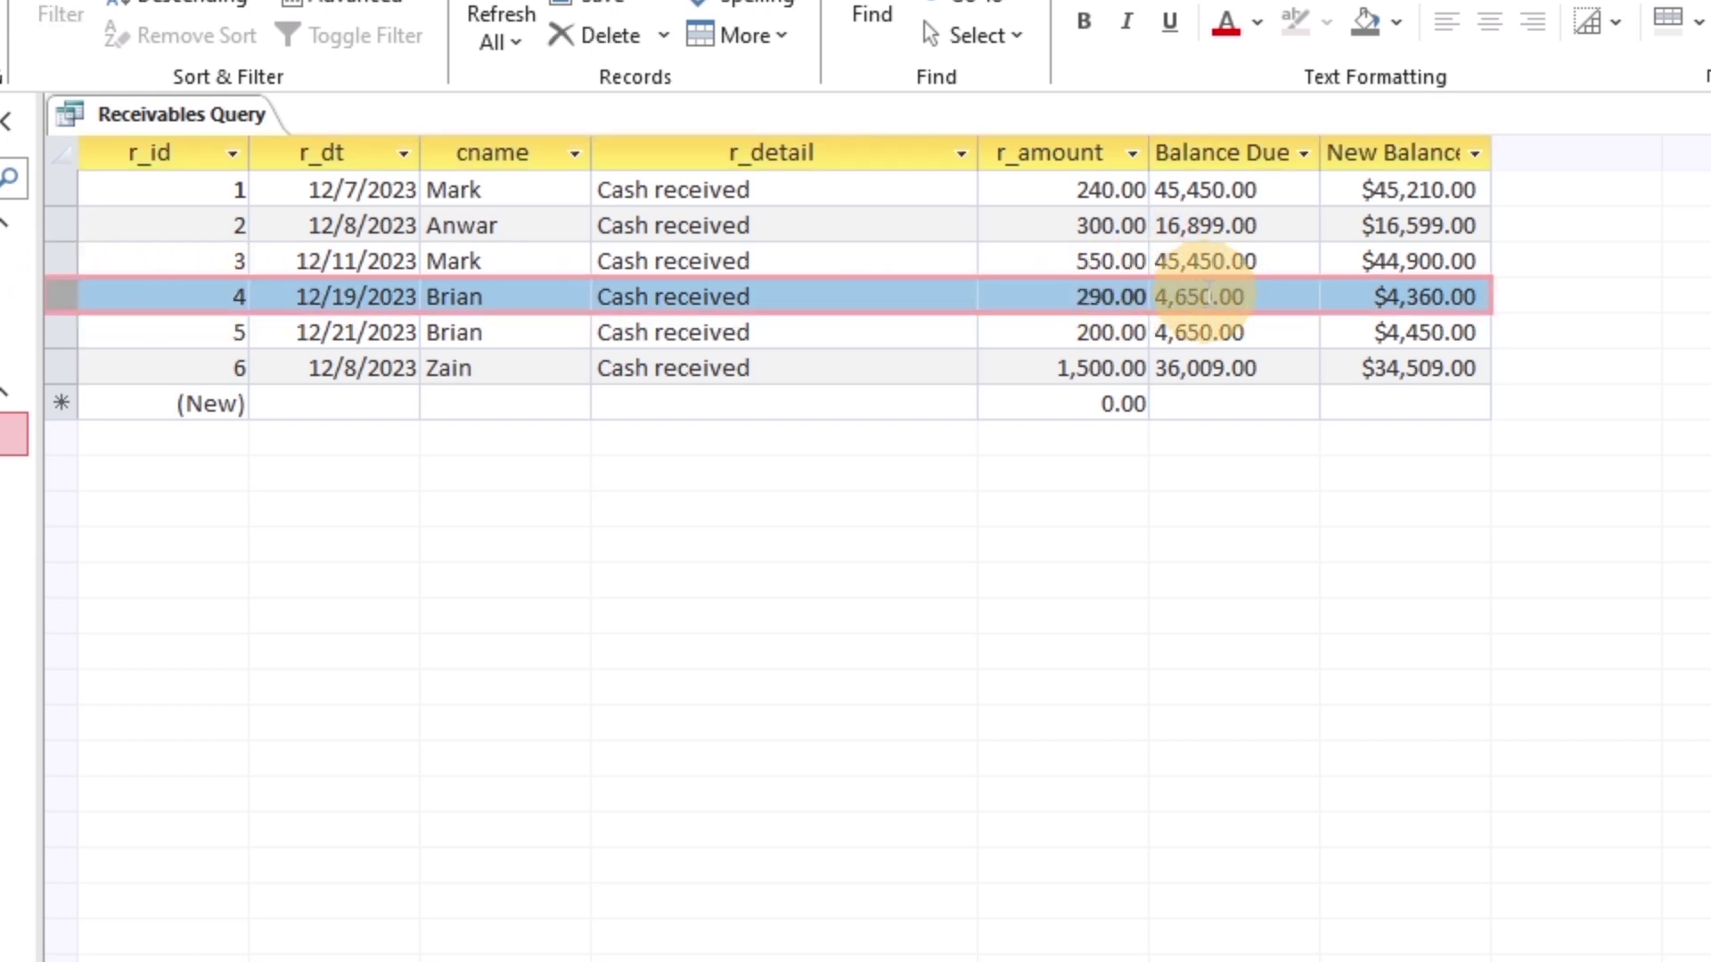
left_click(1144, 332)
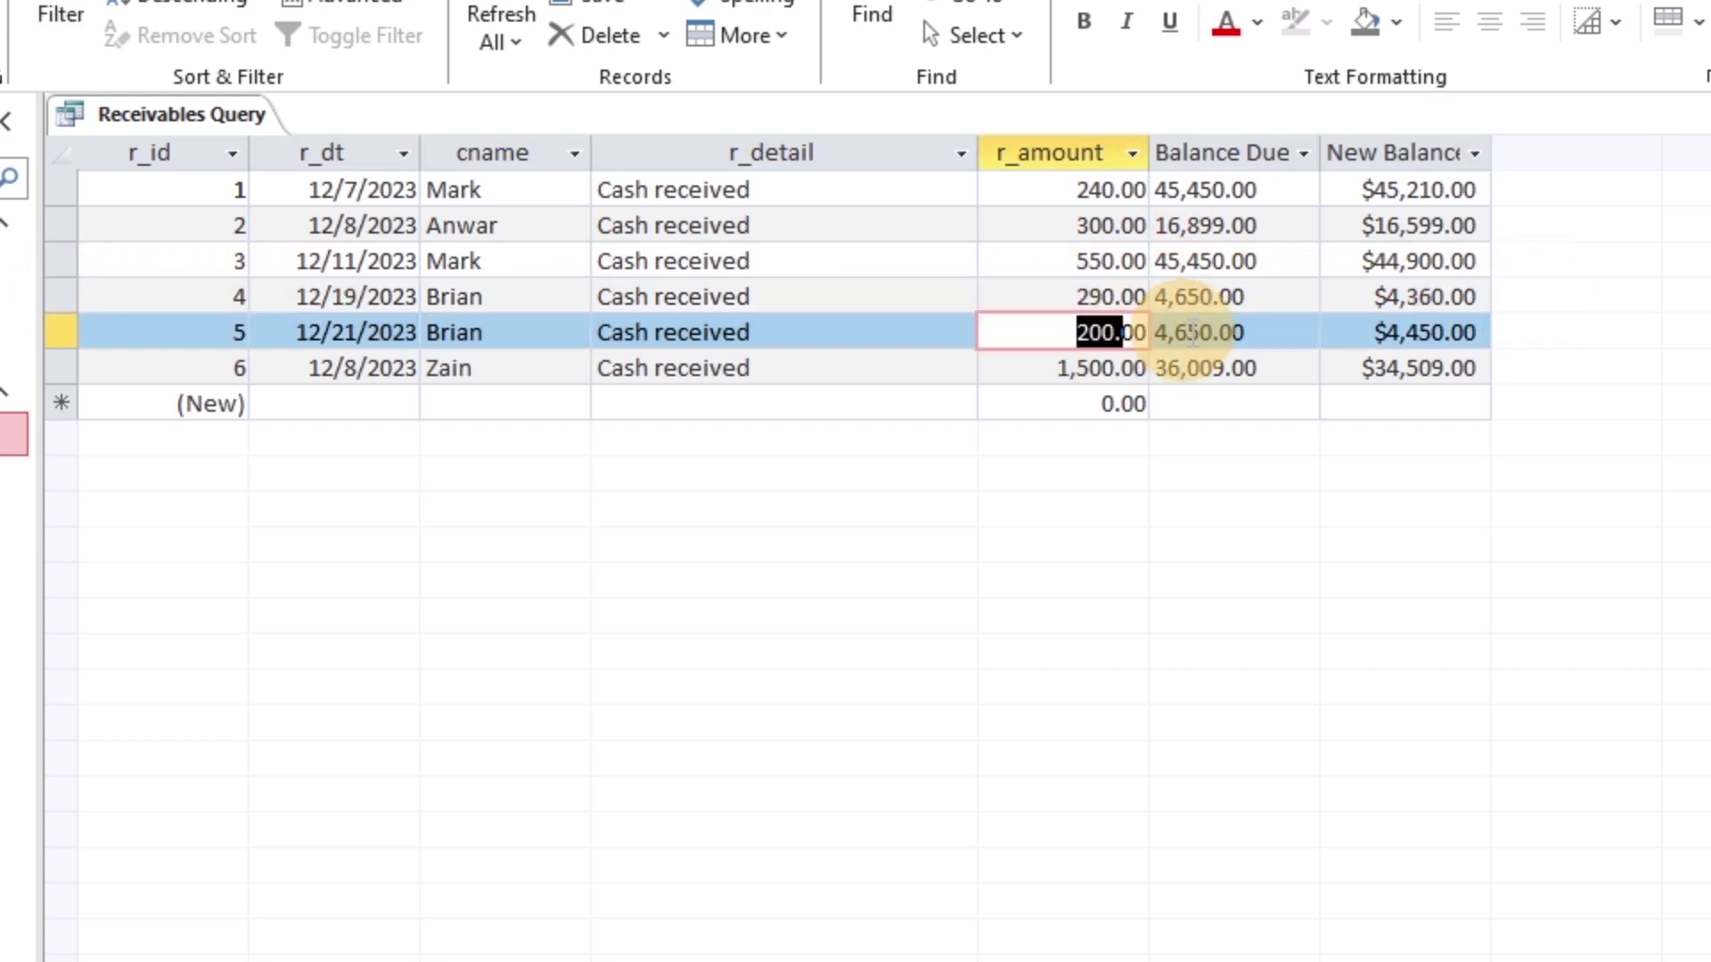
left_click_drag(1159, 332, 1420, 332)
left_click(1145, 261)
- Check the dollar-formatted New Balance values in rows 1 to 3
left_click(1426, 261)
left_click(1407, 225)
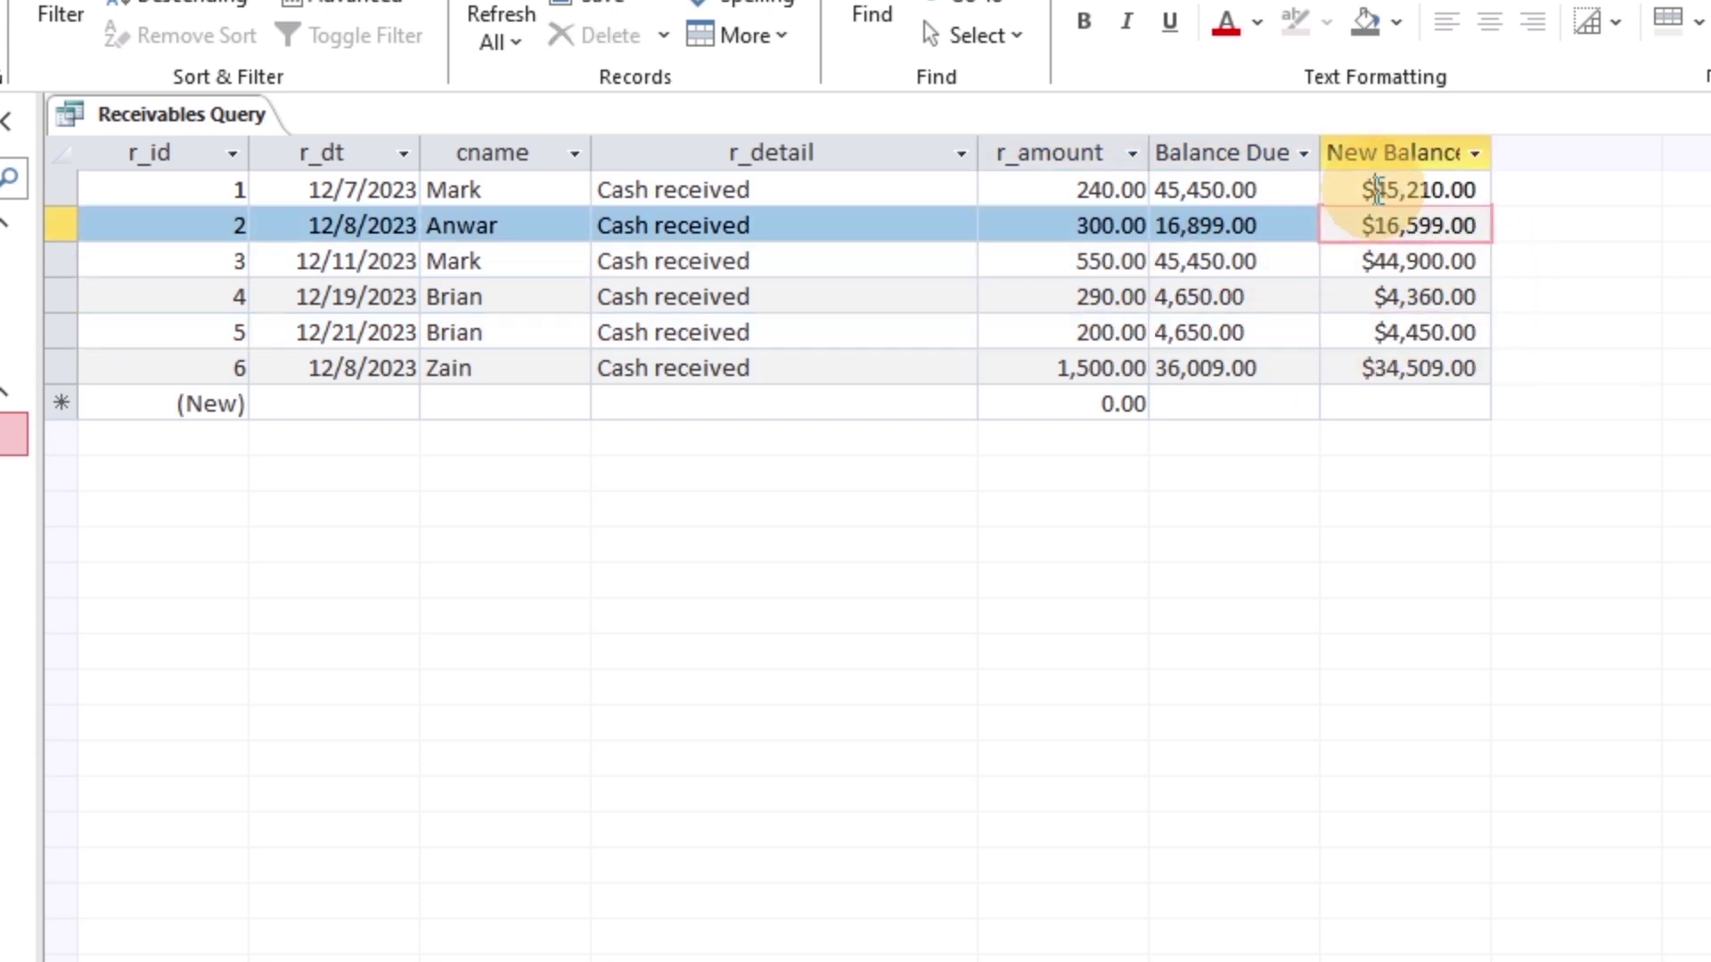
left_click(1373, 190)
- Set the New Balance column's Format to Standard and rerun the query
right_click(239, 118)
left_click(330, 272)
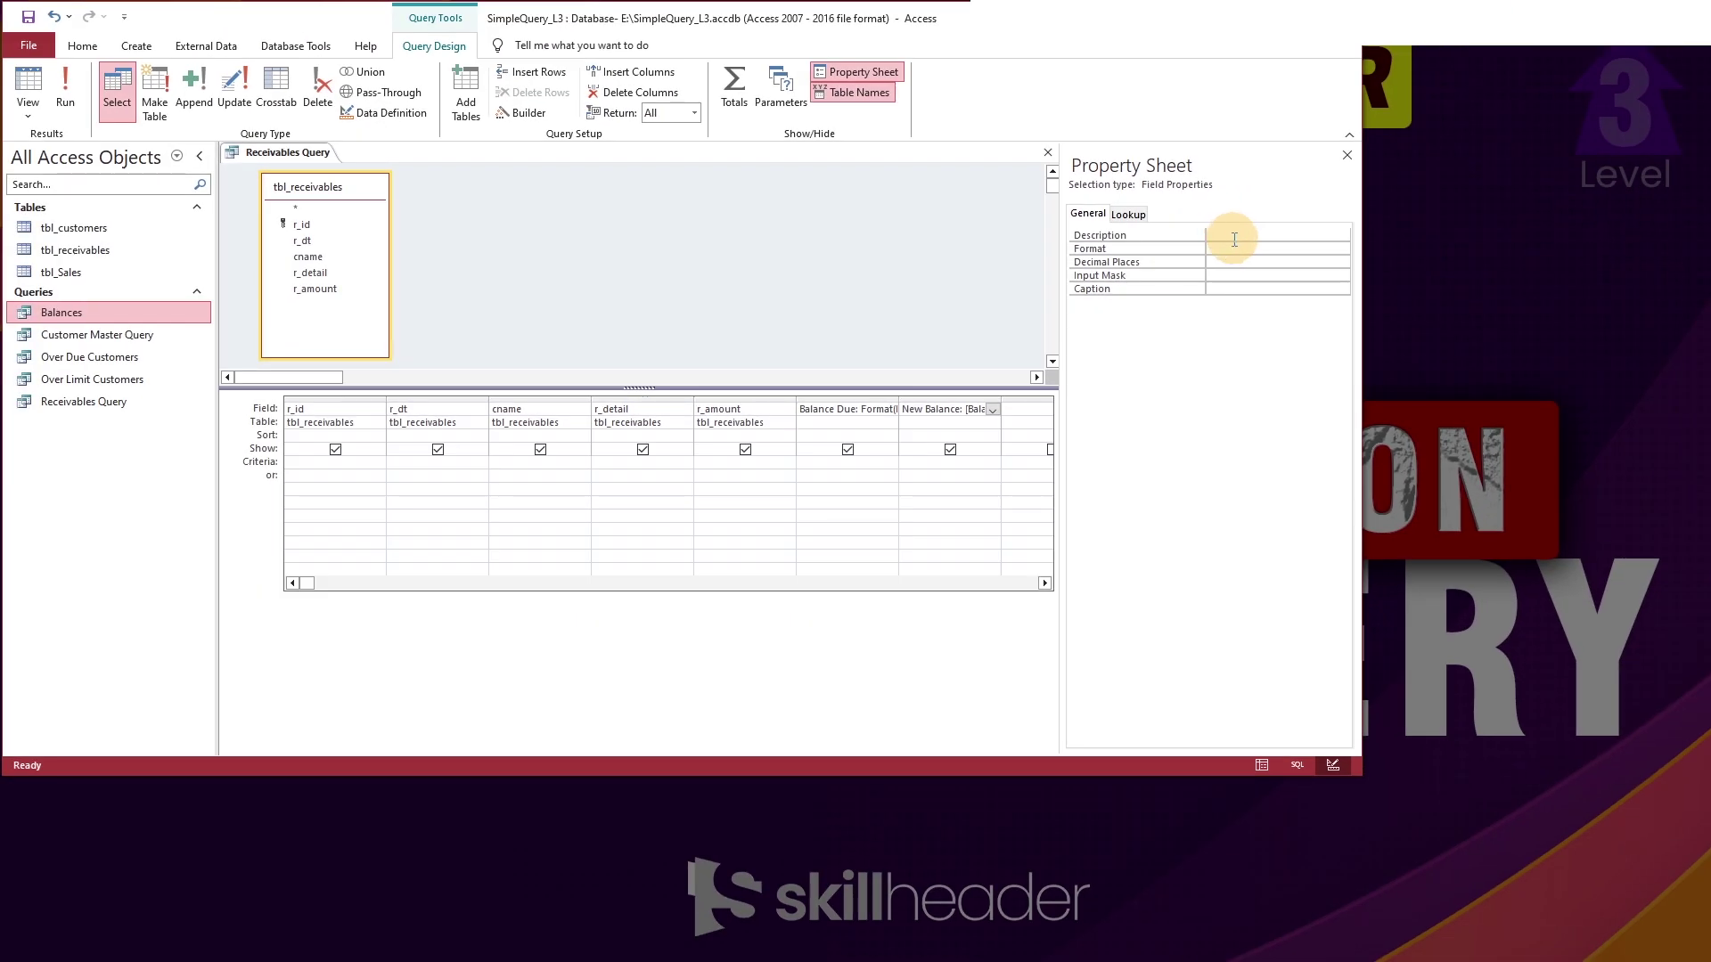
left_click(1340, 248)
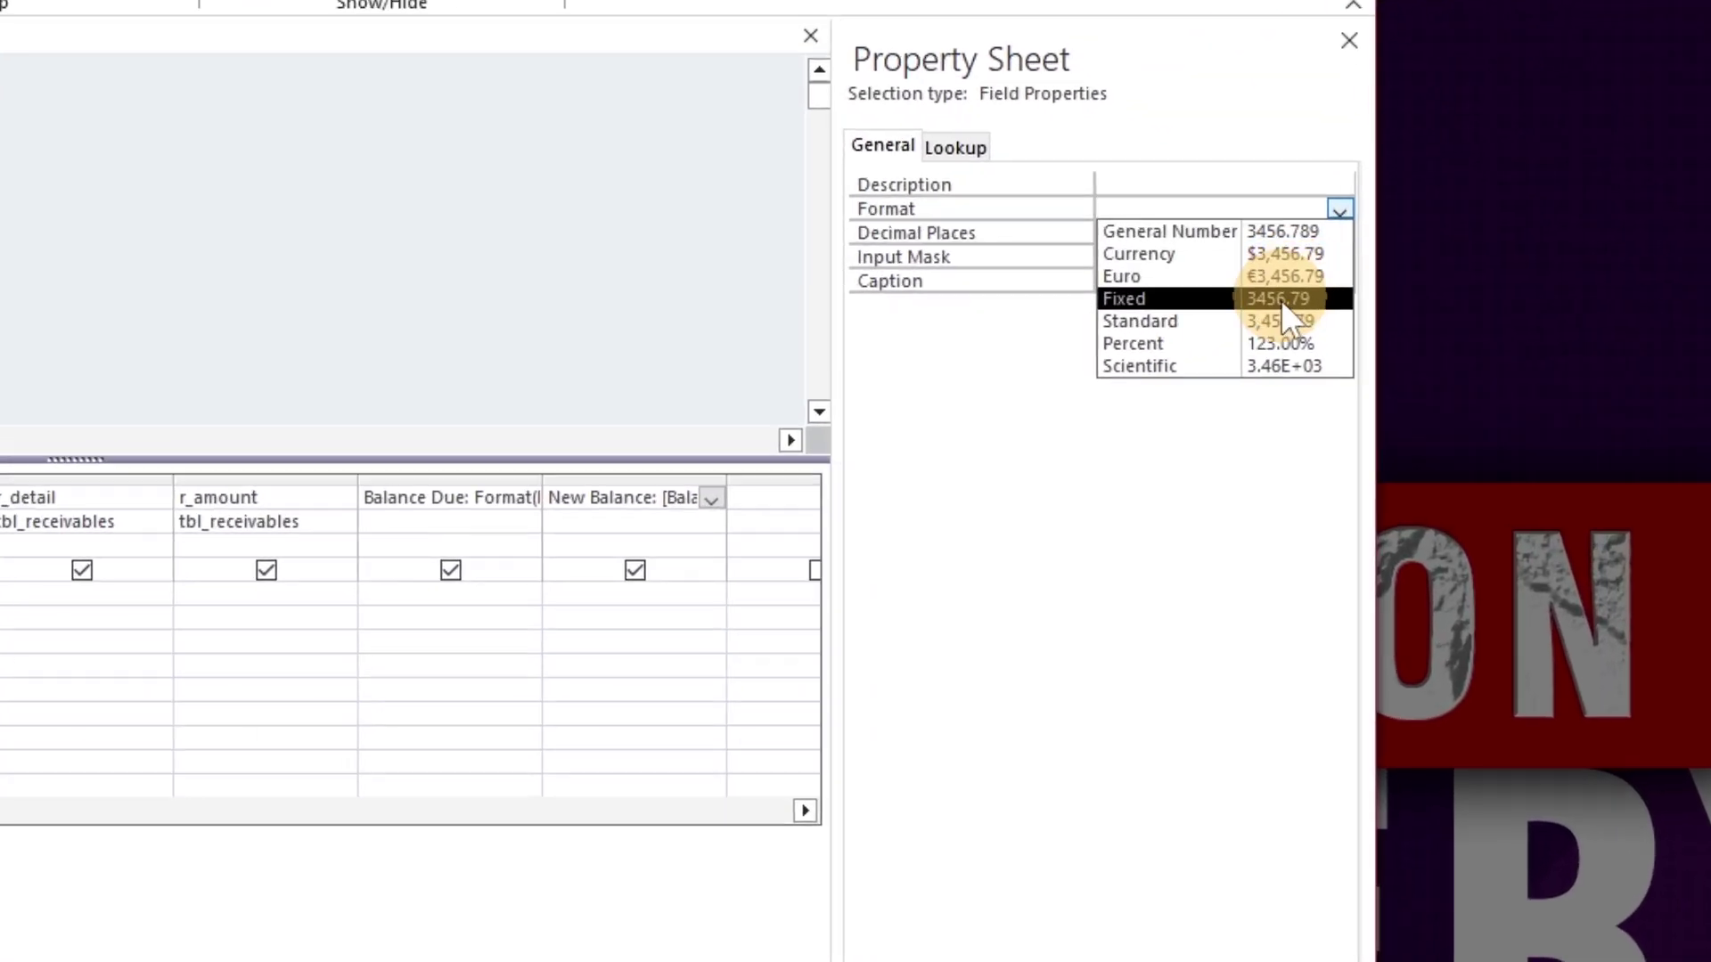
left_click(1302, 308)
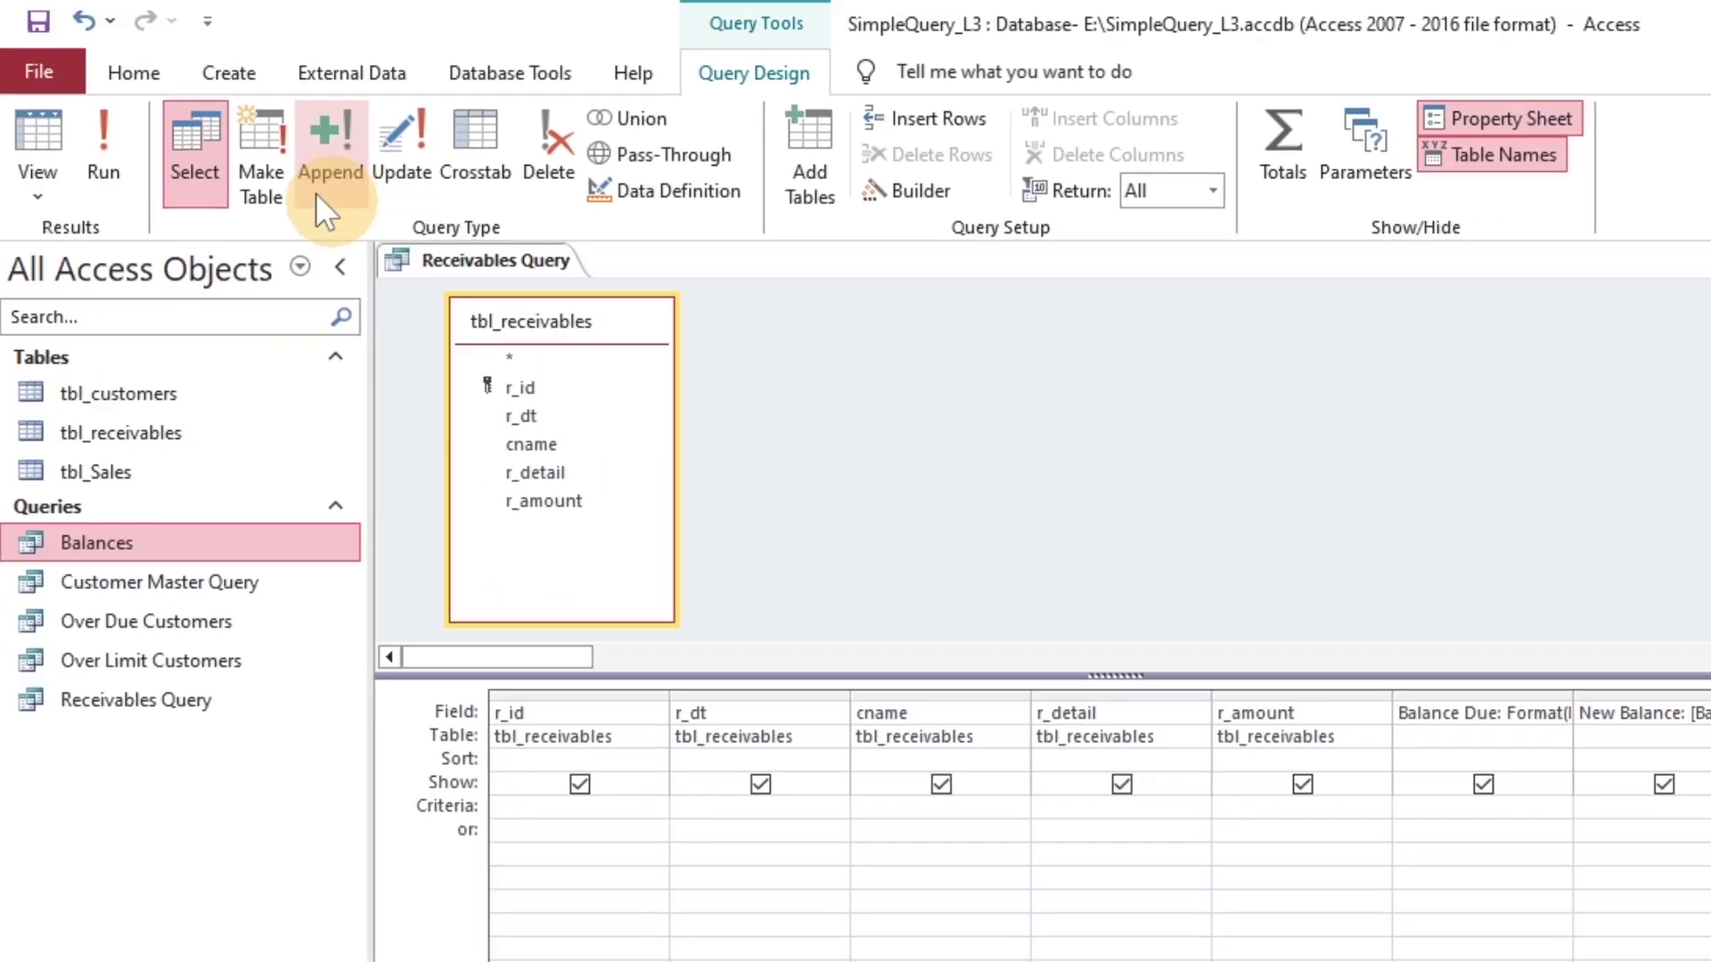
left_click(45, 133)
- Review the New Balance values across rows 1 to 6
left_click(1577, 390)
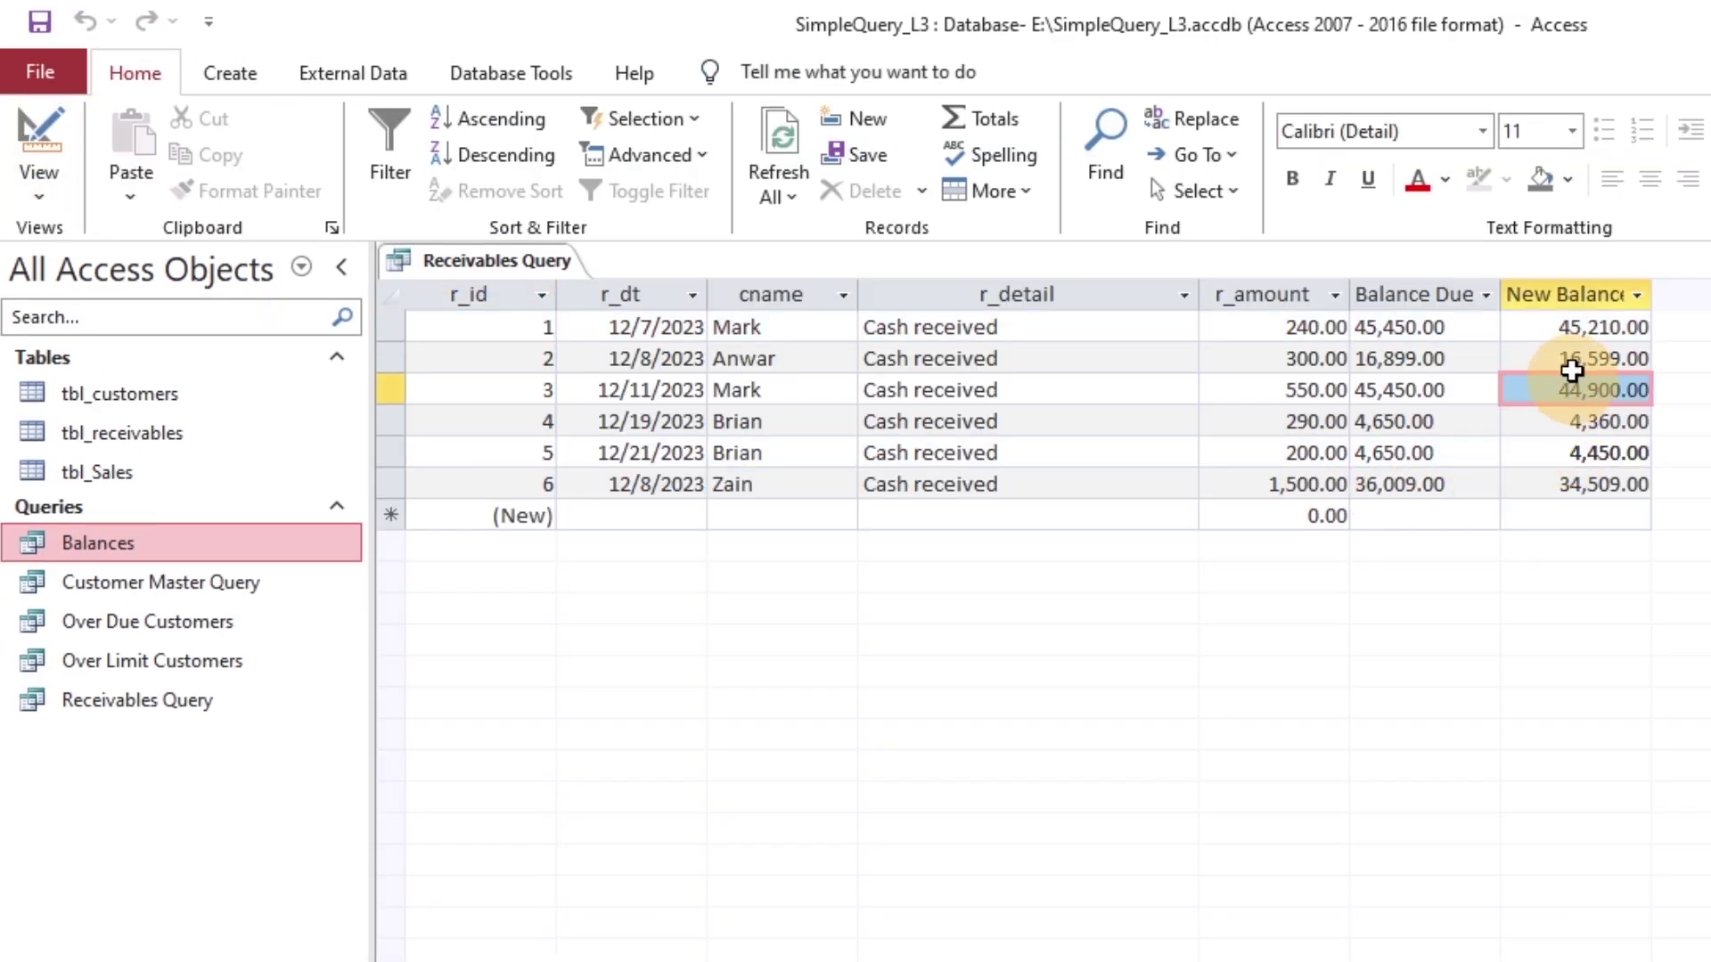
left_click(1583, 358)
left_click(1570, 327)
left_click(1587, 452)
left_click(1594, 484)
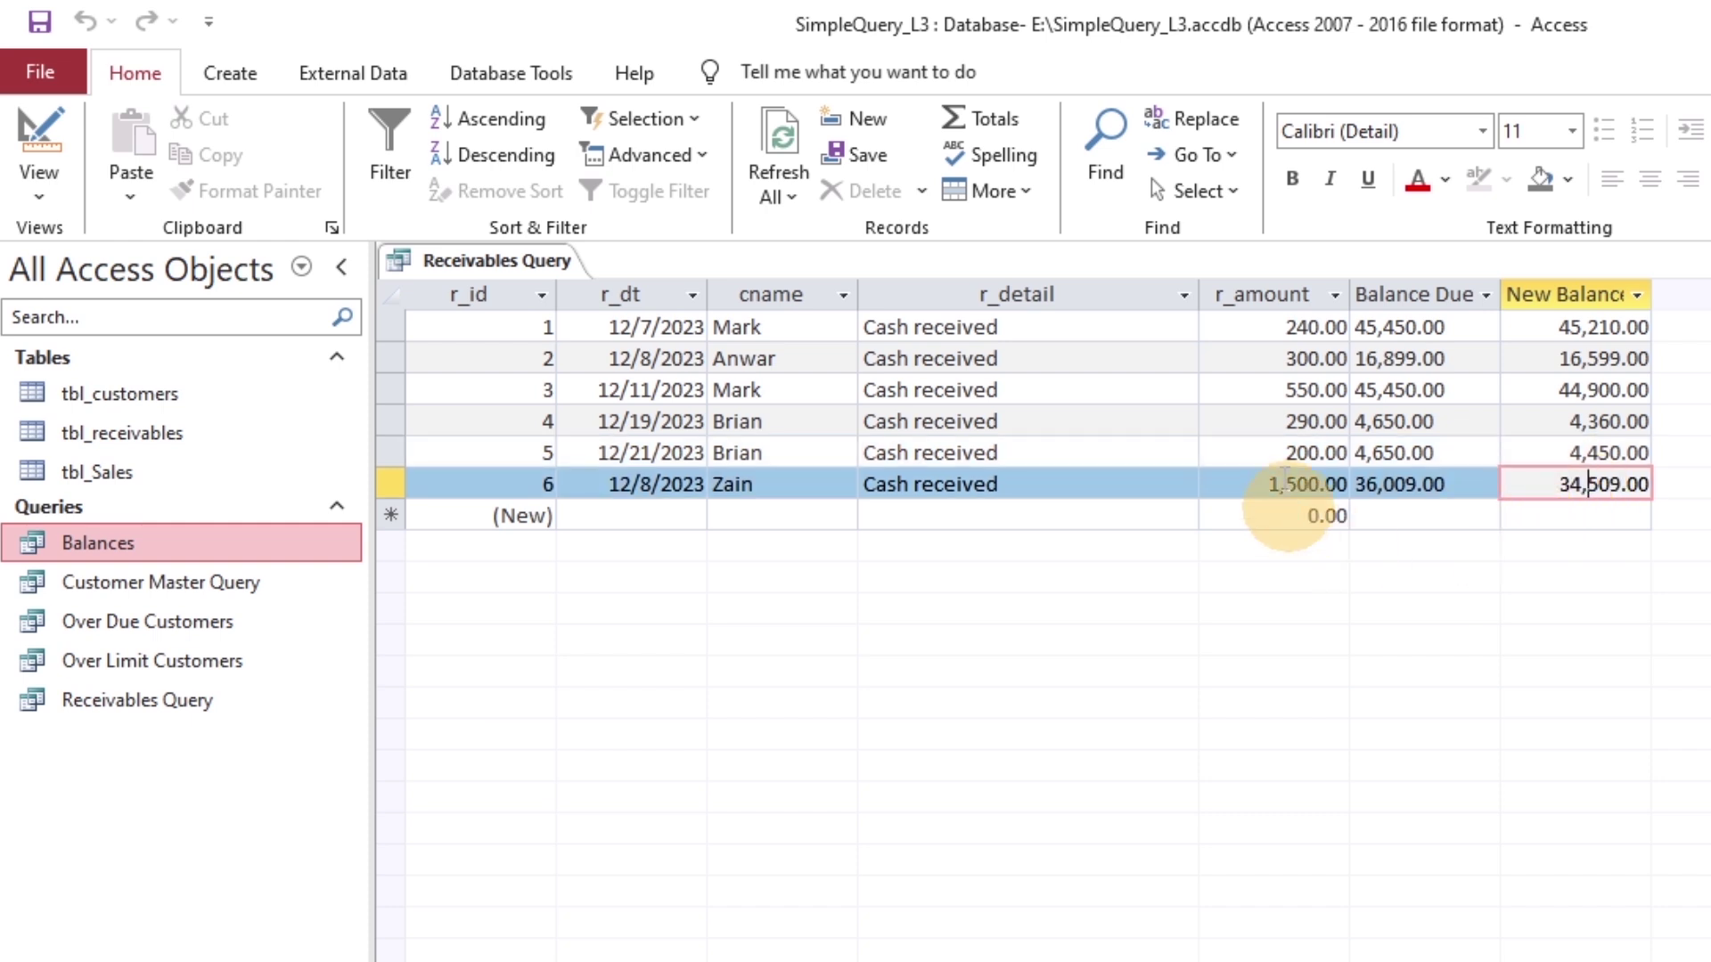
- Change row 5's receipt amount to 4,000.00
left_click(1309, 453)
type("4000")
key("Tab")
key("Tab")
key("shift+Tab")
key("shift+Tab")
- Change row 4's amount to 3,360.00 and review the recalculated balances
key("Up")
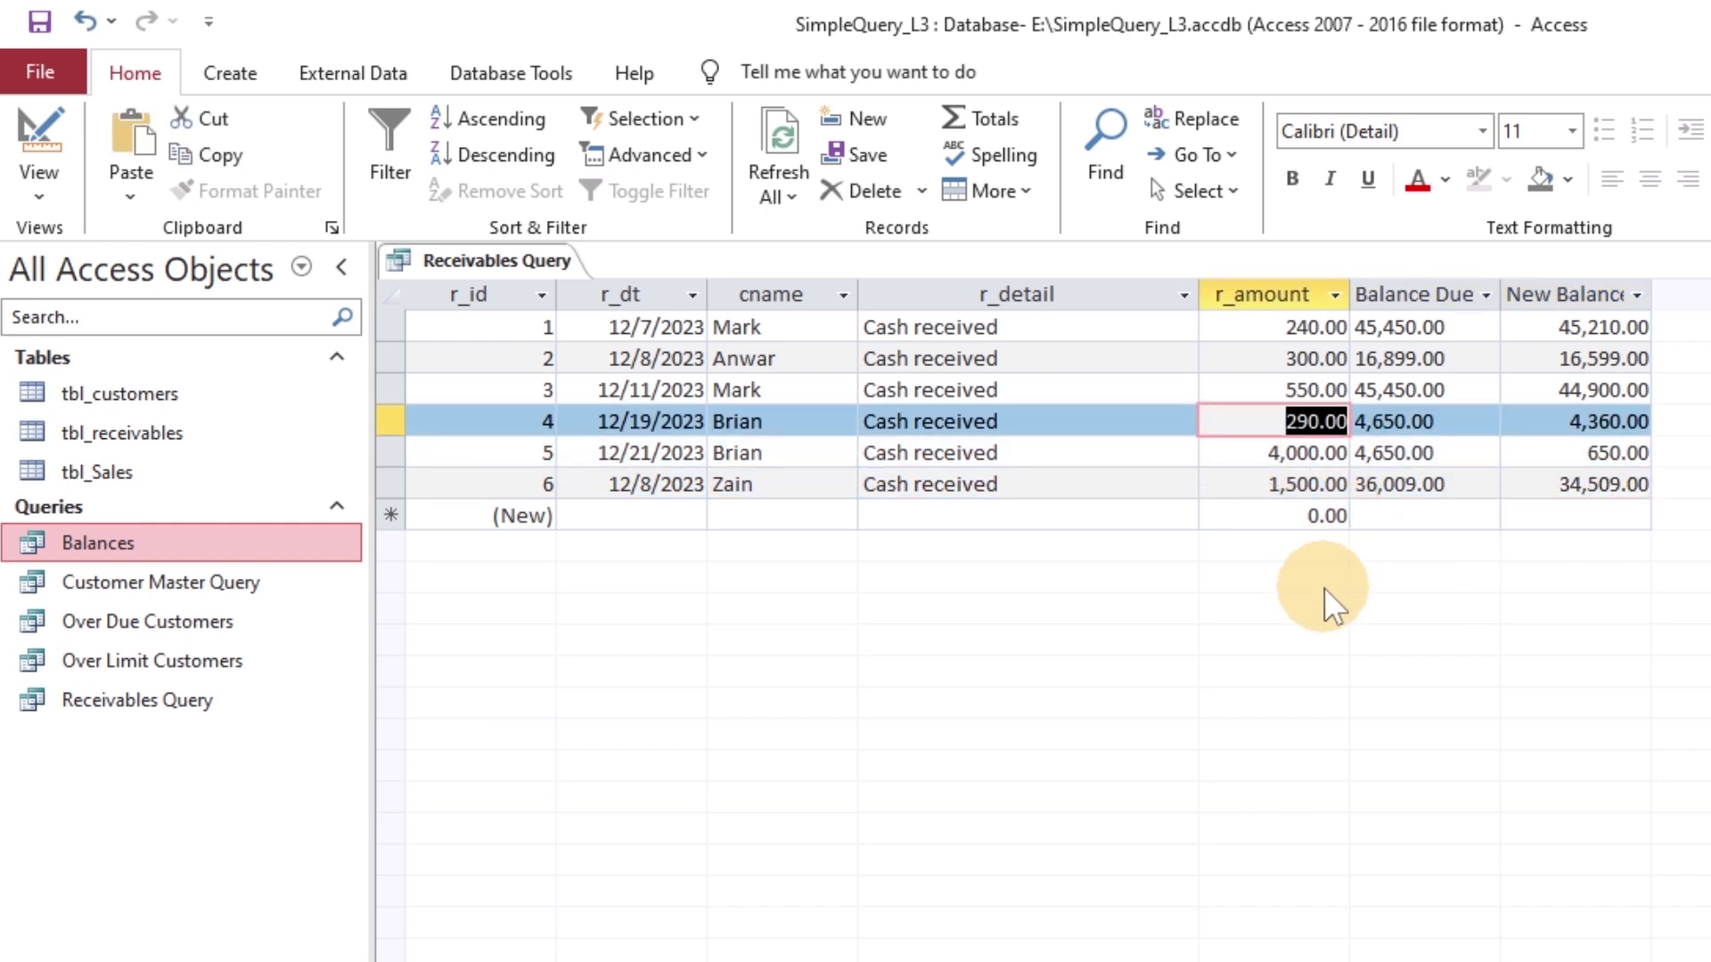
type("3,360")
key("Tab")
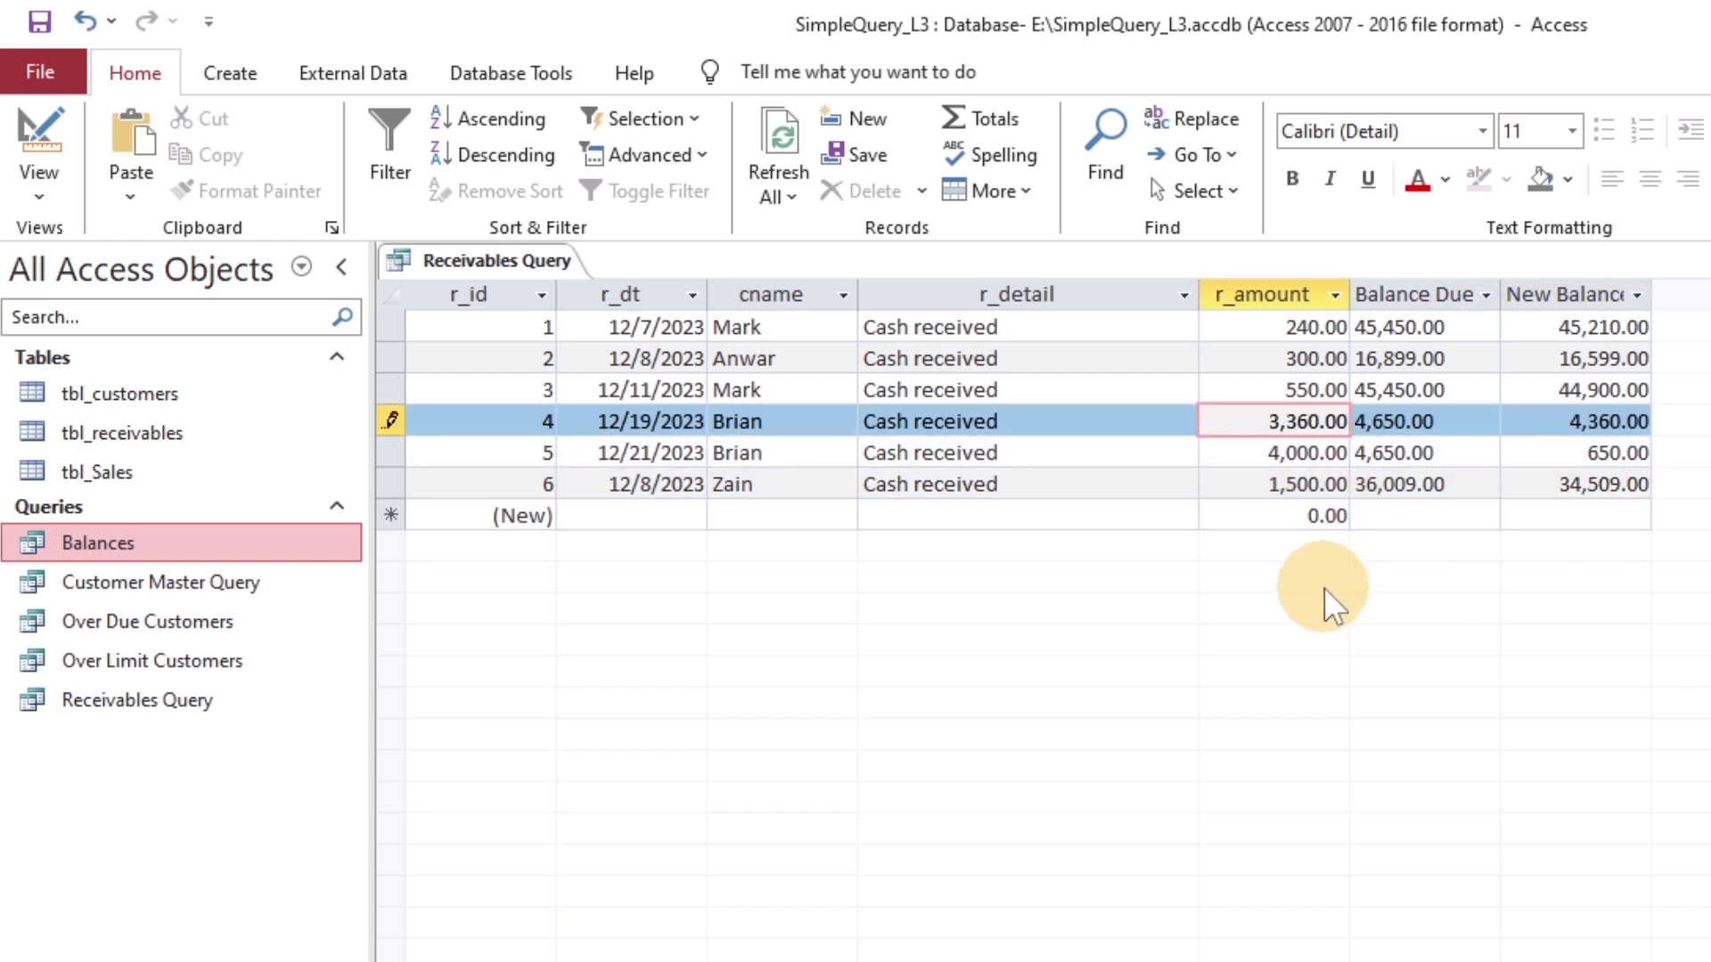
key("Tab")
key("Tab")
key("shift+Tab")
key("shift+Tab")
key("shift+Tab")
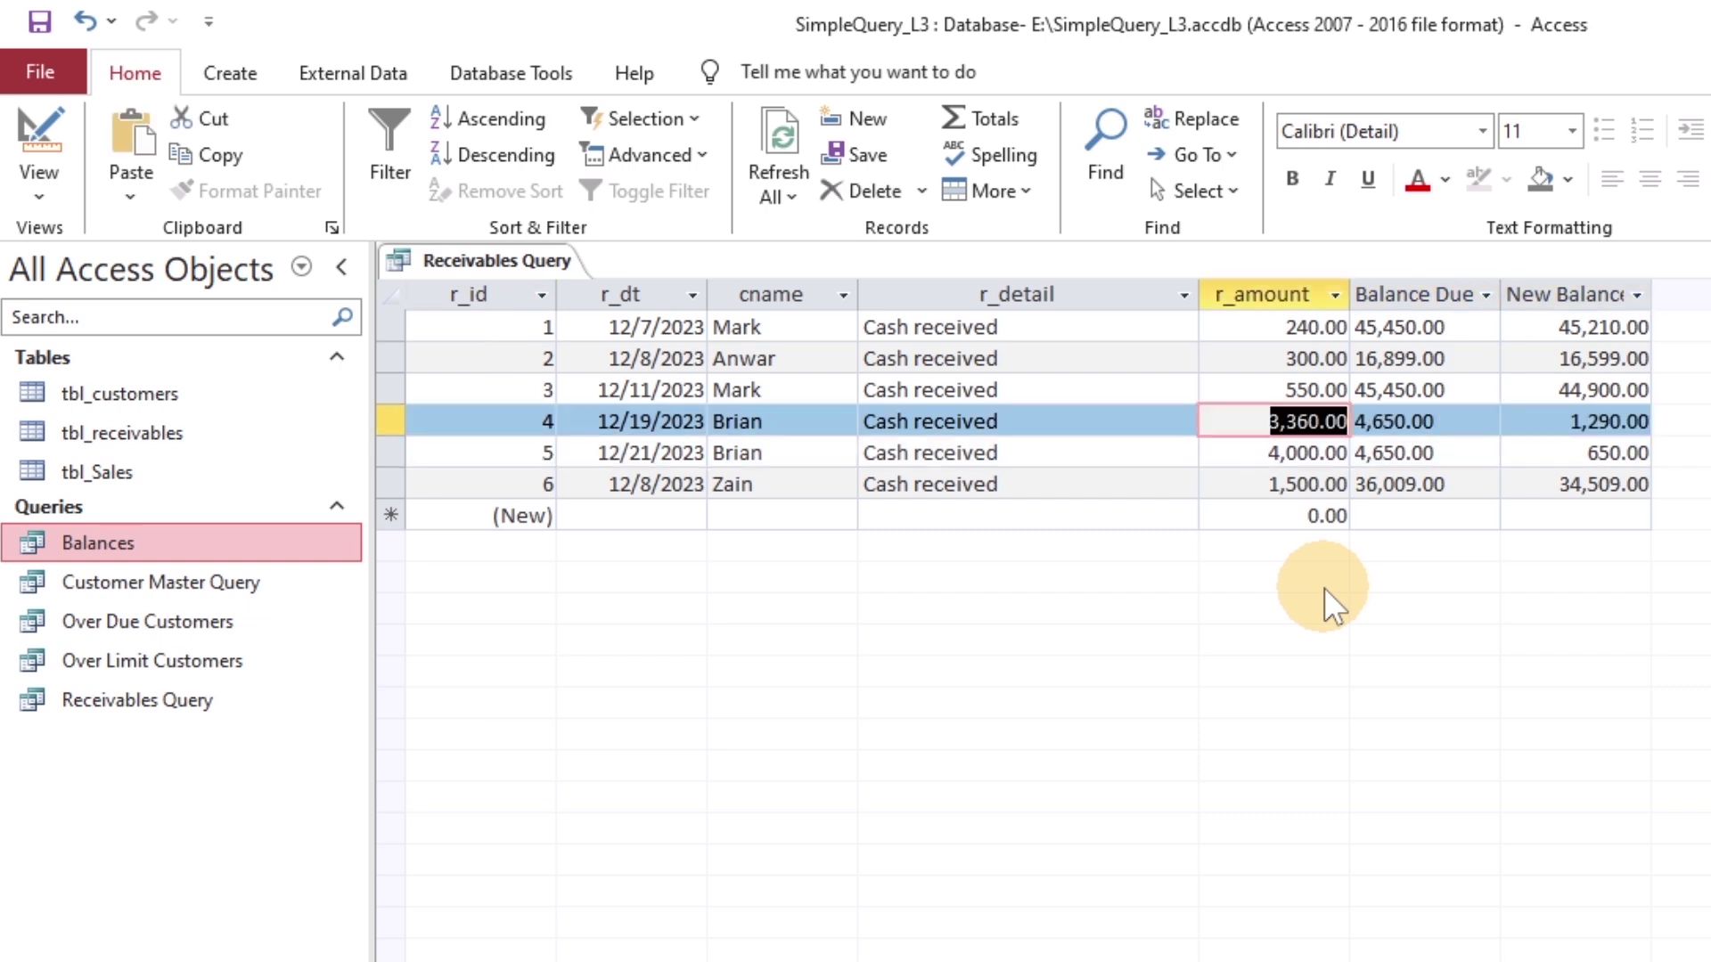
key("Down")
key("Tab")
key("Tab")
key("Tab")
key("Up")
key("shift+Tab")
key("shift+Tab")
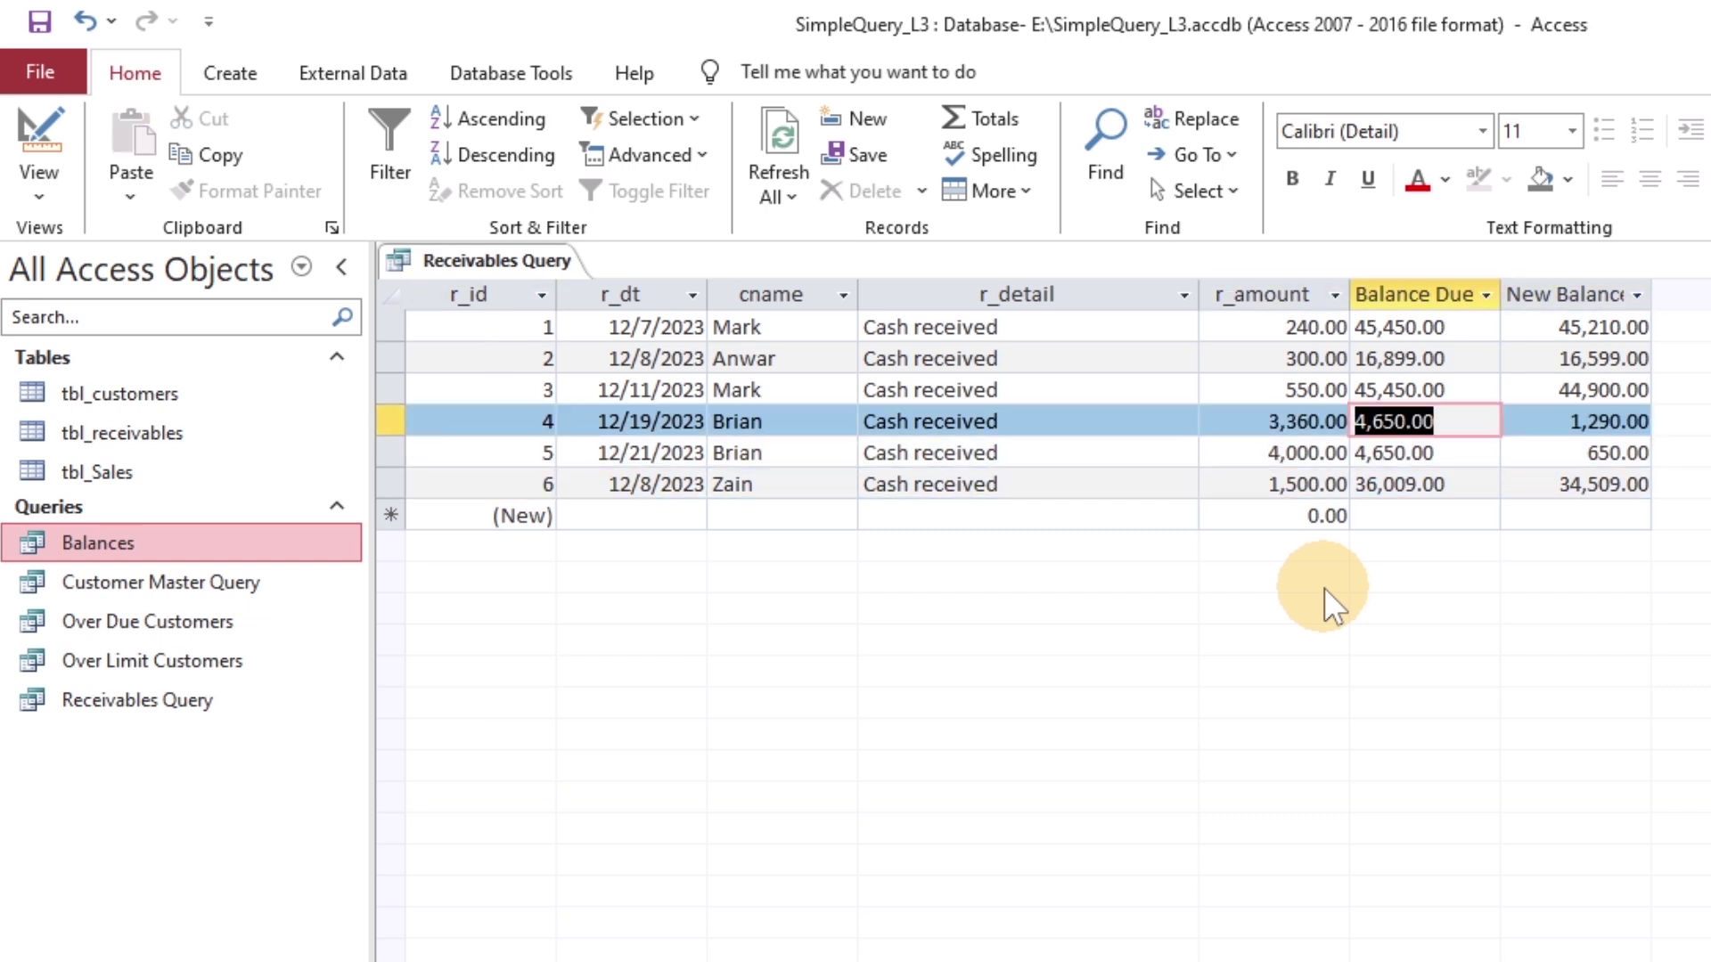
key("shift+Tab")
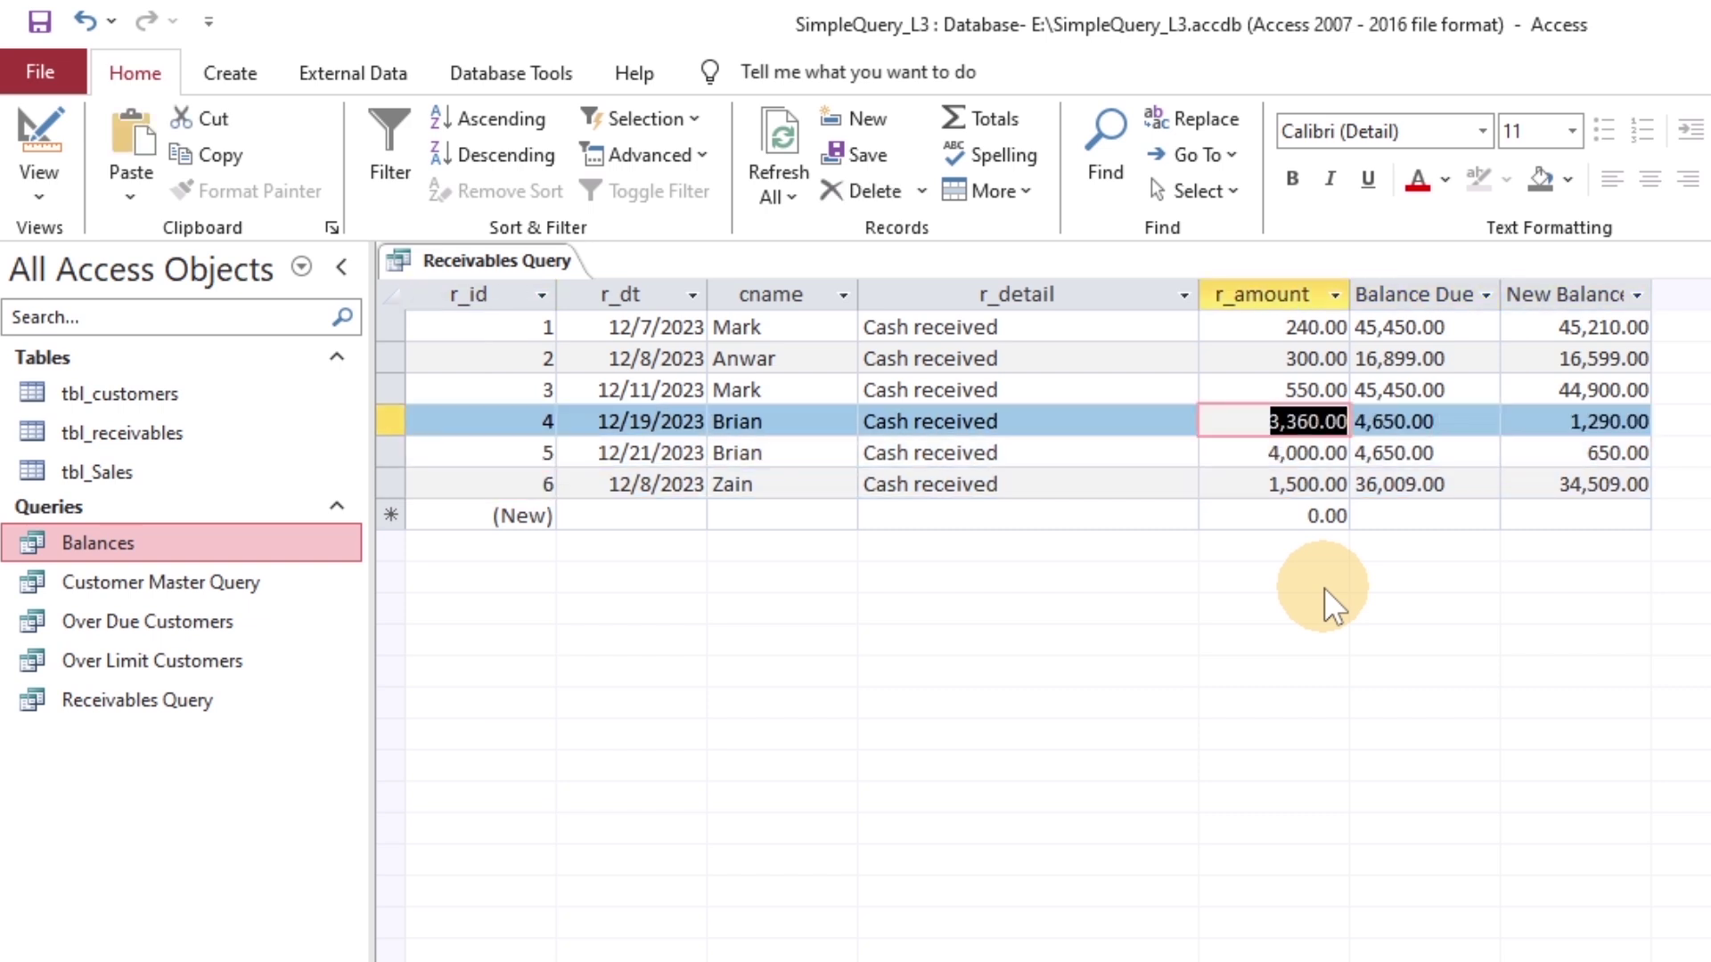
- Start a new receipt dated 12/7/2023 for a customer with detail 'Cash received'
left_click(658, 515)
left_click(709, 526)
left_click(633, 630)
left_click(847, 515)
left_click(718, 932)
left_click(1024, 511)
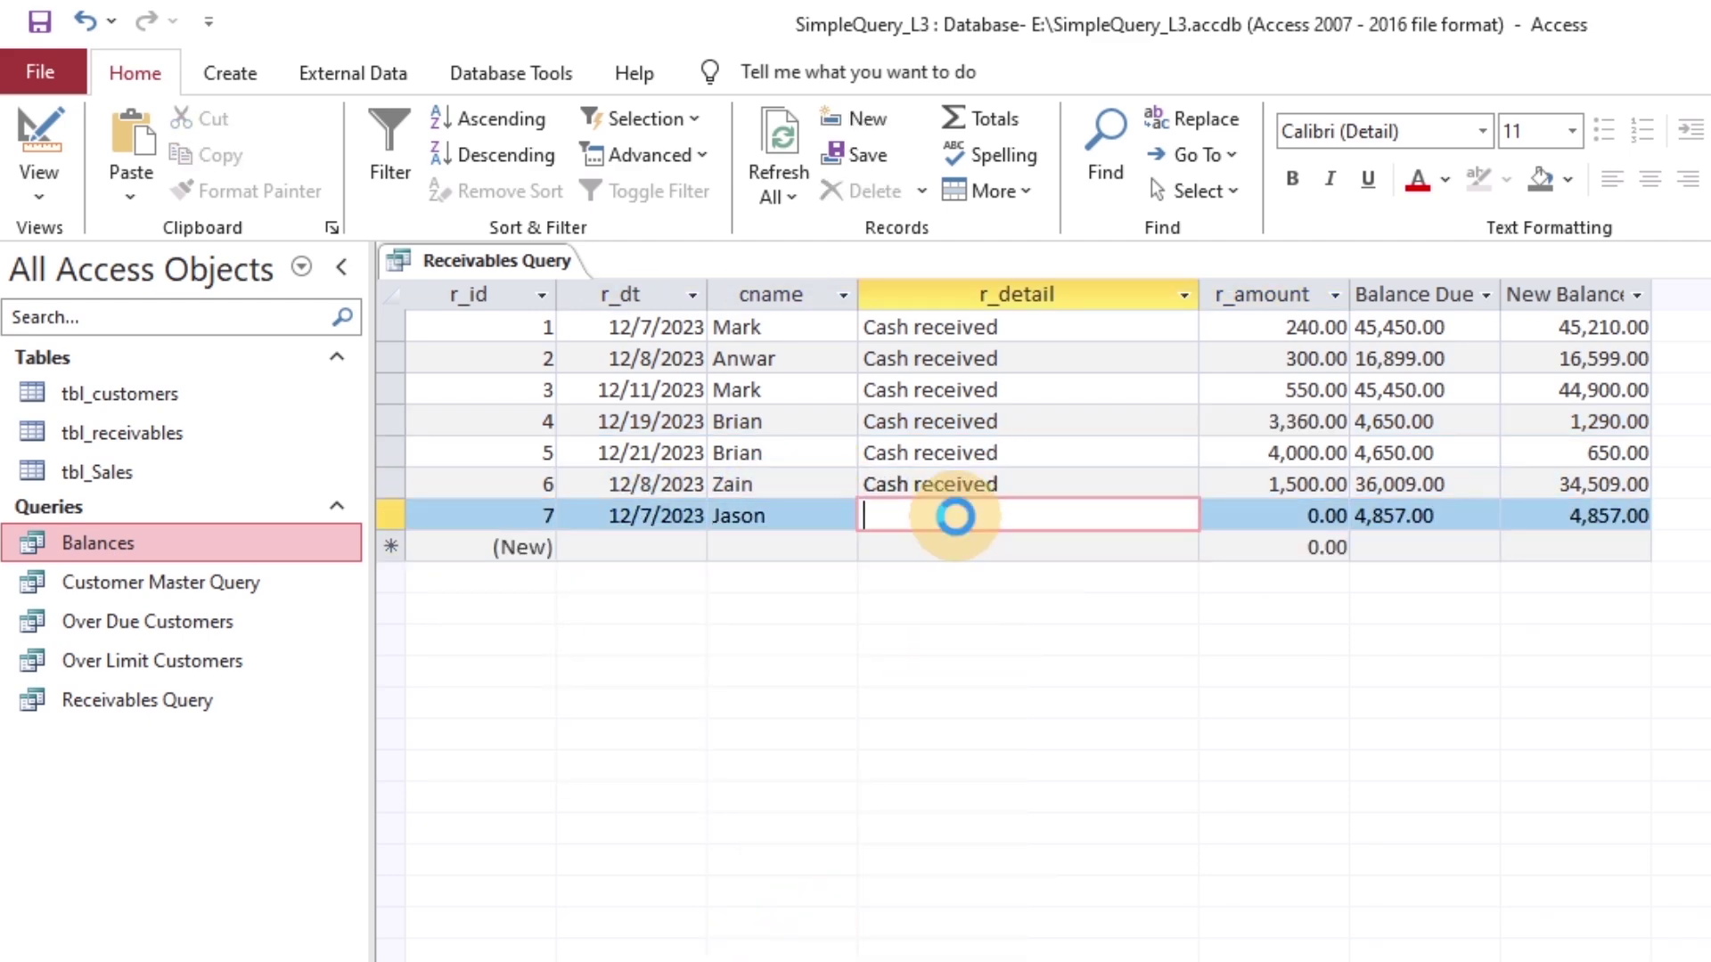
type("Cash received")
key("Tab")
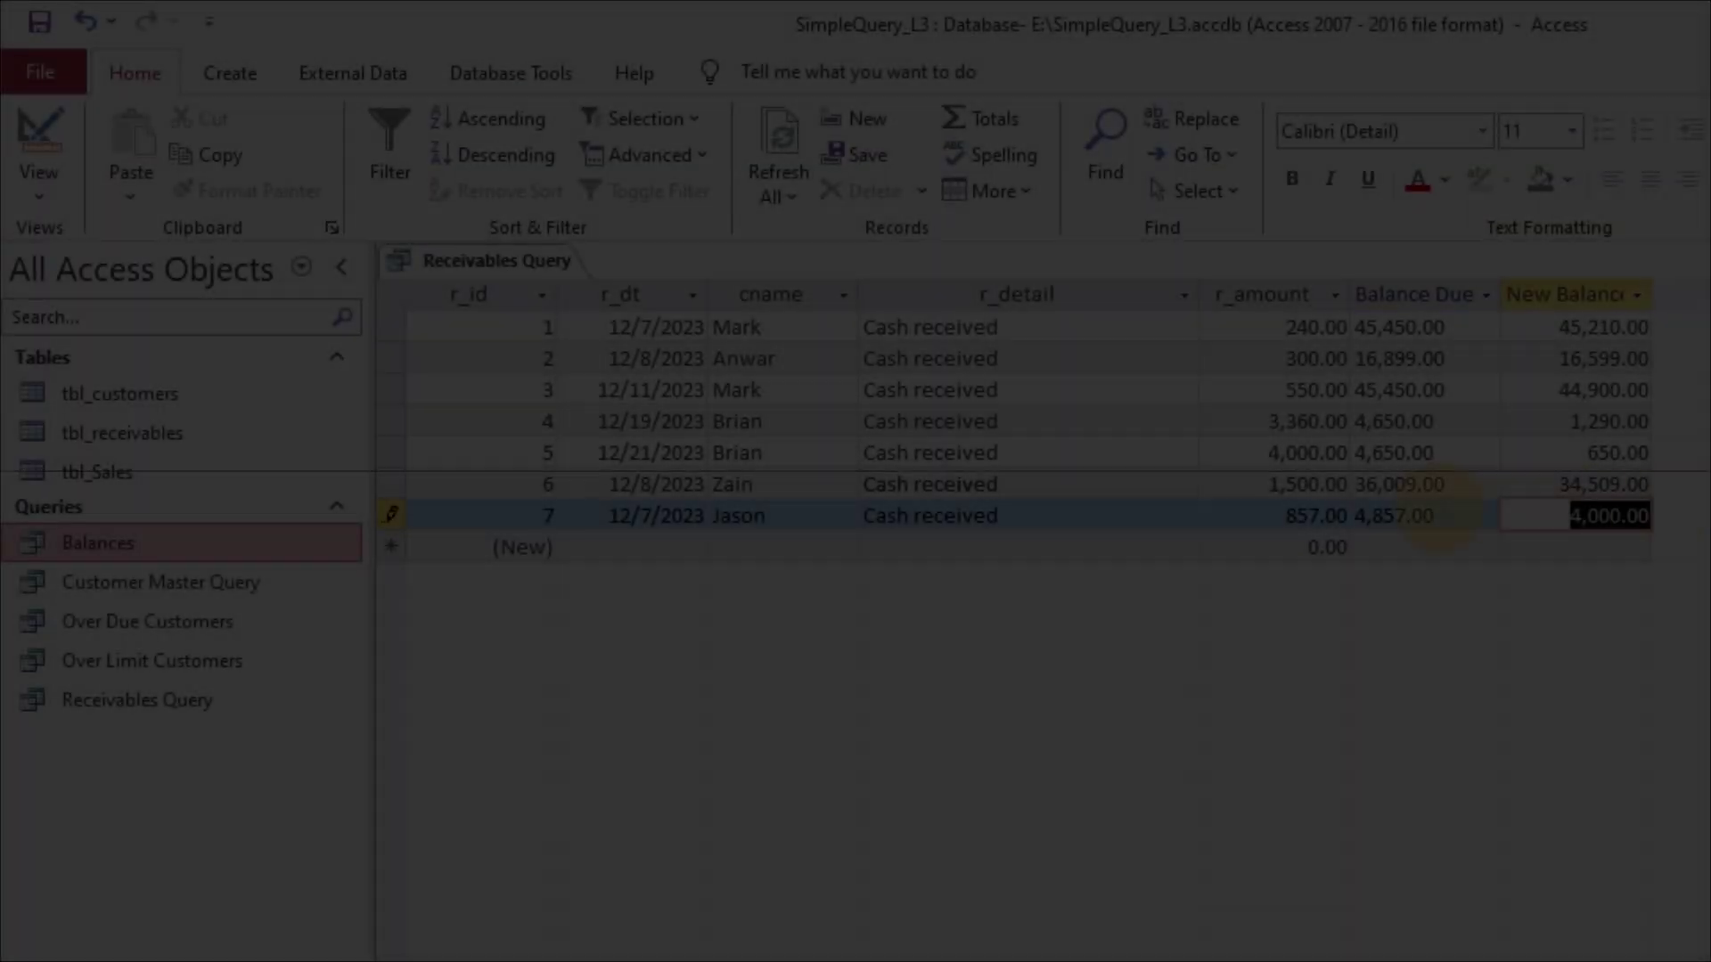
right_click(477, 263)
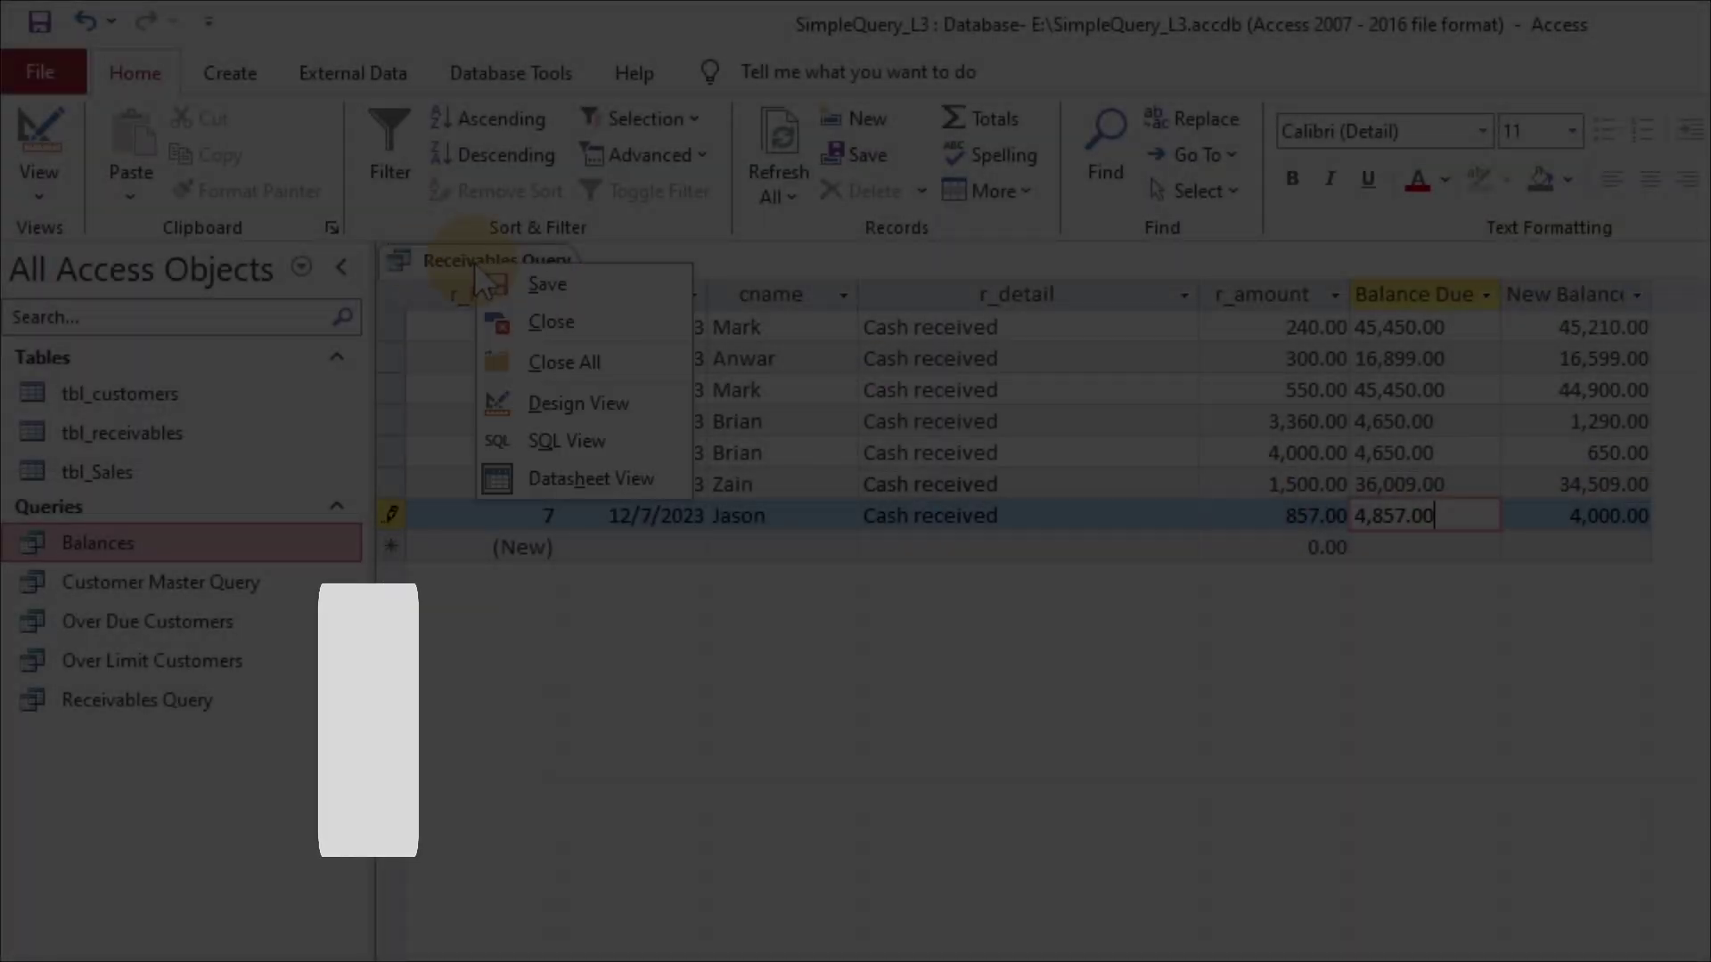
- Close Receivables Query and open the Relationships diagram
left_click(551, 322)
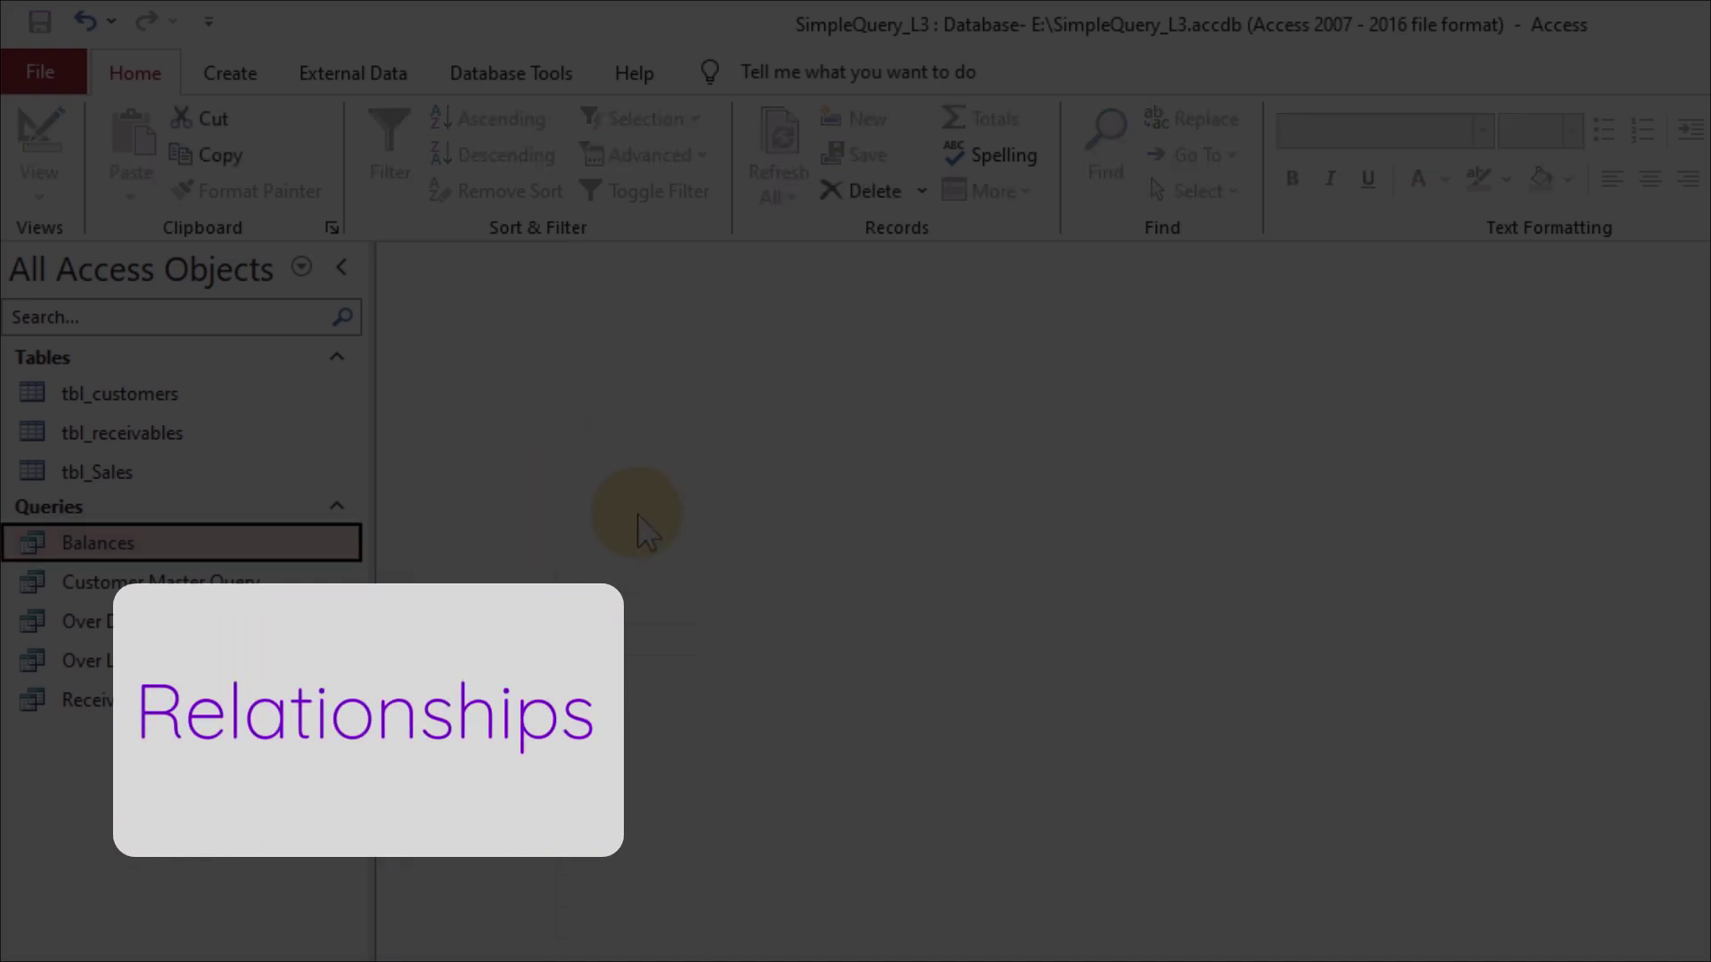
left_click(389, 78)
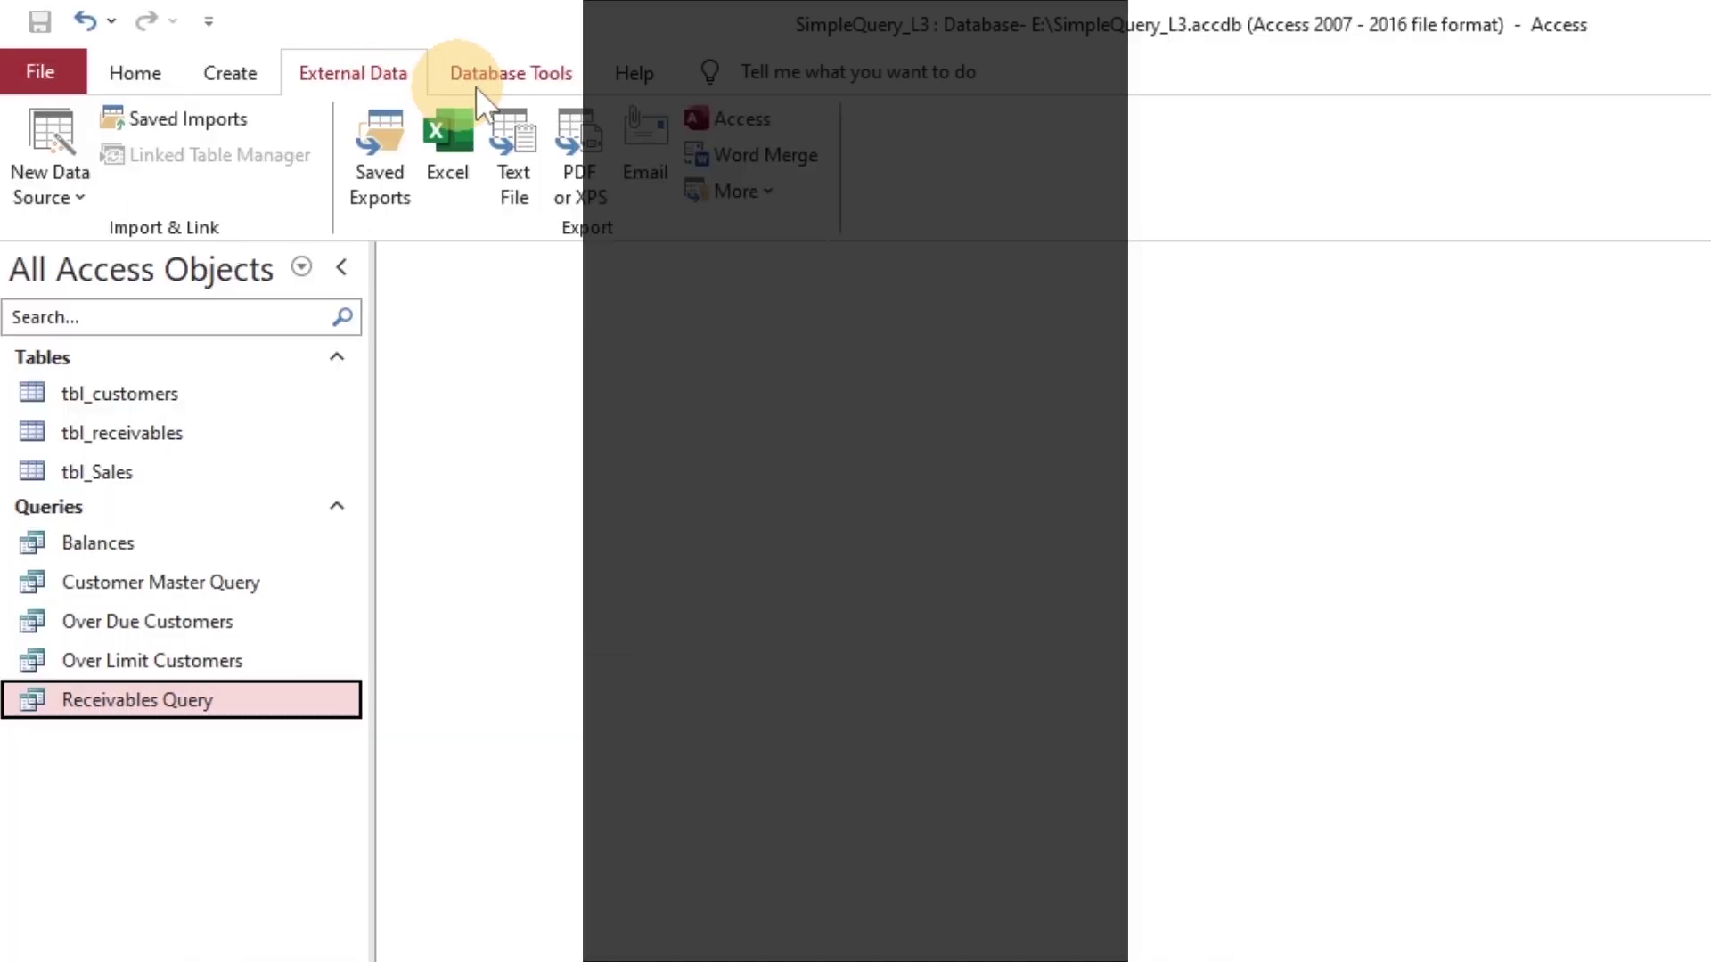
left_click(499, 75)
left_click(374, 161)
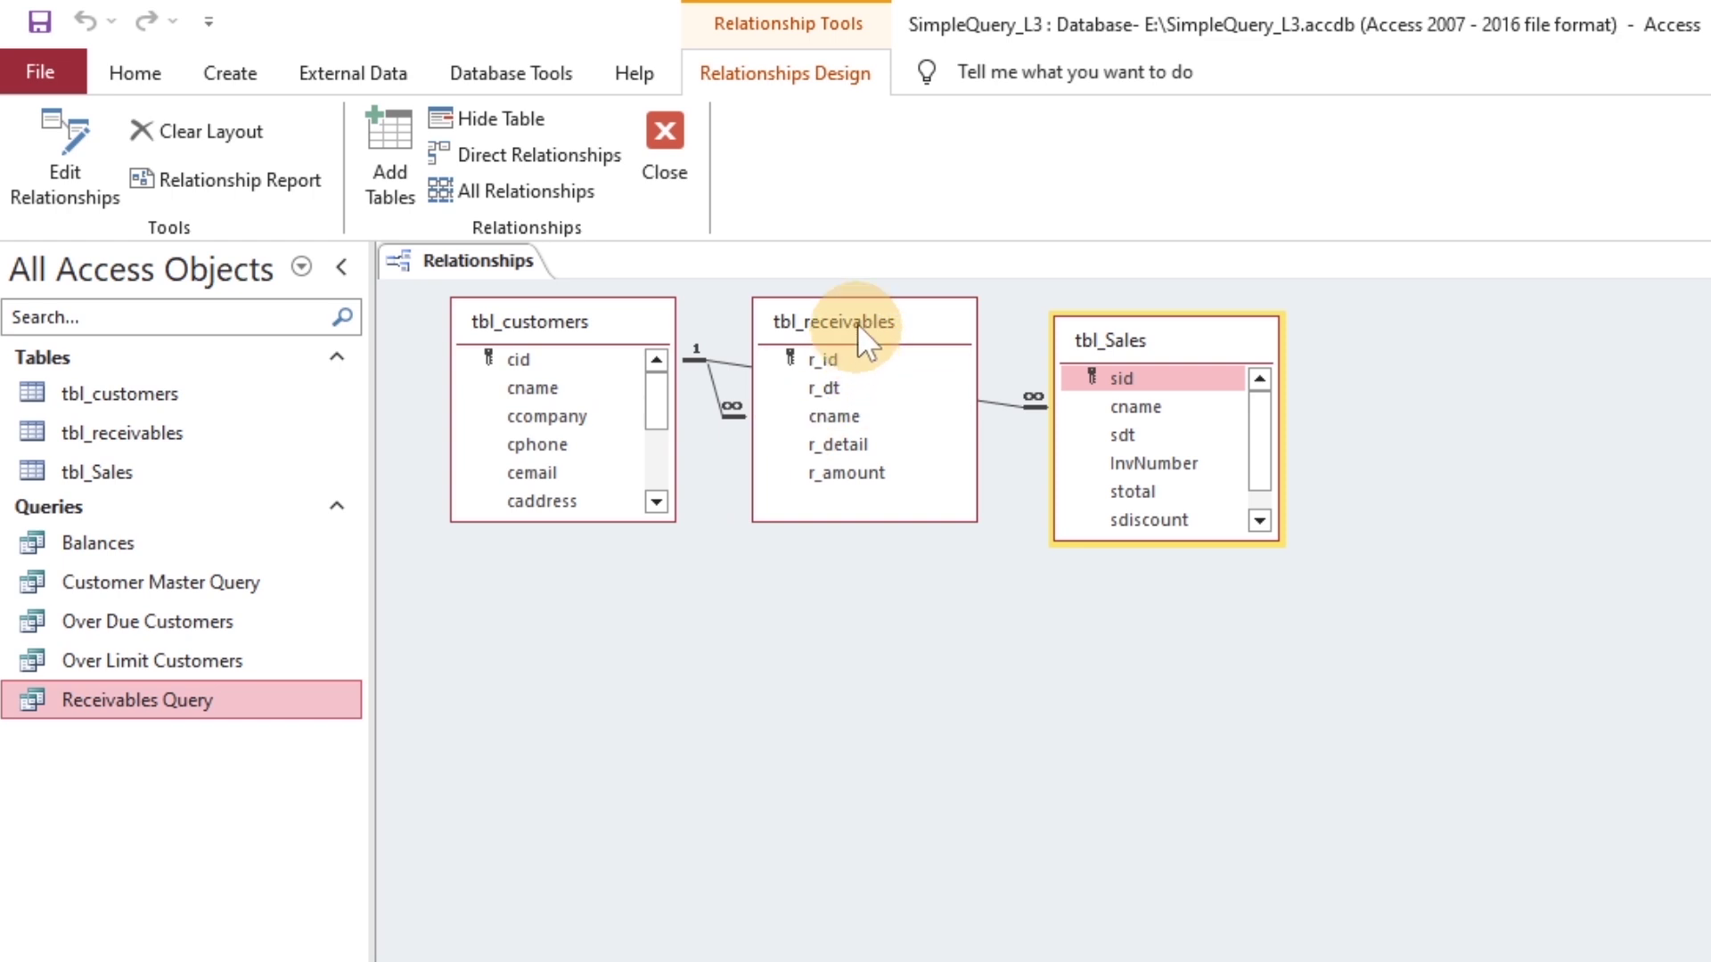
- Move tbl_receivables below tbl_customers and tbl_Sales and inspect their links
left_click_drag(857, 323, 880, 490)
left_click_drag(573, 330, 567, 372)
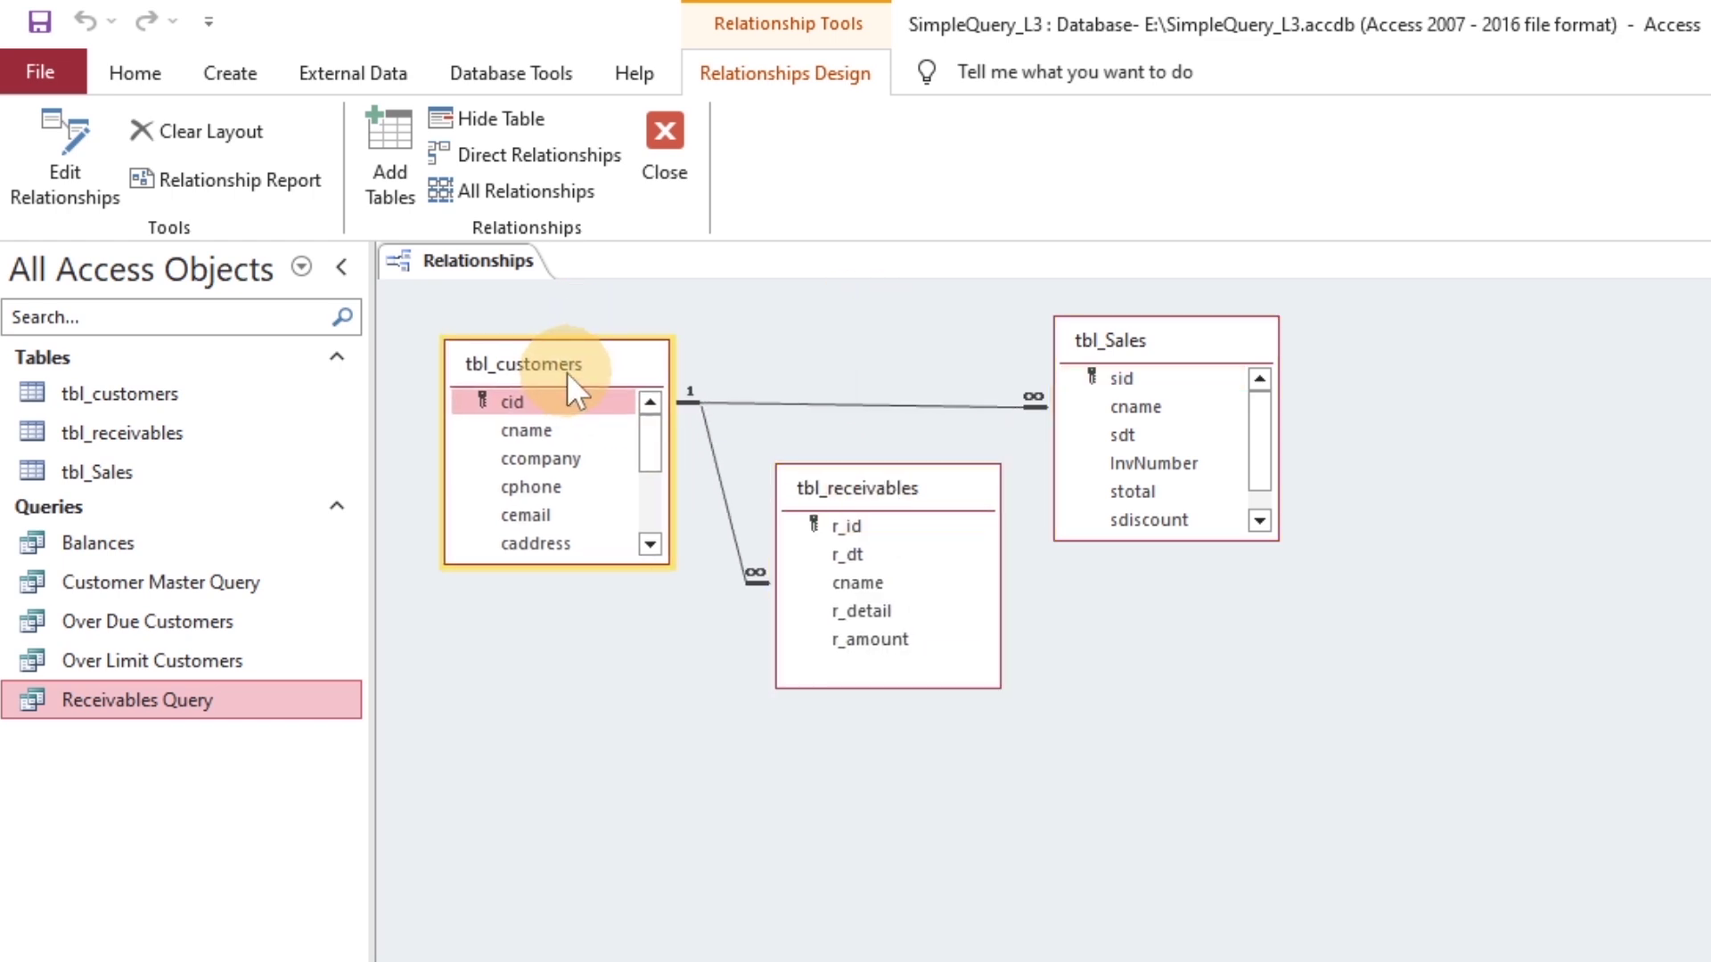
left_click(843, 577)
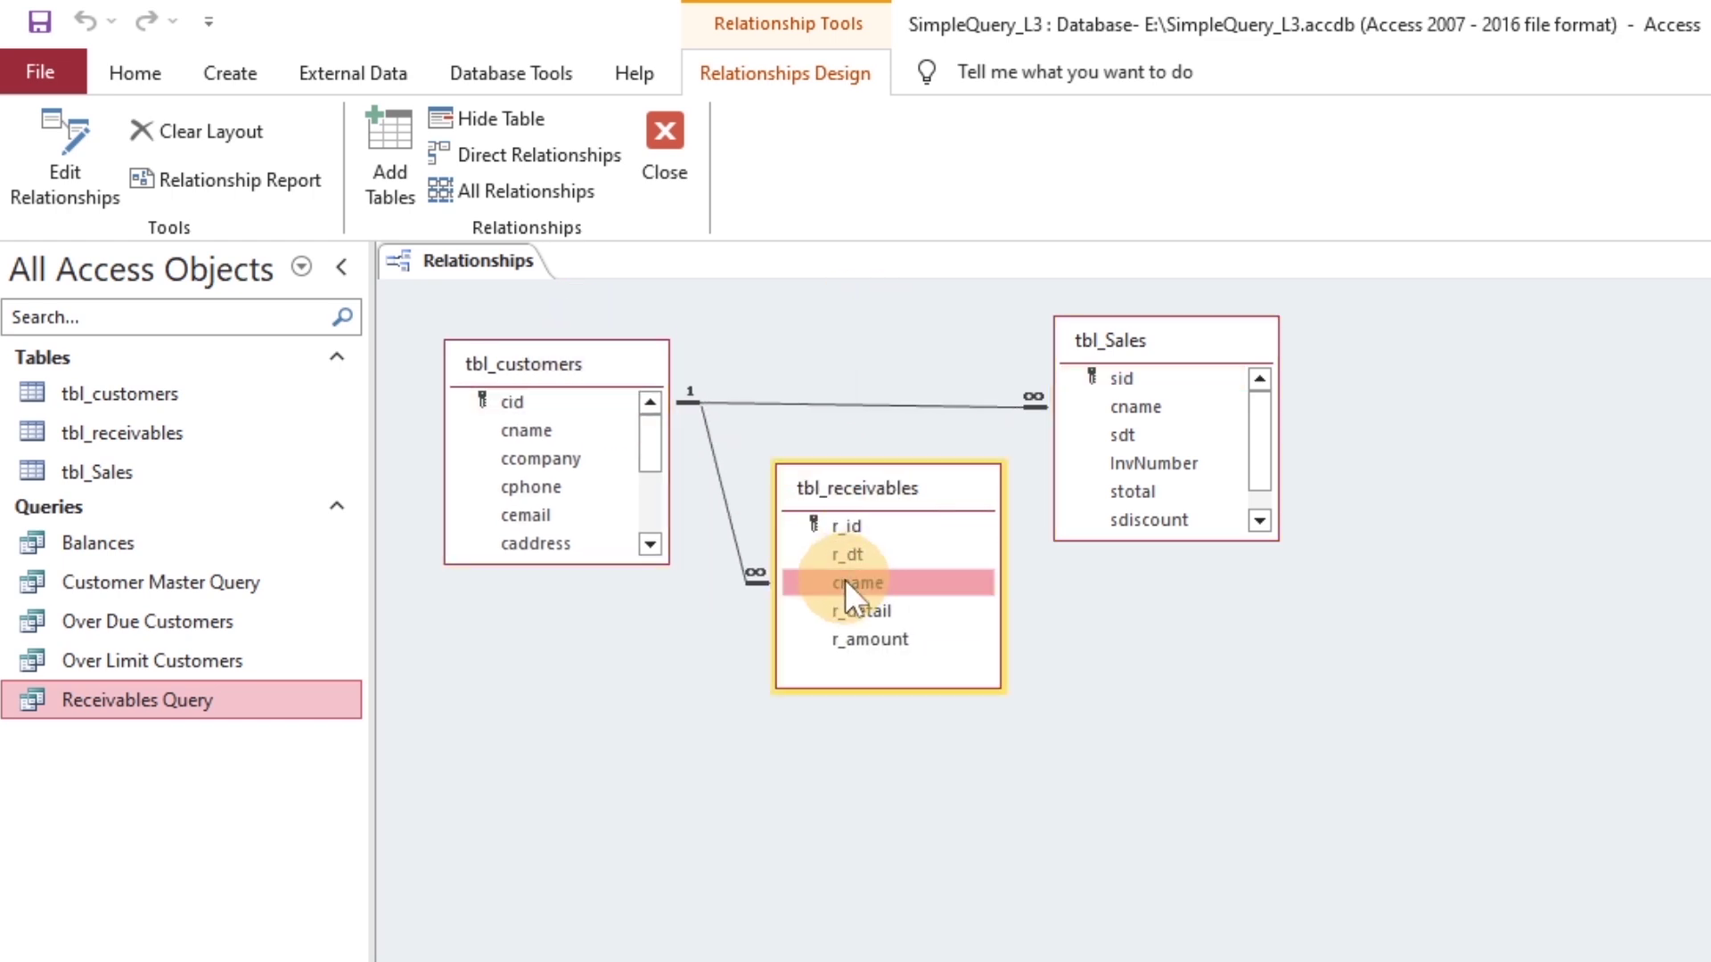
left_click(547, 402)
left_click(1125, 403)
left_click(581, 394)
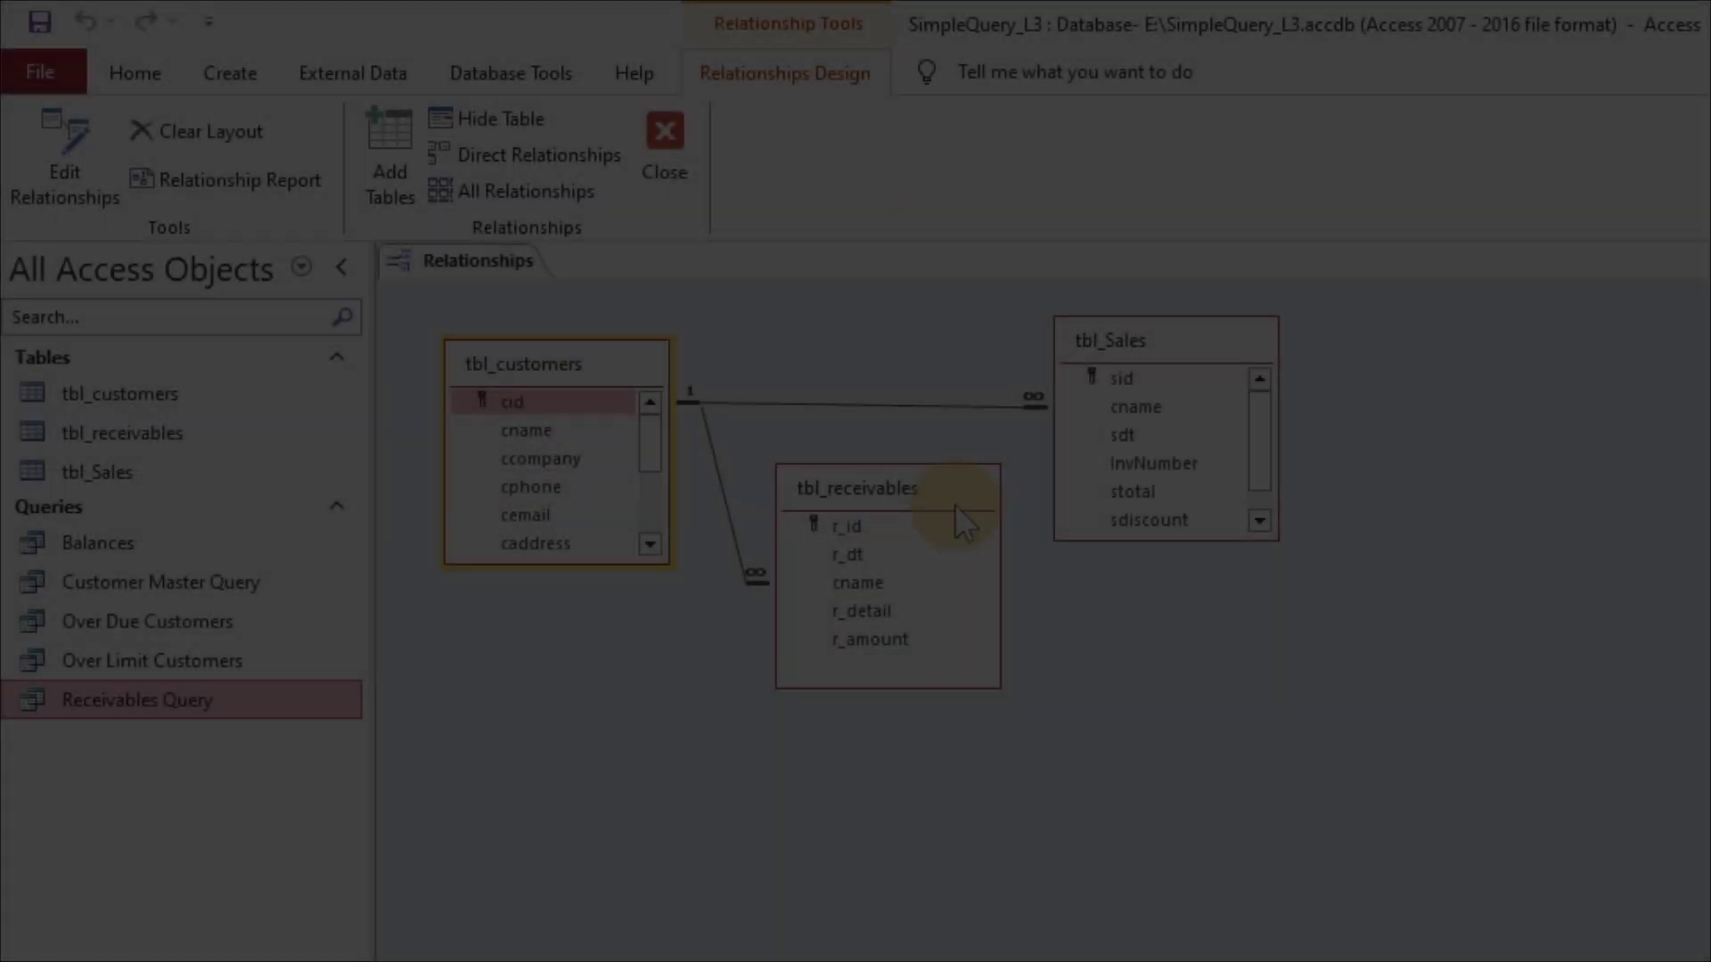
left_click(954, 504)
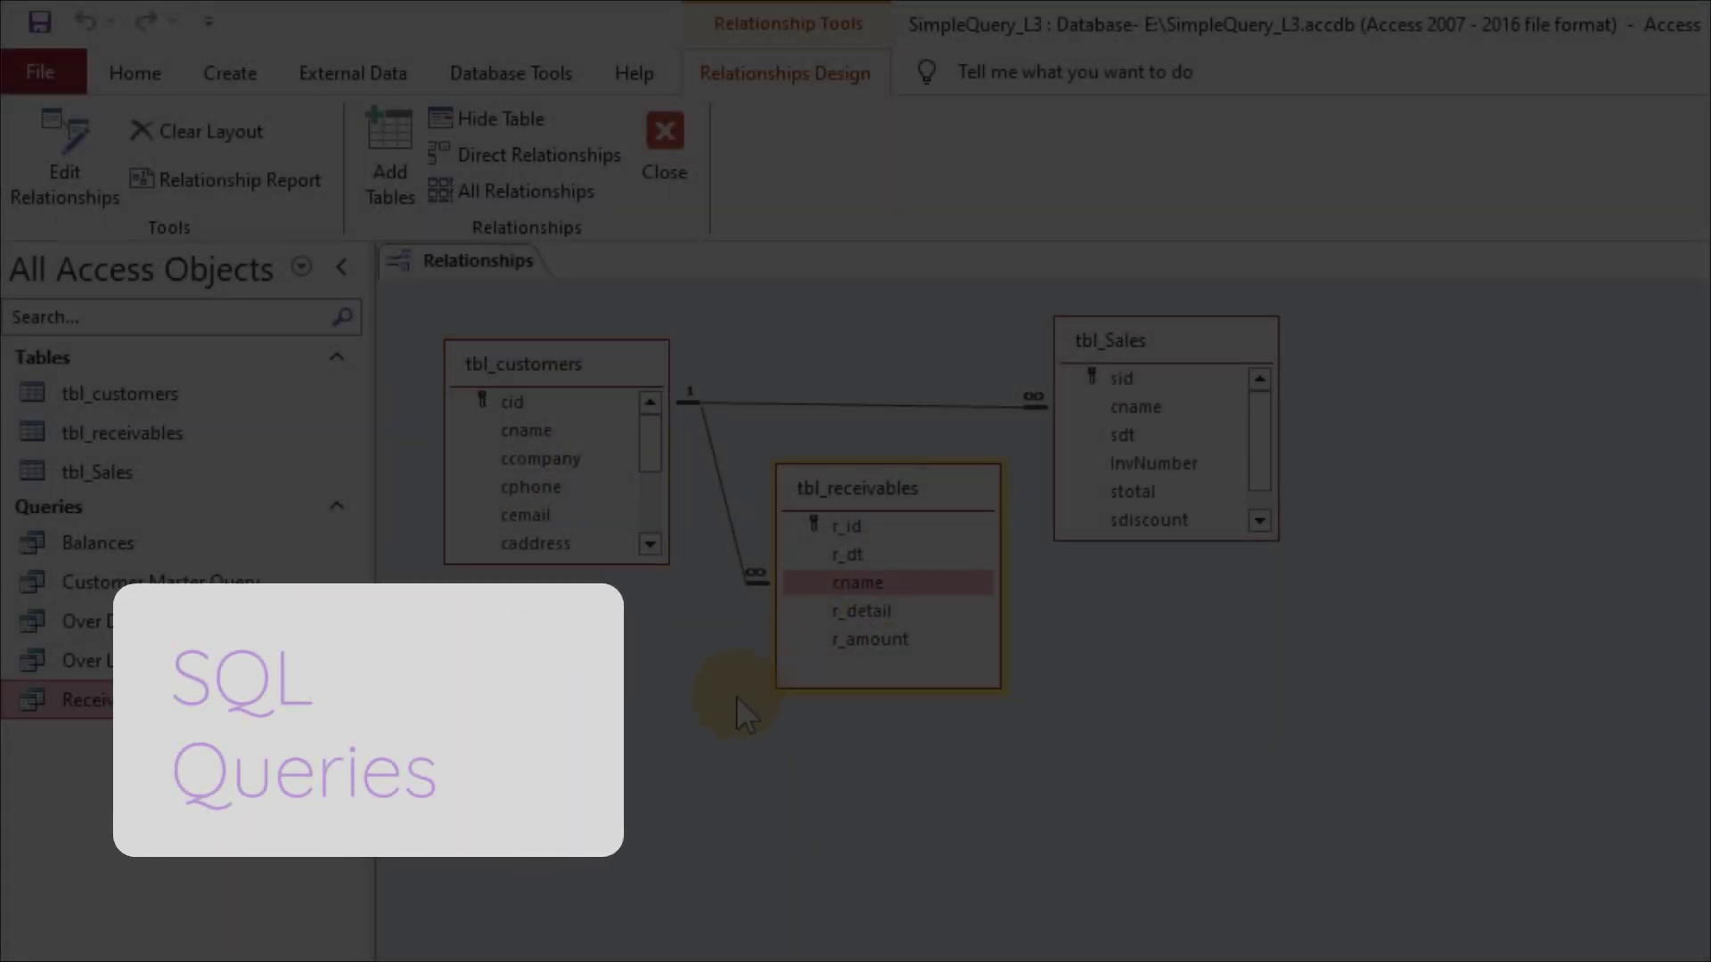
left_click(1047, 764)
- Close the Relationships diagram and open the Balances query in SQL view
left_click(665, 147)
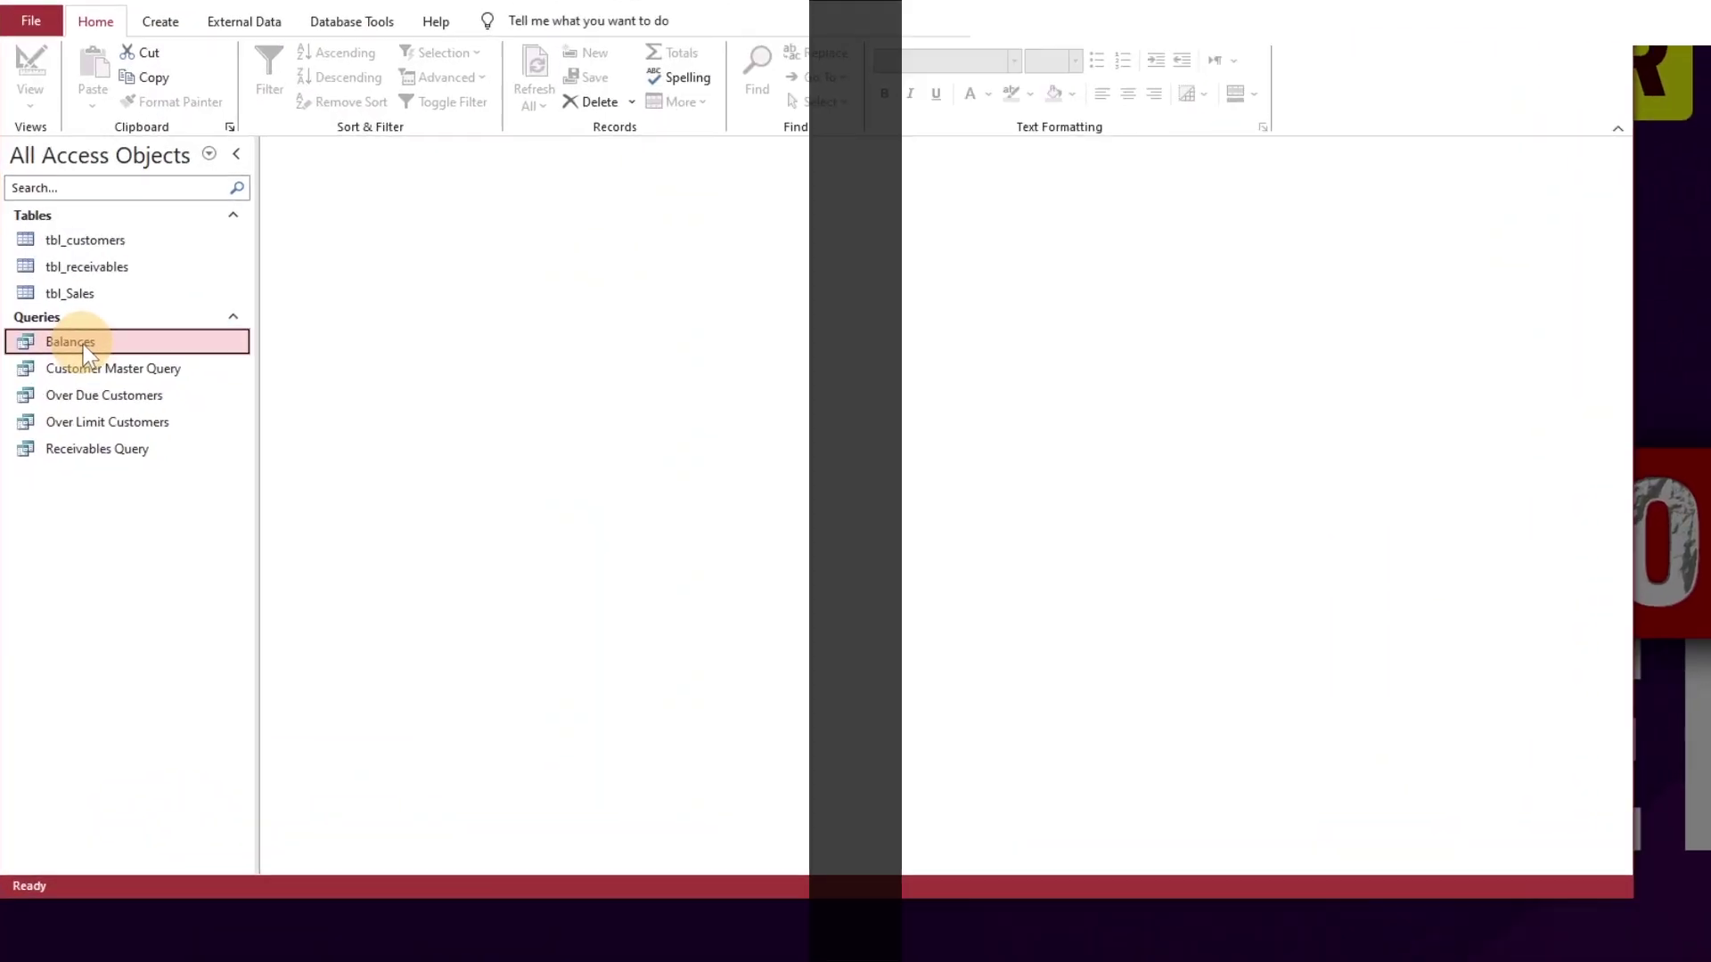
right_click(70, 313)
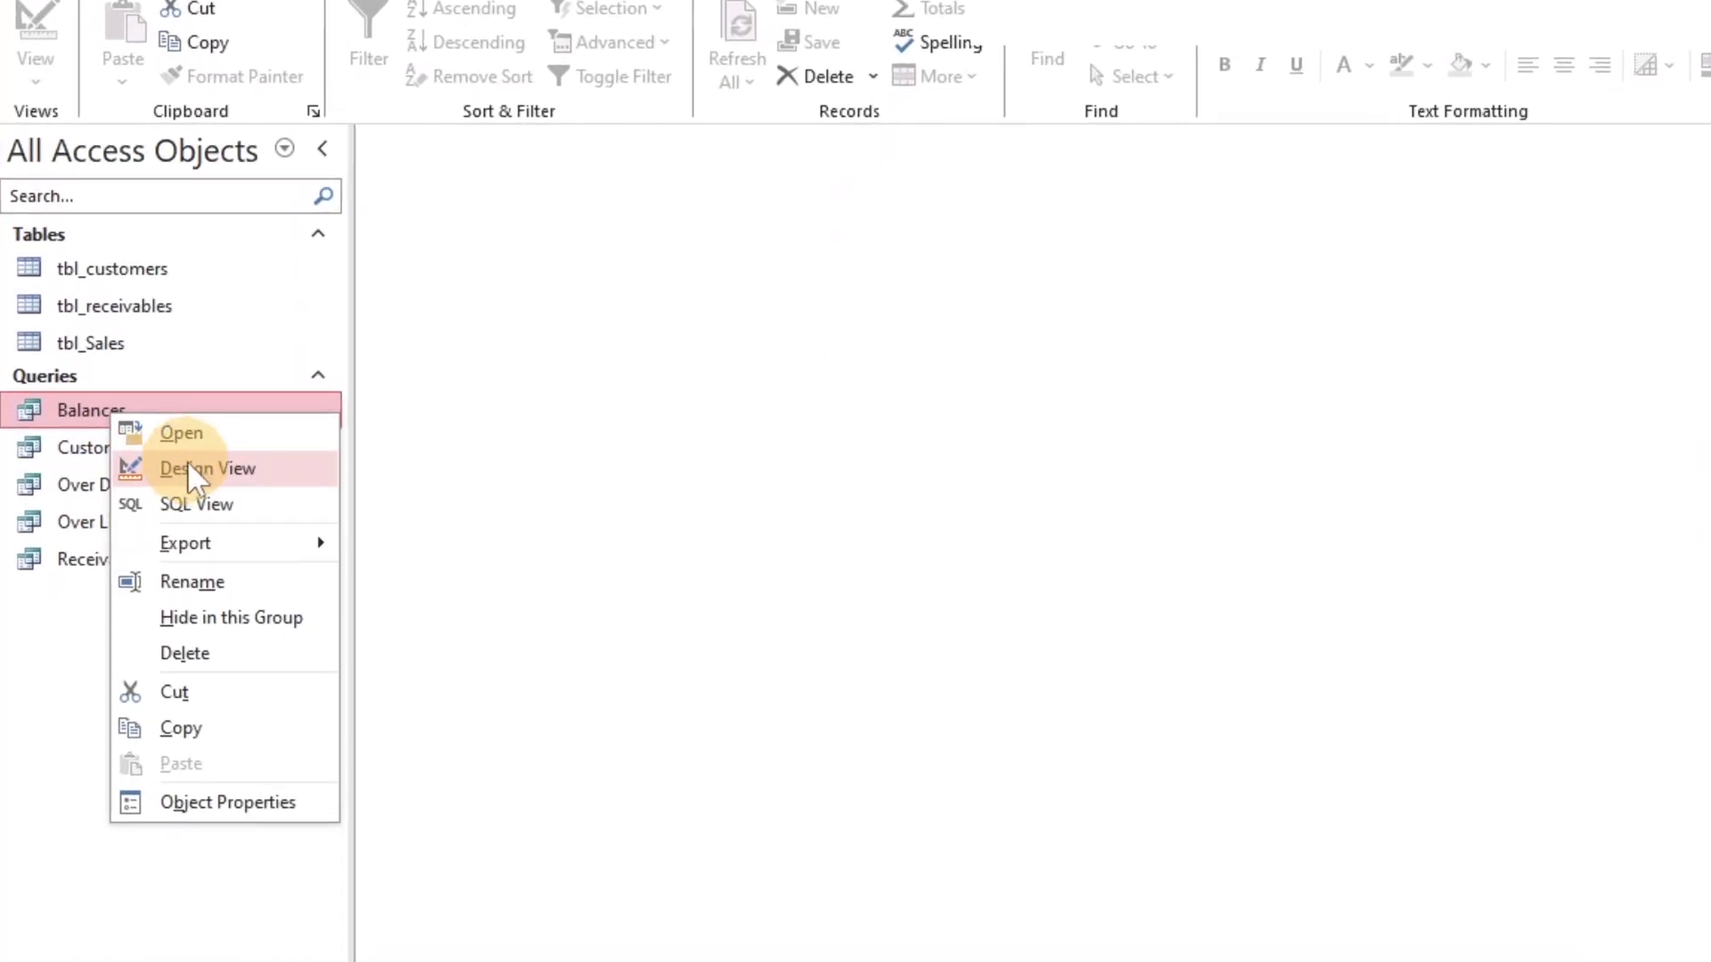
left_click(120, 348)
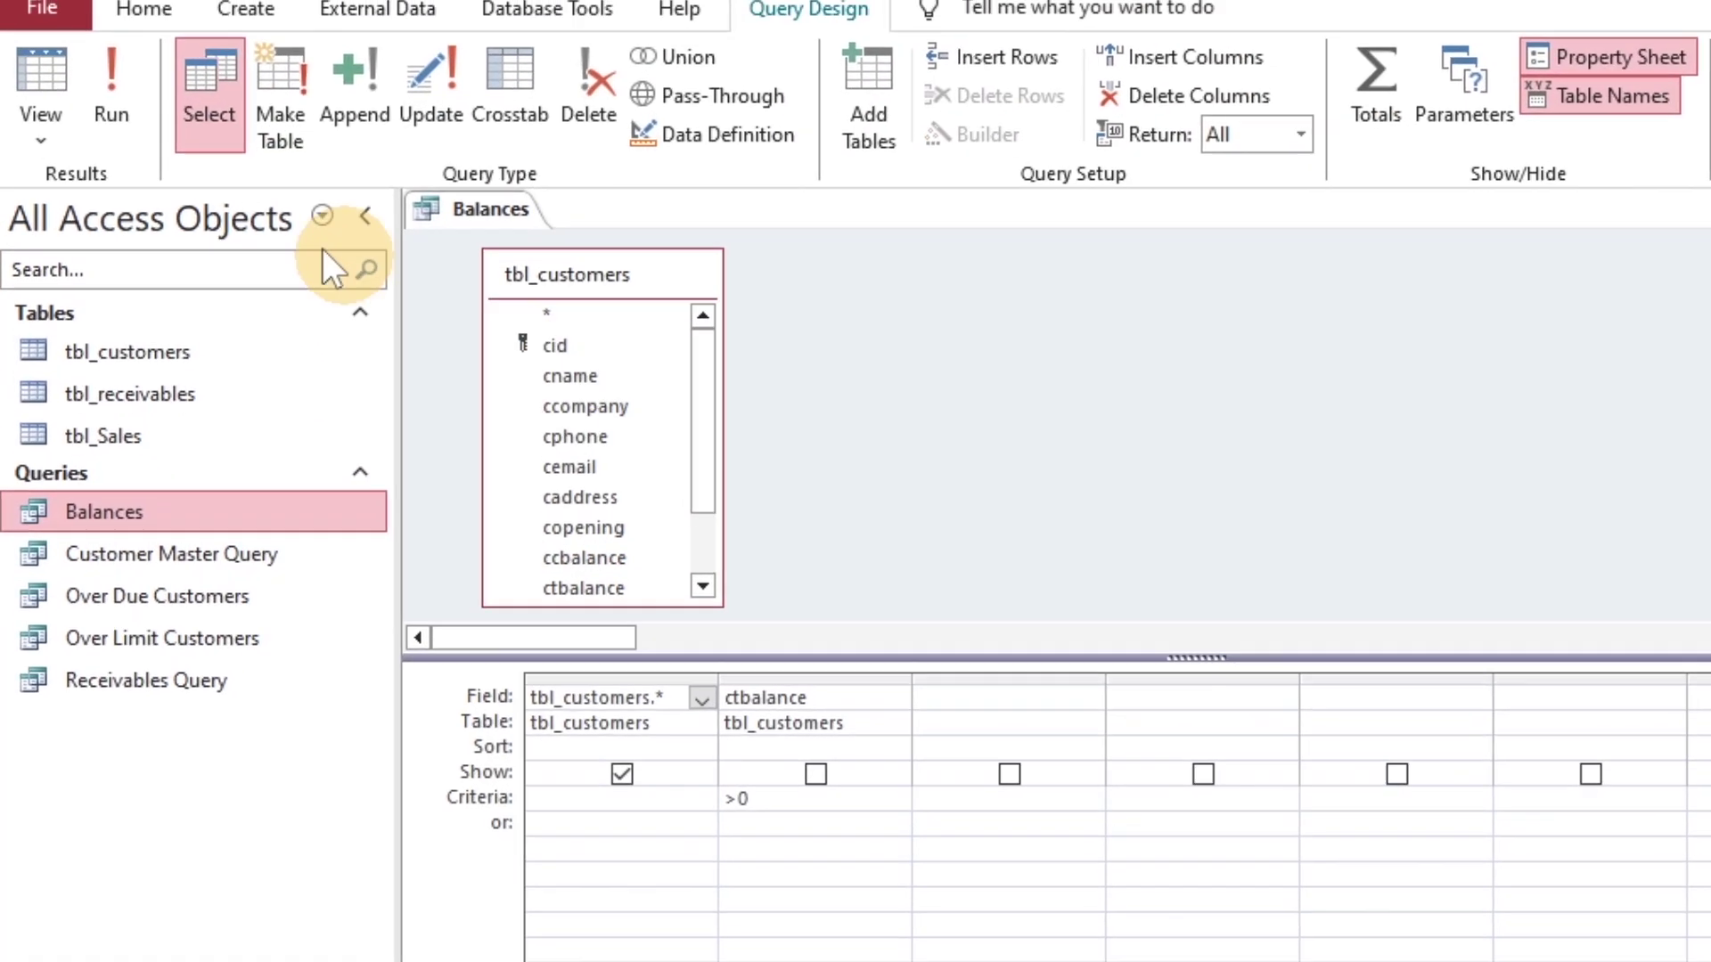
left_click(32, 37)
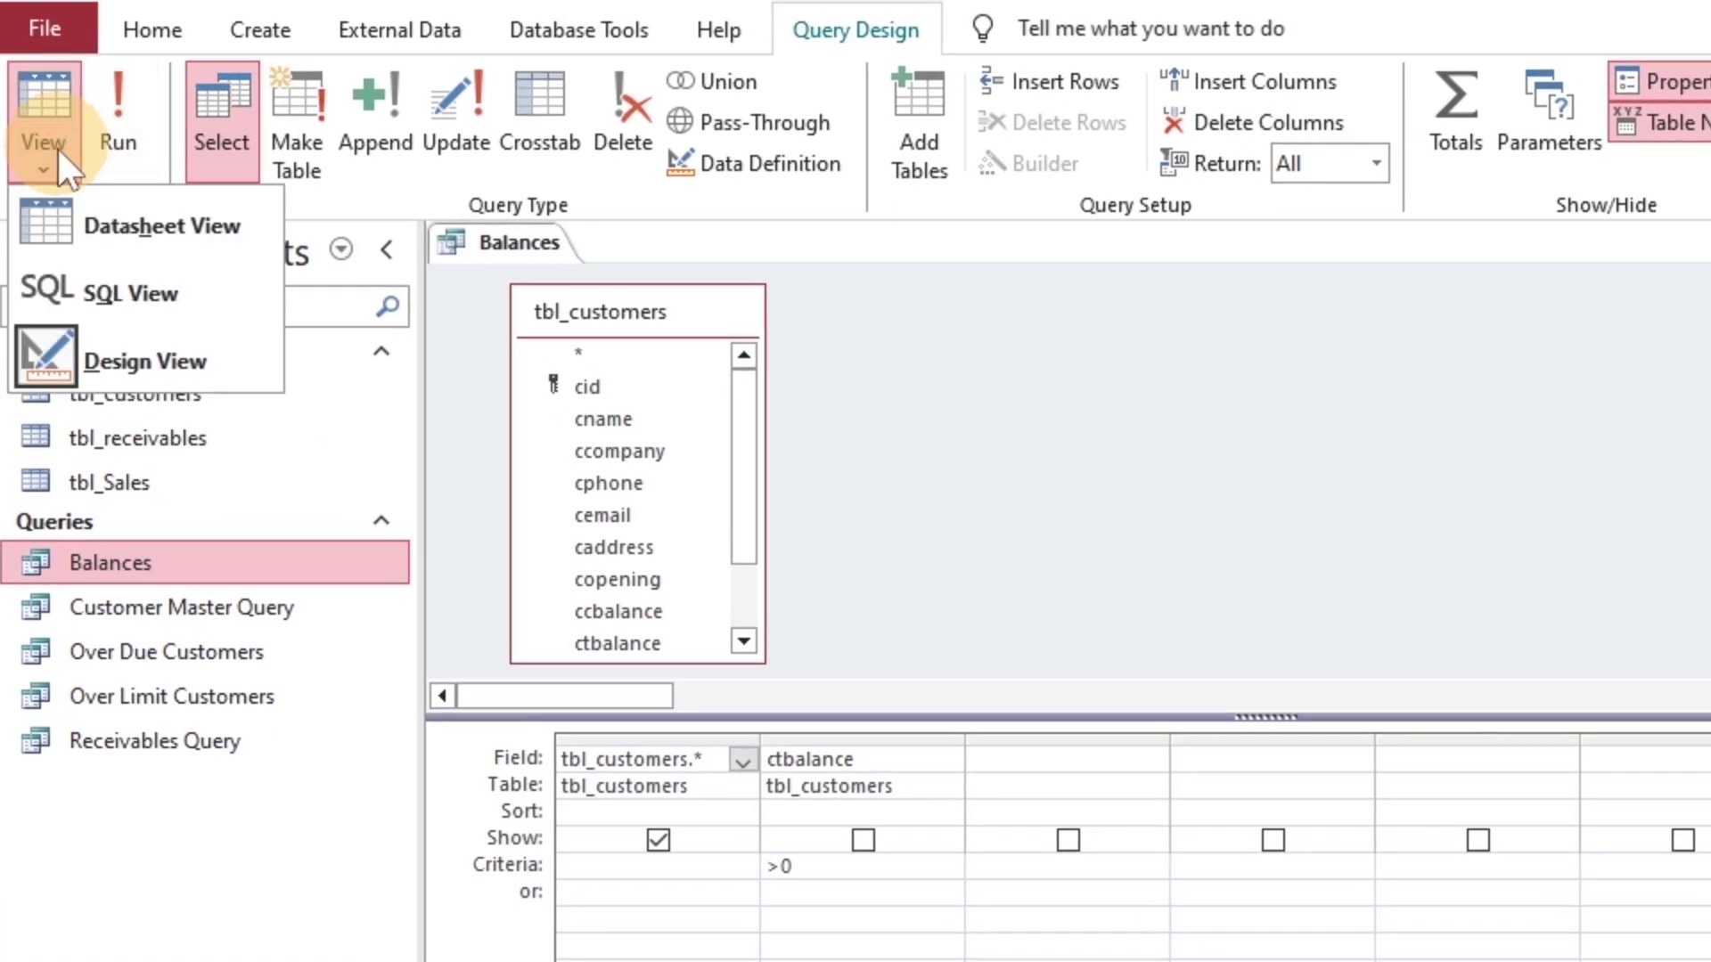
left_click(212, 297)
- Write SELECT * FROM tbl_customers WHERE ctbalance>0; below the existing statement
left_click(611, 324)
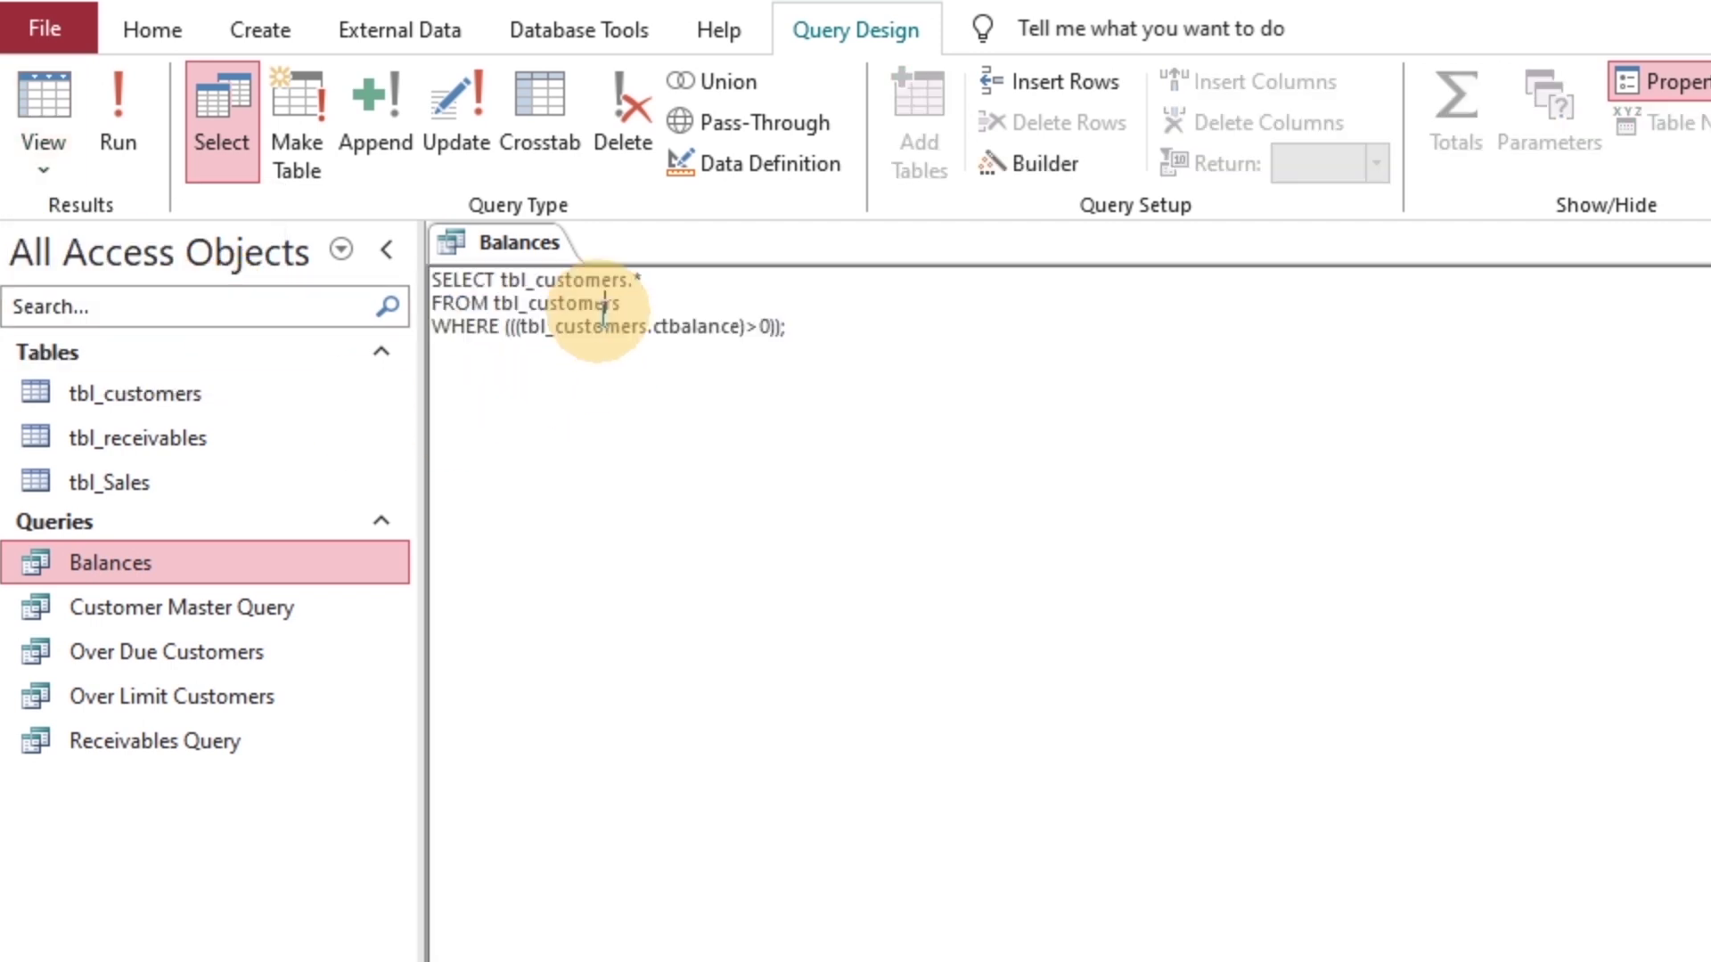
left_click_drag(845, 332, 422, 258)
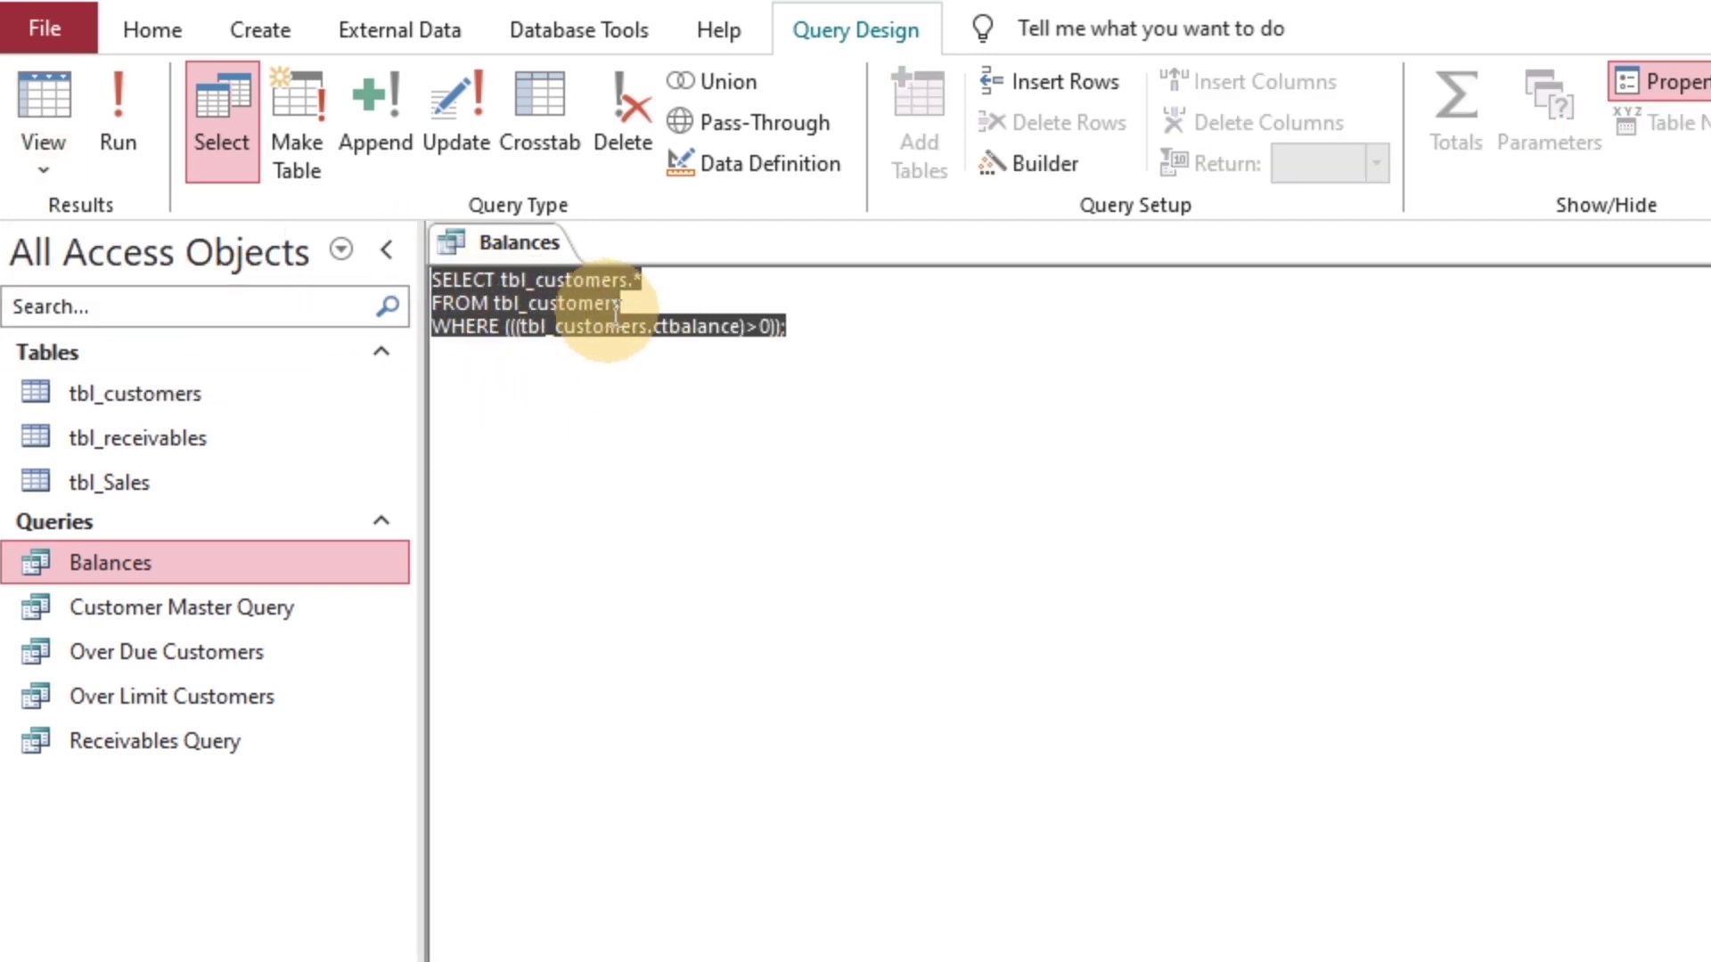
left_click(561, 285)
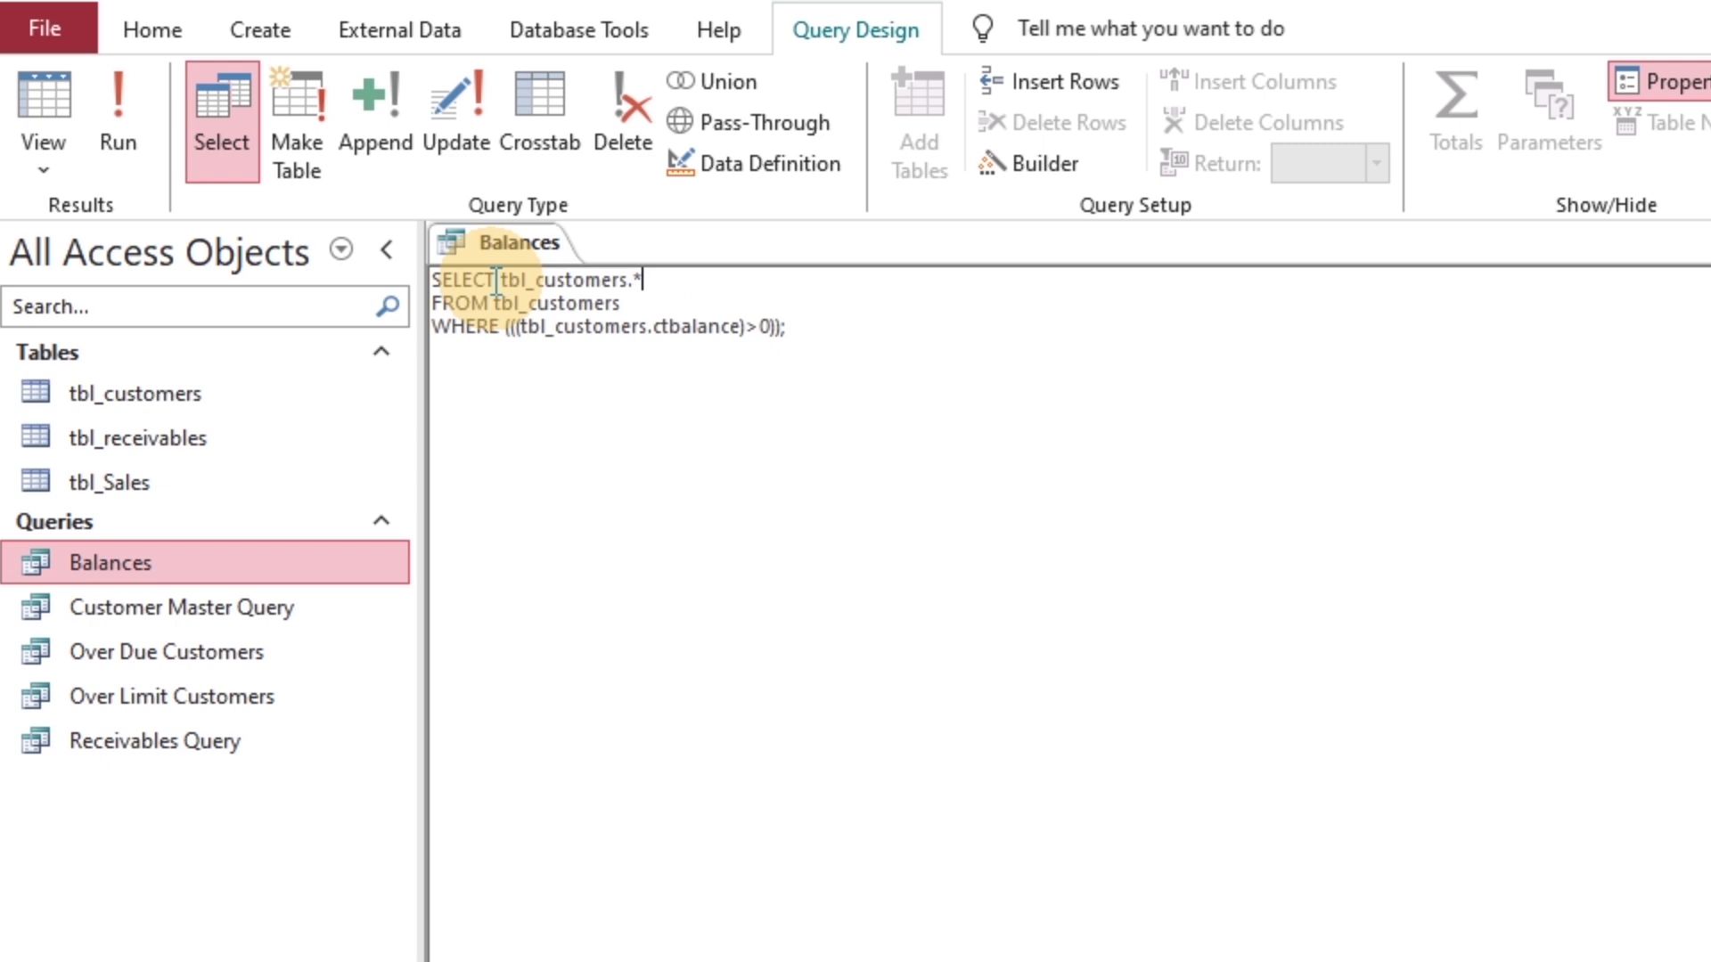
left_click(796, 326)
key("Return")
key("Return")
type("S")
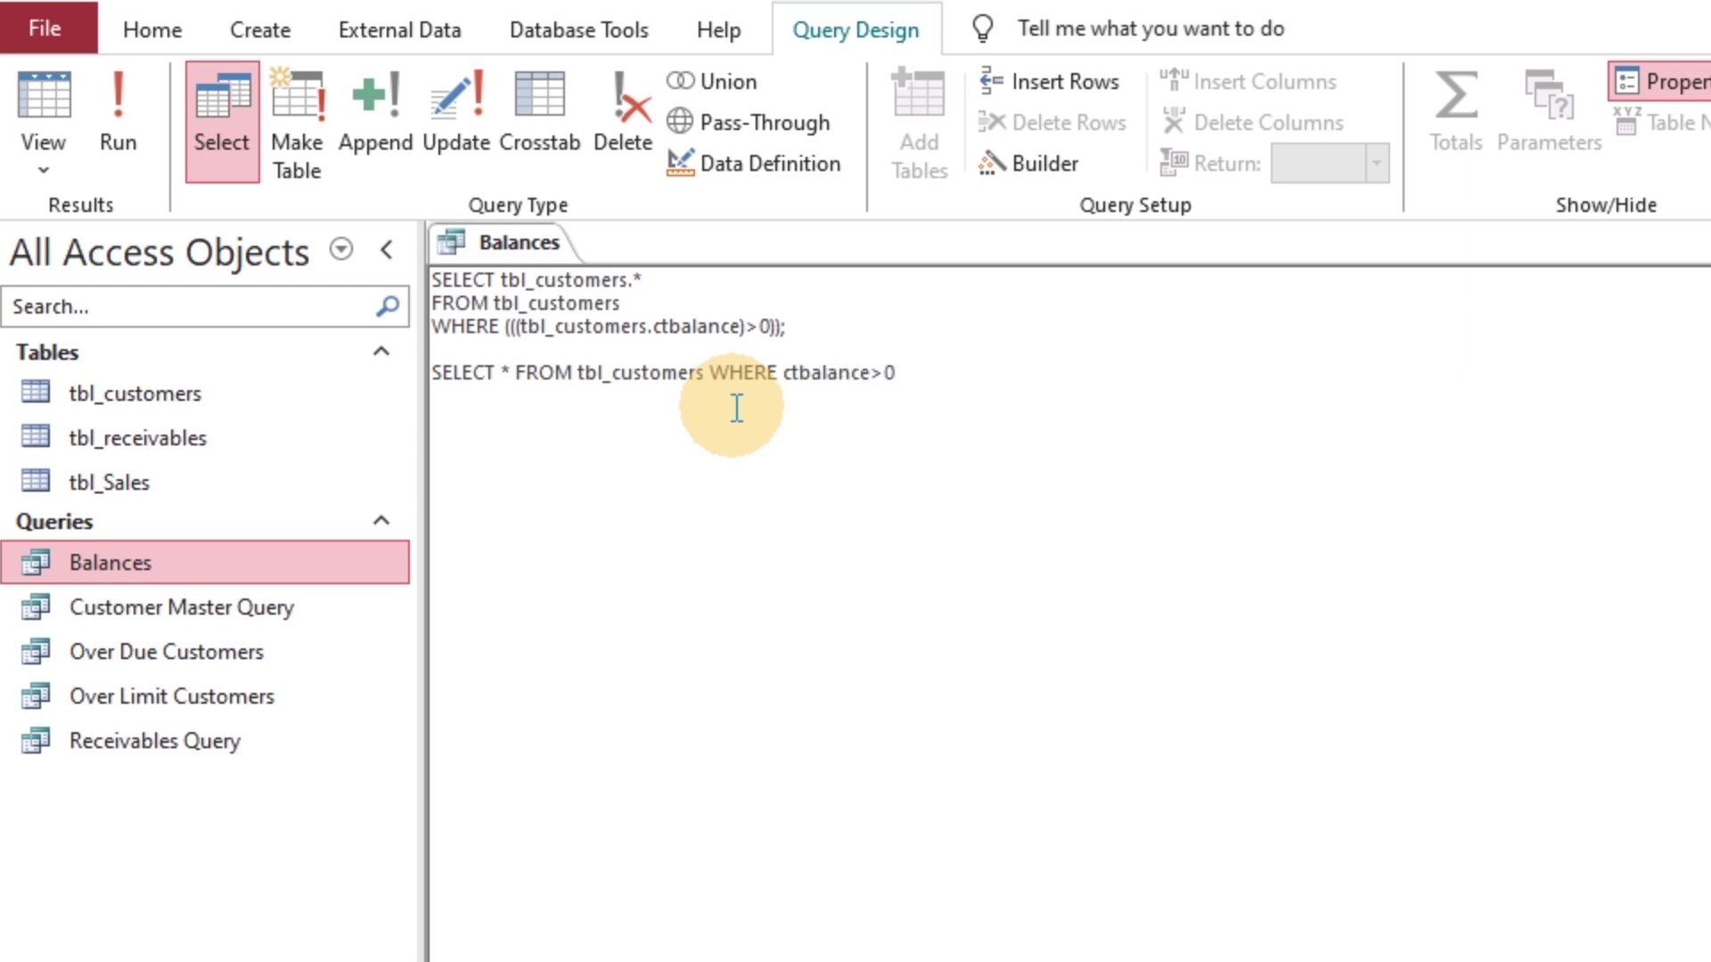
- Delete the original SQL and break the new statement onto three lines
left_click_drag(909, 376, 435, 377)
left_click_drag(624, 304, 371, 260)
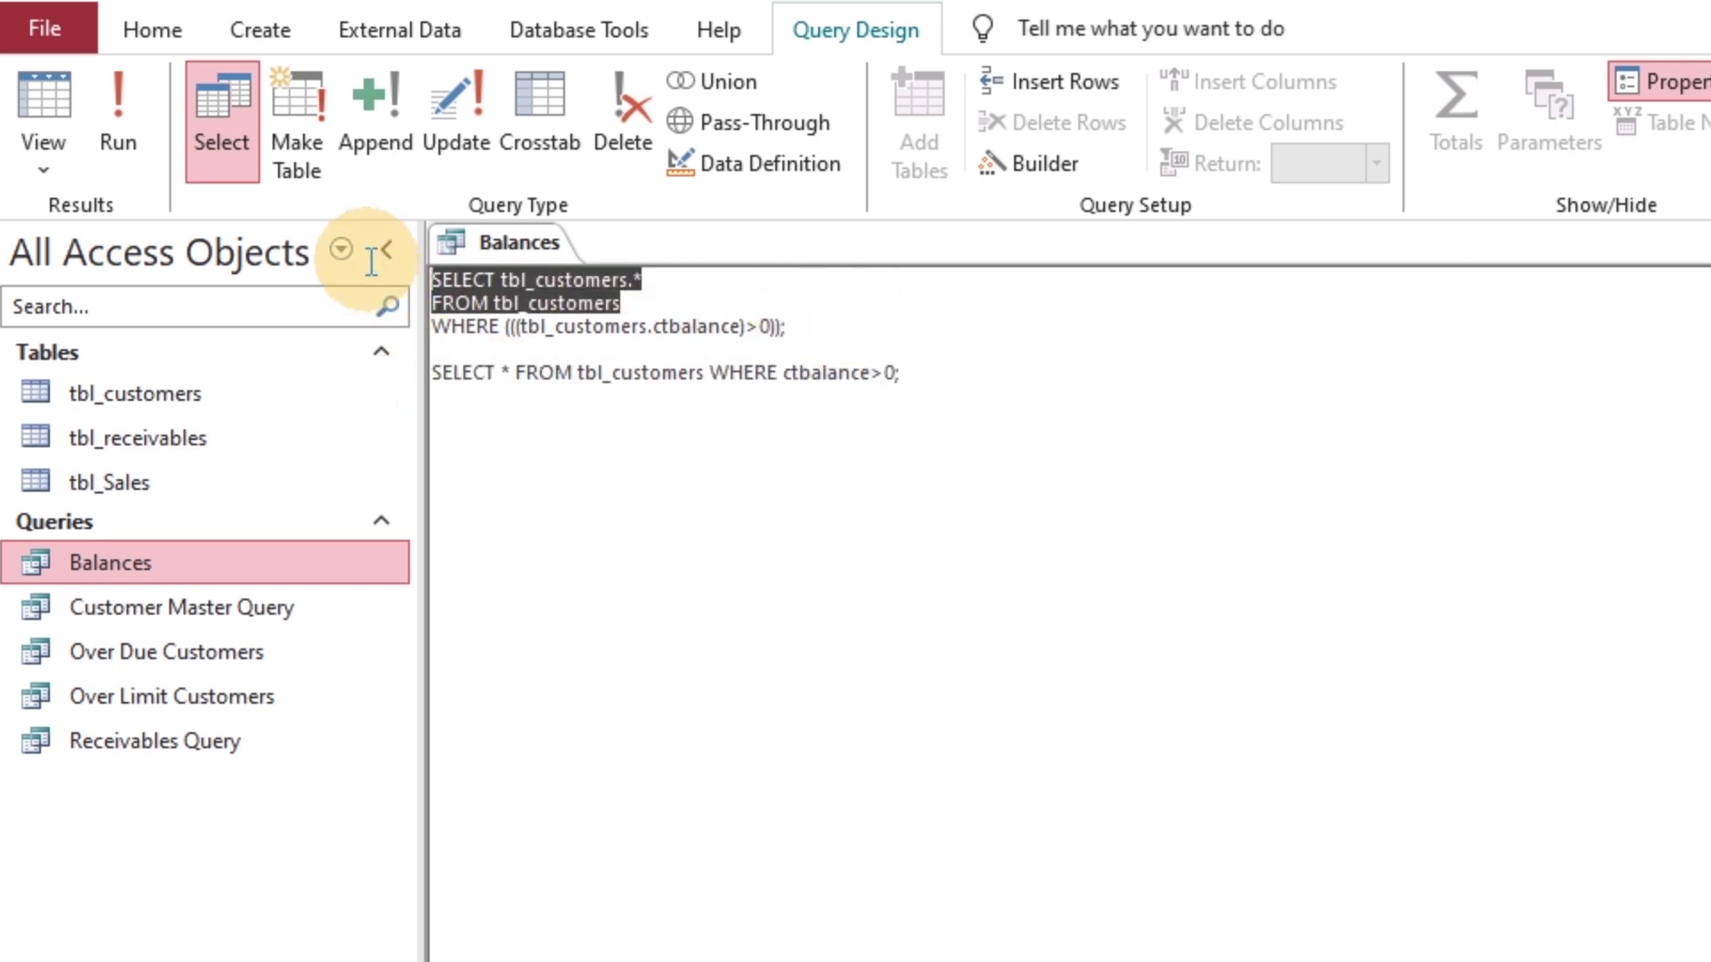
left_click(612, 305)
left_click_drag(788, 326, 487, 268)
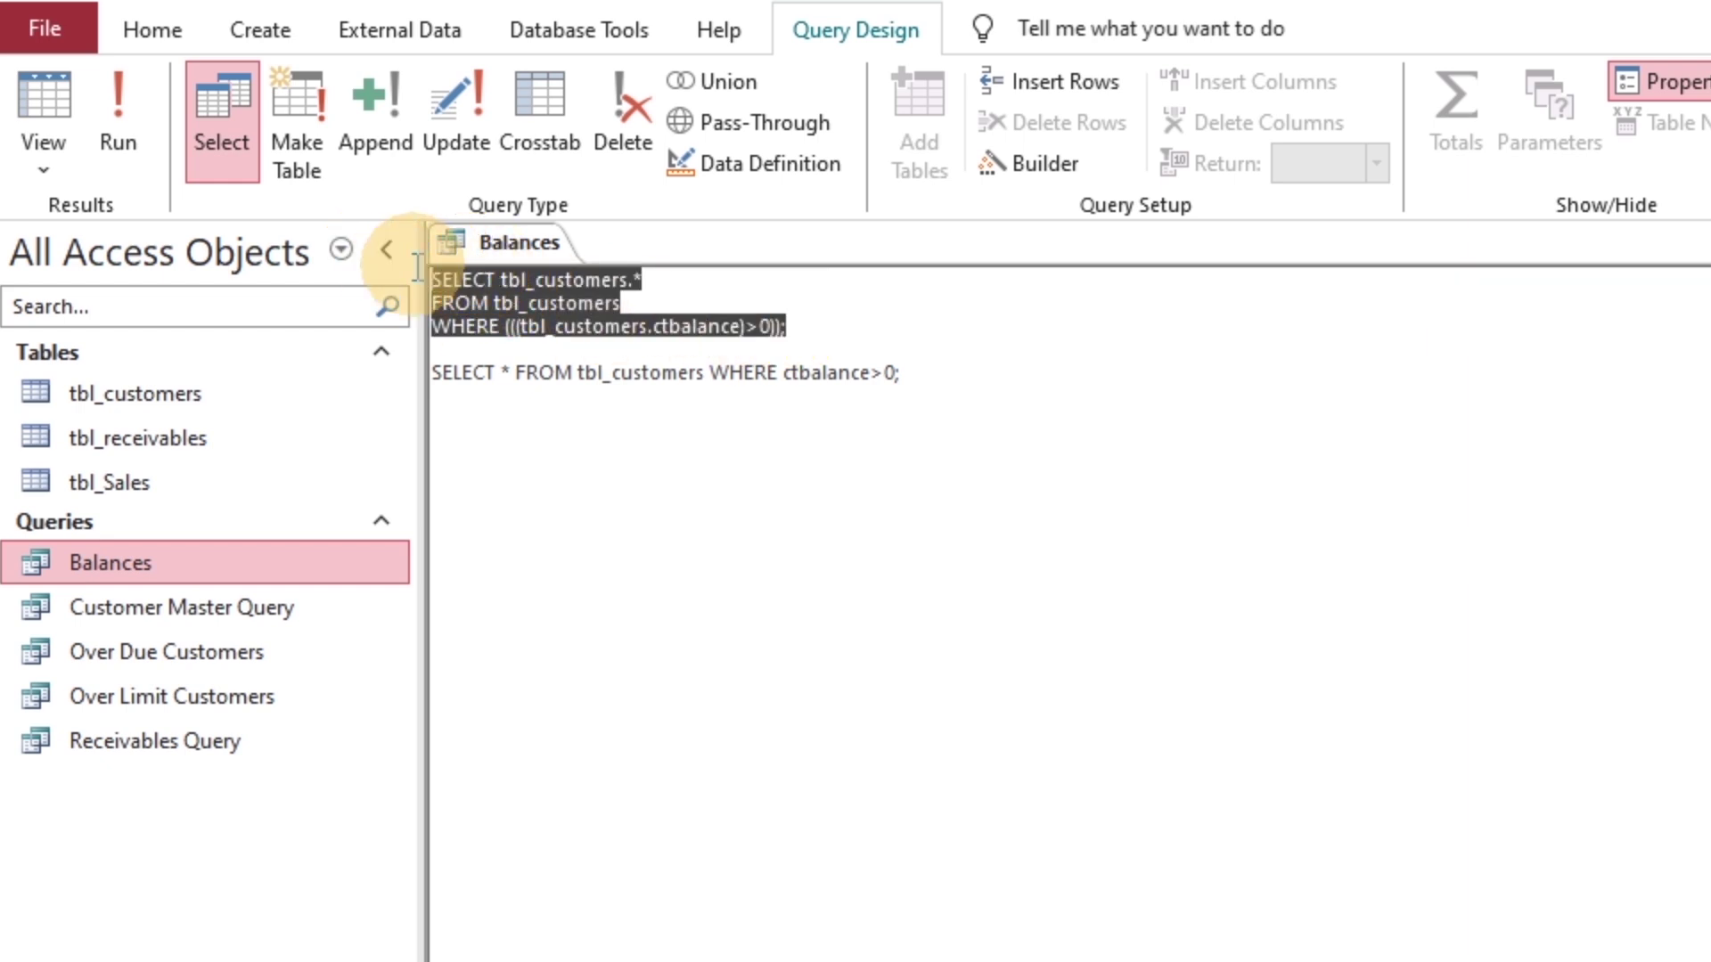
key("Delete")
left_click(433, 326)
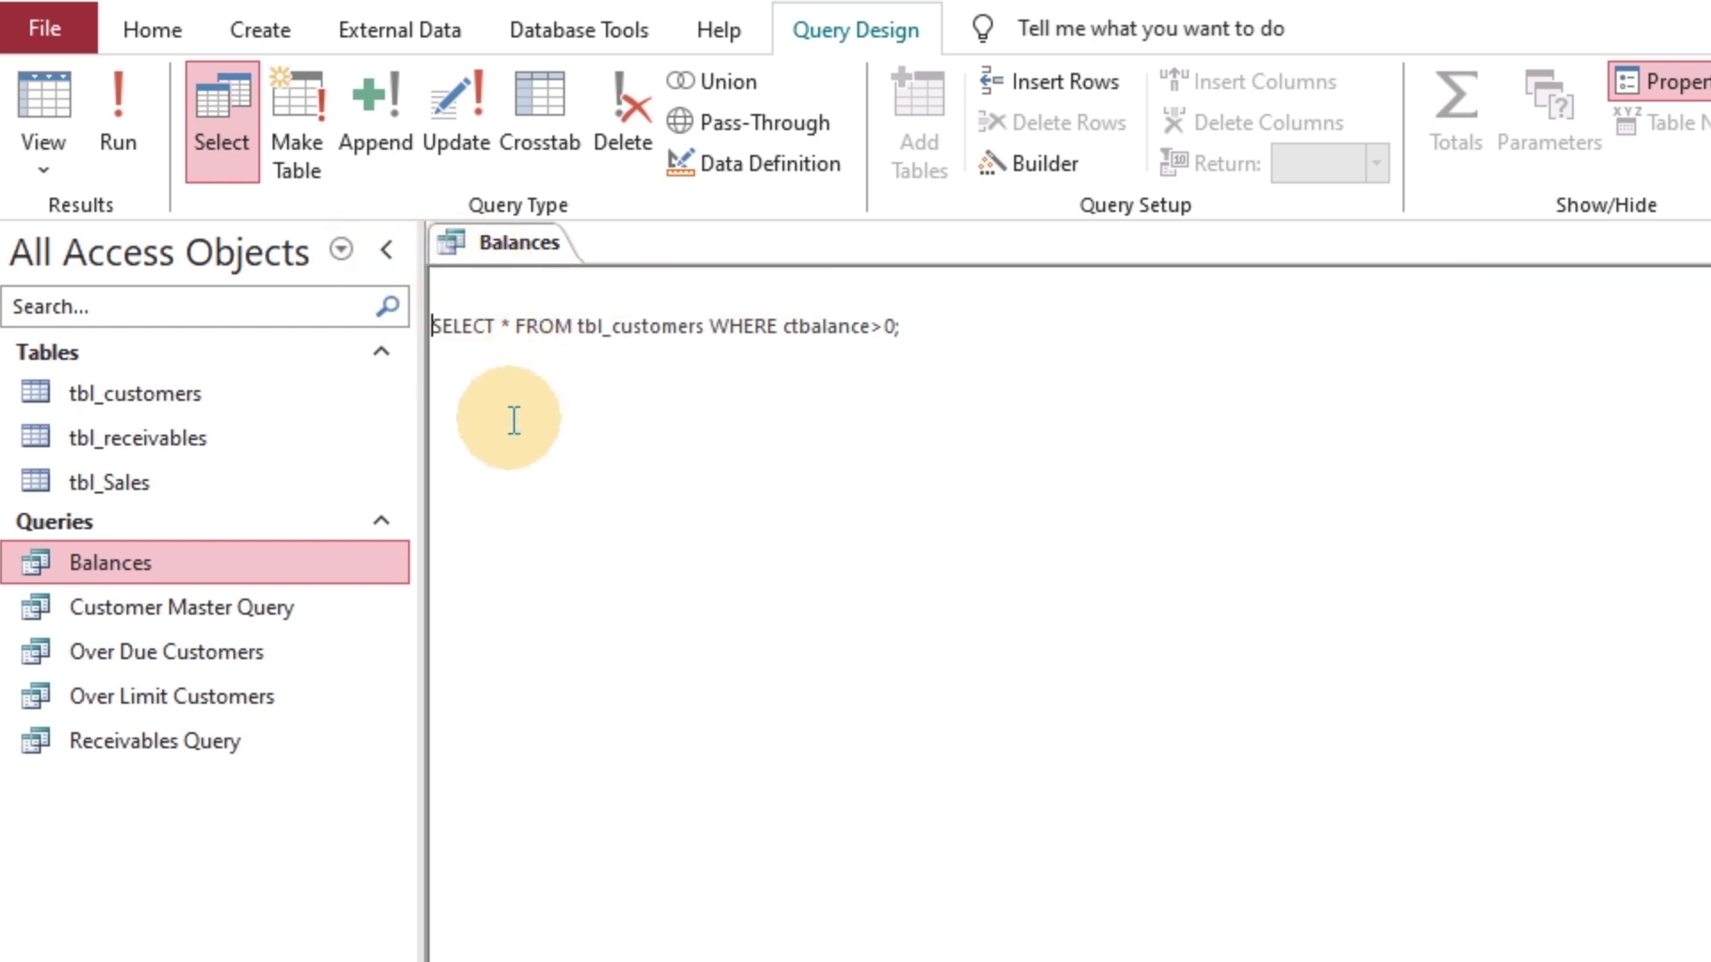
key("BackSpace")
left_click(918, 287)
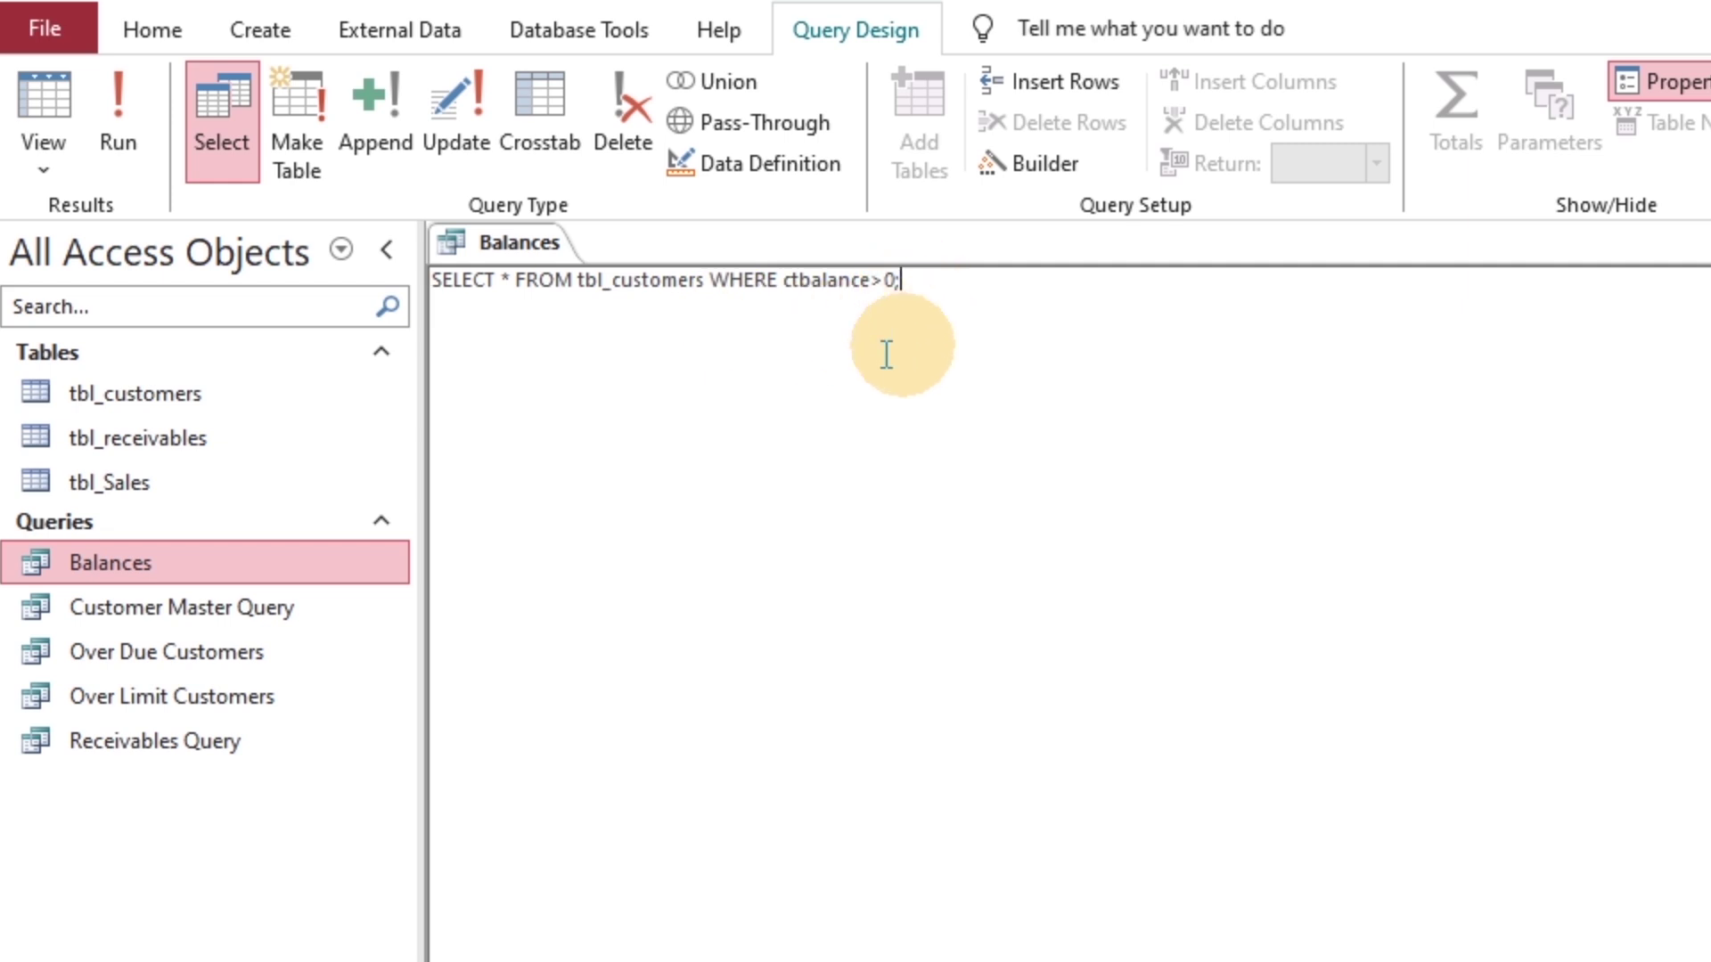
left_click(521, 277)
key("Return")
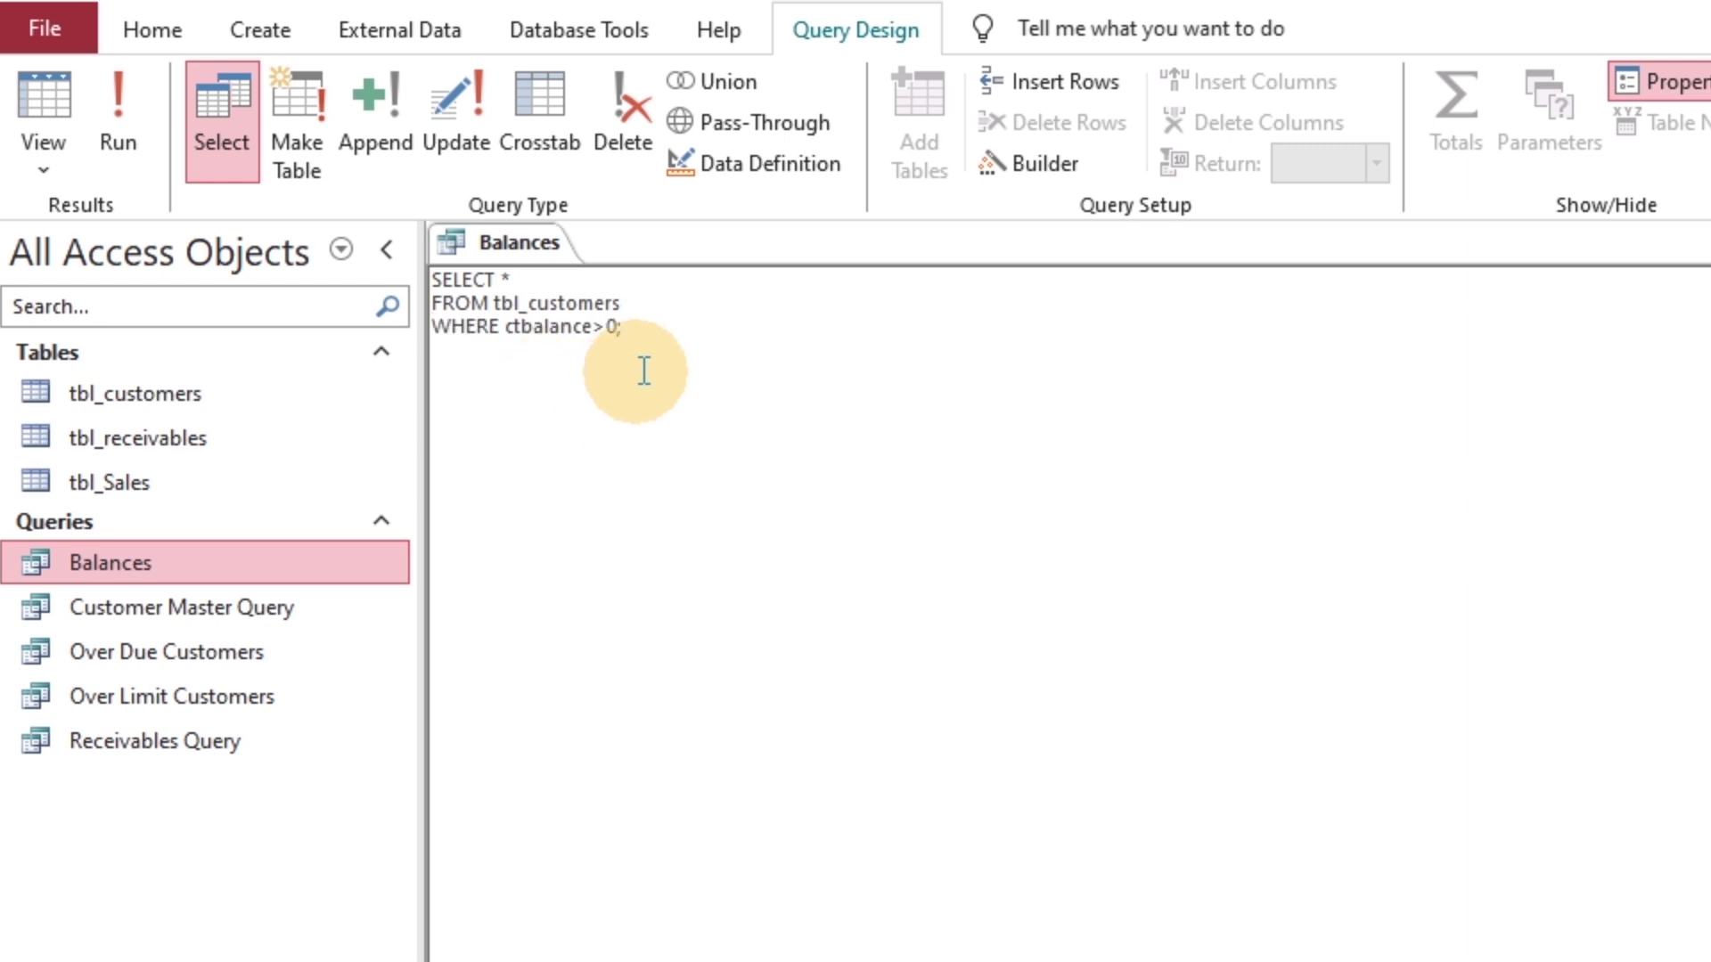
key("Left")
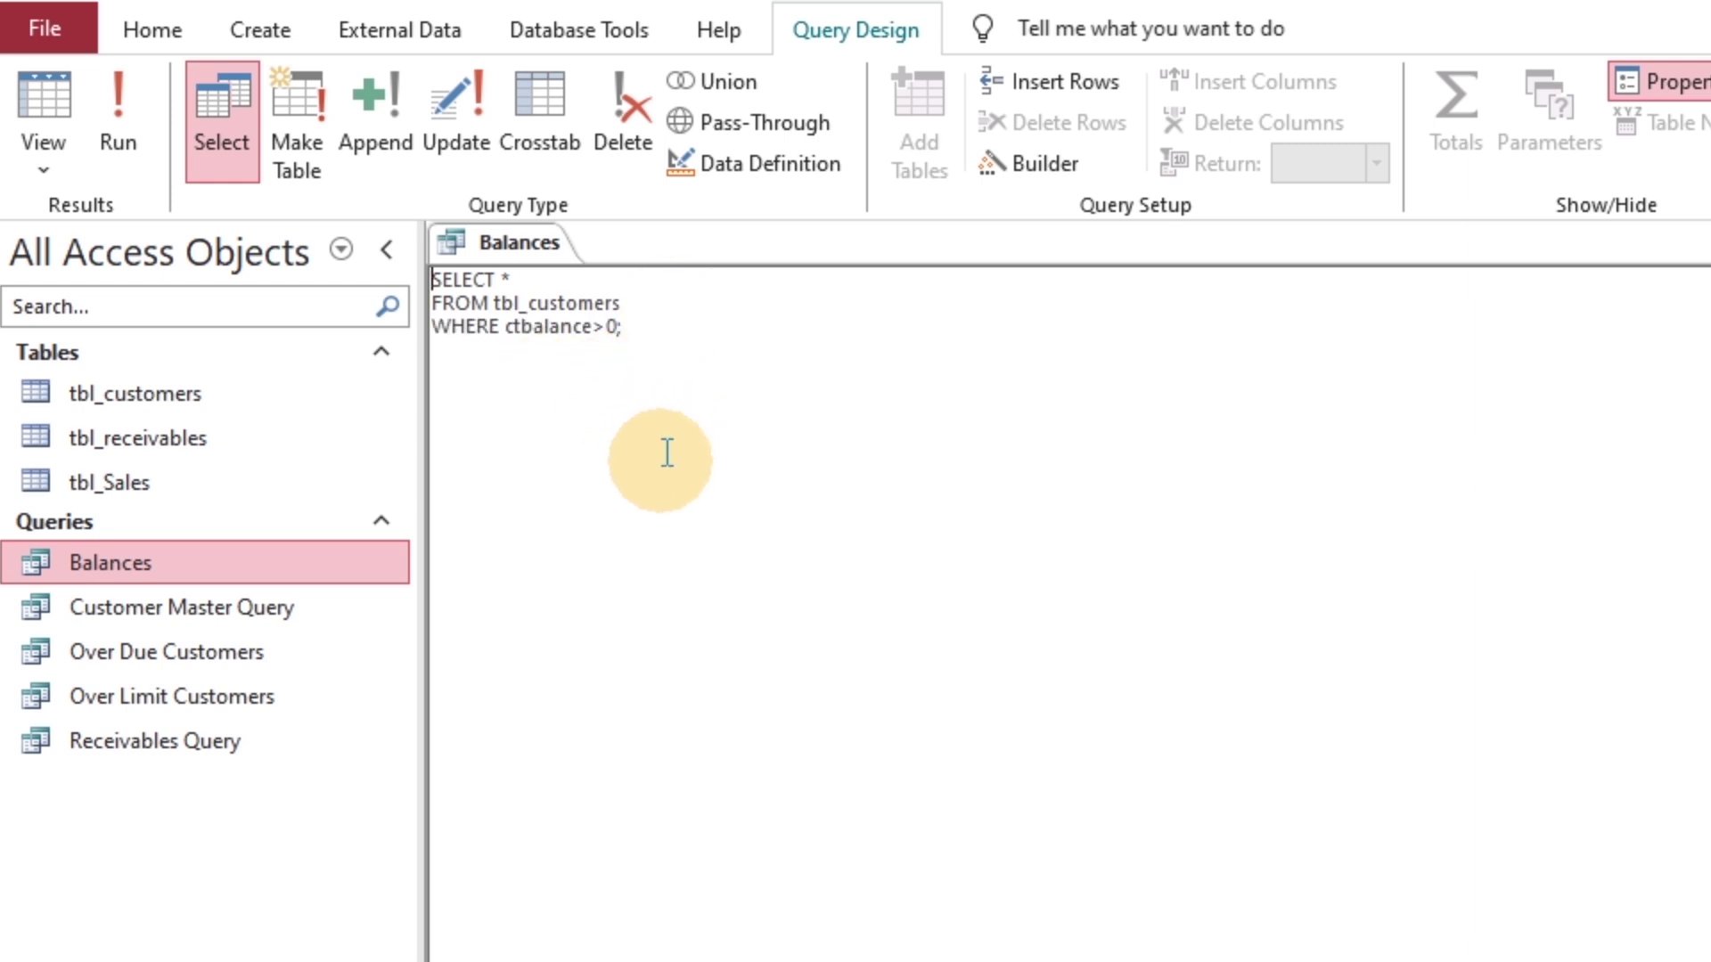
- Close the Balances query design and run it from the navigation pane
right_click(504, 237)
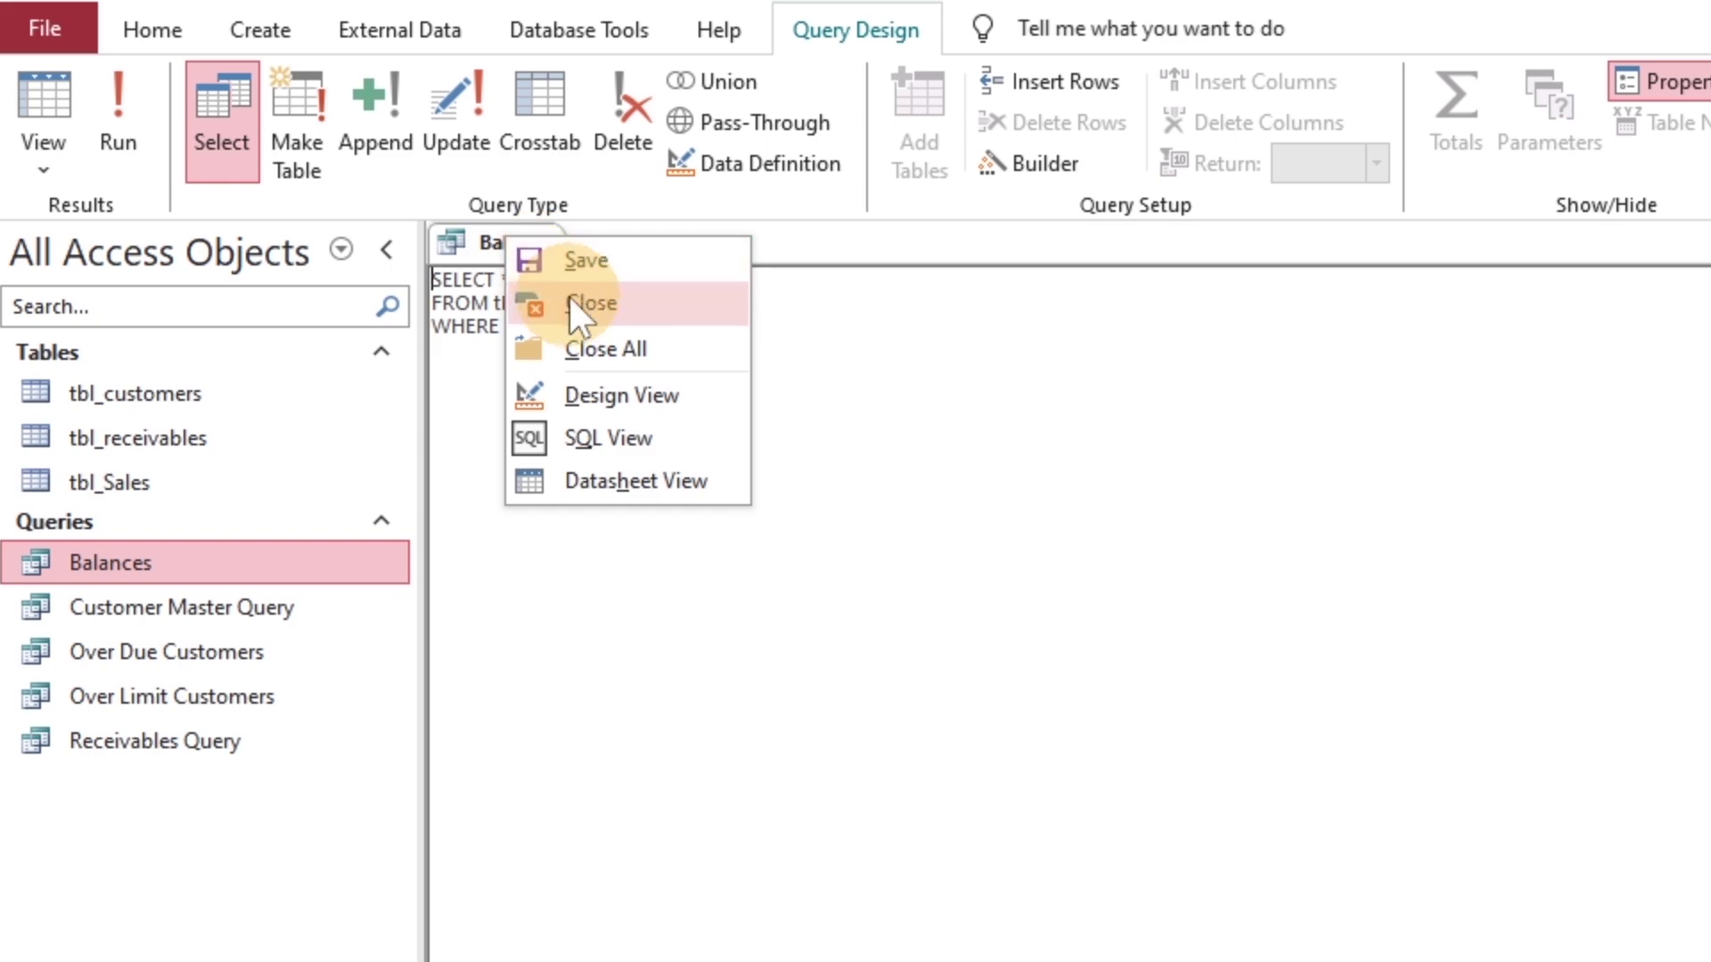
left_click(569, 301)
double_click(107, 561)
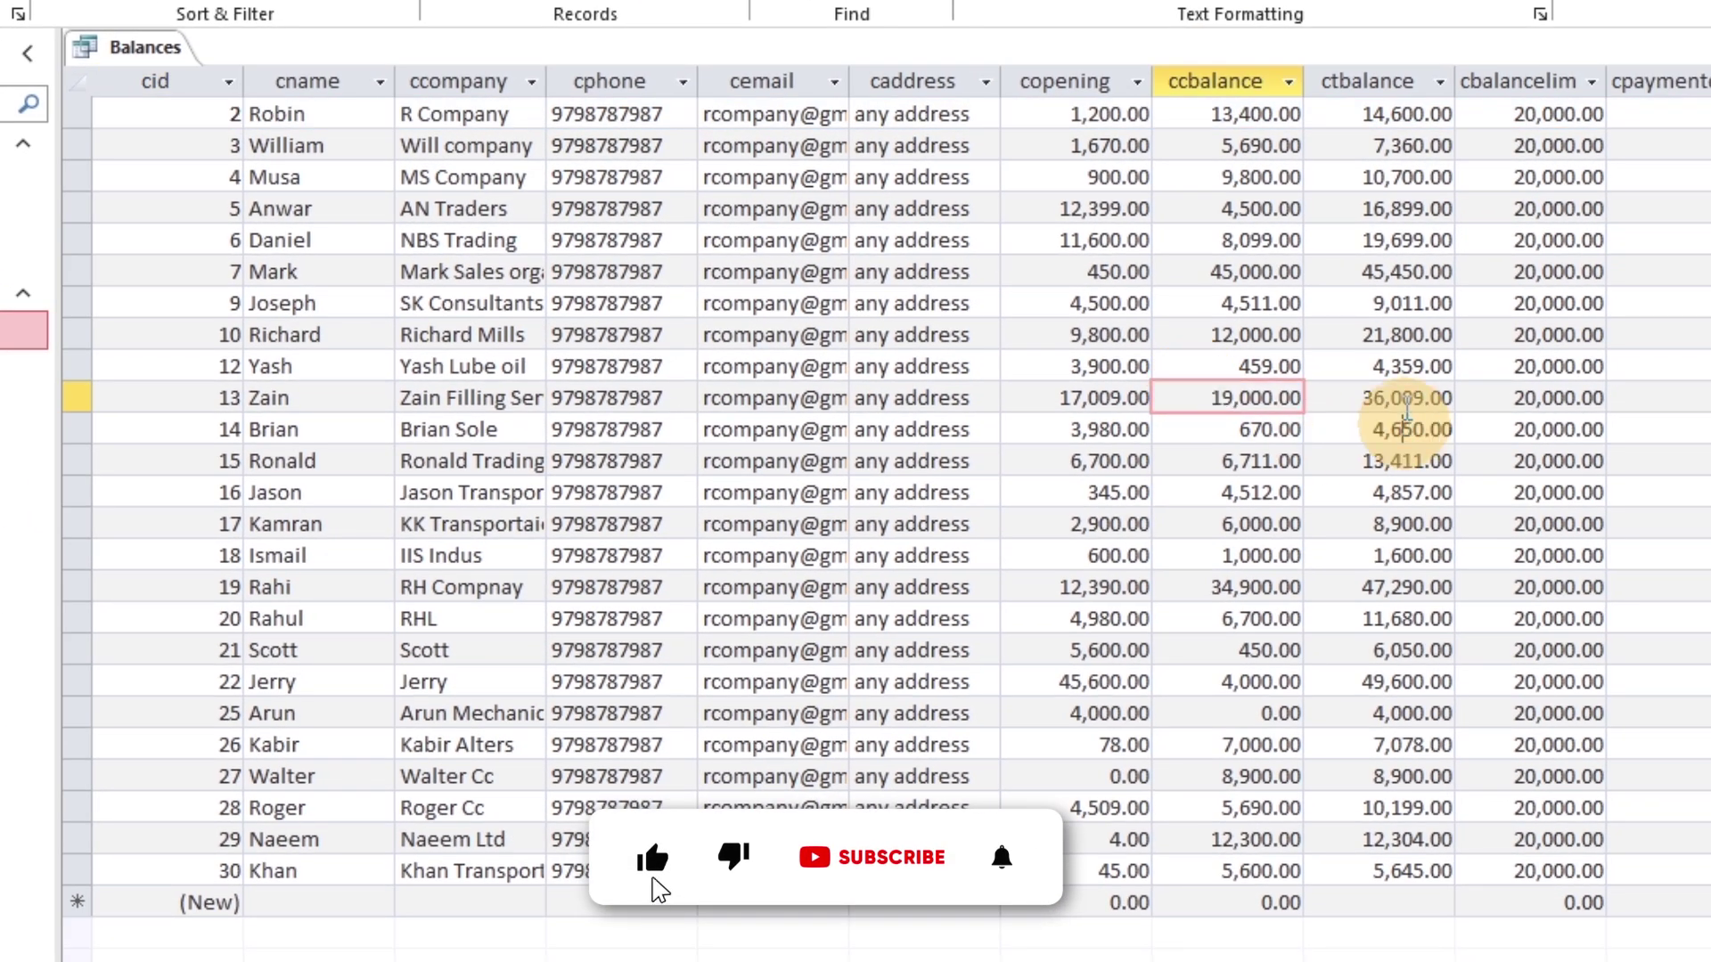
- Check the positive ctbalance values such as 47,290.00, then close the results
left_click(1406, 426)
left_click(1404, 587)
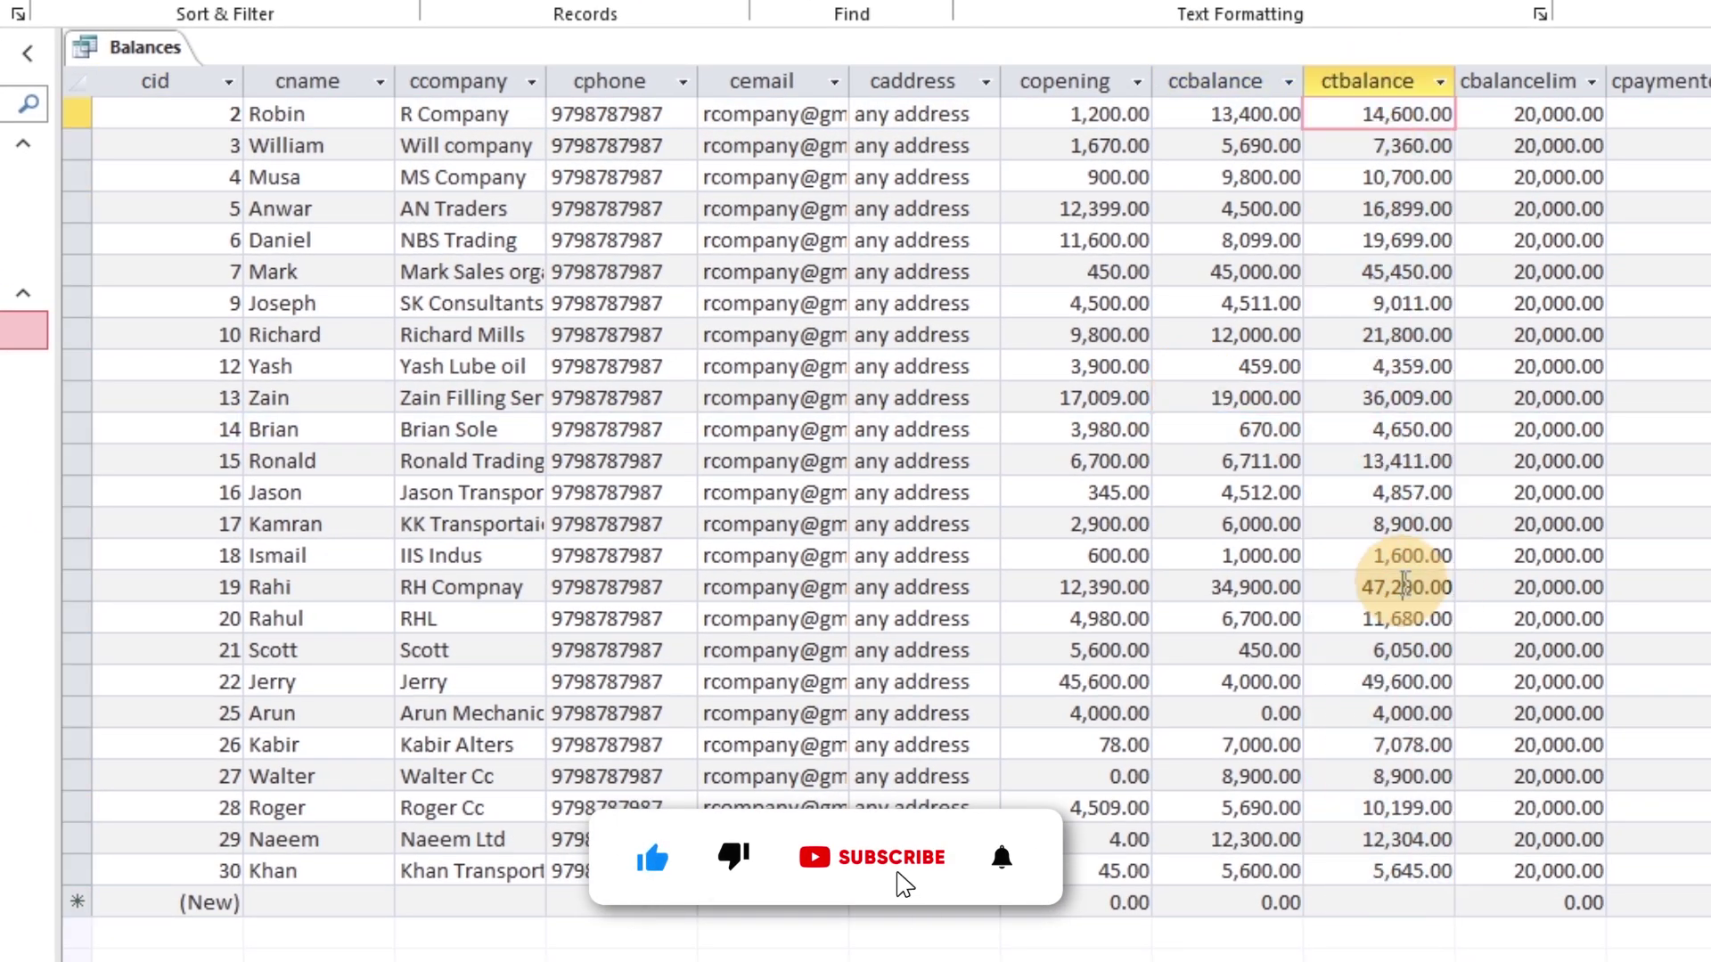
right_click(153, 46)
left_click(217, 98)
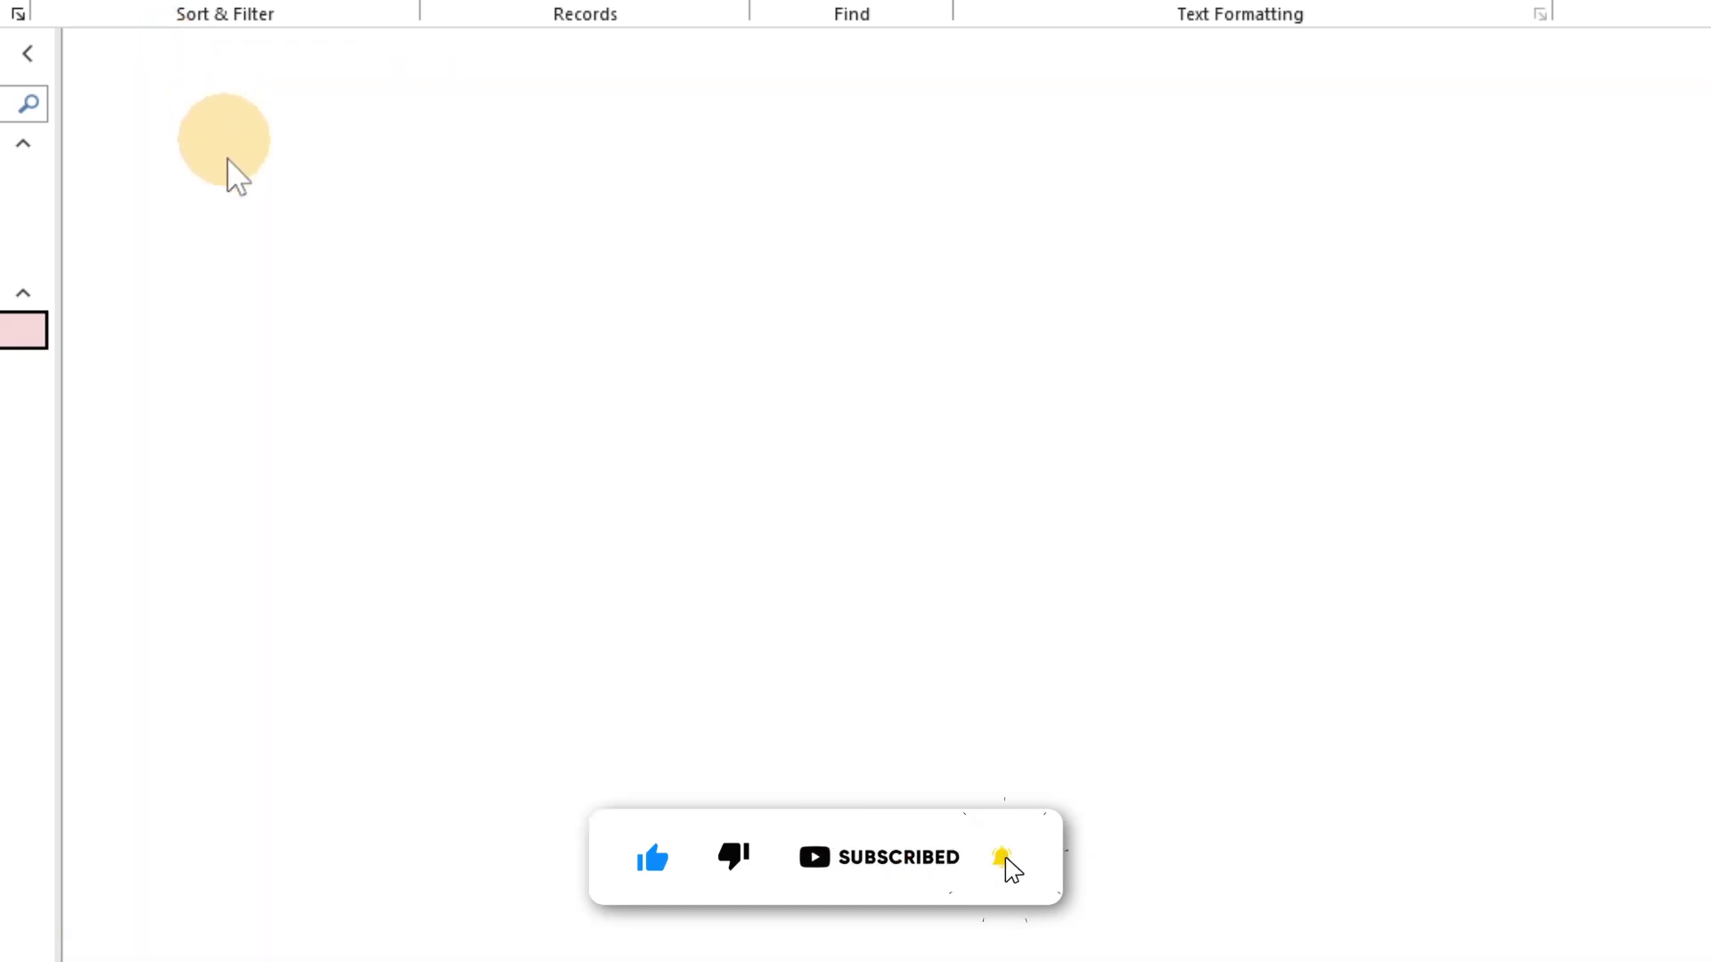